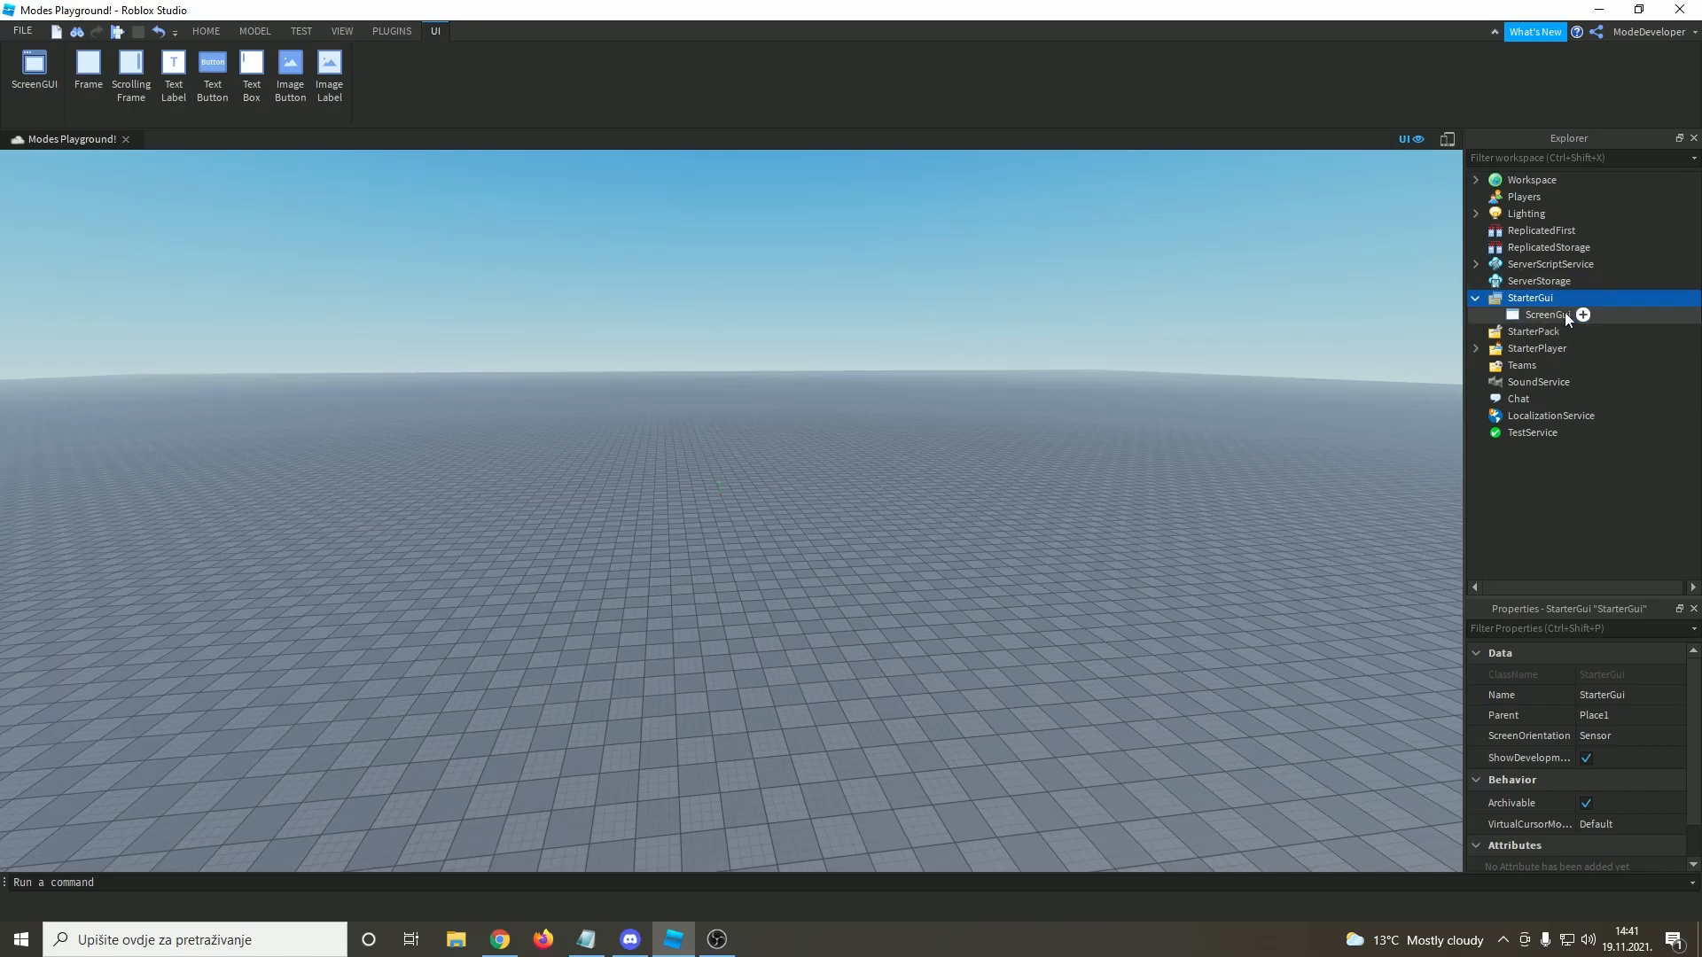
- Add a TextButton to the ScreenGui under StarterGui
click(1545, 314)
click(1583, 315)
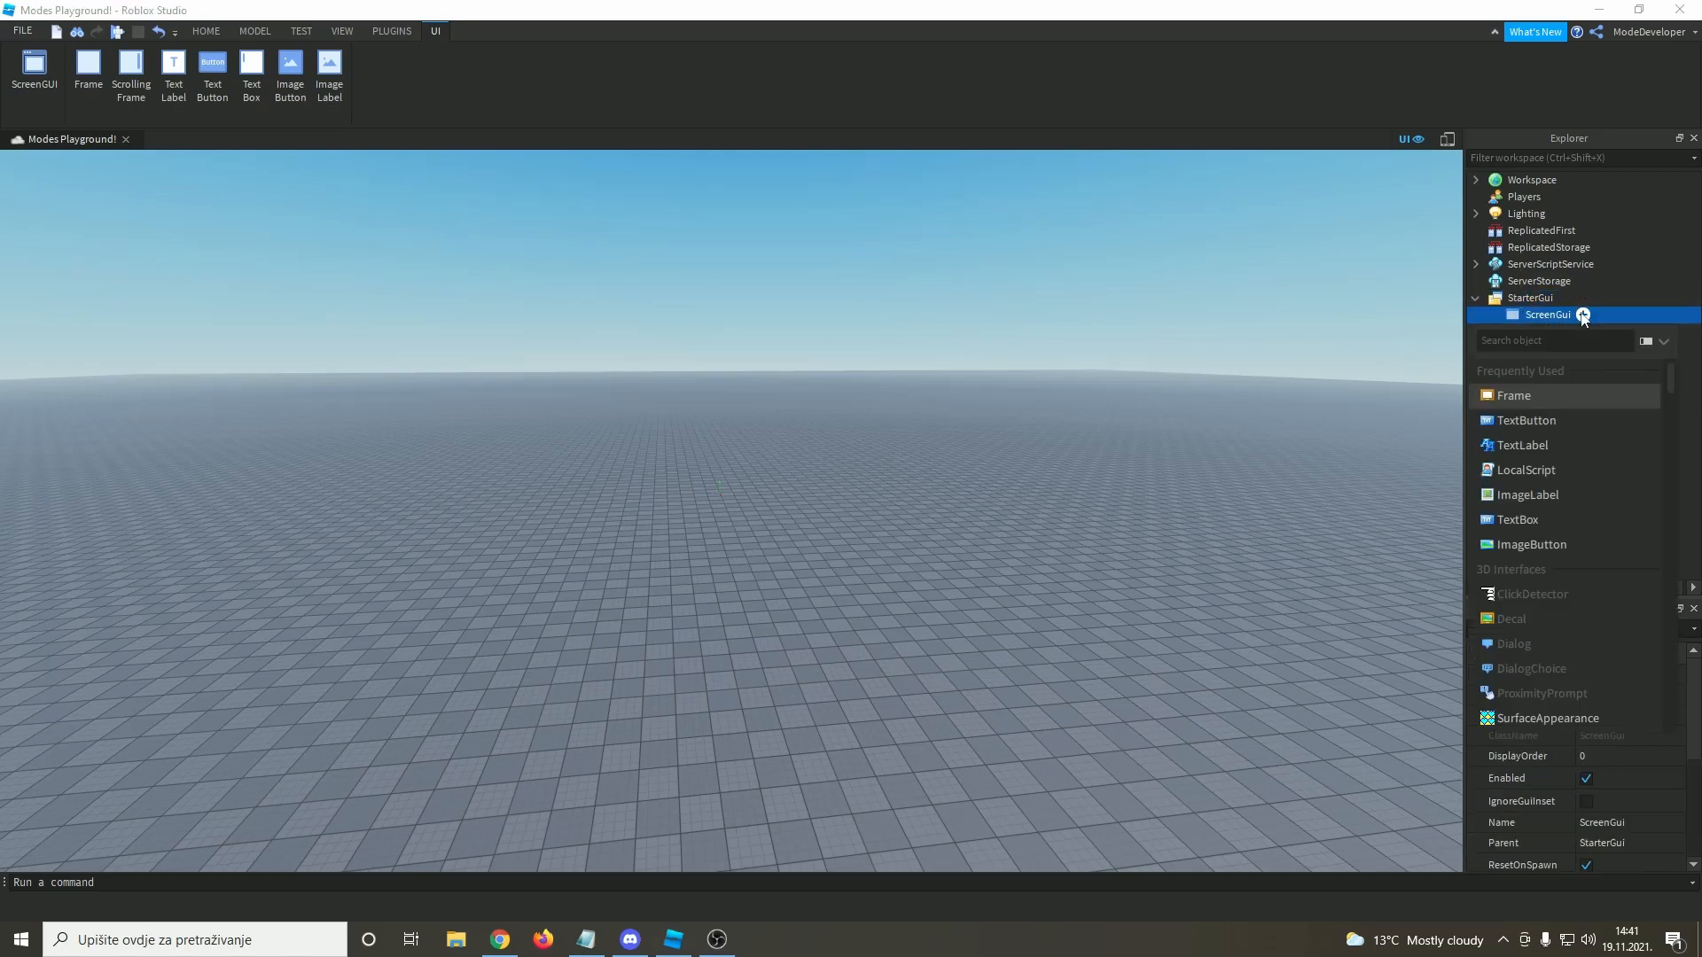
click(1552, 424)
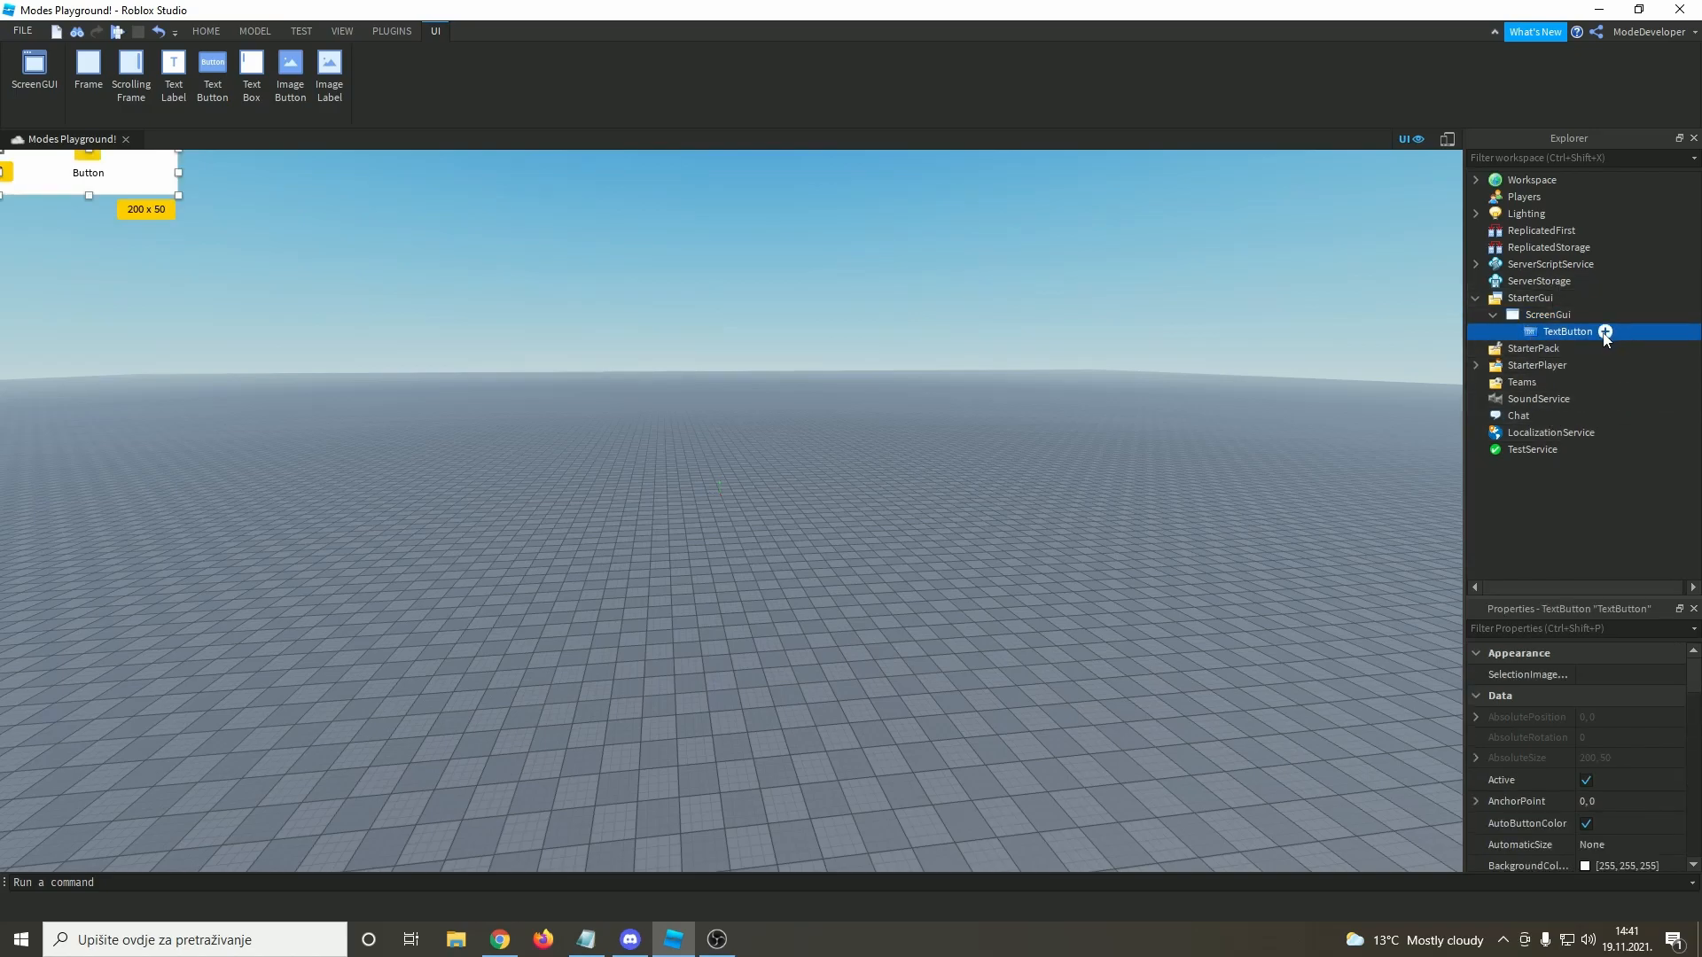
- Zero both offsets in the TextButton's Size so it reads {0, 0},{0, 0}, and expand the Size property
scroll(1593, 786, down, 5)
click(1610, 796)
double_click(1603, 795)
text(0)
key(Return)
double_click(1620, 795)
text(0)
key(Return)
click(1476, 795)
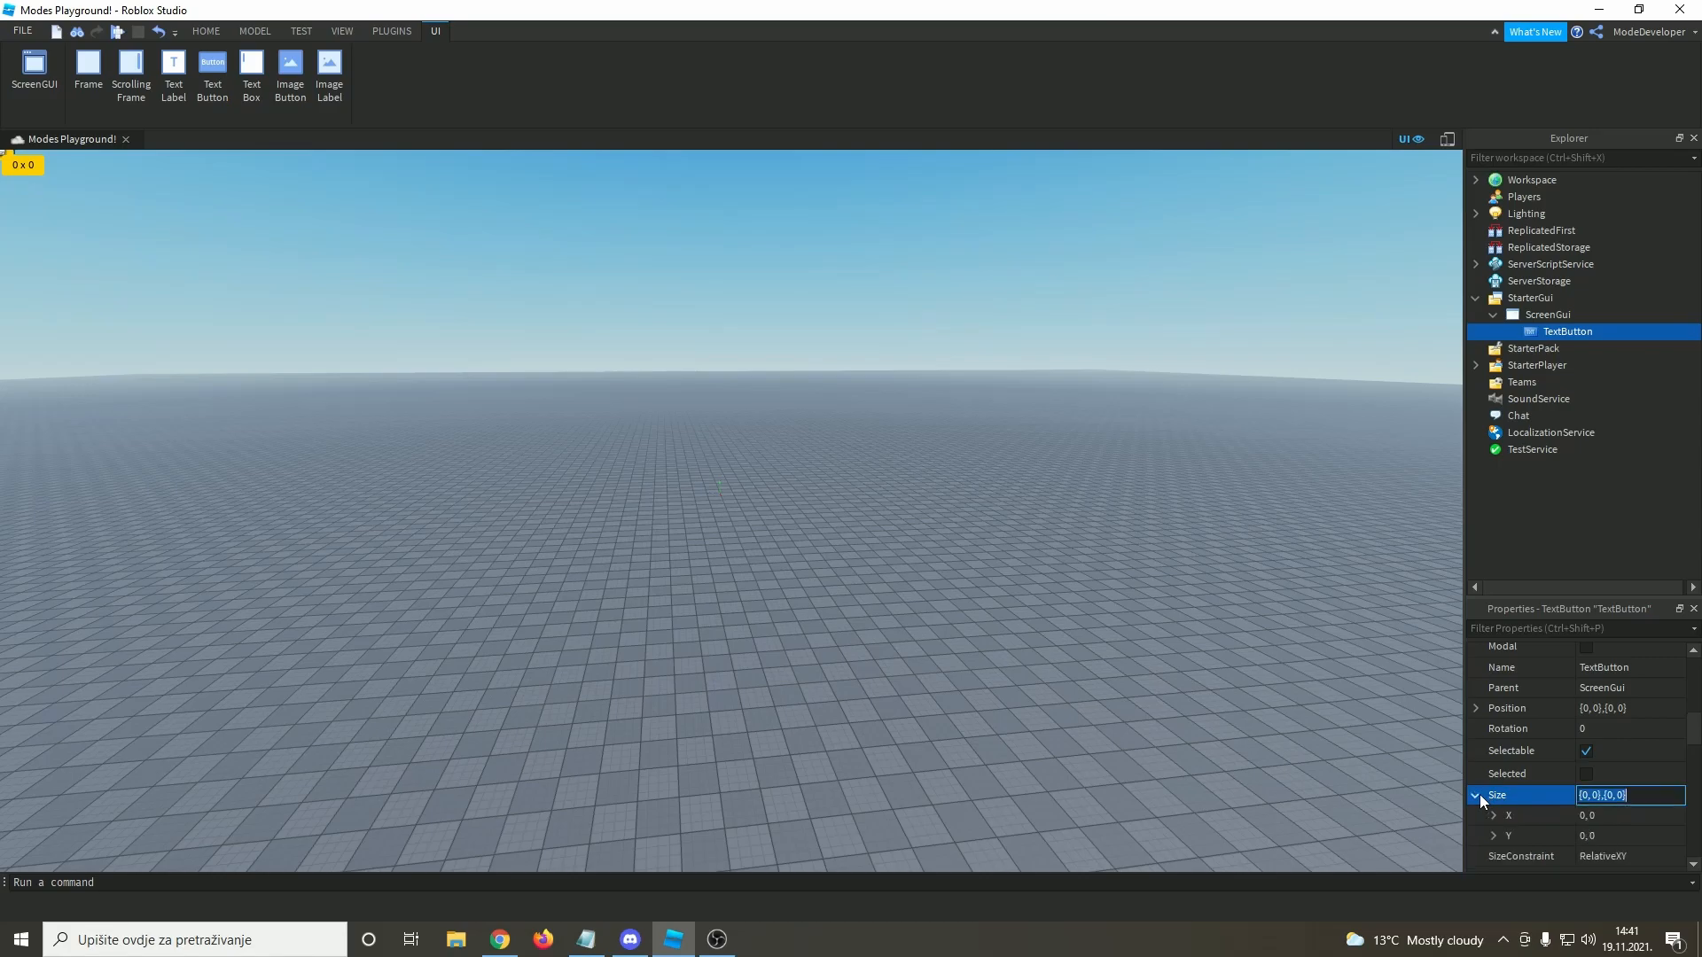
- Set the TextButton's Size to {1, 0},{1, 0} using a scale of 1 on both axes
scroll(1578, 768, down, 2)
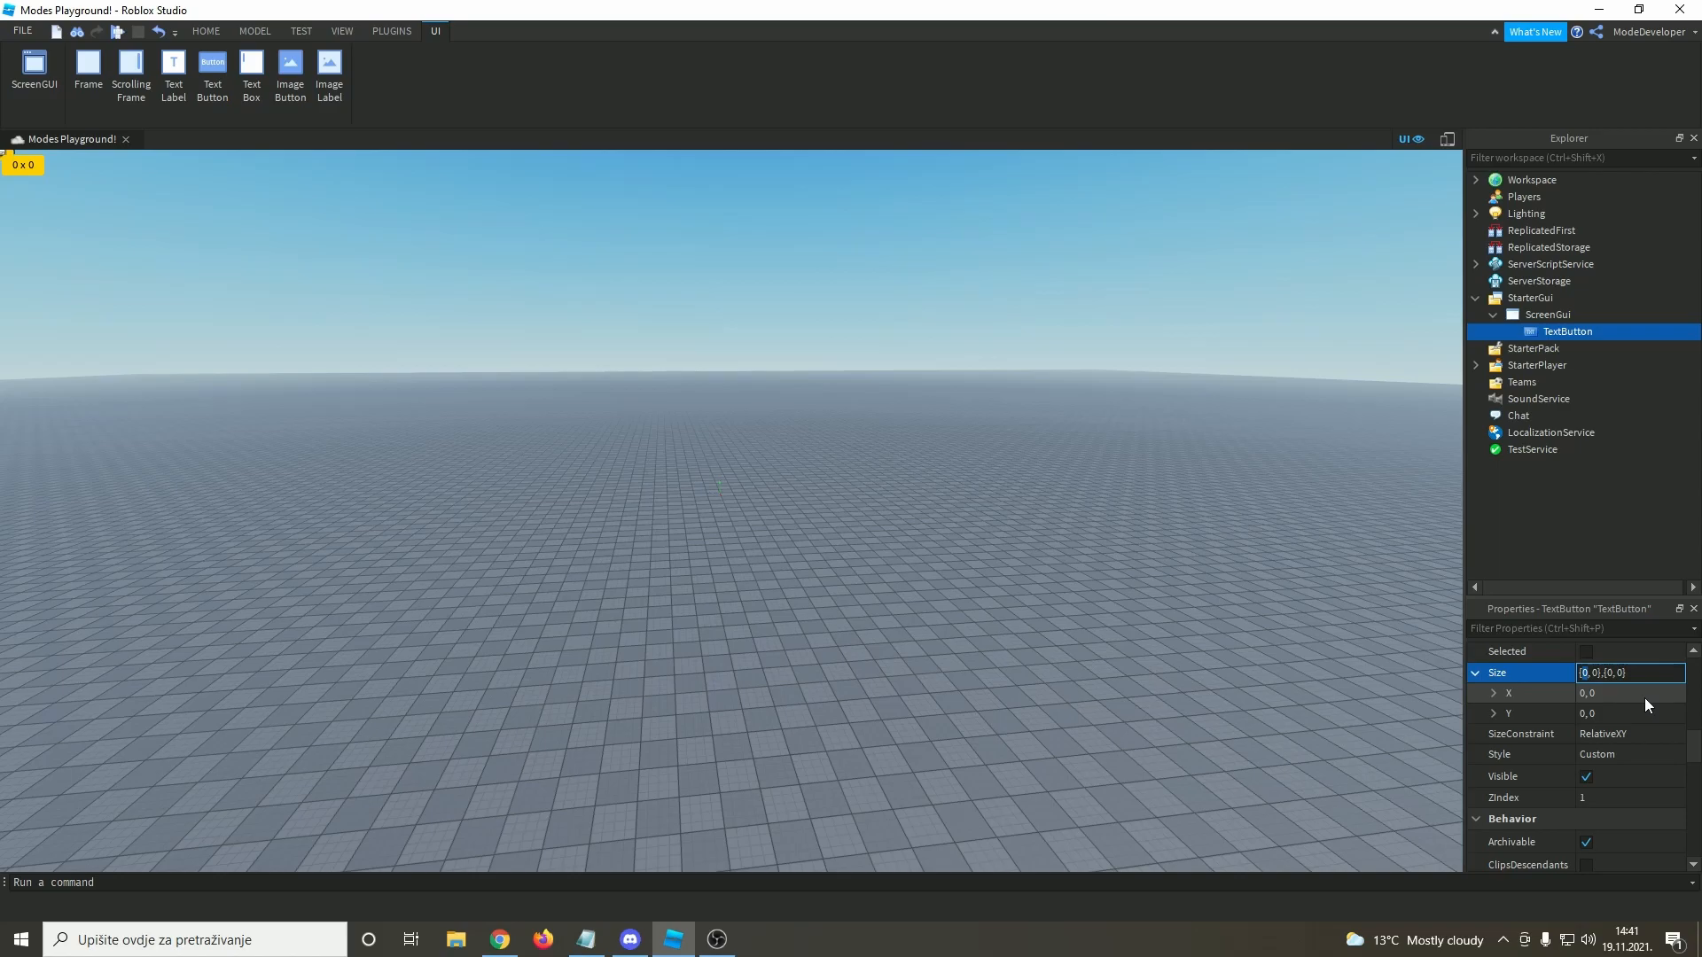
text(1)
key(Return)
click(1606, 675)
text(1)
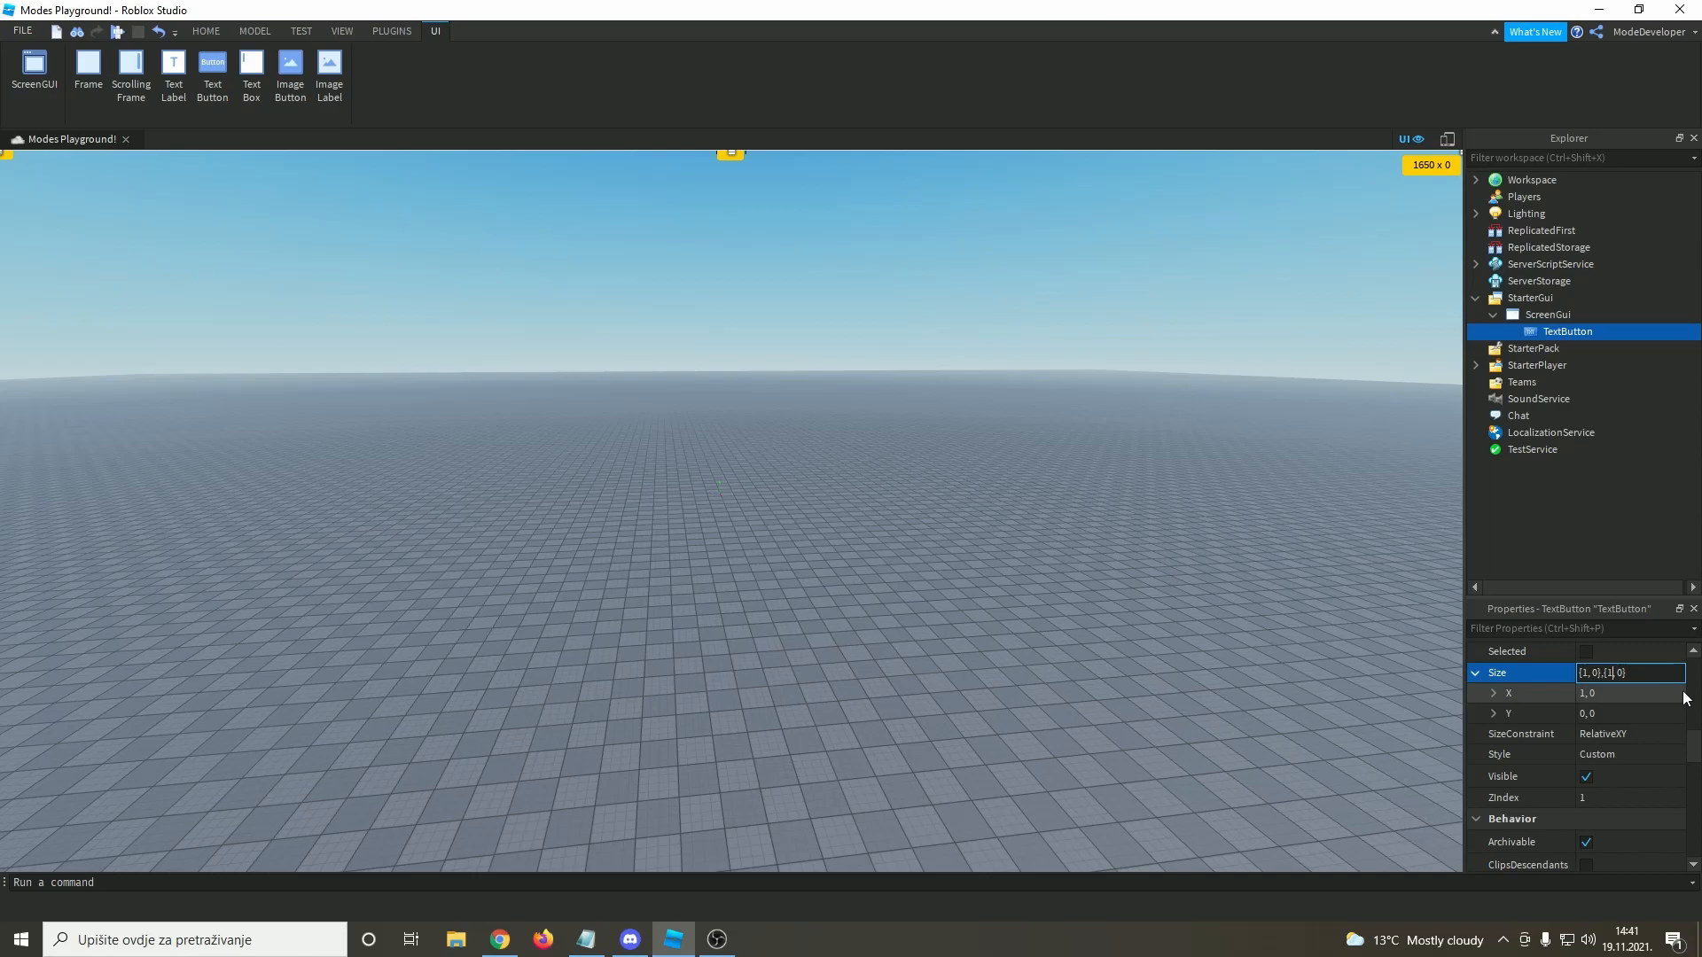
key(Return)
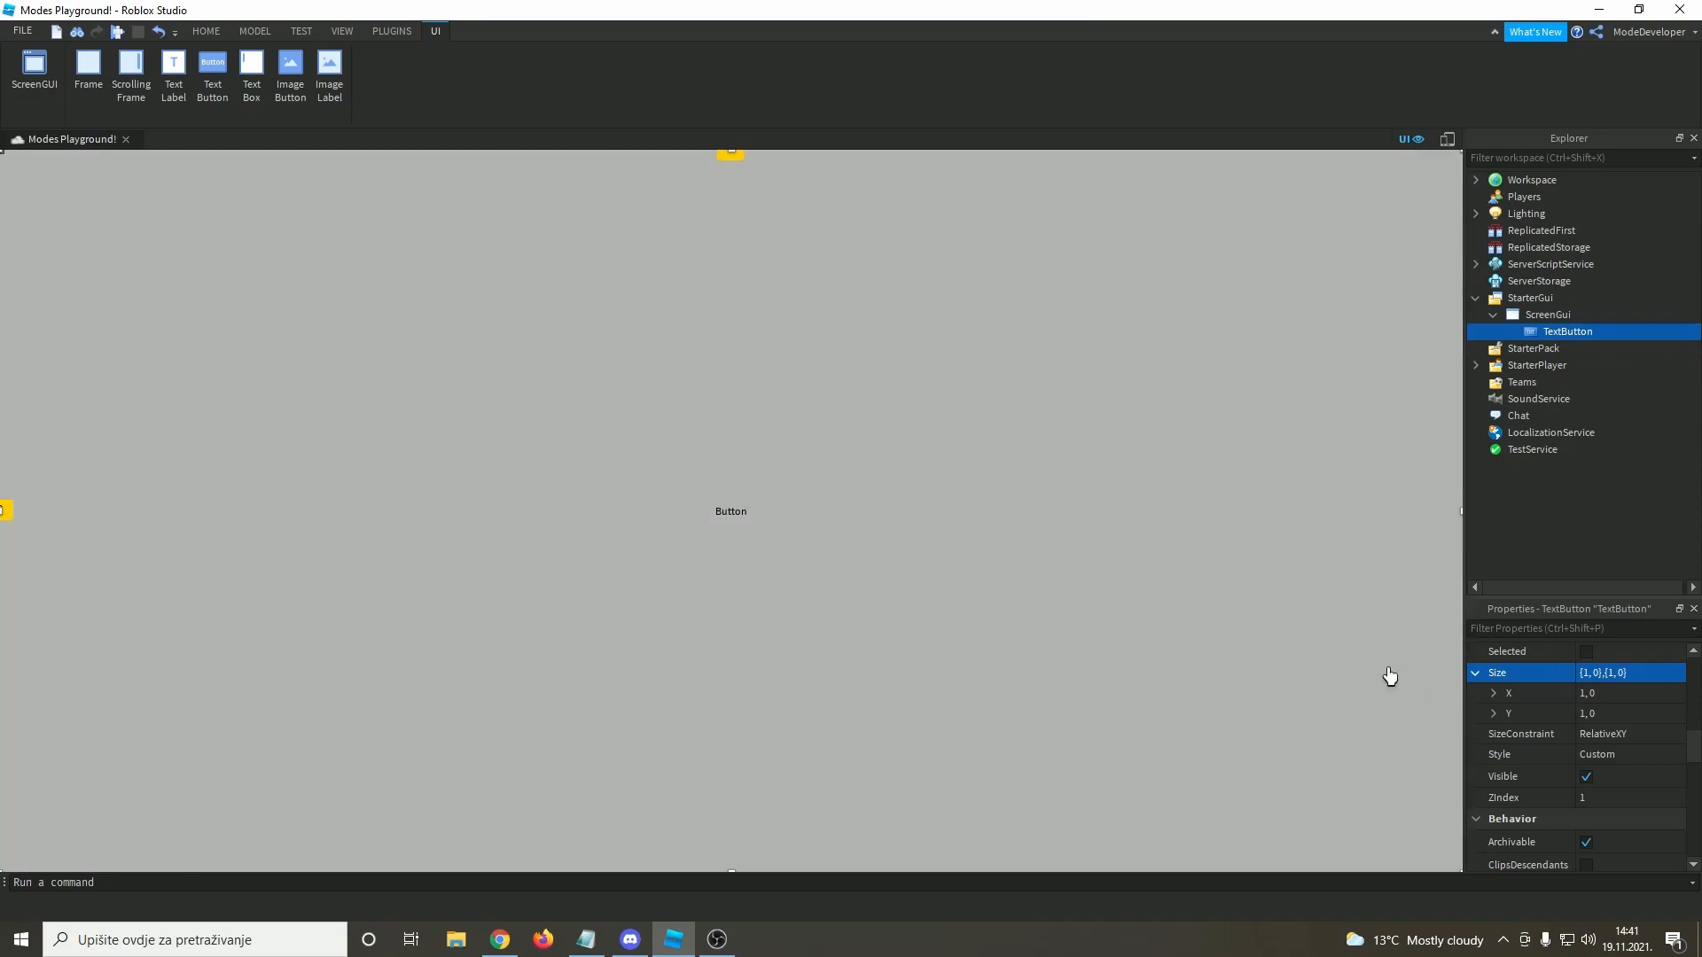
- Turn off AutoButtonColor for the TextButton and clear its Text
scroll(1621, 769, up, 10)
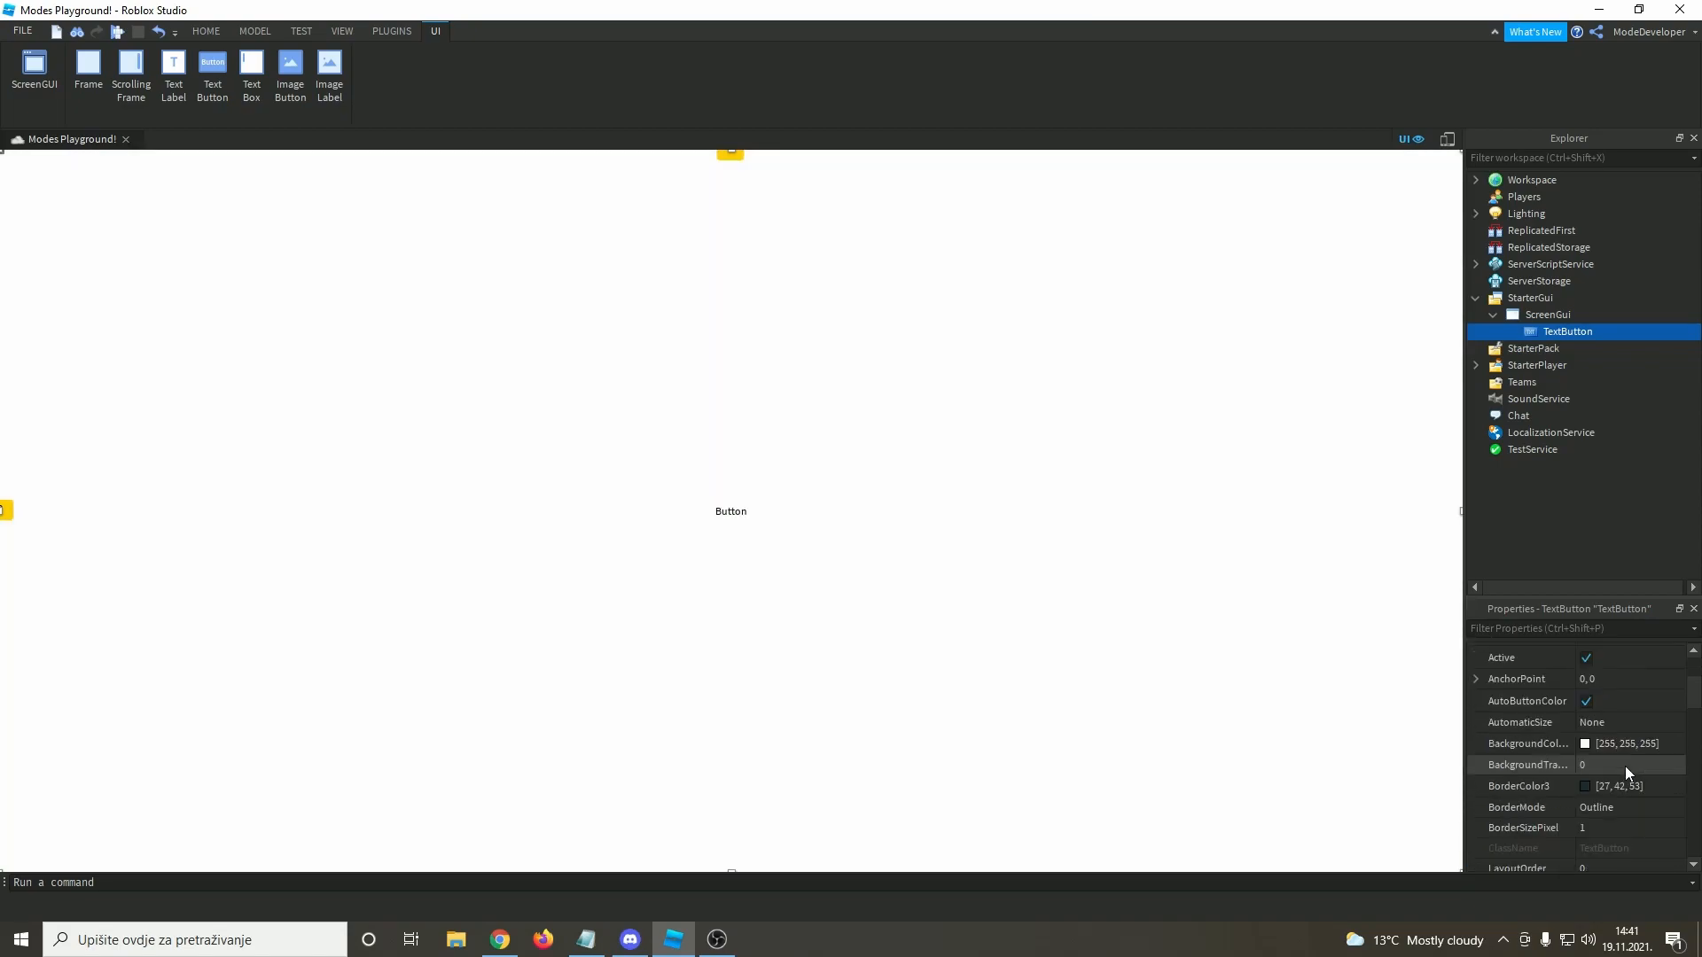
click(1598, 709)
scroll(1598, 740, down, 8)
scroll(1600, 743, down, 1)
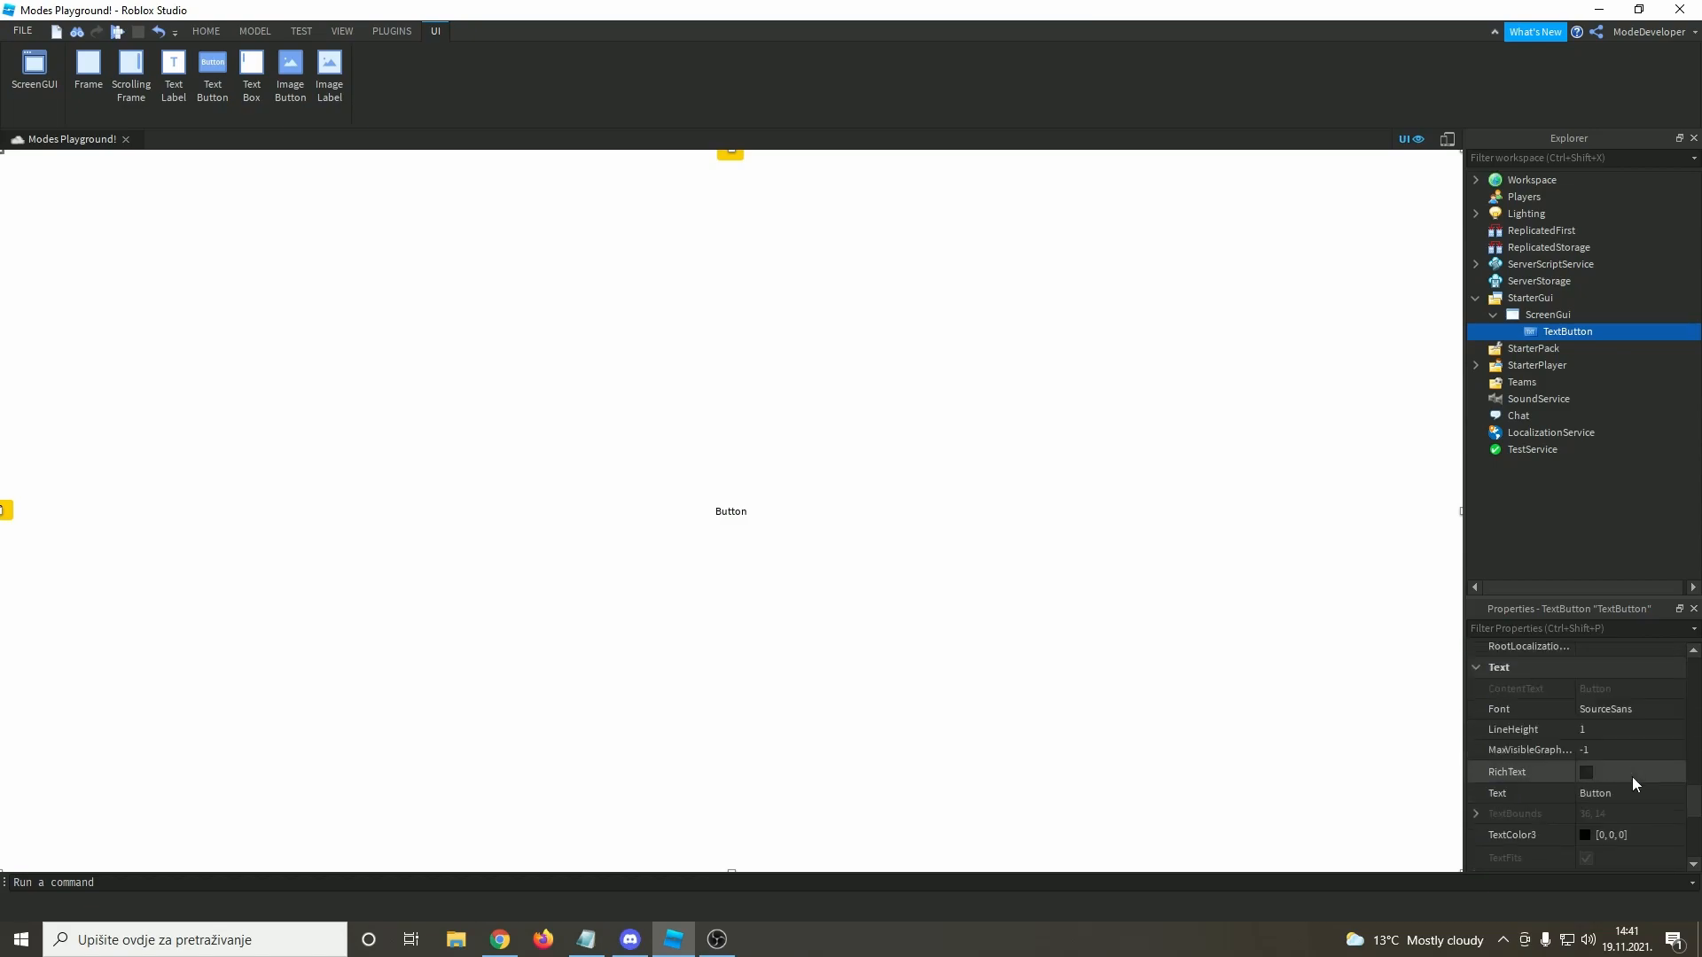
click(1631, 789)
key(BackSpace)
key(Return)
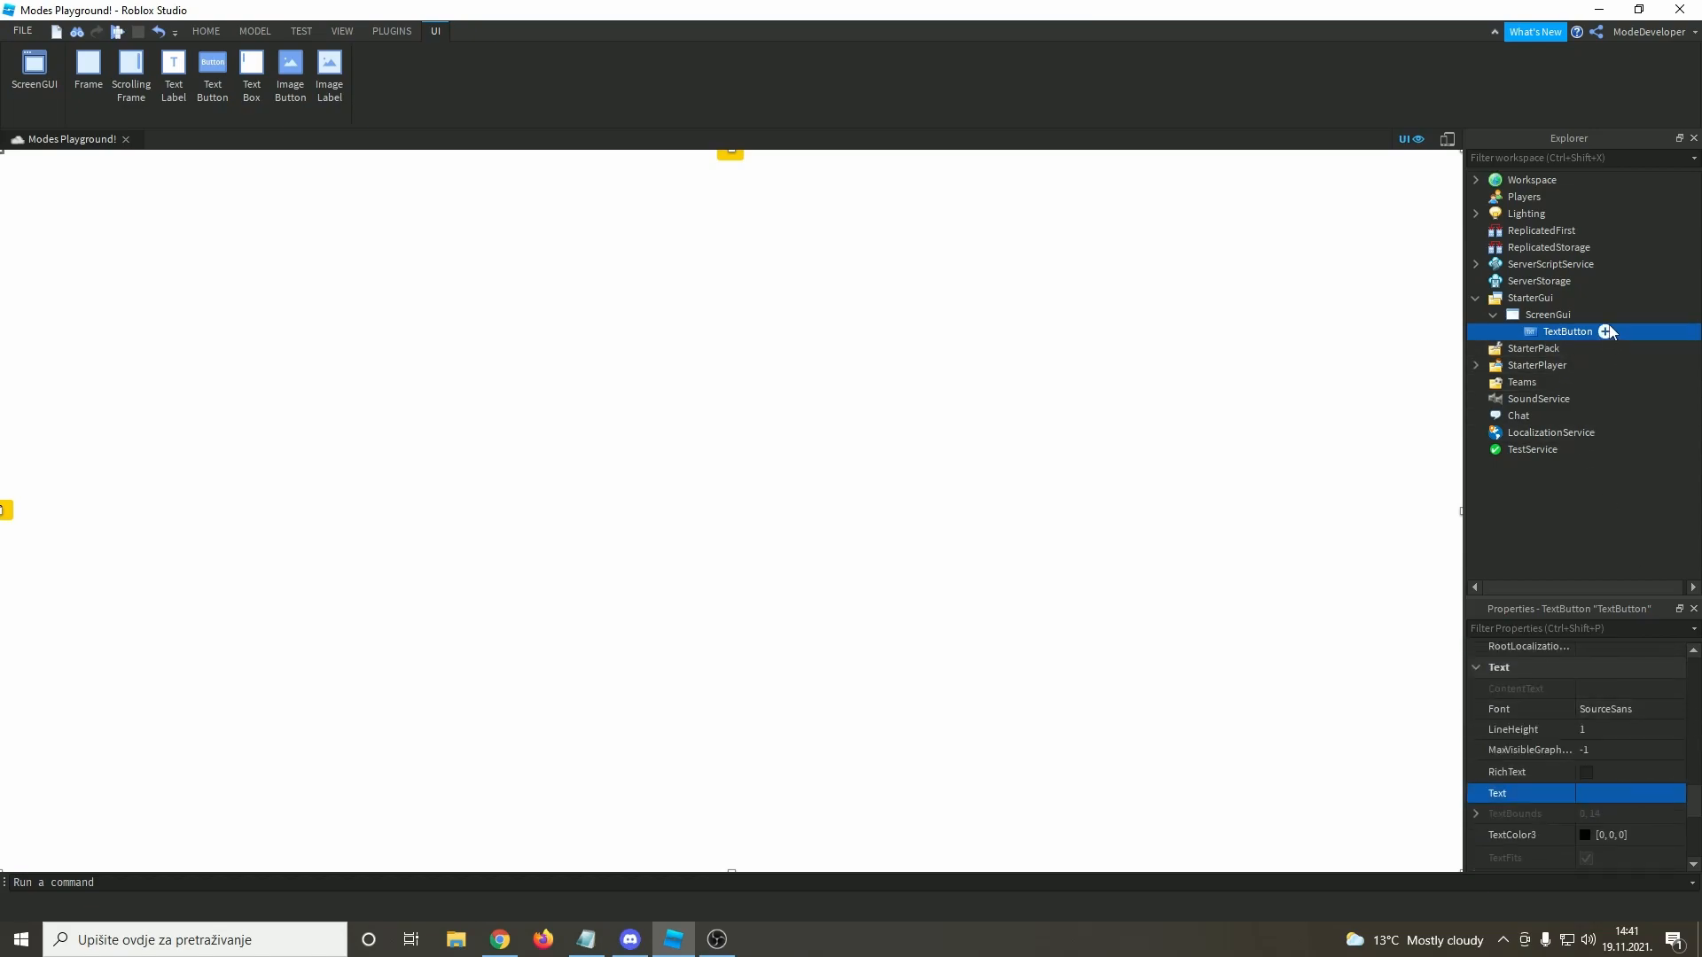
- Add a UIAspectRatioConstraint to the TextButton
click(1607, 332)
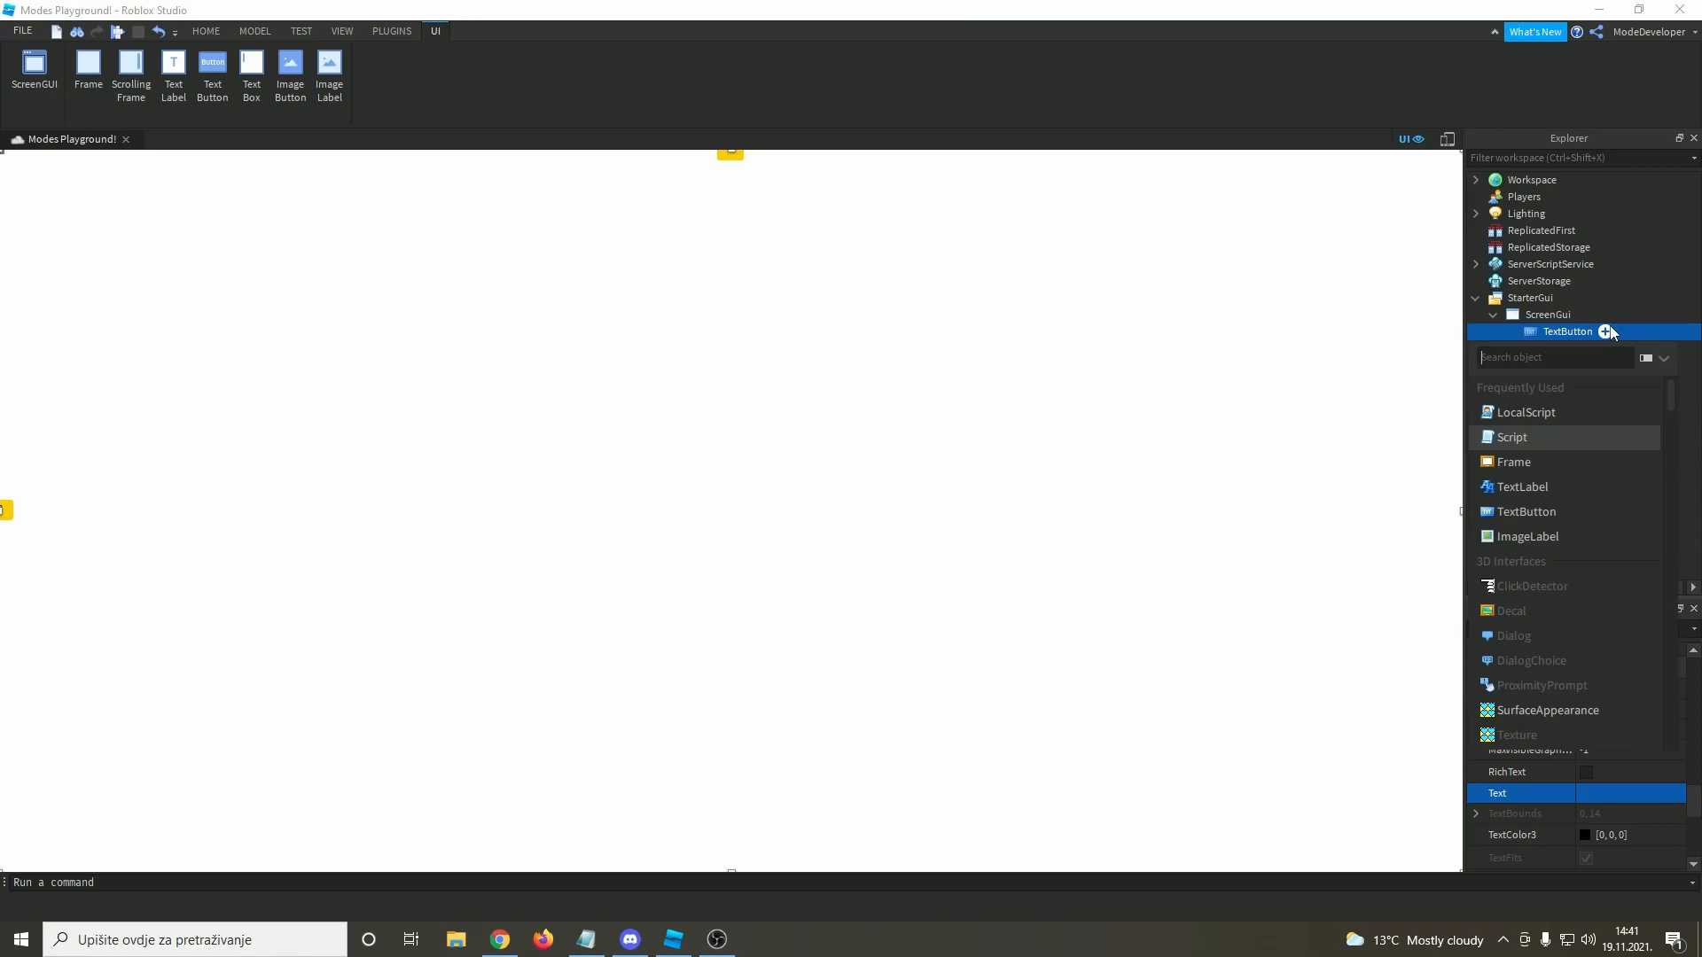
text(ui)
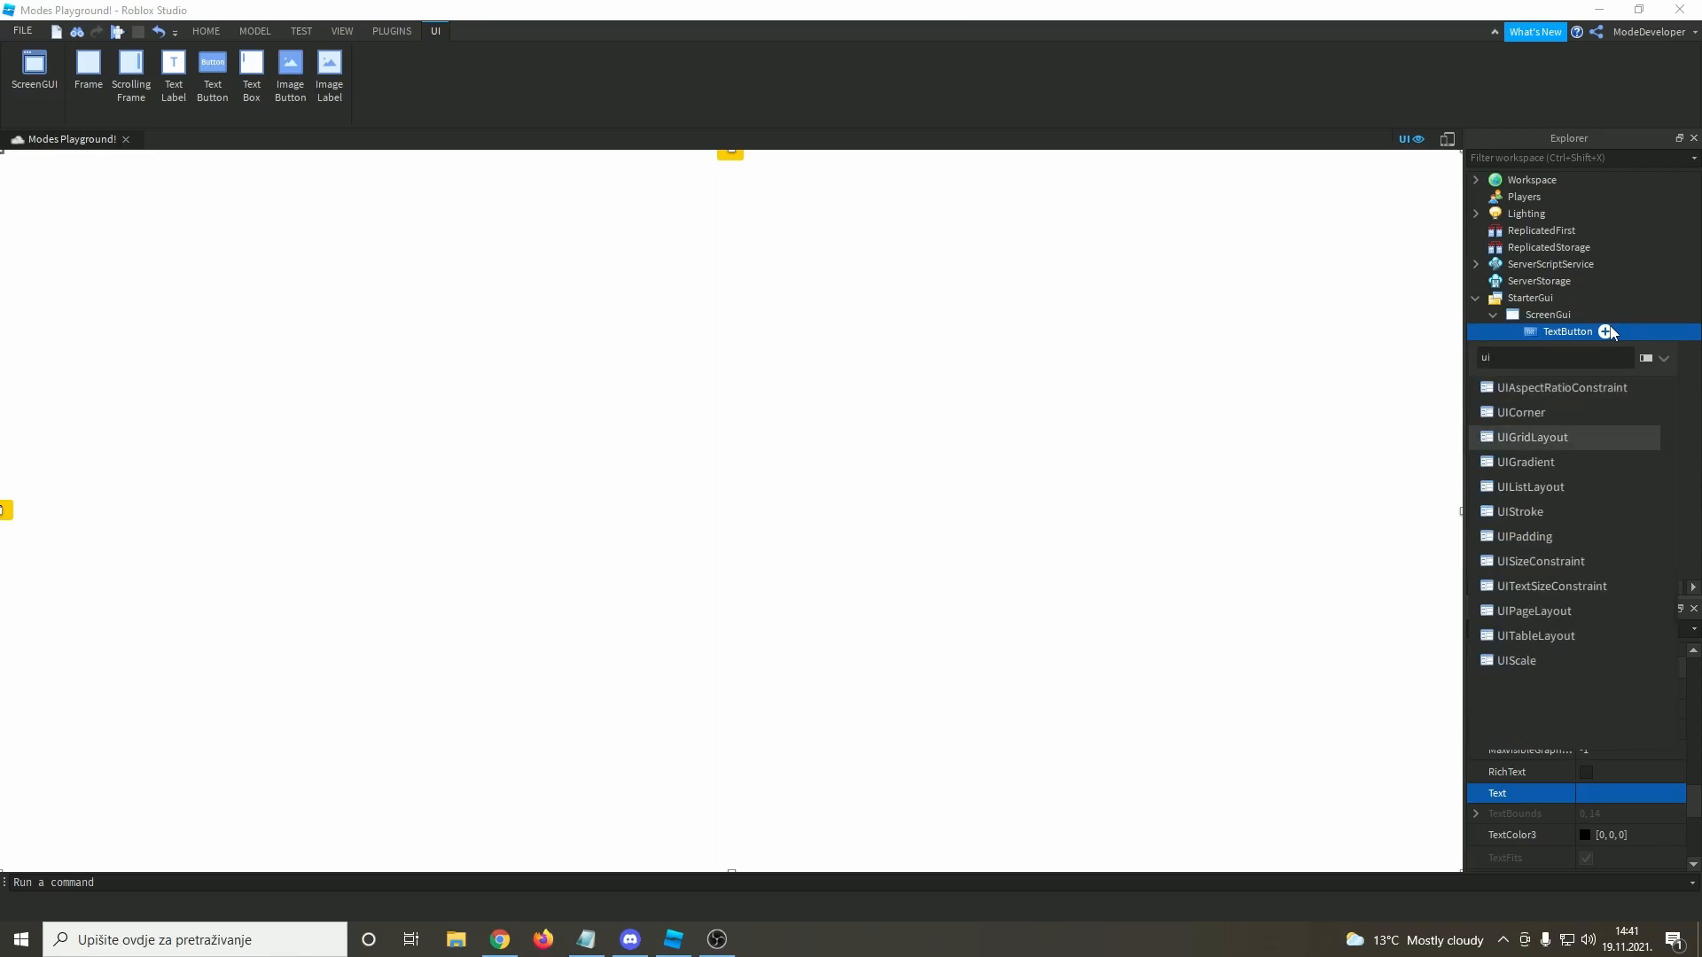
click(1601, 388)
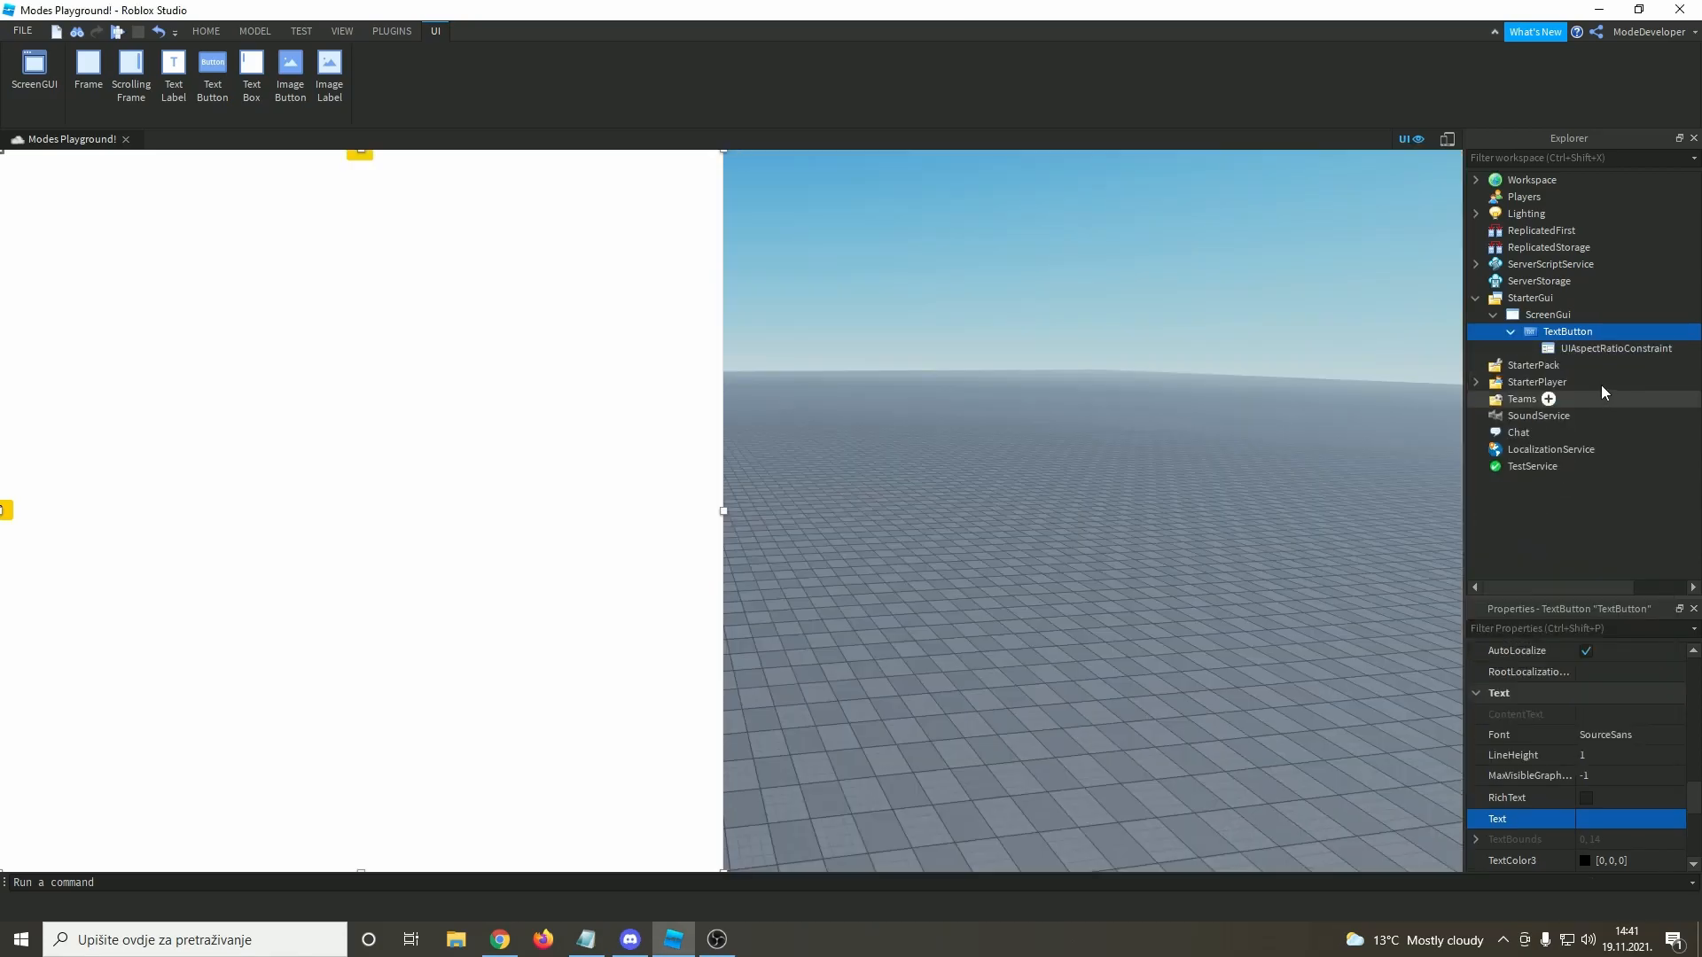
- Shrink the button to a small square and move it near the middle, about 568 px across and 266 px down
click(1533, 331)
drag(725, 511, 239, 511)
drag(153, 280, 700, 444)
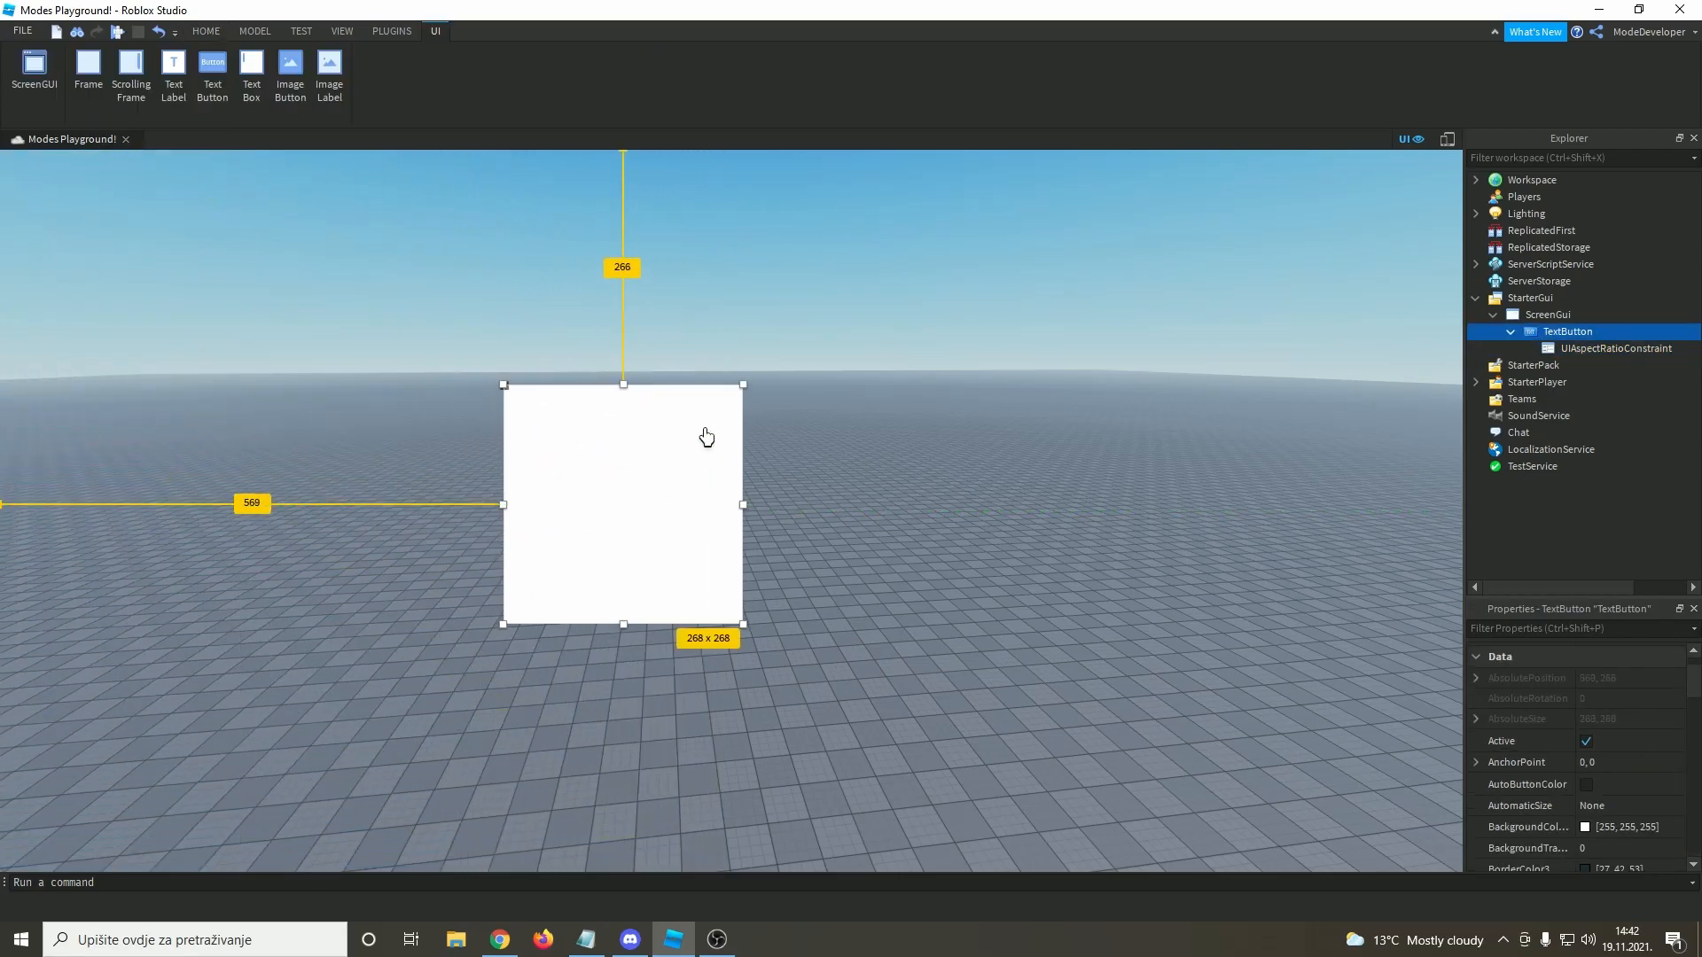
drag(743, 504, 711, 556)
- Set the UIAspectRatioConstraint's AspectRatio to 2
click(1578, 349)
click(1604, 743)
text(2)
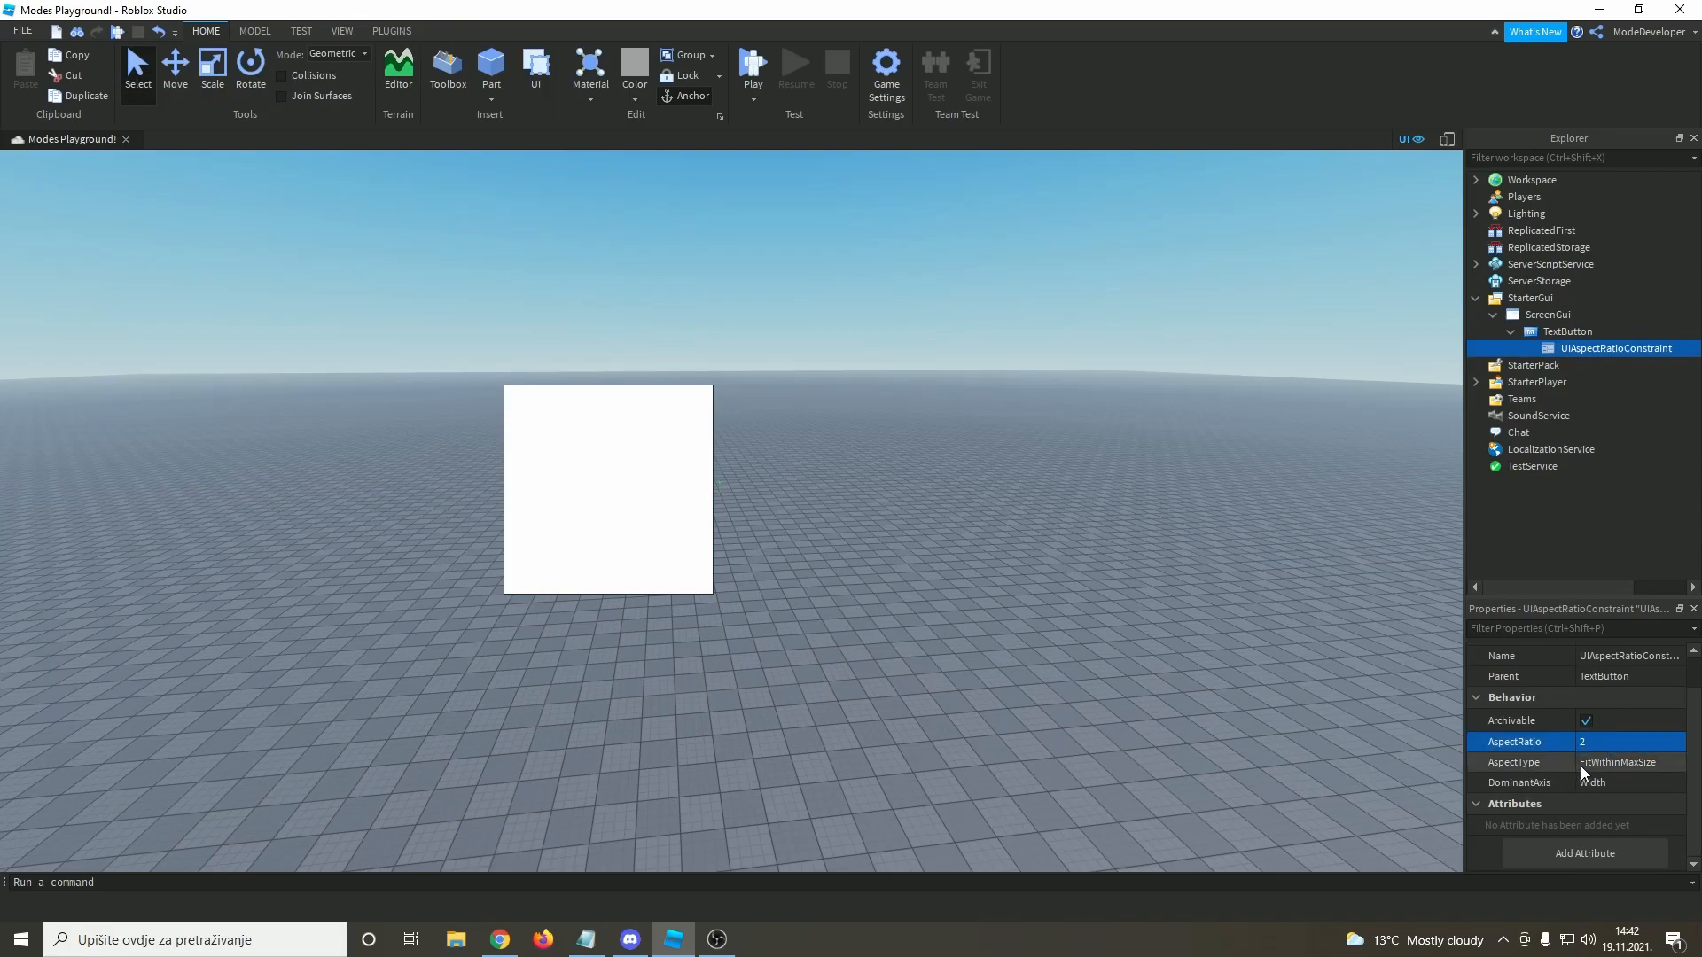
key(Return)
- Enlarge the TextButton from its upper-right corner to a Size of about {0.274, 0},{0.262, 0}
click(1565, 332)
mouse_move(716, 436)
mouse_down()
mouse_move(912, 434)
mouse_move(727, 443)
mouse_up()
drag(732, 383, 911, 298)
click(1132, 418)
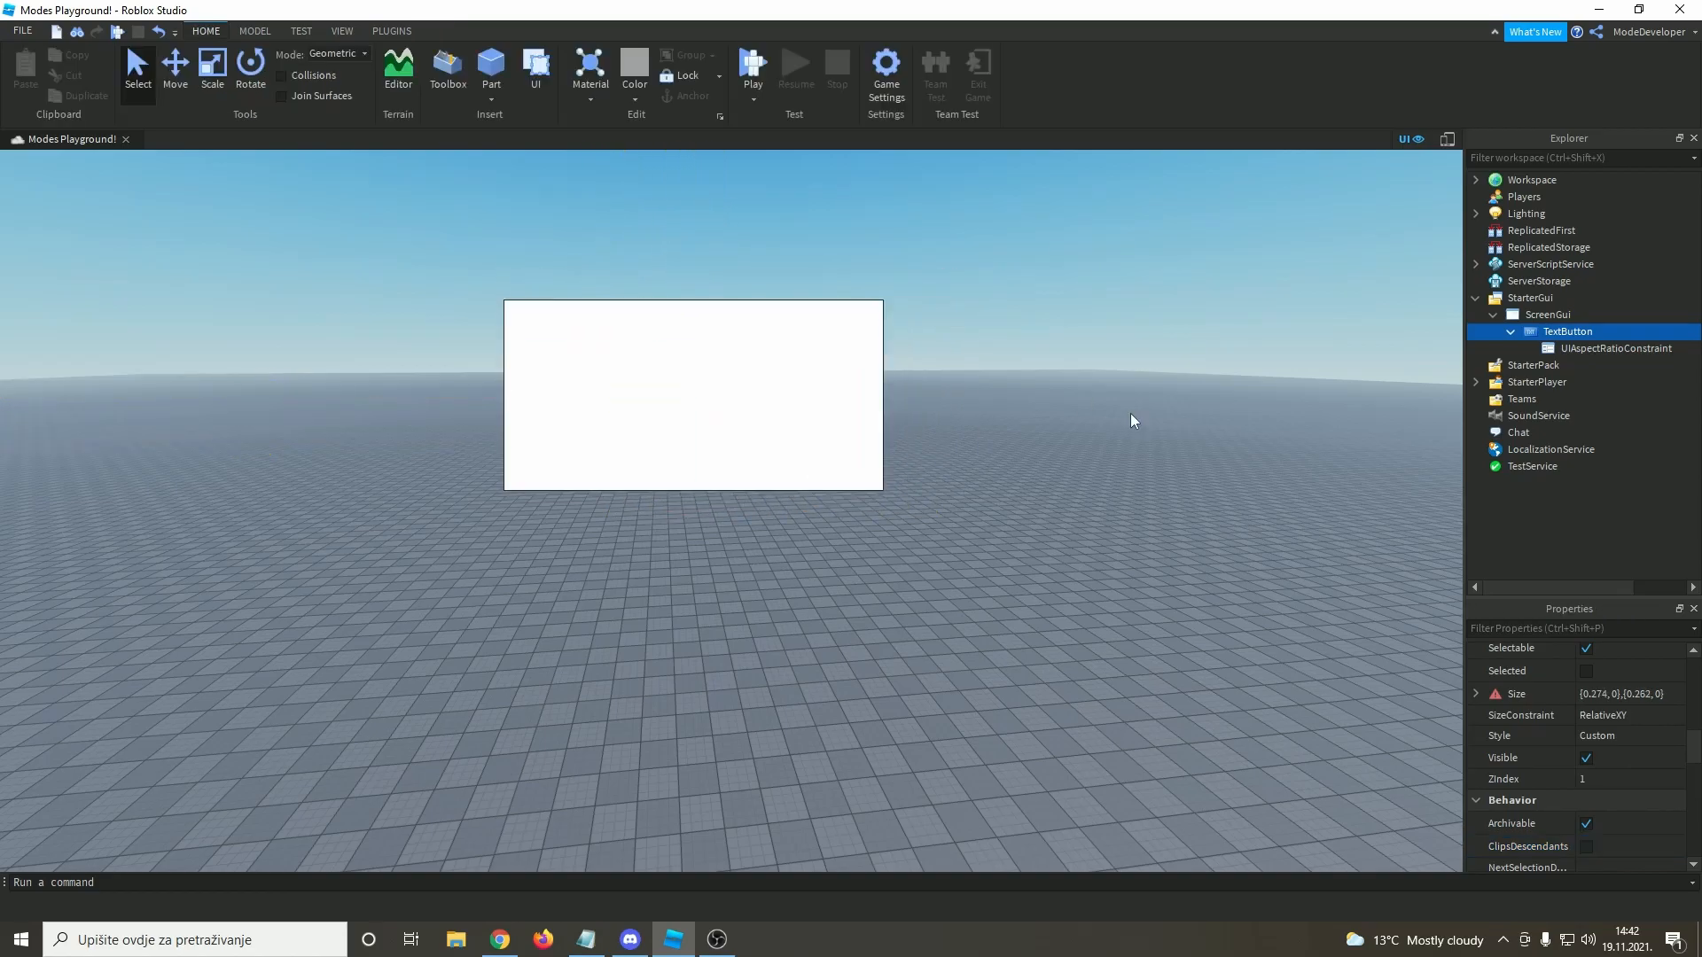
- Set the UIAspectRatioConstraint's AspectRatio to 1
click(1578, 348)
click(1604, 784)
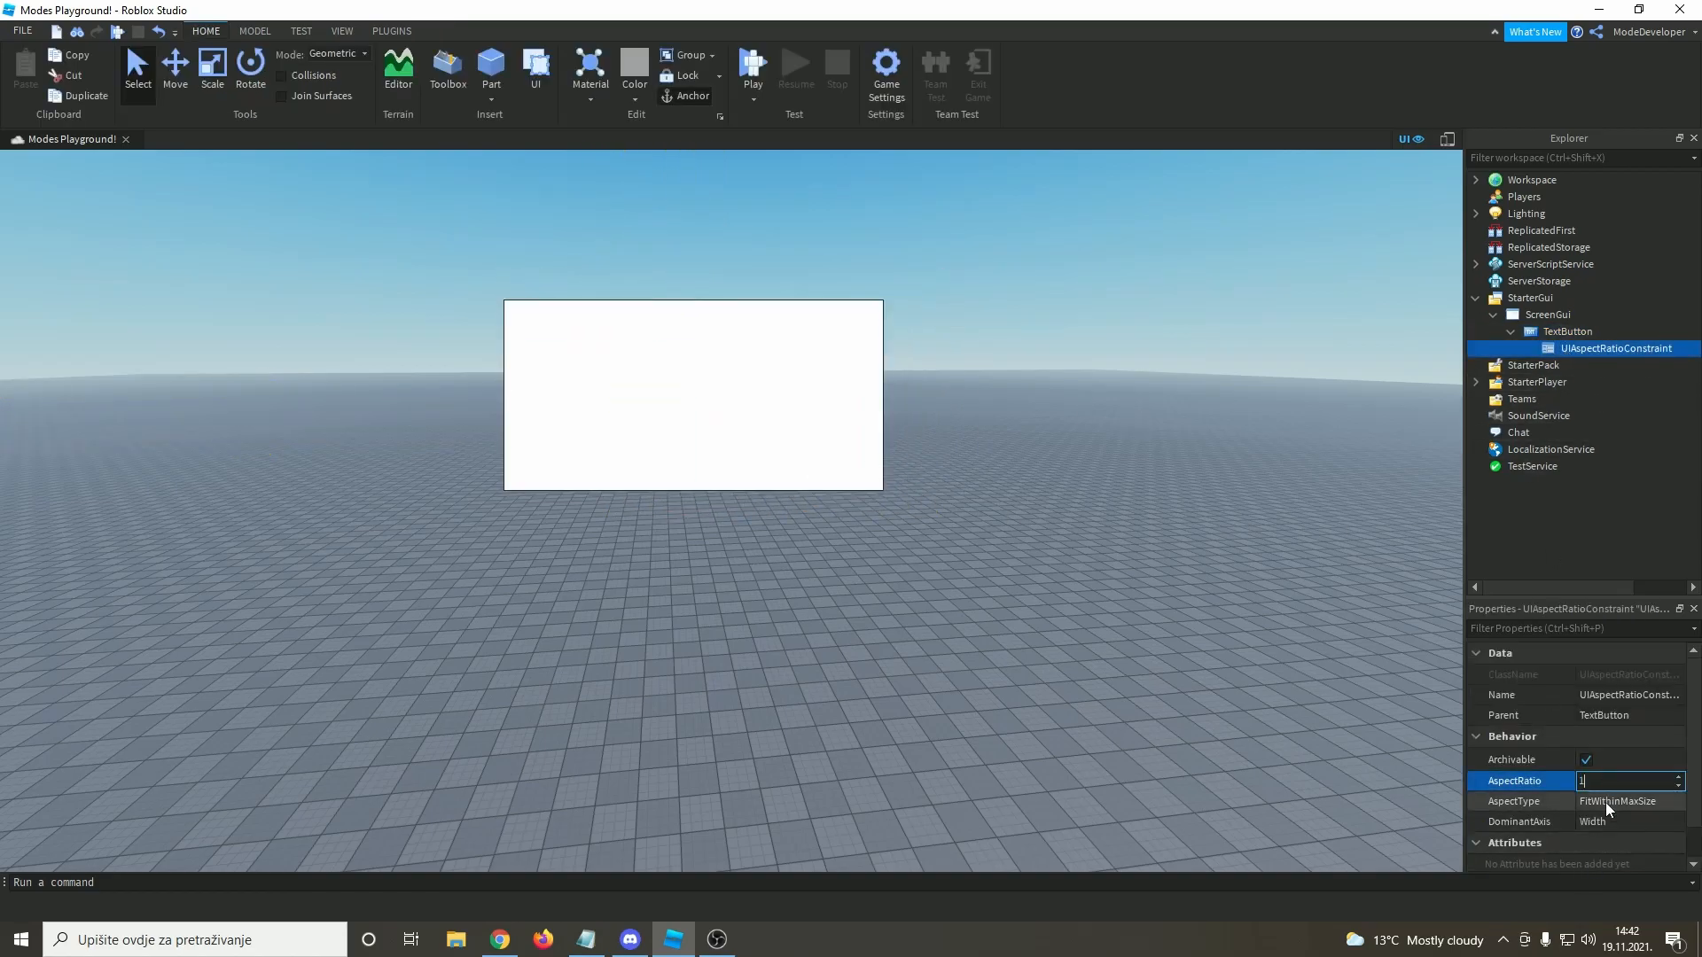
key(Return)
click(1606, 802)
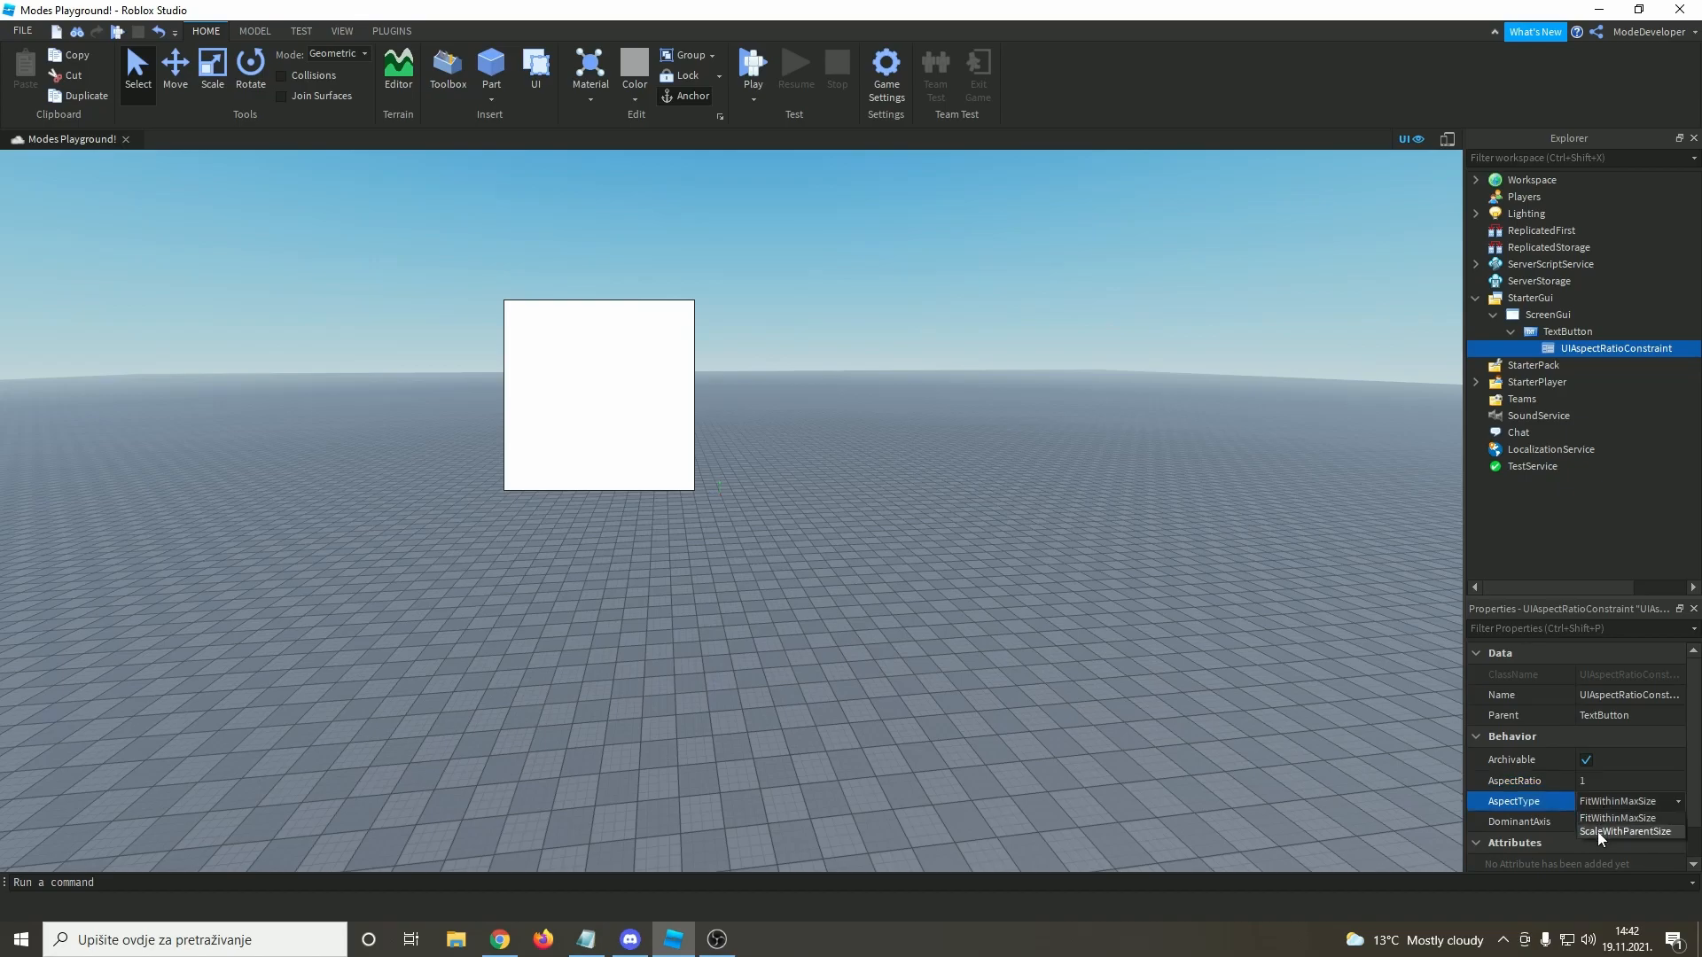
click(1545, 800)
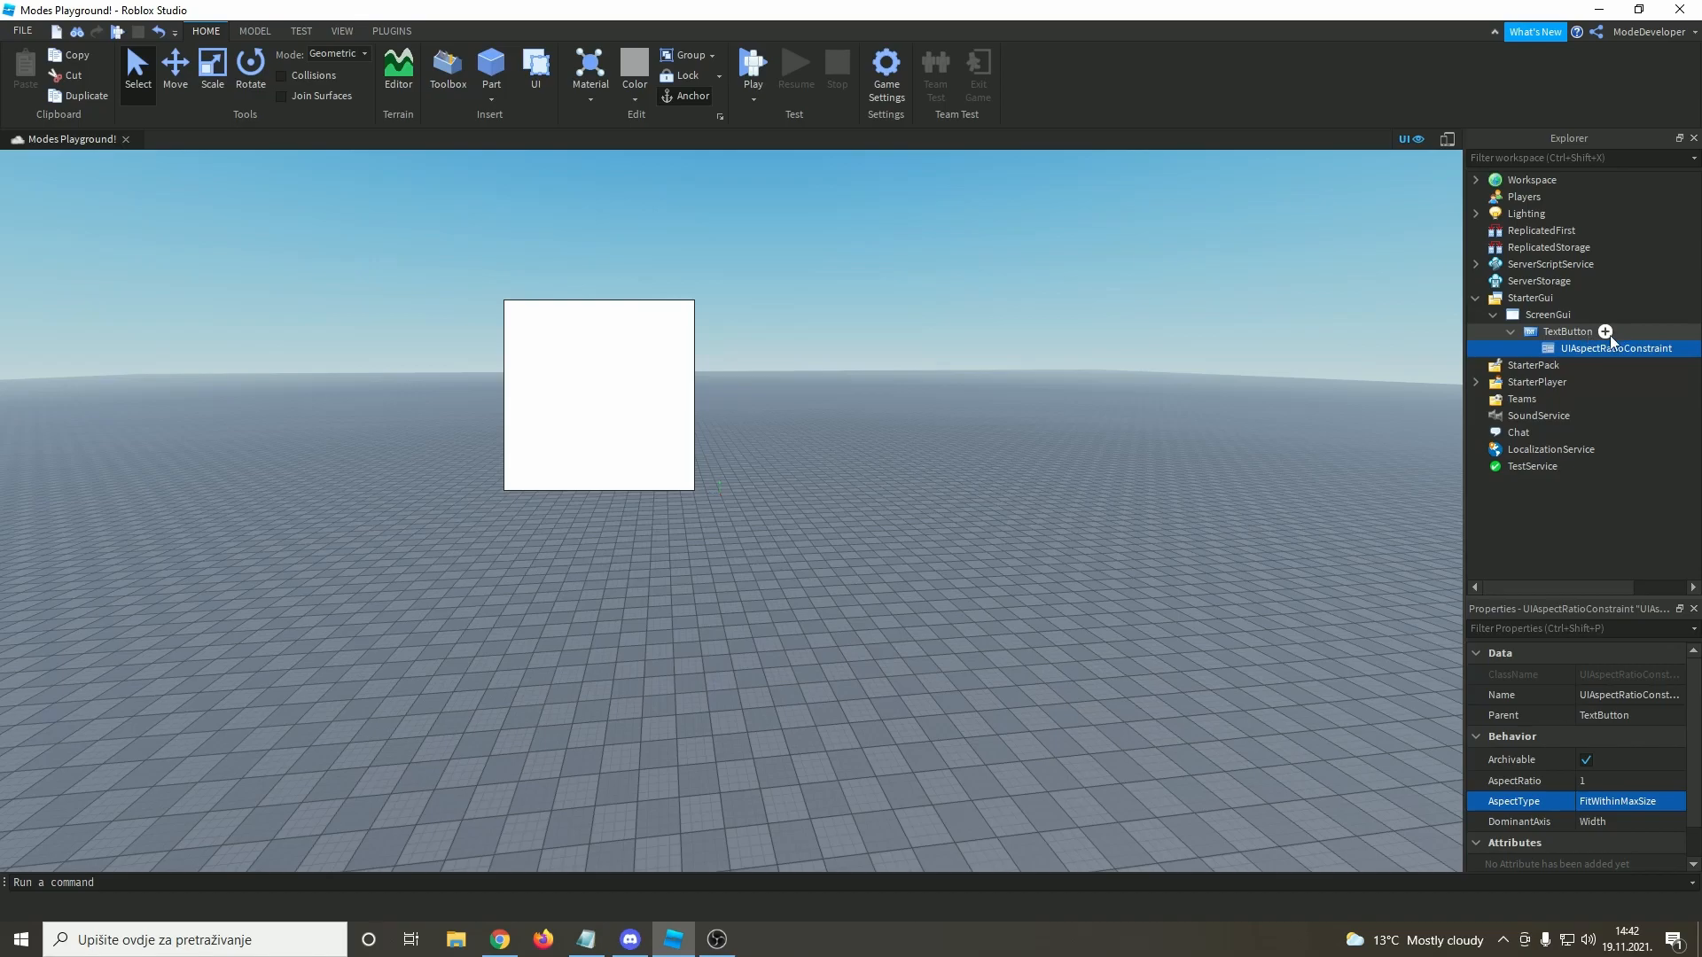
- Add a UICorner to the TextButton
click(1606, 332)
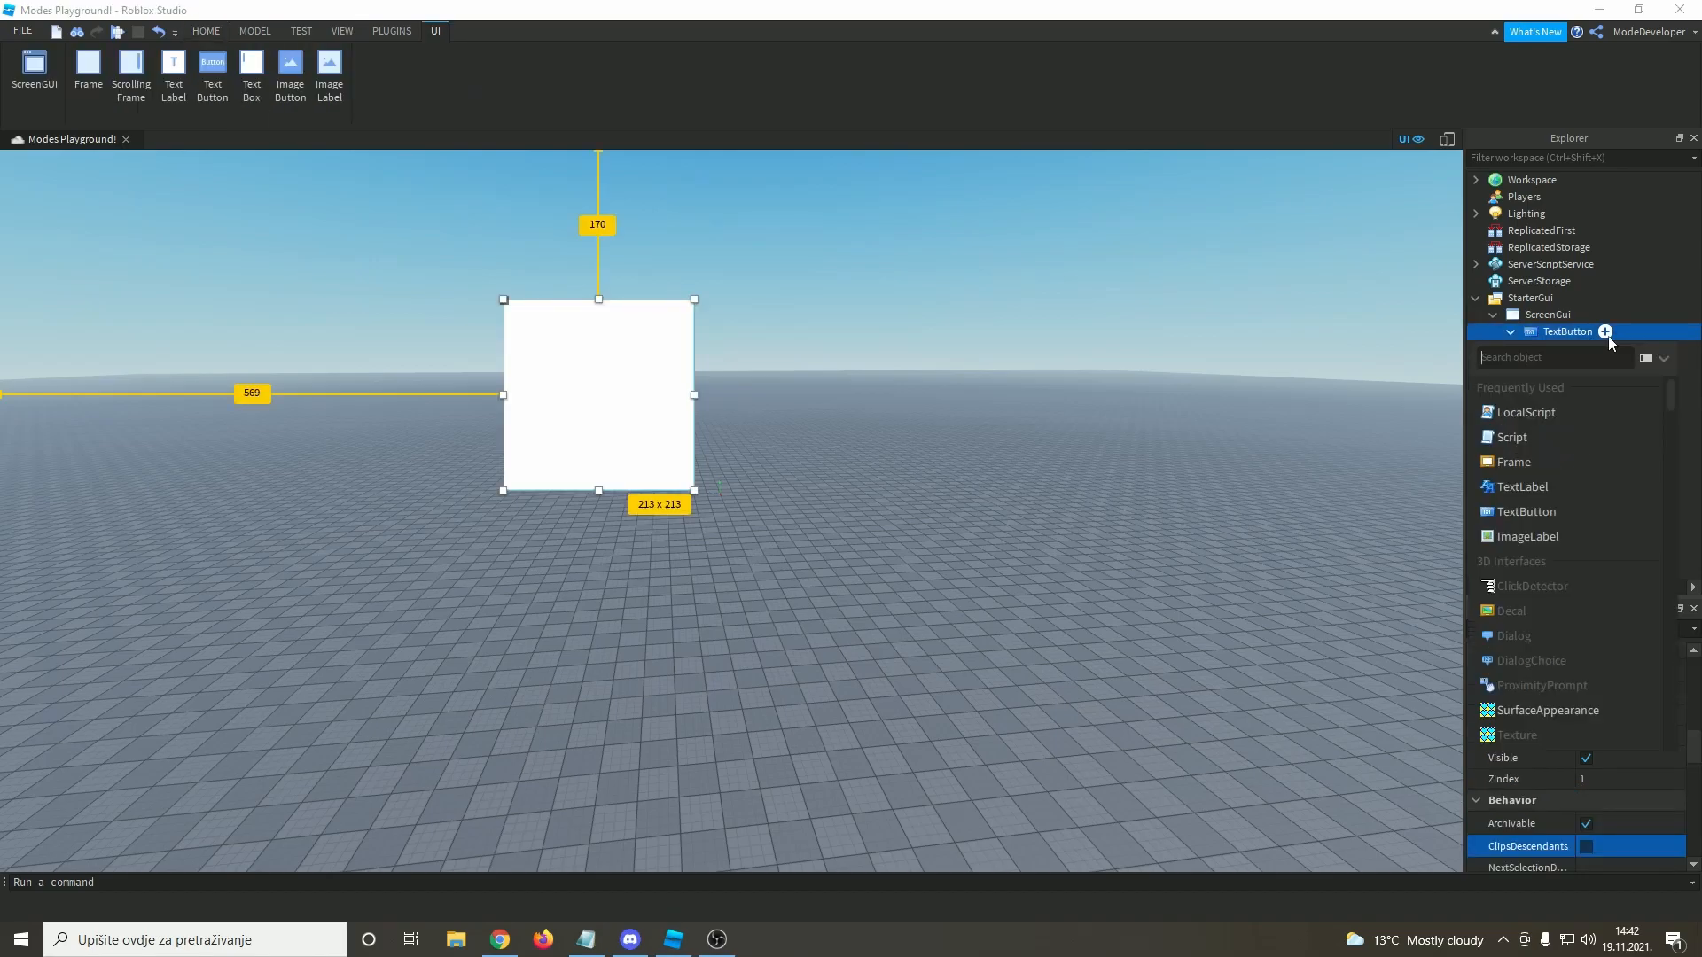
click(1606, 332)
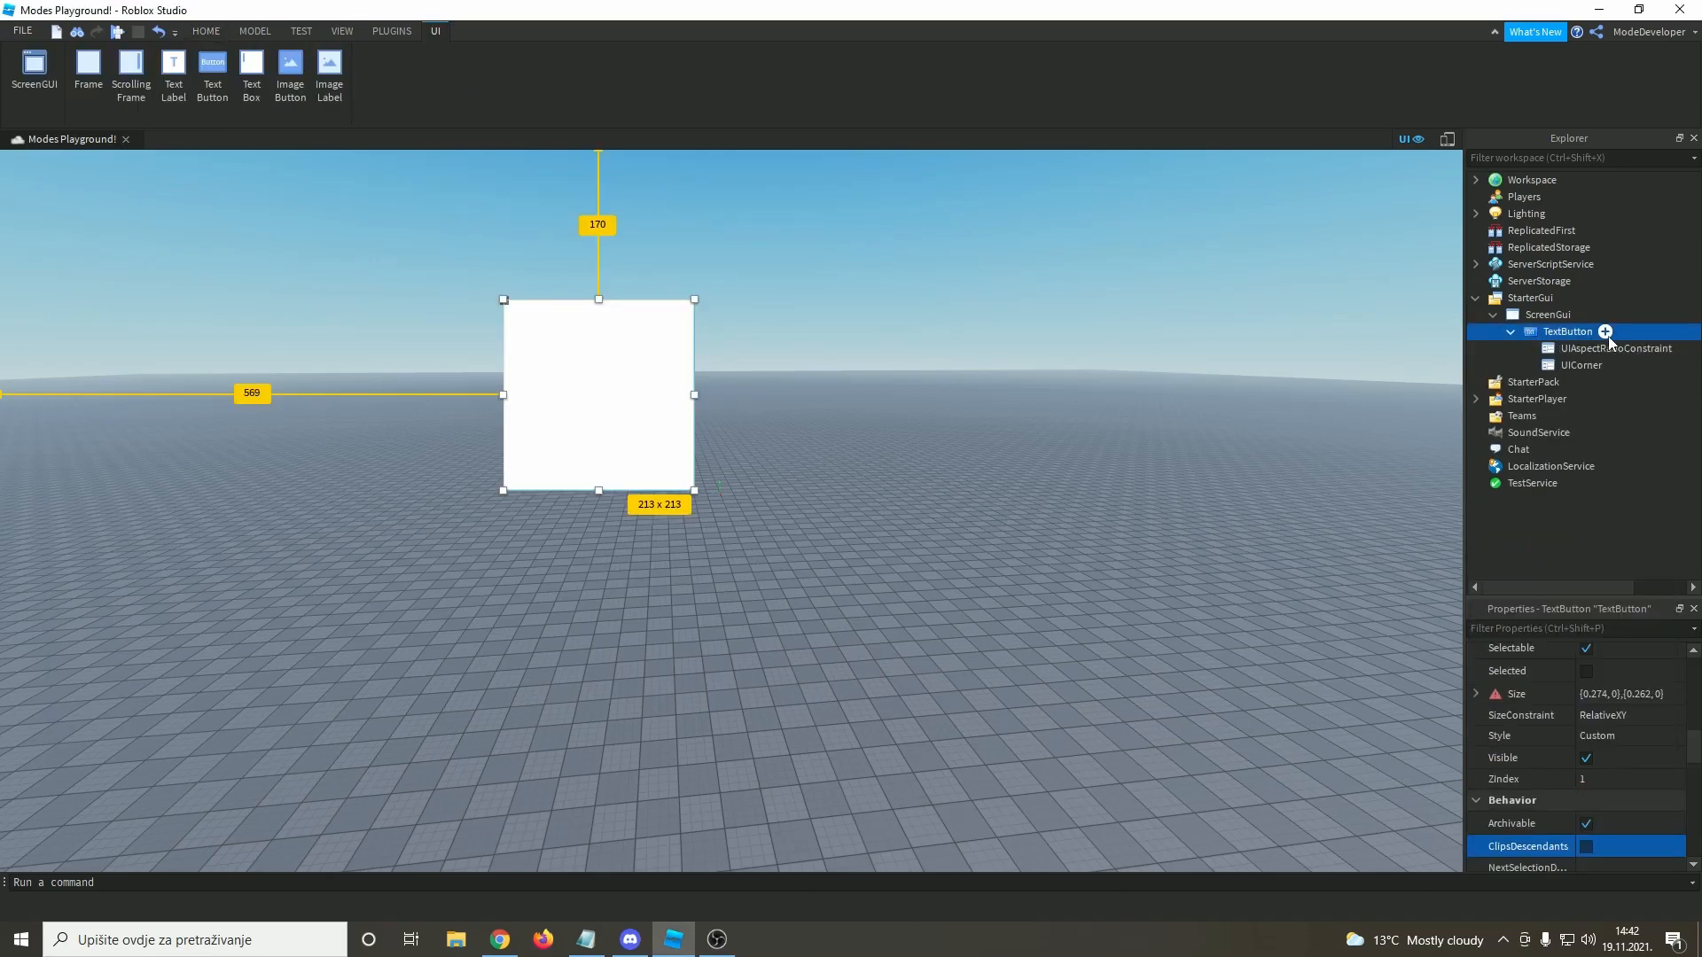
scroll(1599, 685, up, 10)
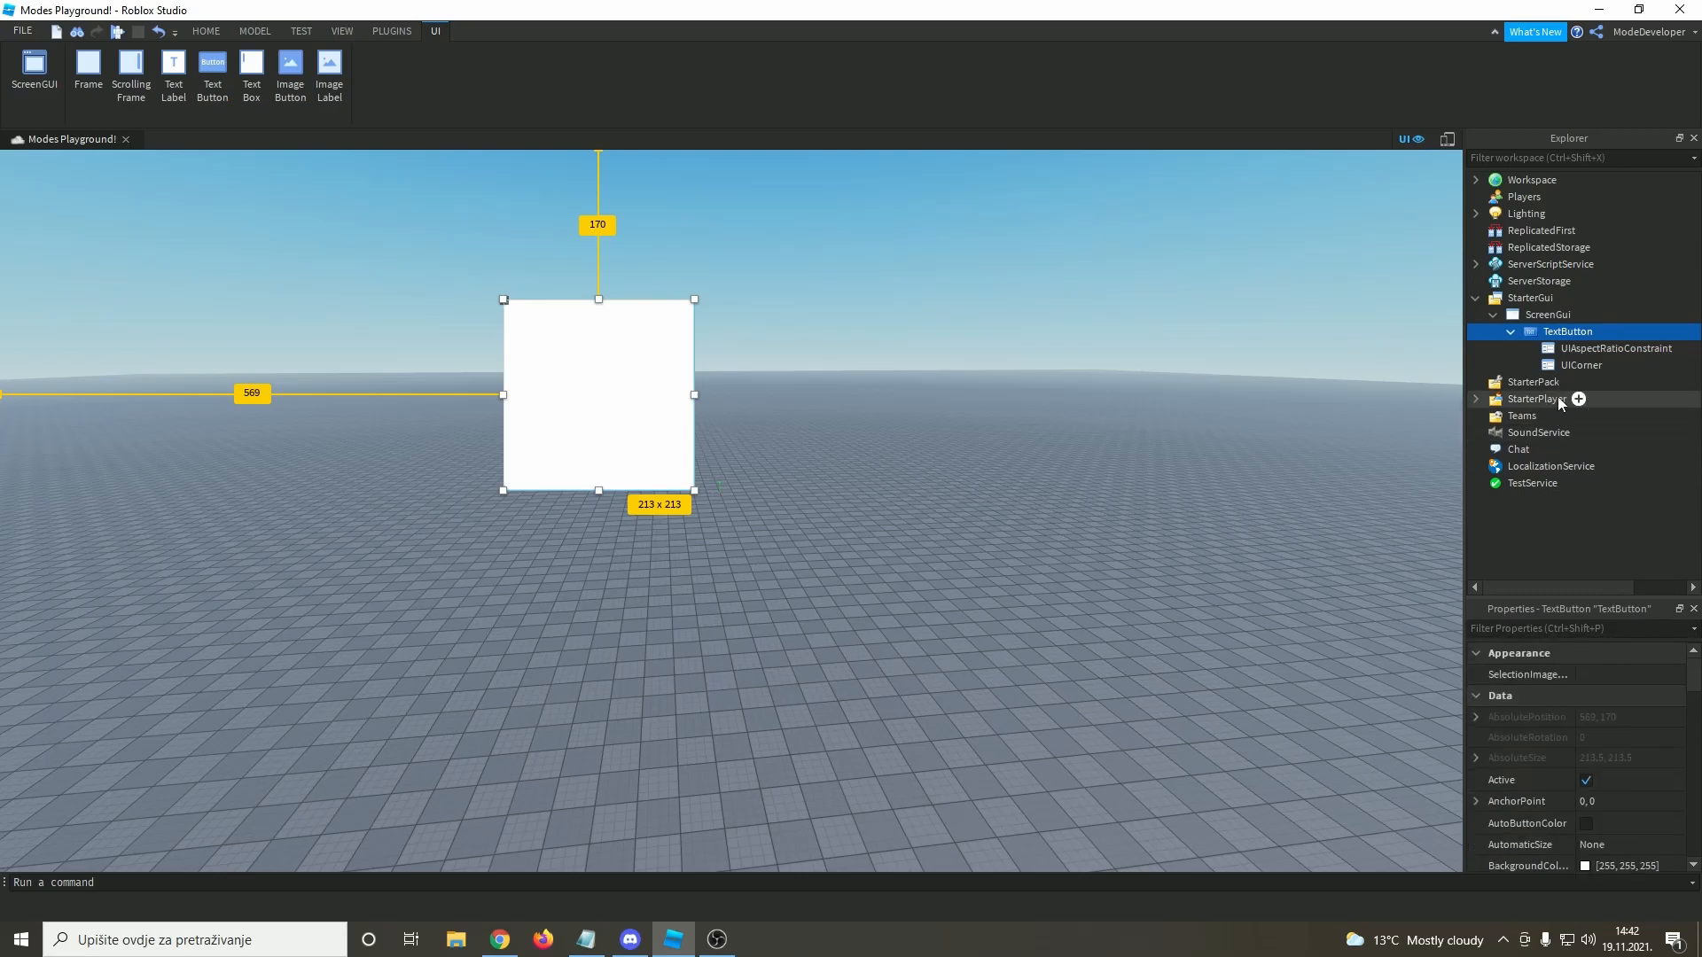
- Set the UICorner's CornerRadius to a scale of 0.1 with an offset of 0
click(1538, 364)
click(1619, 674)
key(BackSpace)
text(0)
key(Return)
click(1475, 673)
key(Tab)
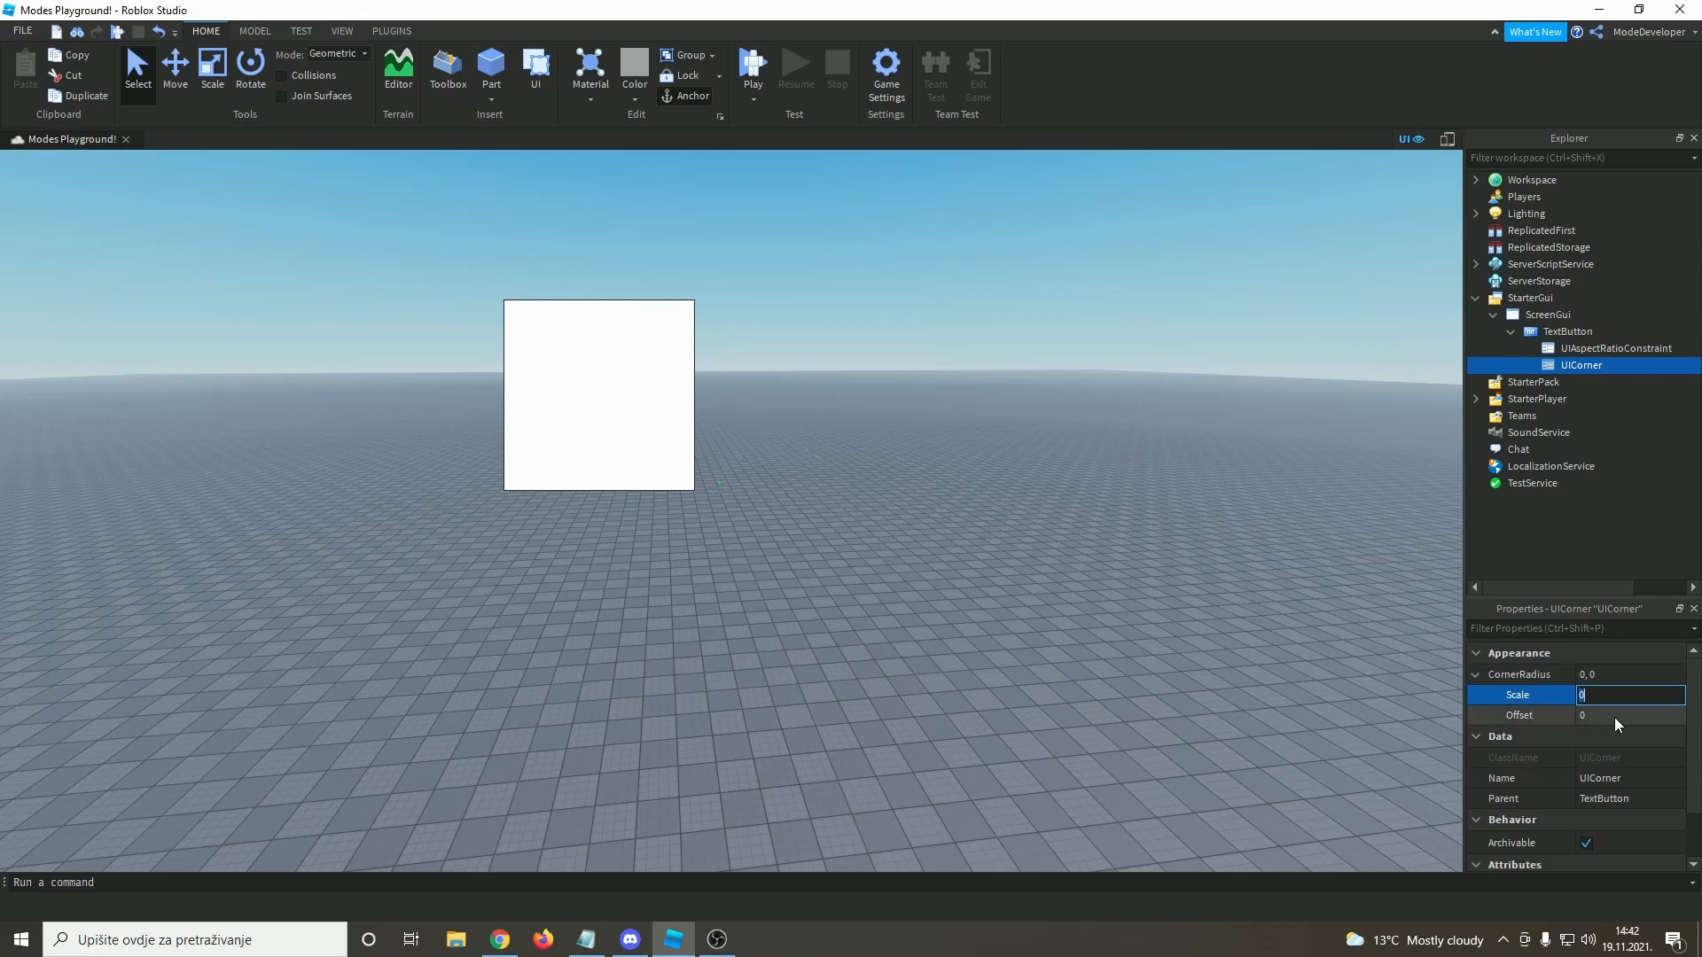
text(.1)
key(Return)
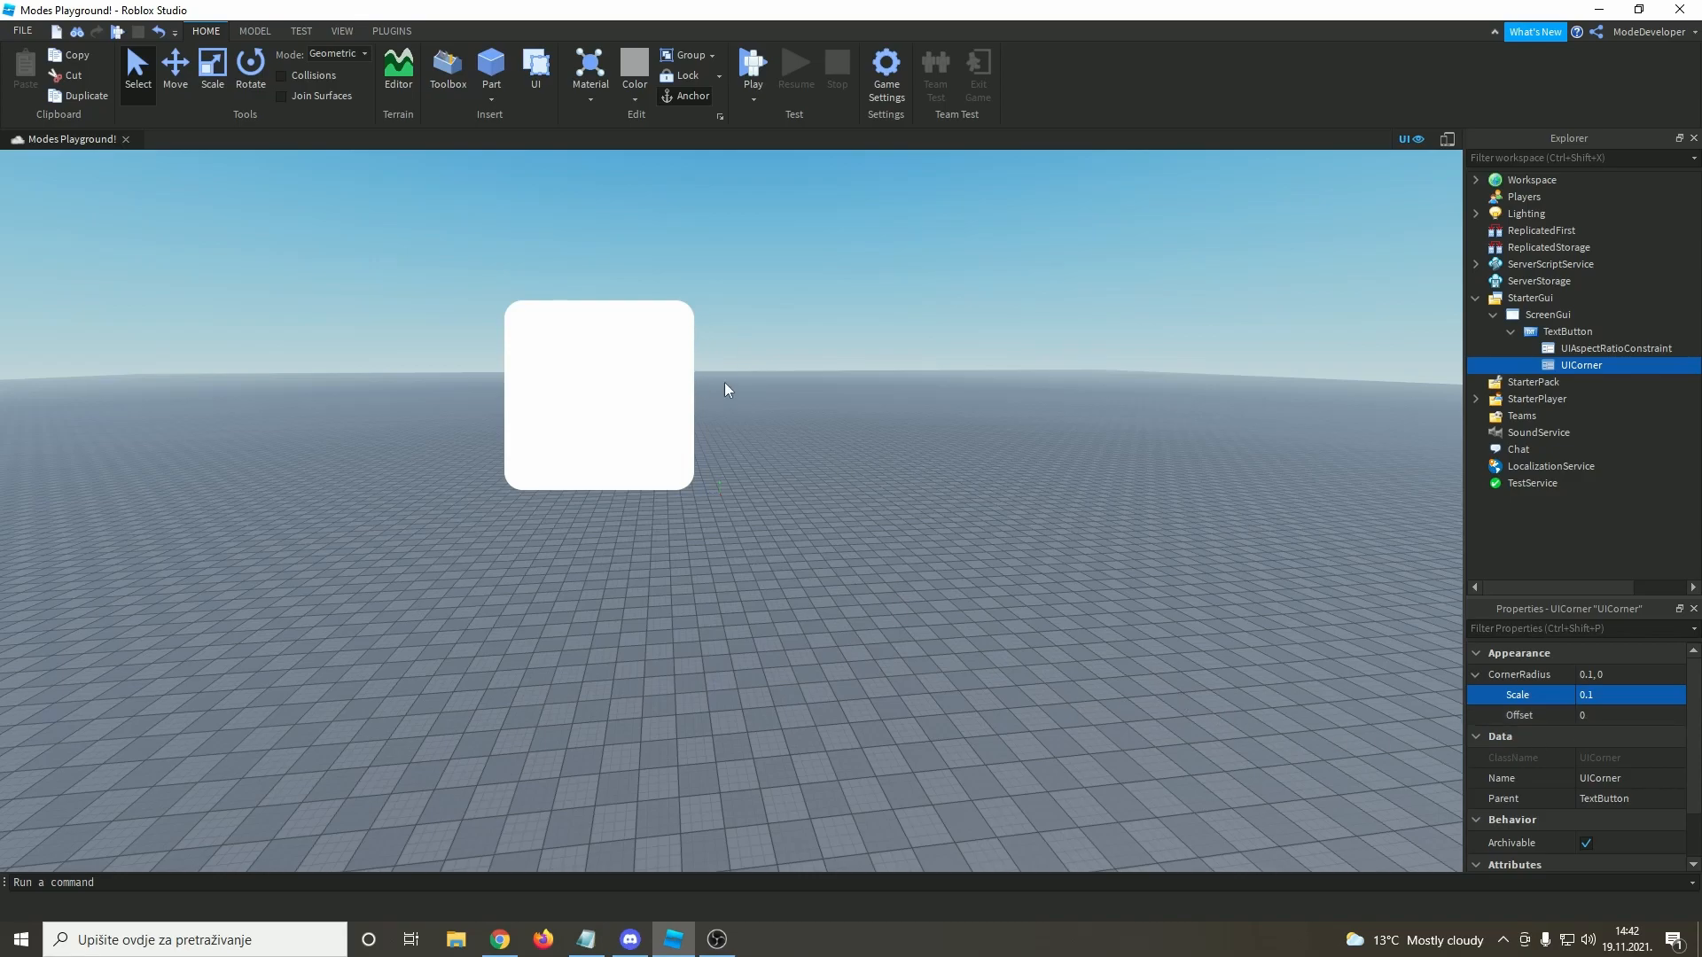
- Add a UIGradient to the TextButton
click(1565, 333)
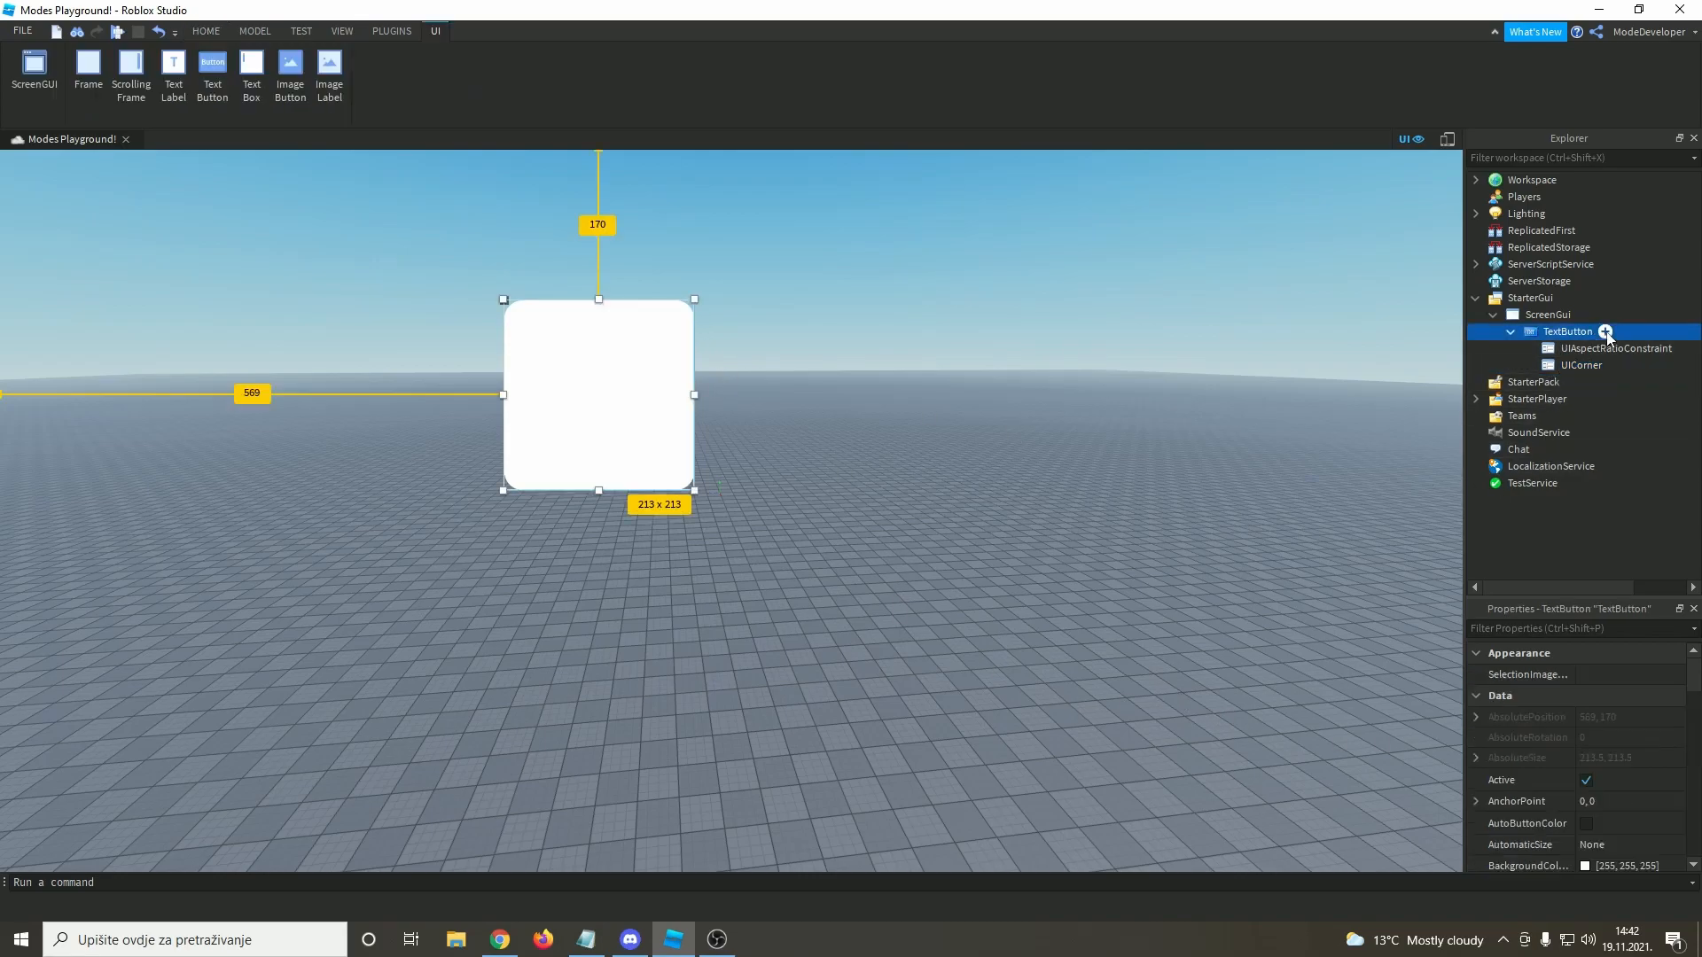
click(1606, 333)
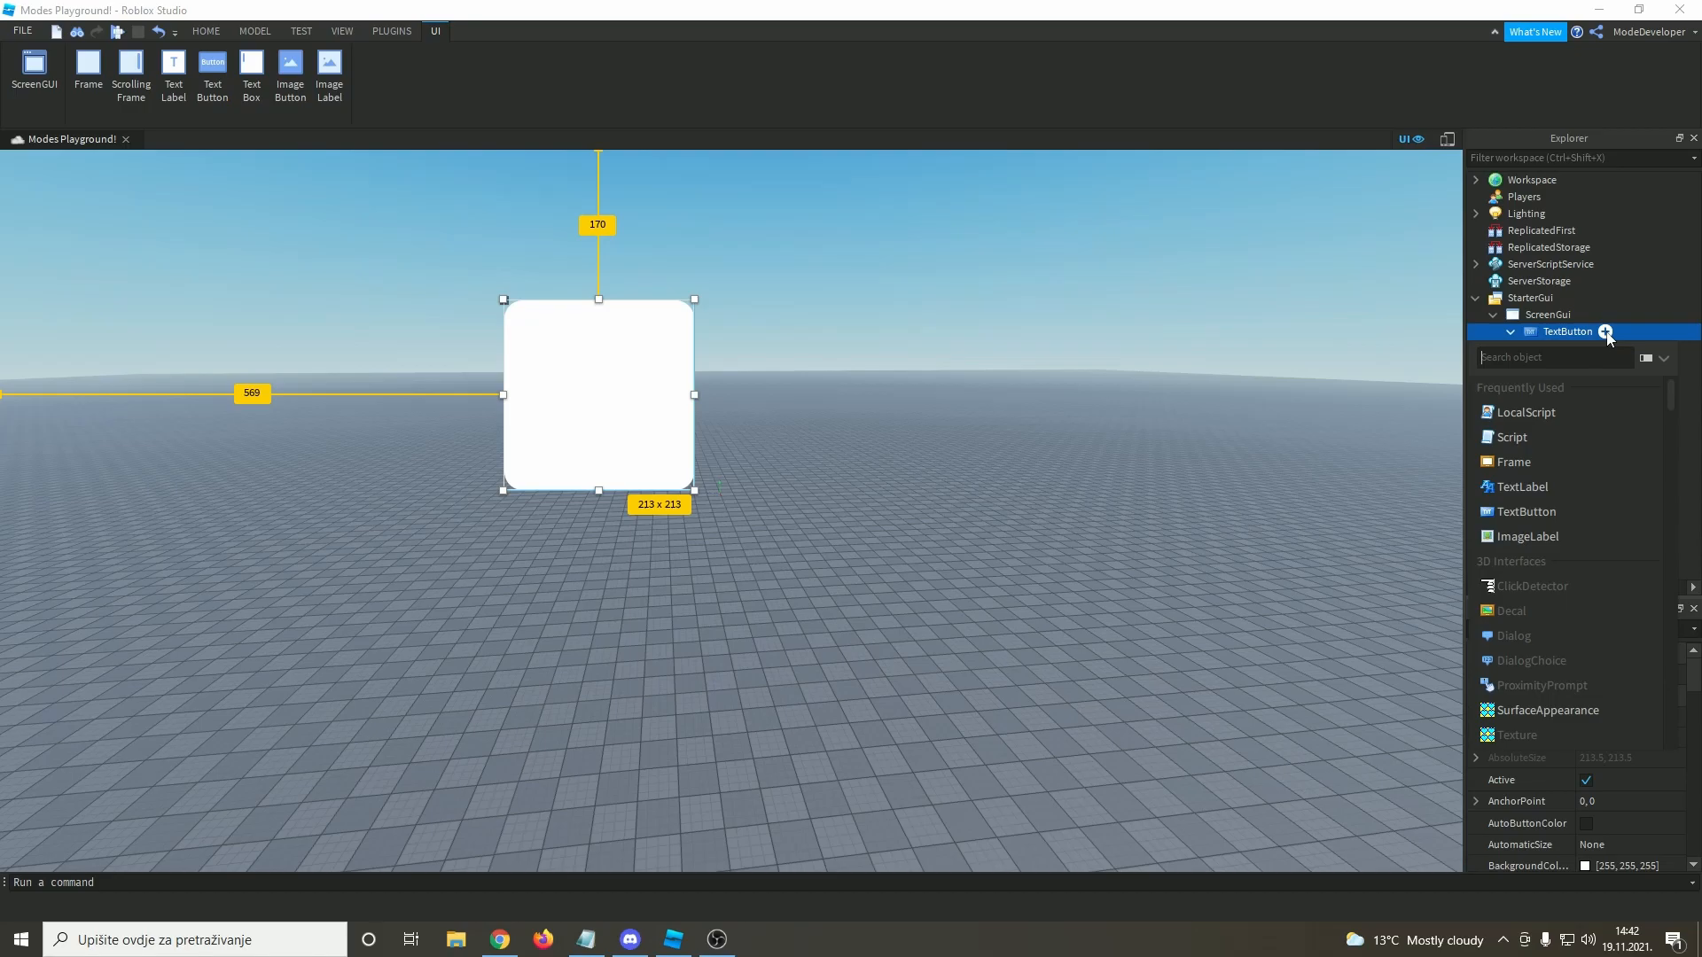
text(ui)
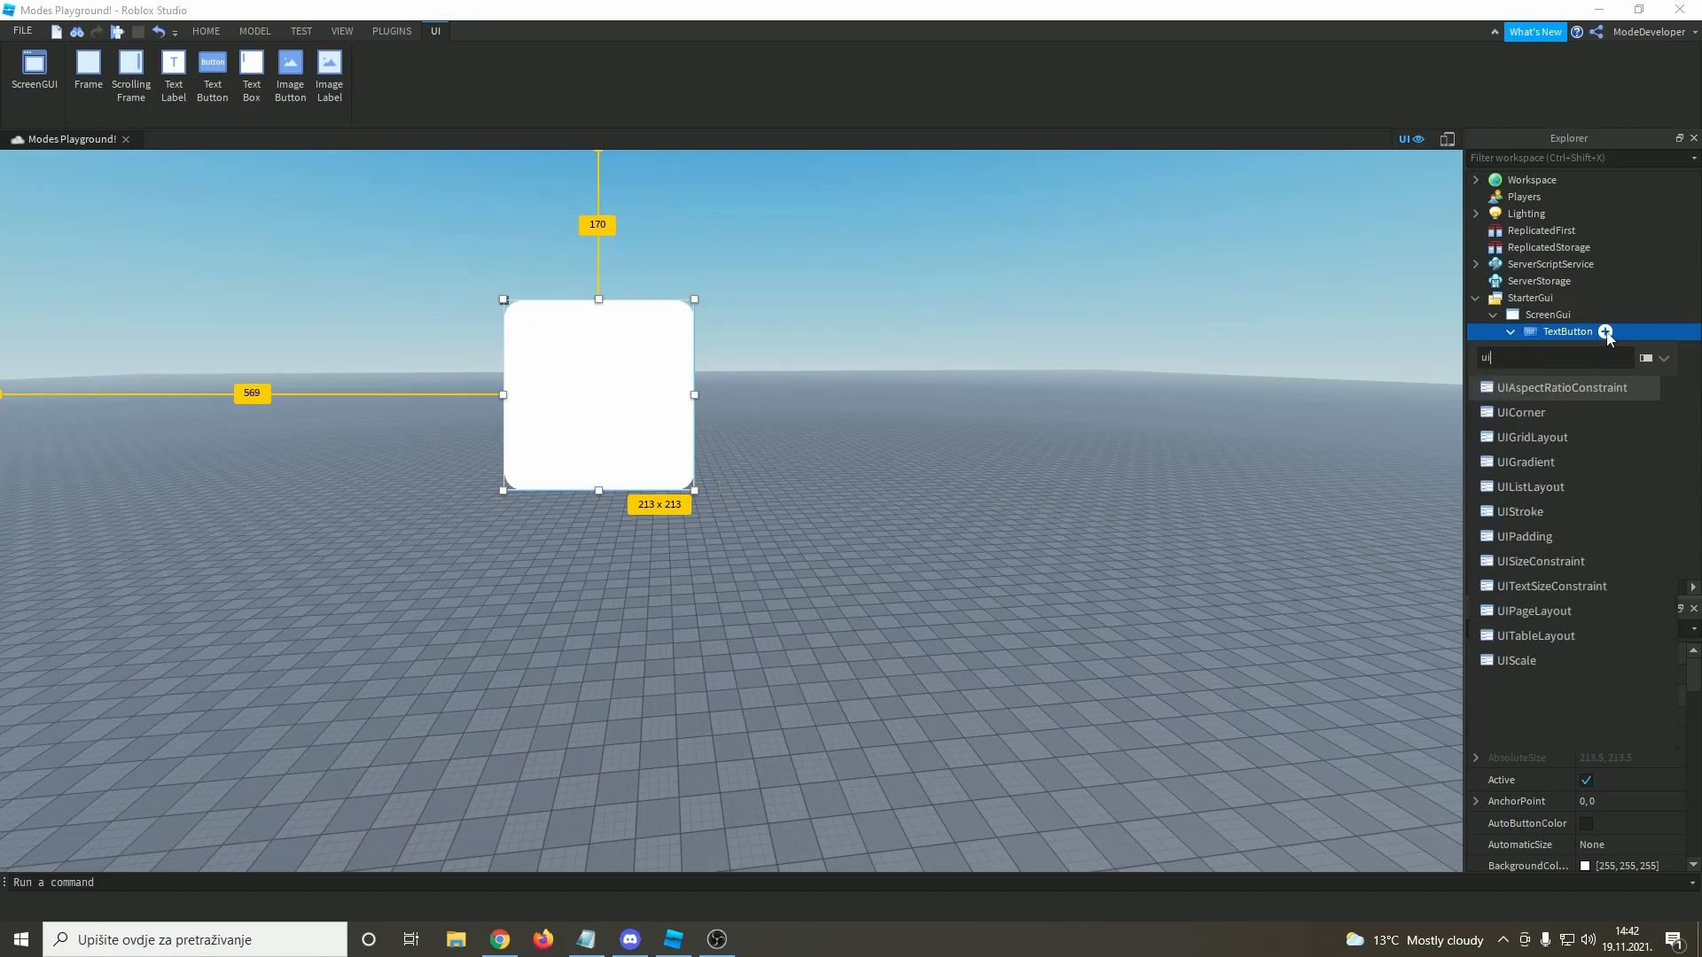
key(Down)
key(Down)
key(Down)
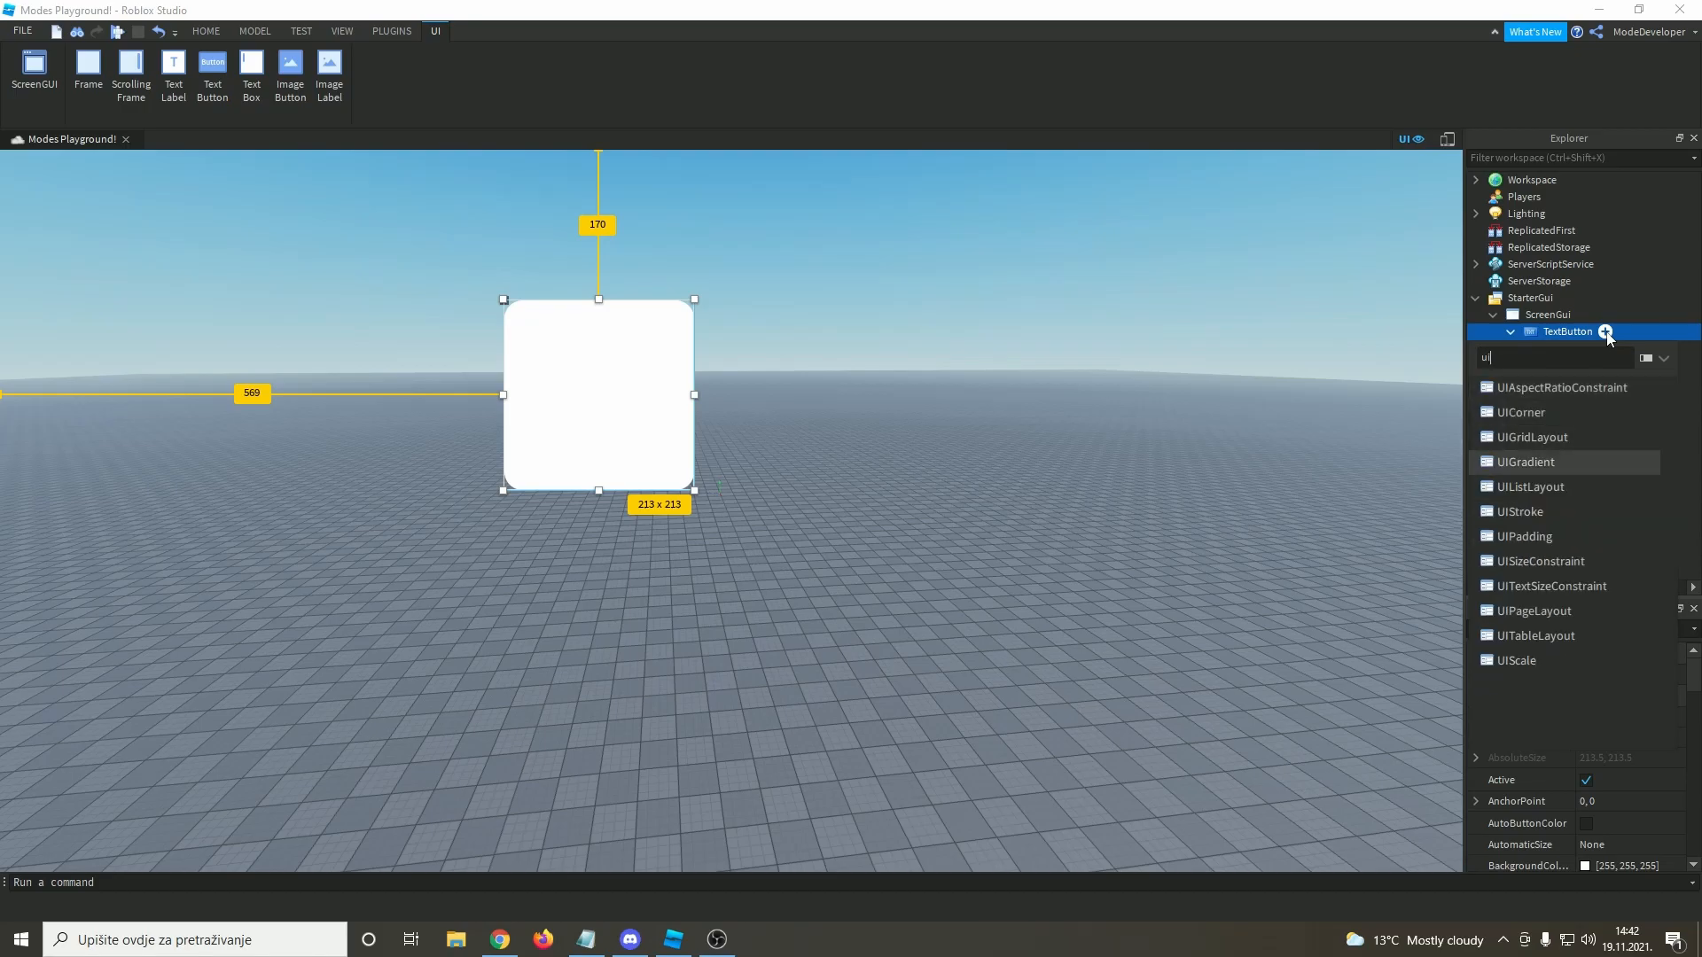
key(Return)
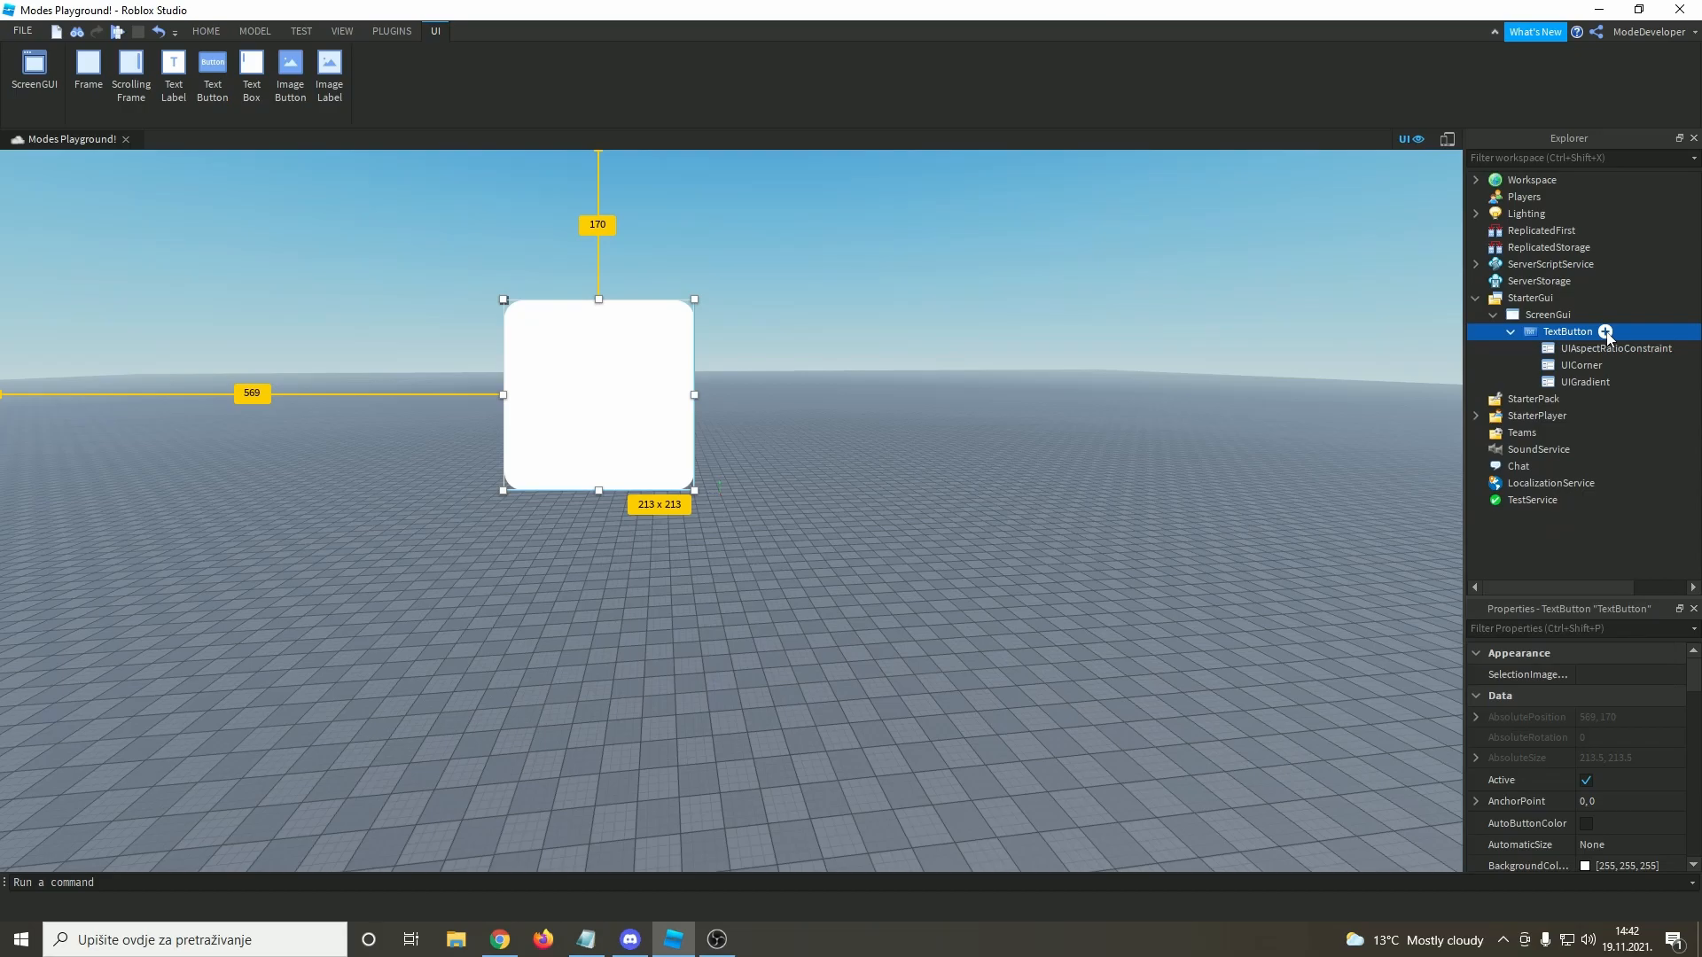
- Set the starting colour of the UIGradient's colour sequence to bright cyan
click(1578, 381)
click(1640, 675)
click(1672, 675)
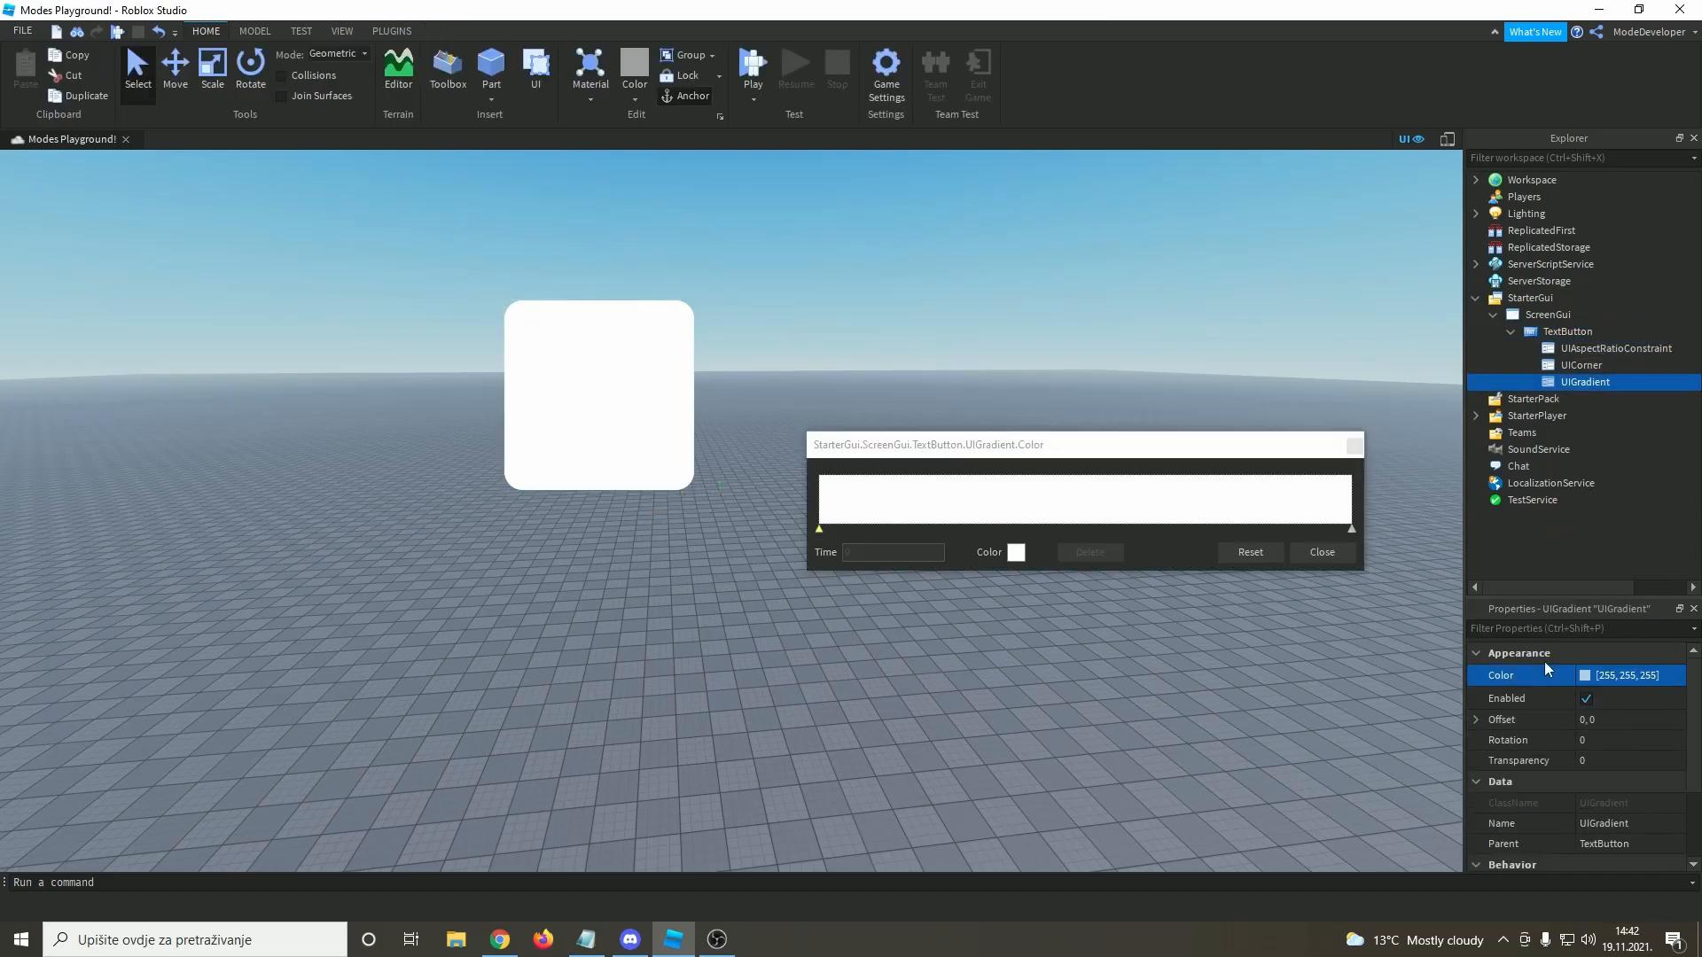
click(1015, 553)
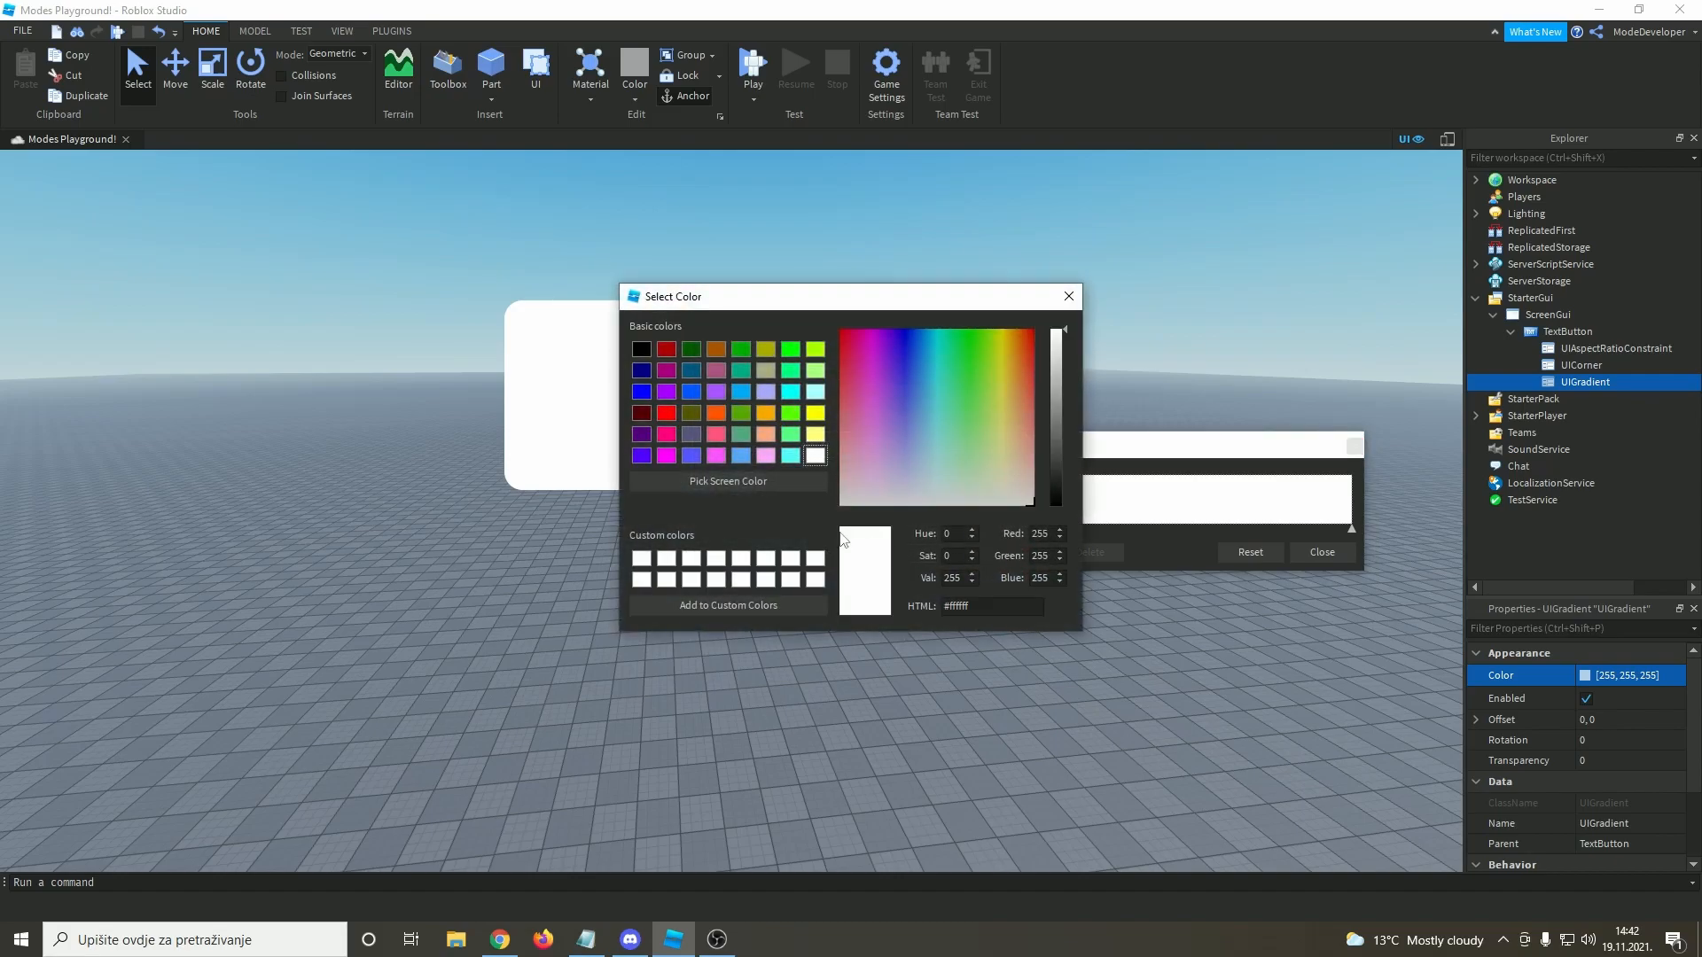
click(740, 391)
drag(830, 310, 495, 518)
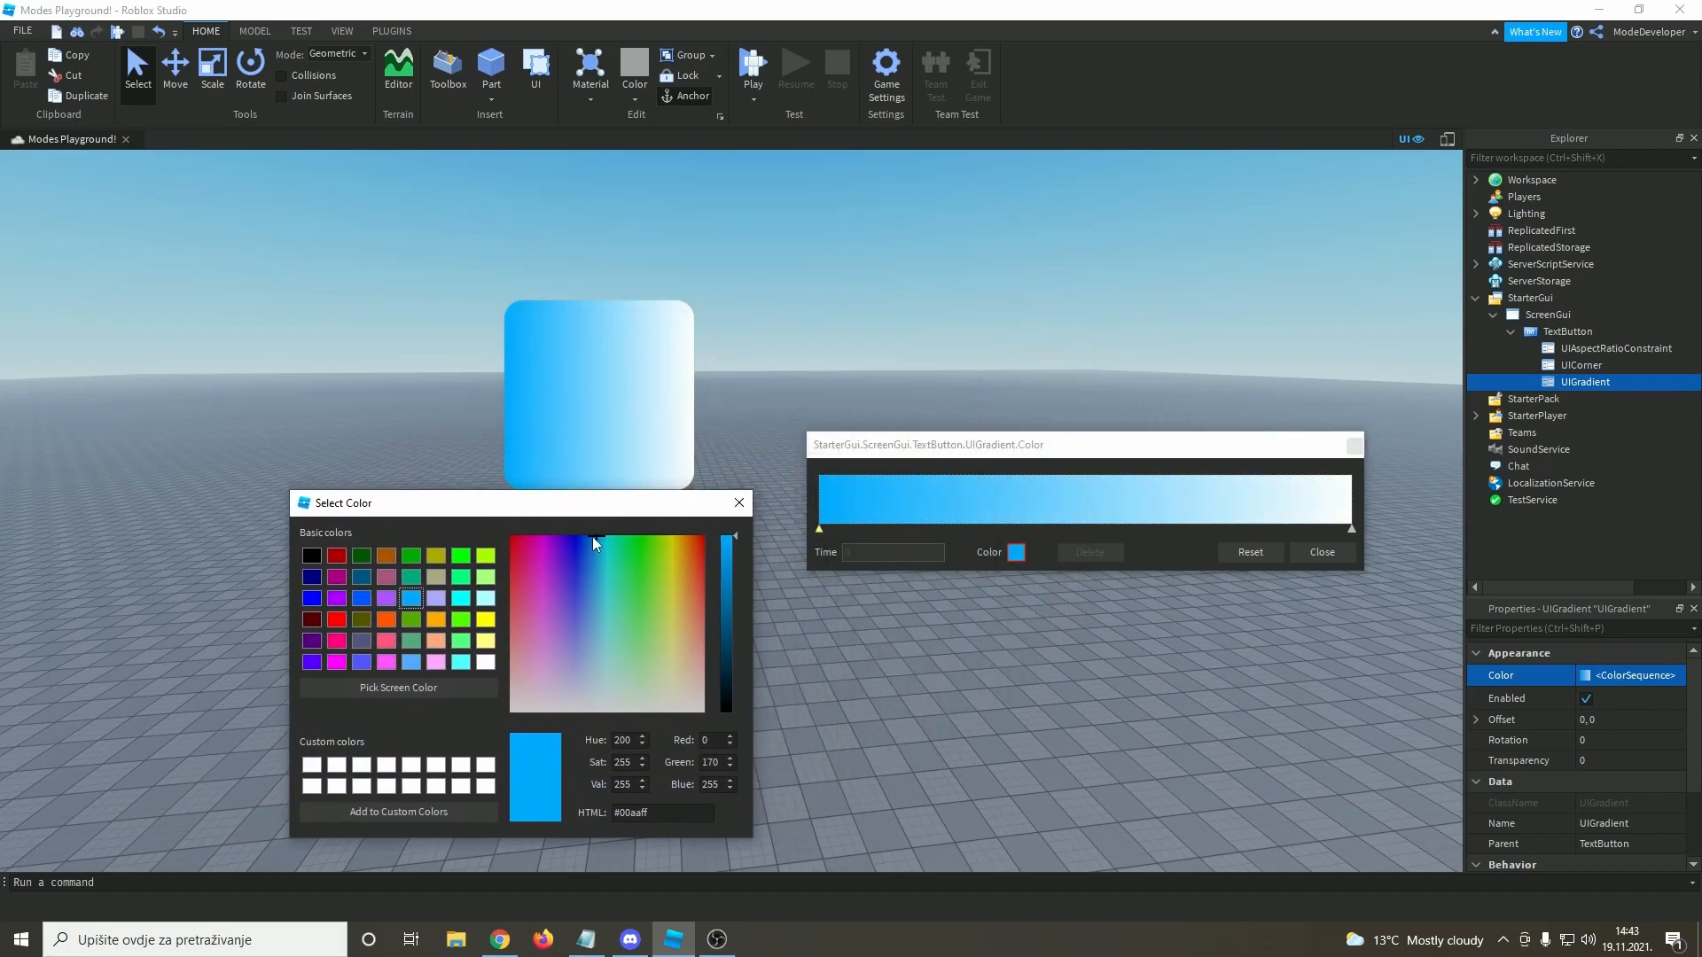
drag(593, 537, 601, 529)
click(740, 502)
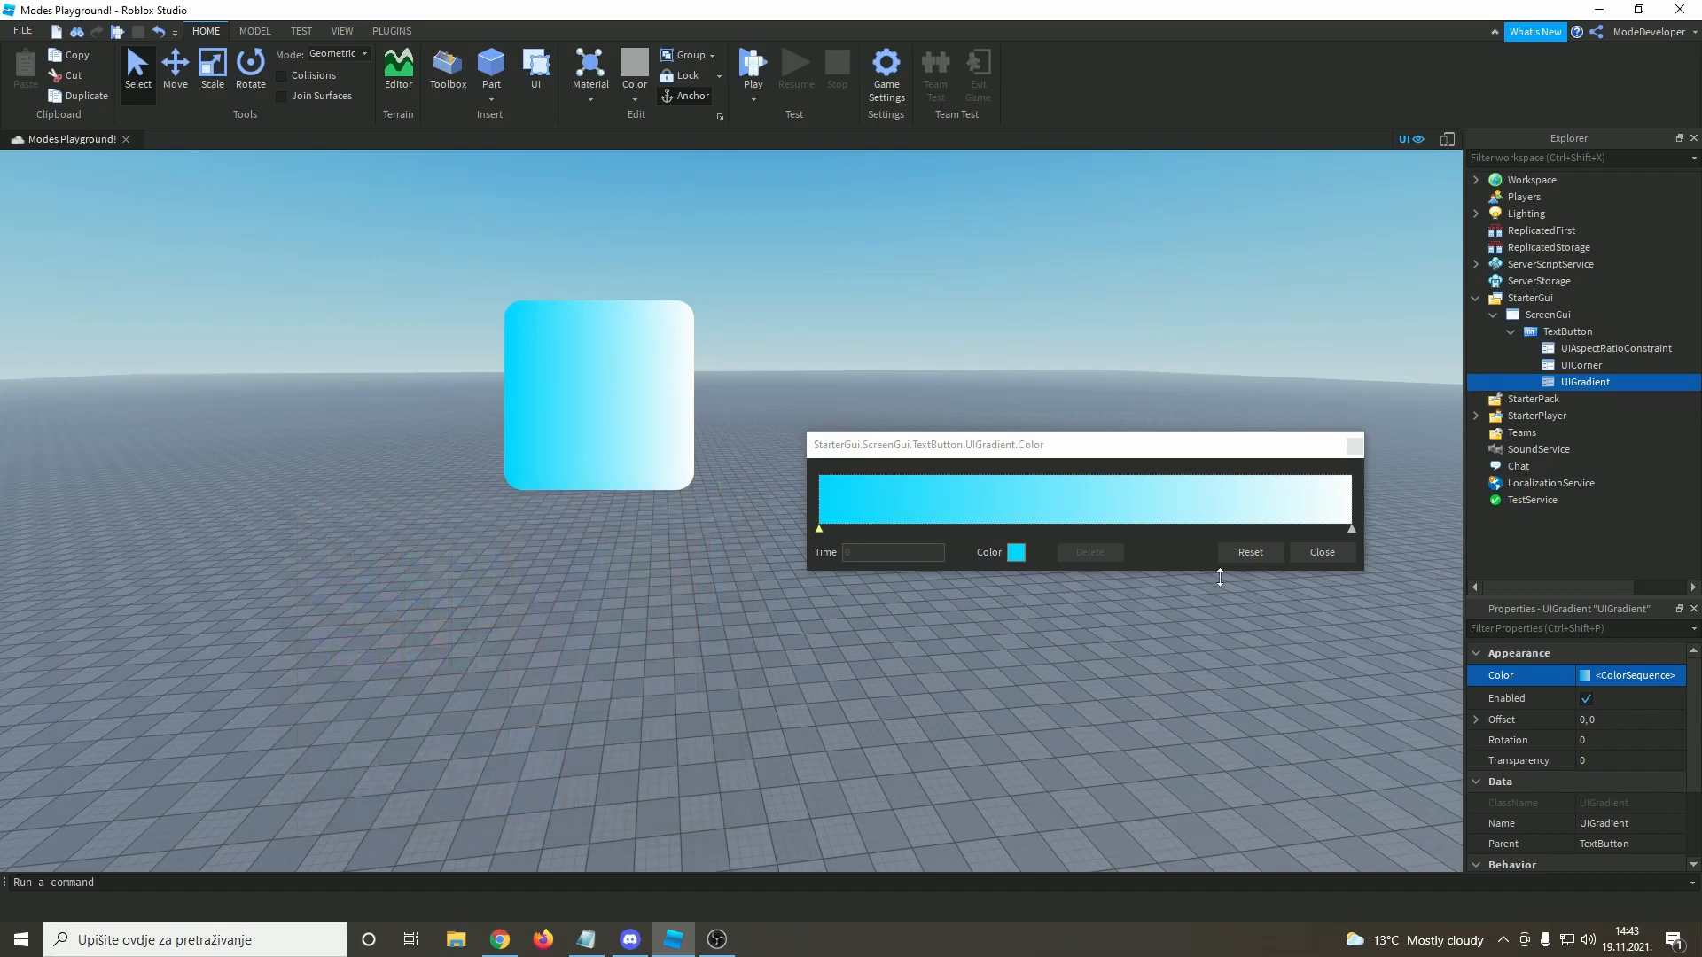
- Set the end colour of the UIGradient's colour sequence to blue #00aaff
click(1351, 530)
click(1016, 552)
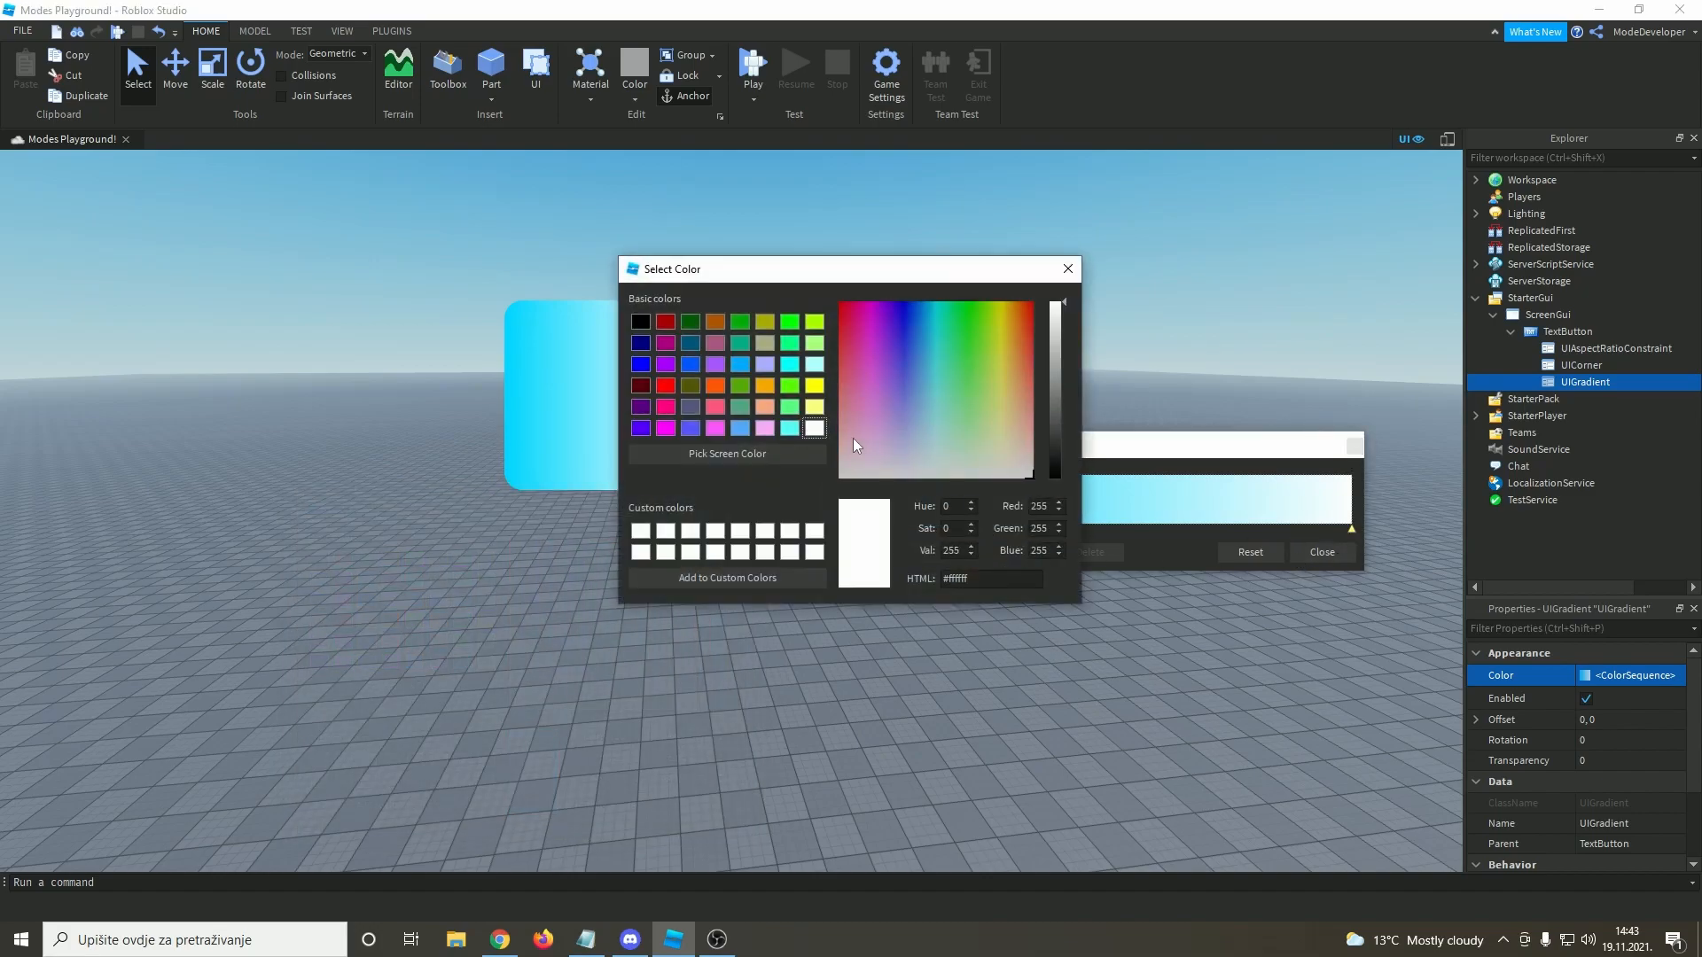
click(741, 365)
drag(757, 277, 128, 424)
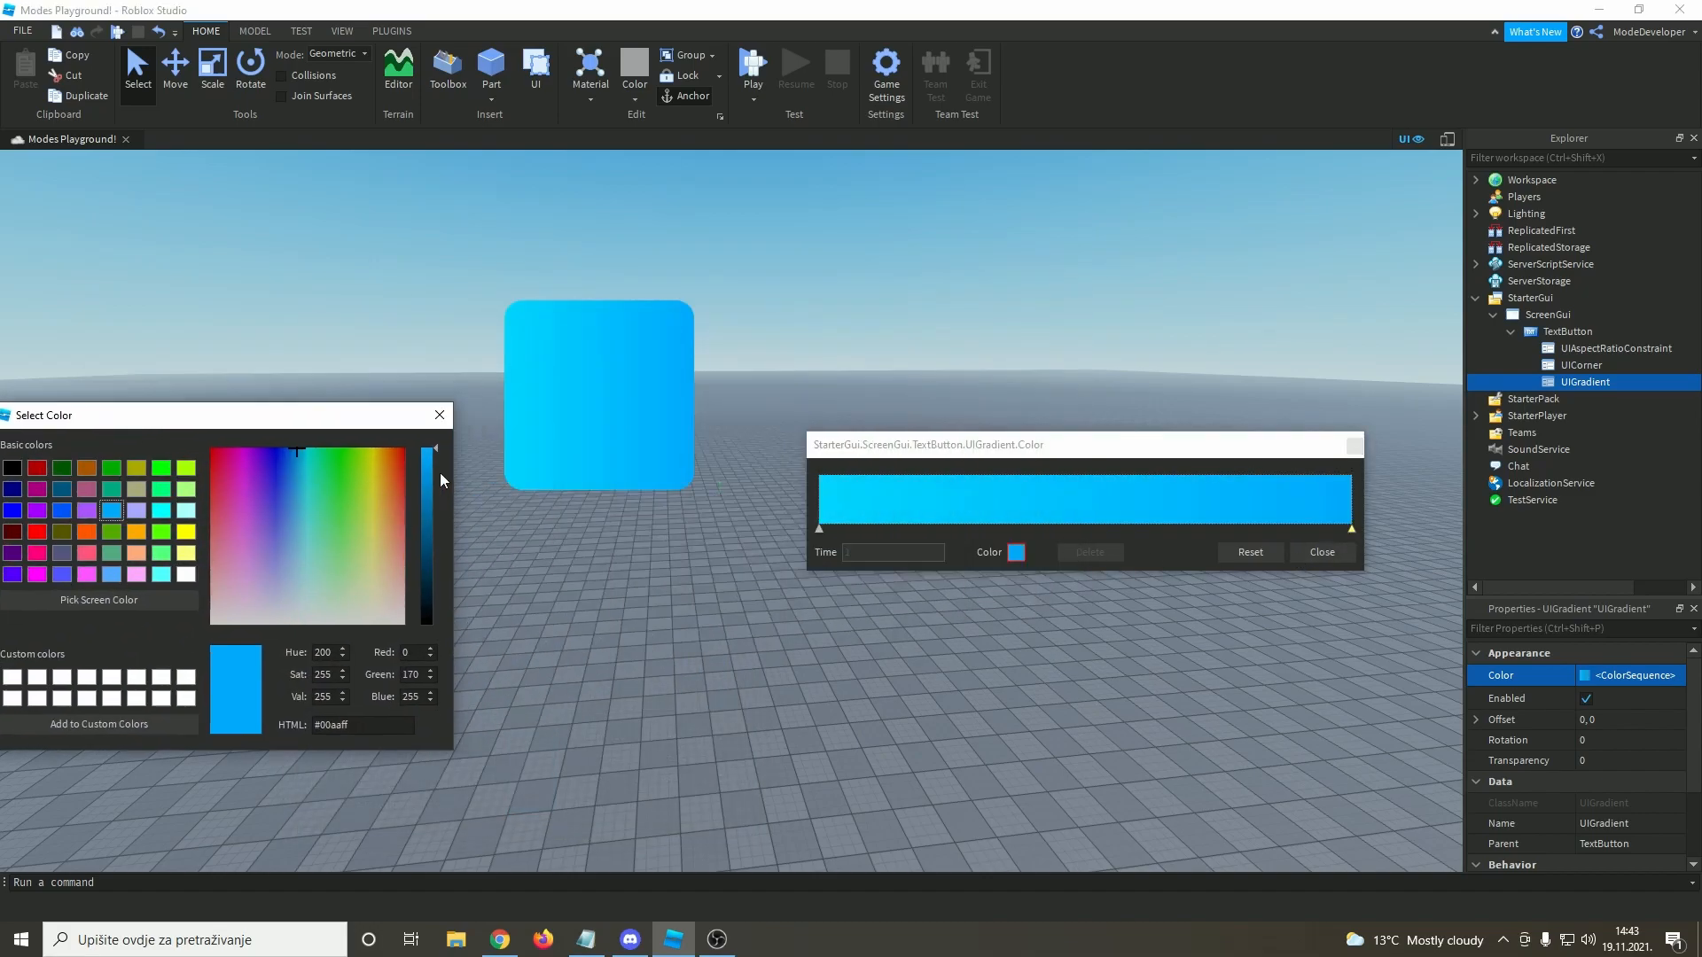
click(439, 415)
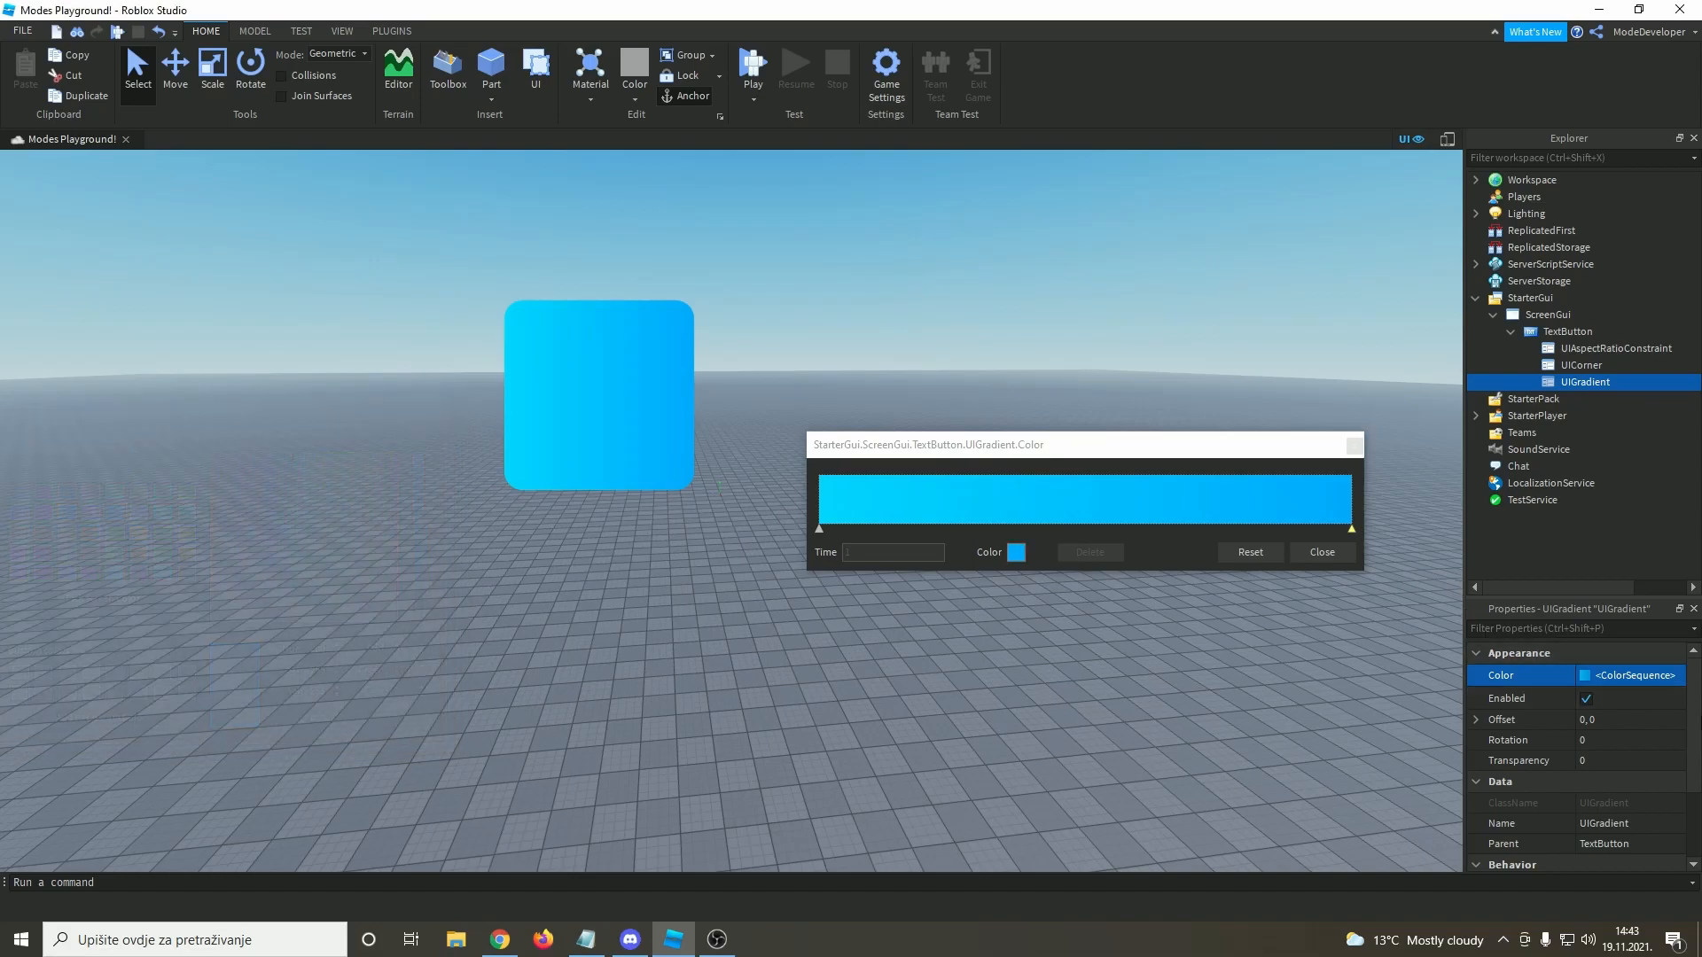
- Close the colour sequence editor and set the UIGradient's Rotation to 90
click(1353, 445)
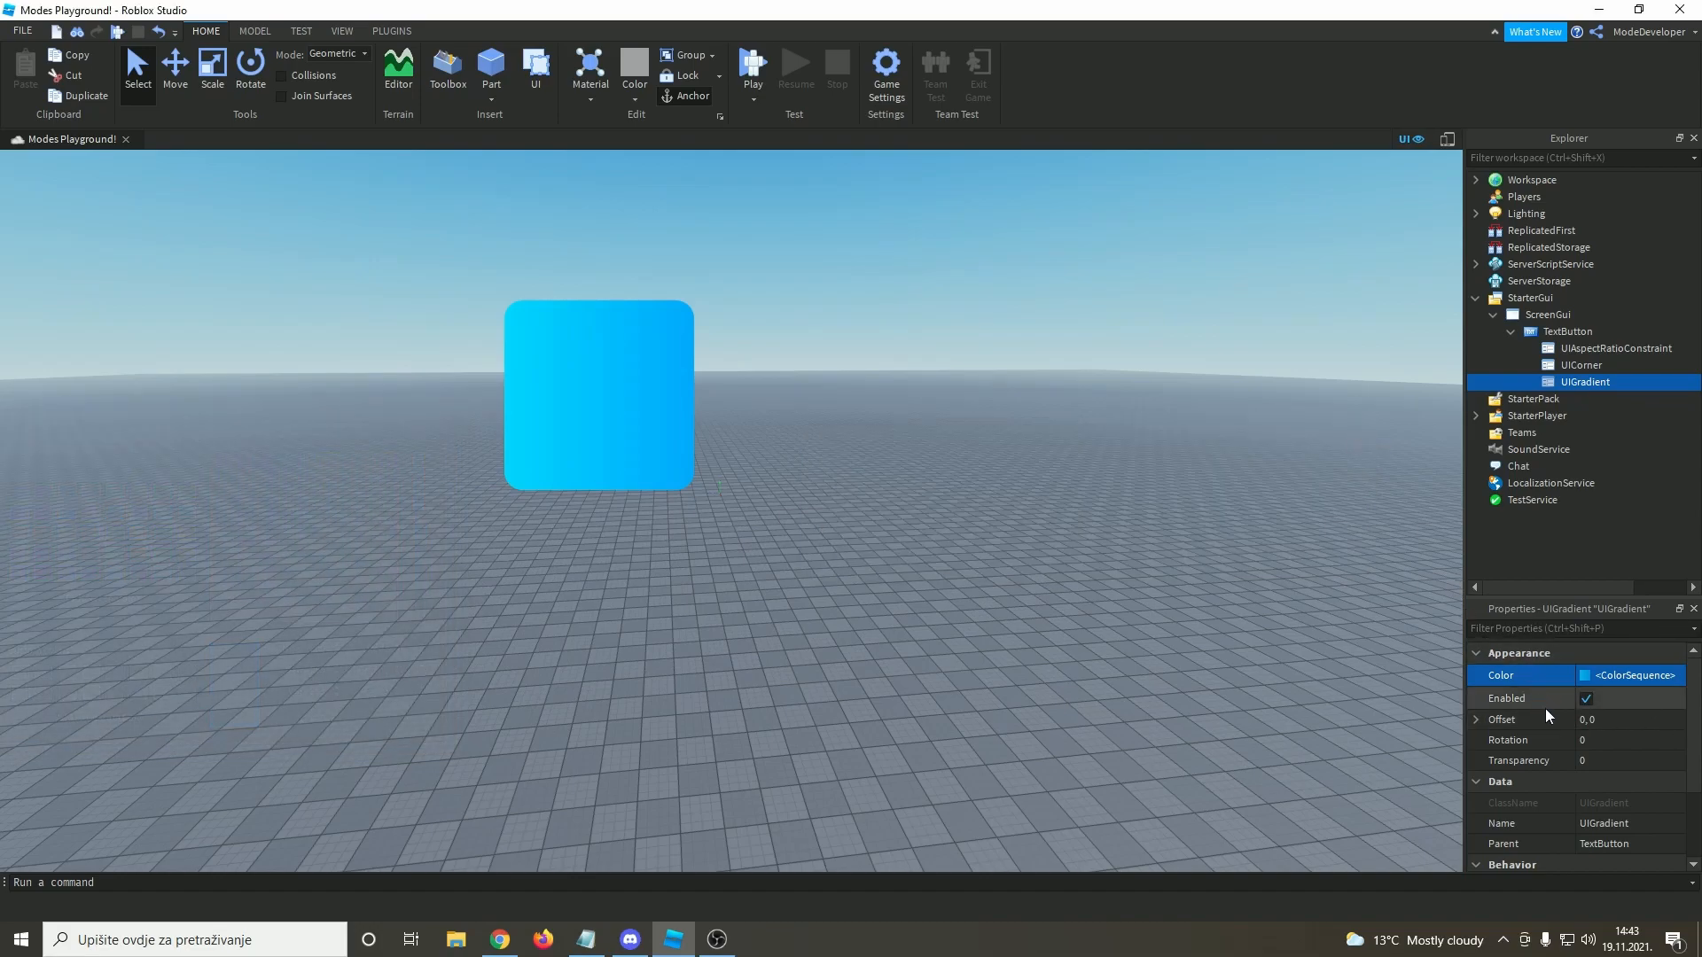
click(1598, 739)
text(90)
key(Return)
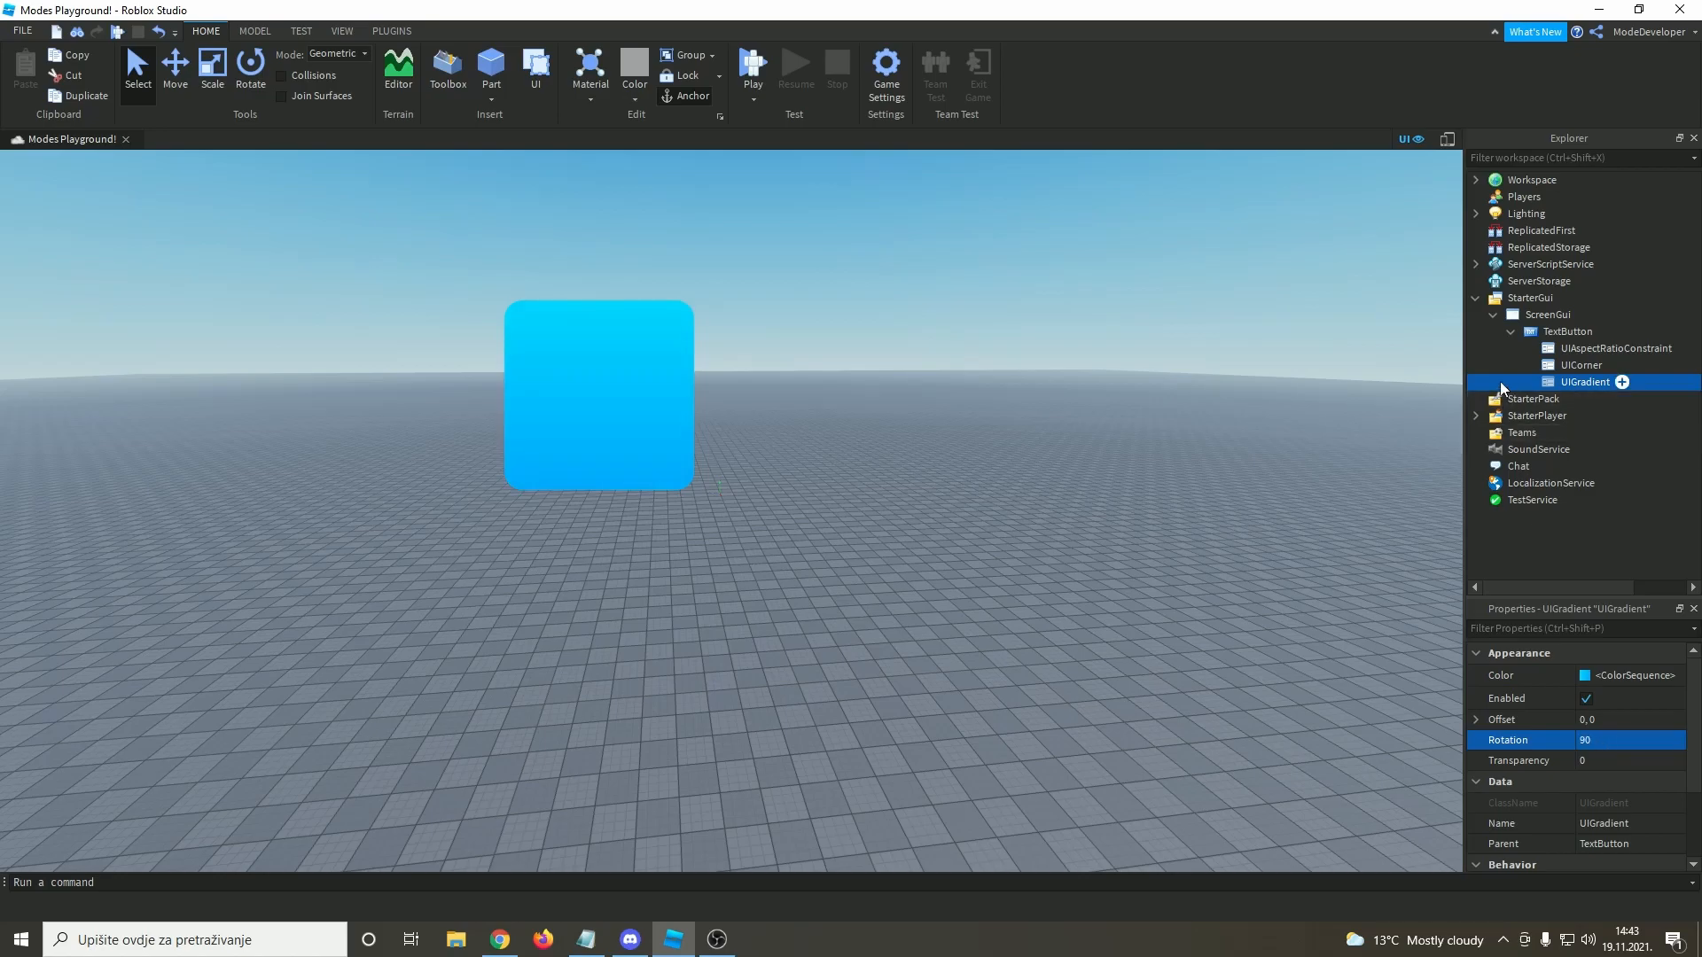
- Add a Frame inside the TextButton
click(1587, 332)
click(1605, 331)
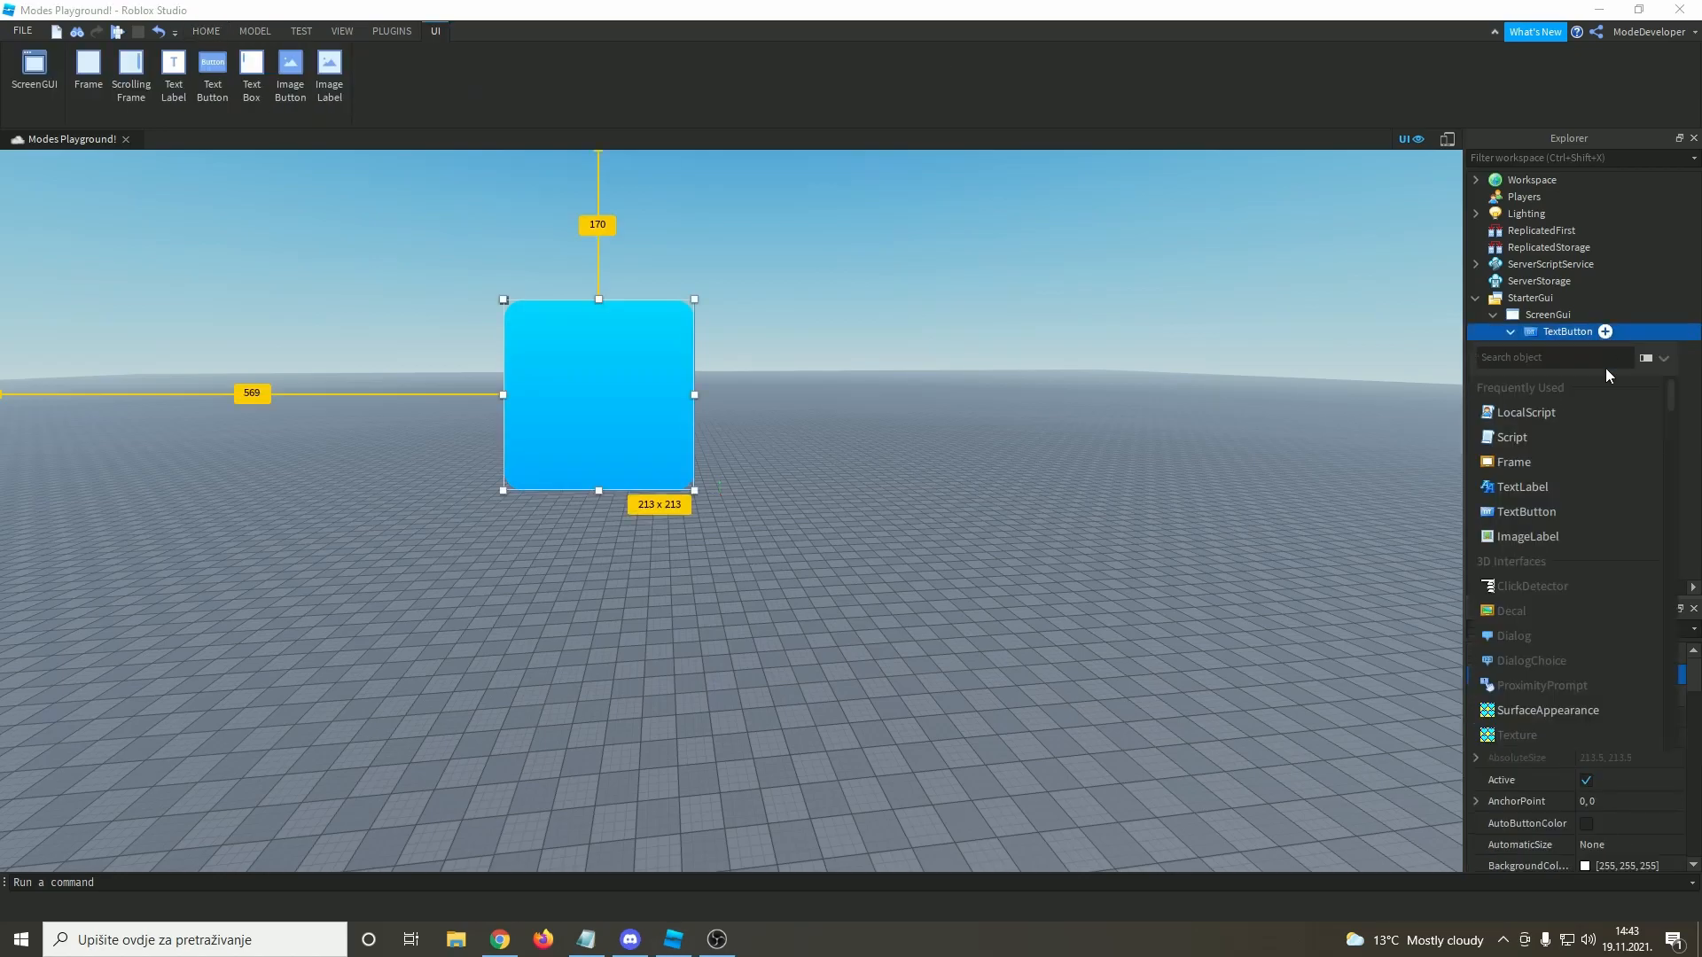
click(1526, 462)
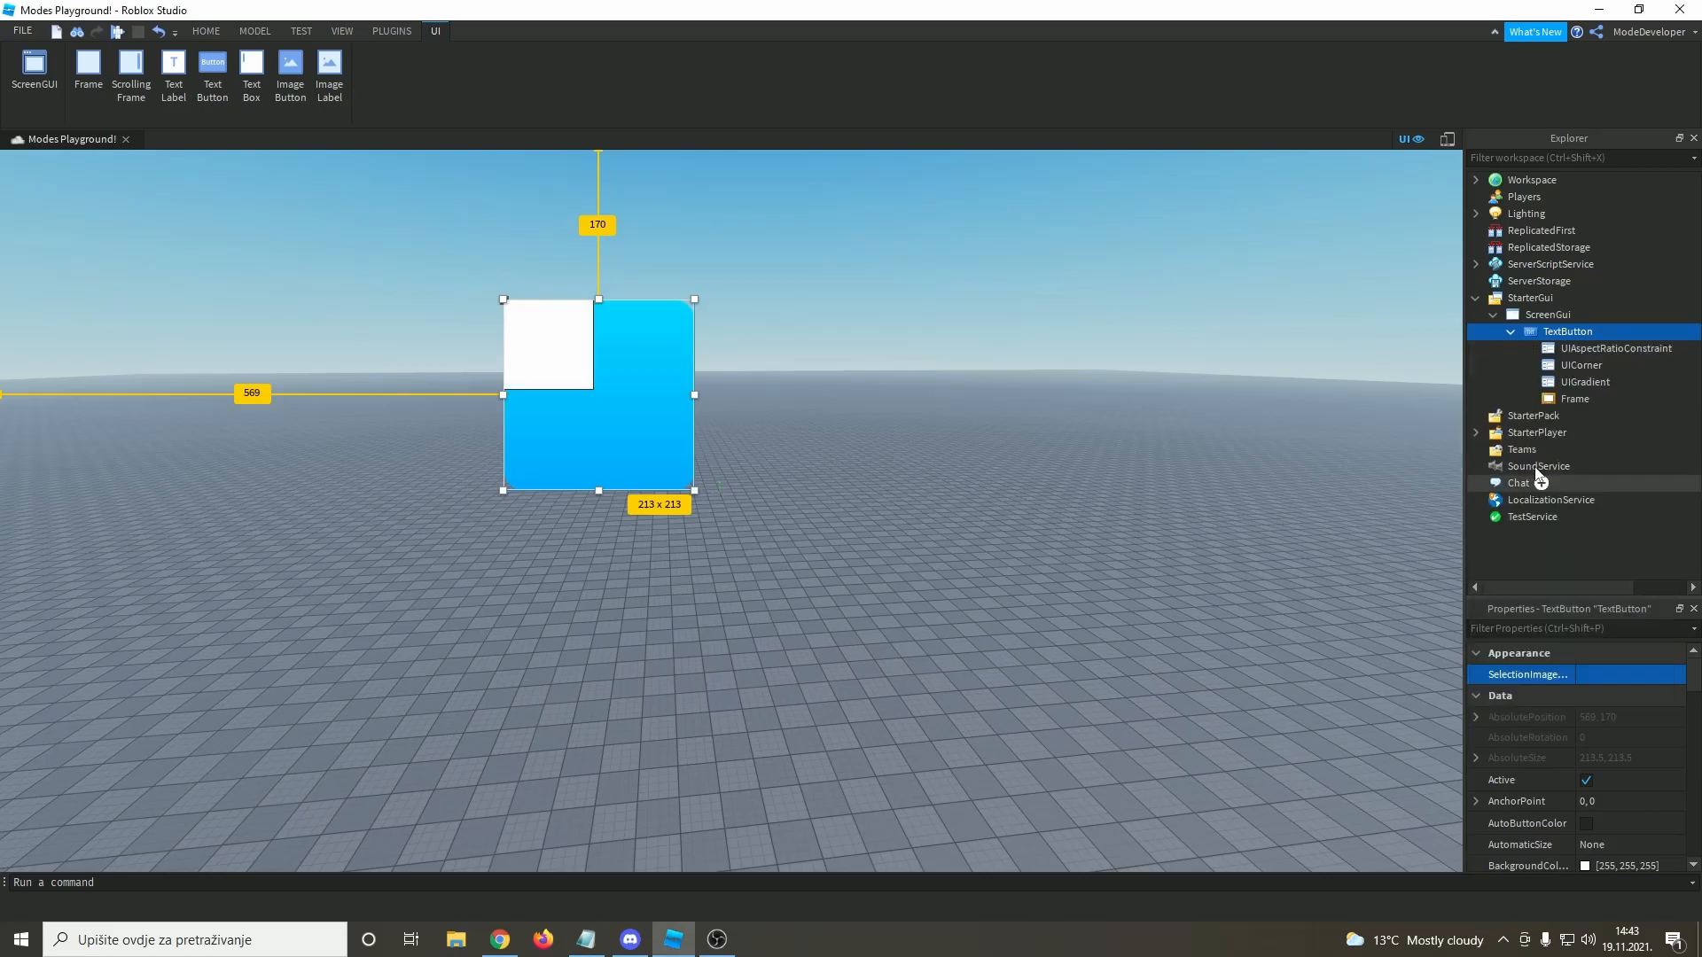
- Set the ScreenGui's ZIndexBehavior to Global
click(1553, 314)
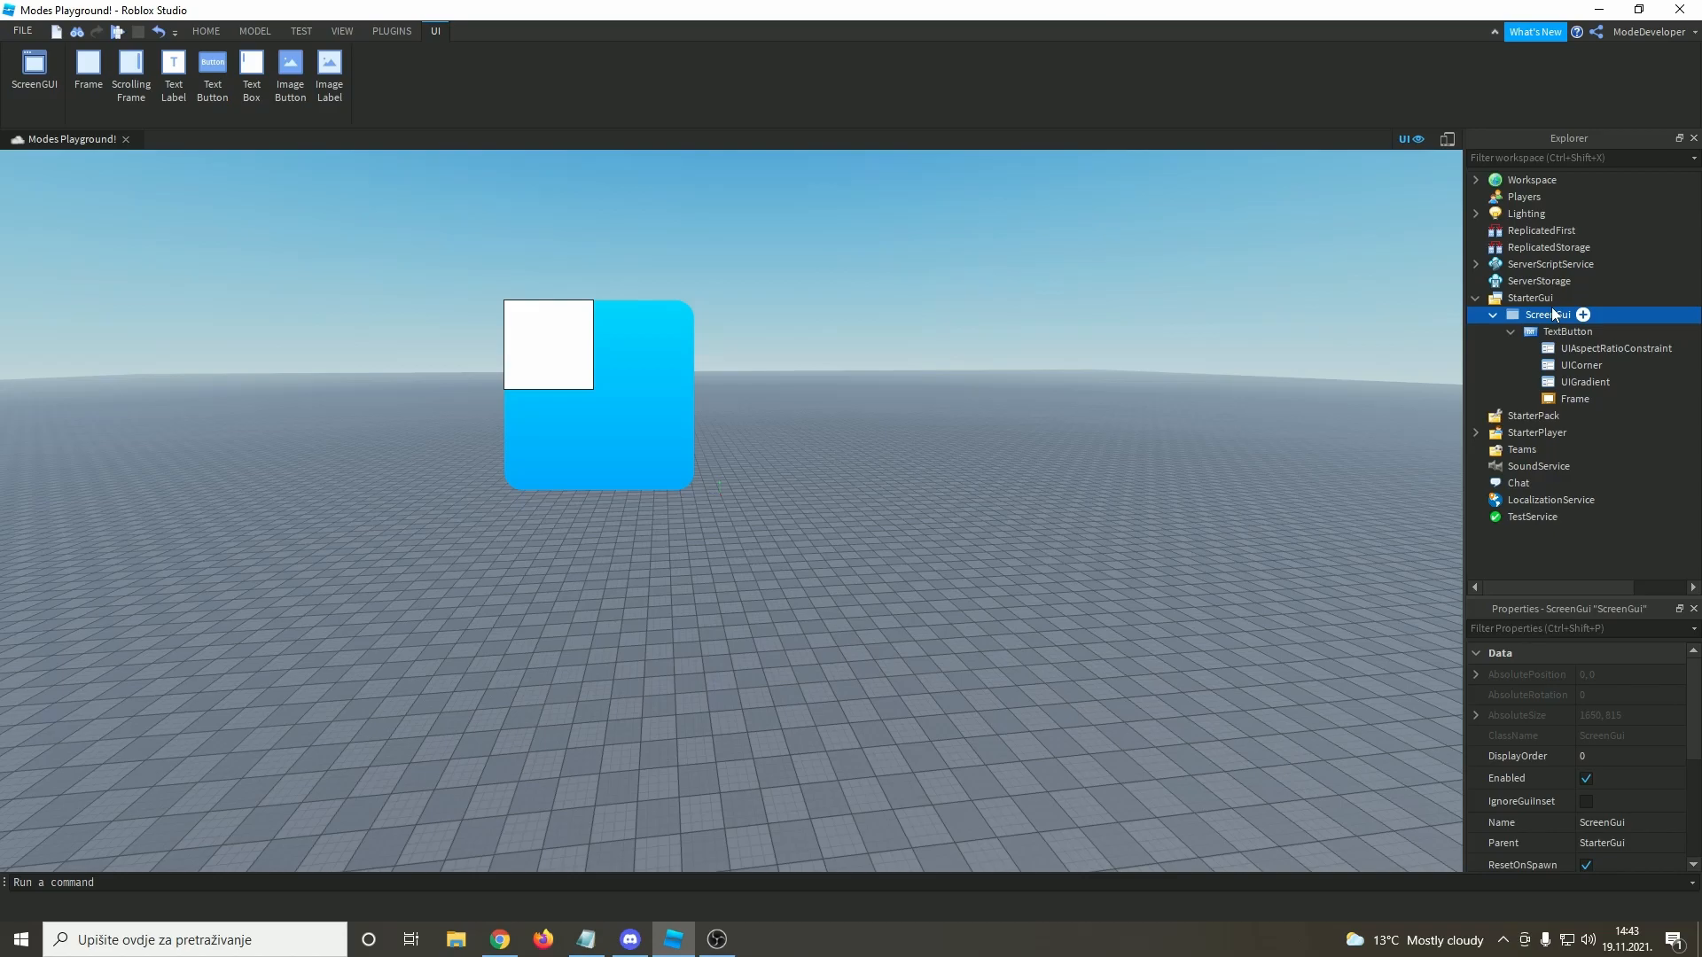
scroll(1582, 711, down, 3)
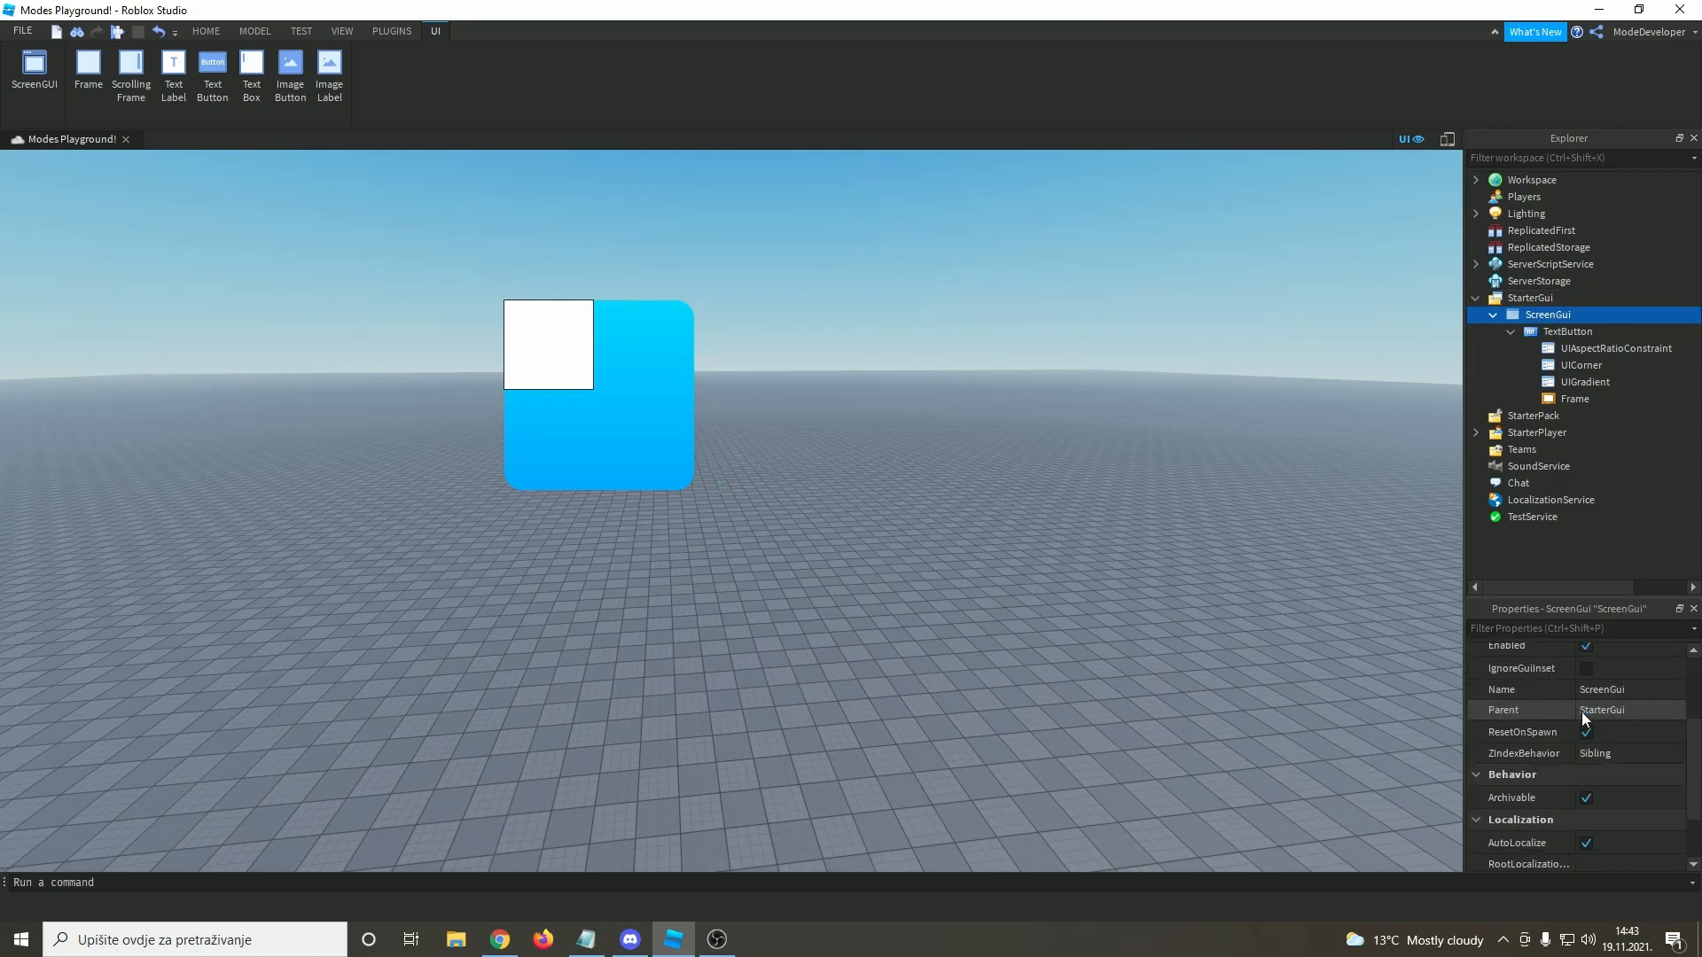
click(1608, 755)
click(1608, 756)
click(1614, 774)
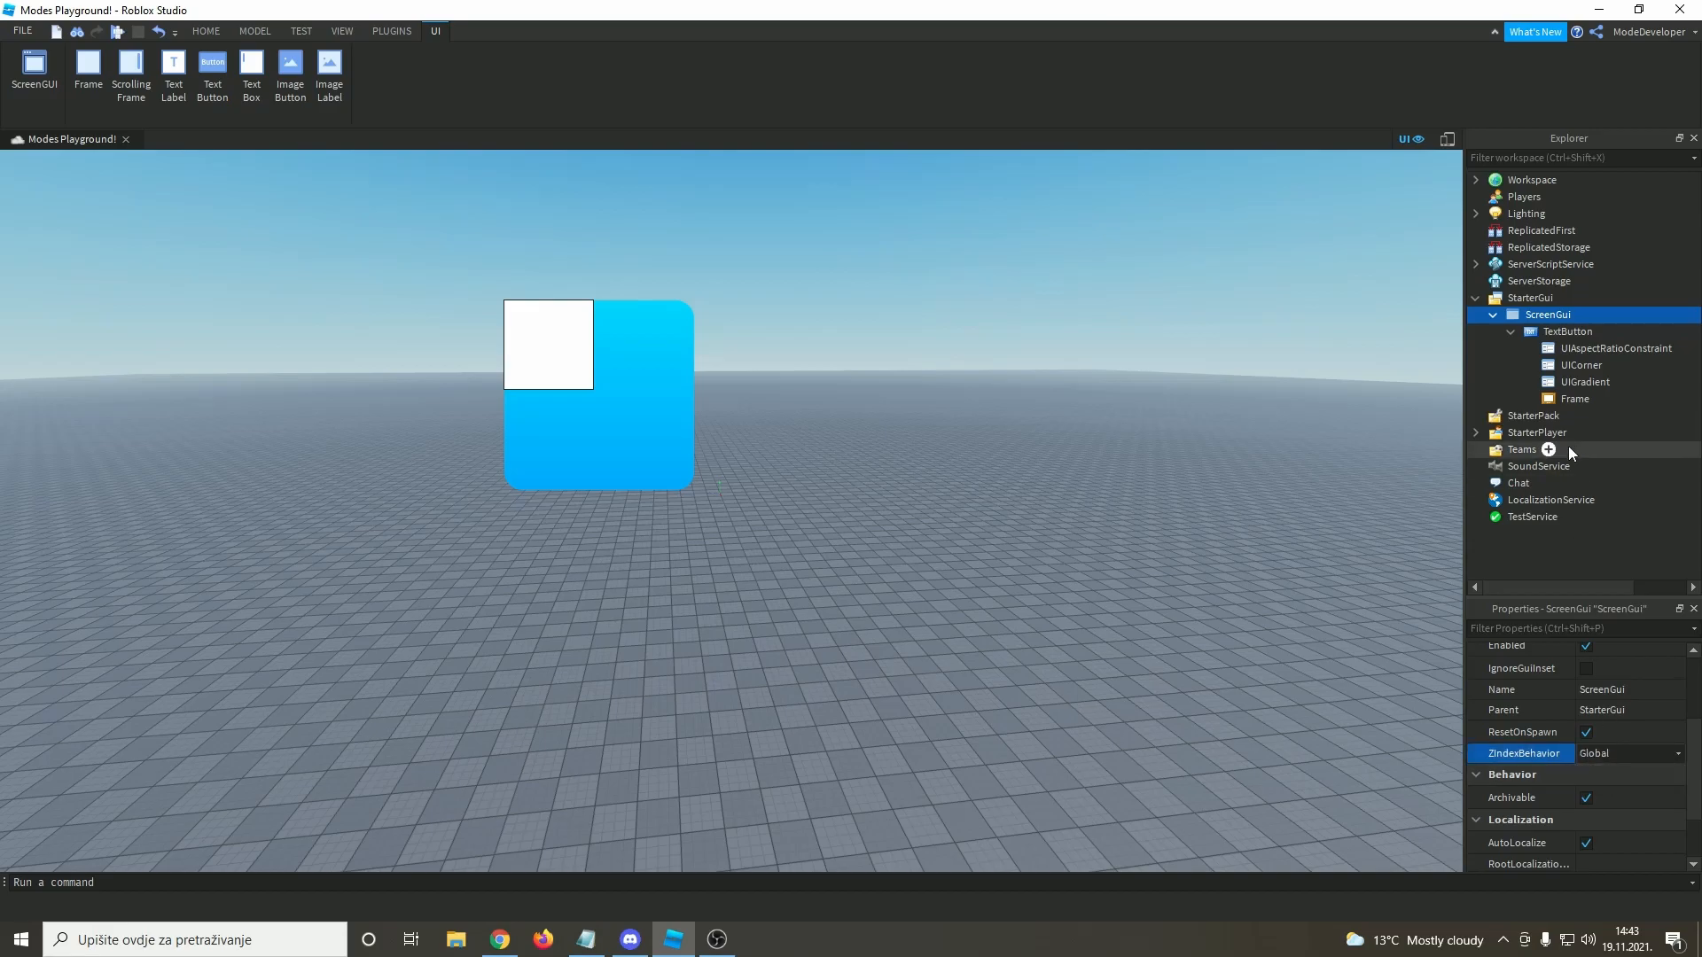
- Set the TextButton's ZIndex to 2
click(1564, 399)
click(1567, 332)
scroll(1634, 714, down, 4)
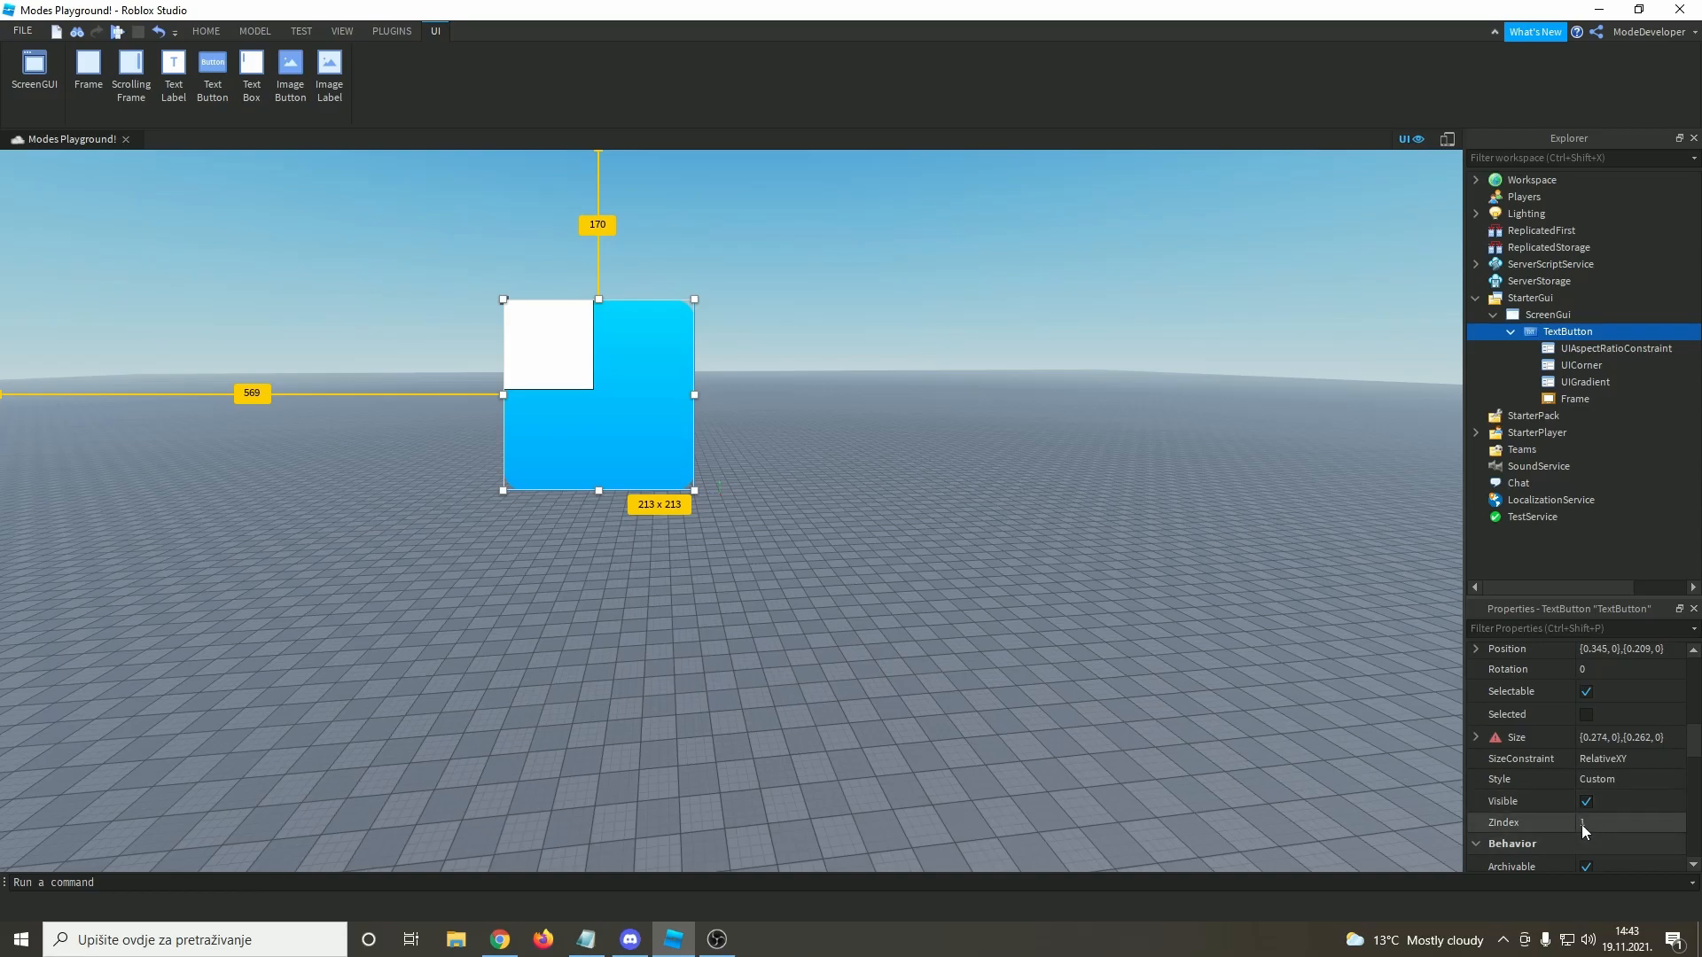
click(1583, 826)
key(Return)
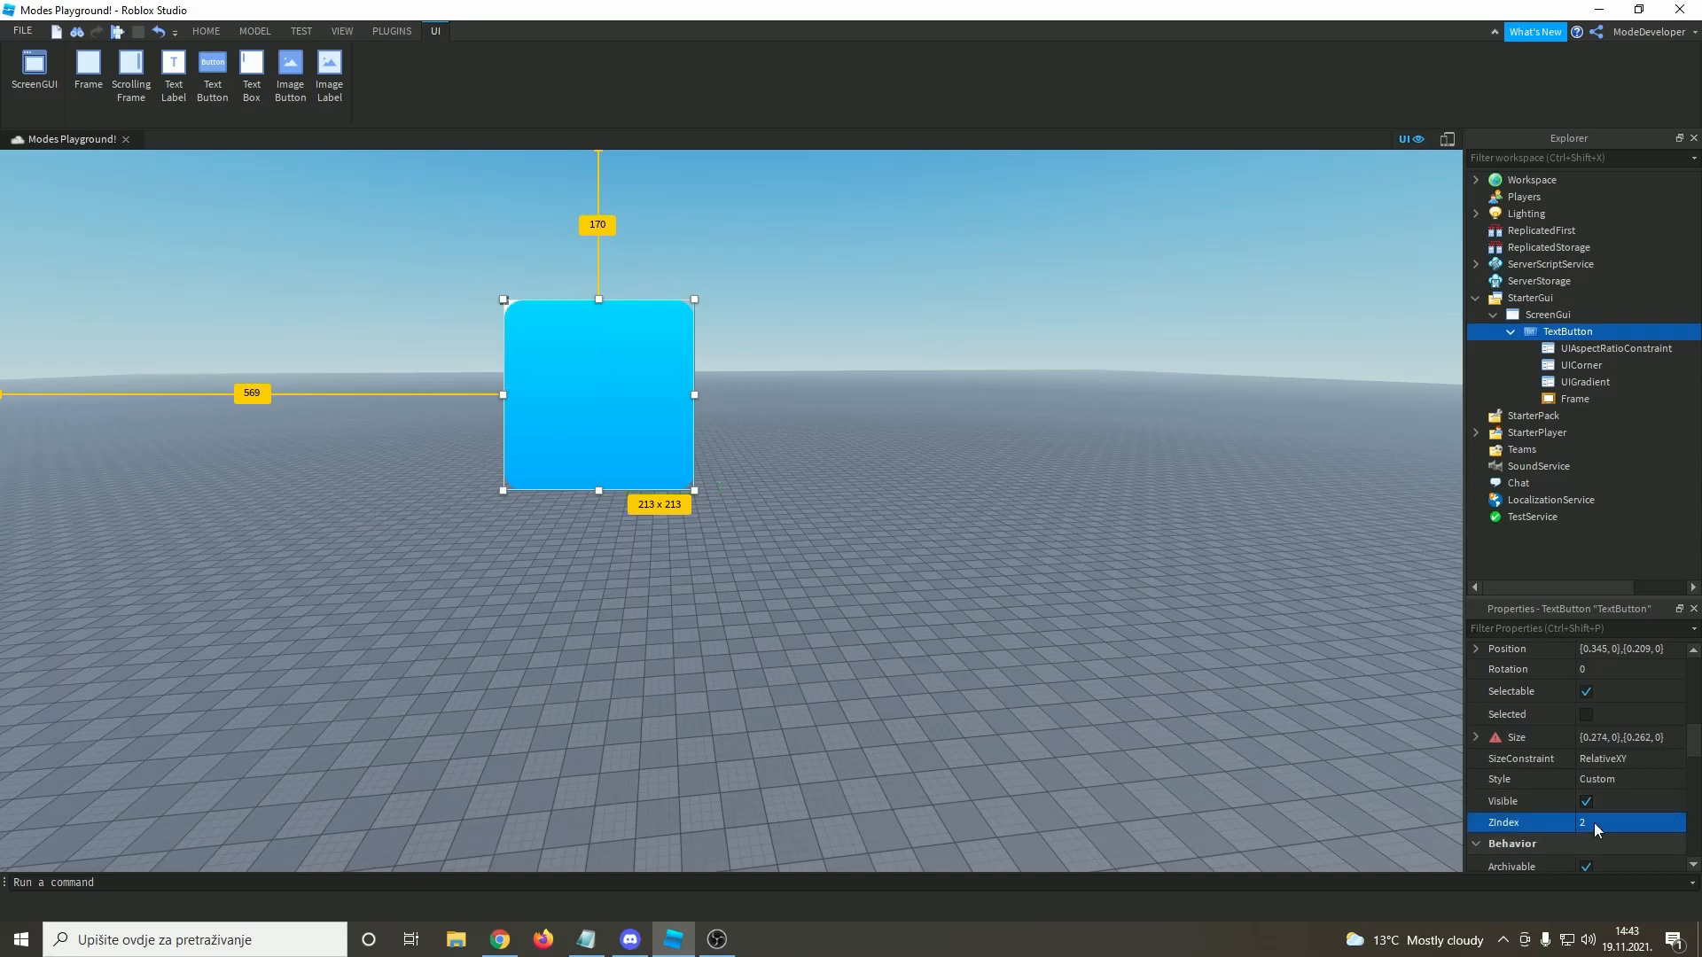
- Set the Frame's Size to {1, 0},{1, 0} so that it is sized purely by scale
click(1557, 400)
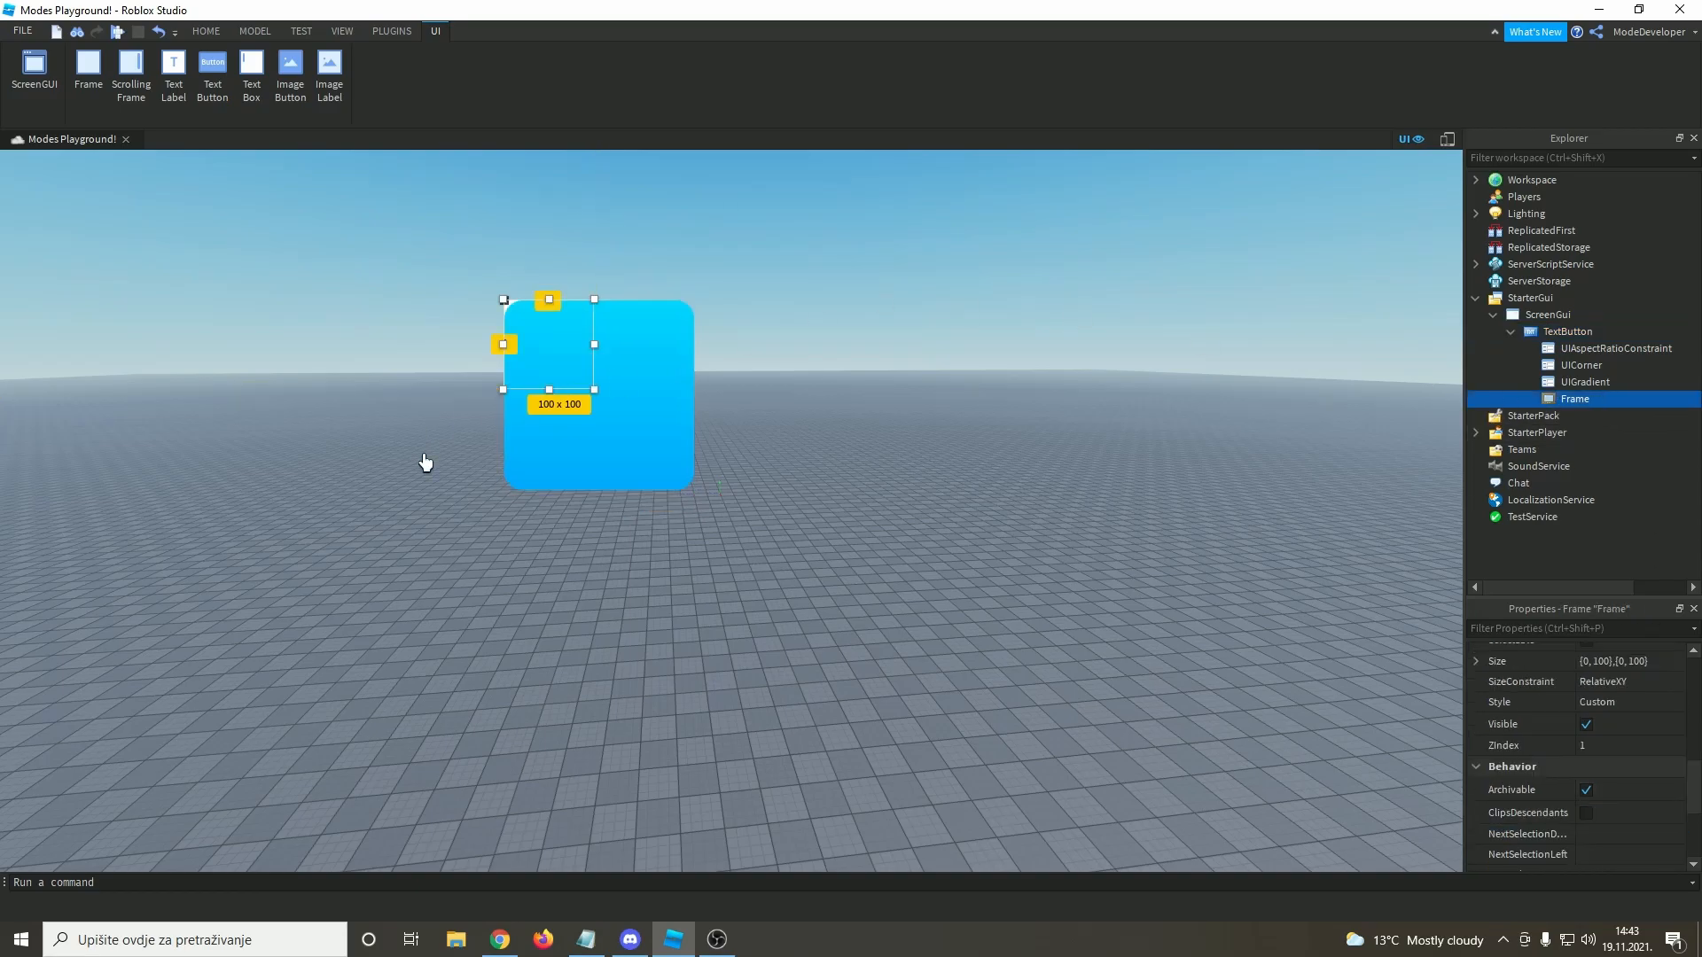
double_click(1598, 665)
text(0)
key(Return)
text(0)
key(Return)
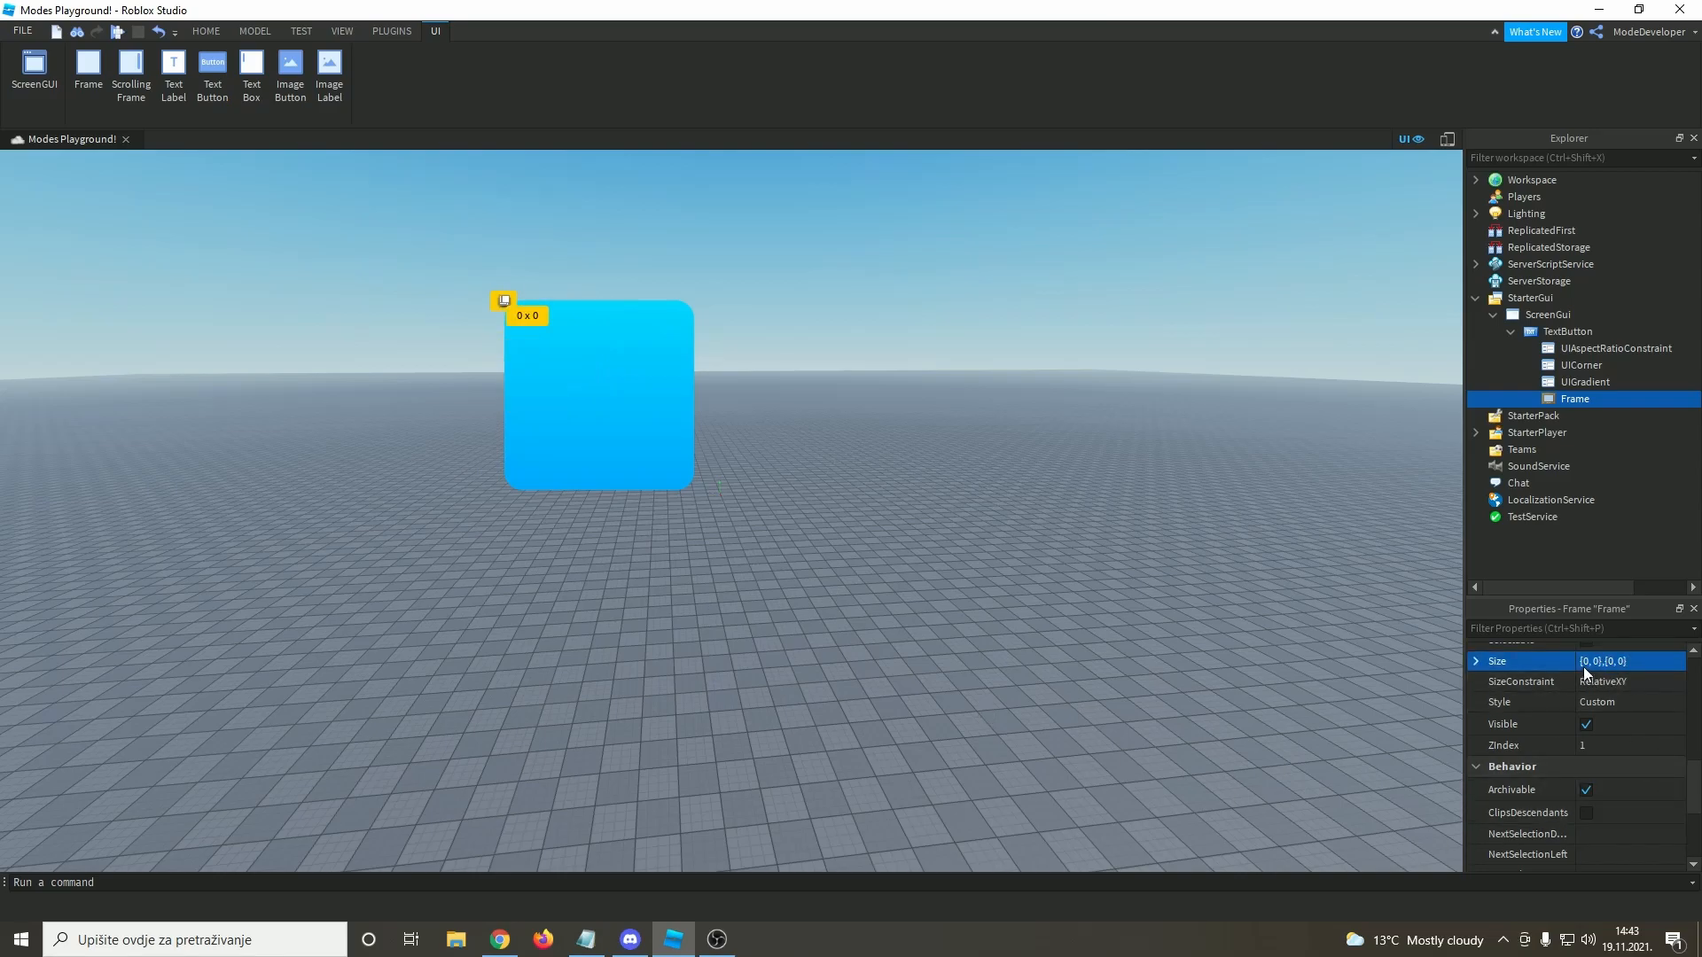
click(1594, 663)
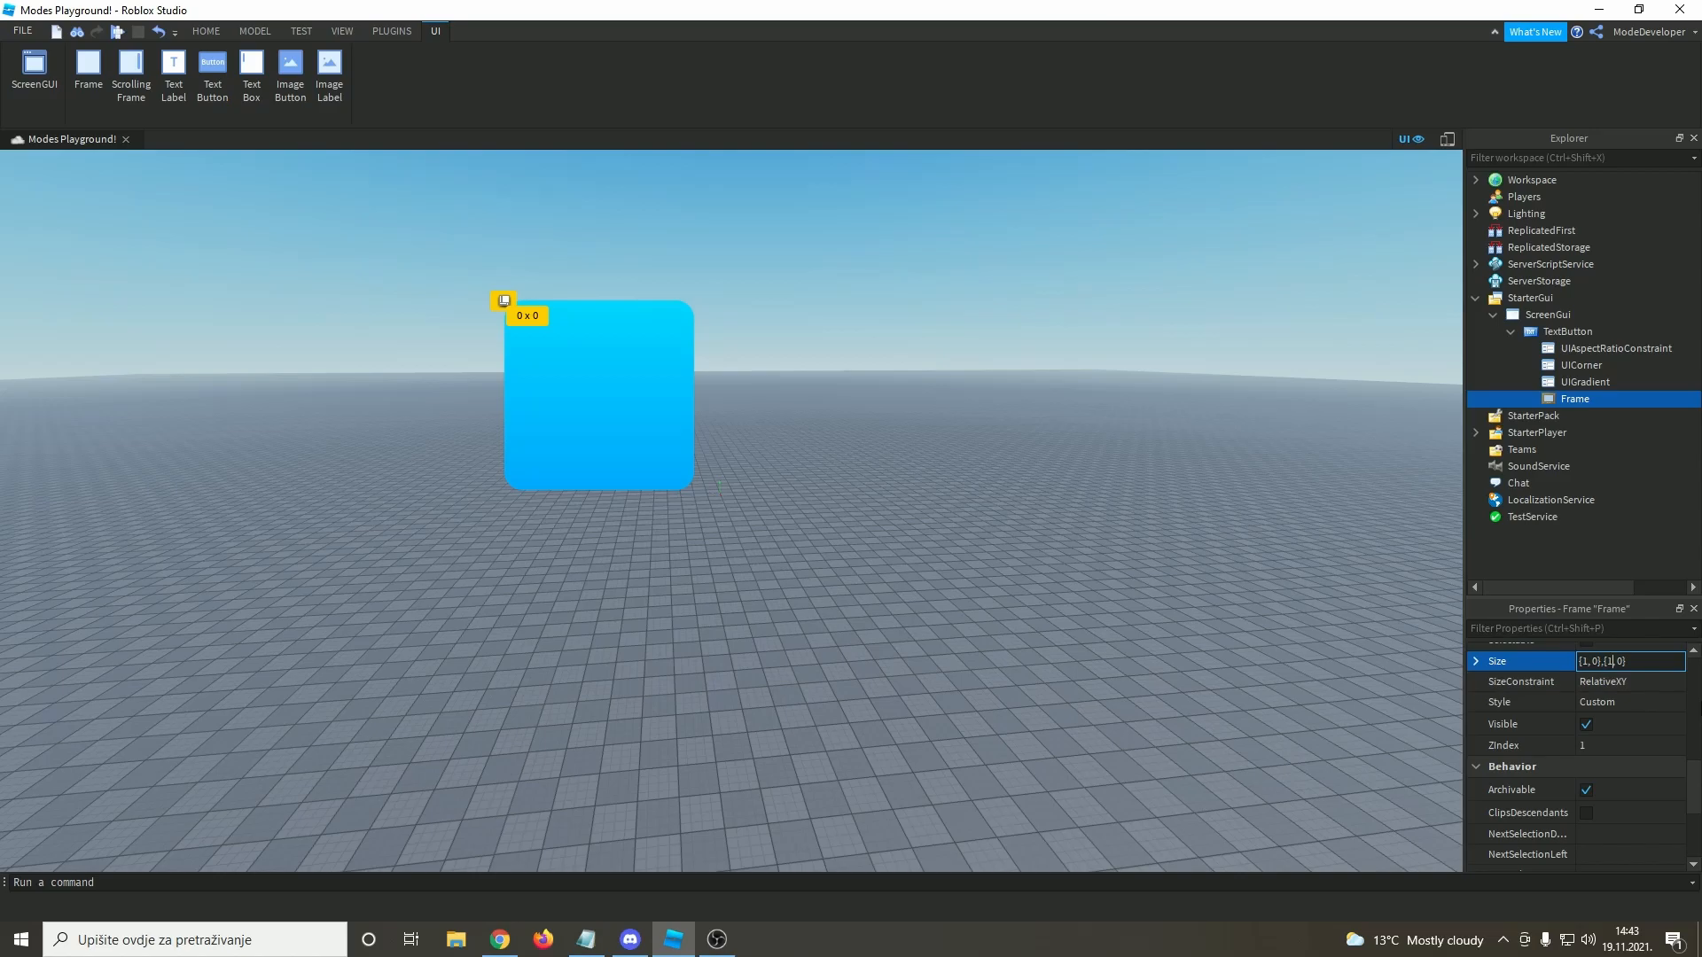
key(Return)
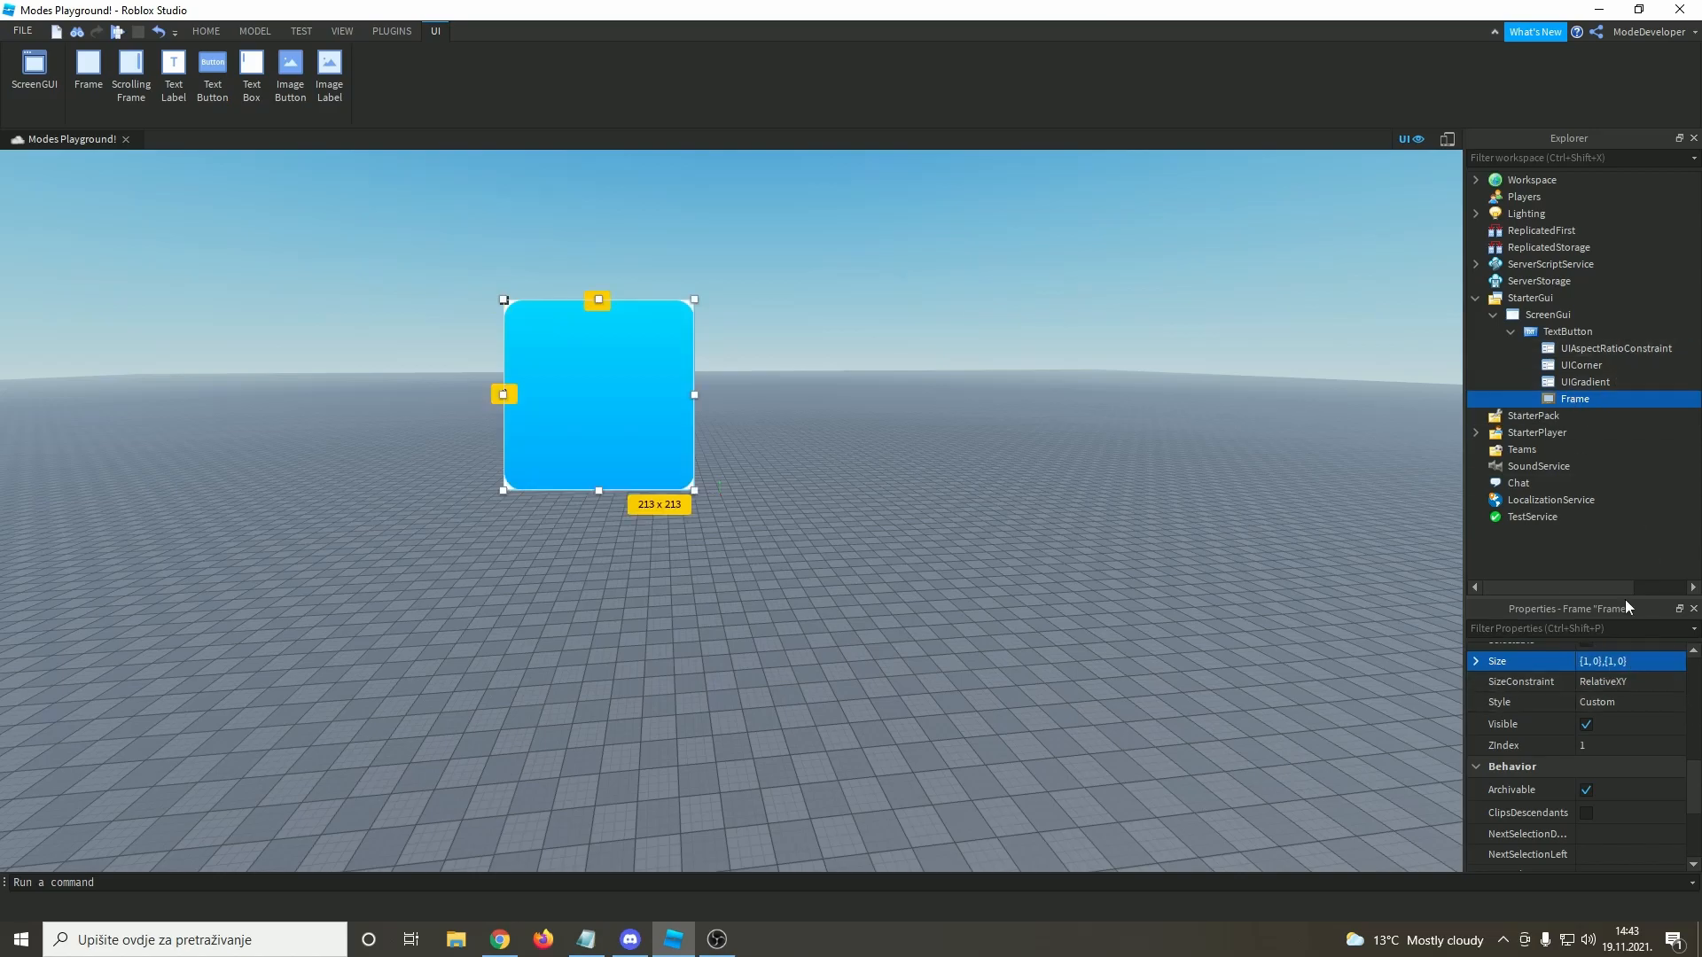
- Set the Frame's AnchorPoint to 0.5, 0.5
scroll(1635, 745, up, 6)
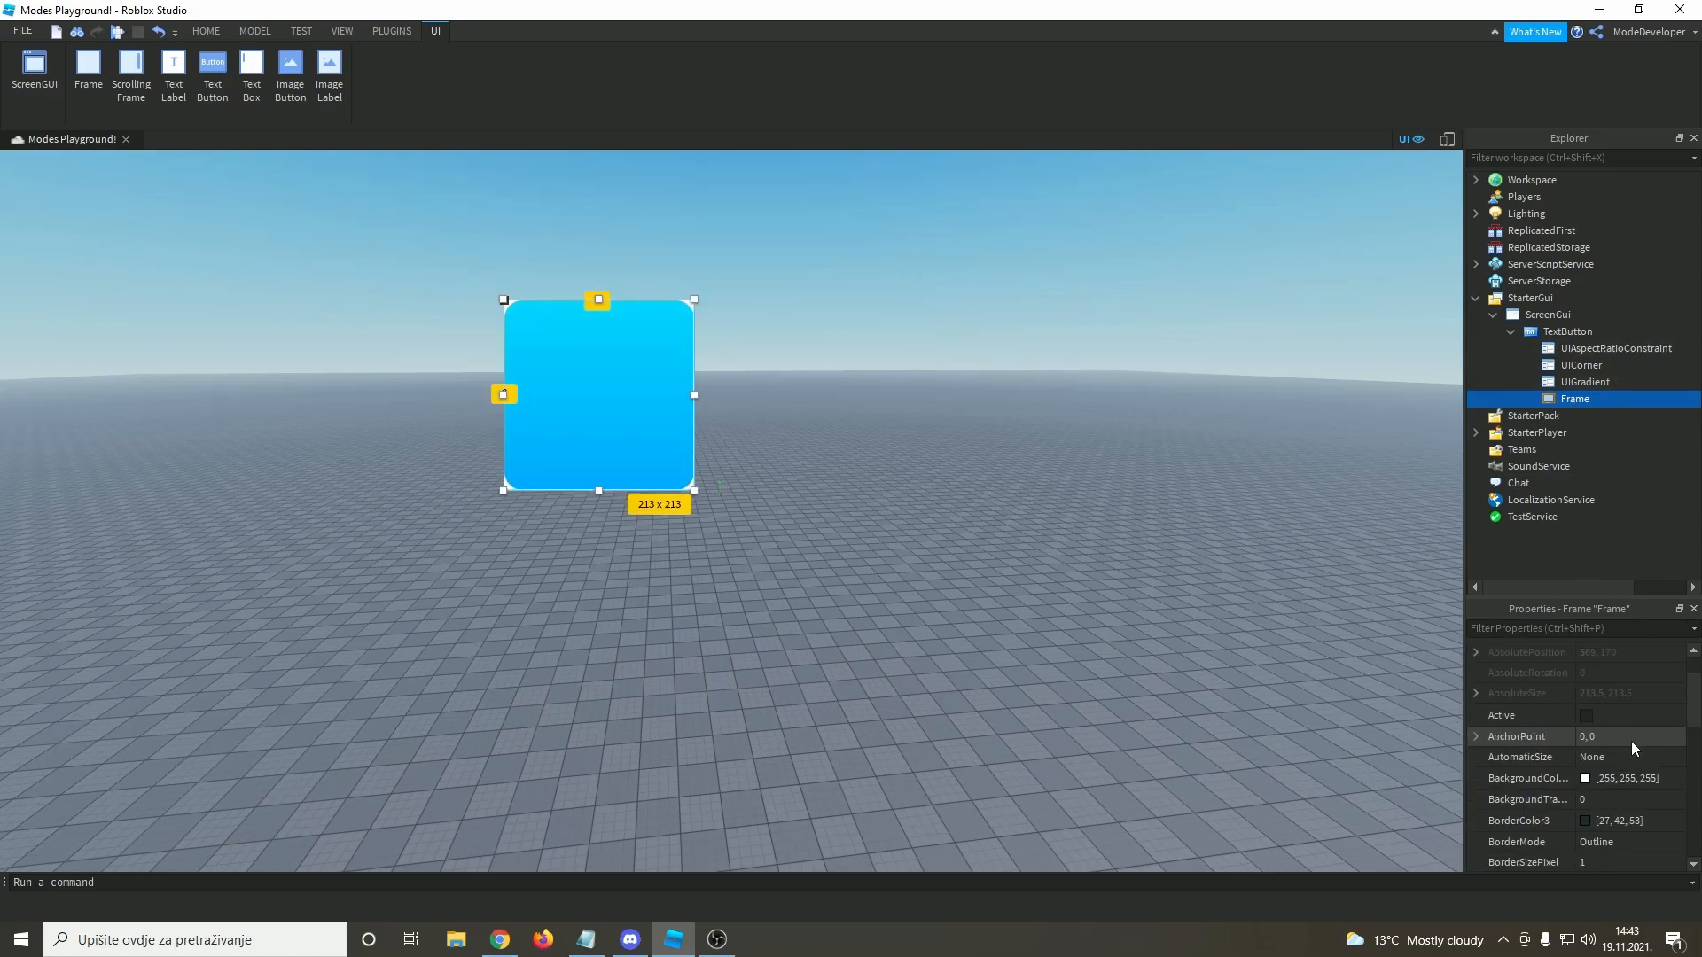
click(1634, 742)
text(0.5,0.5)
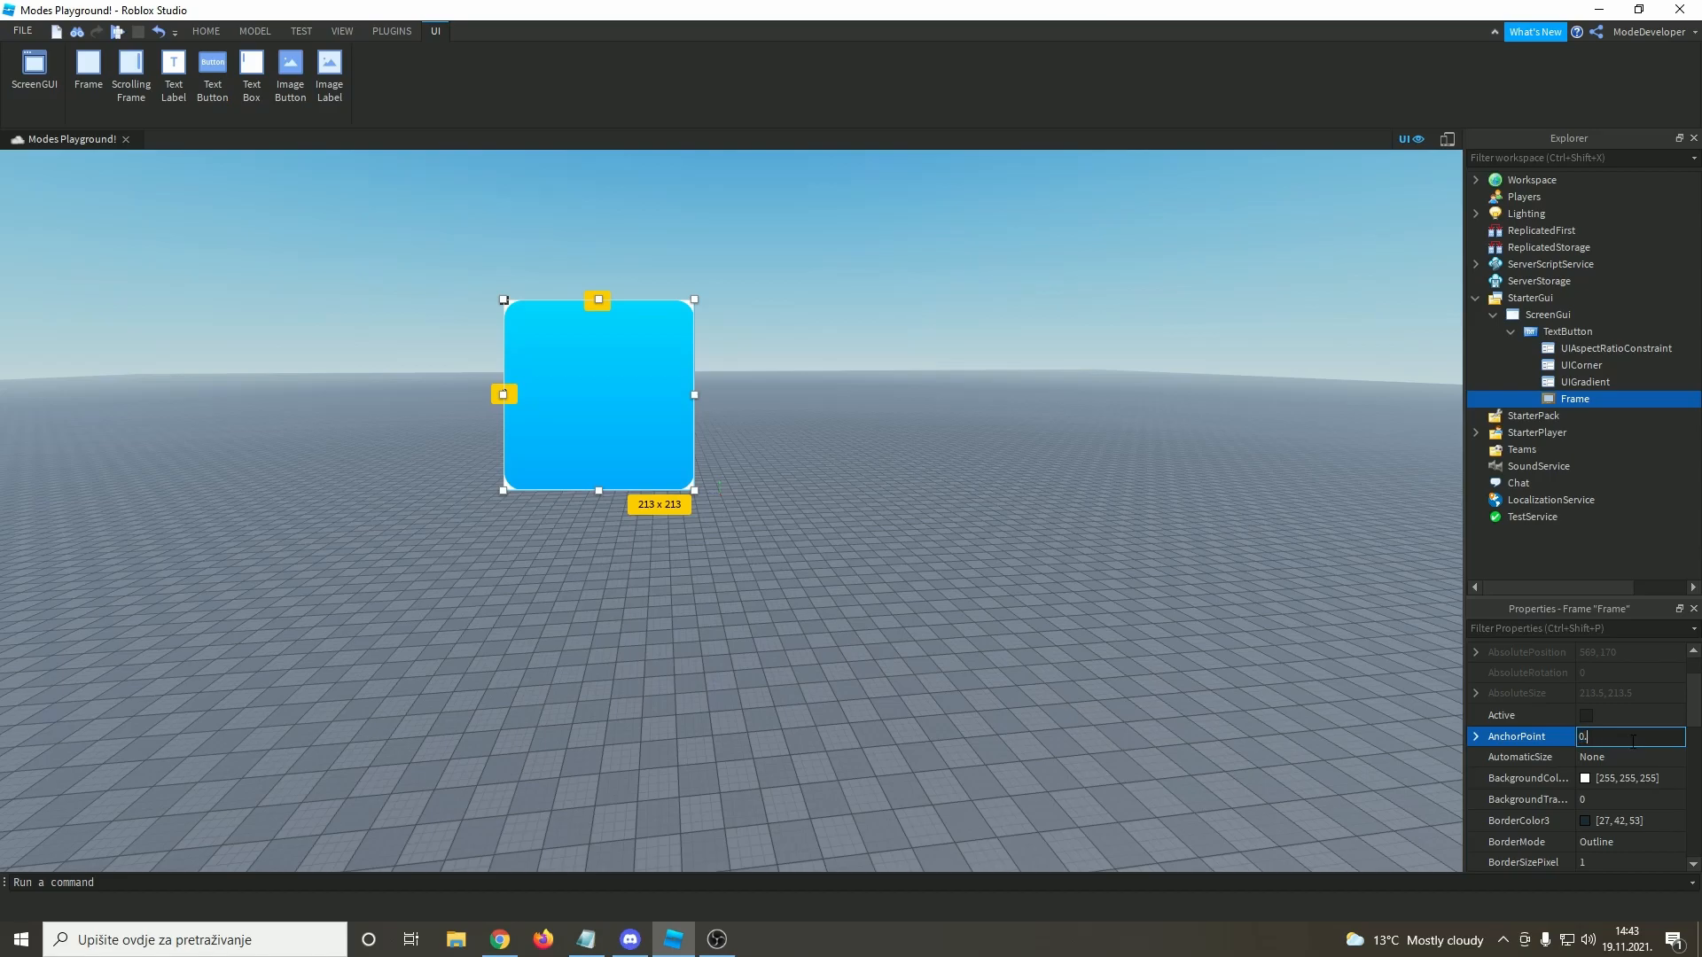
key(Return)
- Centre the Frame on the TextButton by setting its Position to {0.5, 0},{0.5, 0}
scroll(1631, 743, down, 3)
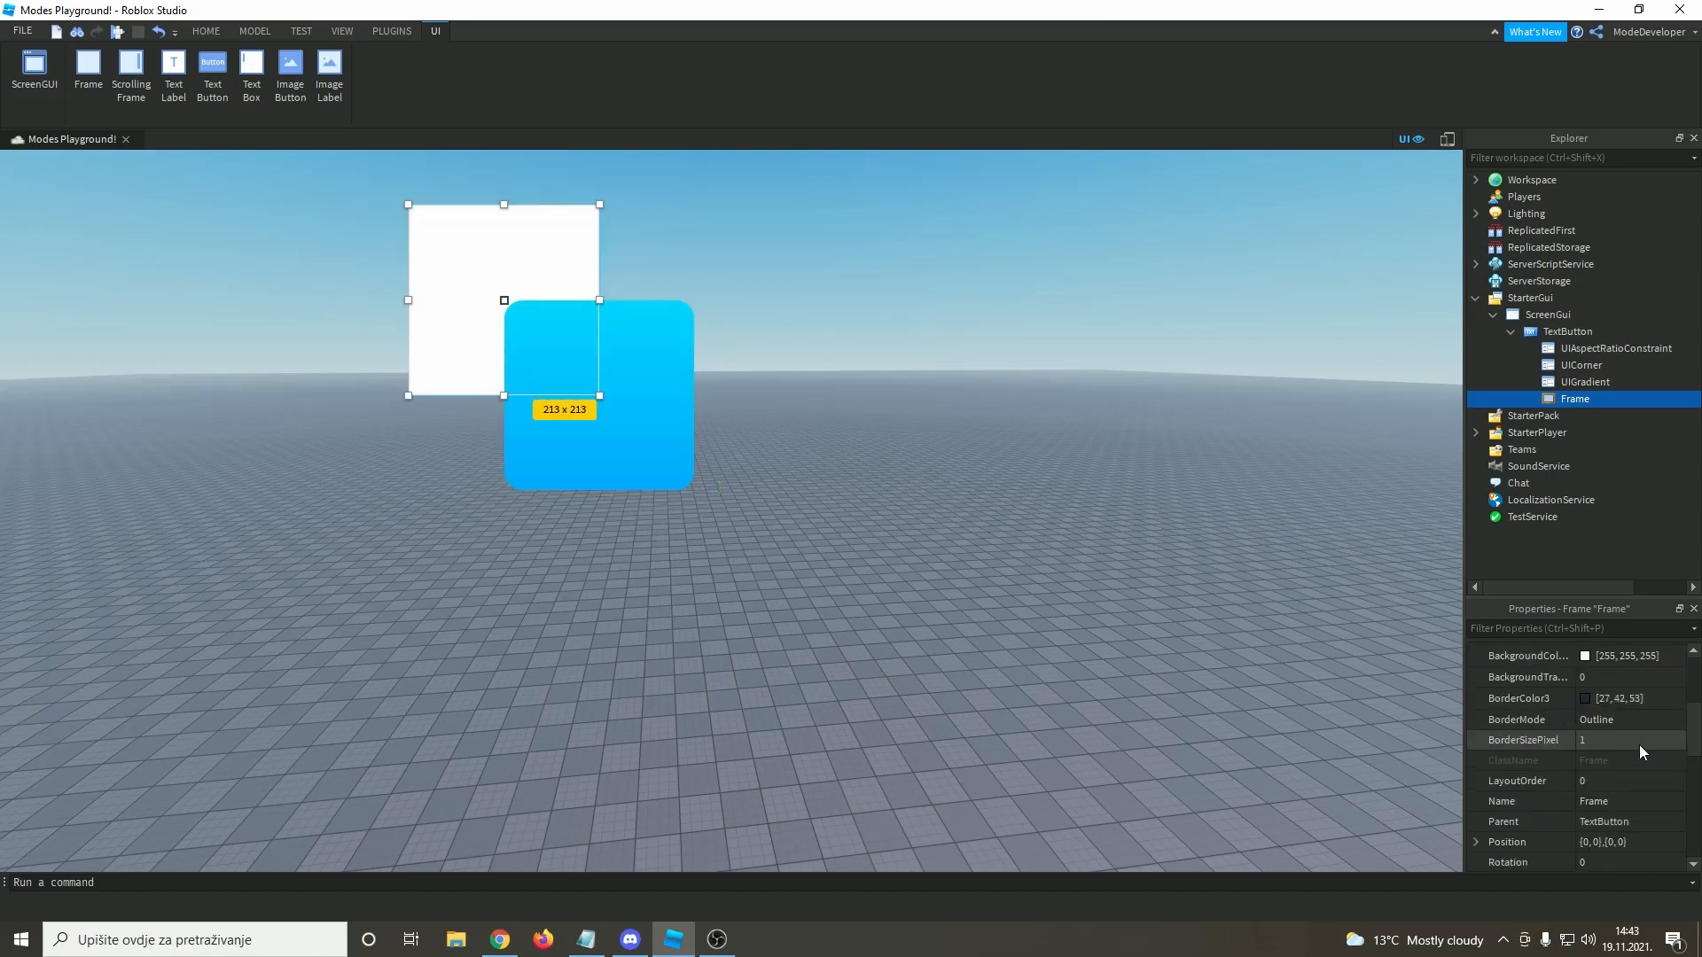
click(1585, 783)
text(.5)
key(Return)
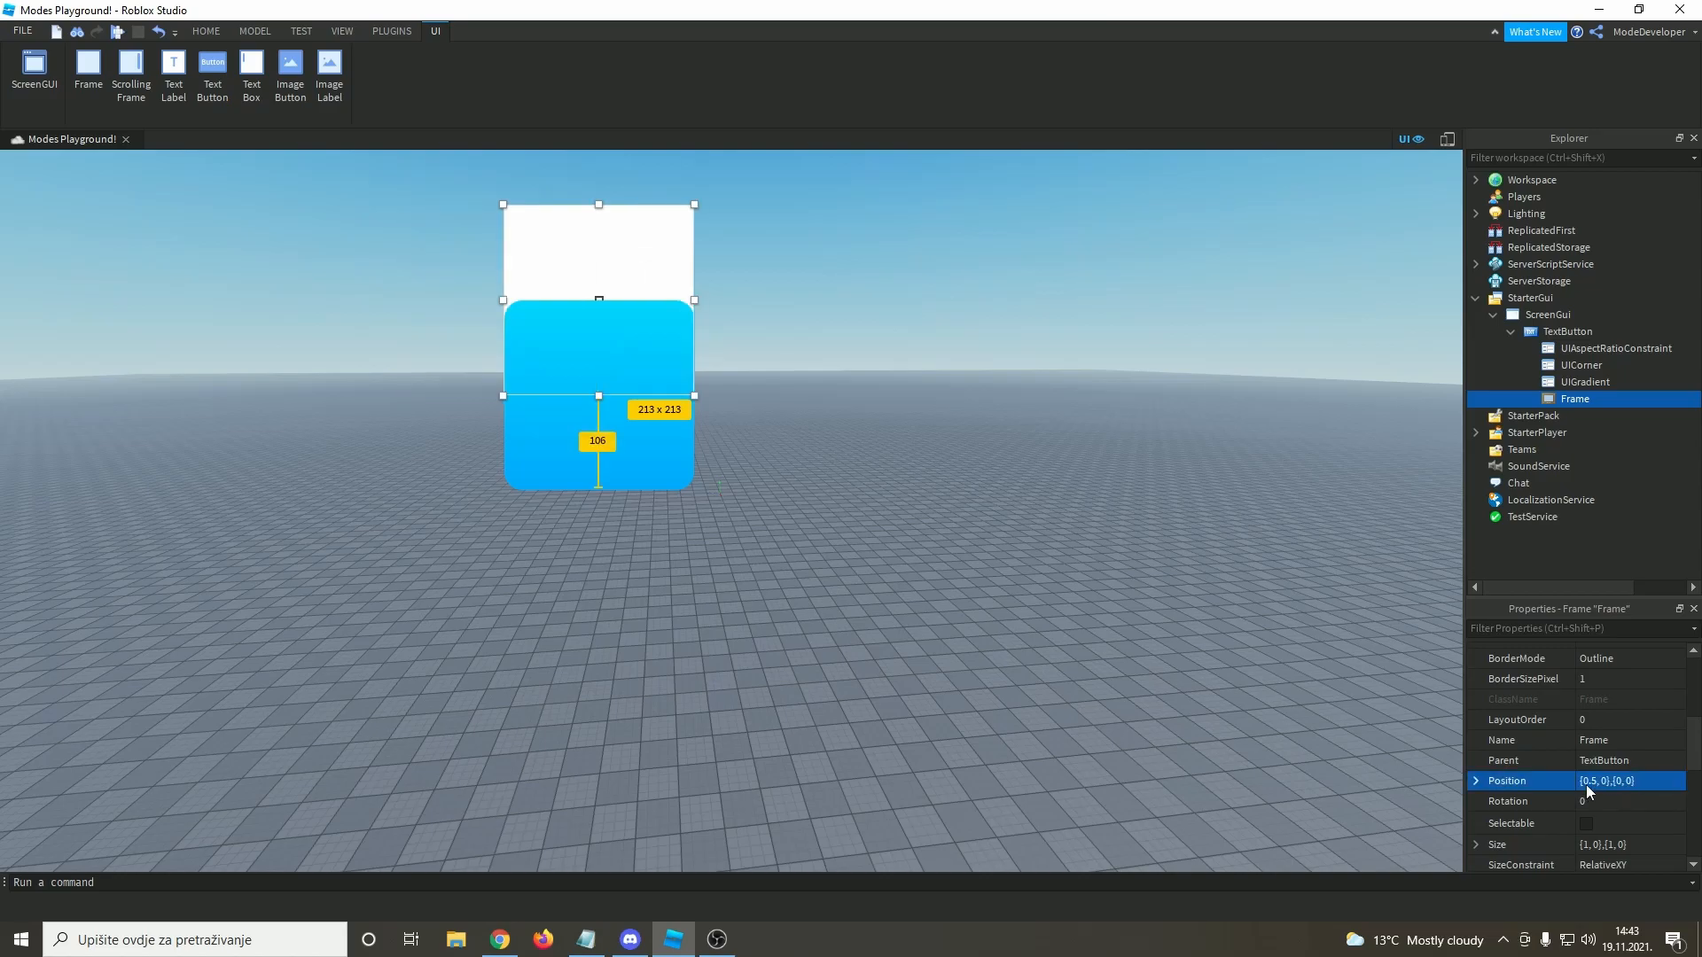
click(1615, 782)
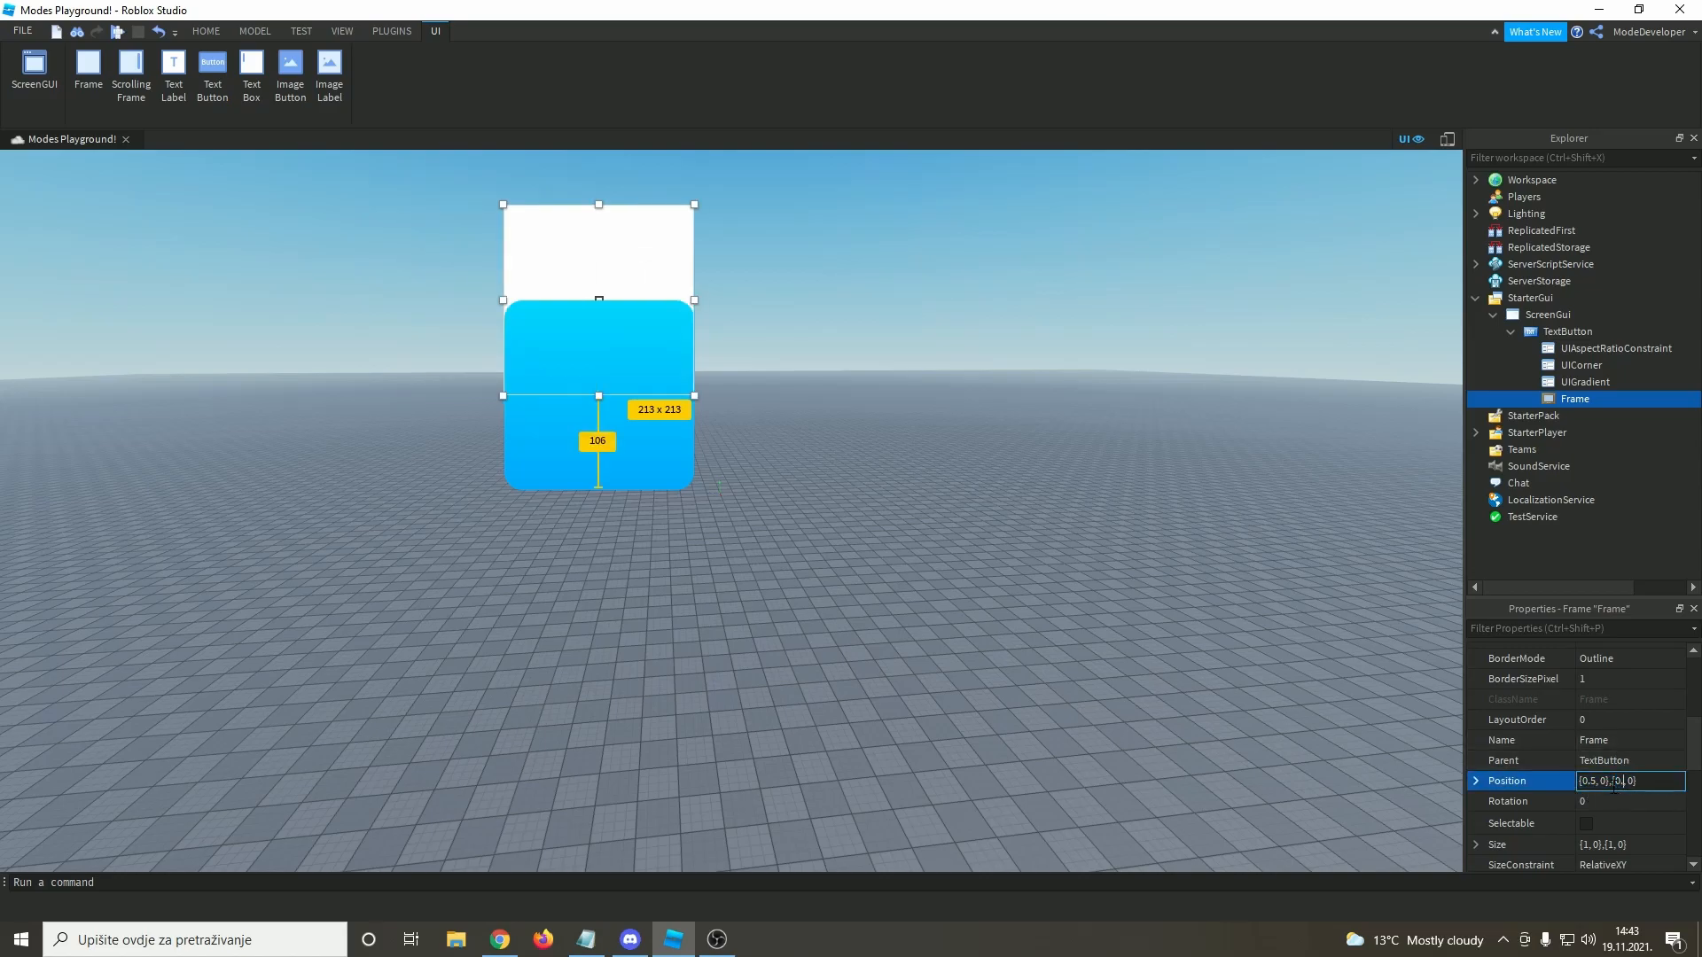
text(.5)
key(Return)
- Shift the Frame slightly down by setting the Y scale of its Position to 0.55
scroll(1640, 801, down, 2)
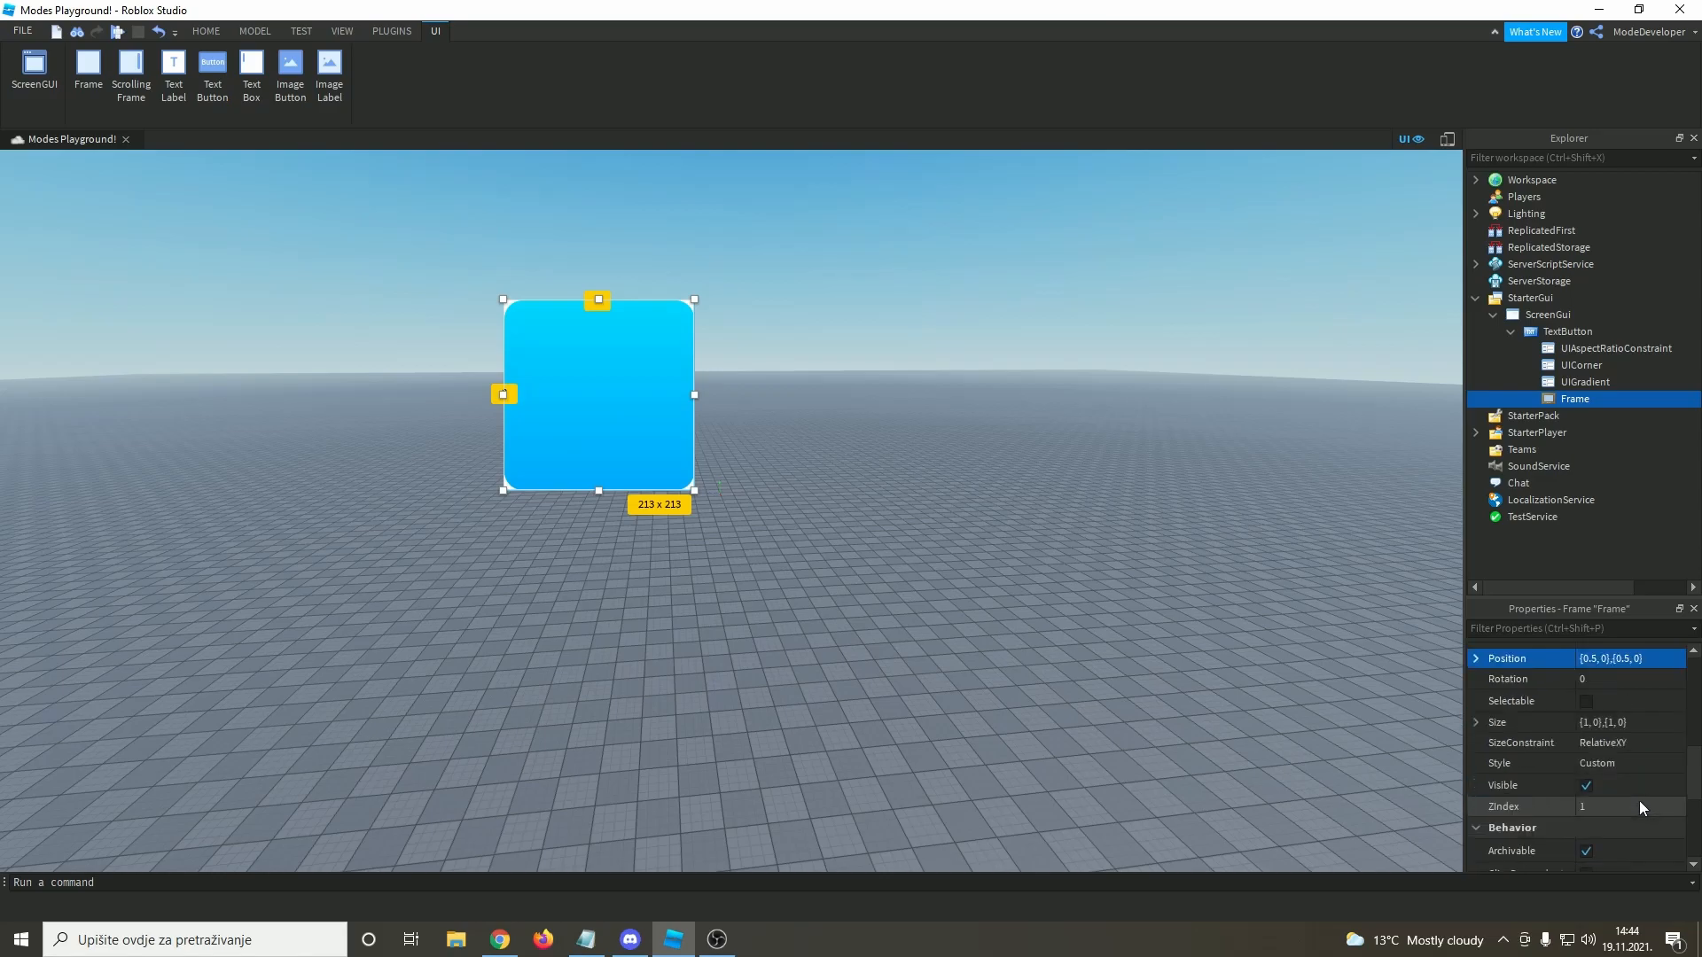
click(1626, 659)
click(1625, 658)
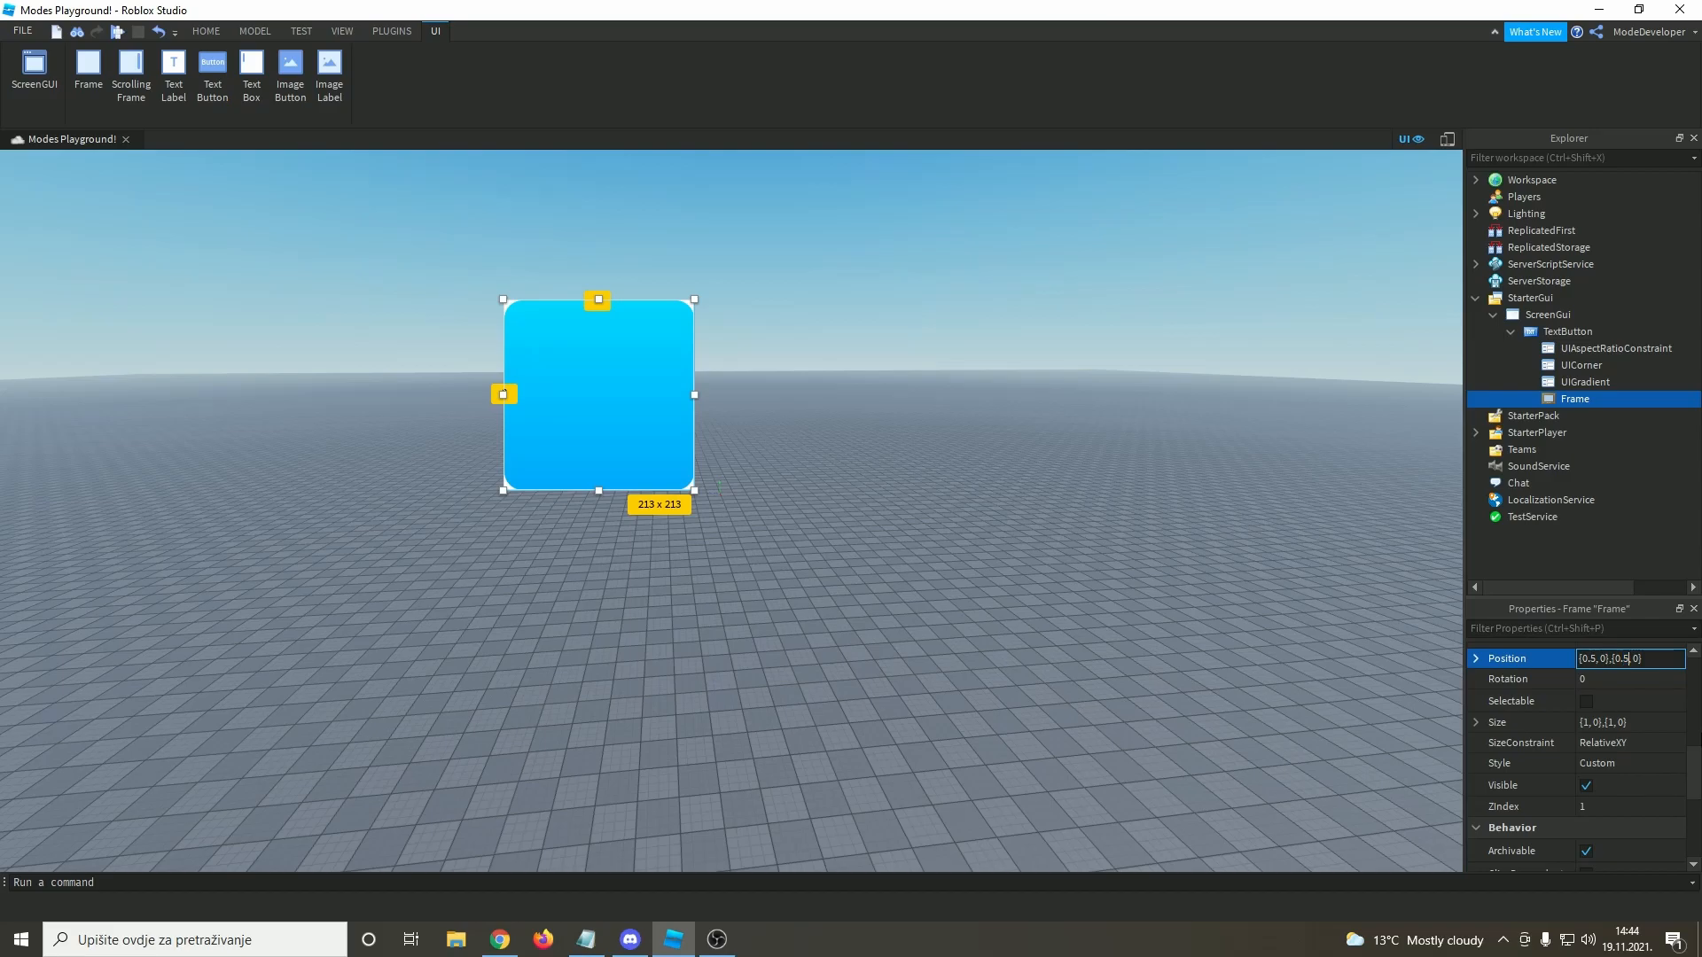
text(5)
key(Return)
click(535, 532)
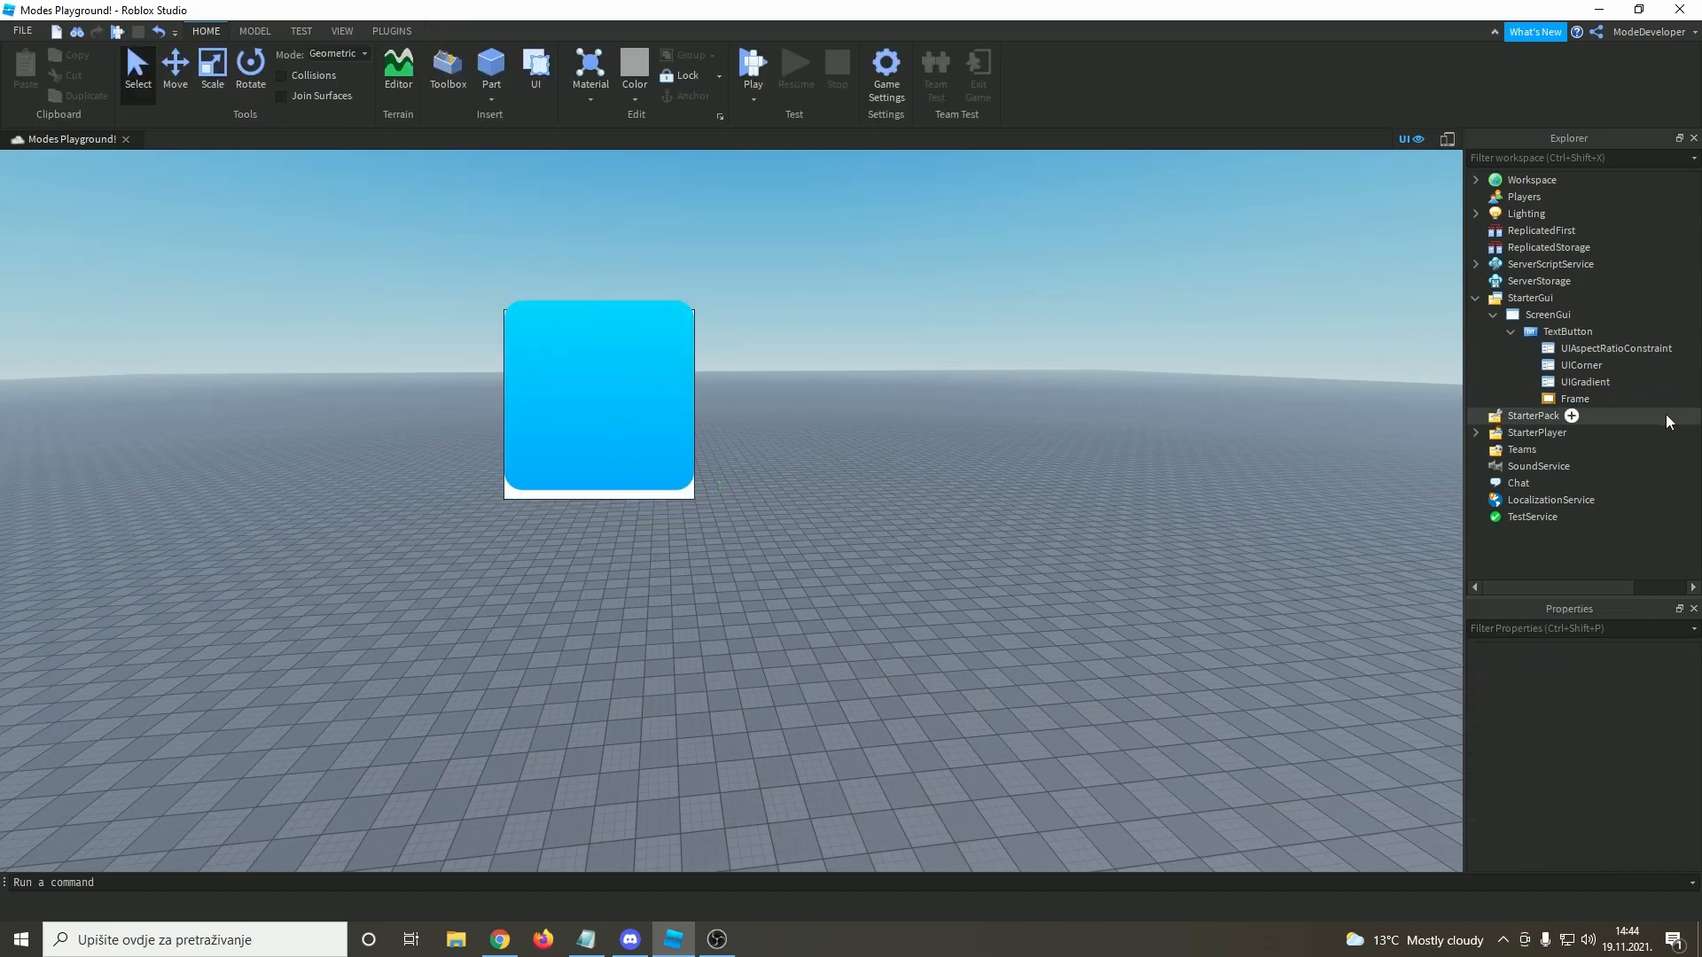
- Copy the TextButton's UICorner and paste it into the Frame
click(1581, 365)
right_click(1581, 367)
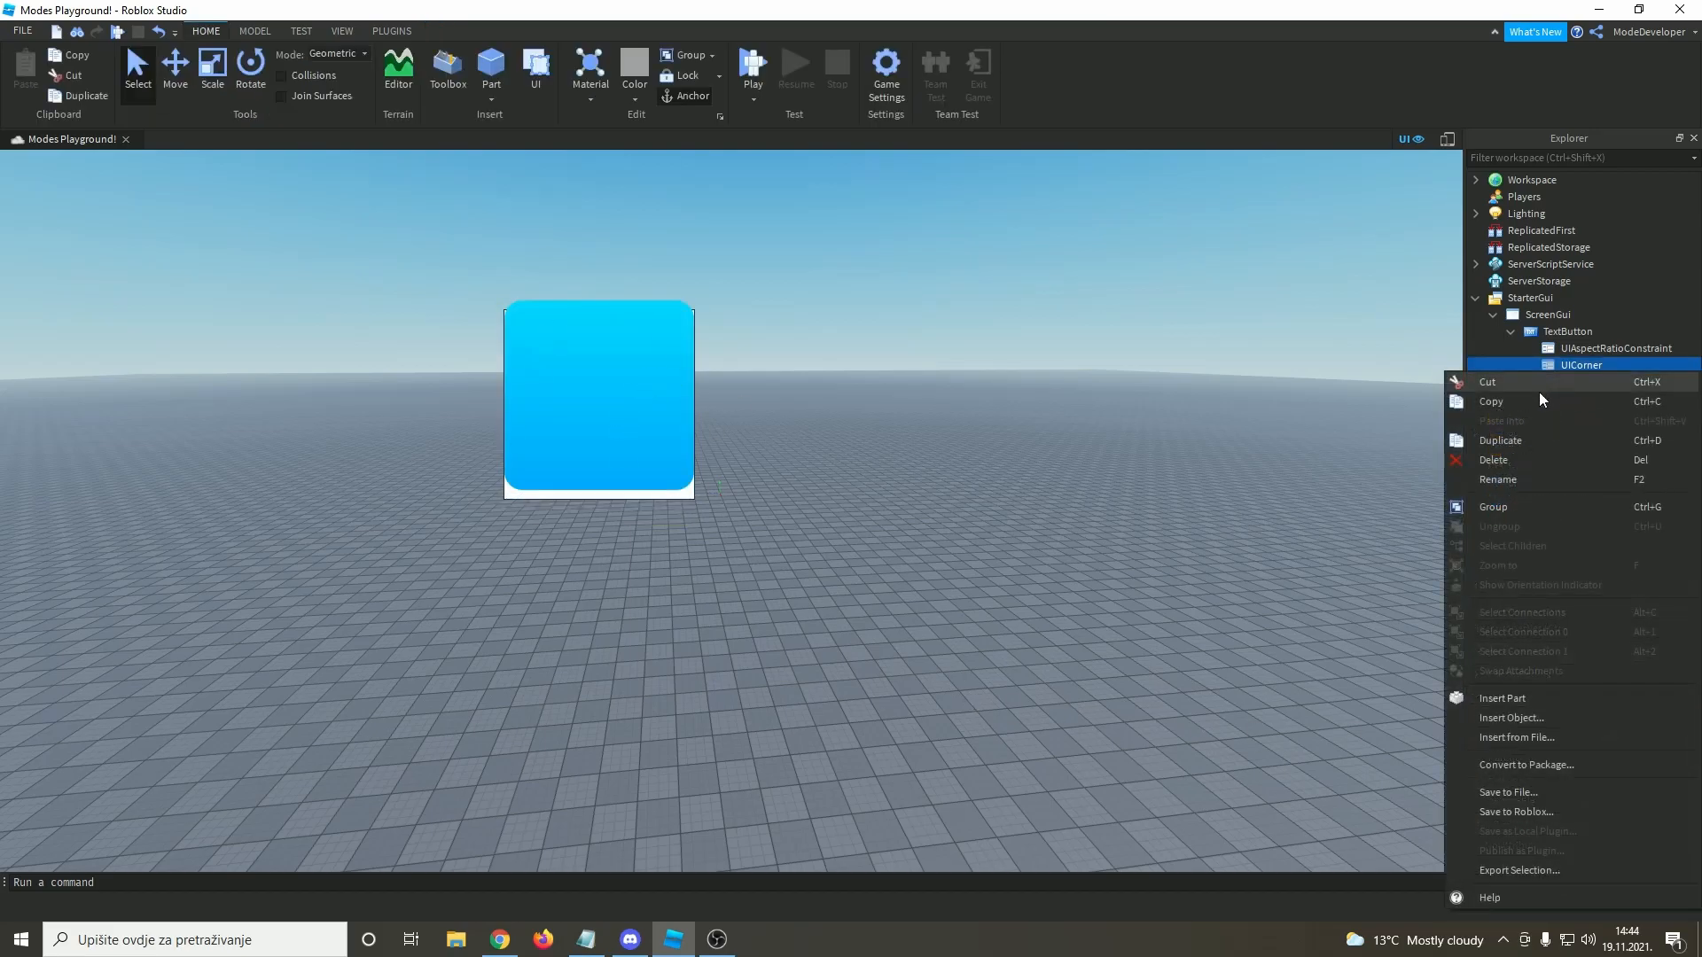
key(Escape)
click(1550, 401)
right_click(1550, 400)
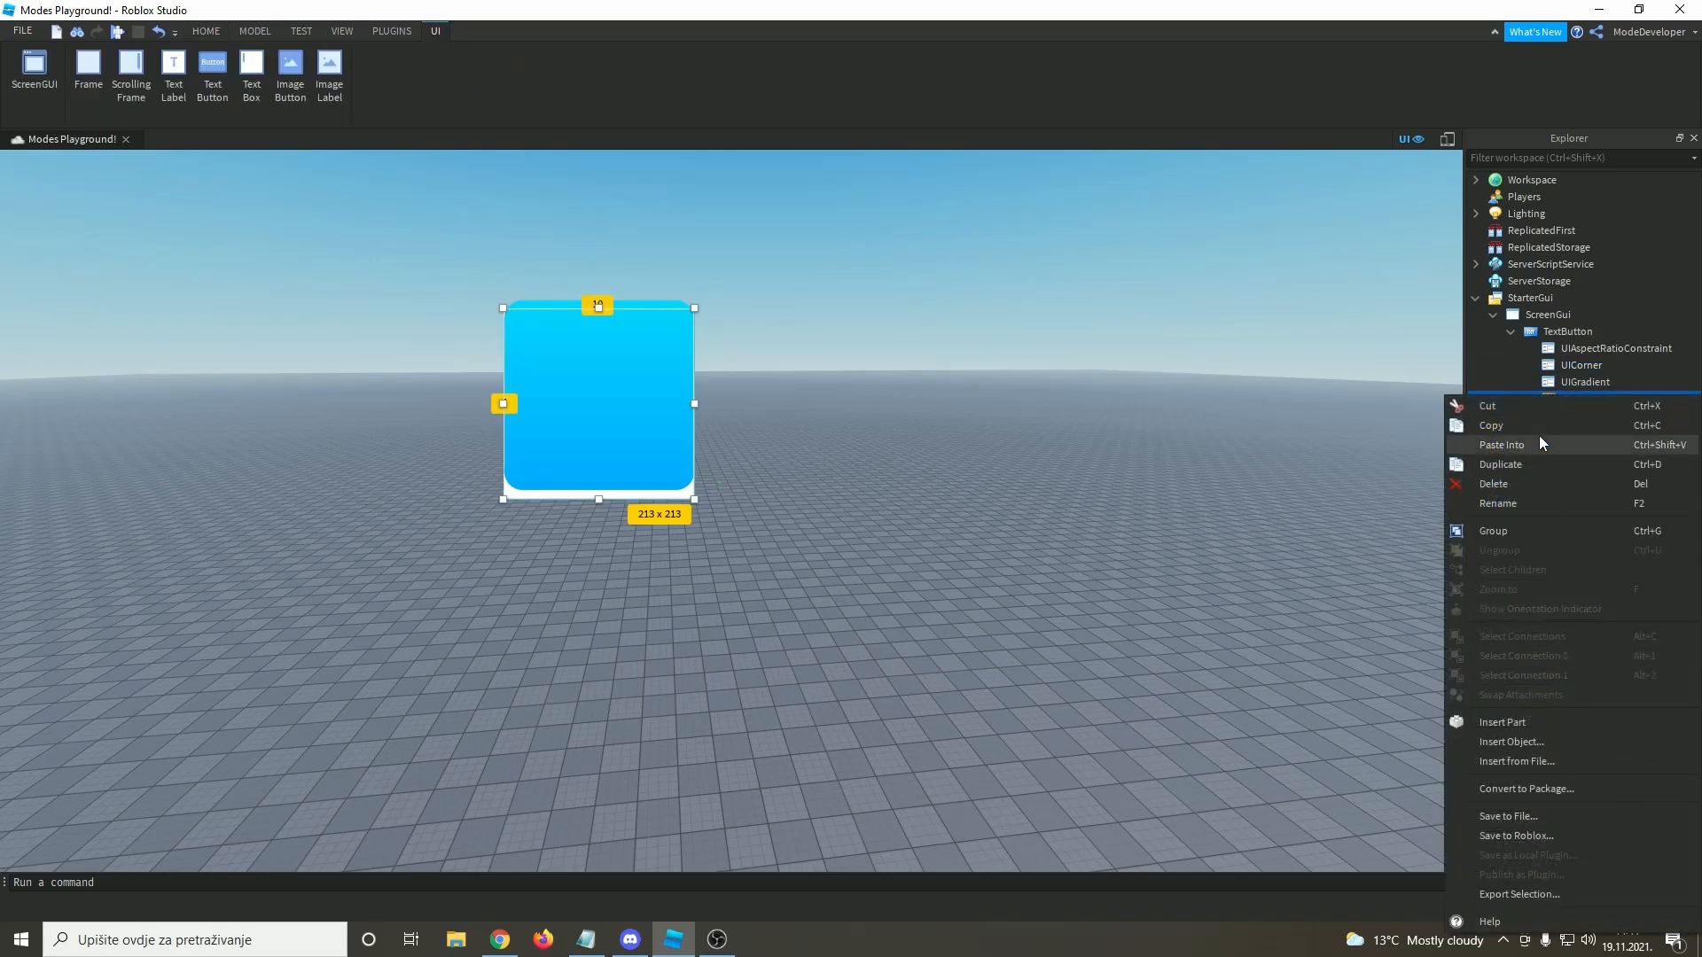
click(1538, 434)
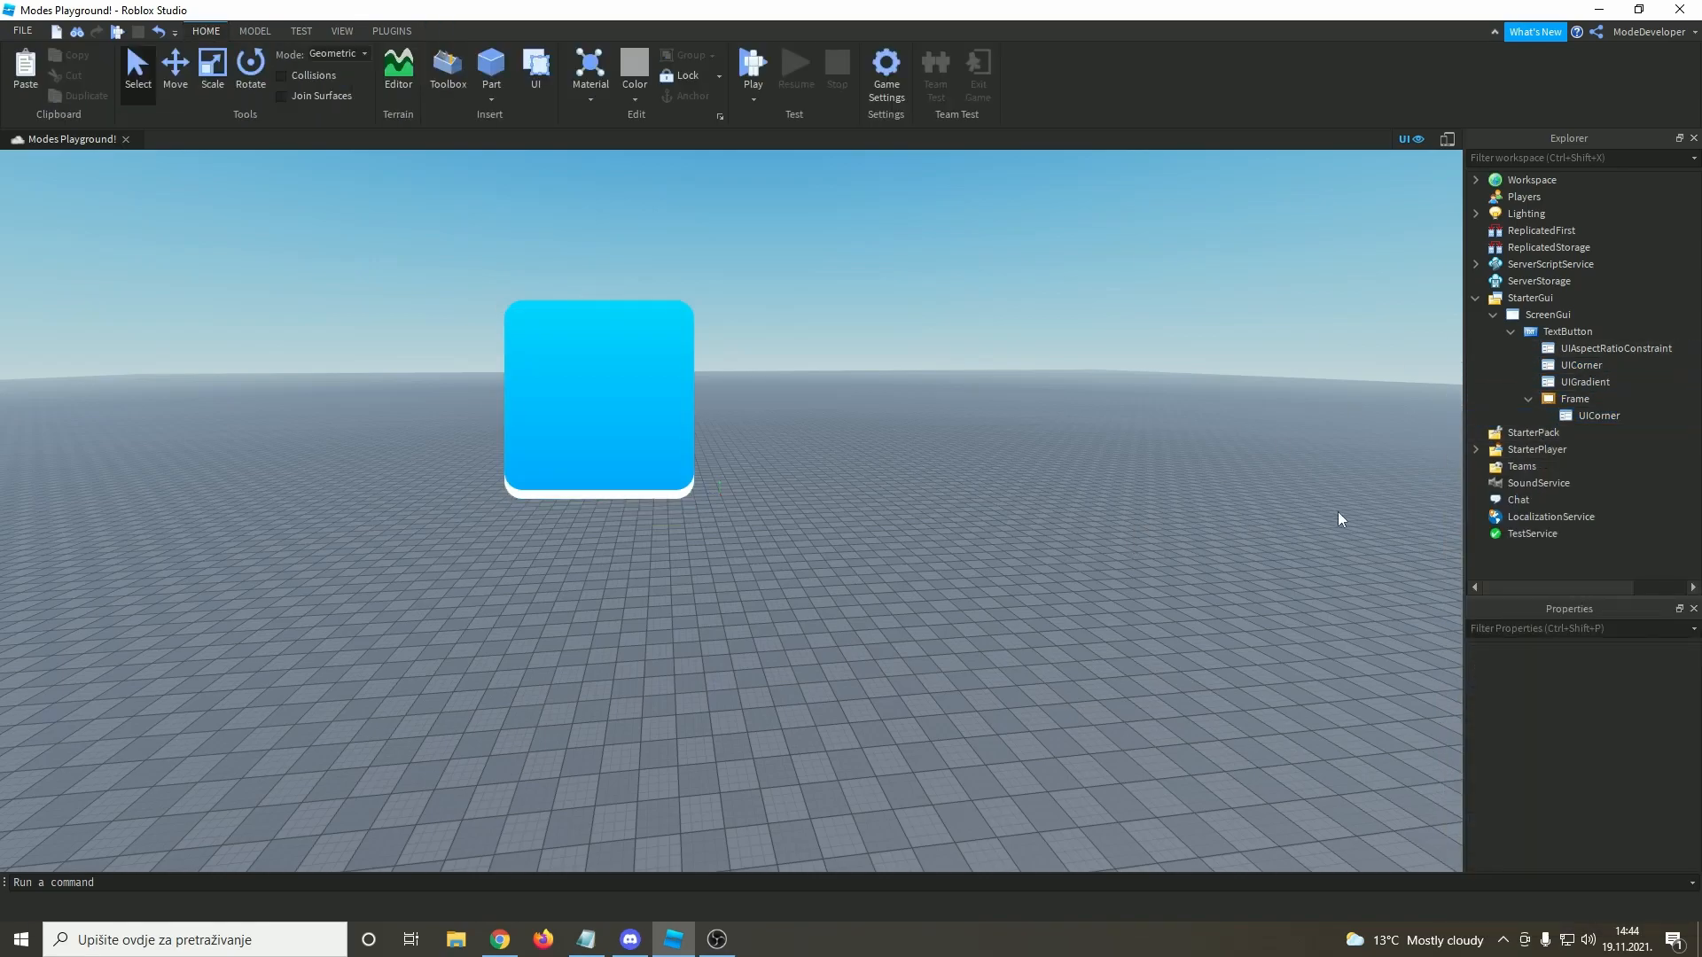
- Set the Frame's background colour to grey 175, 175, 175
click(1560, 399)
scroll(1622, 744, down, 1)
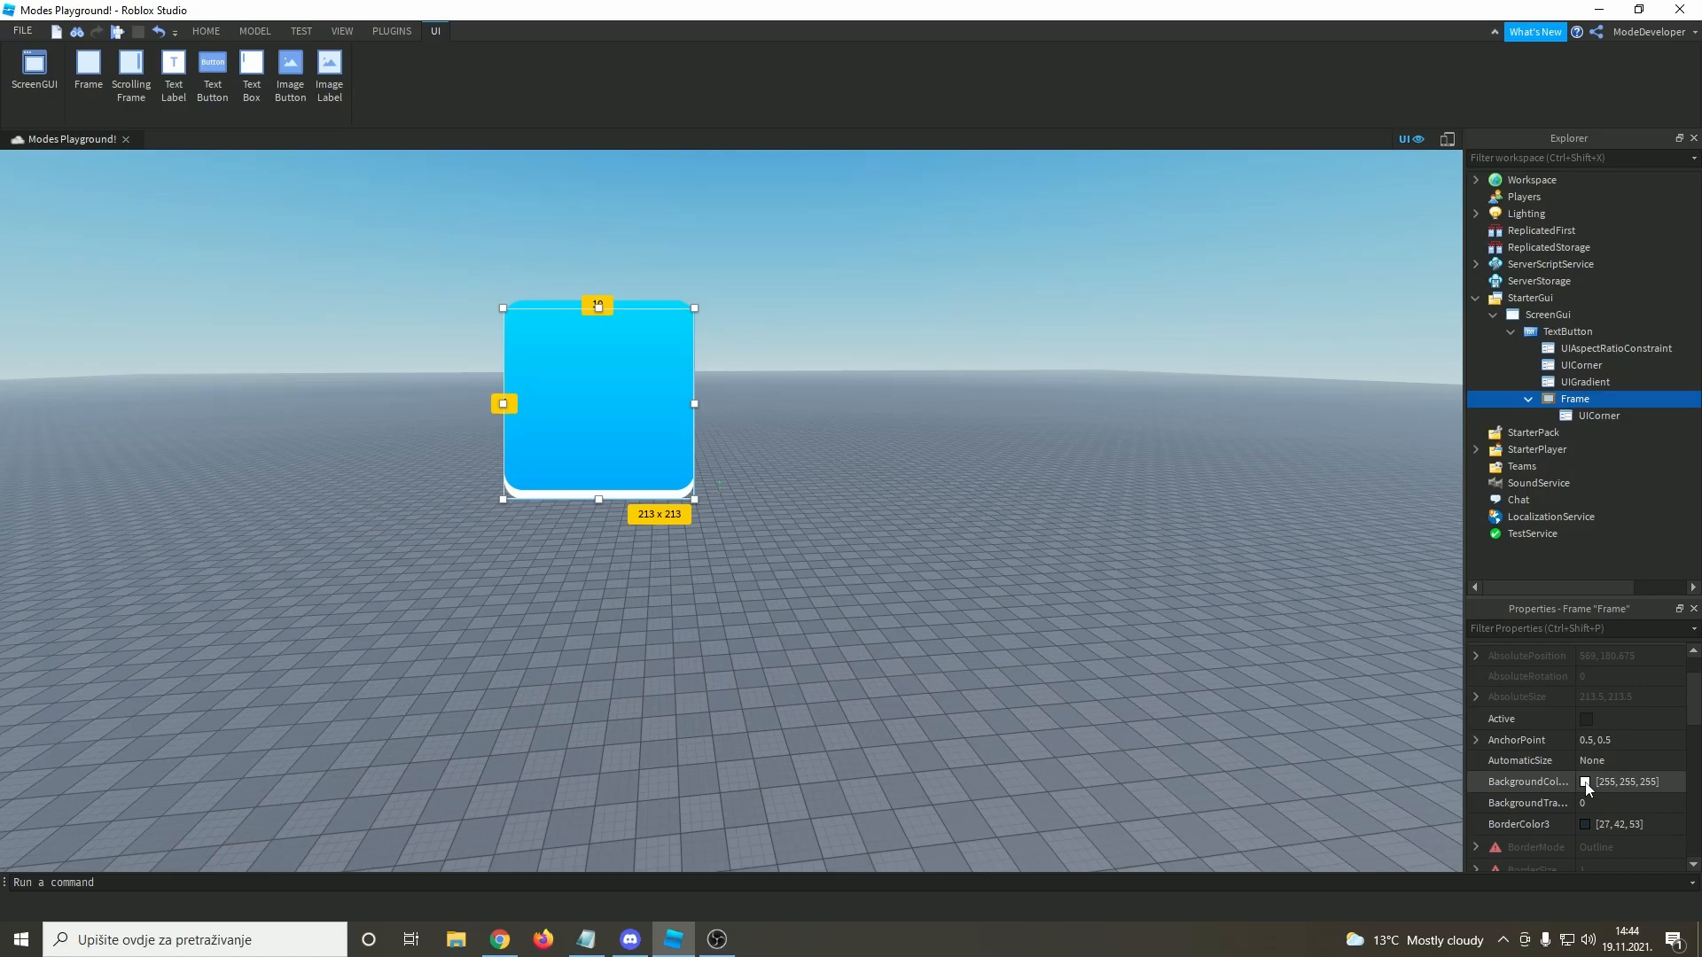
click(1585, 782)
drag(1067, 321, 1062, 367)
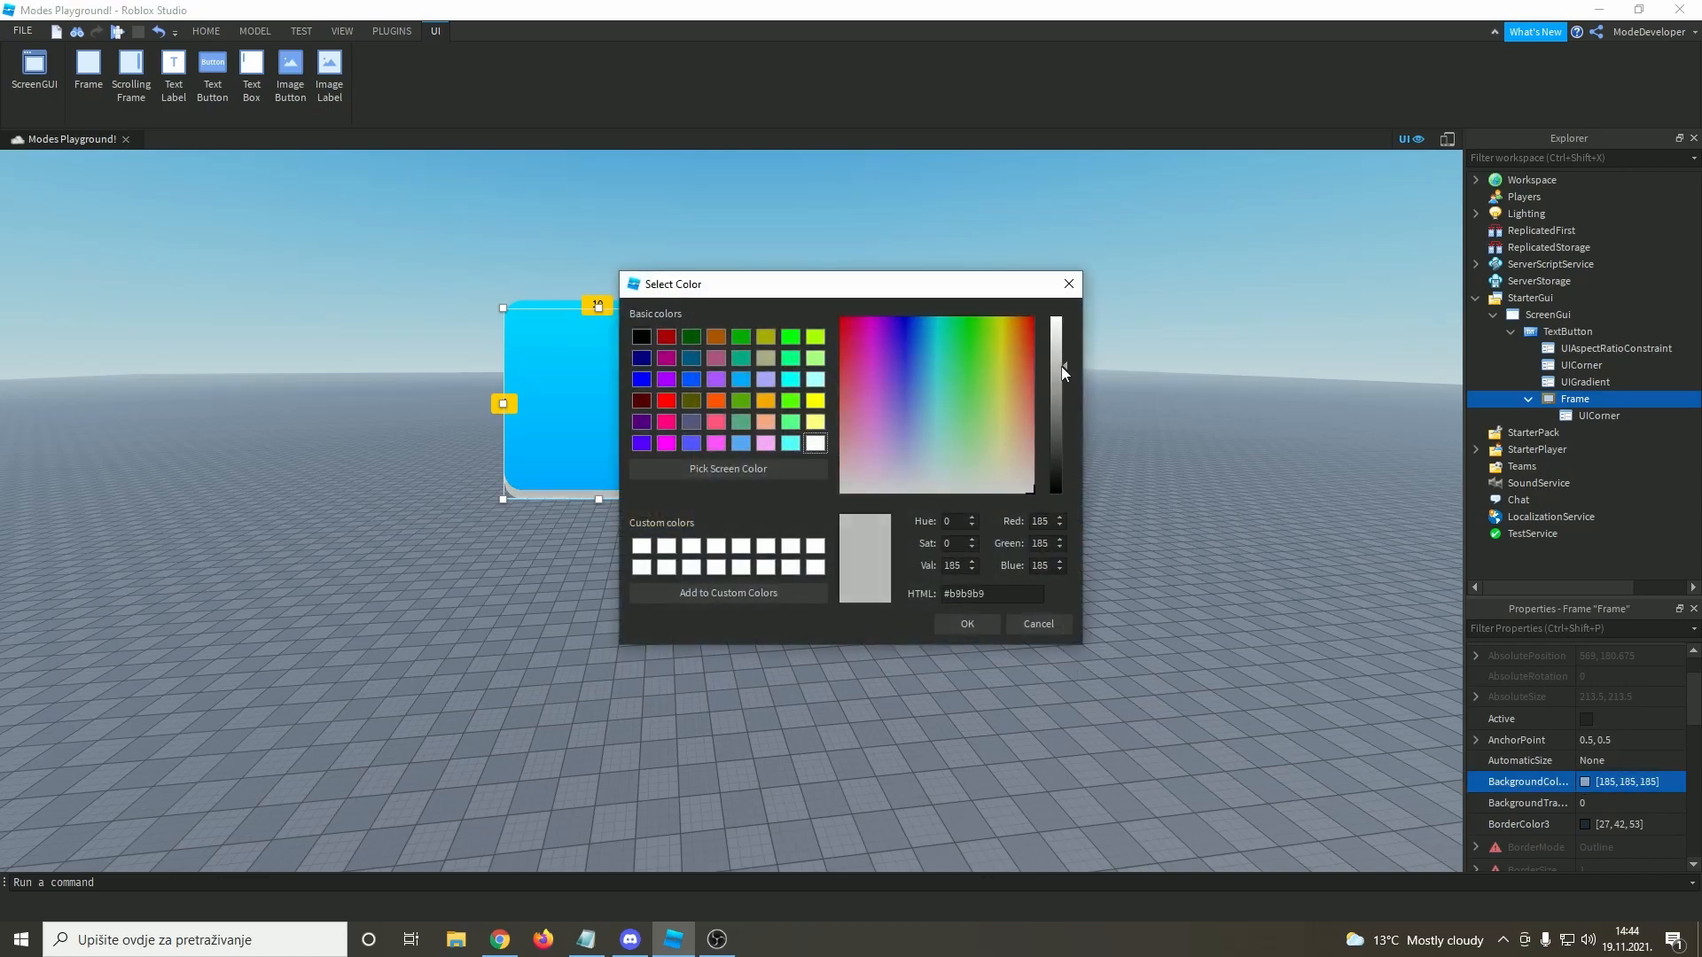
click(972, 569)
click(973, 569)
click(972, 569)
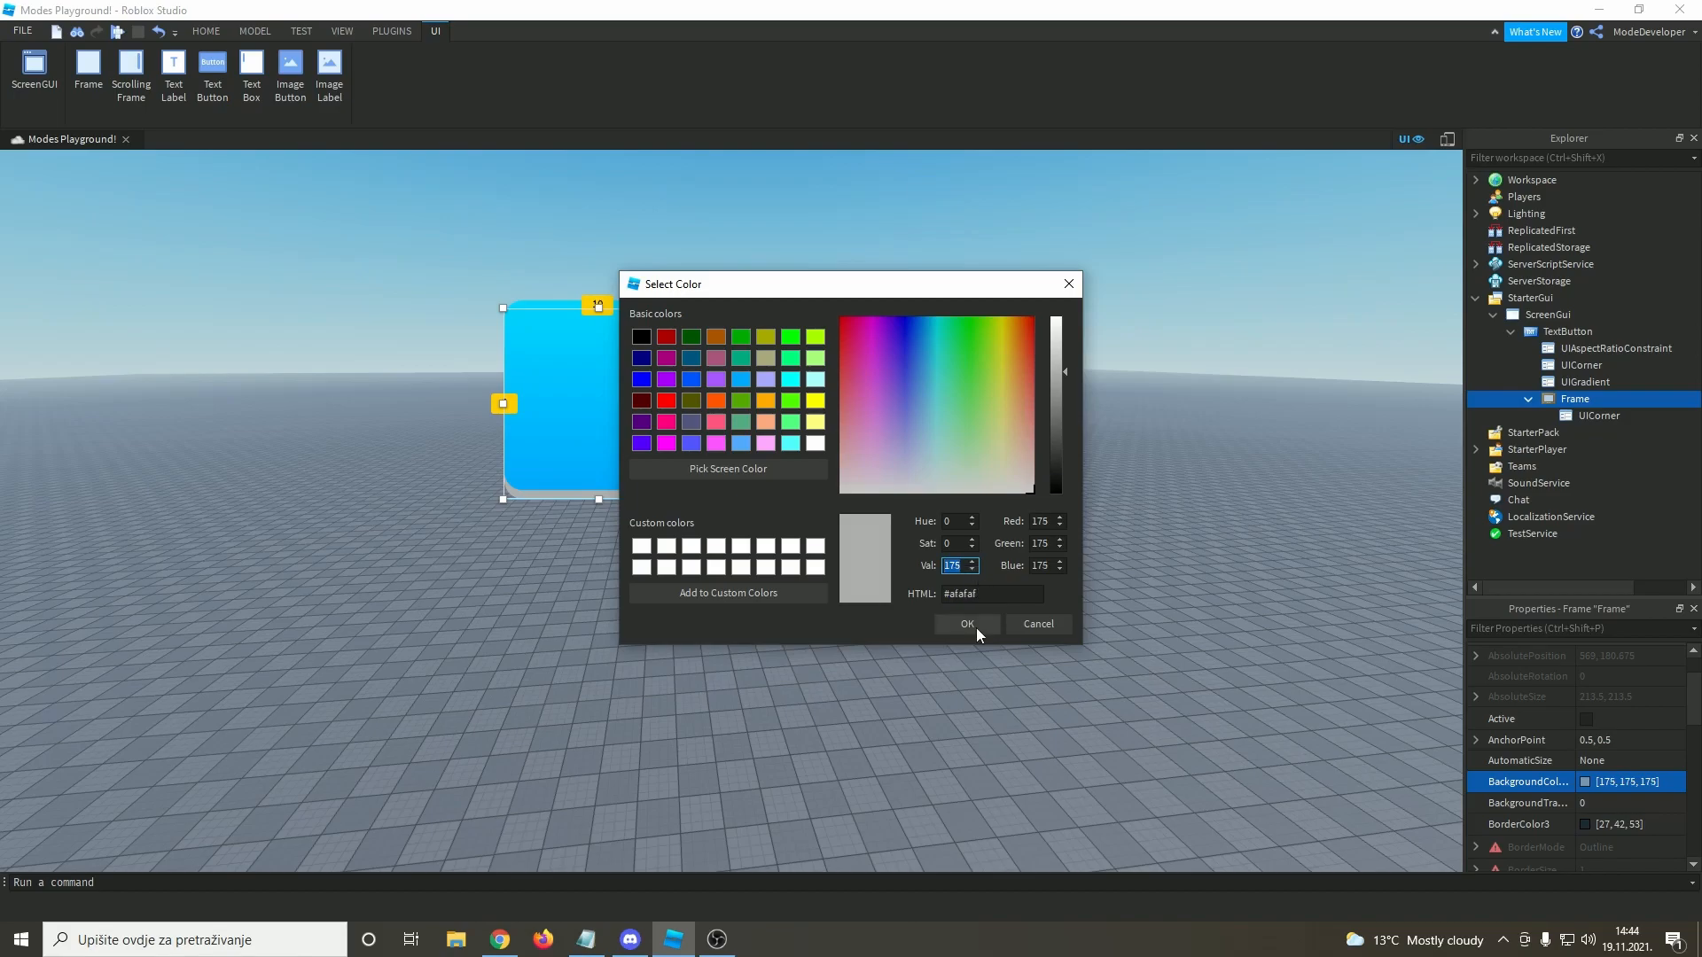
click(967, 624)
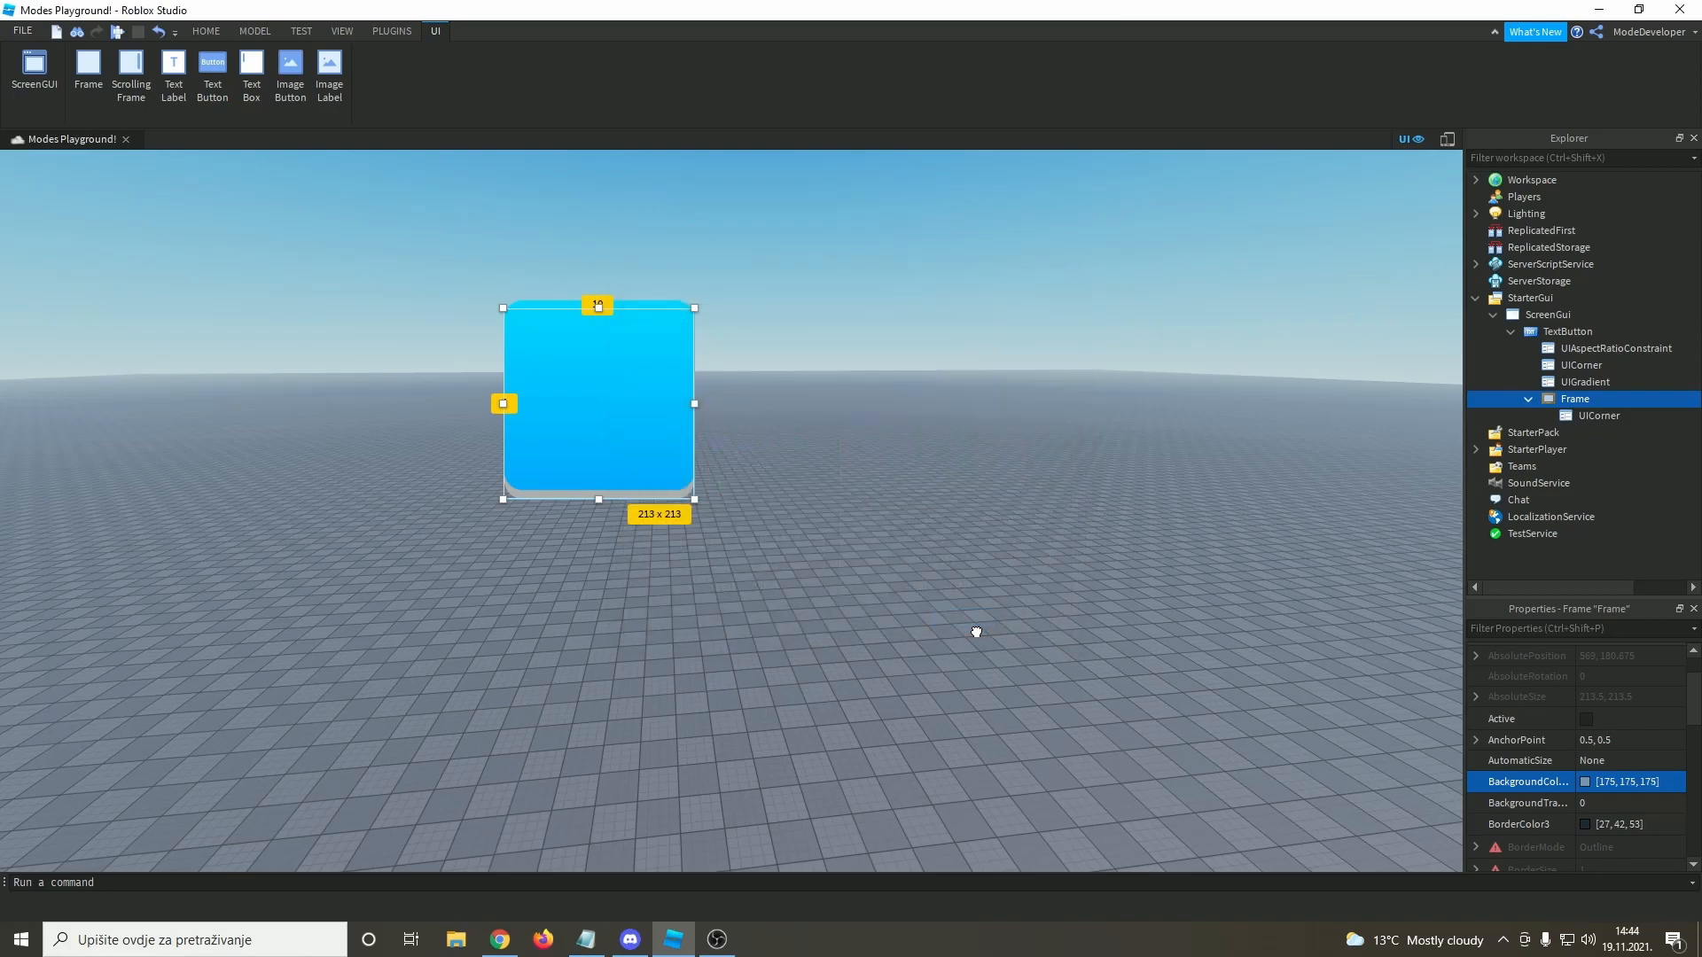
- Copy the TextButton's UIGradient and paste it into the Frame
click(1580, 386)
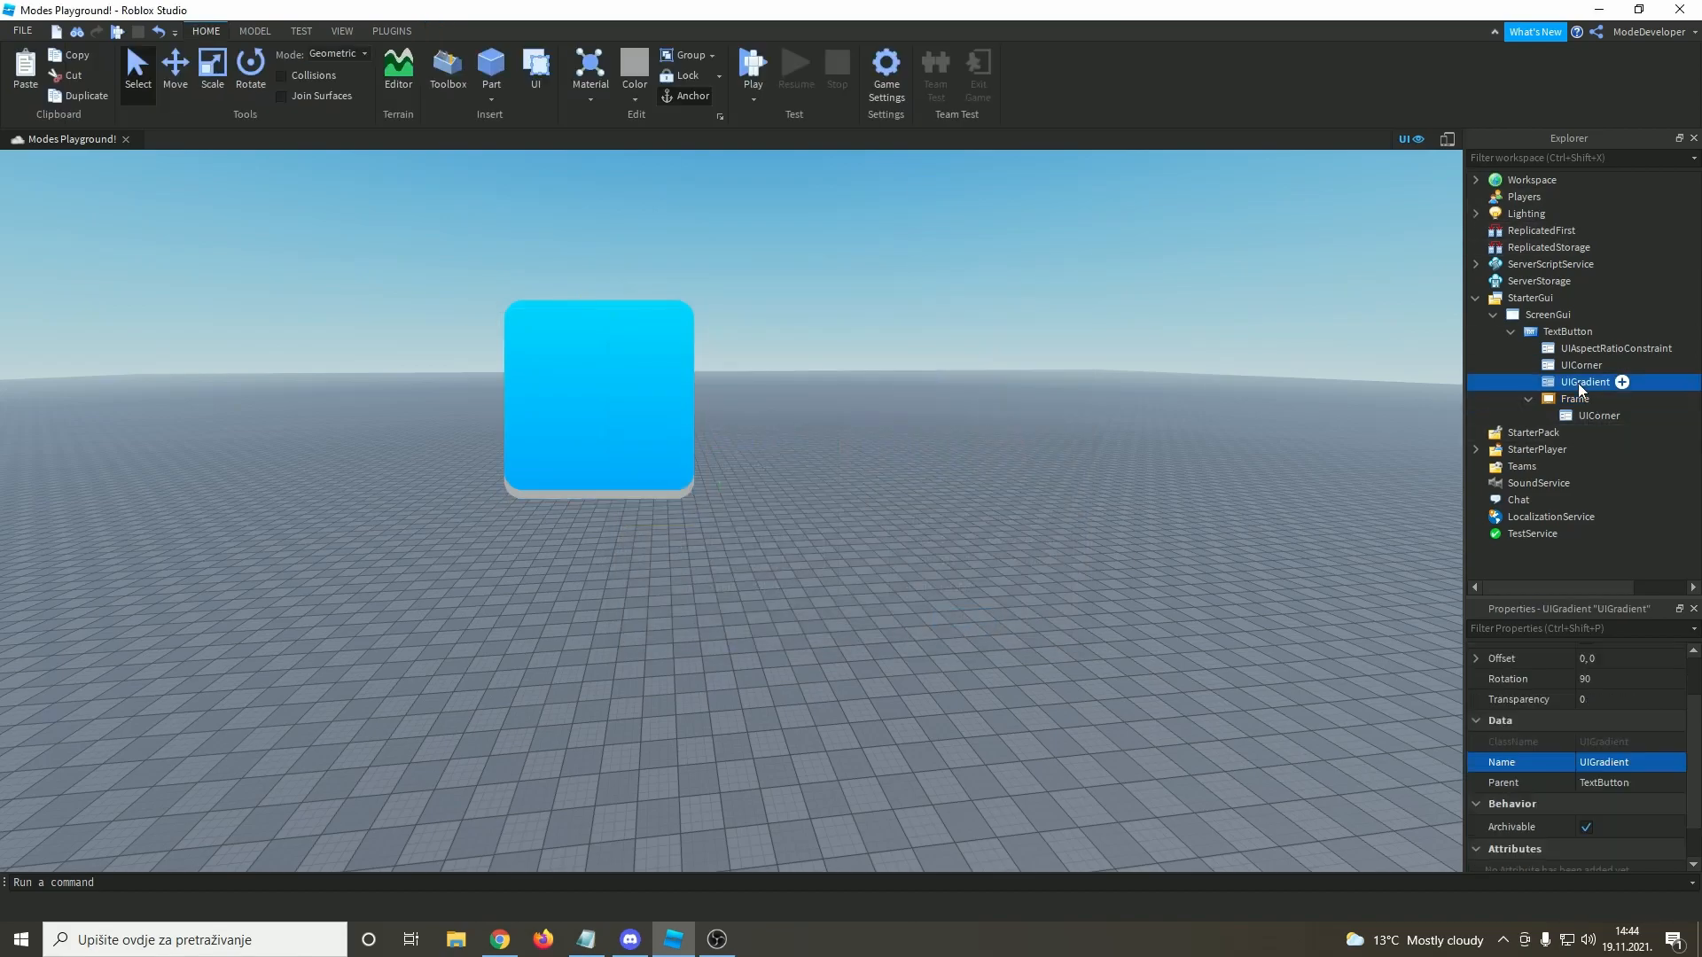
right_click(1578, 385)
click(1574, 399)
right_click(1560, 400)
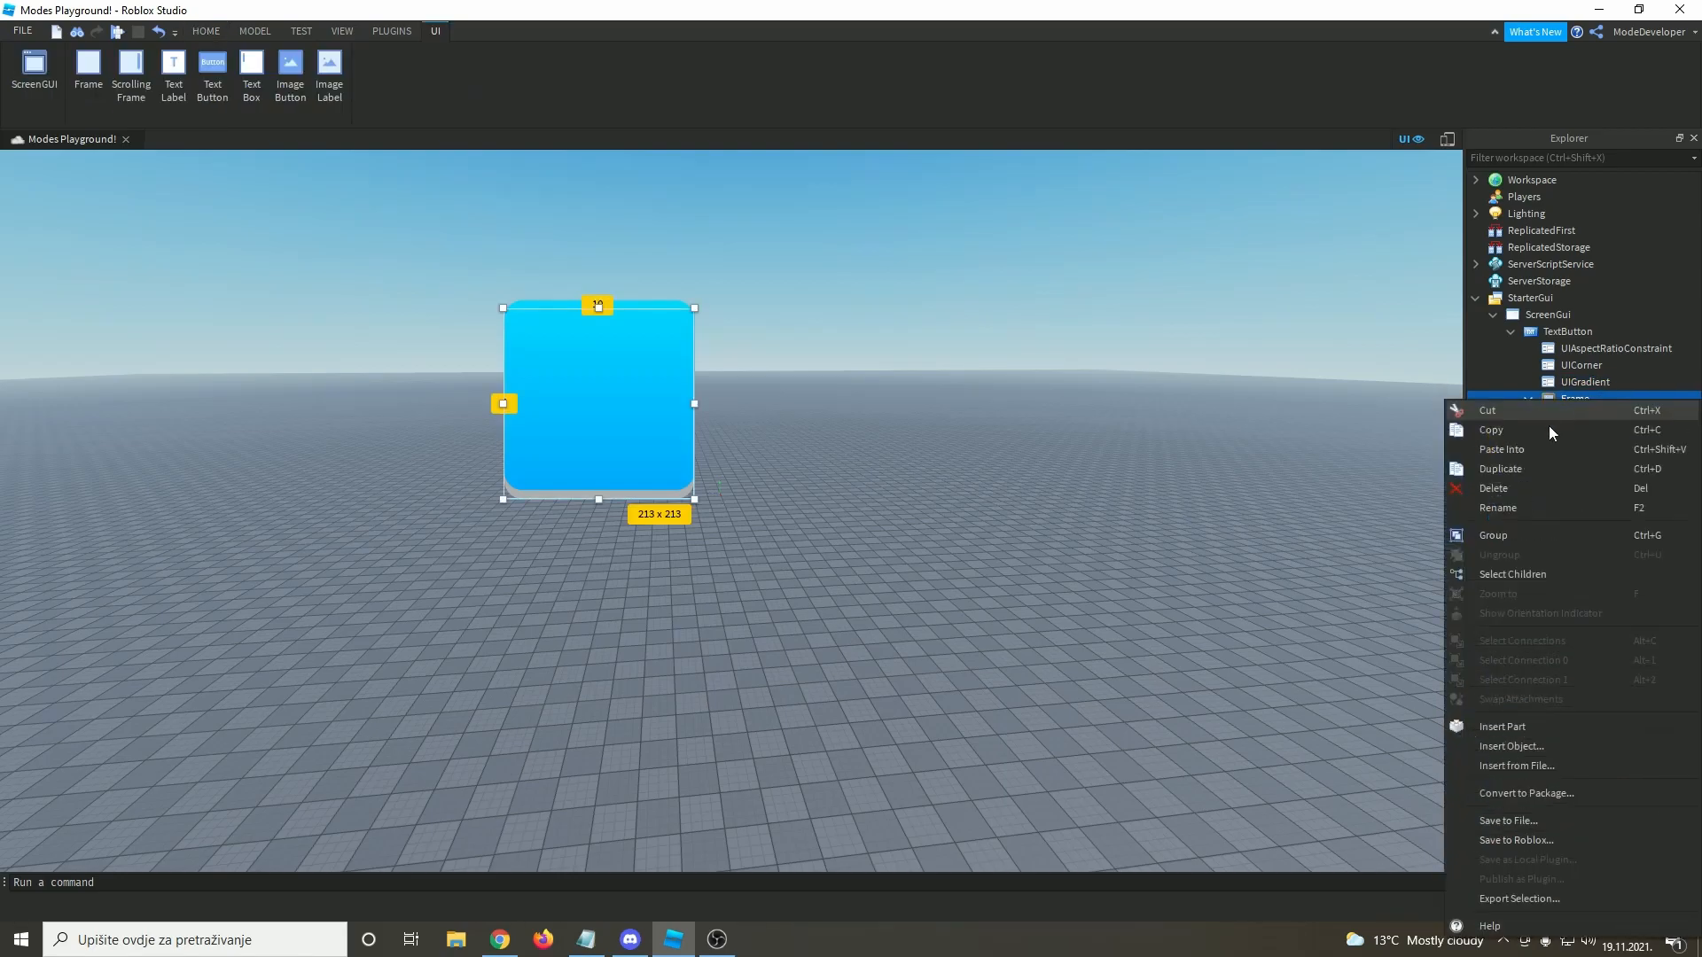
click(1541, 451)
click(1225, 489)
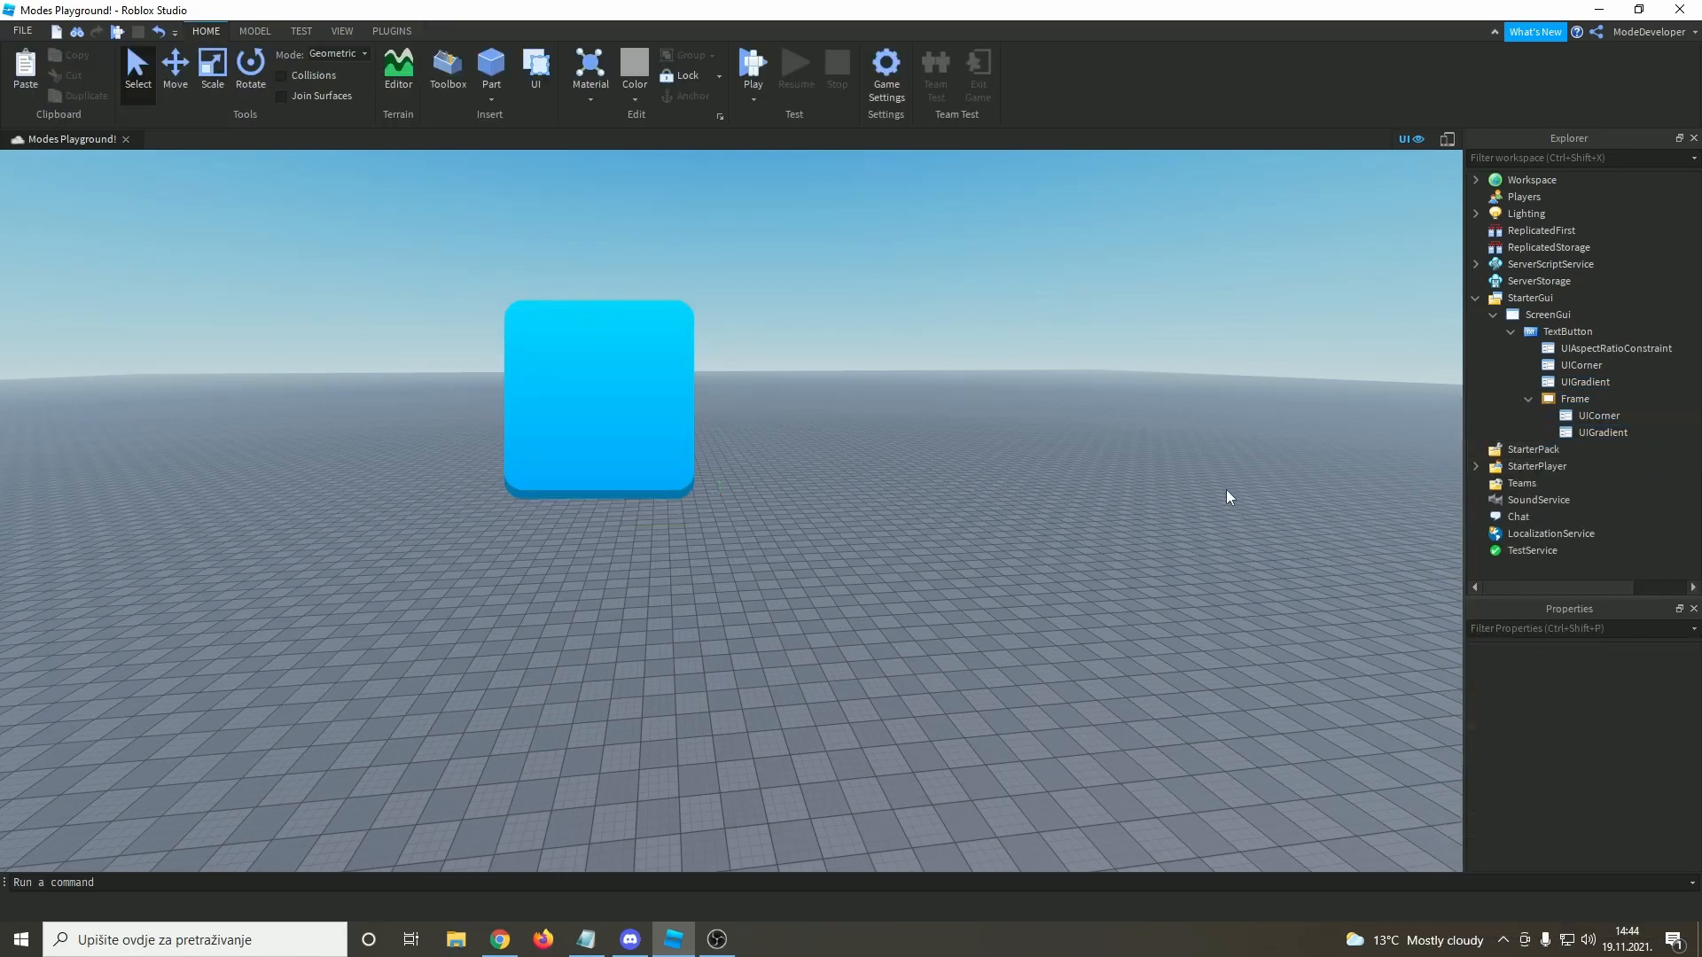
- Move the TextButton towards the centre of the screen, to a Position of about {0.497, 0},{0.244, 0}
click(1587, 332)
drag(601, 425, 823, 449)
click(1145, 494)
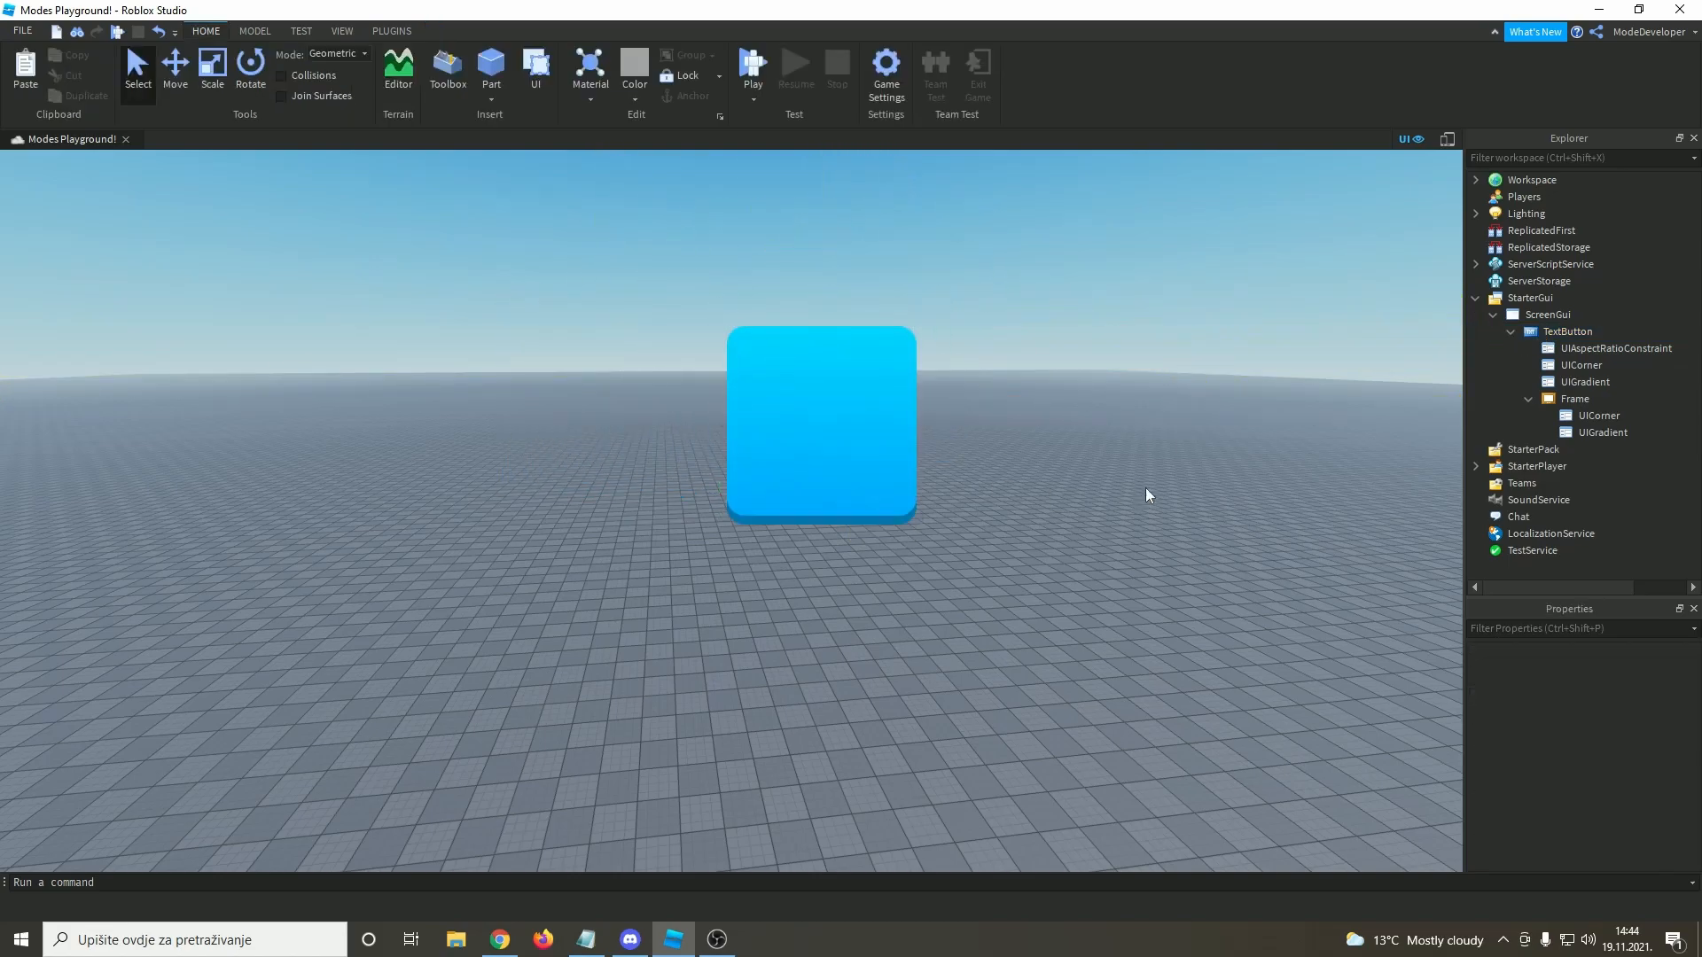
- Rename the TextButton as CodesButton
click(1582, 332)
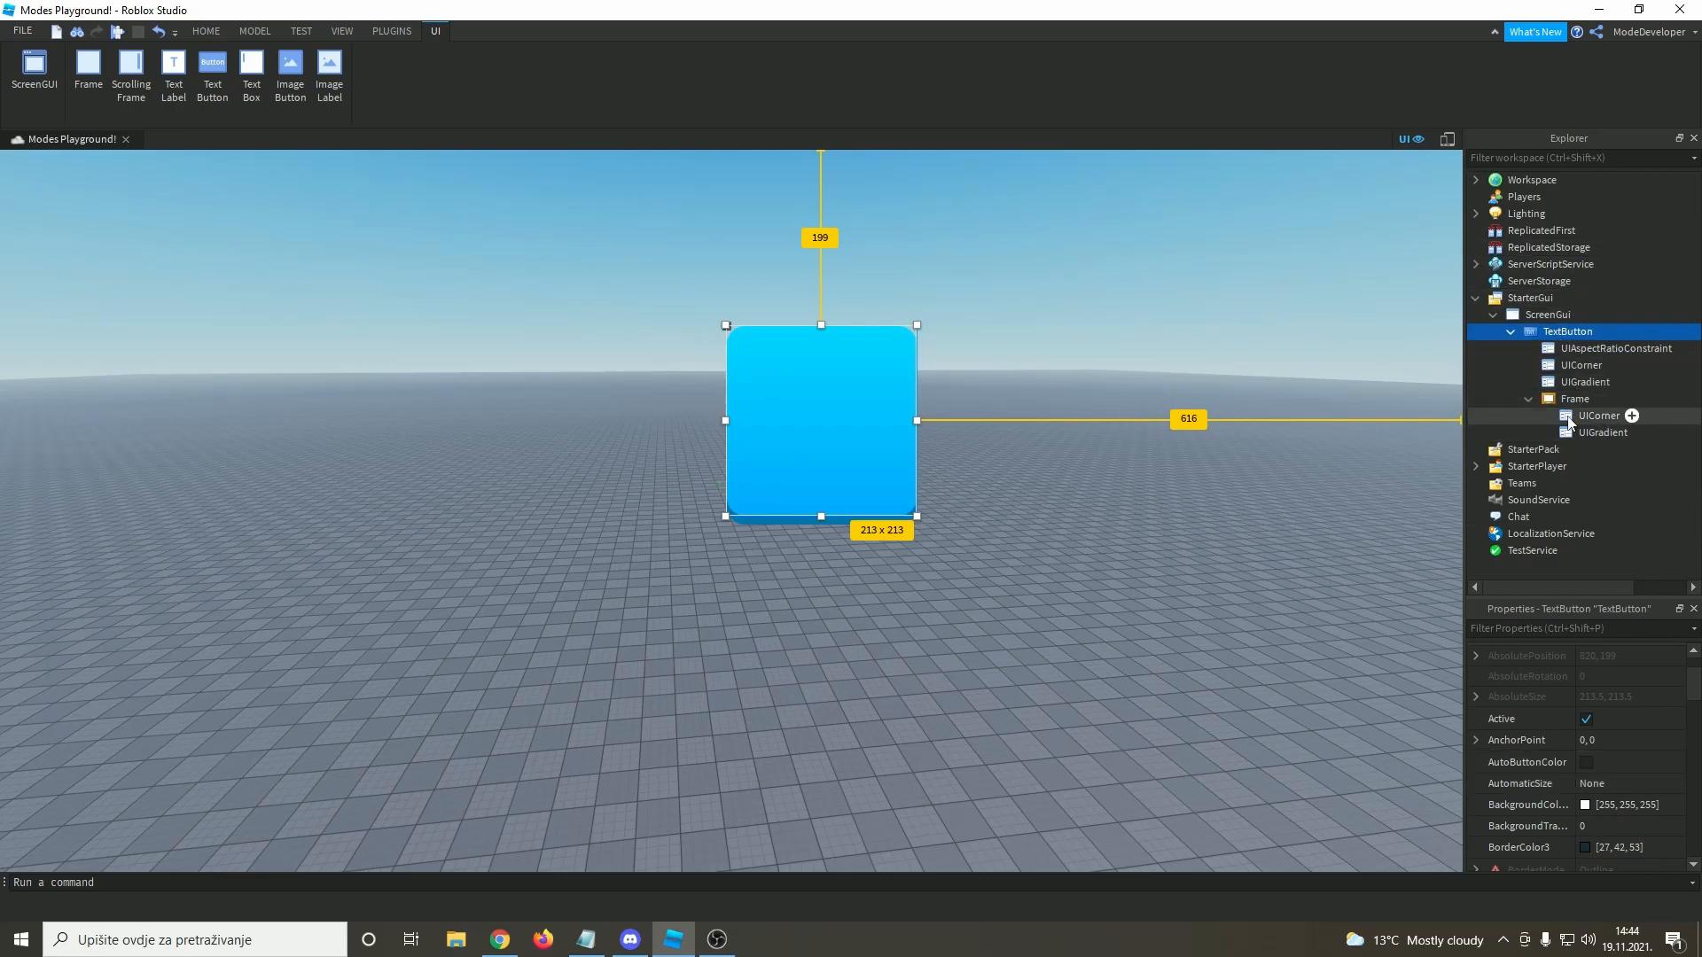
scroll(1627, 748, down, 3)
click(1589, 794)
drag(1596, 795, 1533, 801)
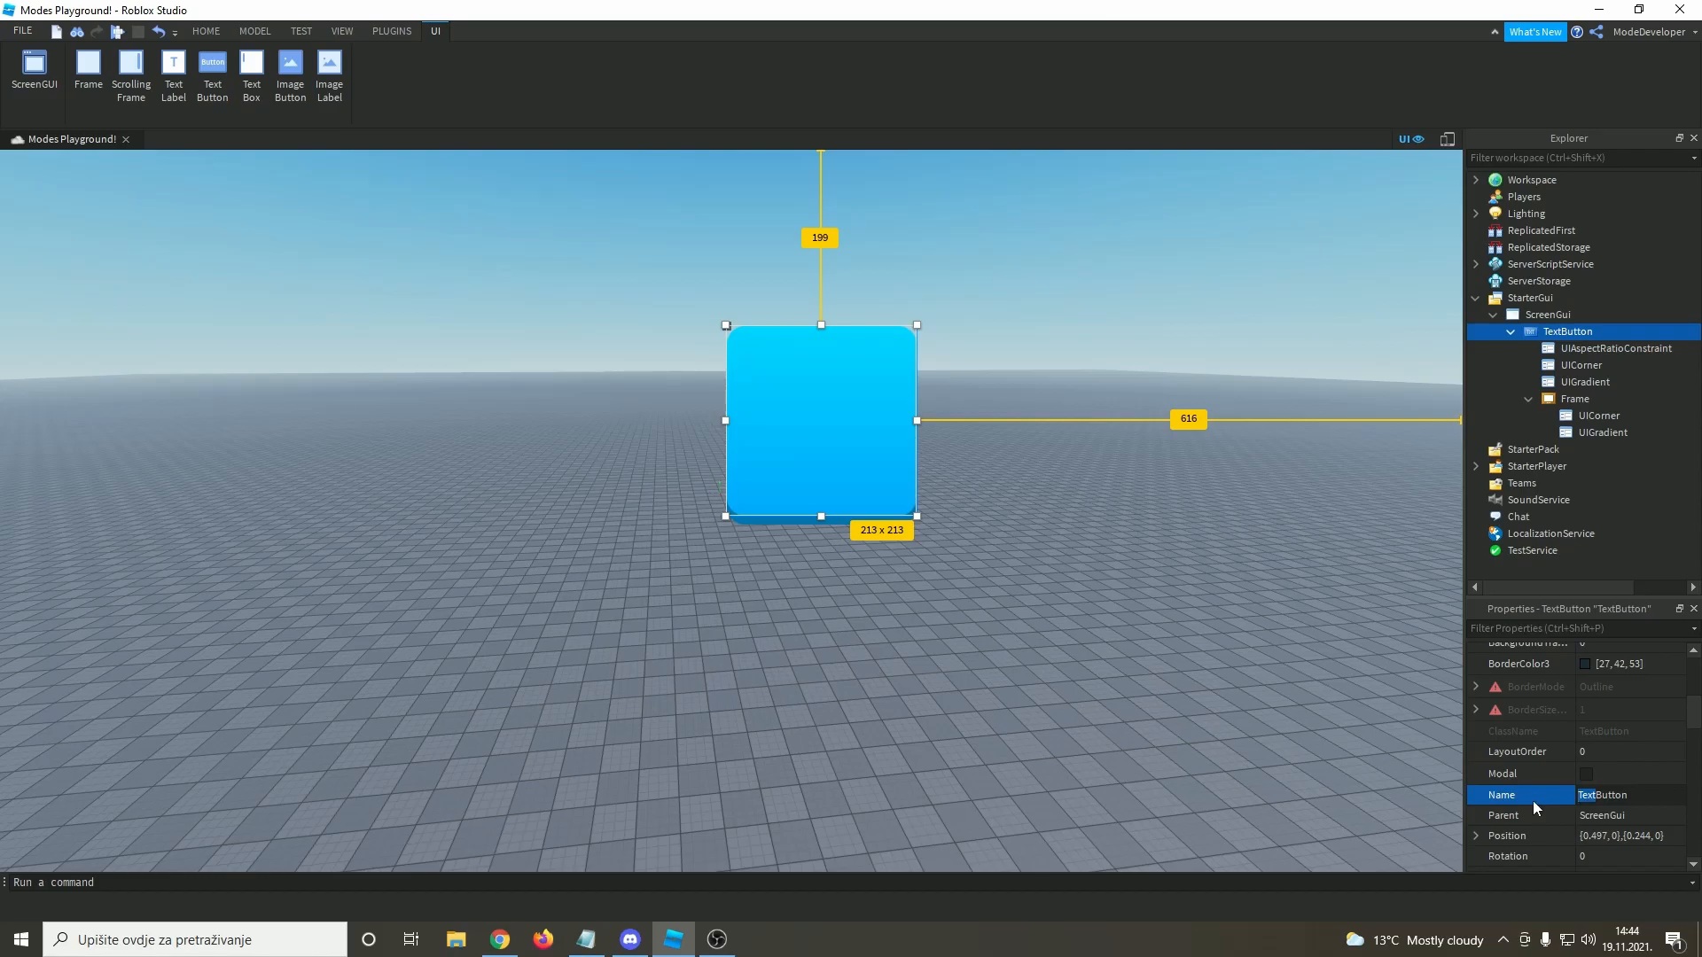
text(Codes)
key(Return)
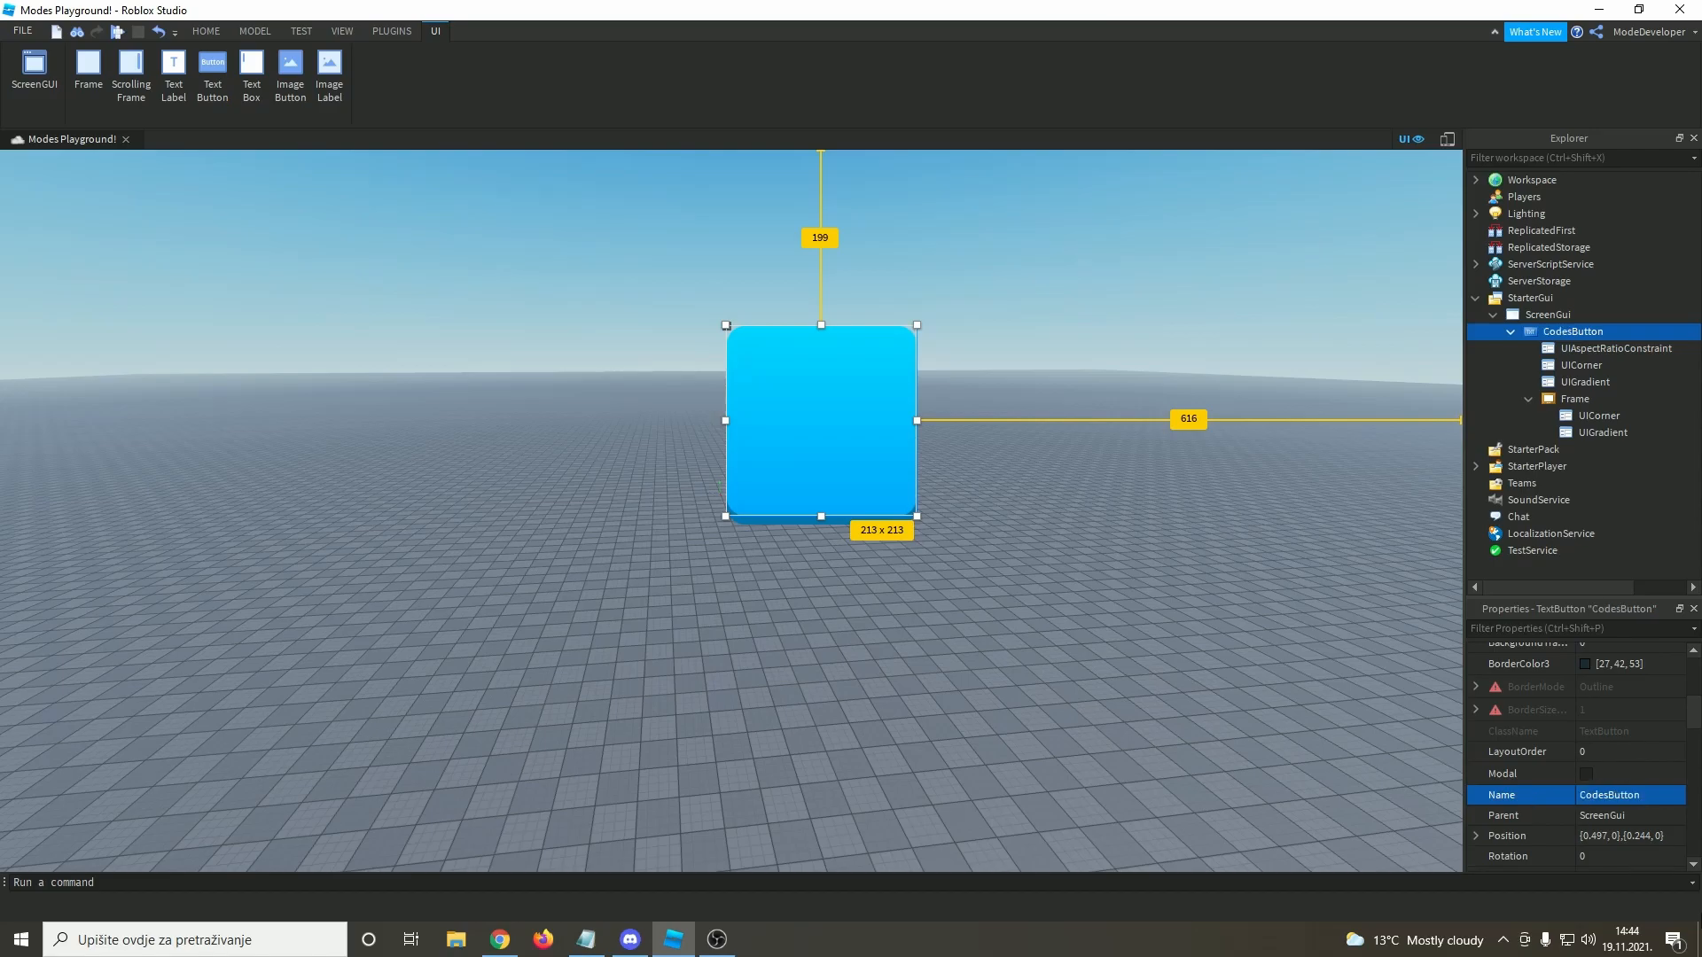
- Rename the Frame inside CodesButton as Shadow
click(1582, 399)
click(1609, 749)
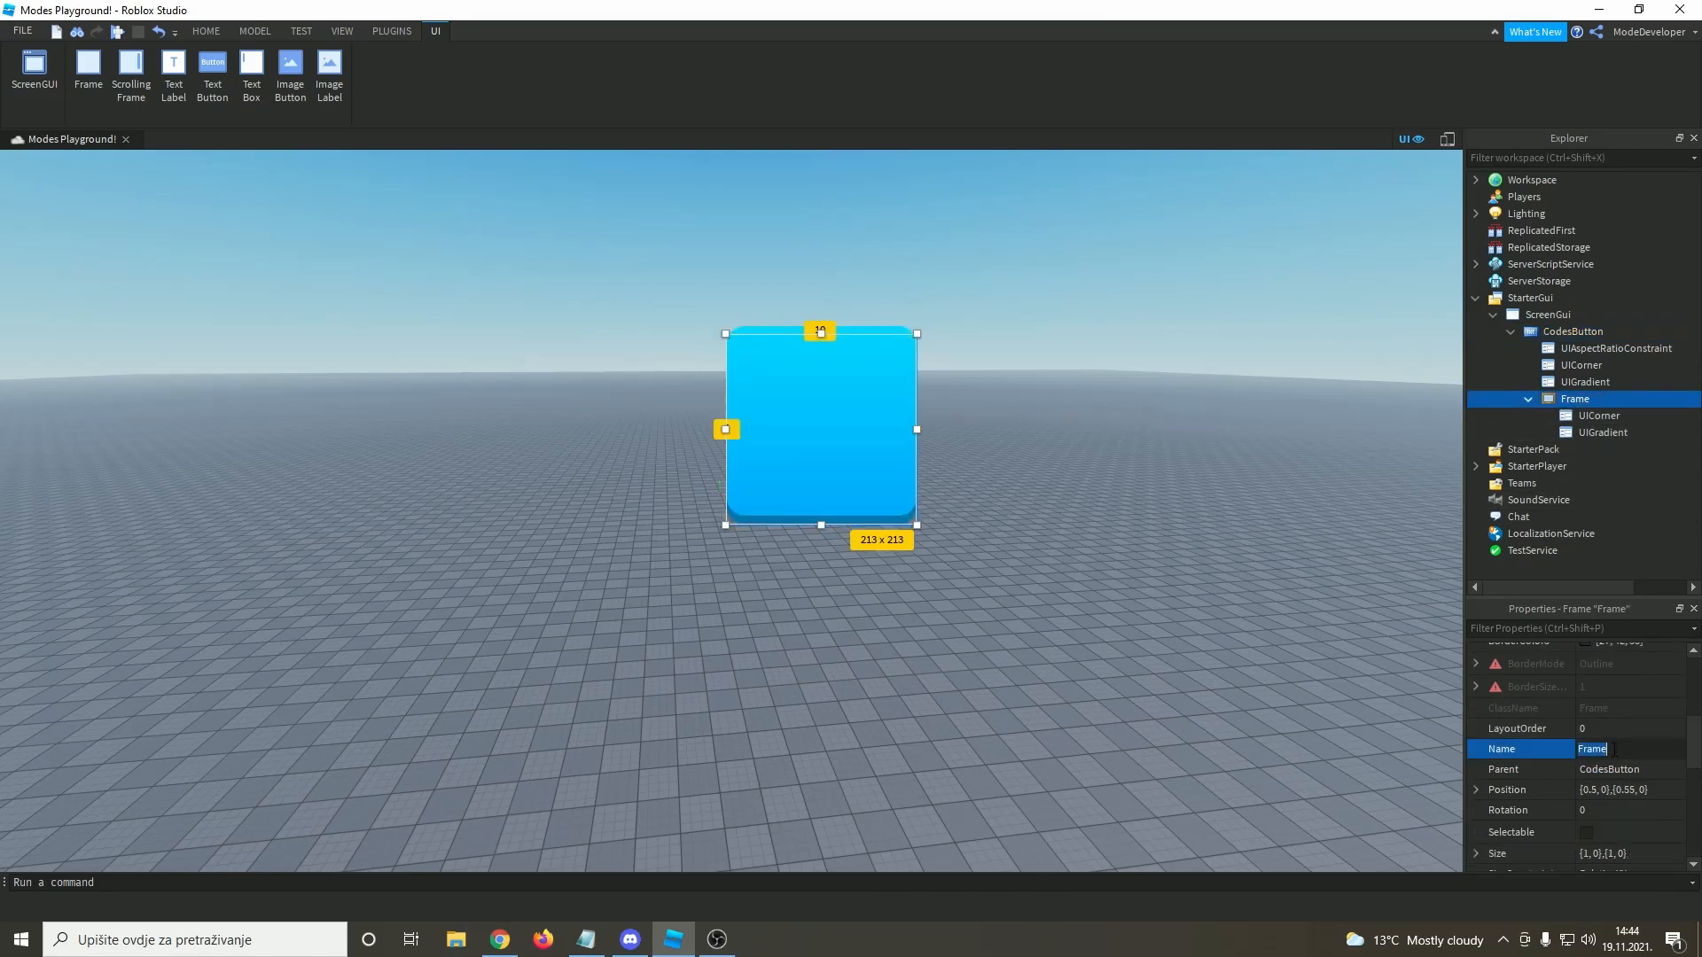
text(Shadow)
key(Return)
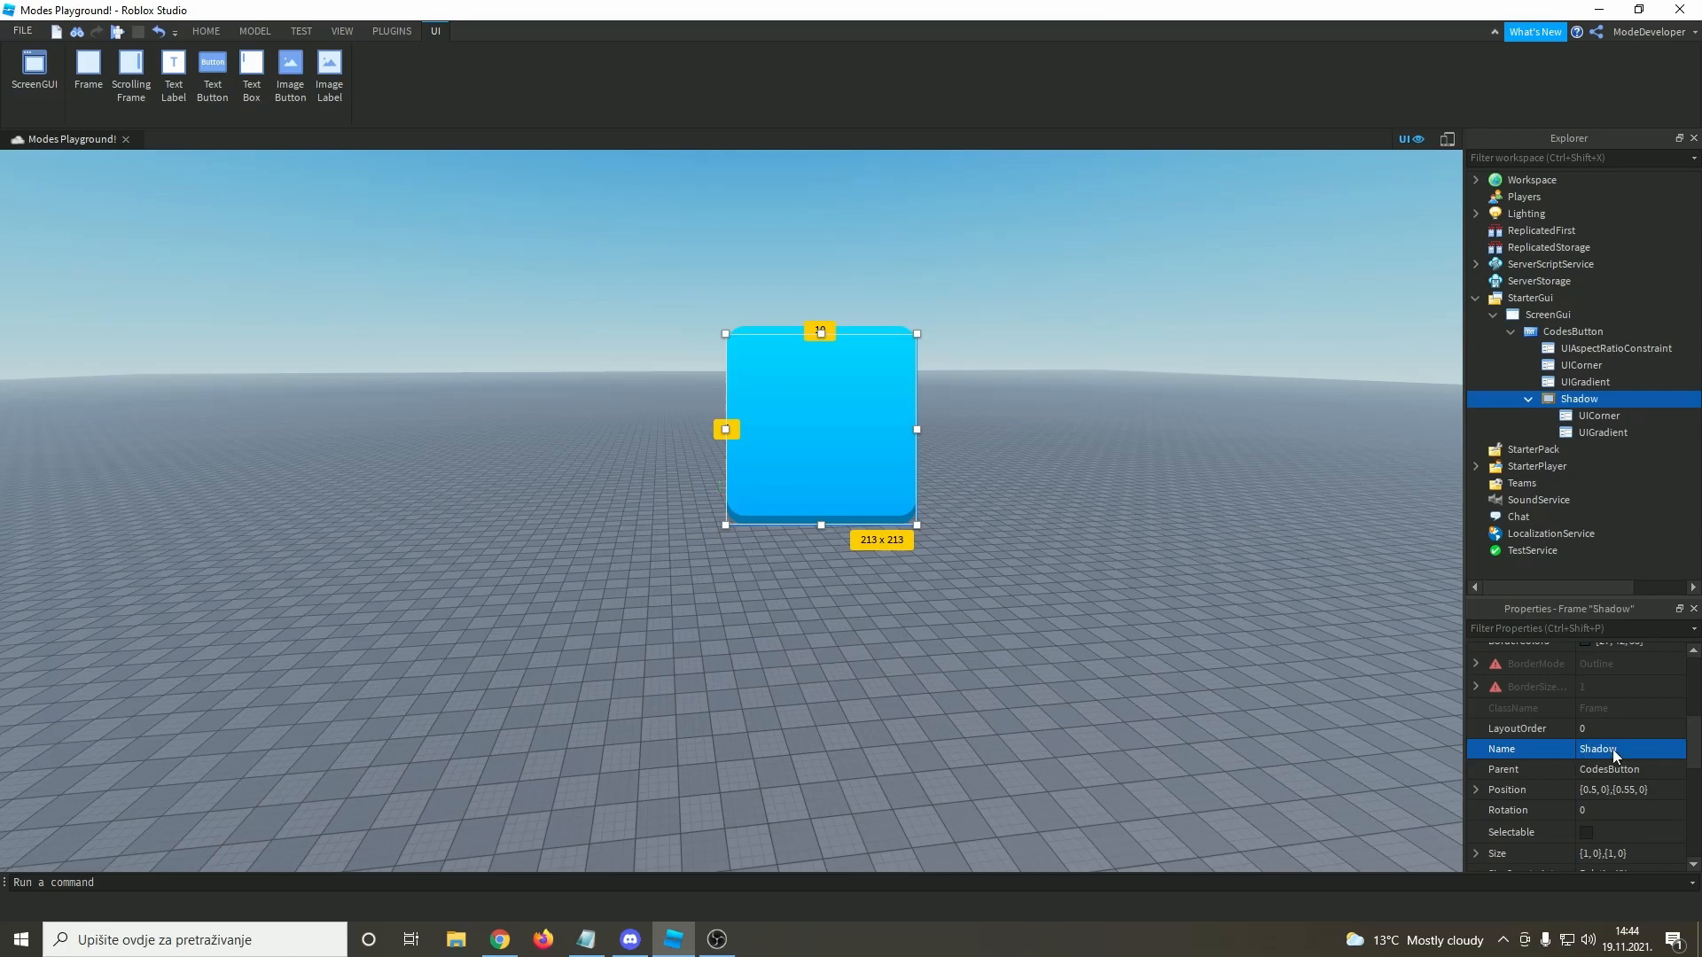
- Shrink CodesButton to about 110 x 110 and move it to the left edge of the game view, roughly halfway down
click(1562, 334)
drag(889, 425, 38, 510)
click(202, 431)
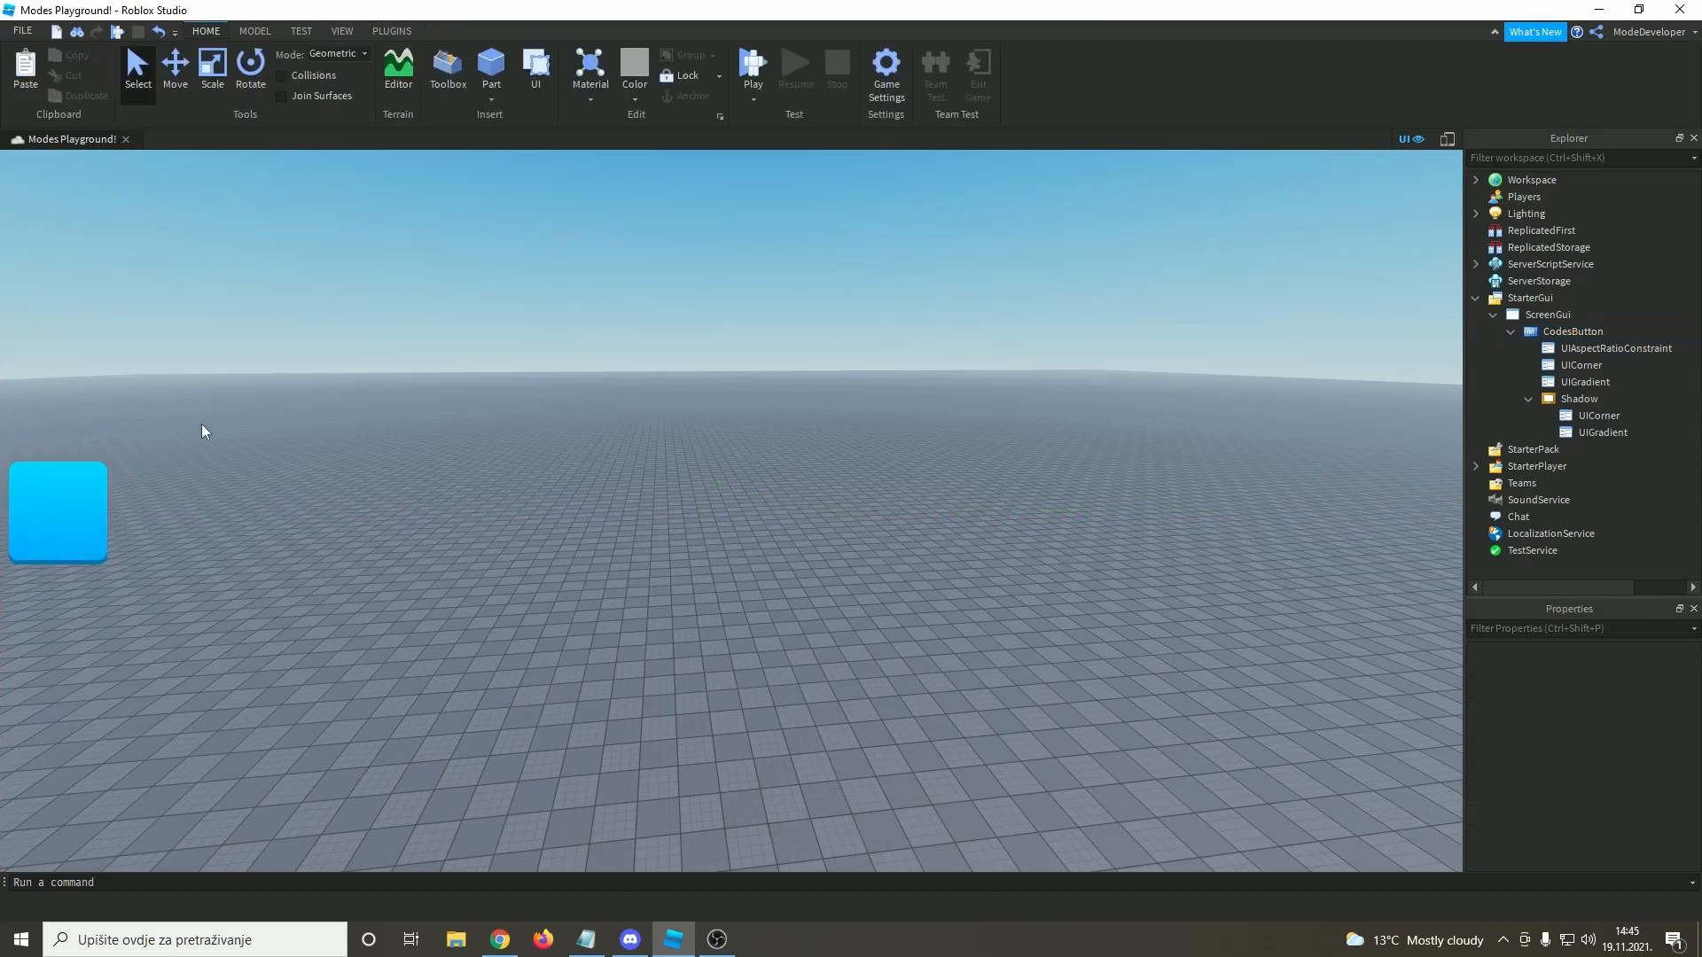
- Add a TextLabel inside CodesButton
click(1561, 331)
click(1615, 331)
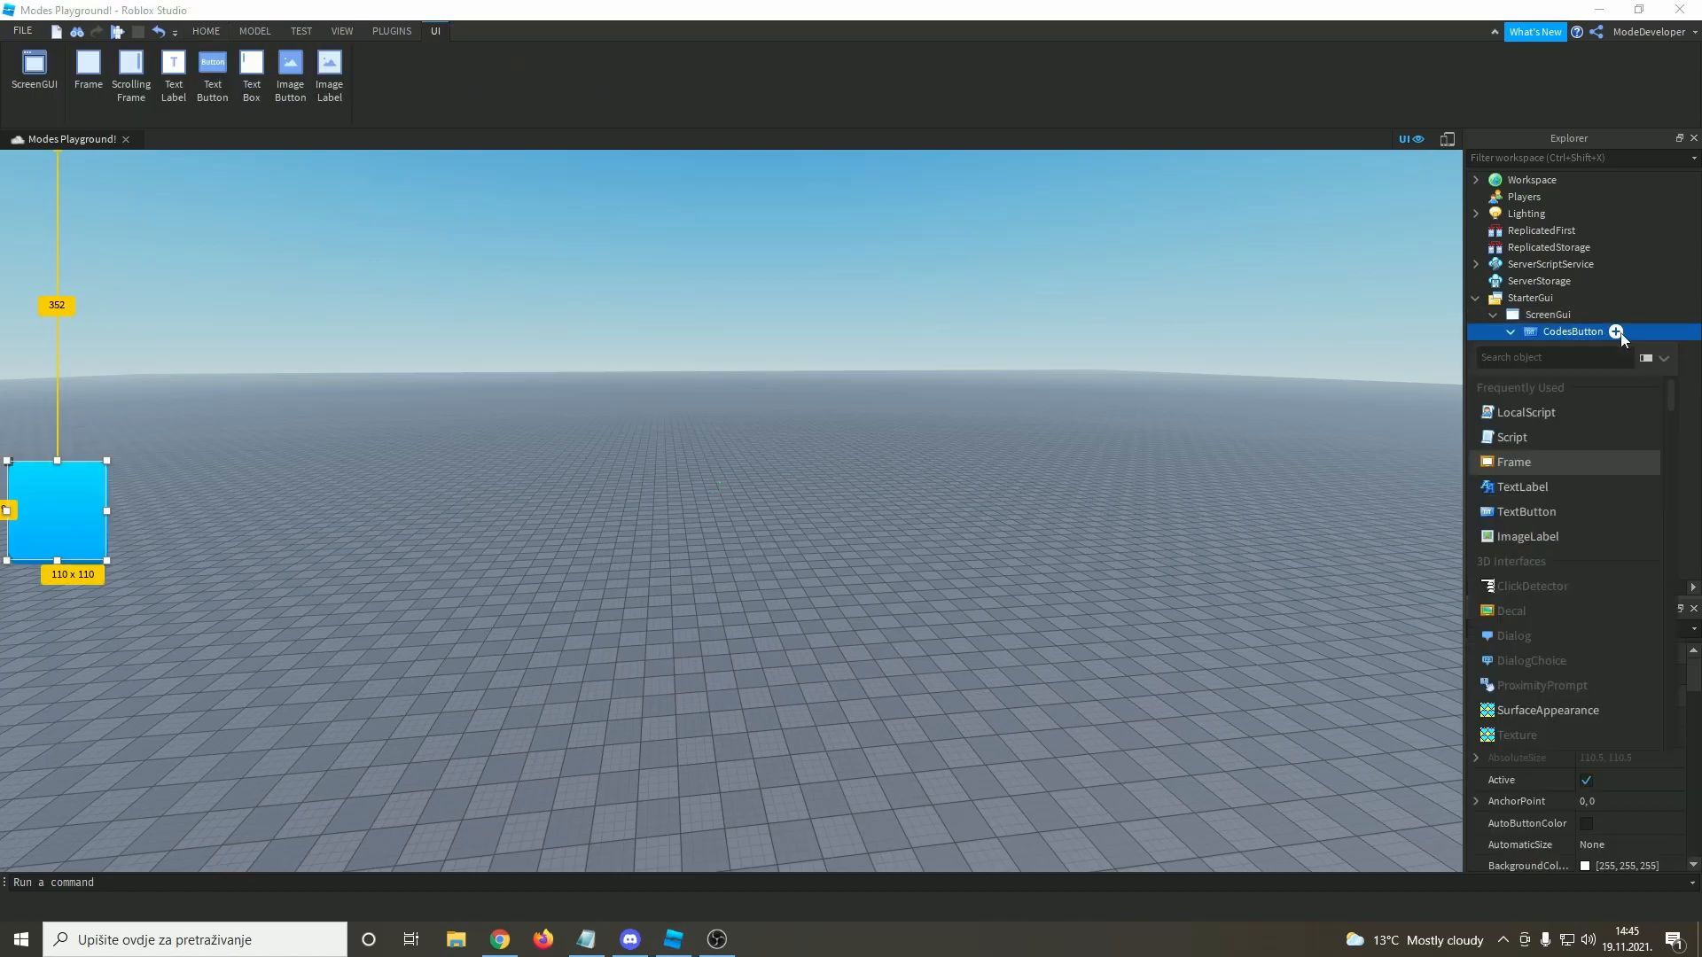
click(1578, 485)
click(1574, 445)
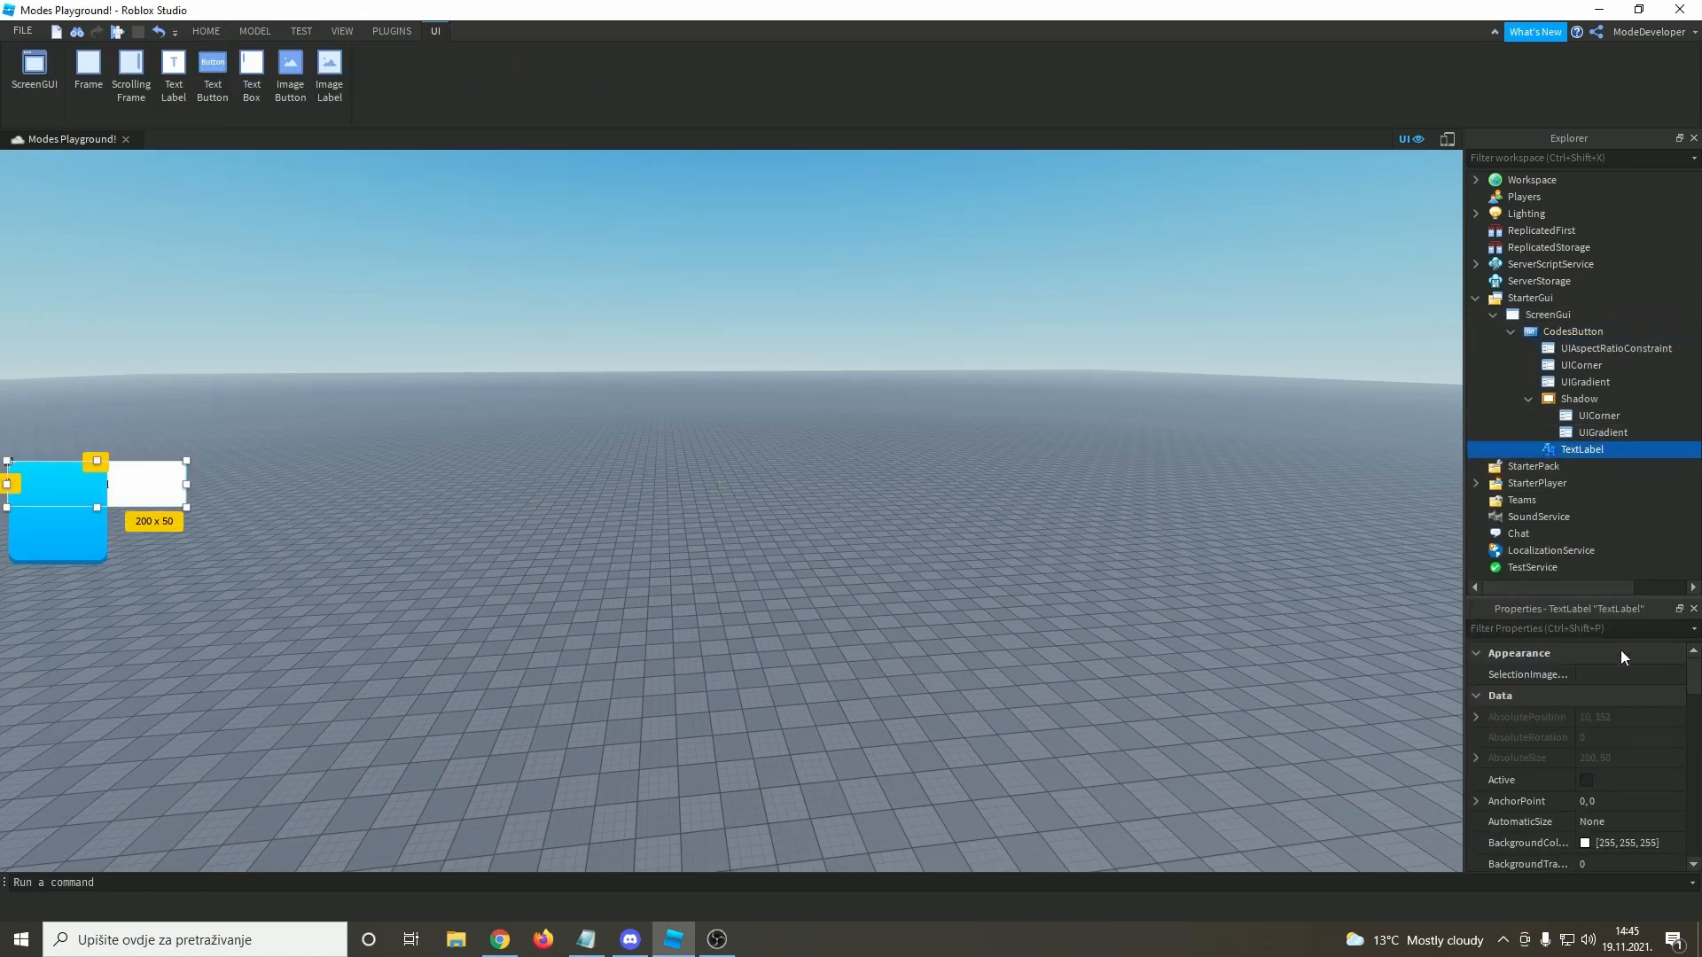
- Set the TextLabel's ZIndex to 3 so that it draws above the button
scroll(1640, 715, down, 10)
click(1620, 789)
text(2)
key(Return)
text(3)
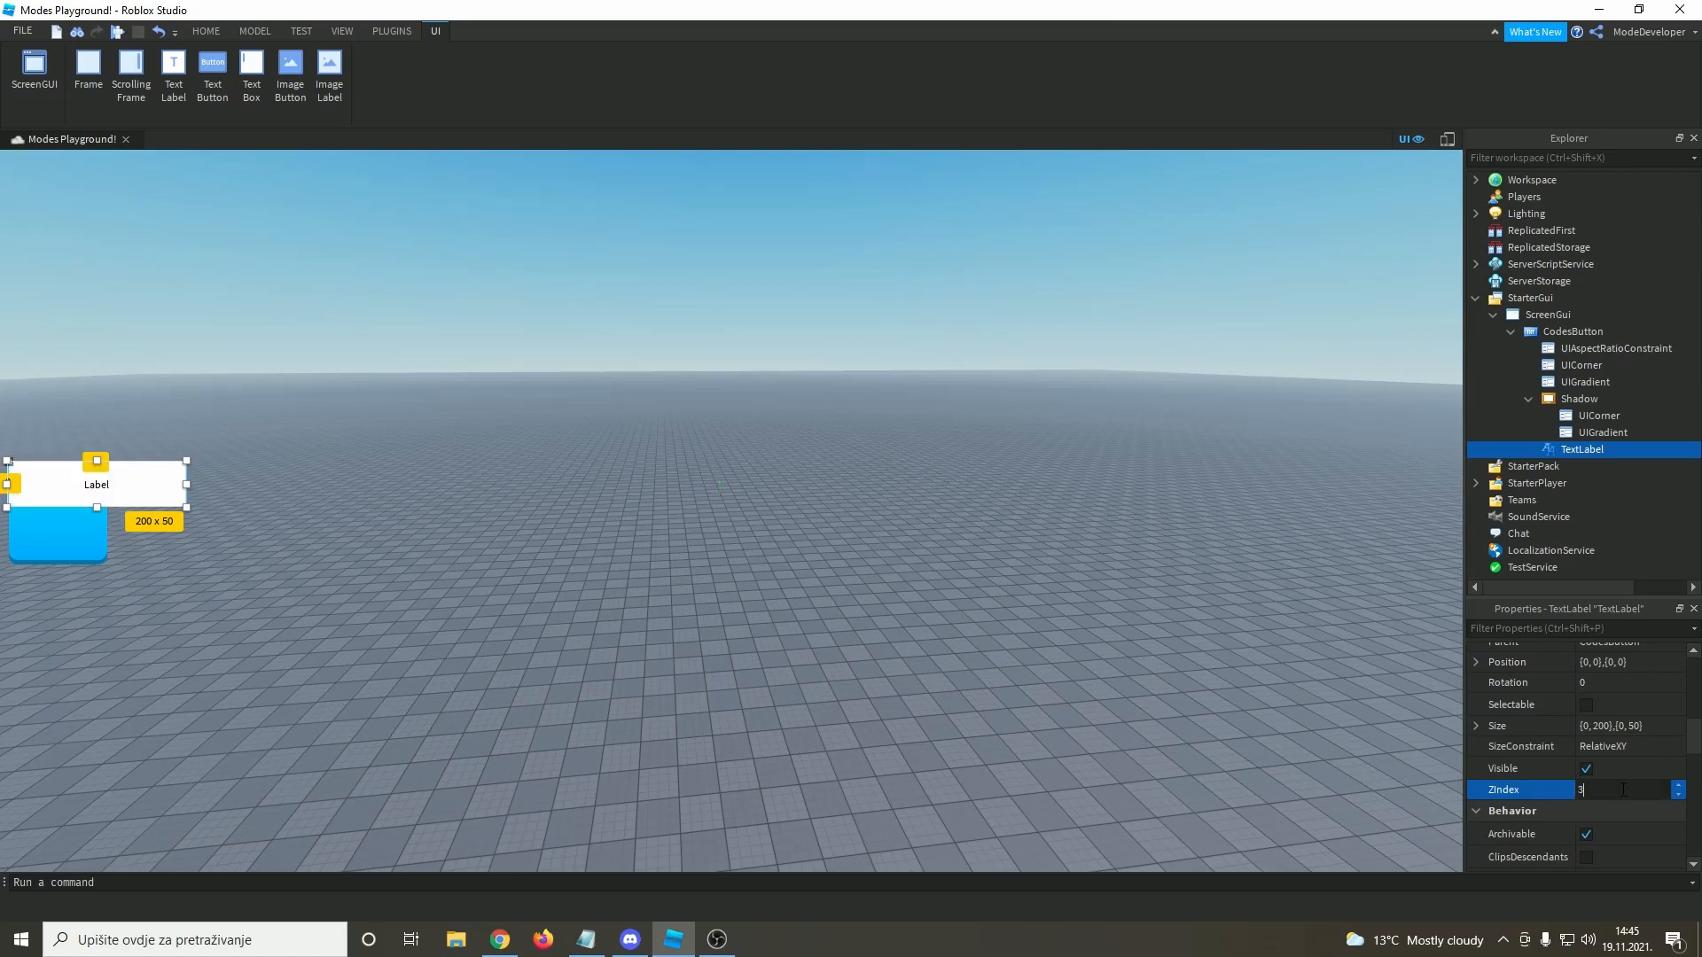
- Set both pixel offsets in the TextLabel's Size to 0
click(1615, 726)
click(1614, 727)
key(BackSpace)
key(BackSpace)
key(BackSpace)
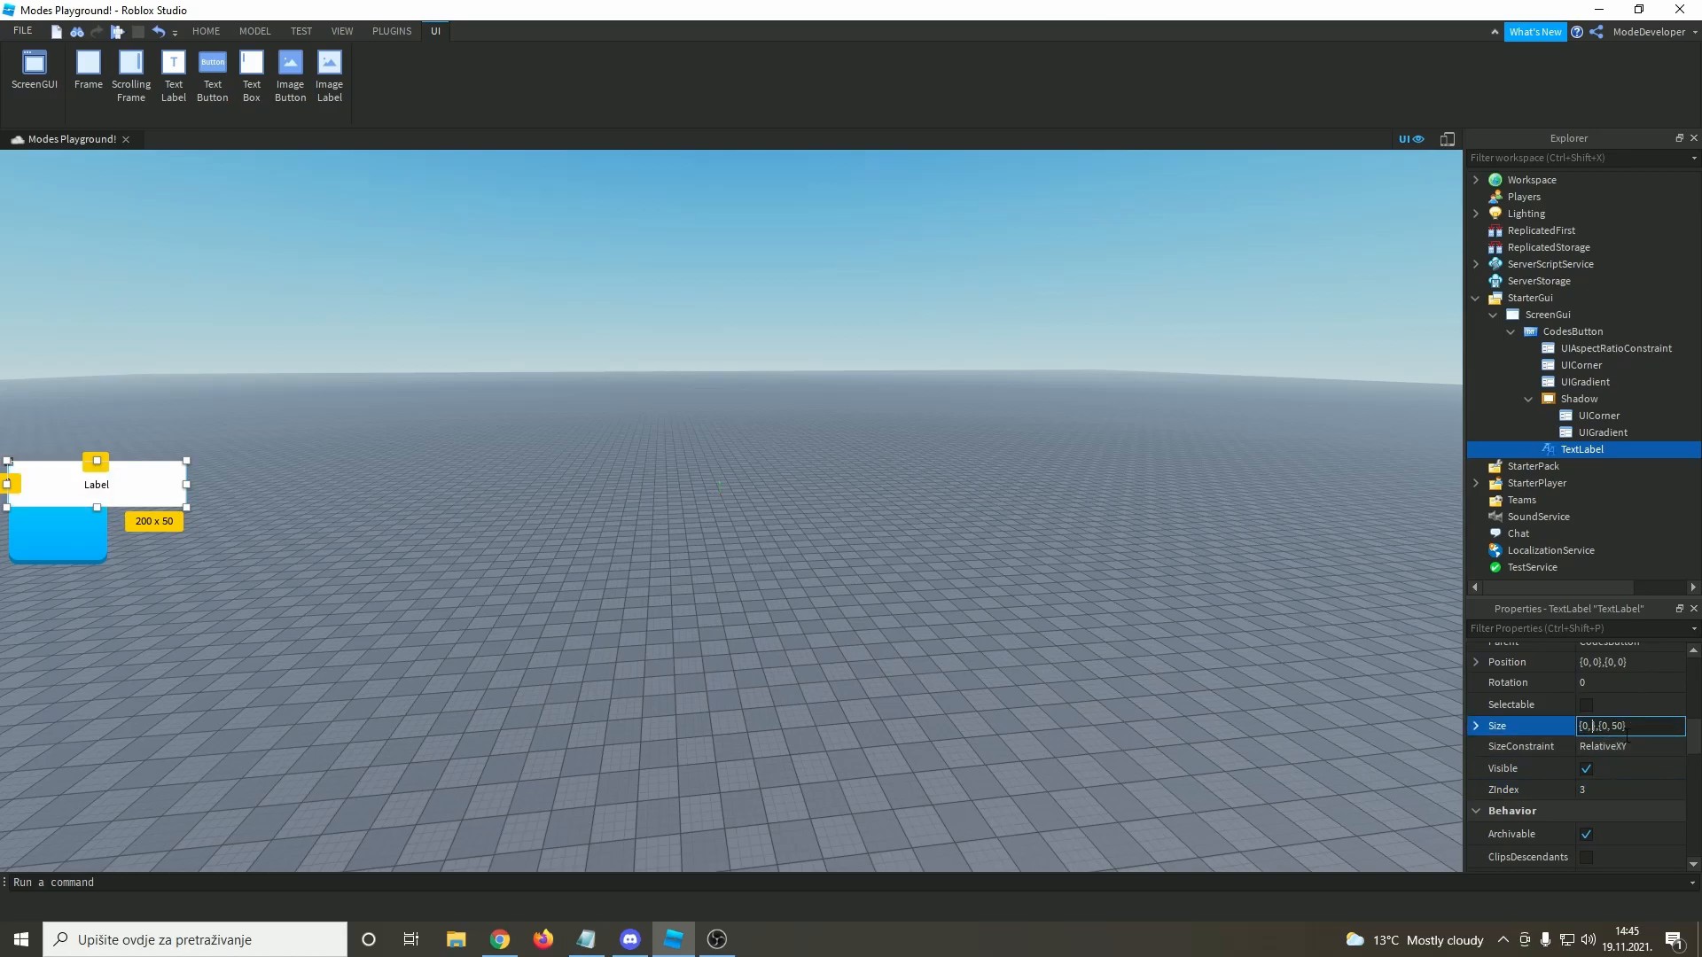
text(0)
key(Return)
click(1614, 727)
double_click(1619, 727)
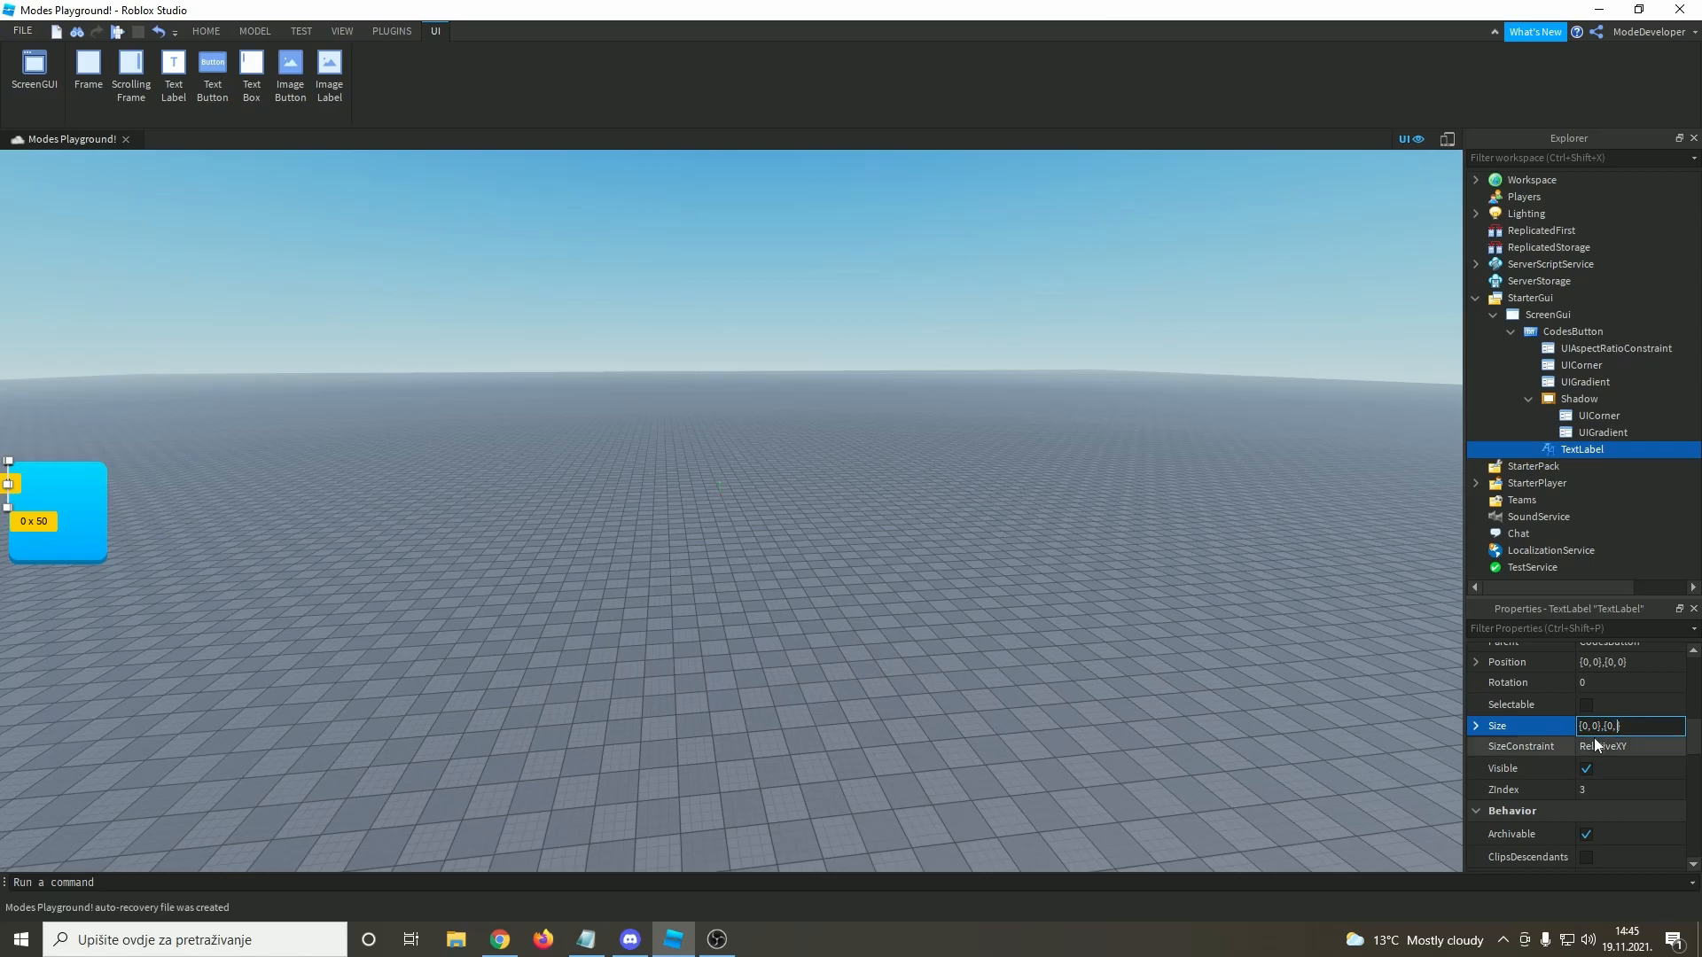
text(0)
key(Return)
- Set the TextLabel's Size to {1, 0},{1, 0} so that it fills the button
click(1582, 731)
double_click(1584, 727)
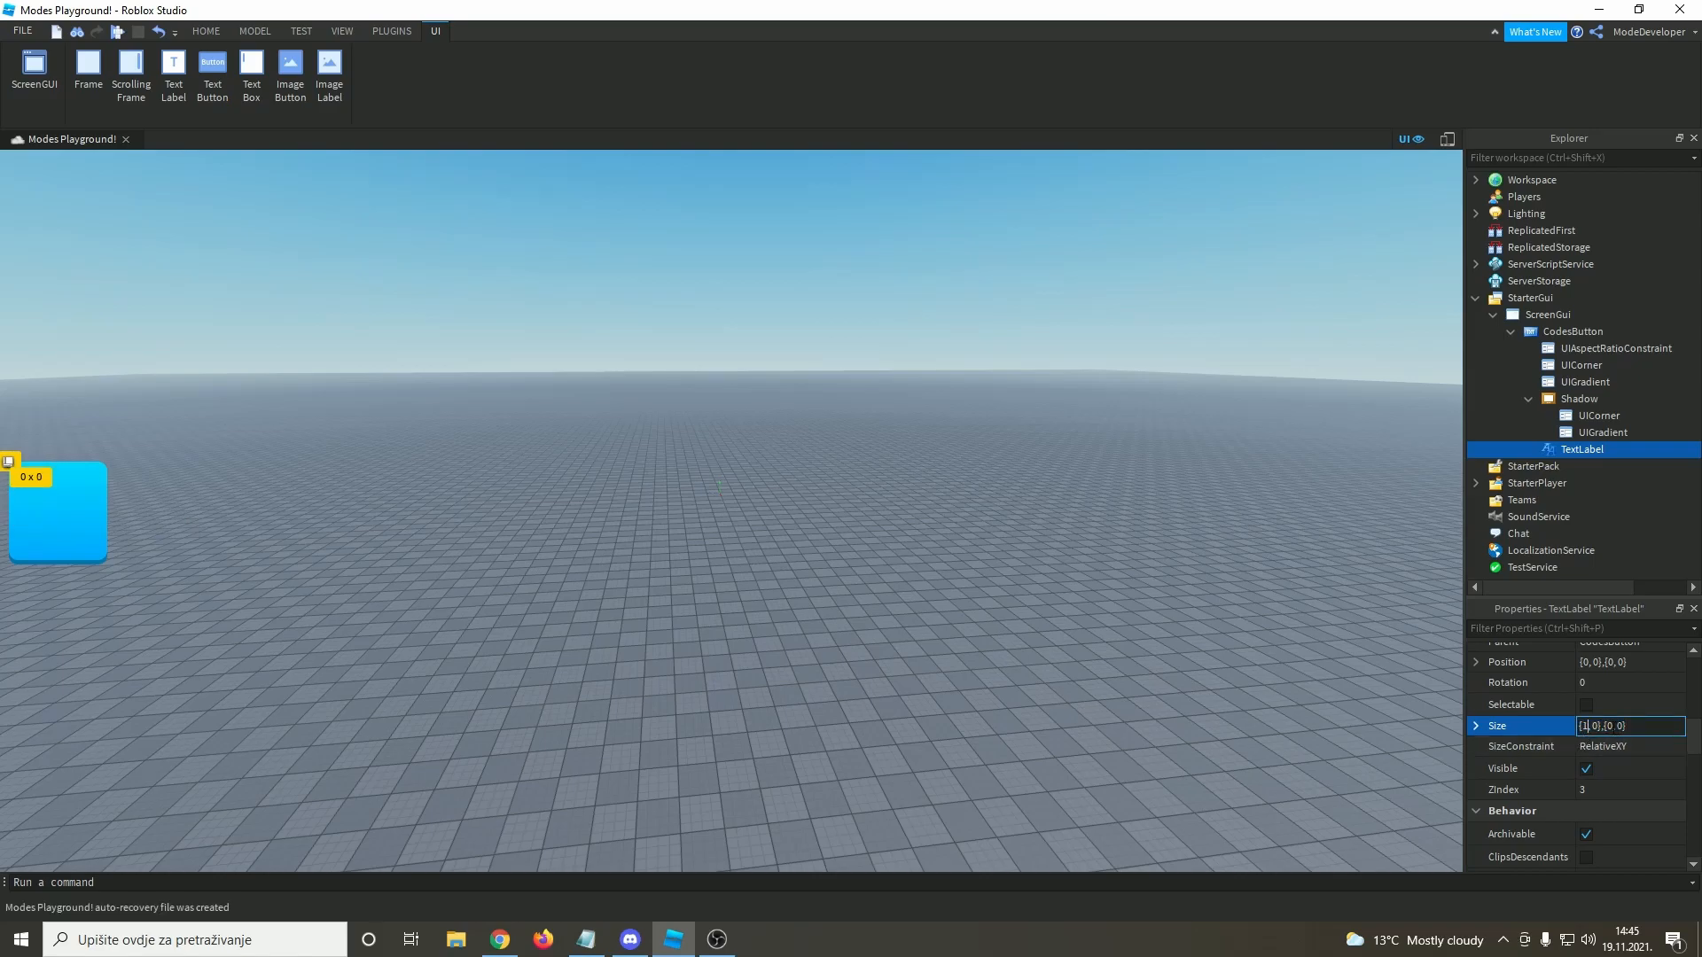
double_click(1608, 727)
text(1)
key(Return)
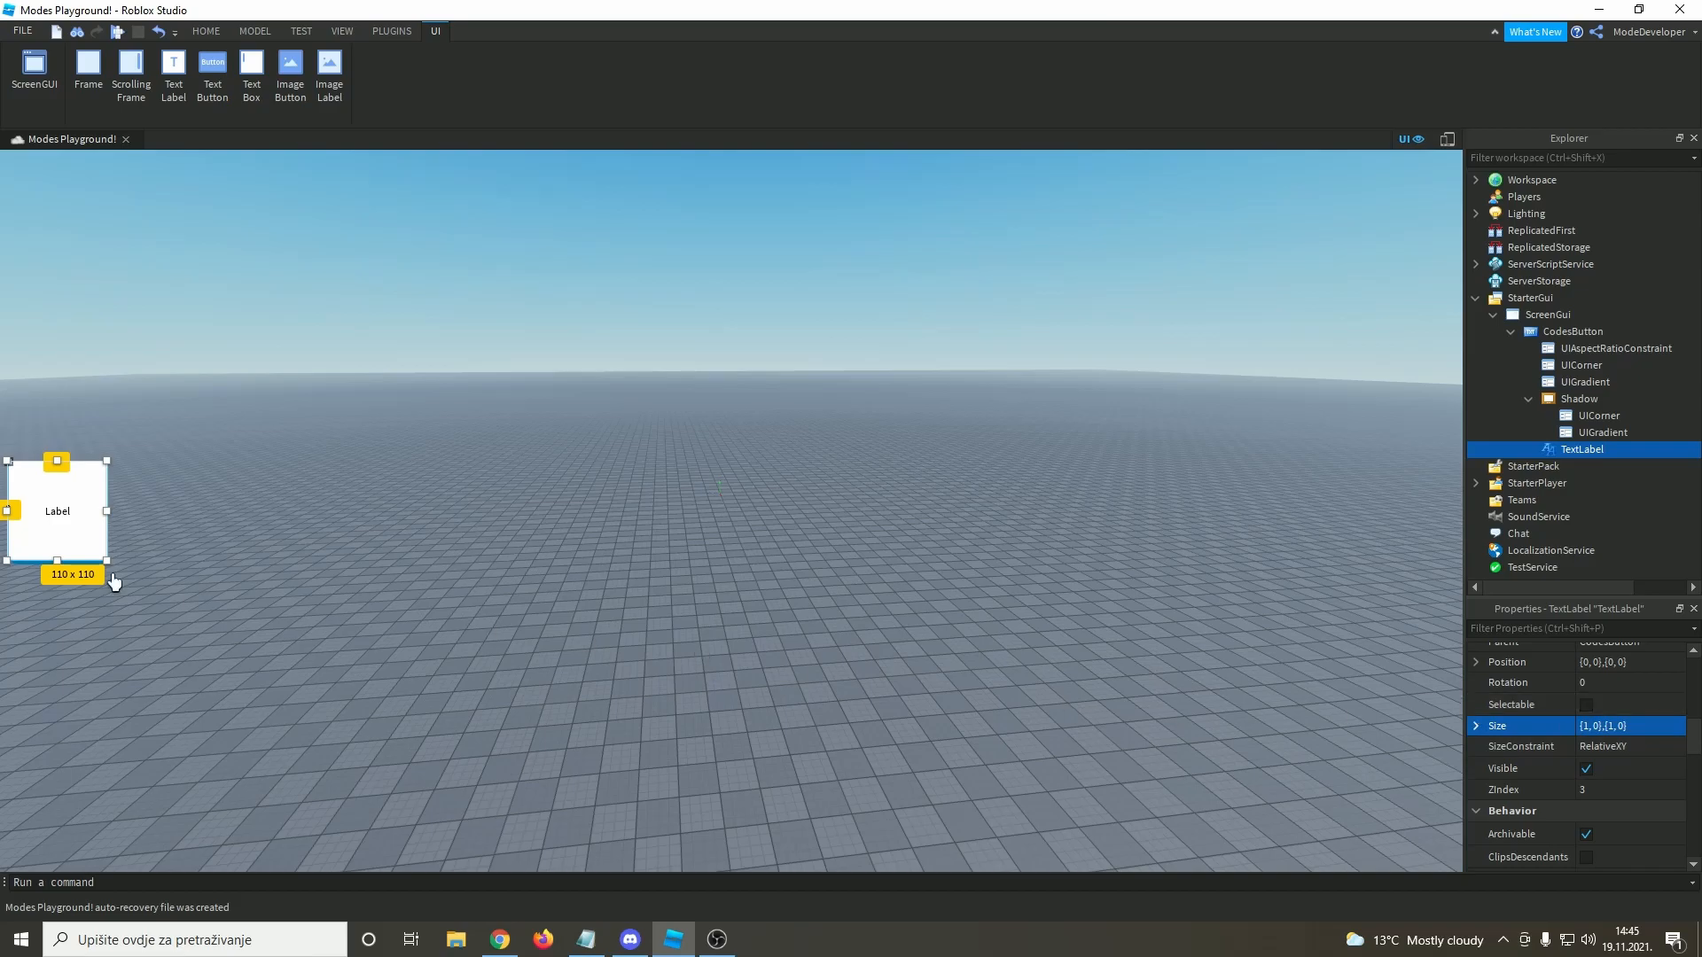
- Make the TextLabel's background fully transparent with a BackgroundTransparency of 1
scroll(1601, 735, up, 5)
double_click(1592, 742)
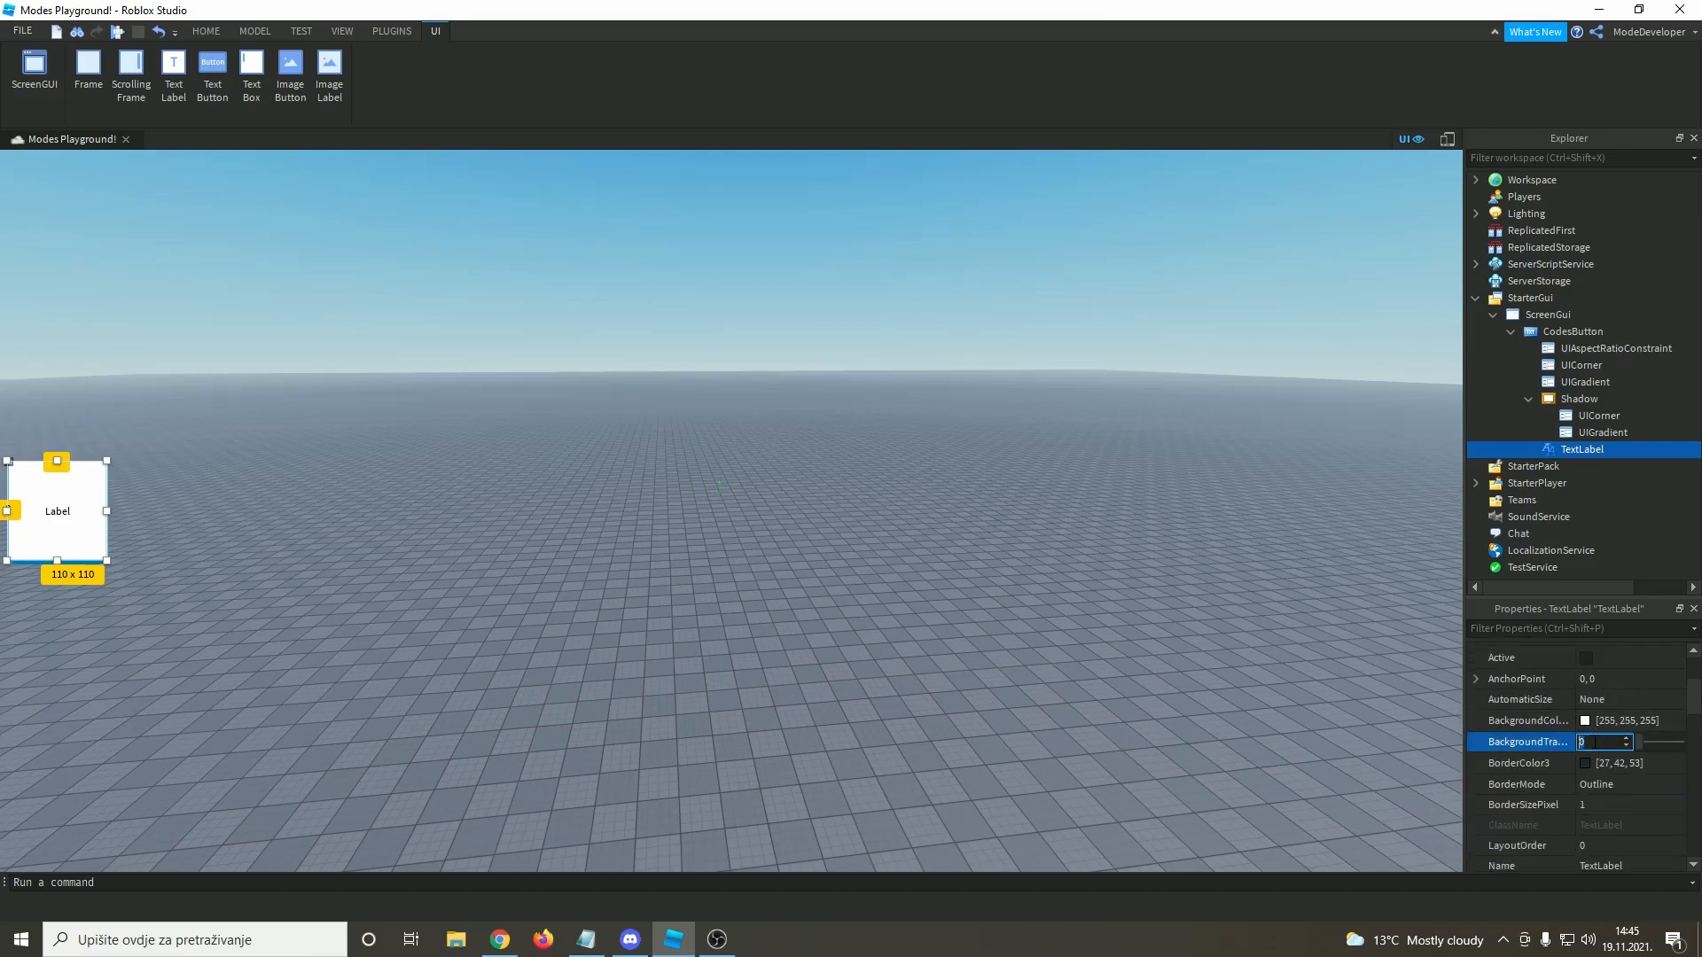
text(1)
- Try the SourceSansBold and GothamBold fonts on the TextLabel and settle on GothamBlack
scroll(1649, 722, down, 10)
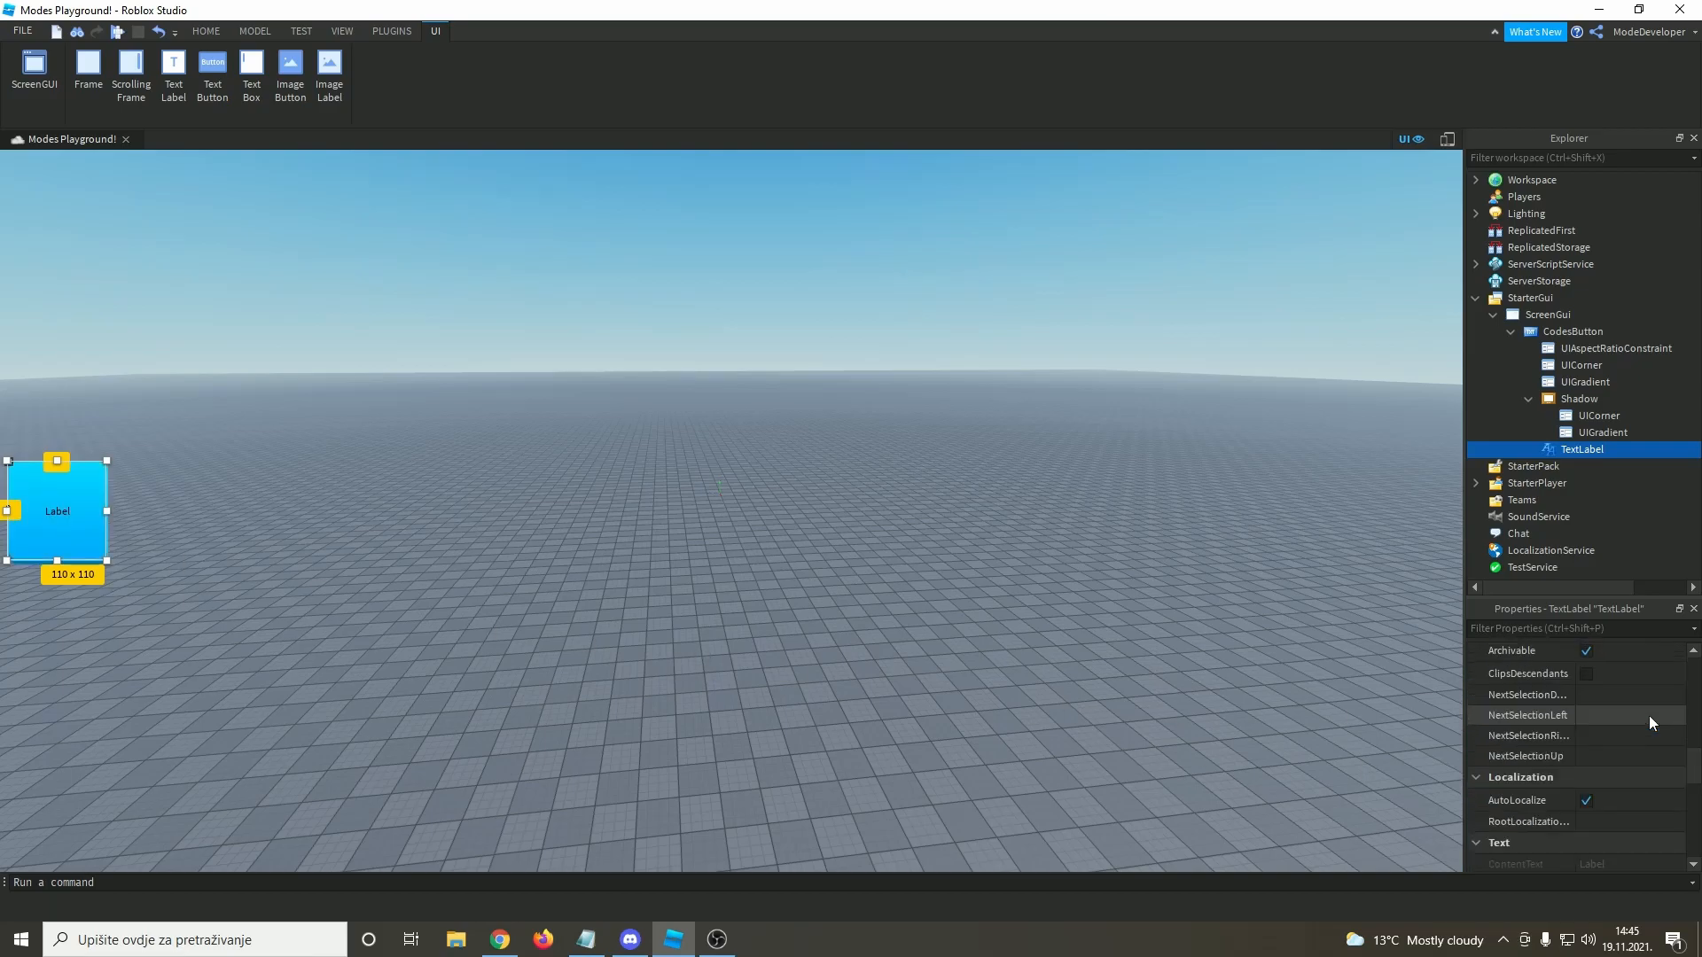
scroll(1634, 730, up, 3)
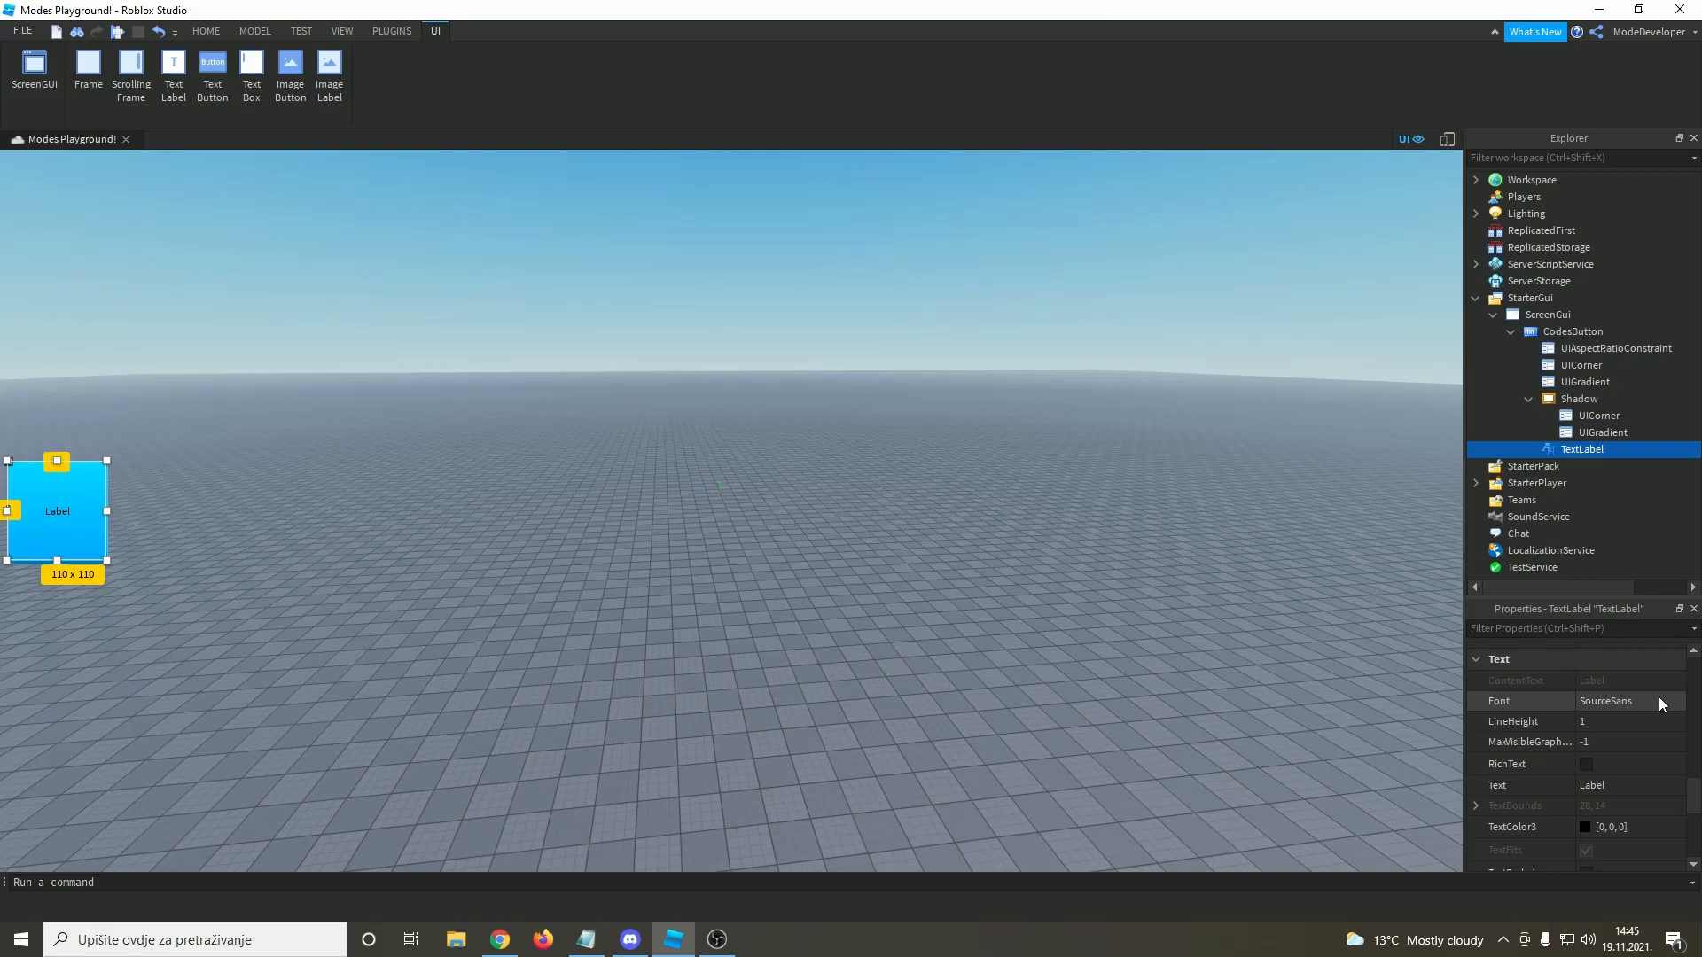
click(1657, 700)
click(1658, 700)
scroll(1663, 757, down, 1)
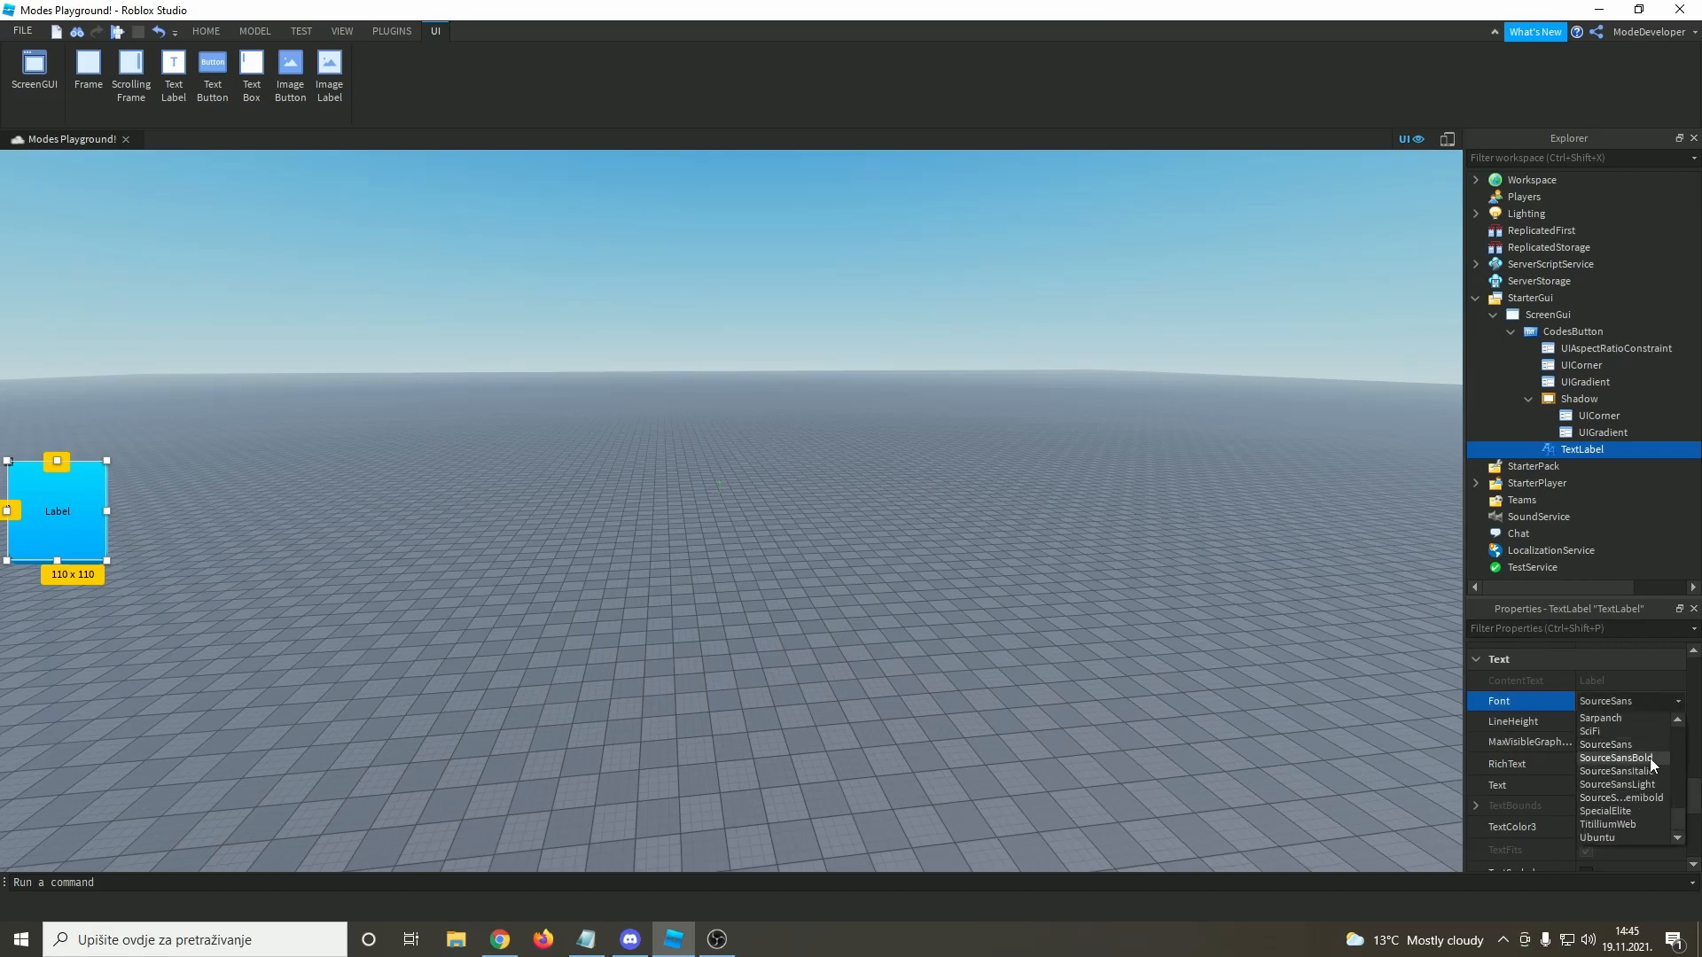
click(1650, 758)
click(1641, 704)
scroll(1651, 775, up, 10)
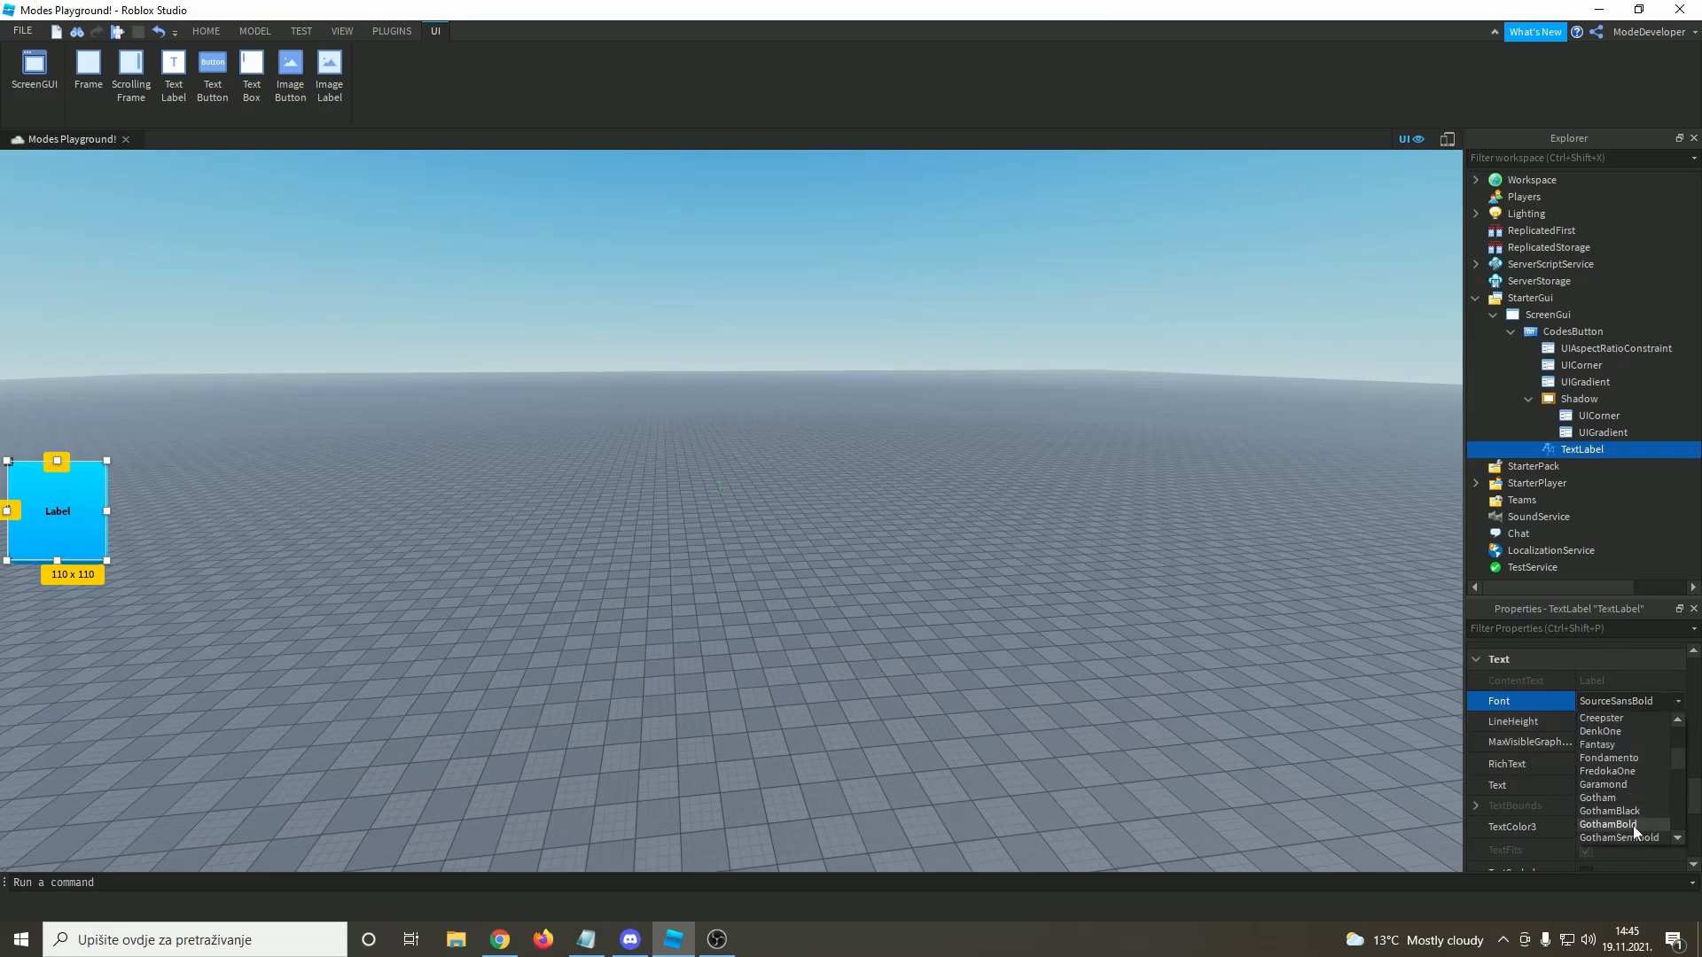
click(1633, 827)
click(1616, 701)
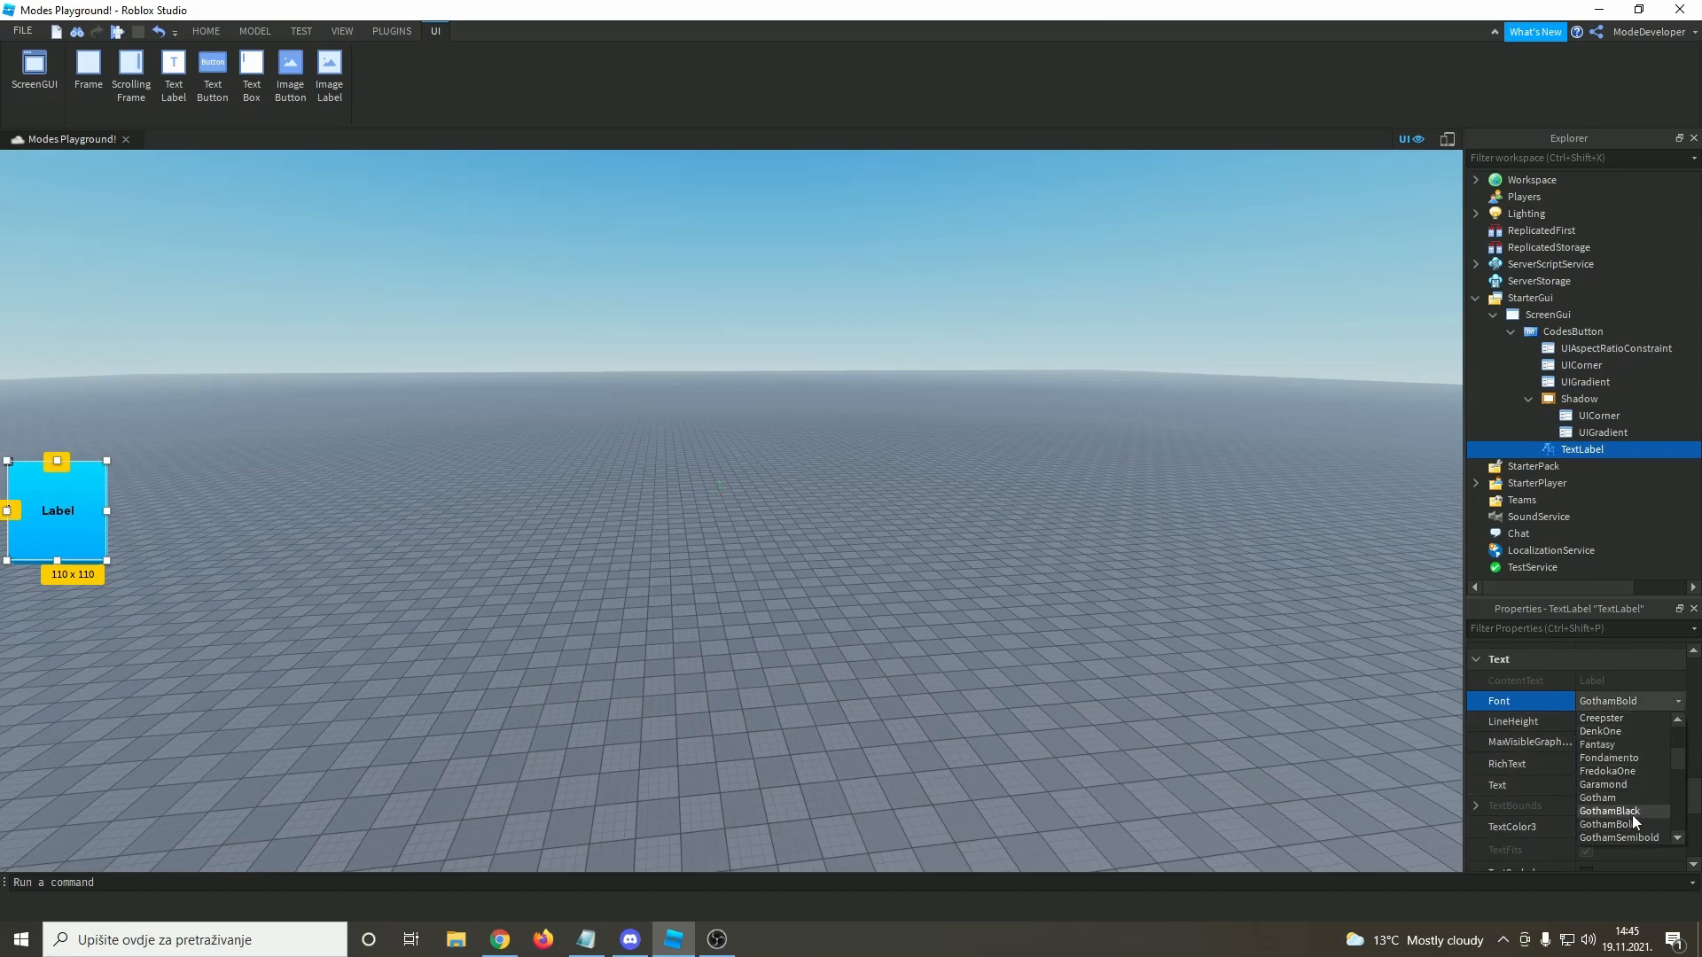
click(1631, 812)
- Set the TextLabel's text colour to white 255, 255, 255
scroll(1631, 815, down, 1)
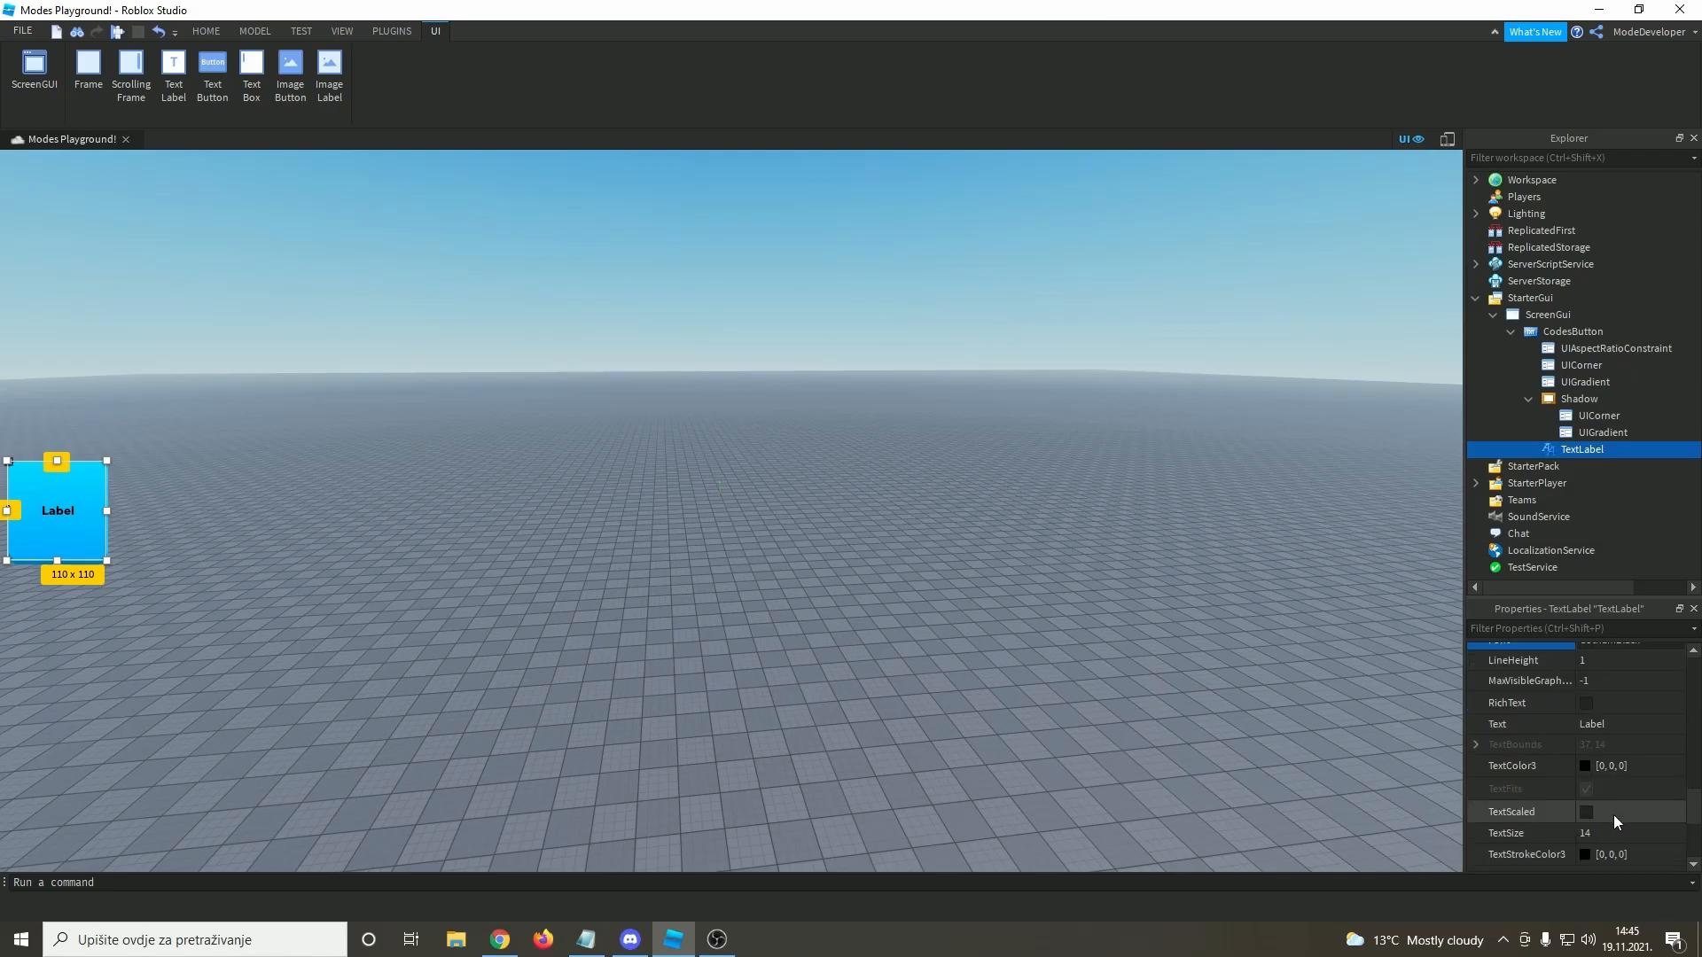
click(1585, 764)
click(814, 444)
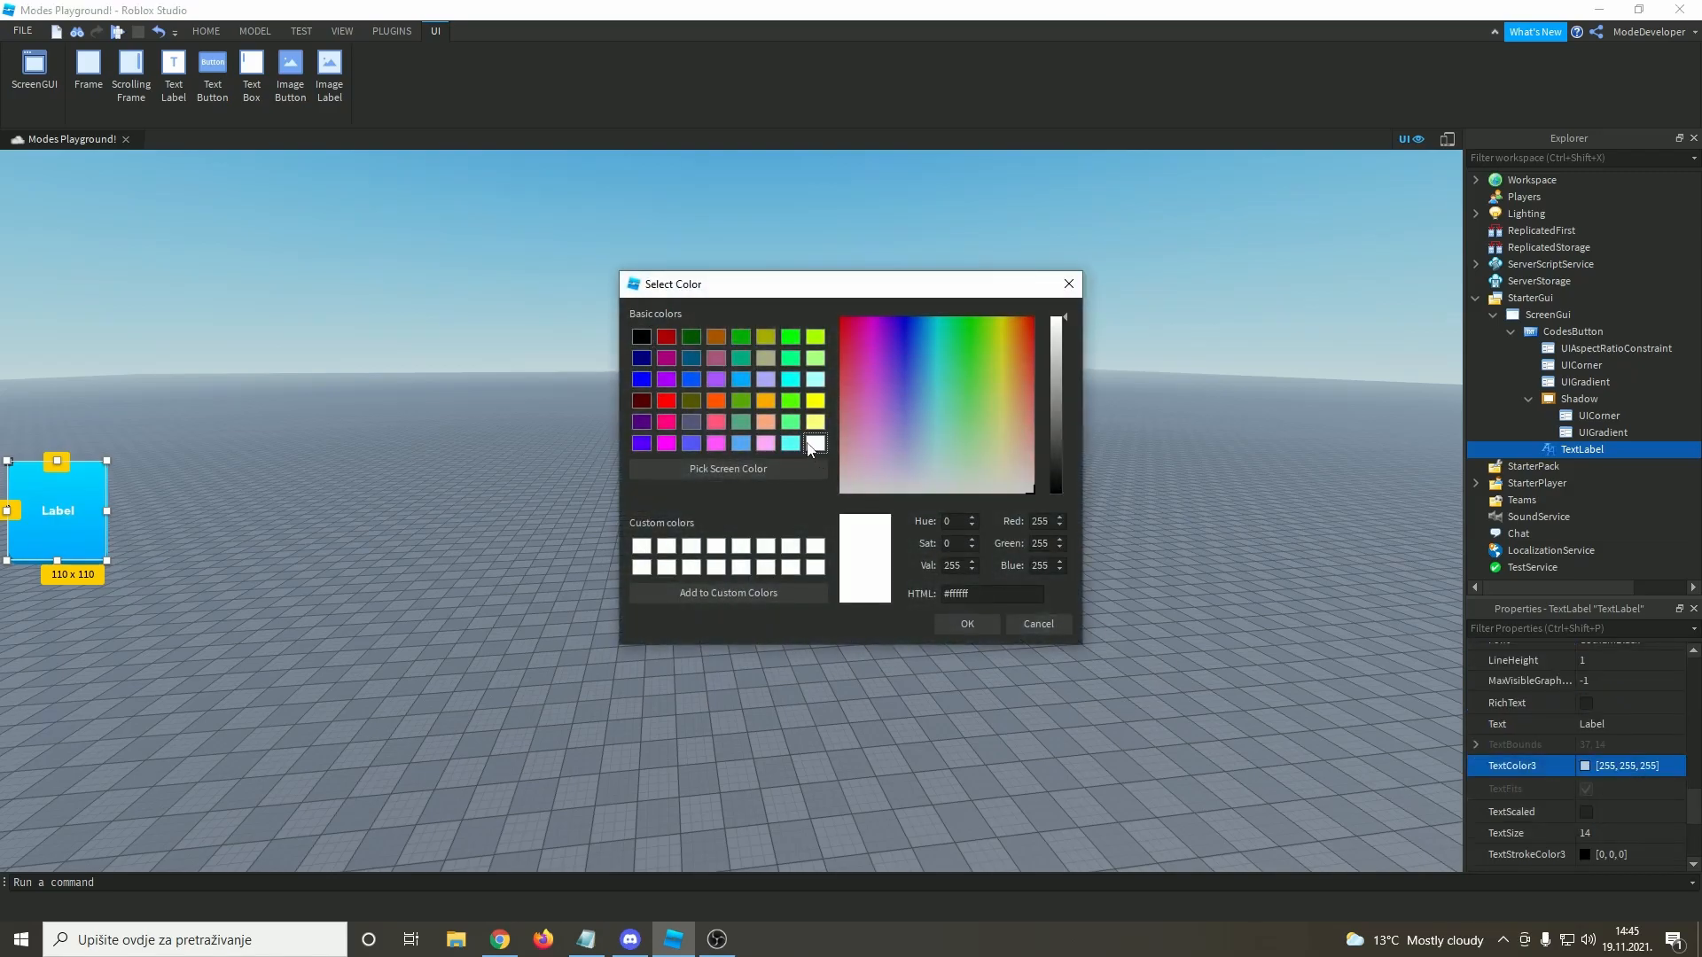
click(939, 624)
- Give the TextLabel's text a faint outline by setting its TextStrokeTransparency to 0.7
scroll(1596, 803, down, 3)
click(1606, 694)
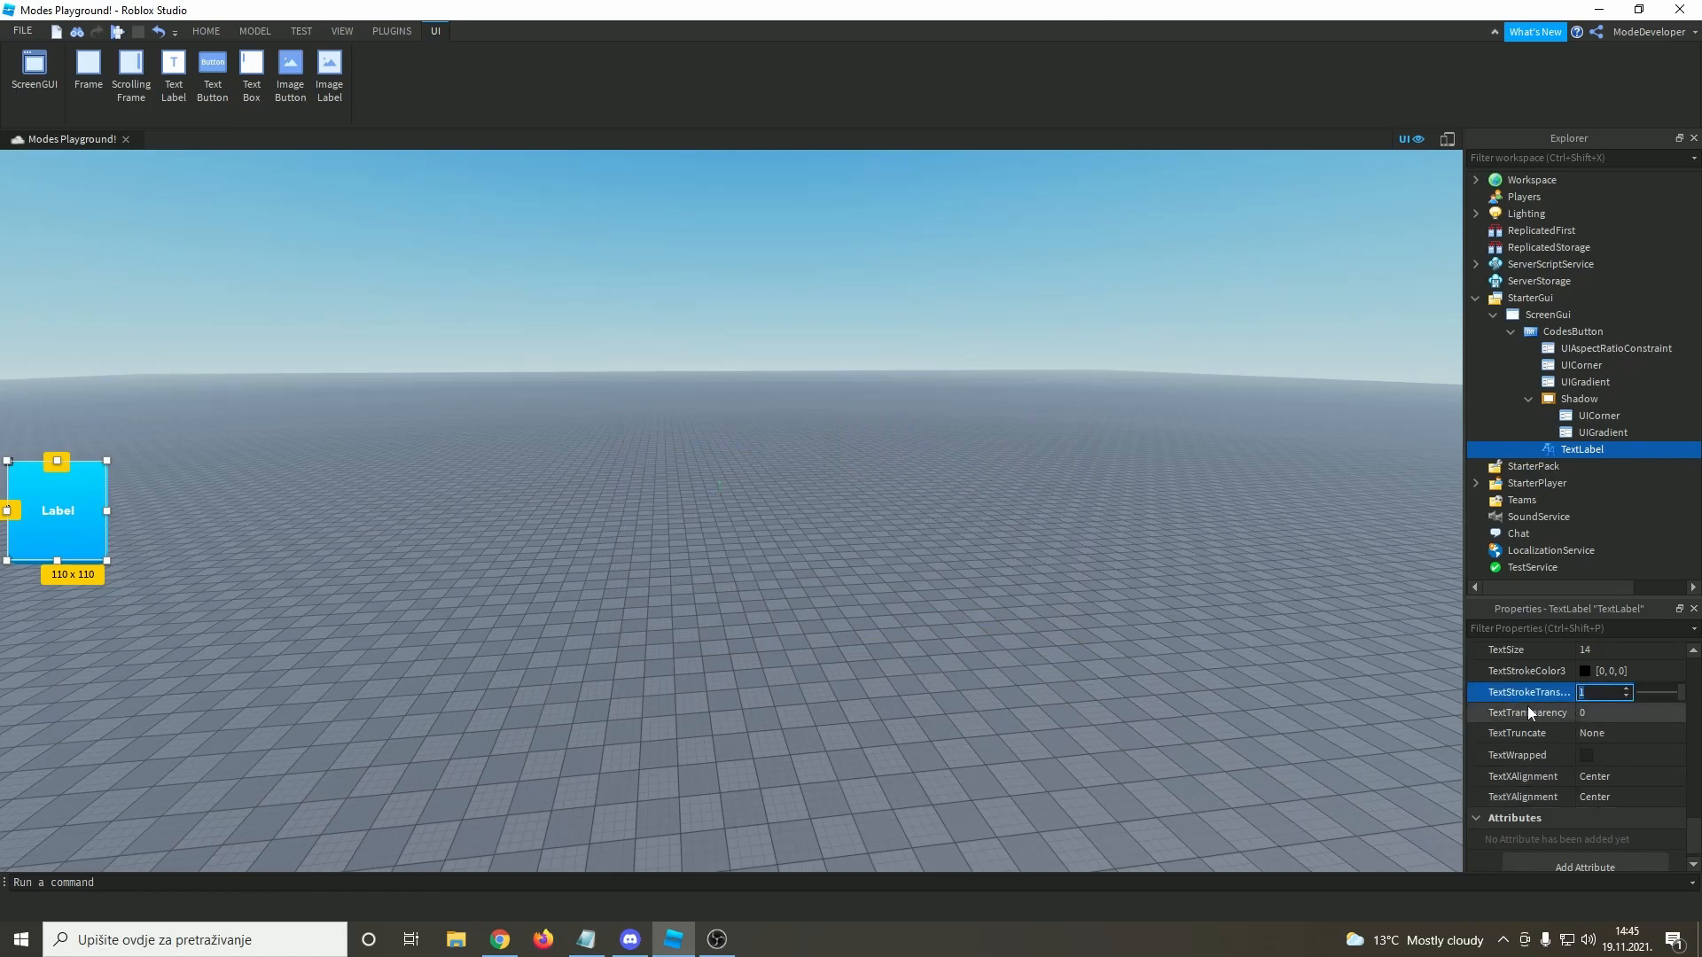
text(0.7)
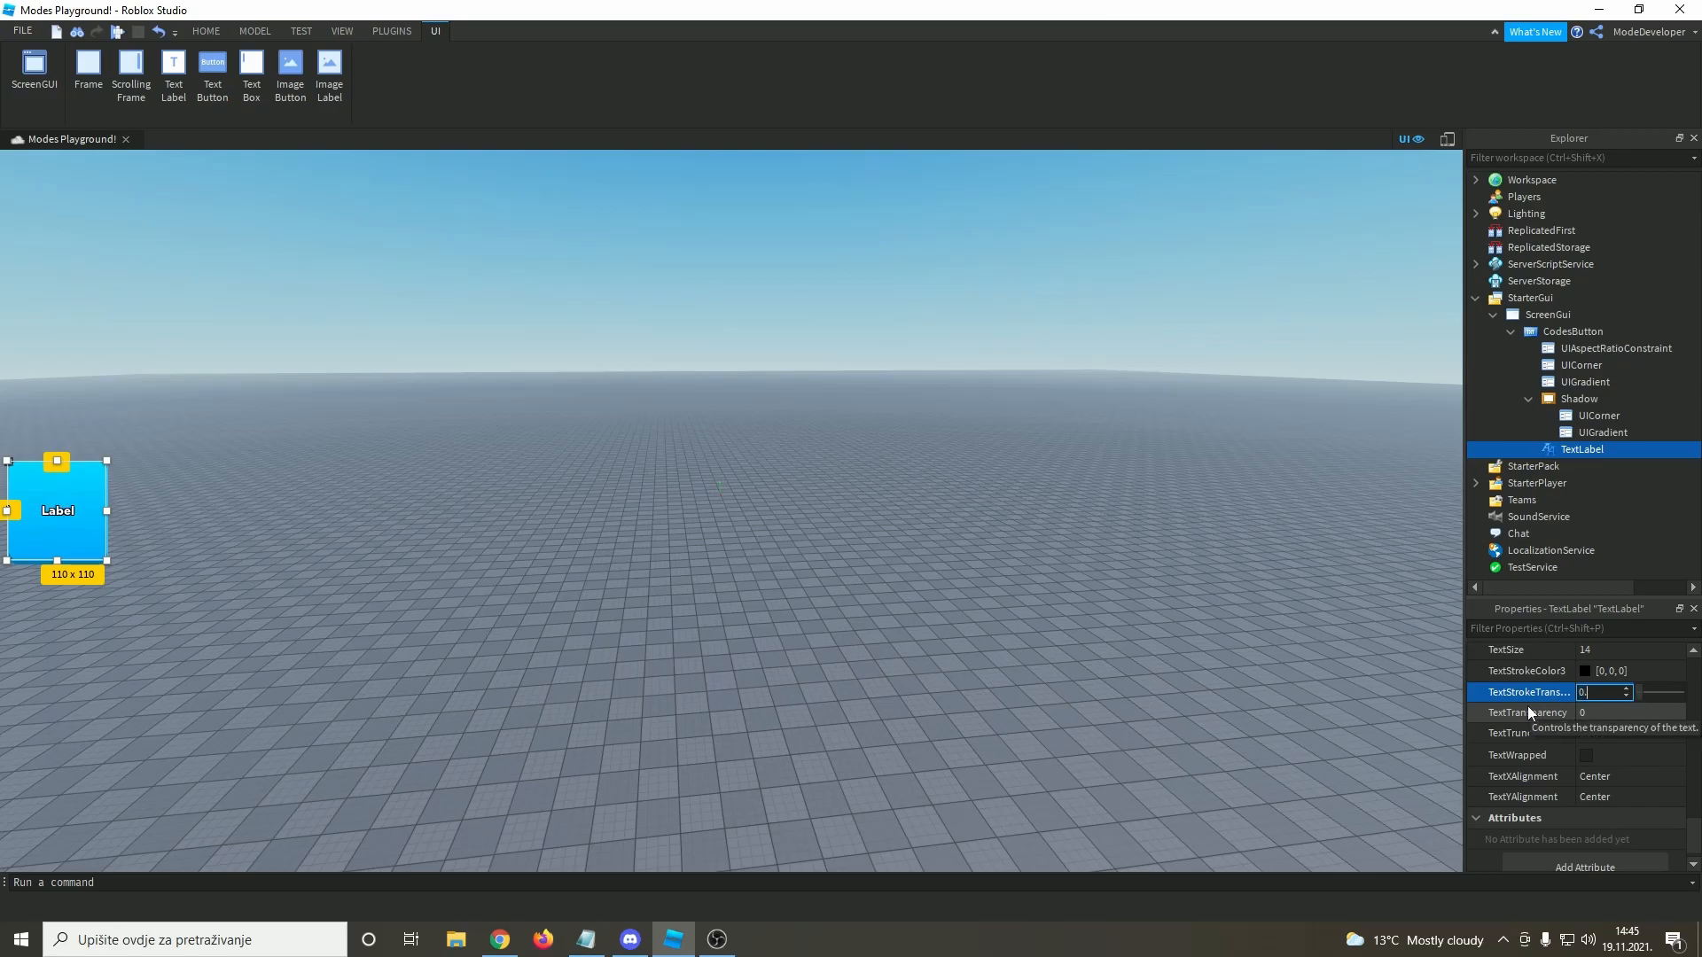
key(Return)
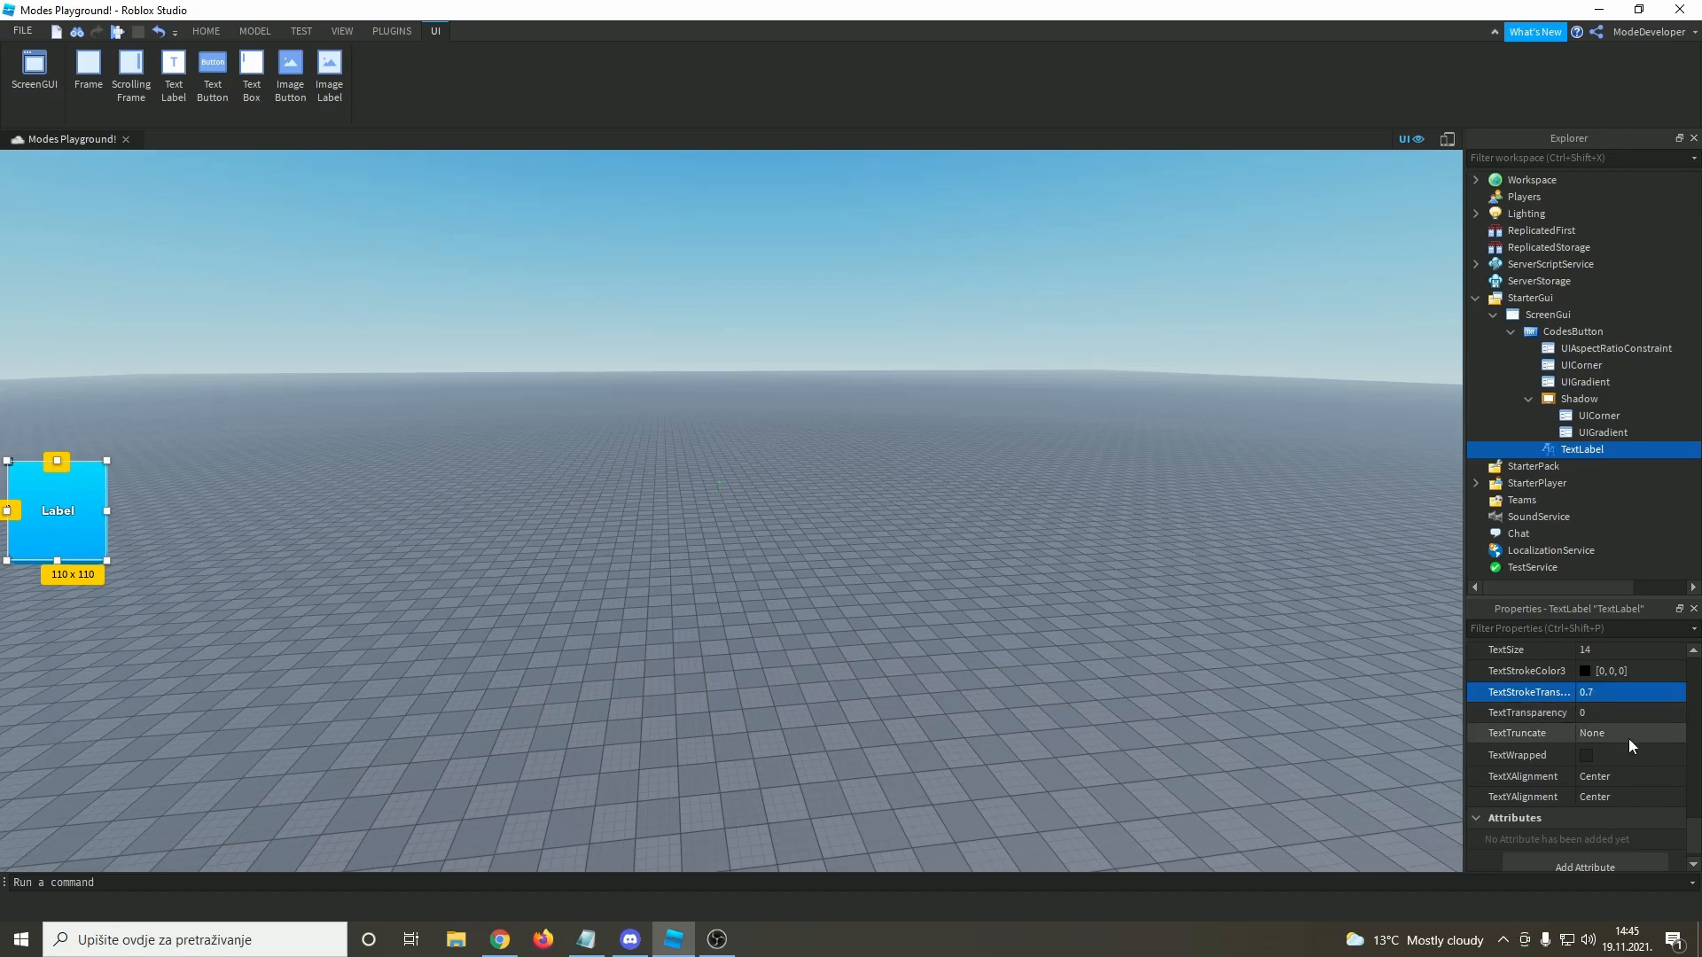
- Turn on TextScaled for the TextLabel
scroll(1640, 780, up, 3)
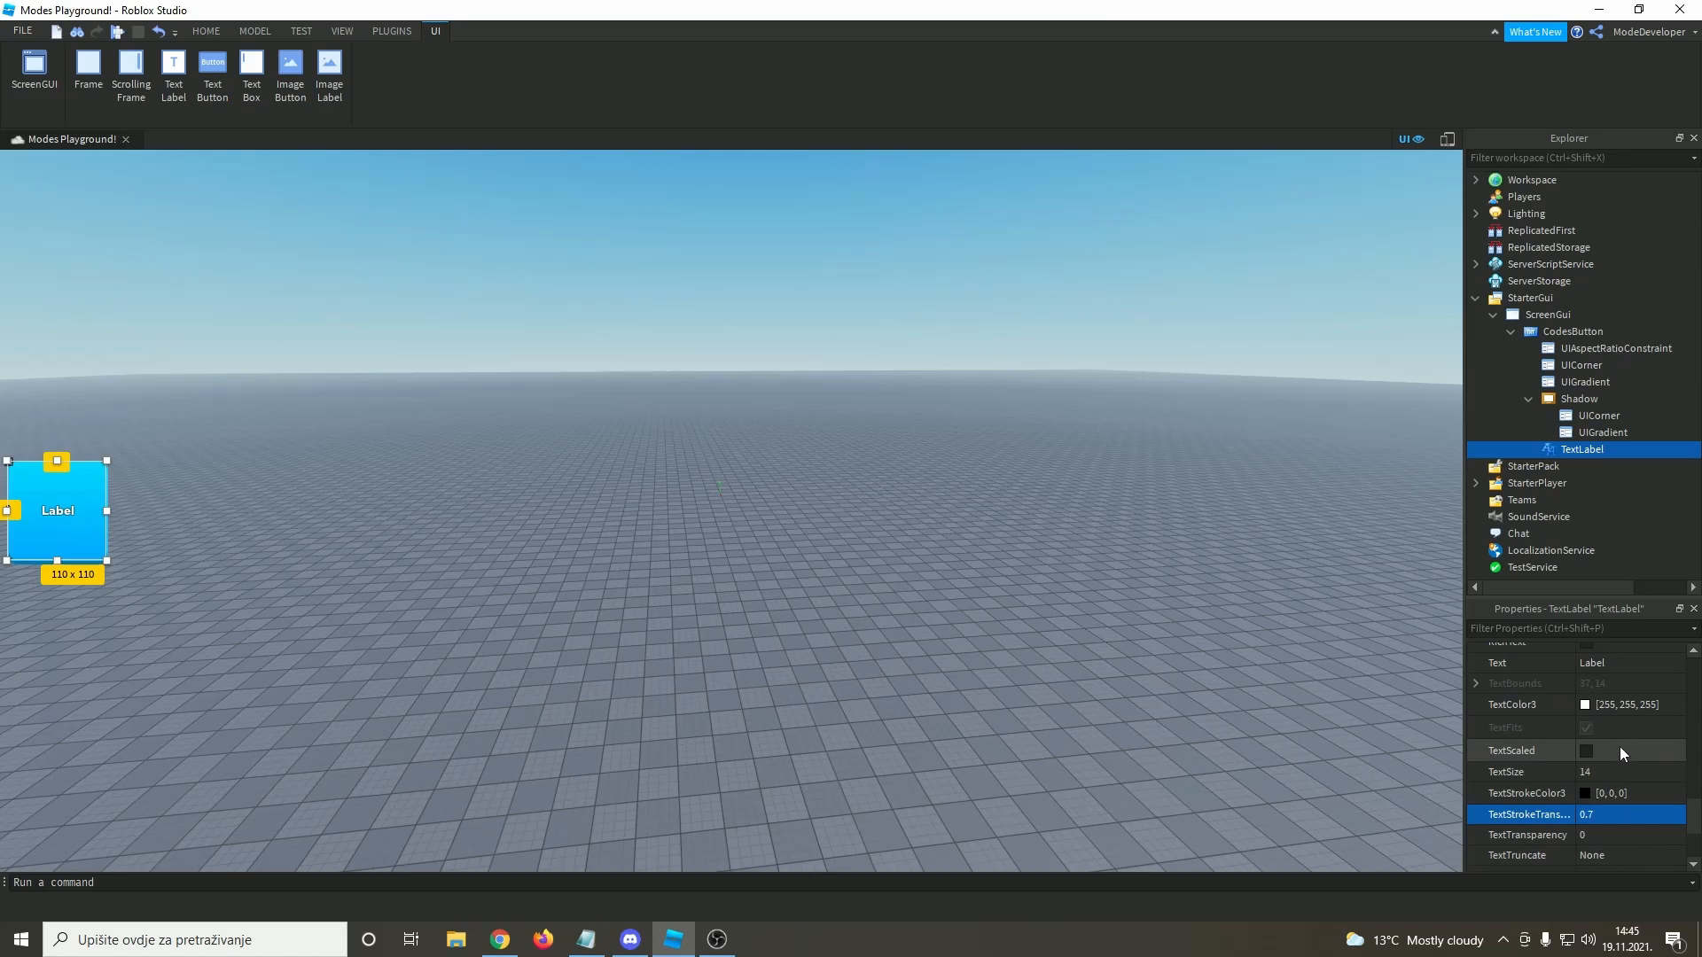
scroll(1620, 749, up, 3)
scroll(1608, 784, down, 1)
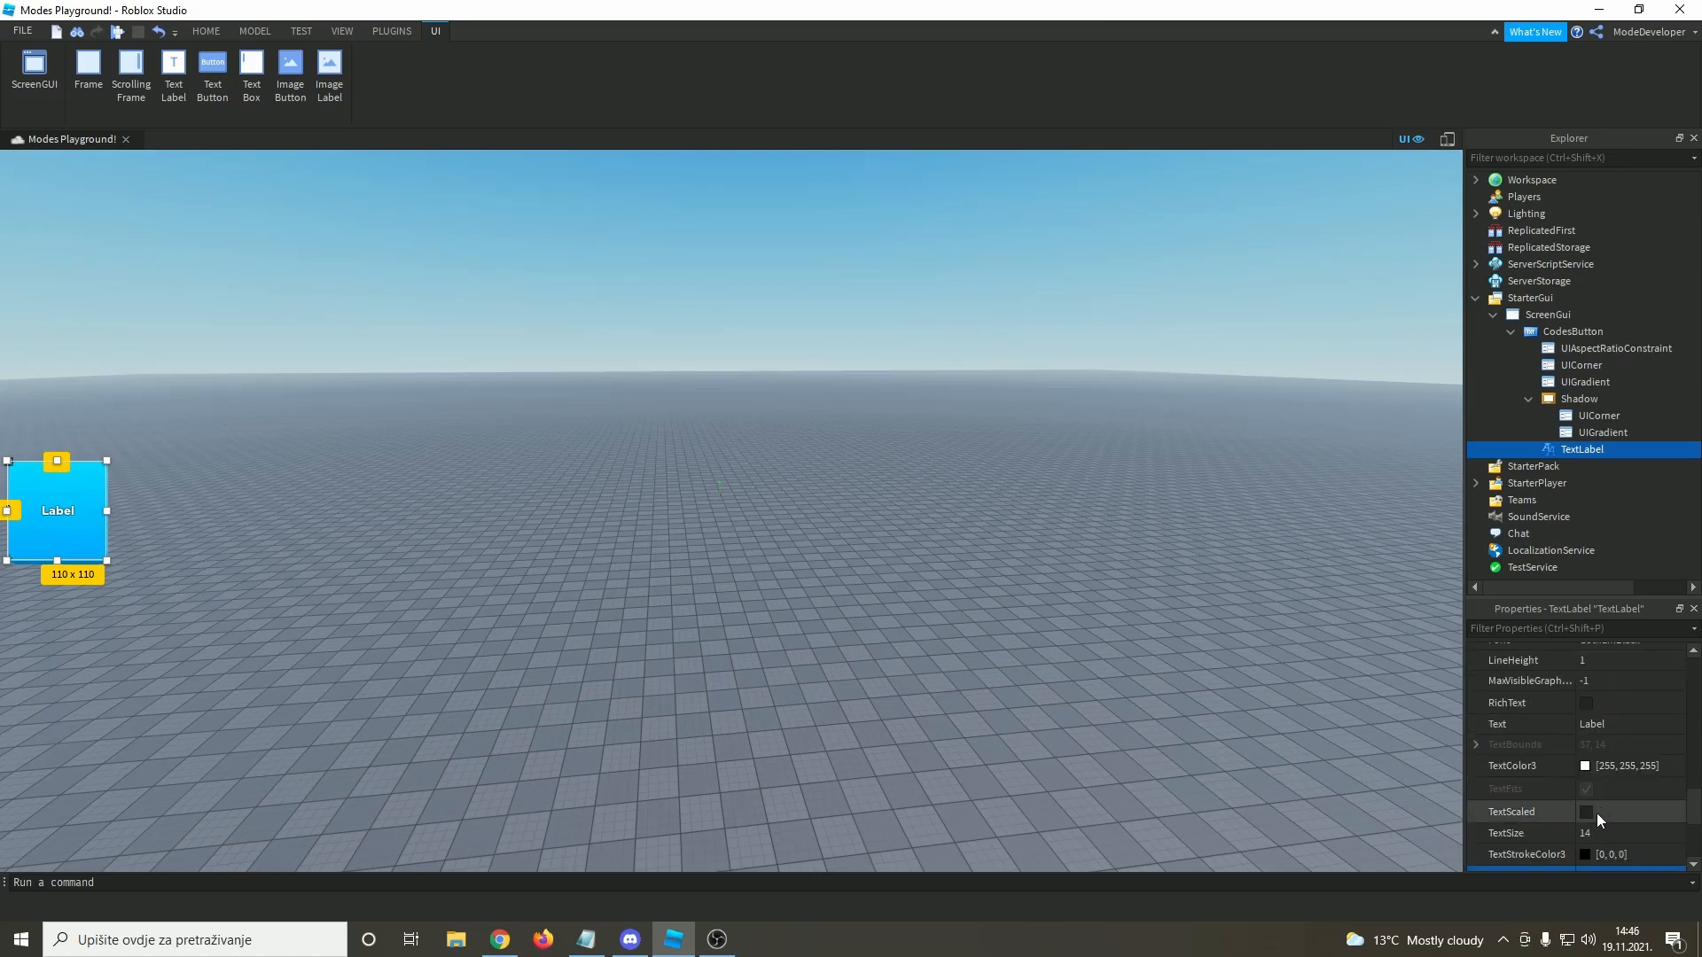
click(1597, 812)
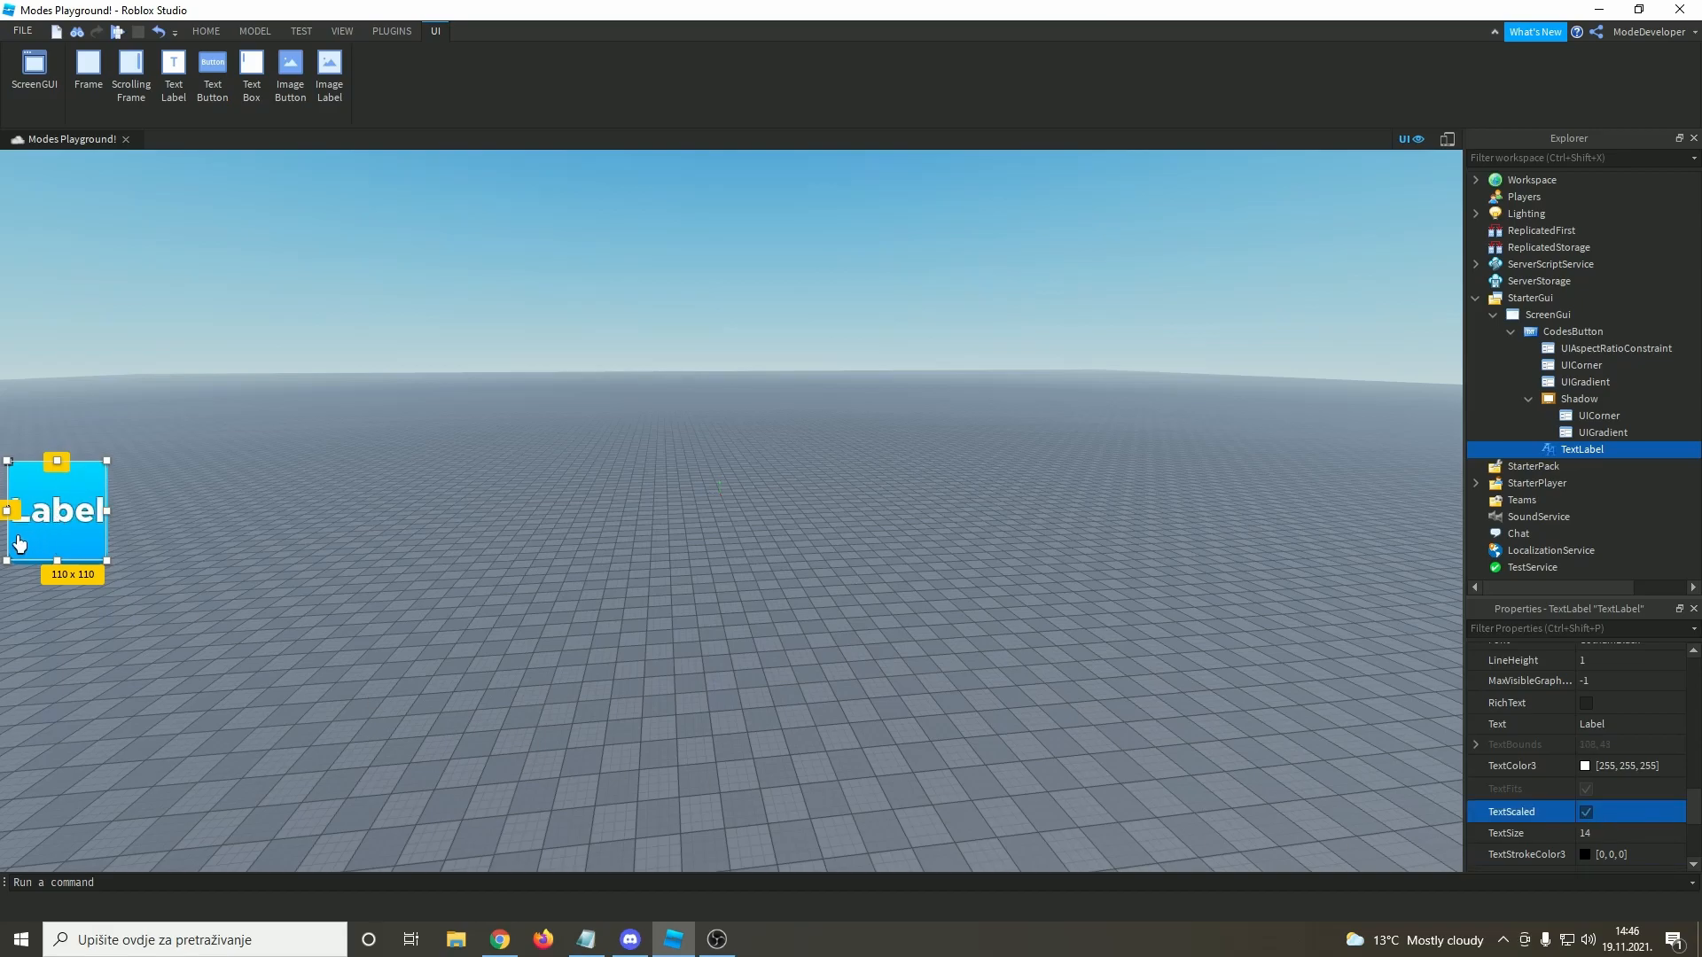
- Set the TextLabel's AnchorPoint to 0.5, 0.5
scroll(1666, 788, up, 10)
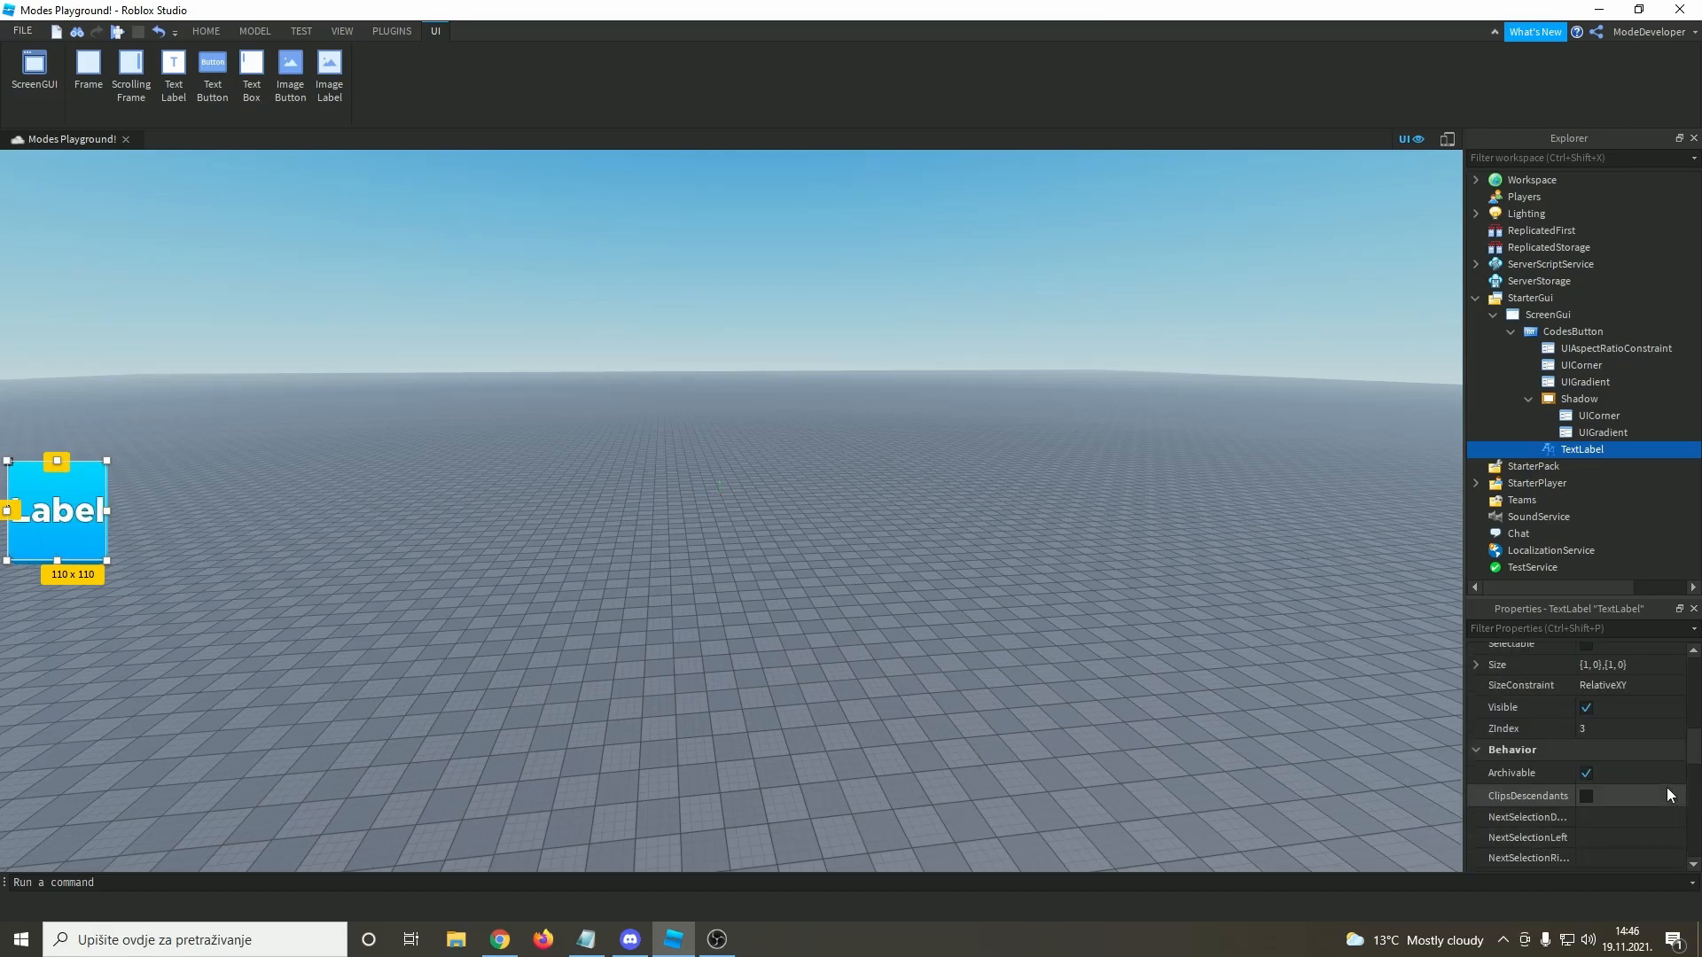
click(1625, 738)
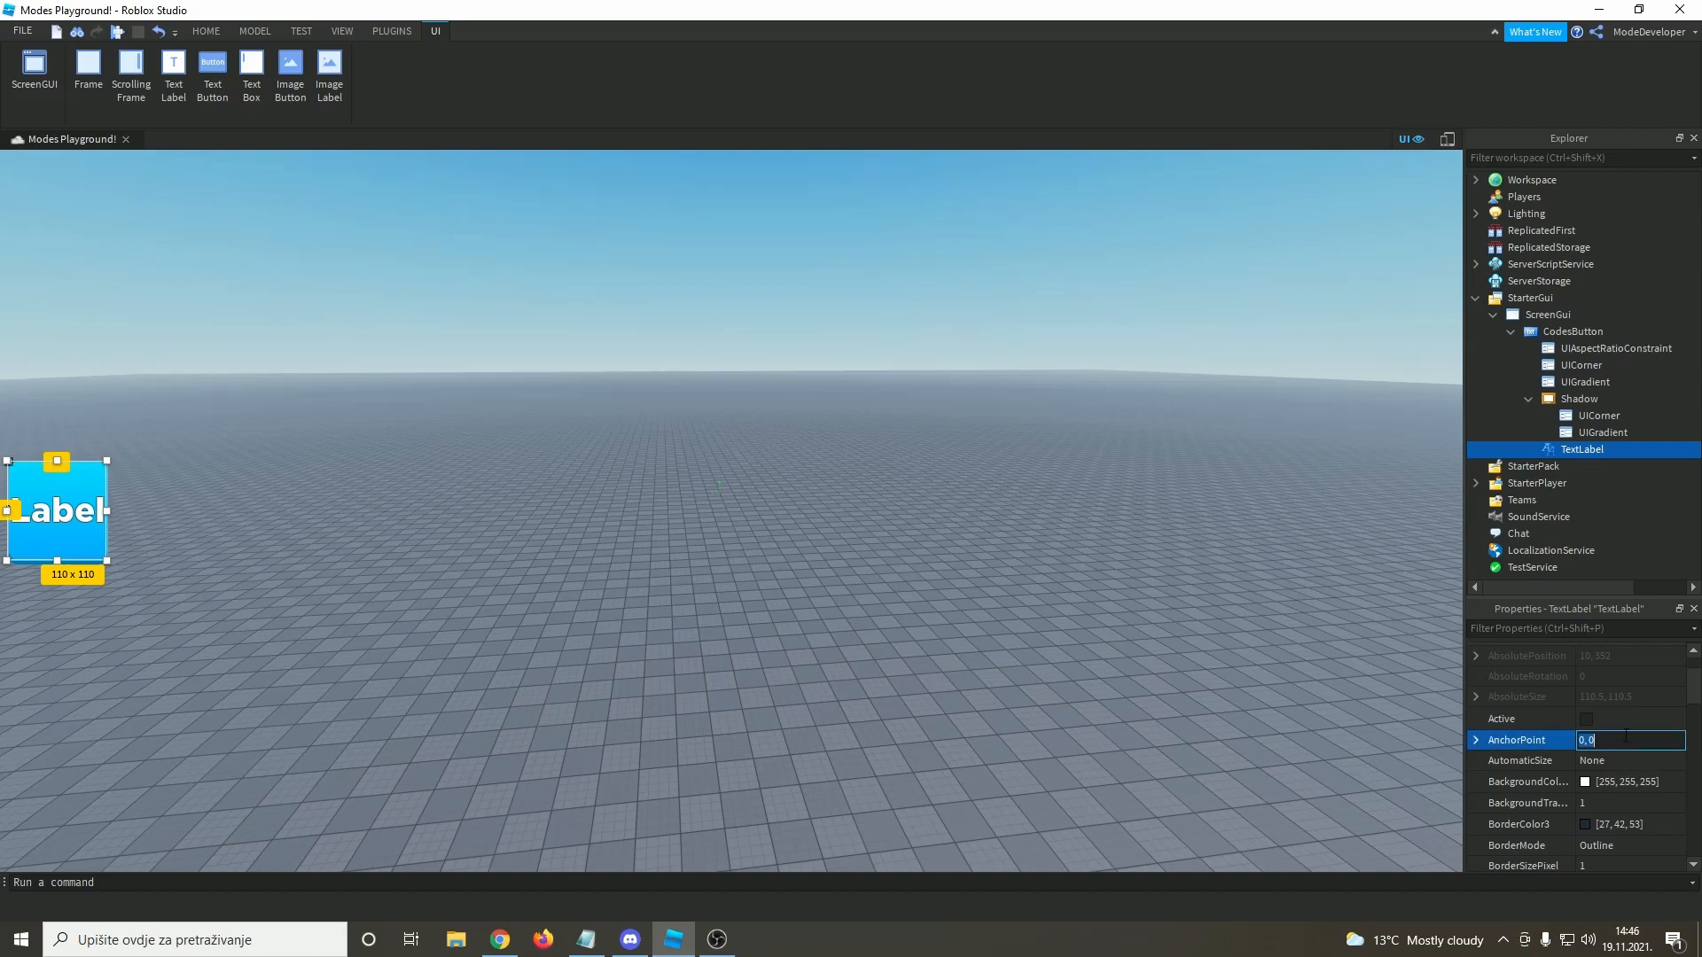
text(0.5, 0.5)
key(Return)
- Centre the TextLabel in the button by setting its Position to {0.5, 0},{0.5, 0}
scroll(1624, 744, down, 3)
scroll(1624, 745, down, 3)
click(1583, 723)
text(.5)
key(Return)
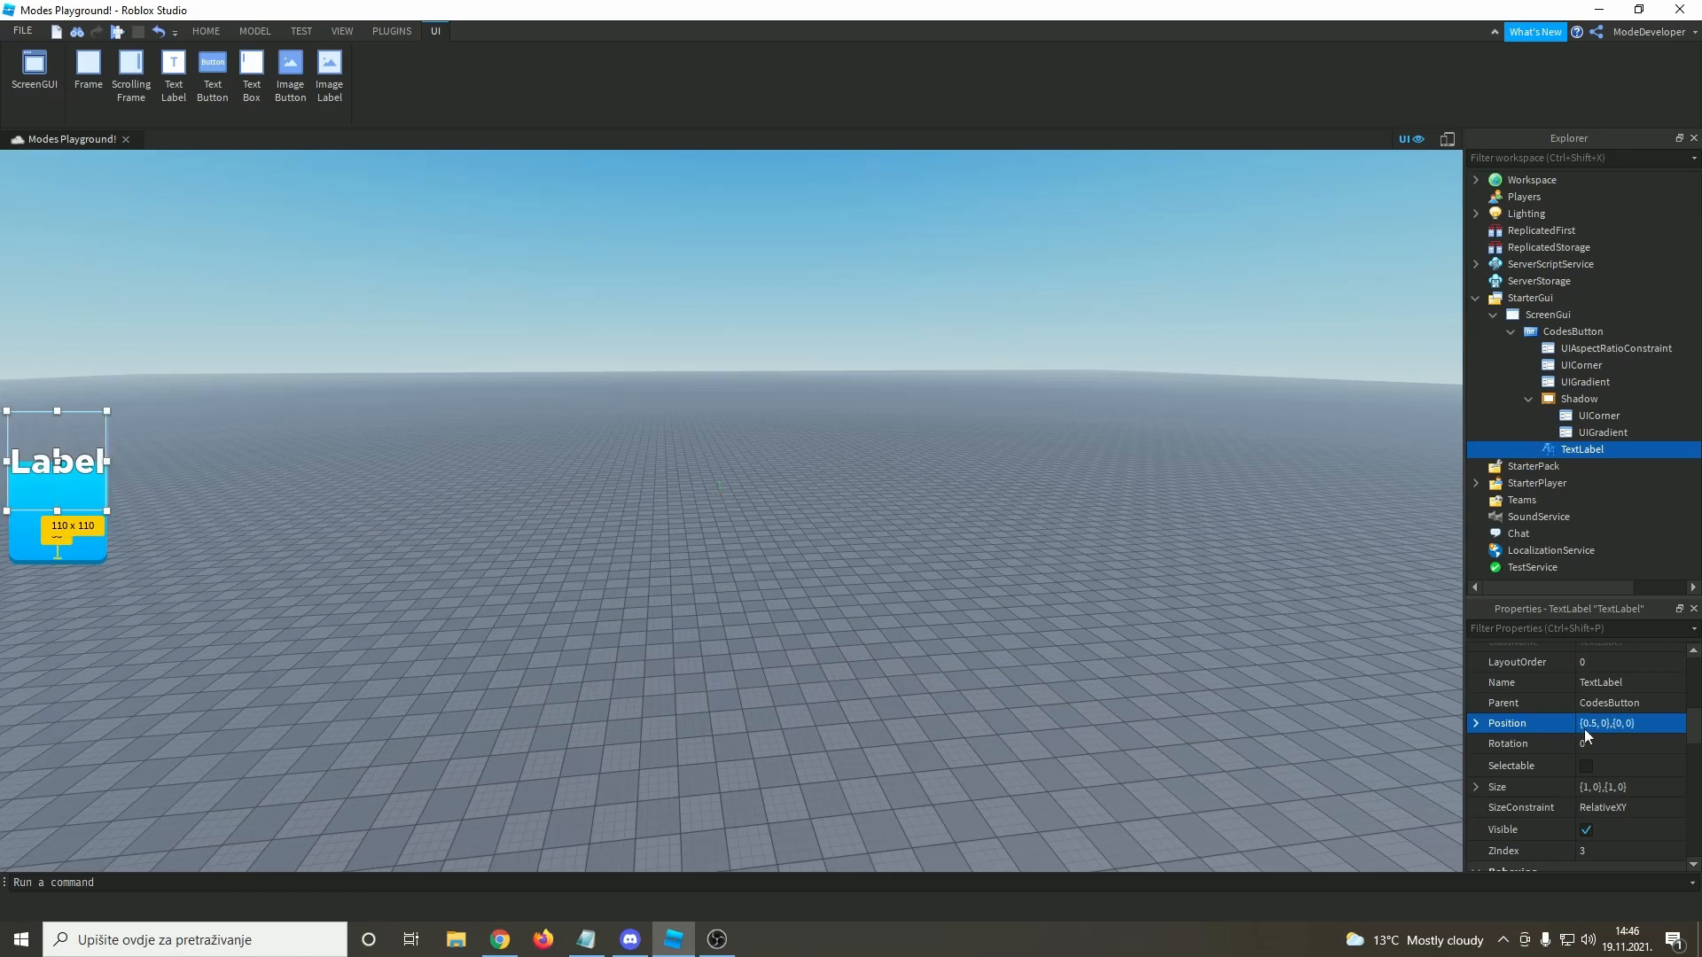
click(1615, 729)
text(.5)
key(Return)
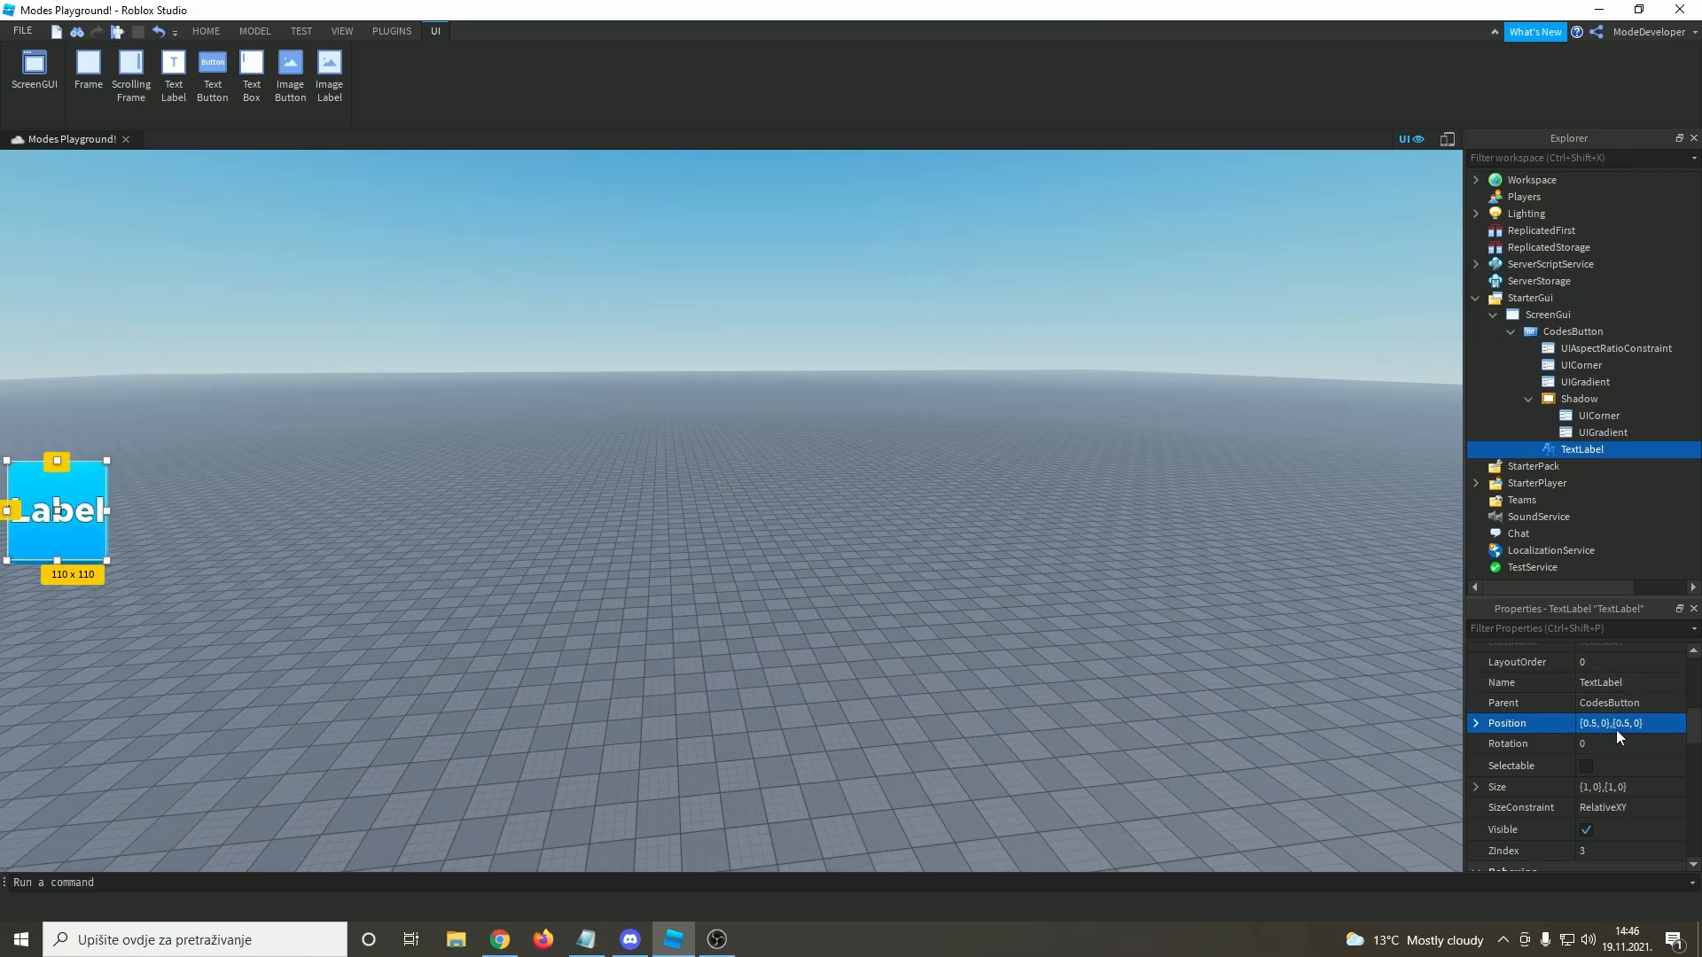
- Reduce the TextLabel's horizontal Size scale to 0.9 to leave a margin at the button's sides
click(1583, 789)
click(1034, 743)
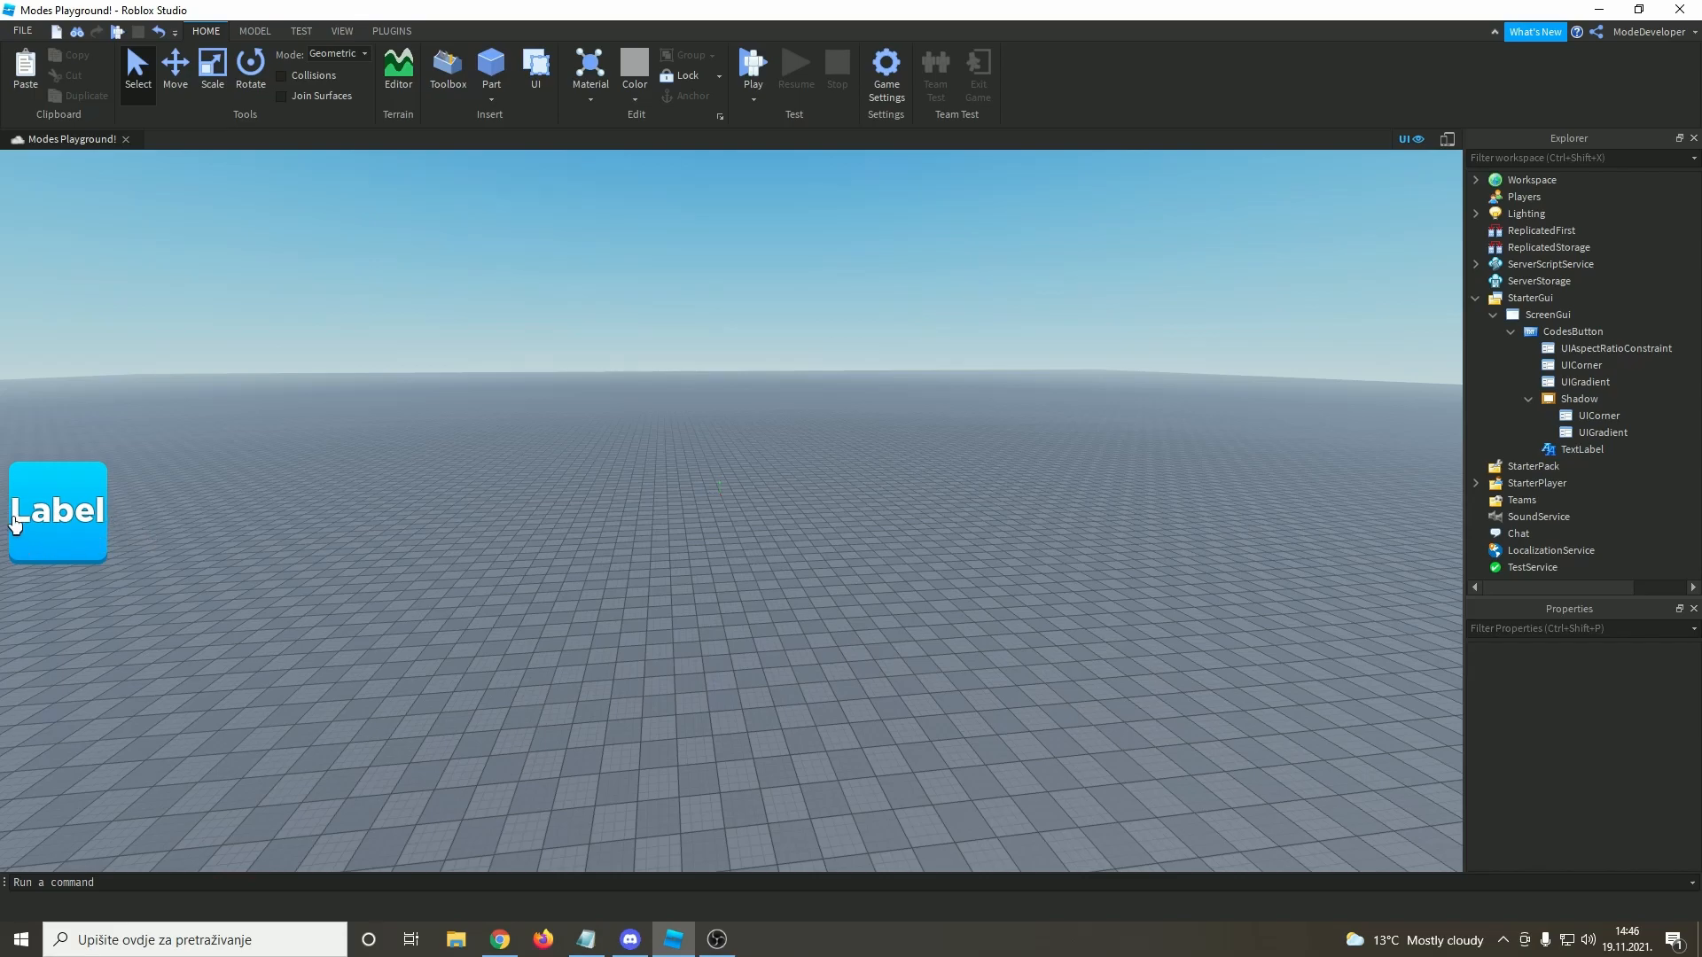
click(1582, 449)
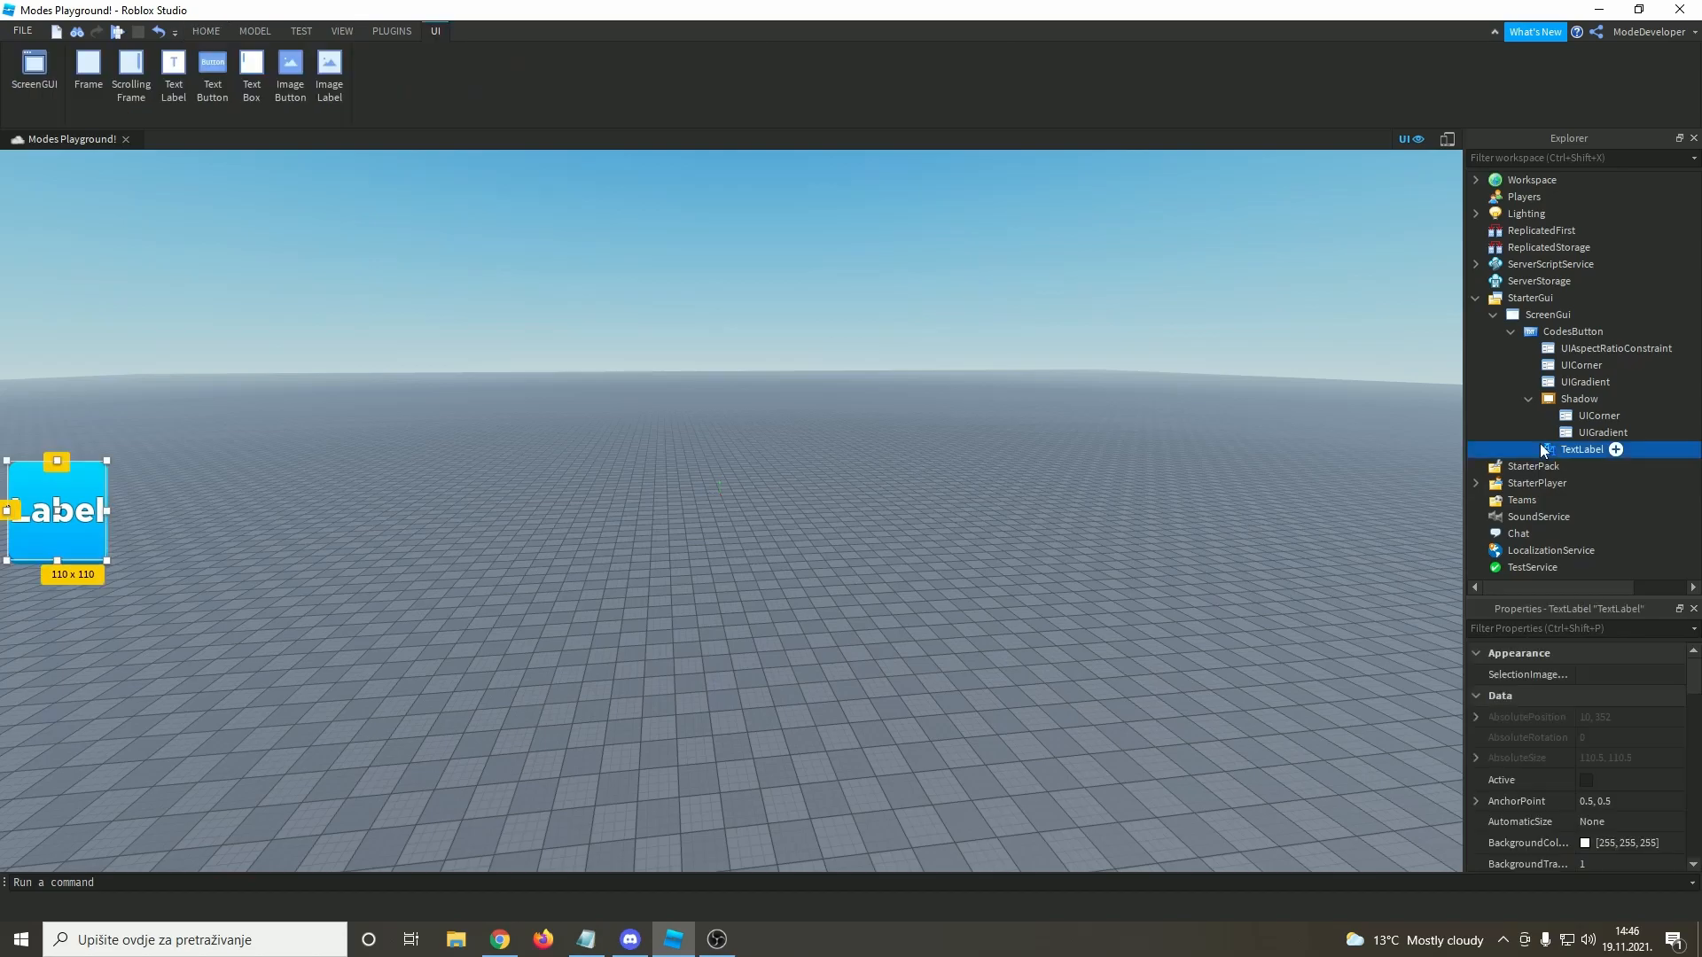
scroll(1640, 765, down, 6)
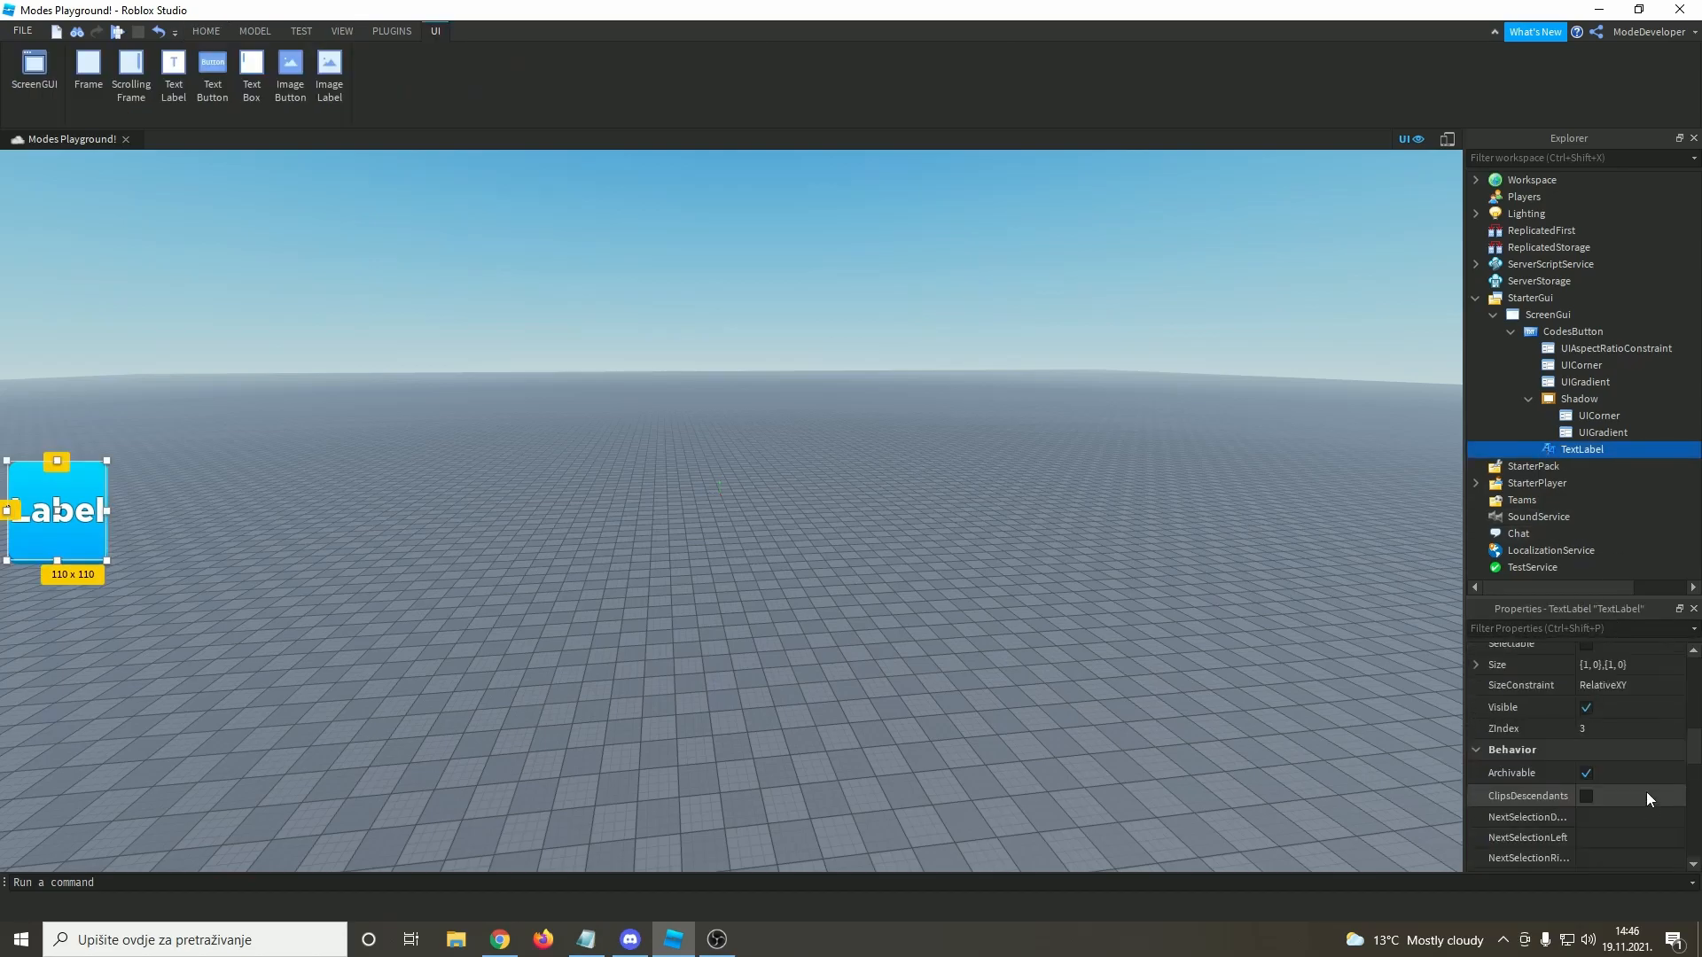
click(1583, 730)
key(Delete)
text(0.9)
key(Return)
click(659, 732)
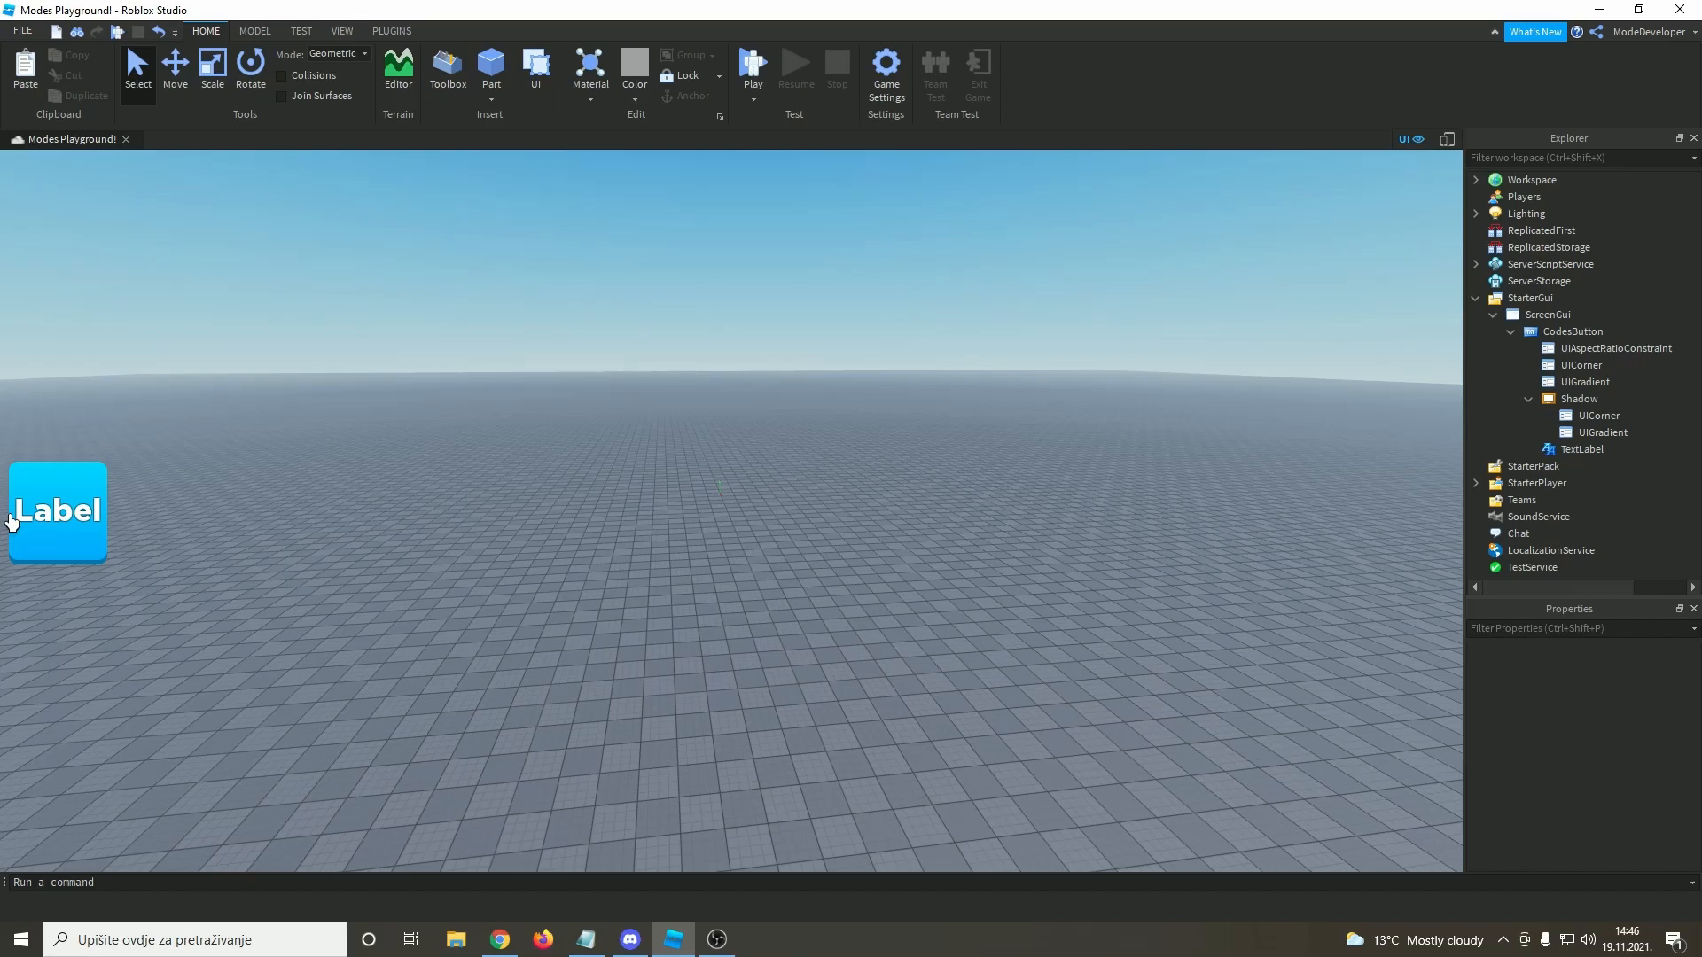
- Reduce the TextLabel's height by setting its Size to {0.9, 0},{0.3, 0}
click(1534, 452)
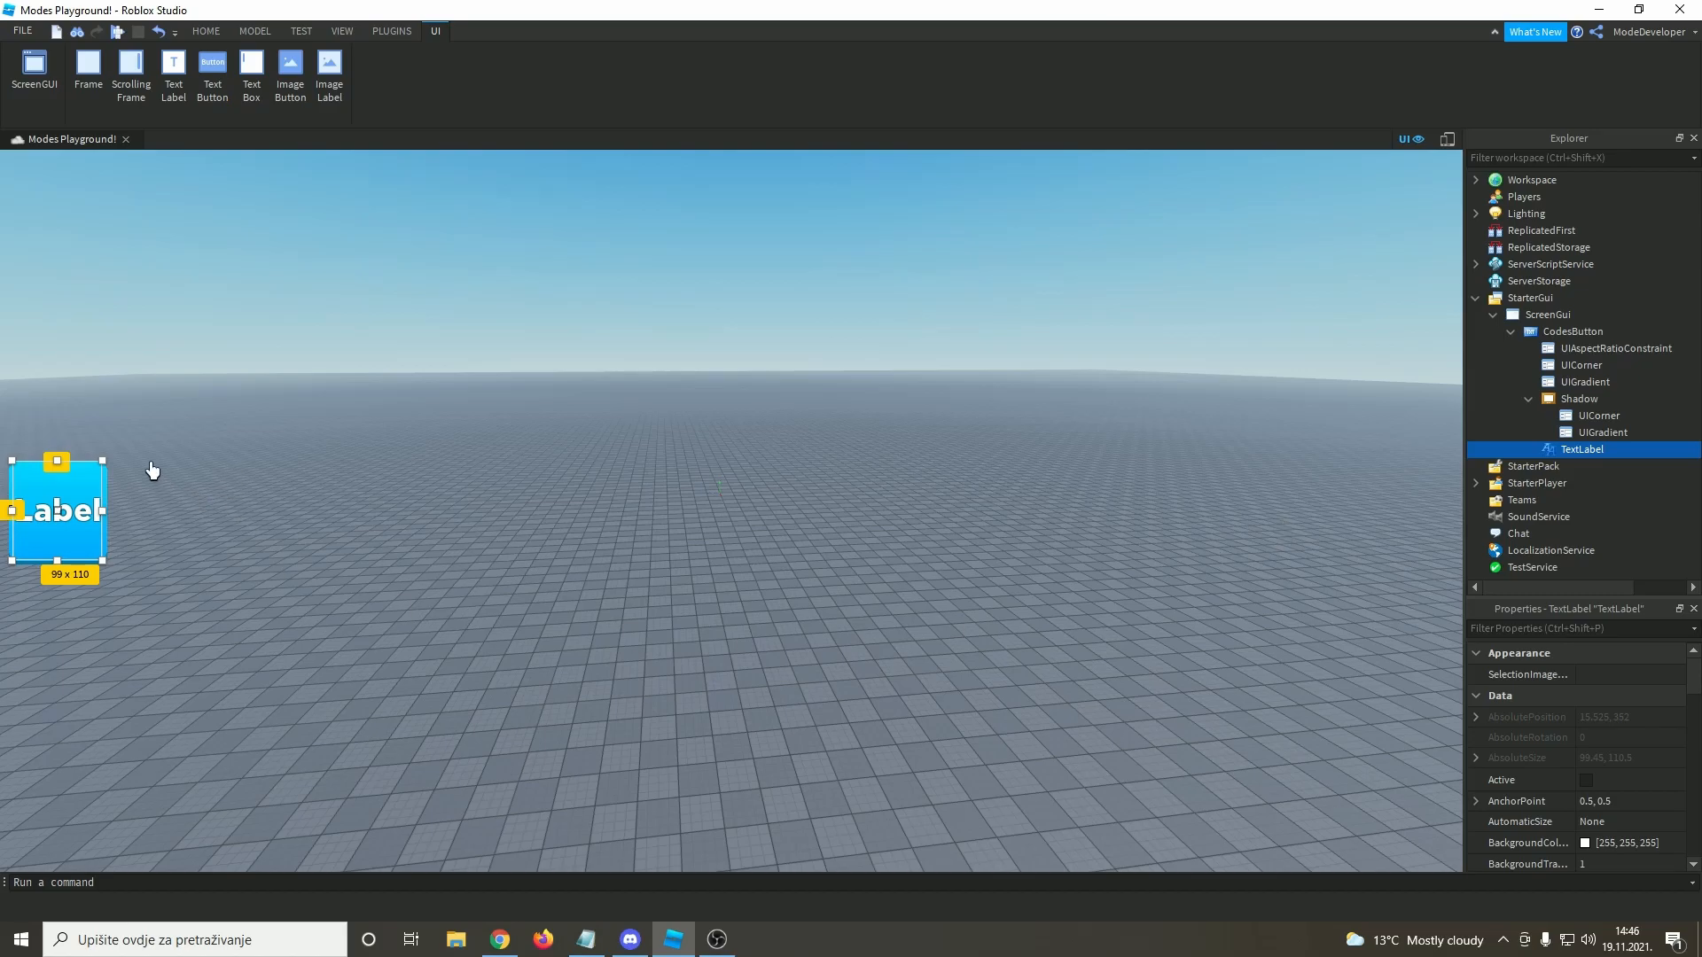
scroll(1634, 784, down, 1)
scroll(1631, 778, down, 4)
double_click(1616, 787)
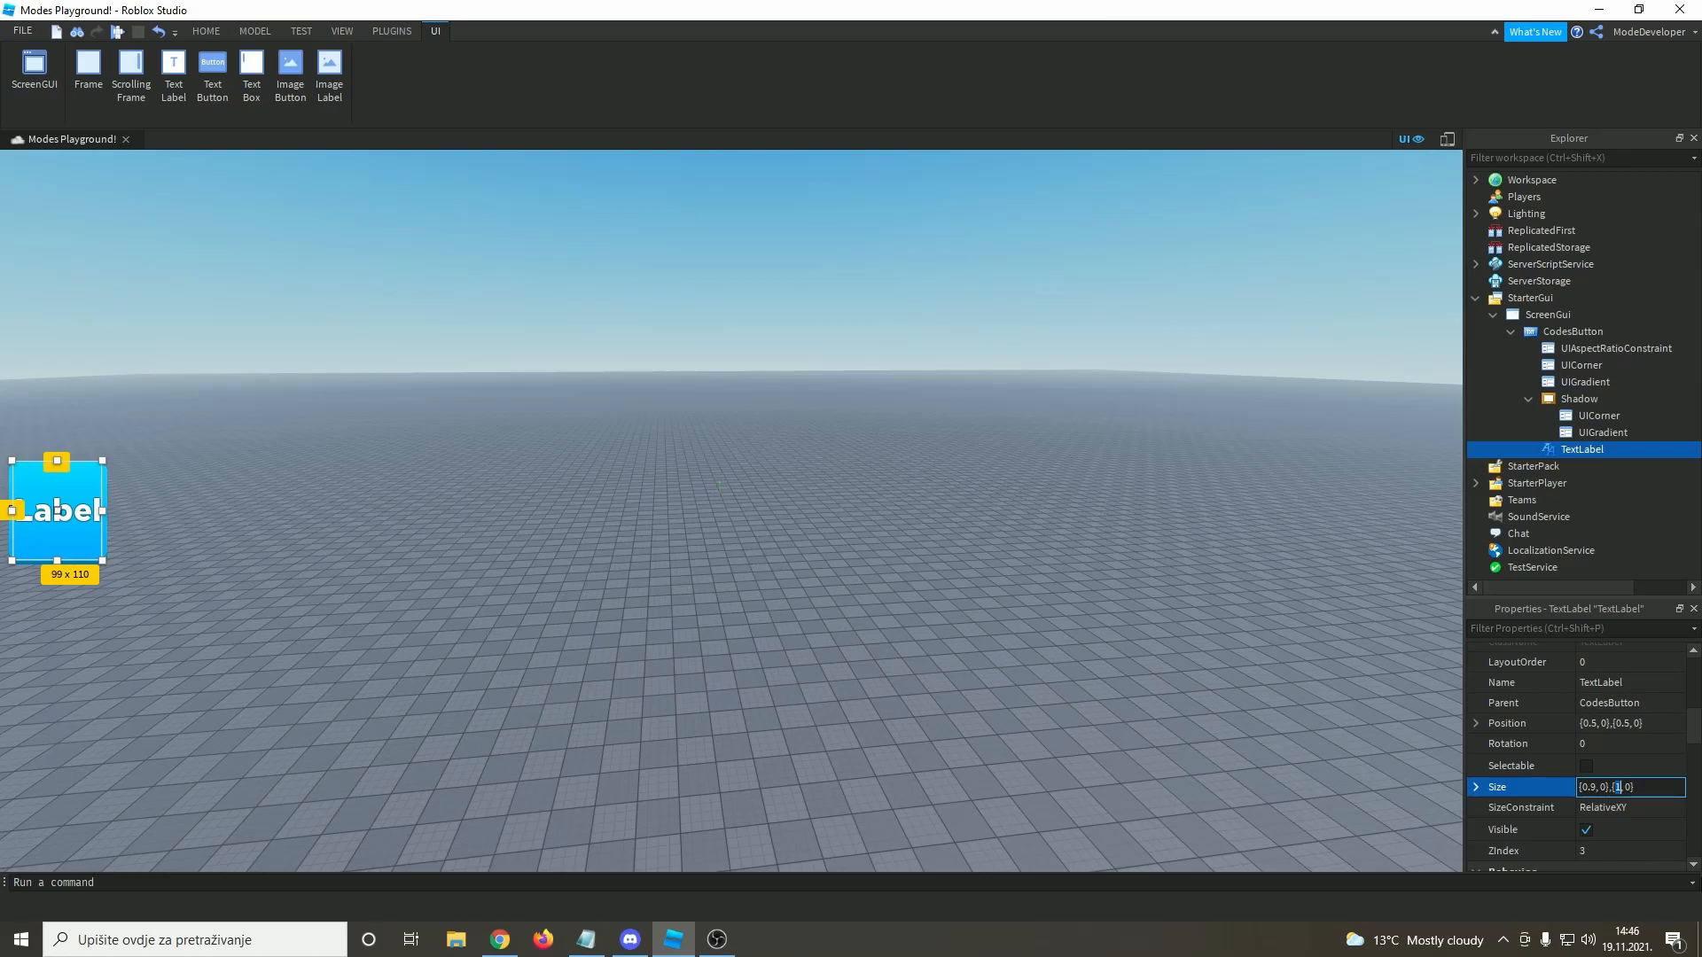
key(Return)
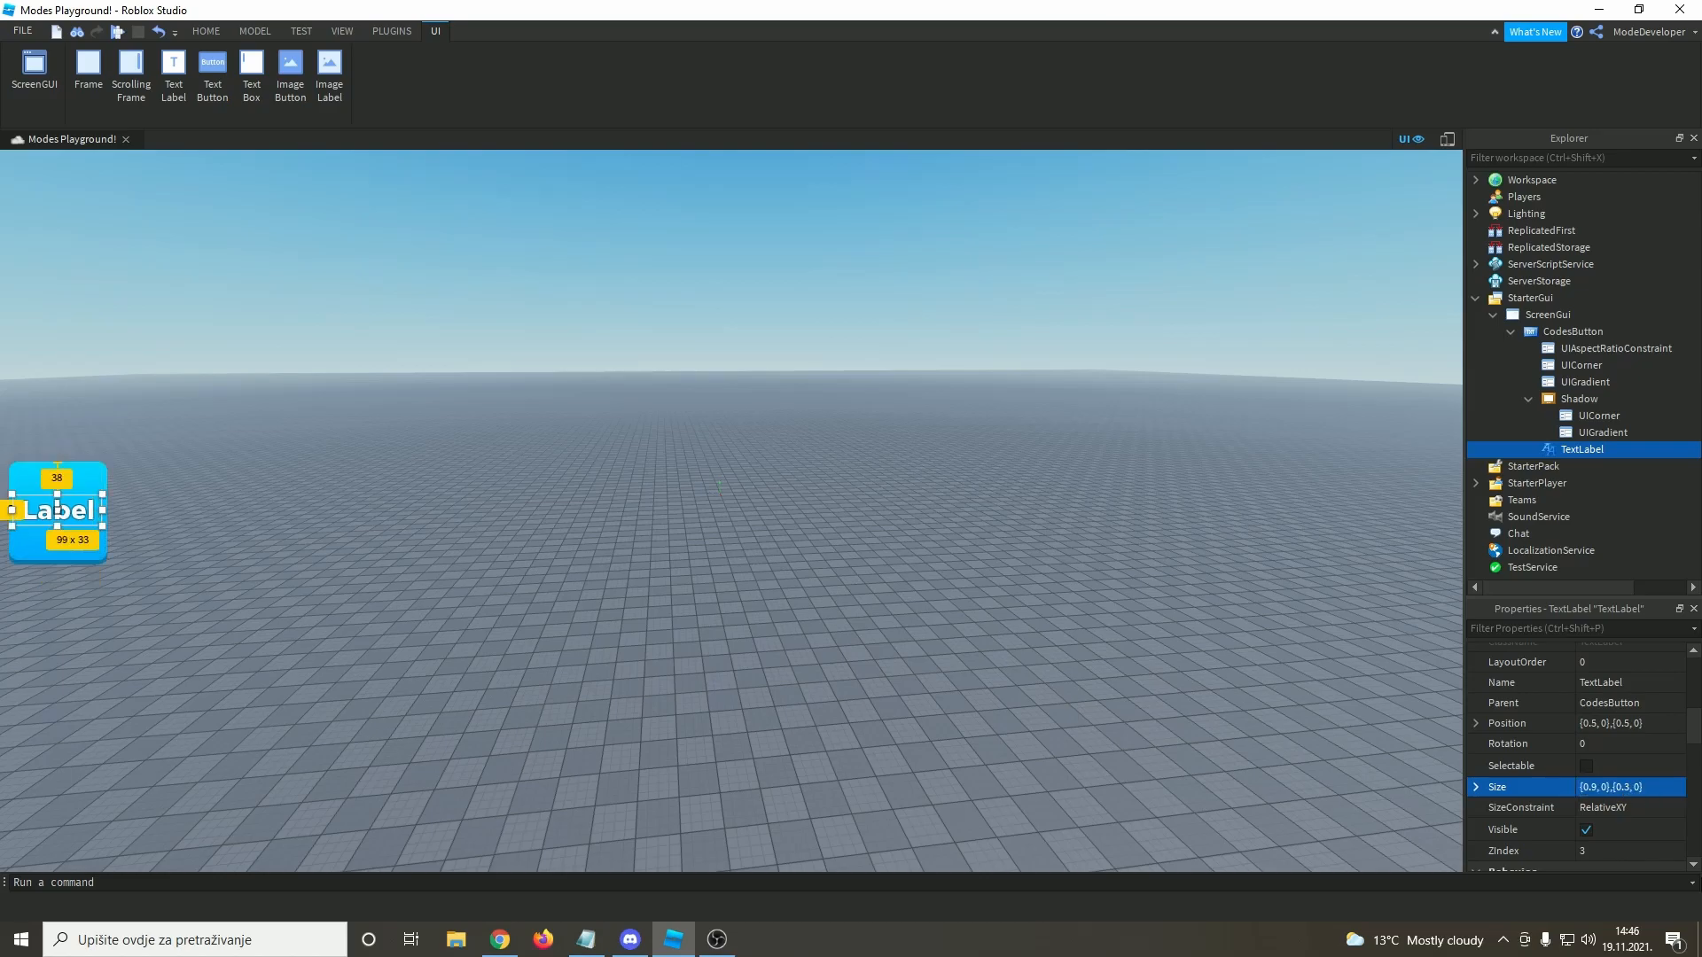
- Move the TextLabel lower in the button by setting its Position to {0.5, 0},{0.8, 0}
click(1622, 724)
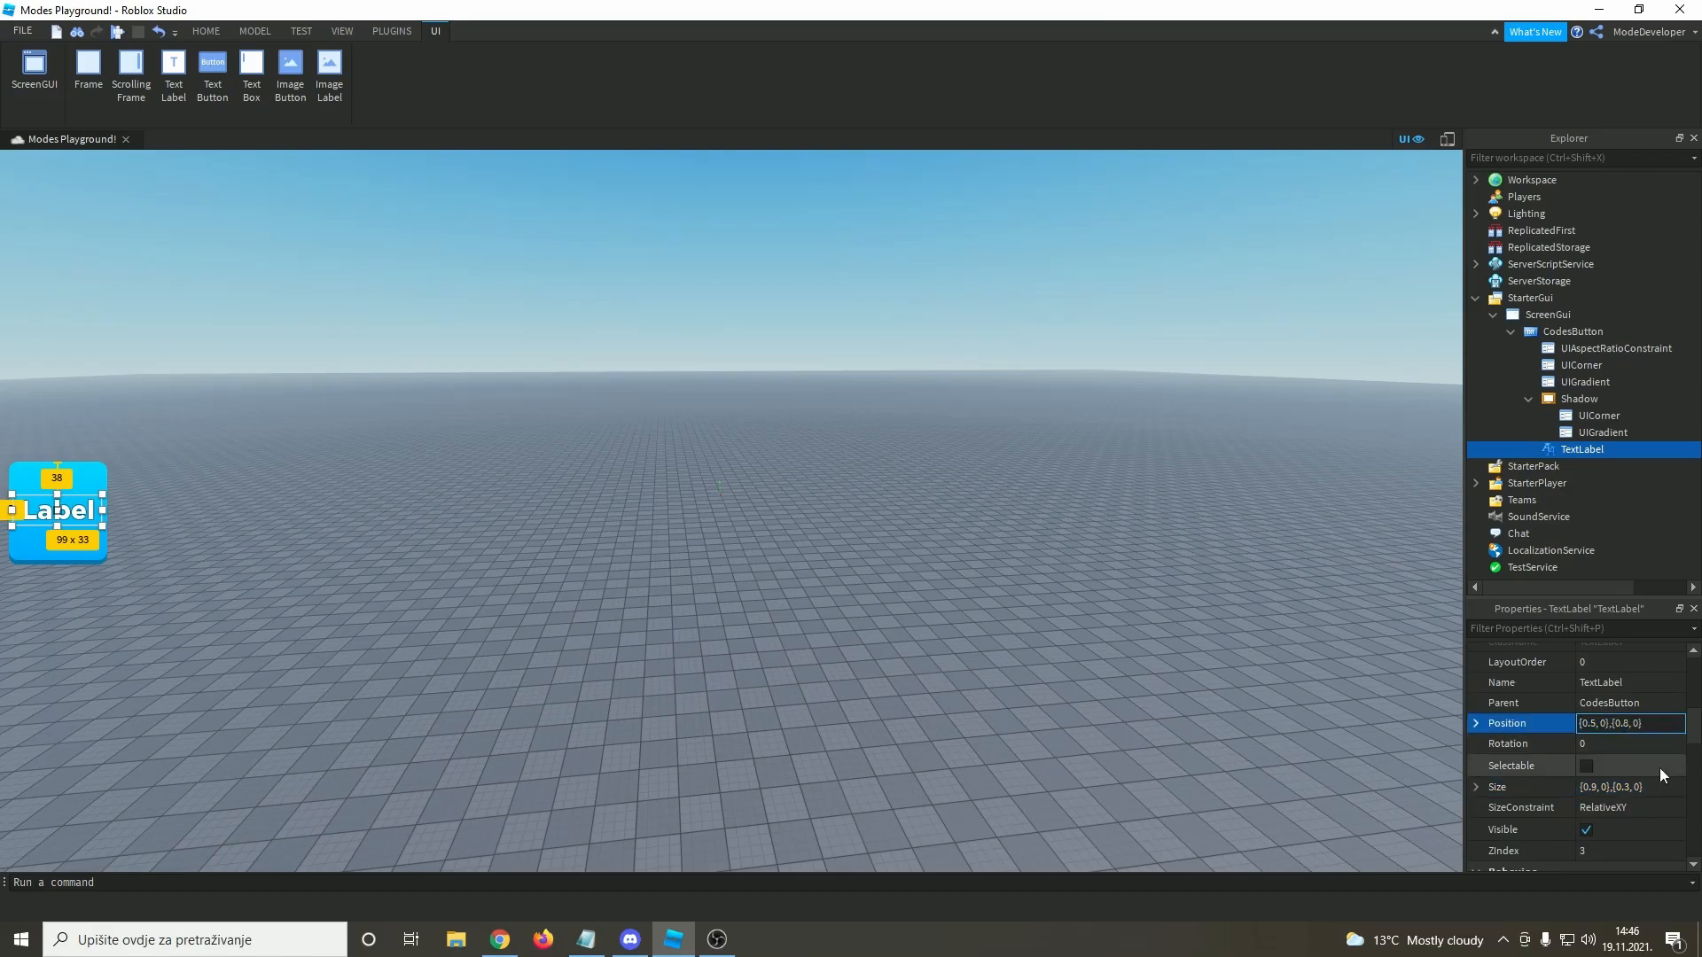
key(Return)
click(1133, 741)
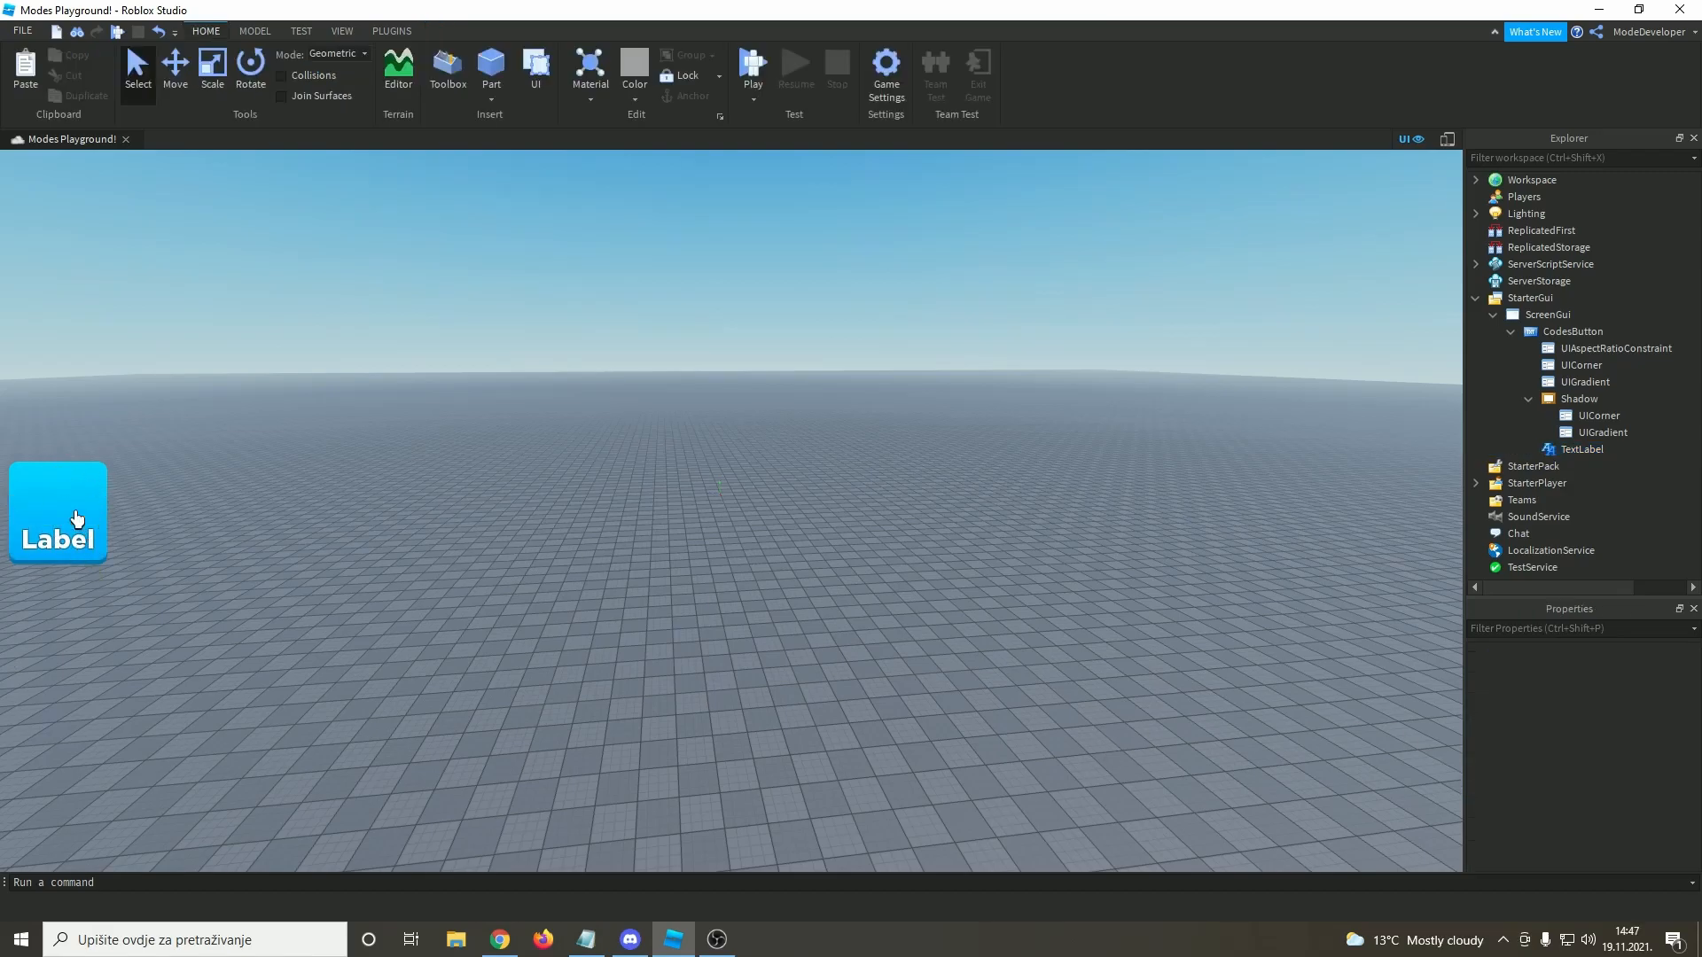
- Set the TextLabel's Position to {0.5, 0},{0.9, 0} and its Size to {0.9, 0},{0.2, 0}
click(1553, 448)
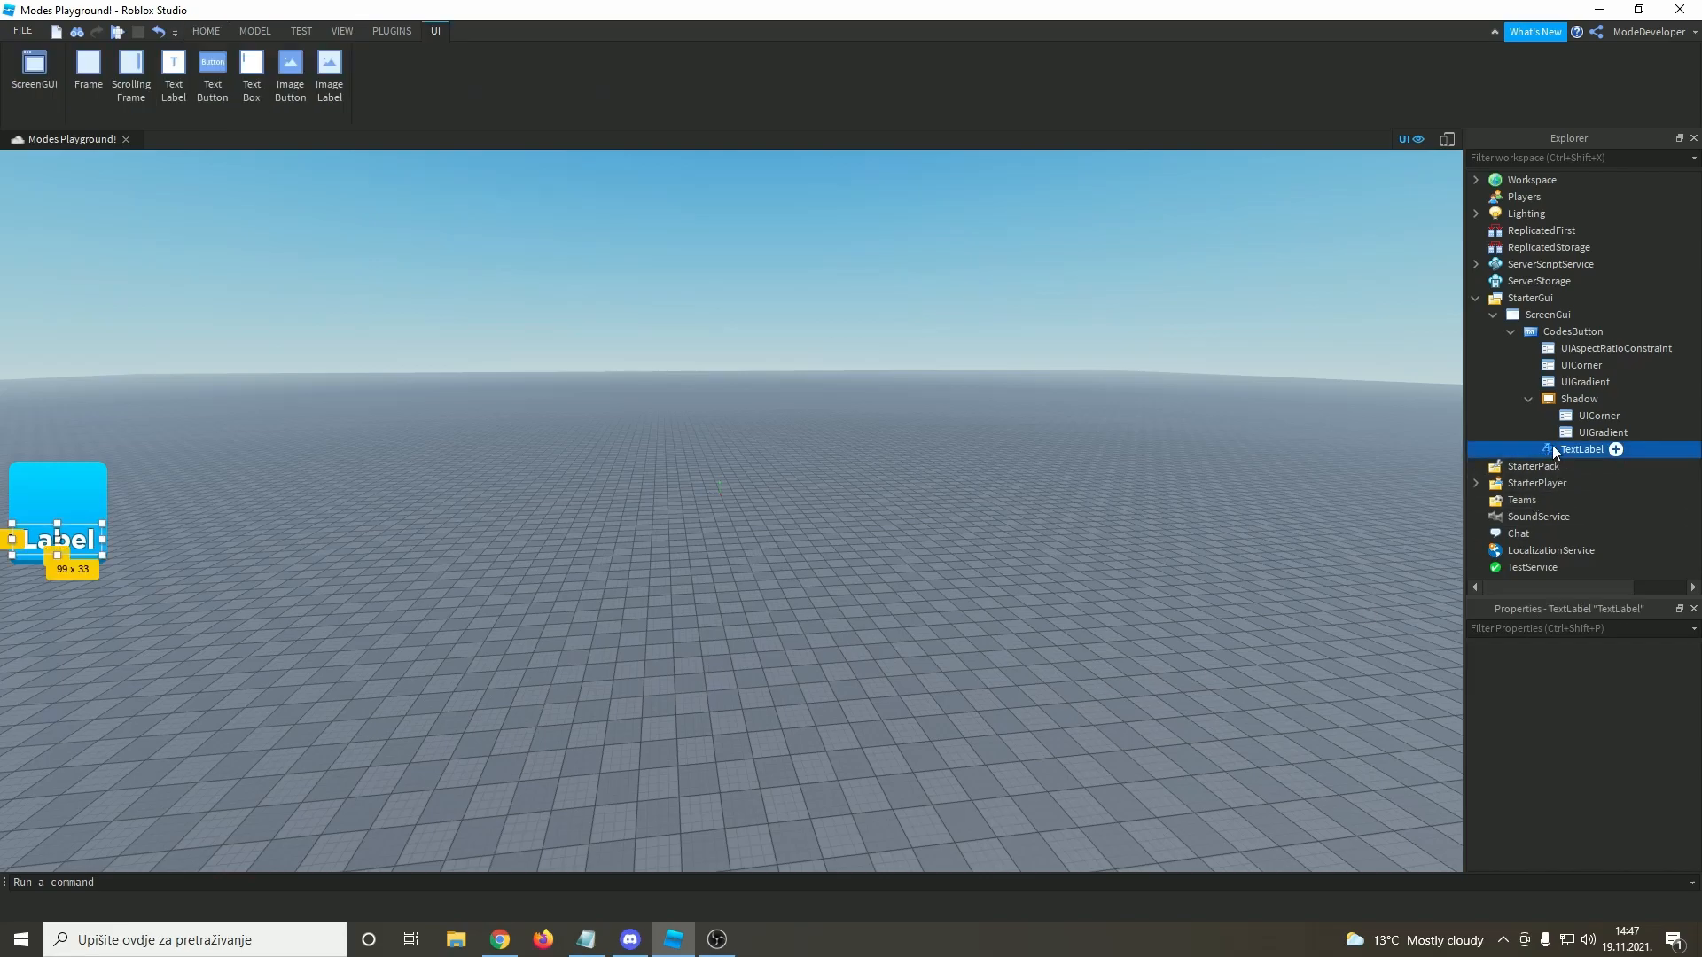
scroll(1621, 788, down, 3)
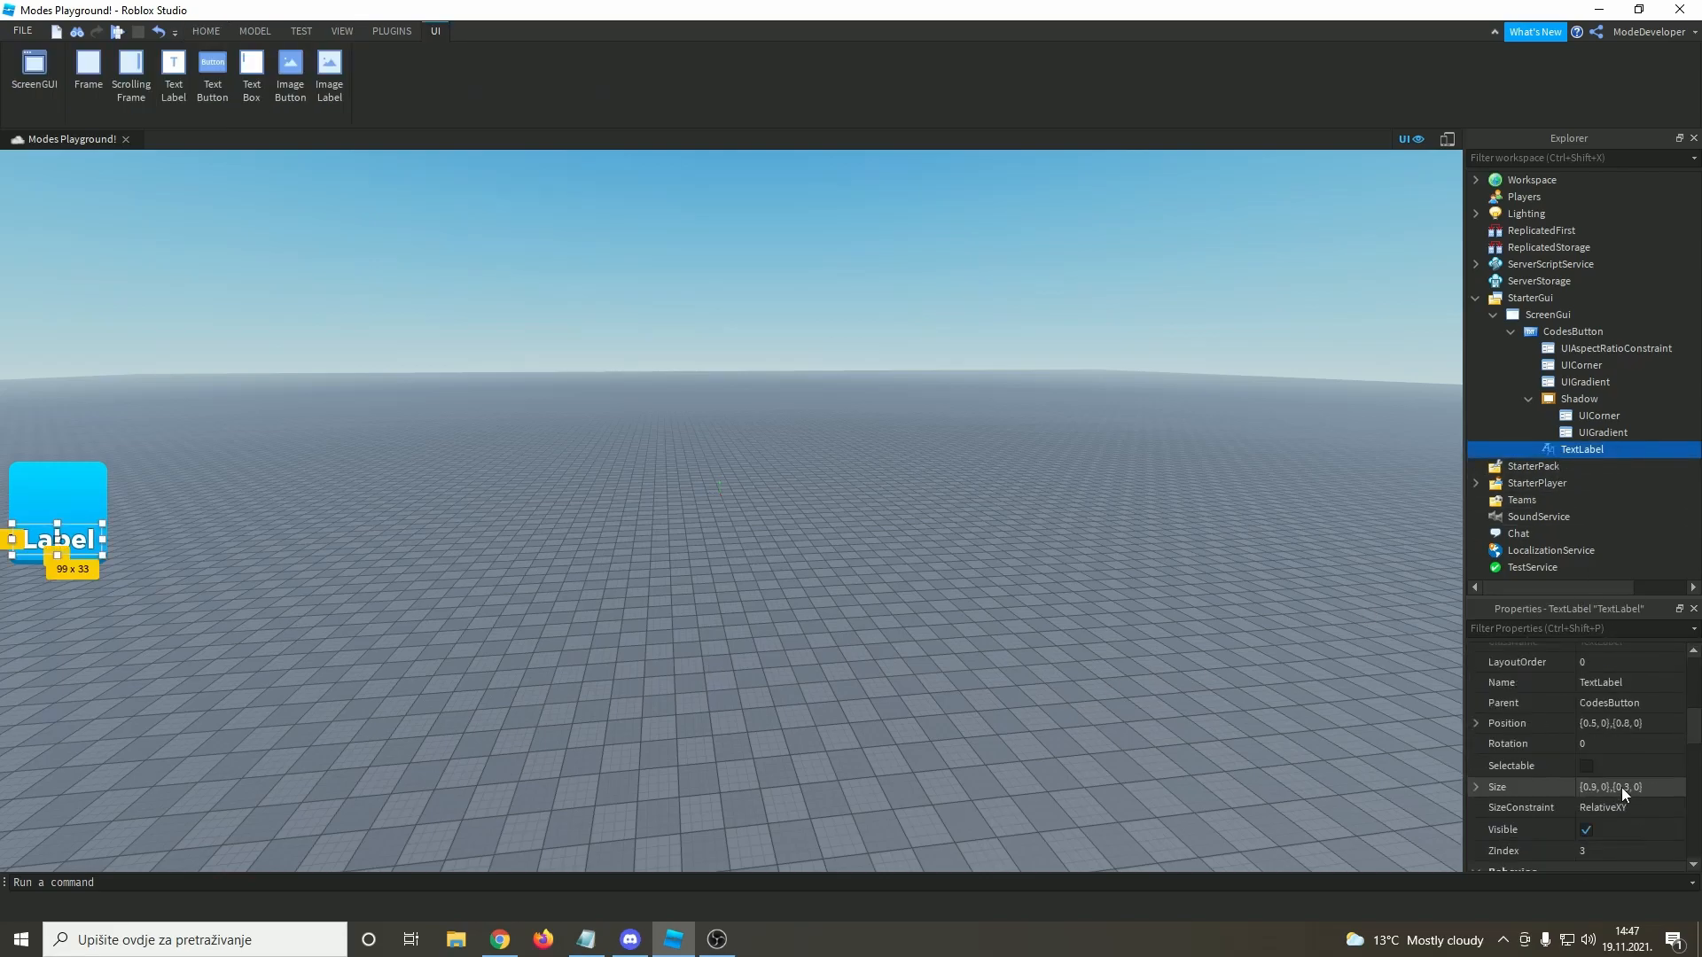
click(1636, 724)
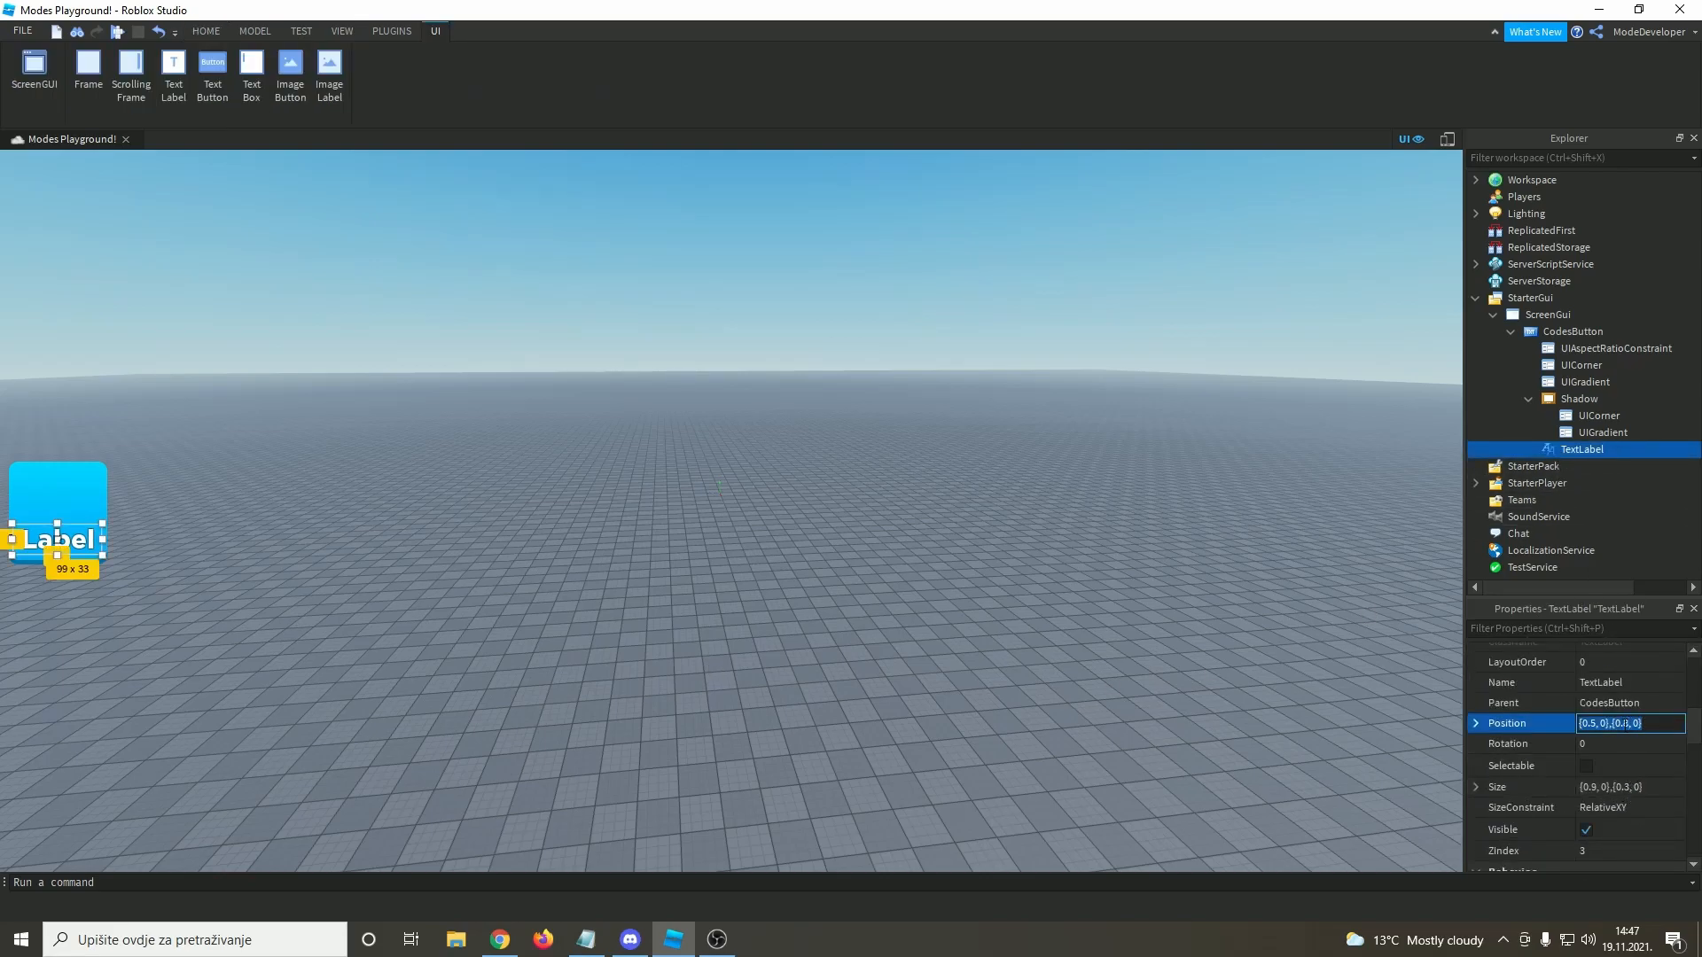
key(Return)
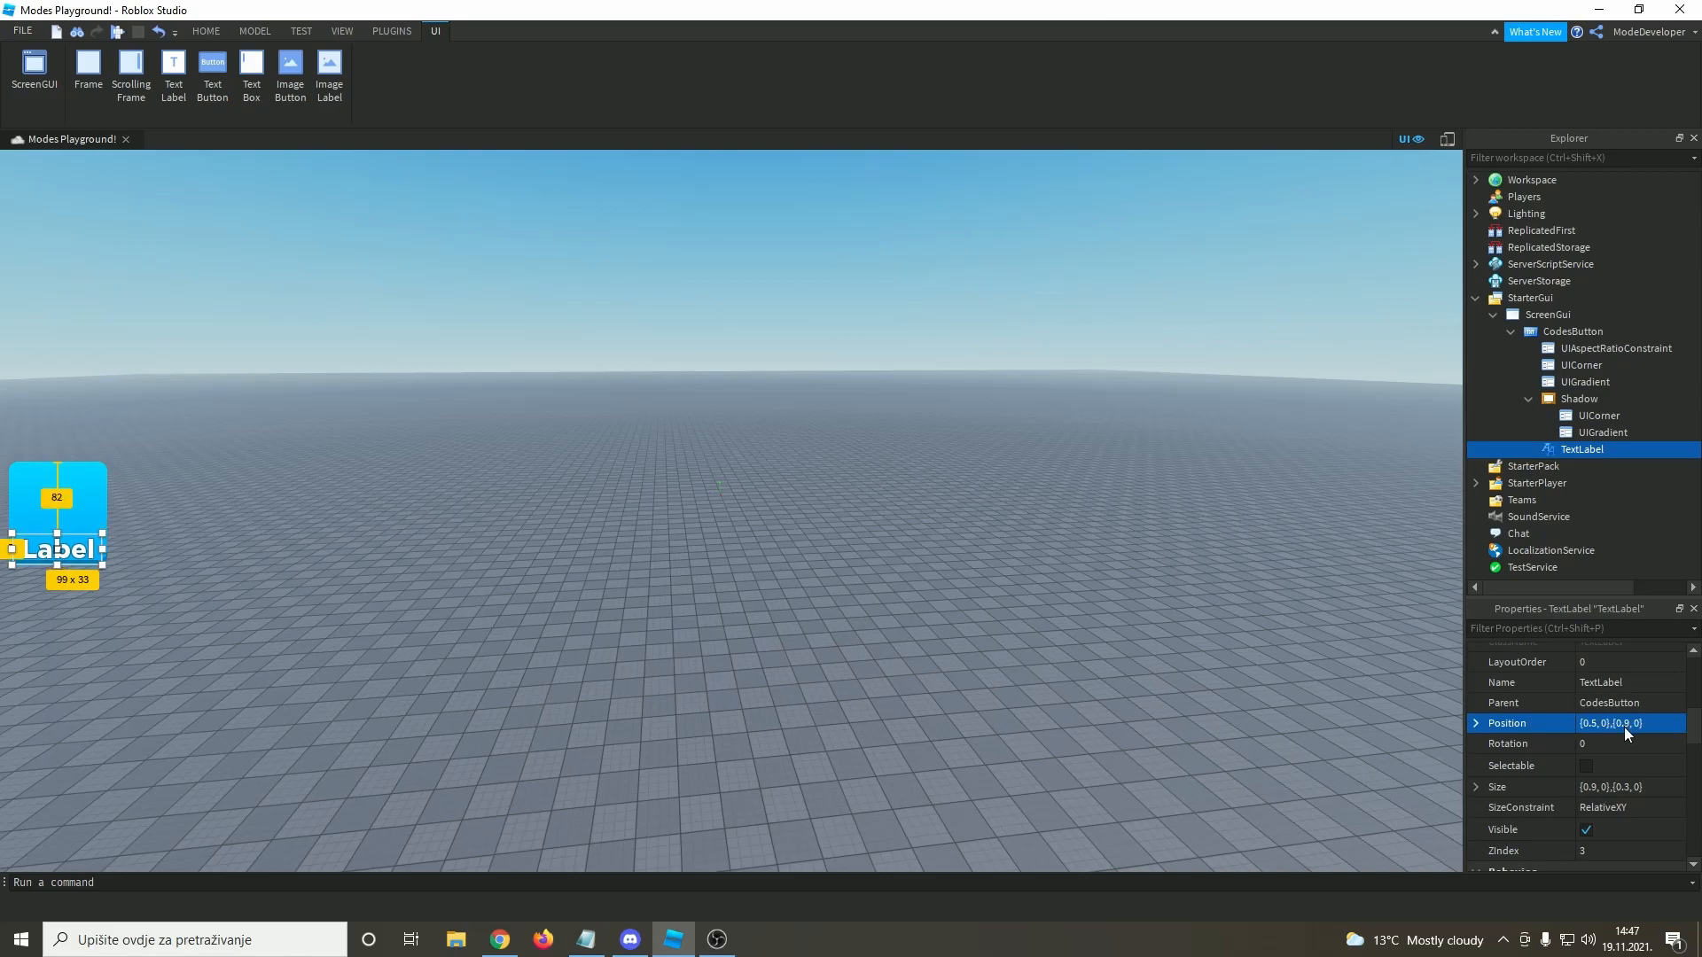
click(1624, 787)
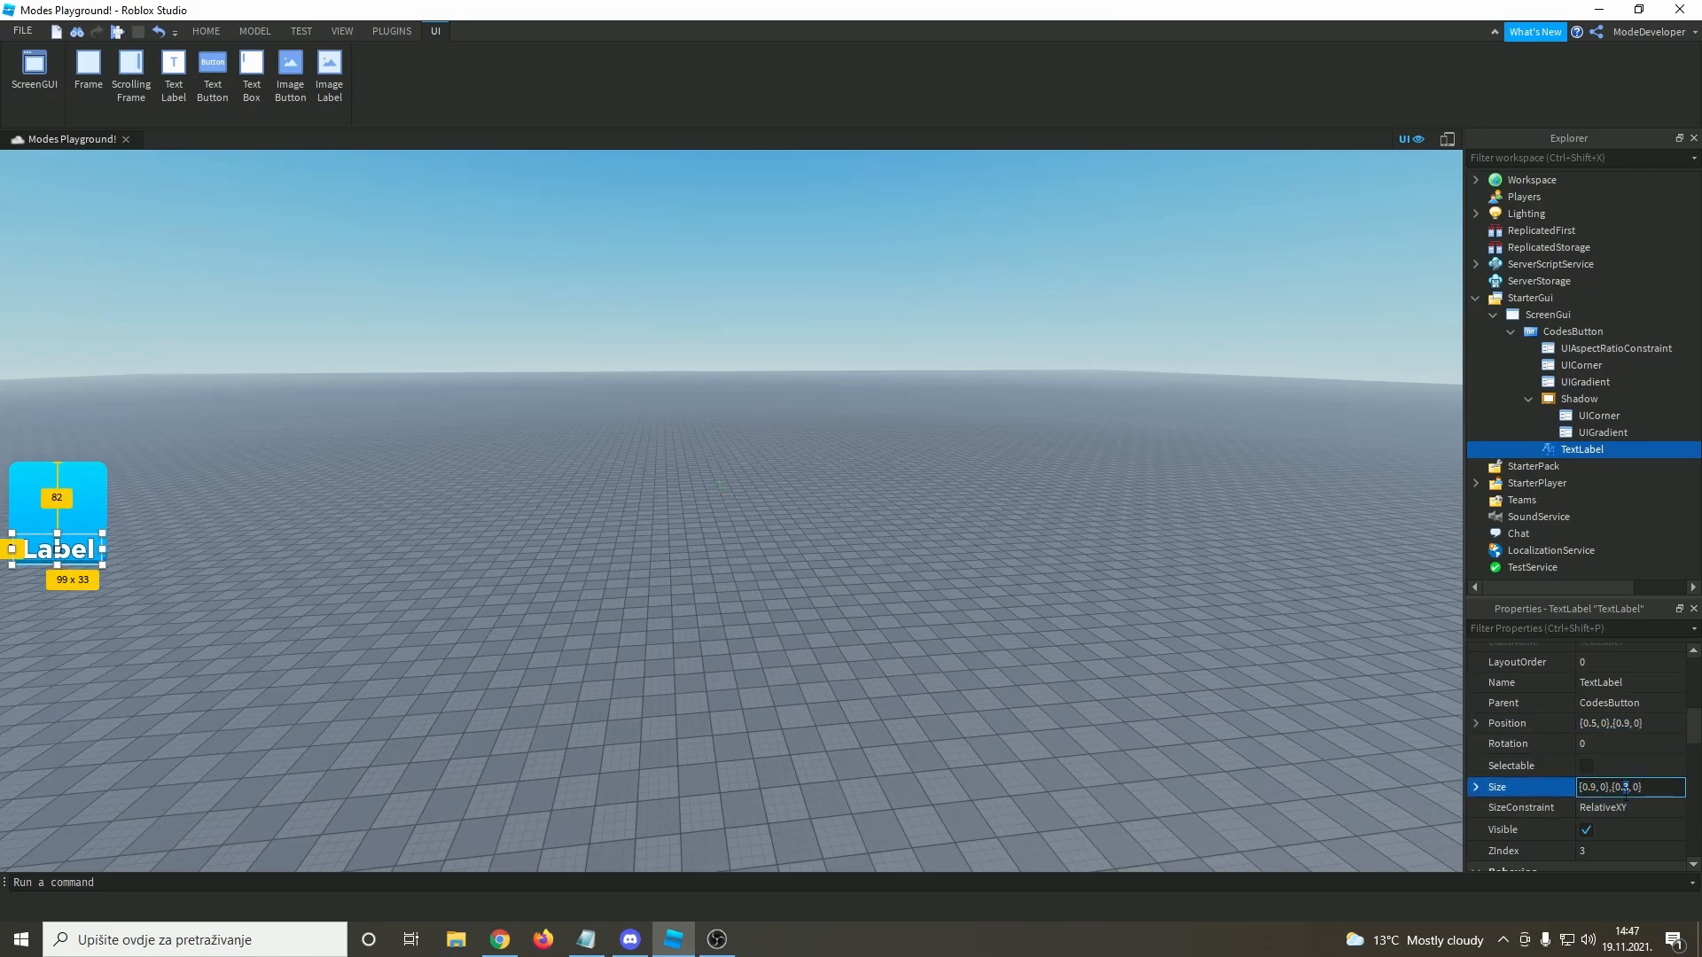
click(1090, 704)
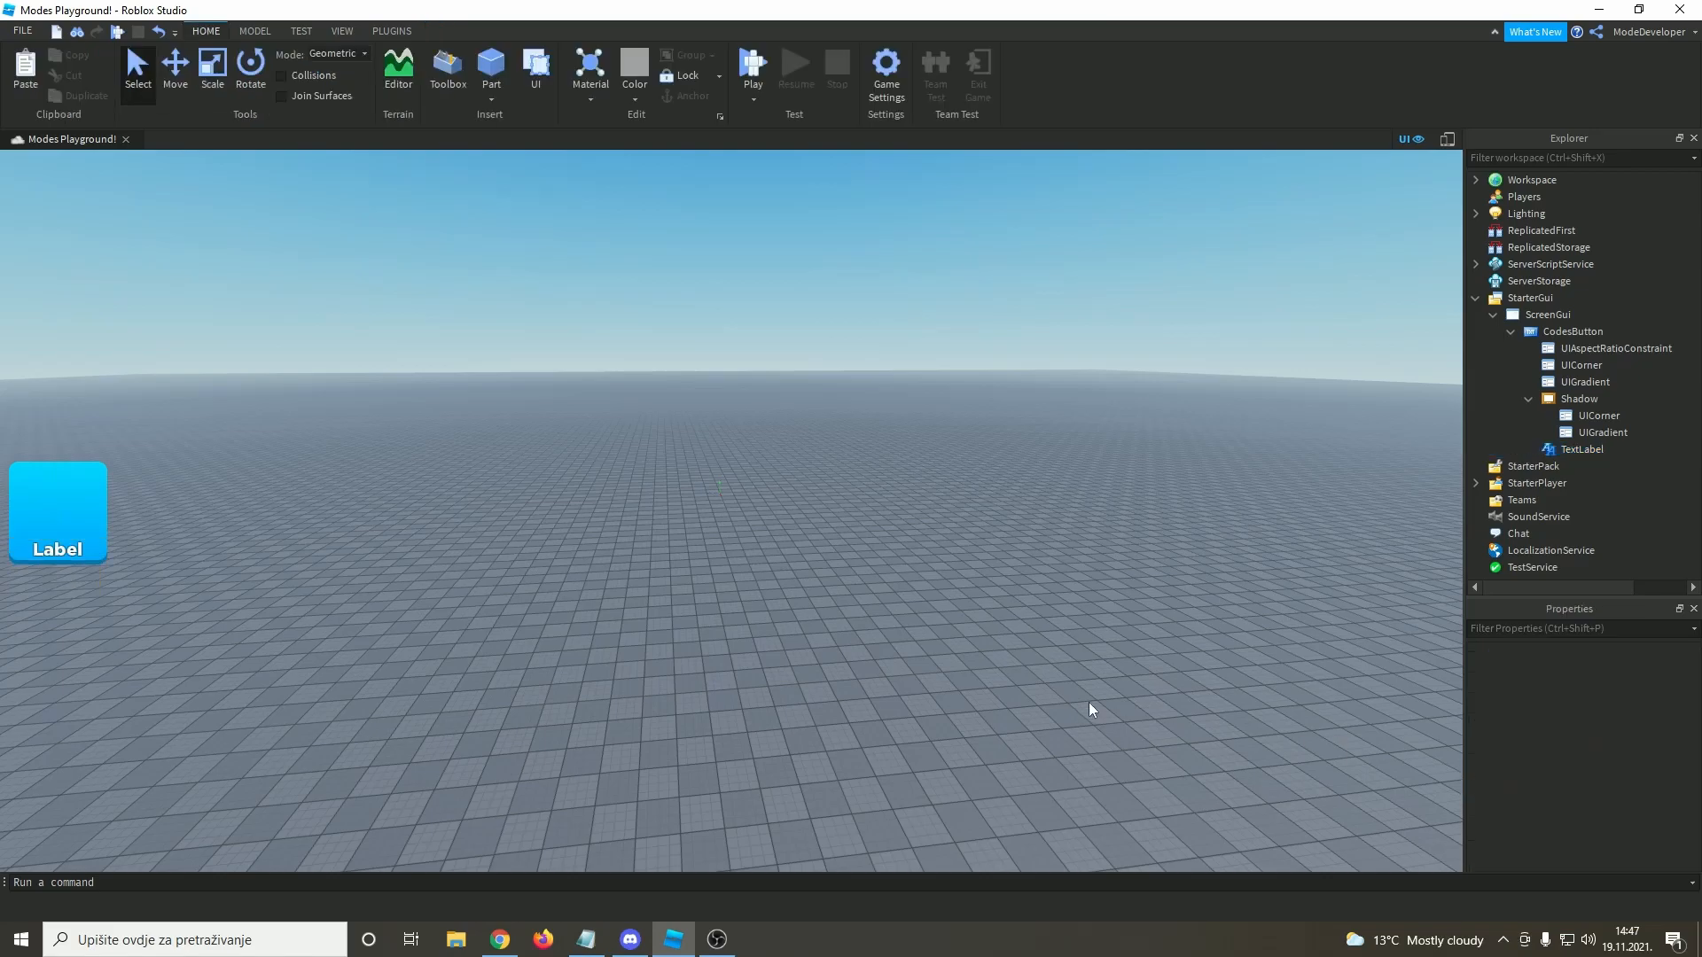
- Stretch the TextLabel's upper edge slightly upward in the viewport, giving it a Size of about {0.9, 0},{0.227, 0}
click(1584, 449)
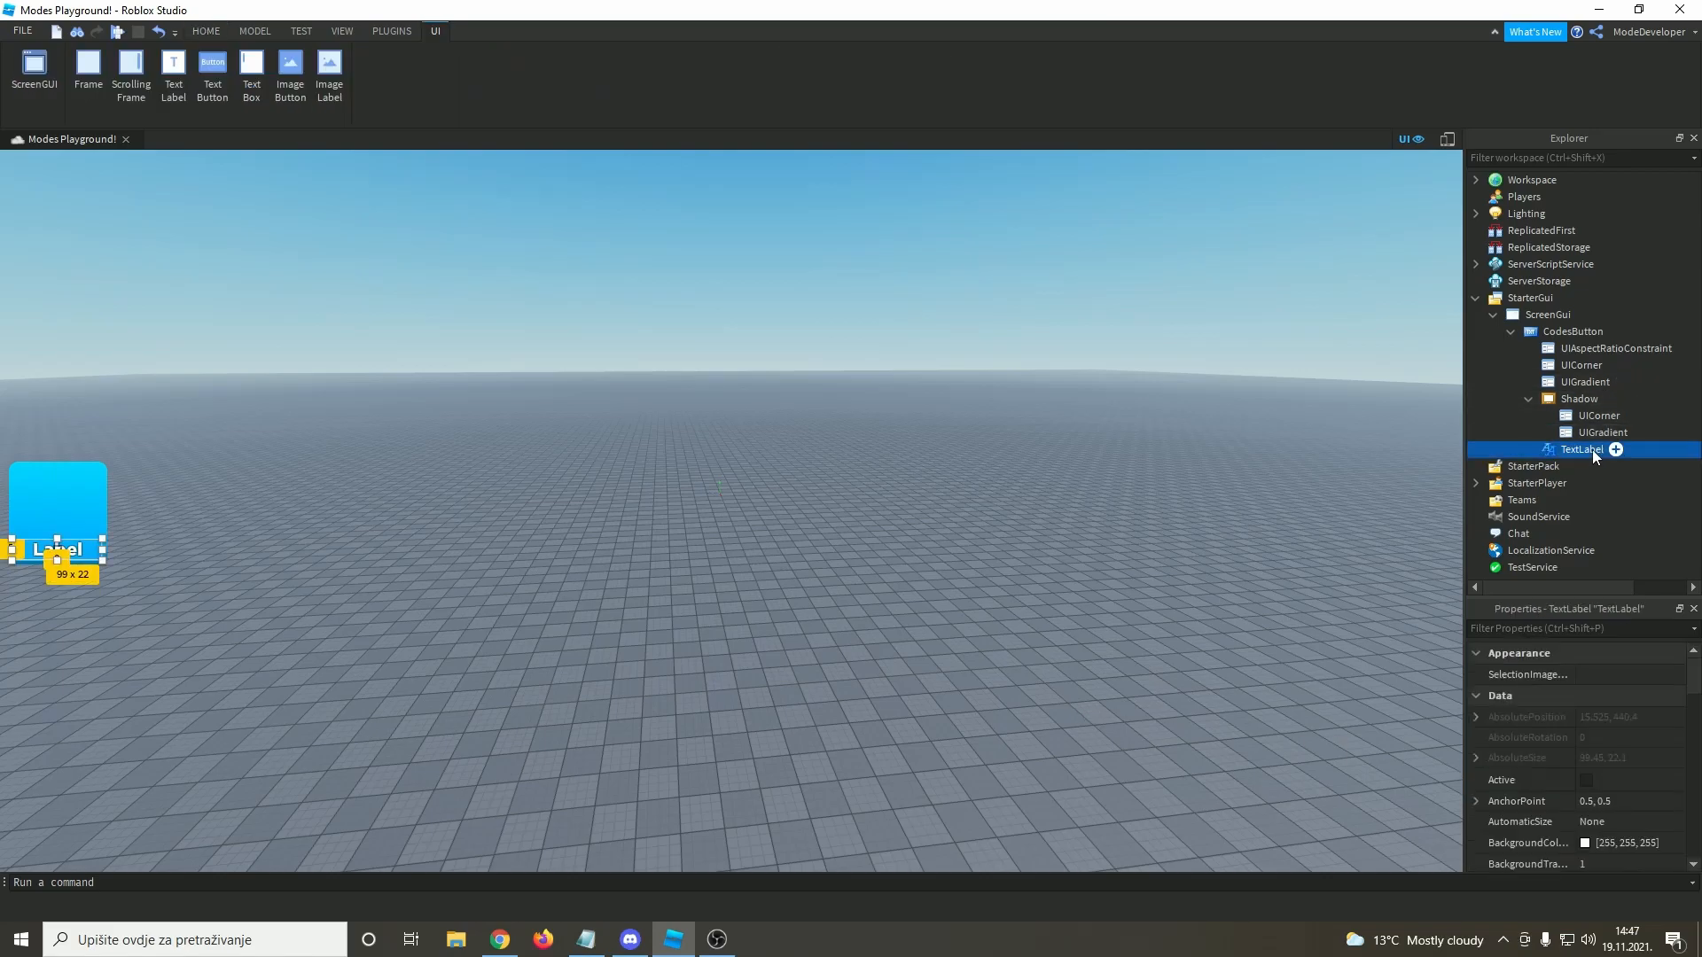
scroll(1569, 748, down, 5)
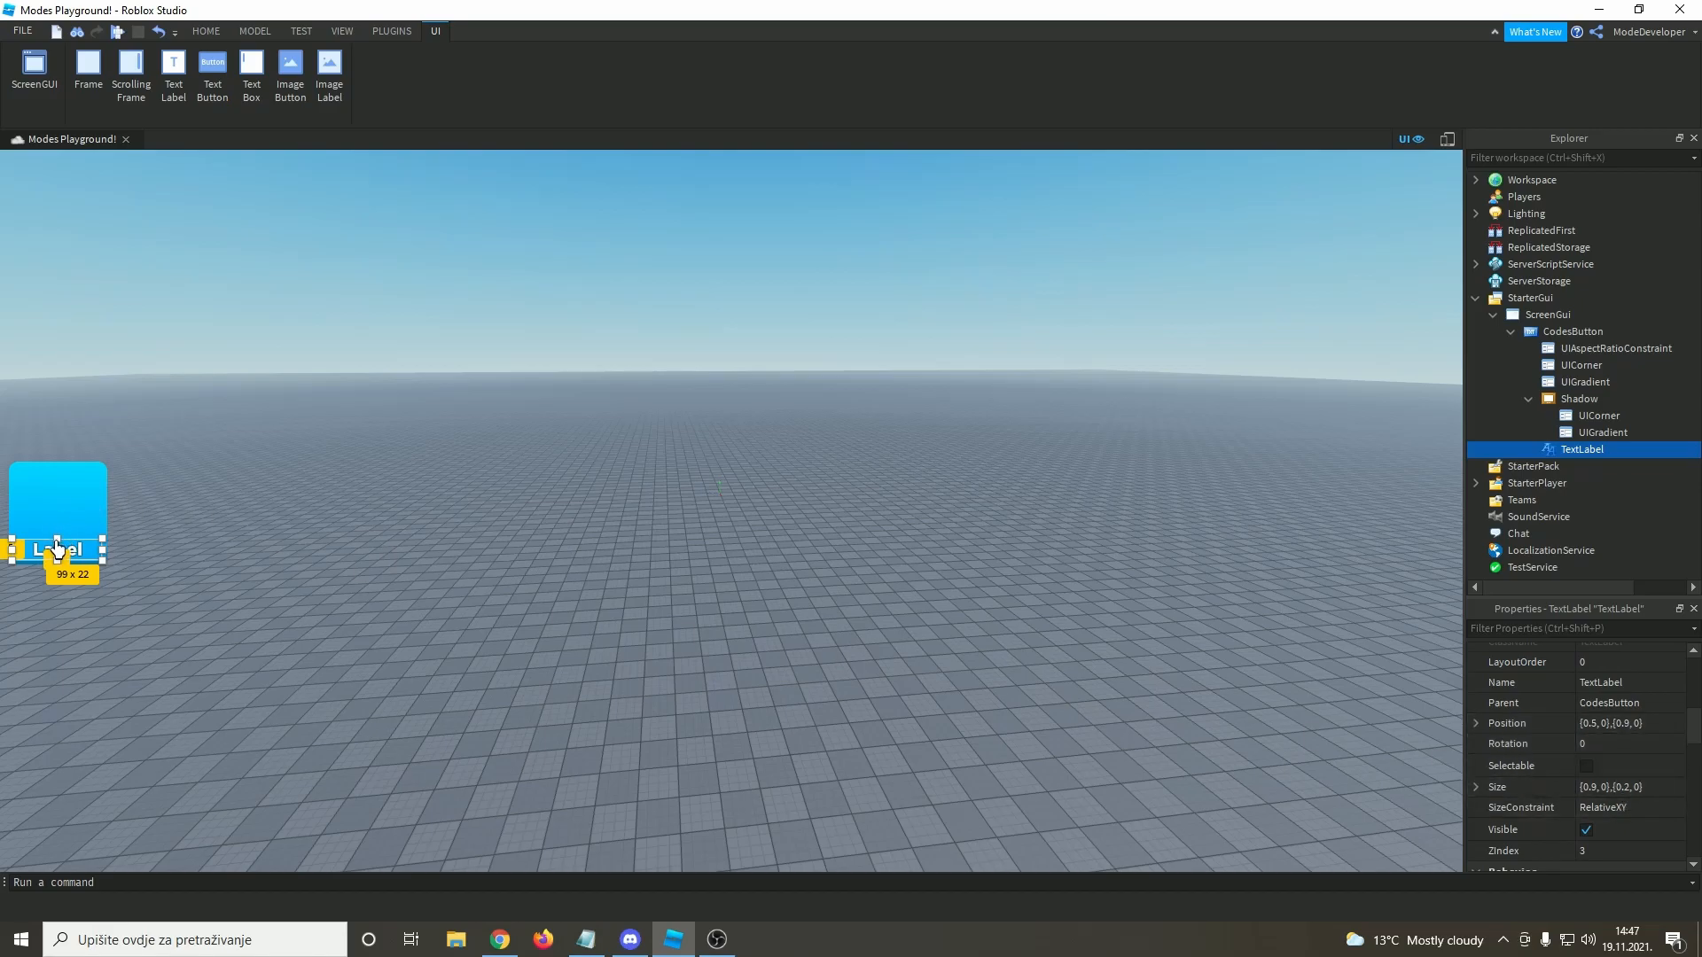
drag(58, 540, 58, 538)
click(289, 582)
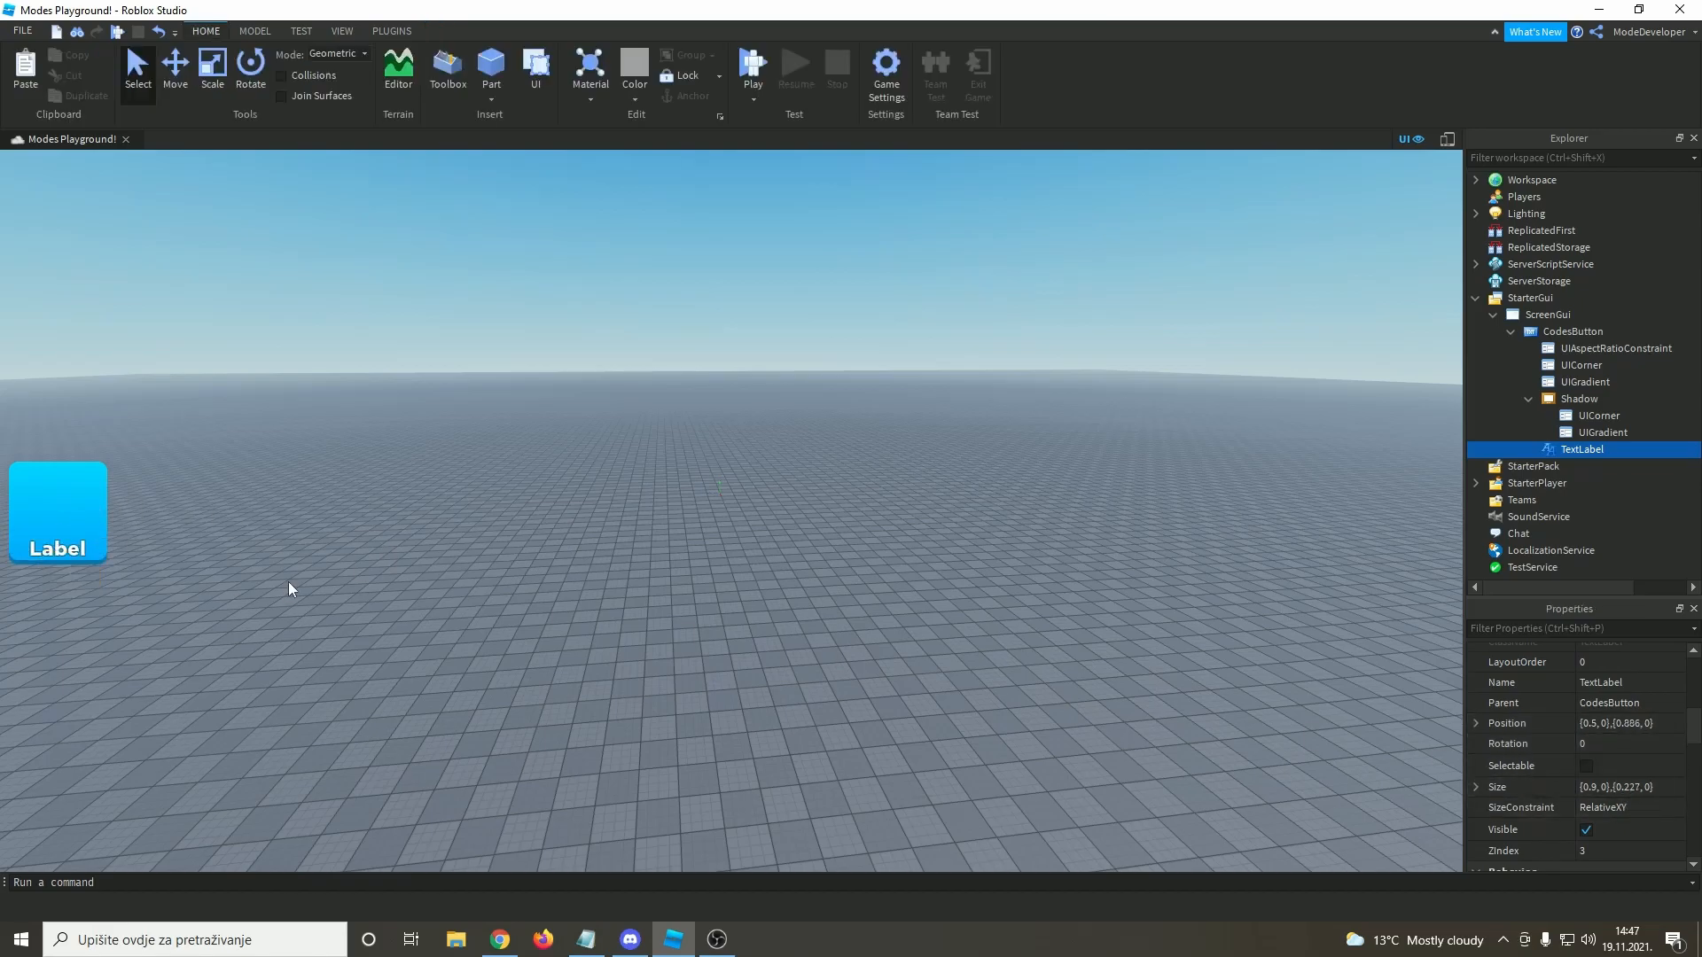
- Add an ImageLabel to CodesButton and set its ZIndex to 3
click(1557, 335)
click(1616, 331)
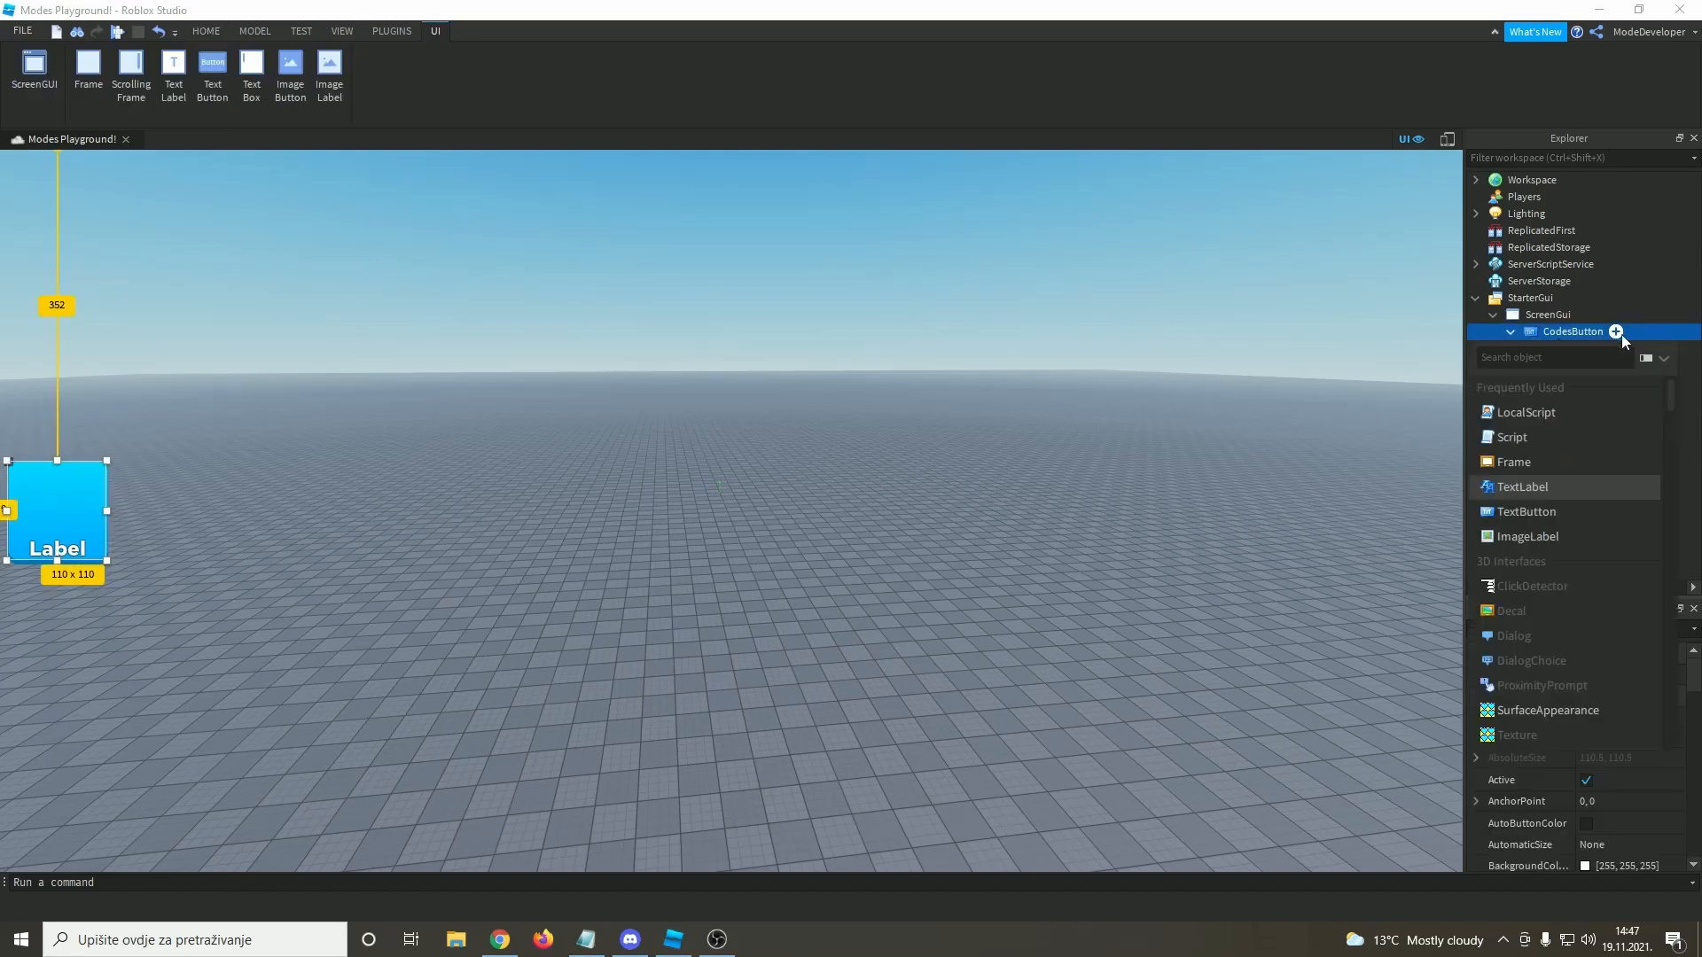
click(1592, 535)
click(1583, 450)
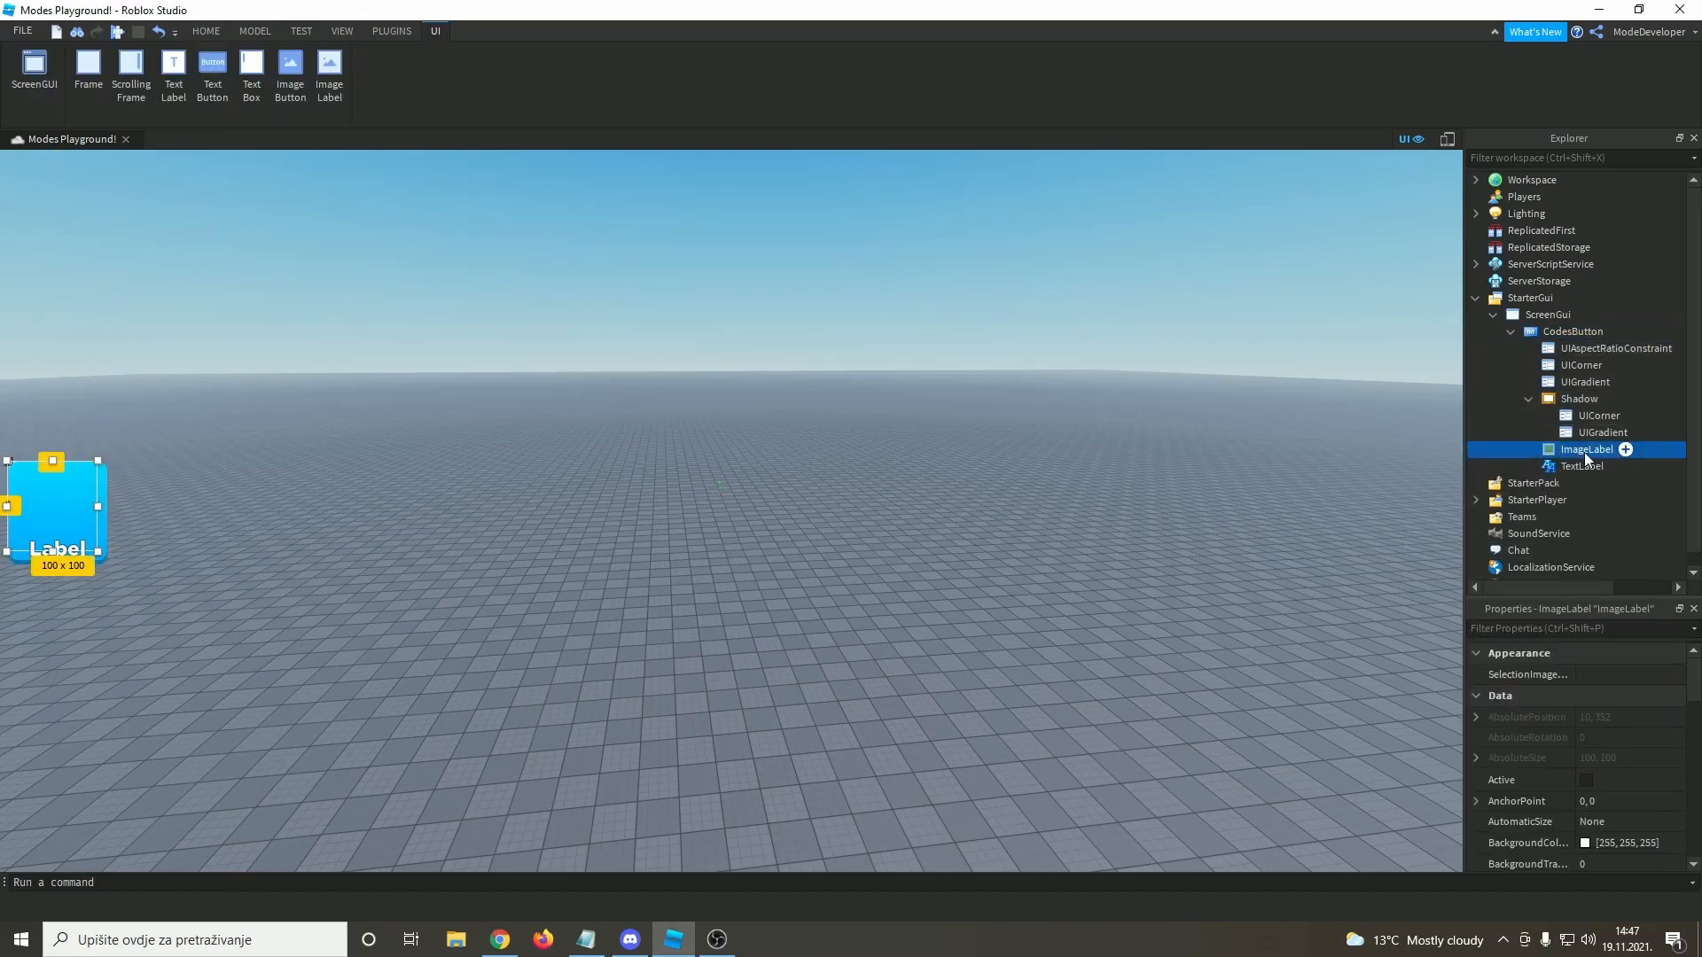
scroll(1599, 741, down, 5)
click(1602, 788)
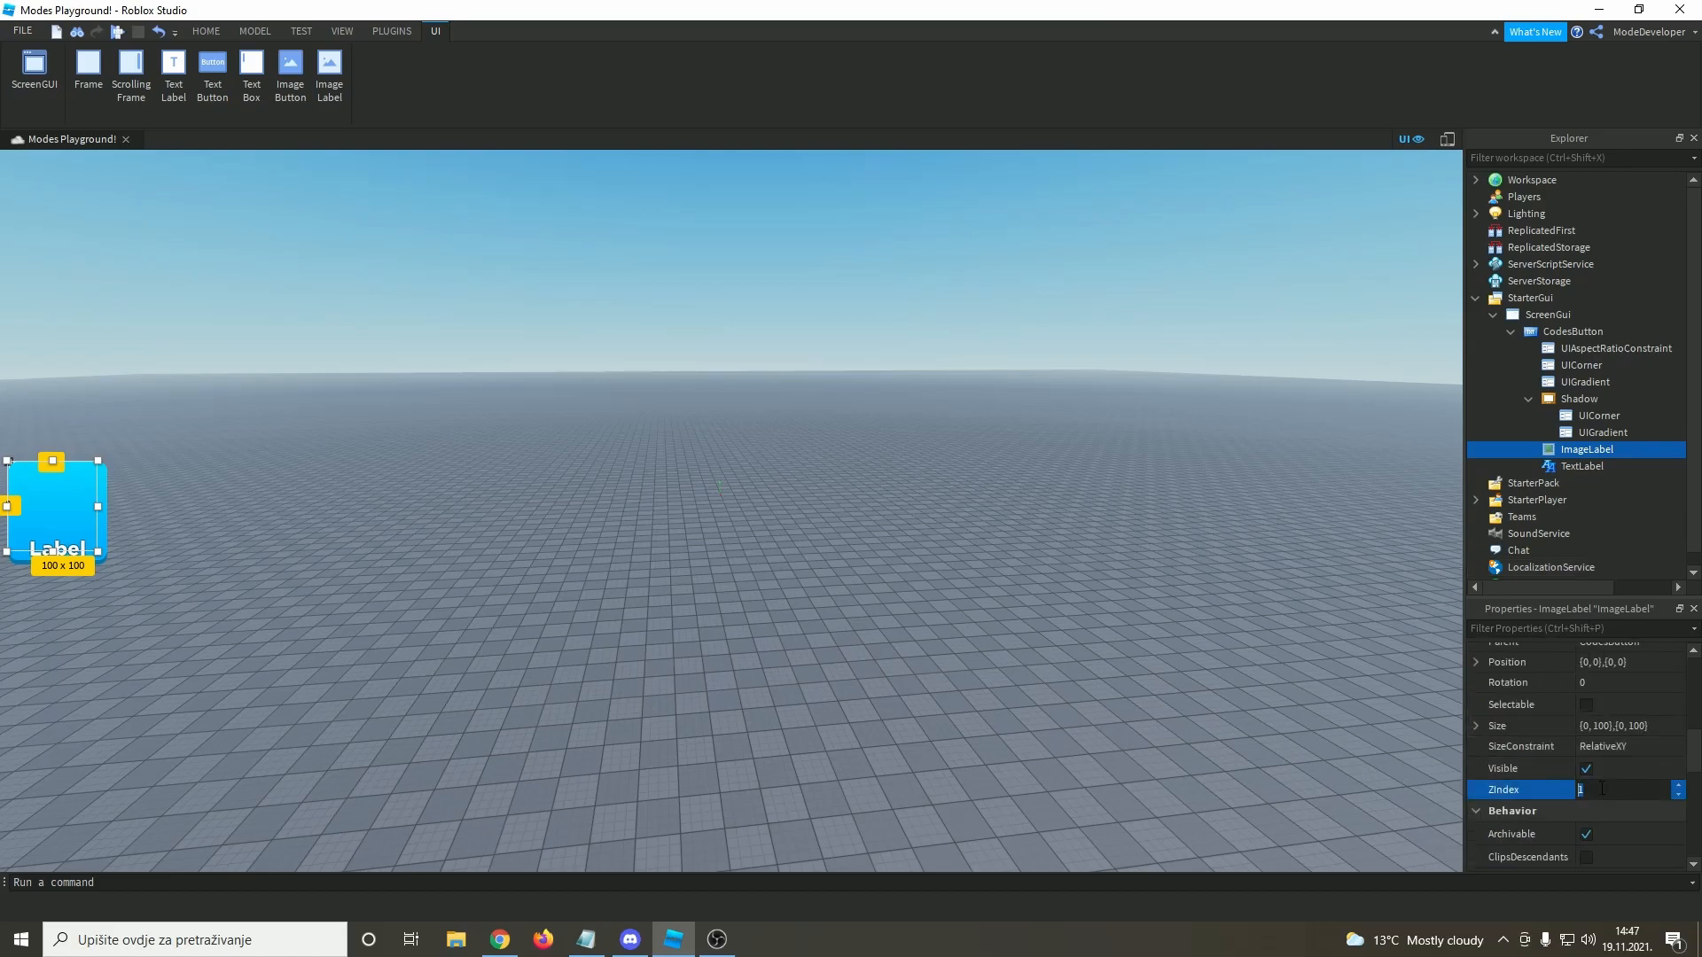
text(3)
key(Return)
- Set the TextLabel's ZIndex to 4 so that it sits above the ImageLabel
click(1563, 466)
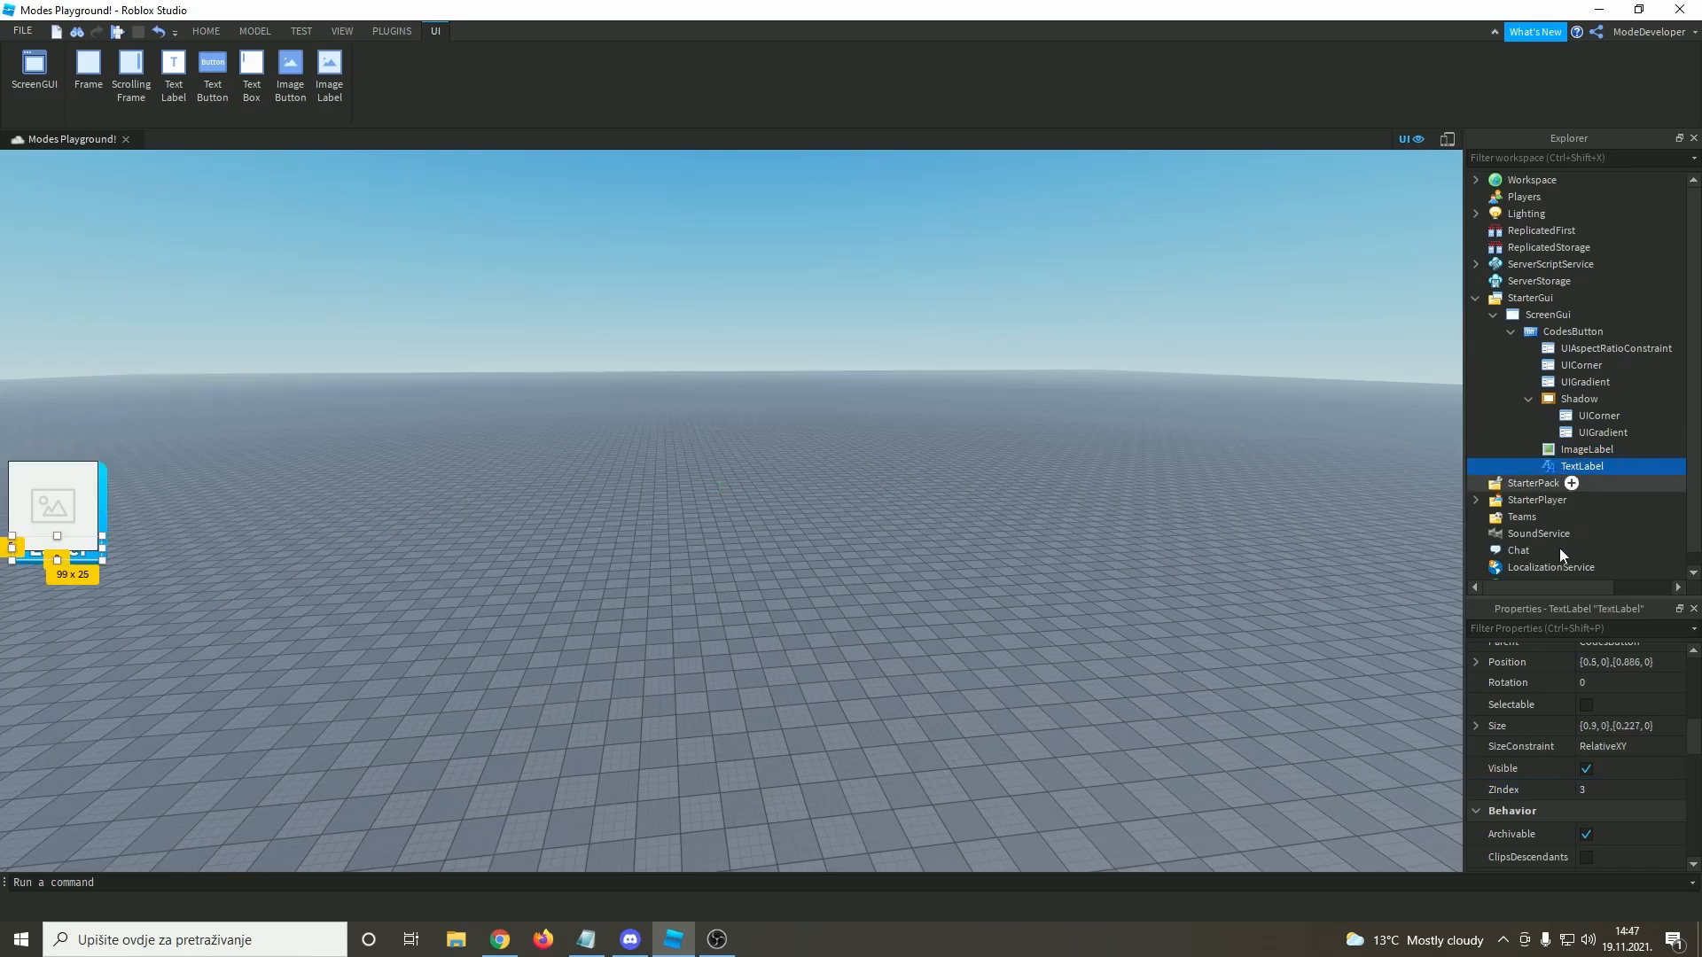
click(1619, 786)
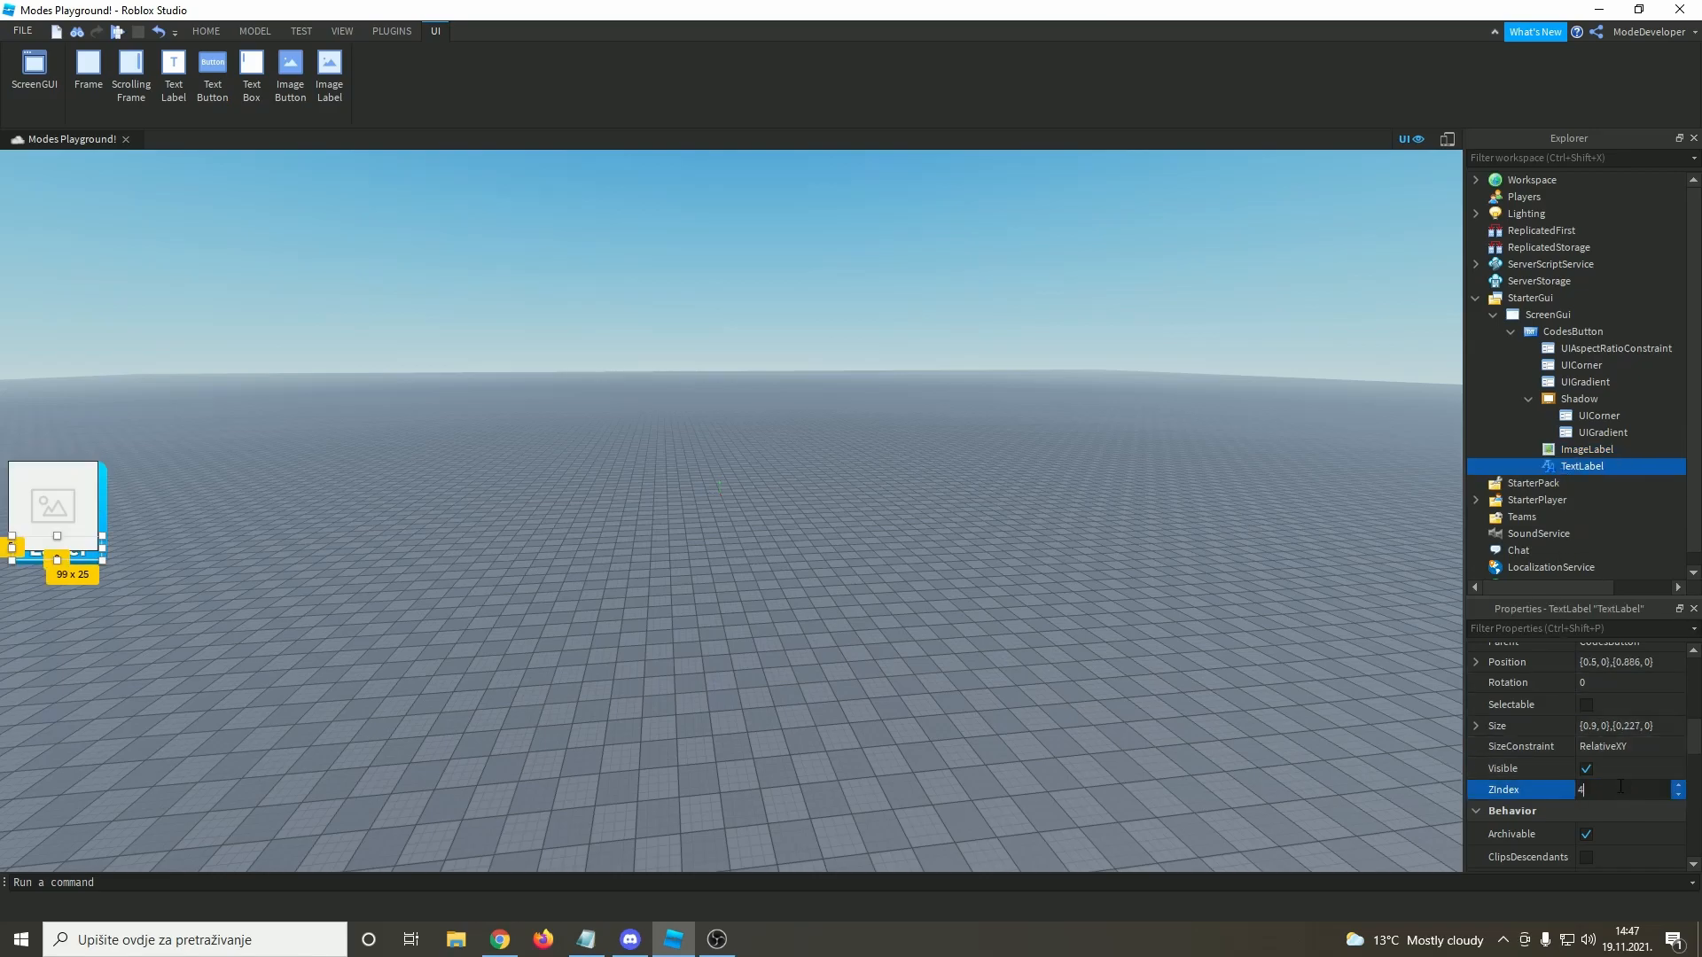
text(4)
key(Return)
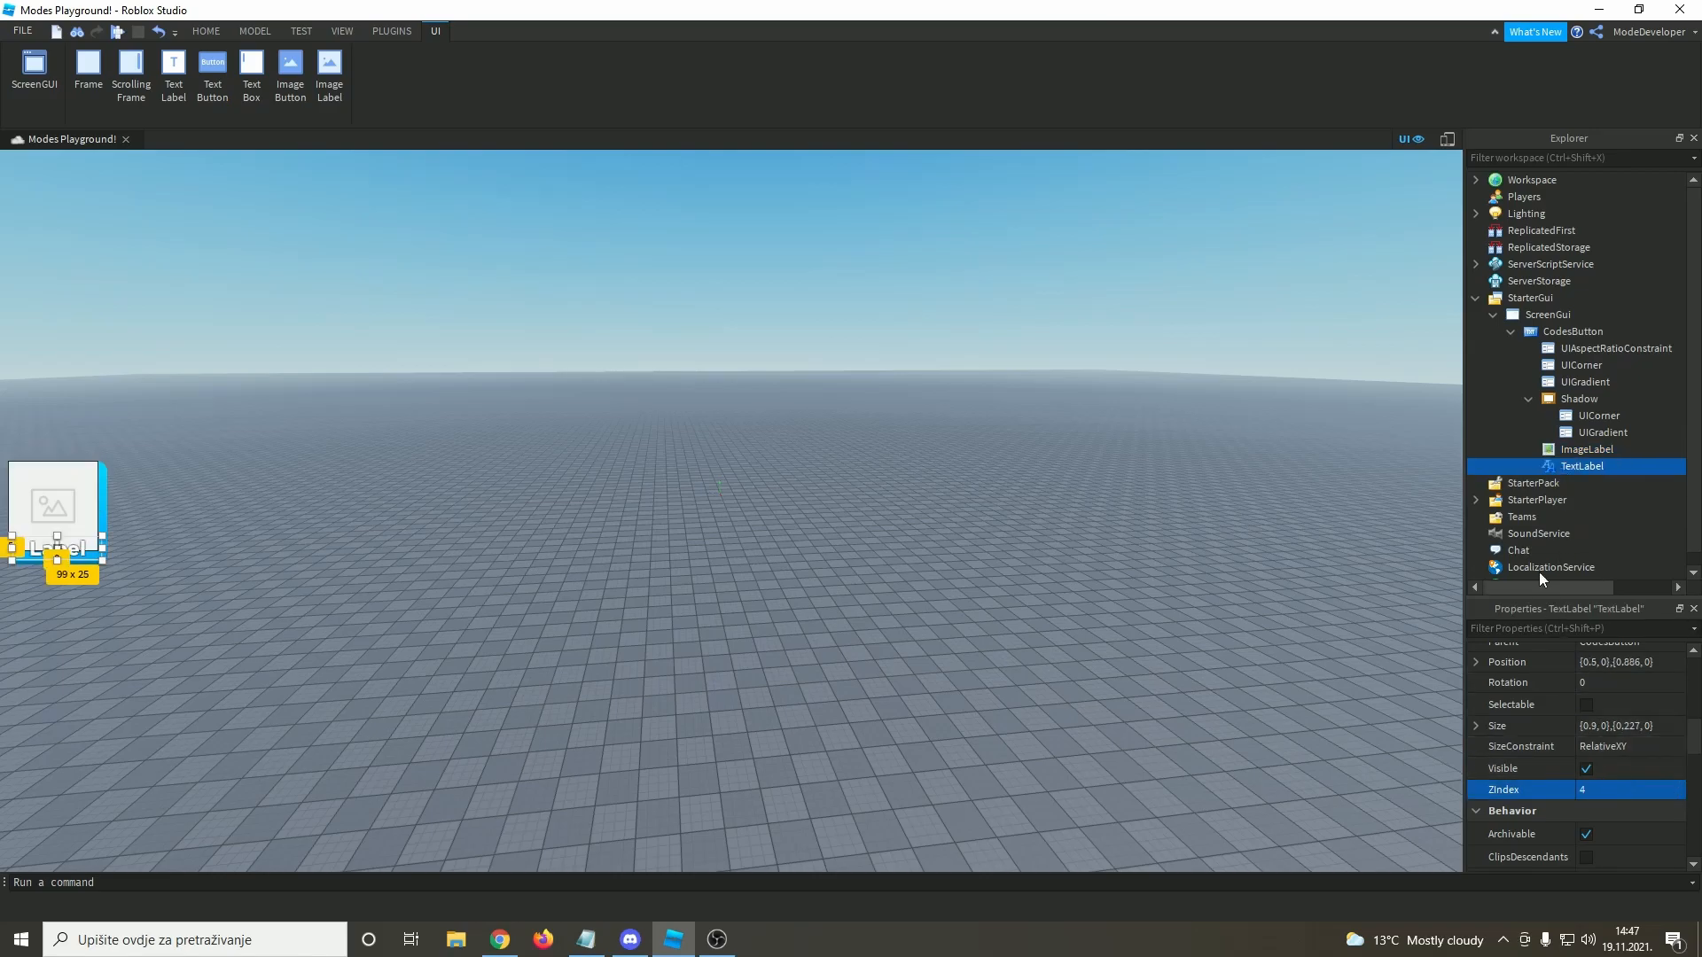
- Make the ImageLabel fill the button by changing its Size from pixel offsets to {1, 0},{1, 0}
click(1585, 449)
double_click(1604, 725)
text(0)
key(Return)
double_click(1630, 726)
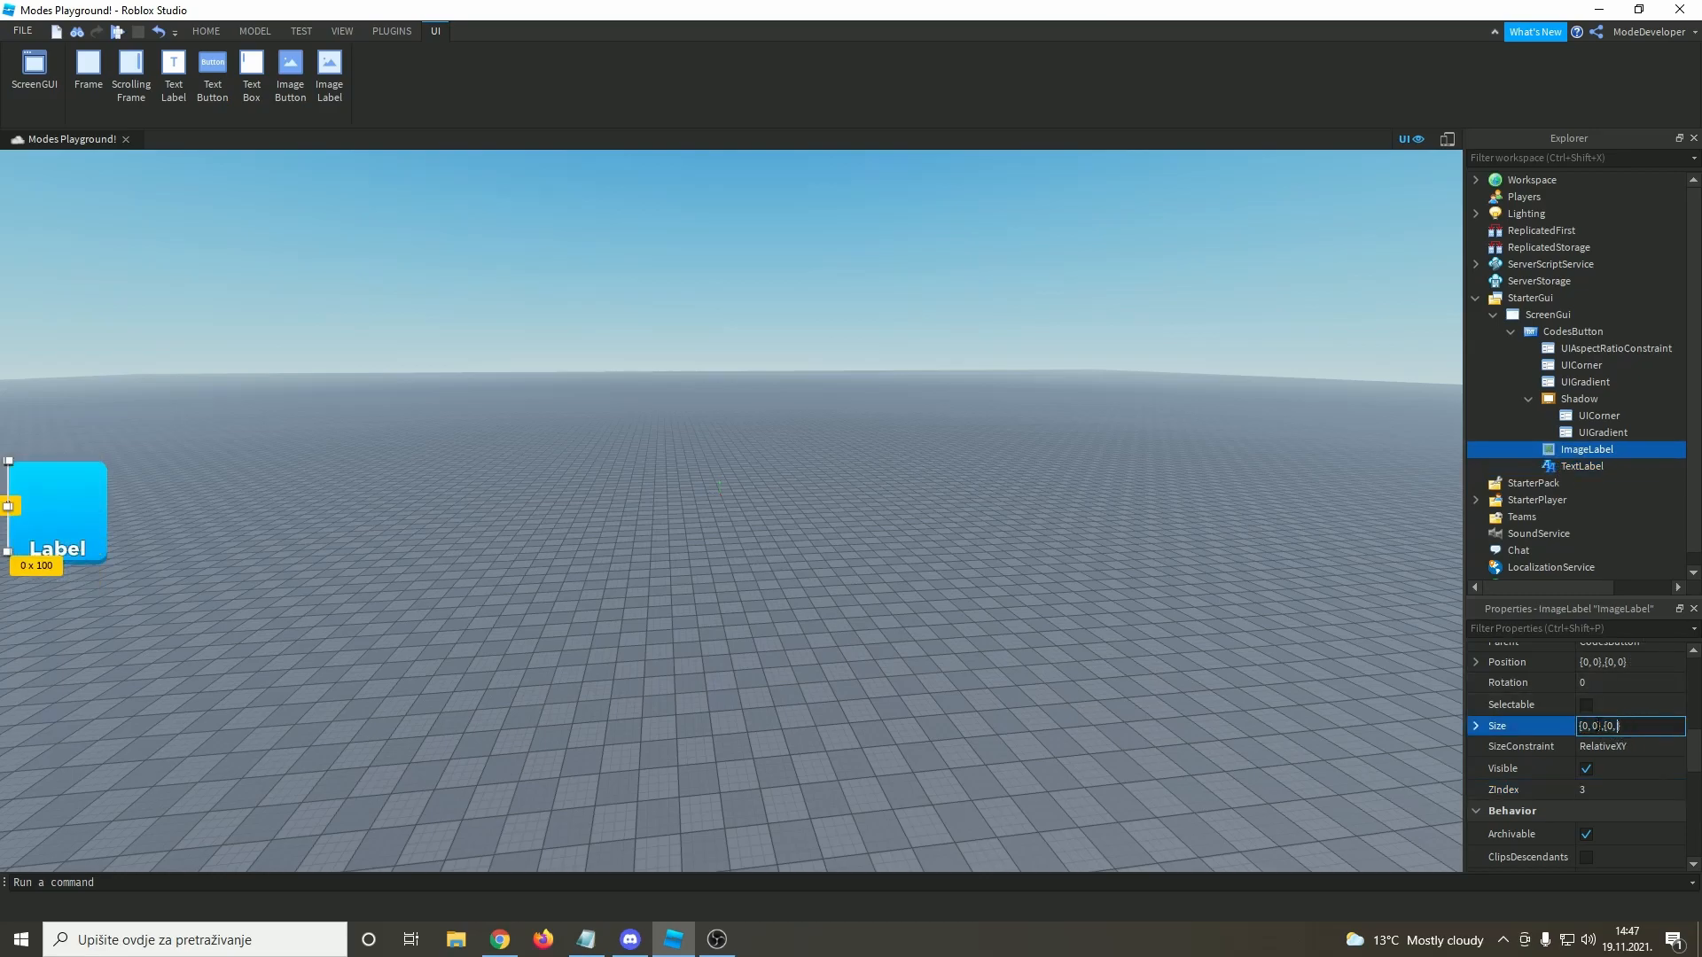
text(0)
key(Return)
double_click(1611, 726)
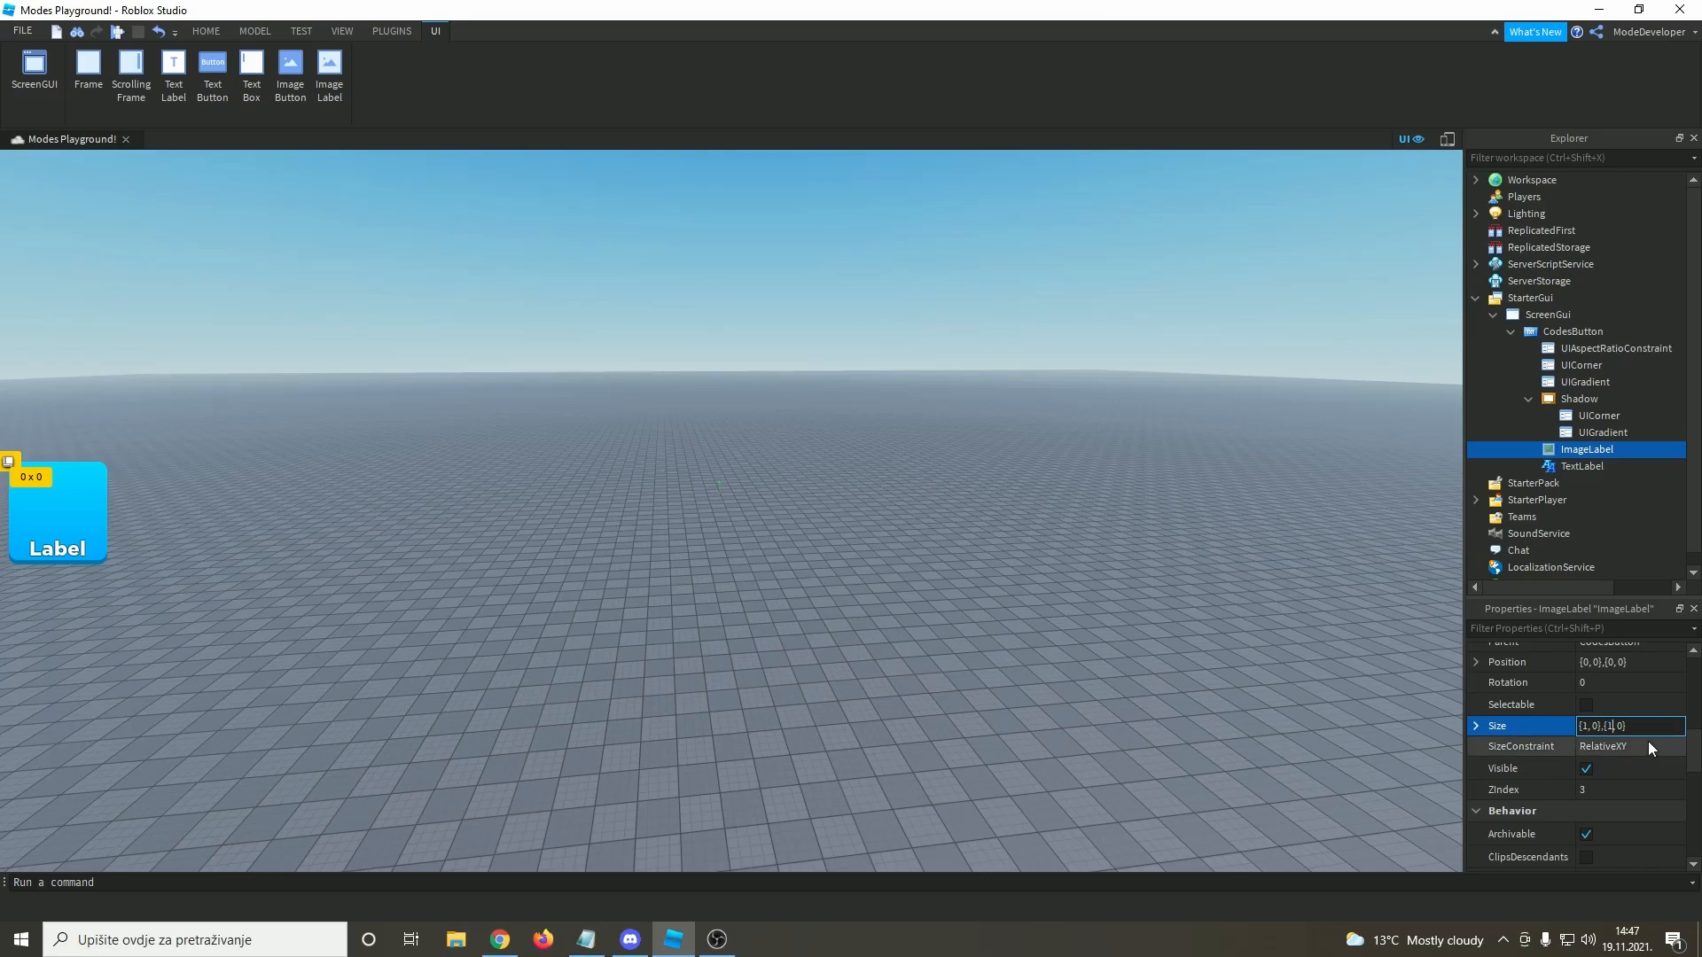
text(1)
key(Return)
- Set the ImageLabel's AnchorPoint to 0.5, 0.5
scroll(1614, 743, up, 5)
double_click(1624, 799)
text(0.5,0.5)
key(Return)
- Centre the ImageLabel in the button by setting its Position to {0.5, 0},{0.5, 0}
scroll(1624, 801, down, 3)
scroll(1624, 800, down, 1)
double_click(1631, 785)
key(Return)
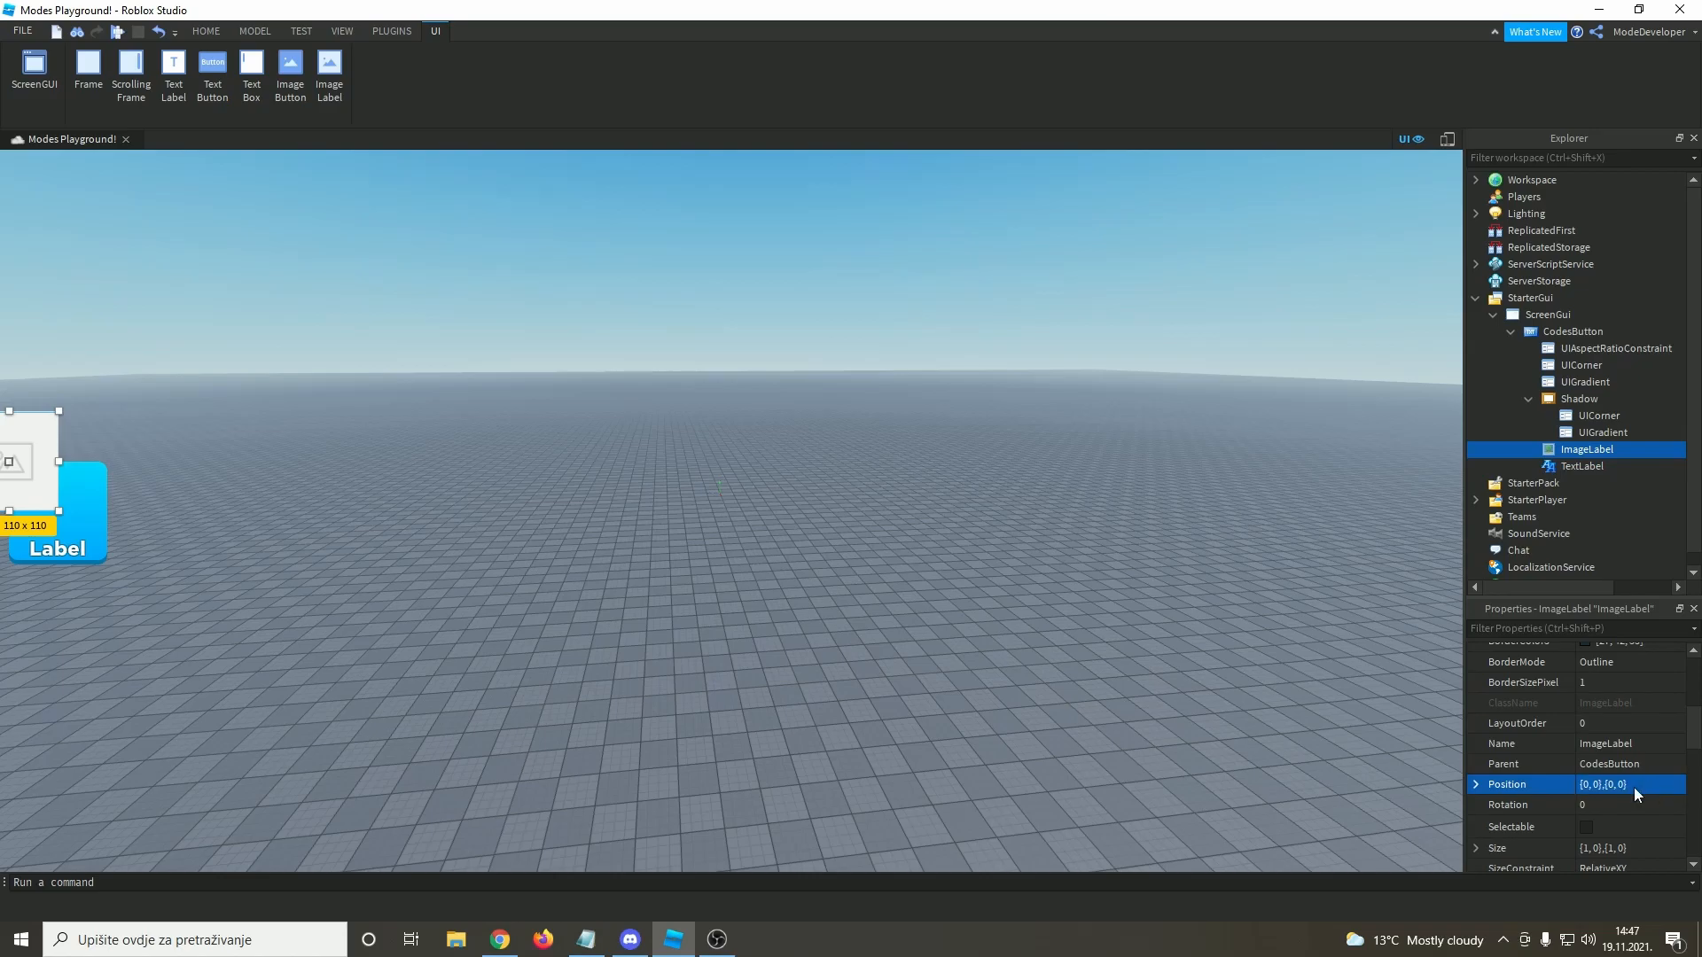
click(1581, 785)
text(.5)
key(Return)
click(1620, 788)
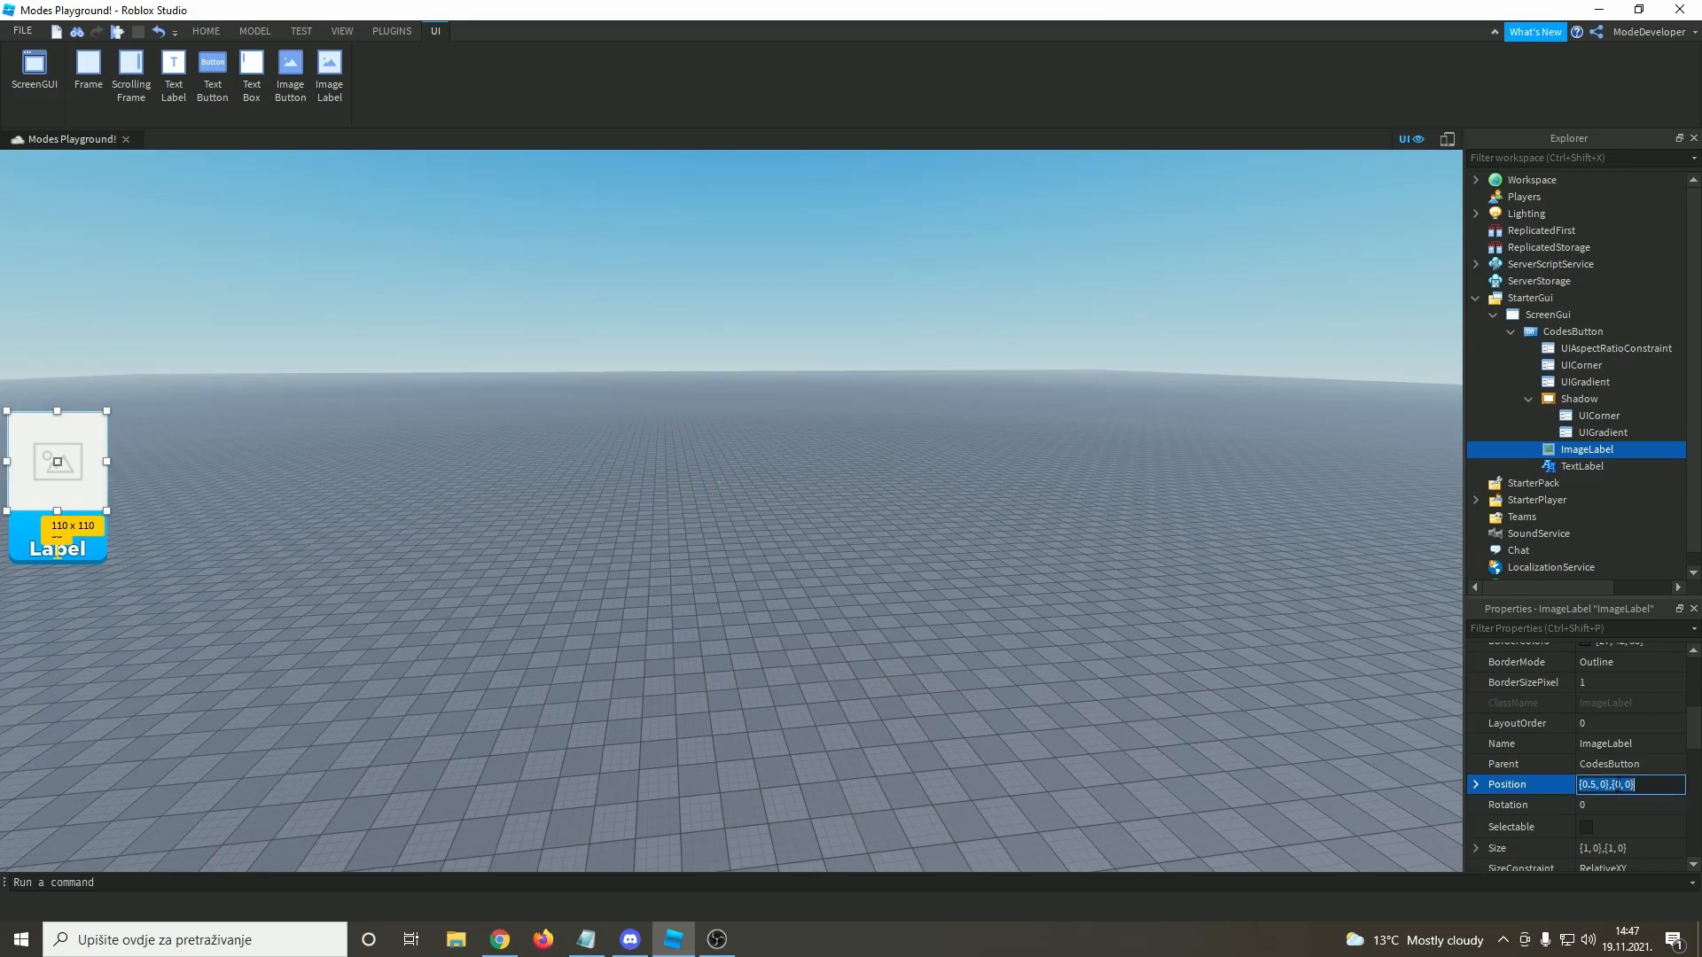
text(.5)
key(Return)
- Shrink the ImageLabel by setting its Size to {0.7, 0},{0.7, 0}
scroll(1617, 790, down, 3)
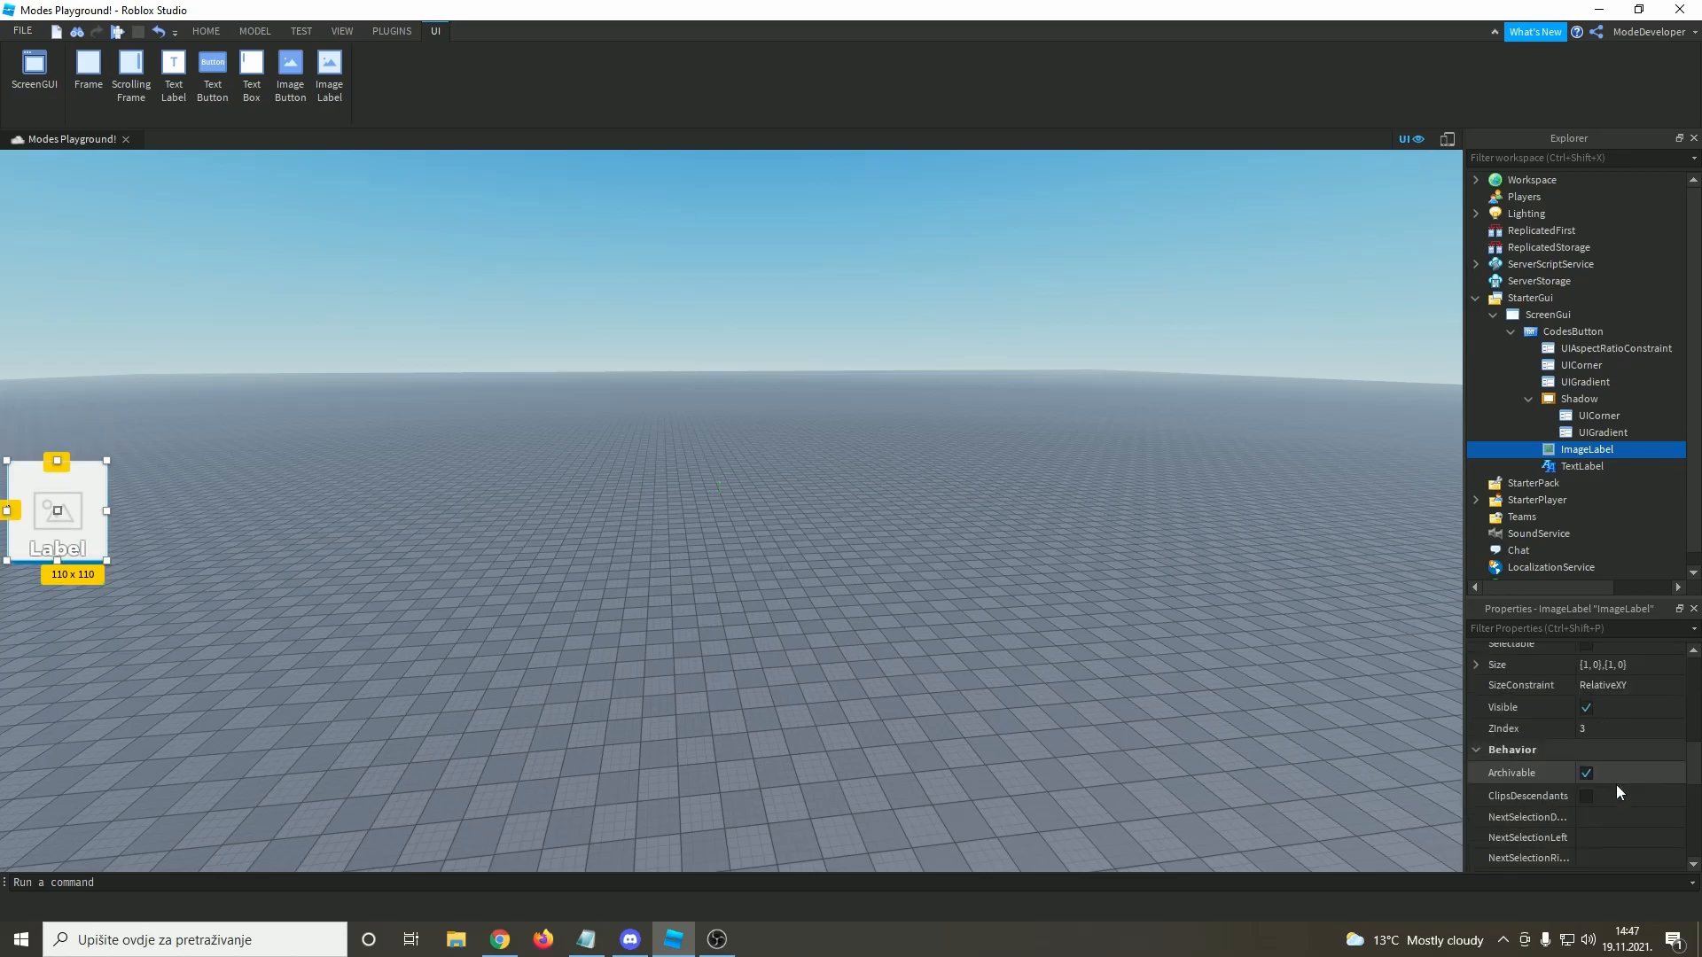
click(1585, 665)
double_click(1585, 665)
text(0.7)
key(Return)
double_click(1616, 664)
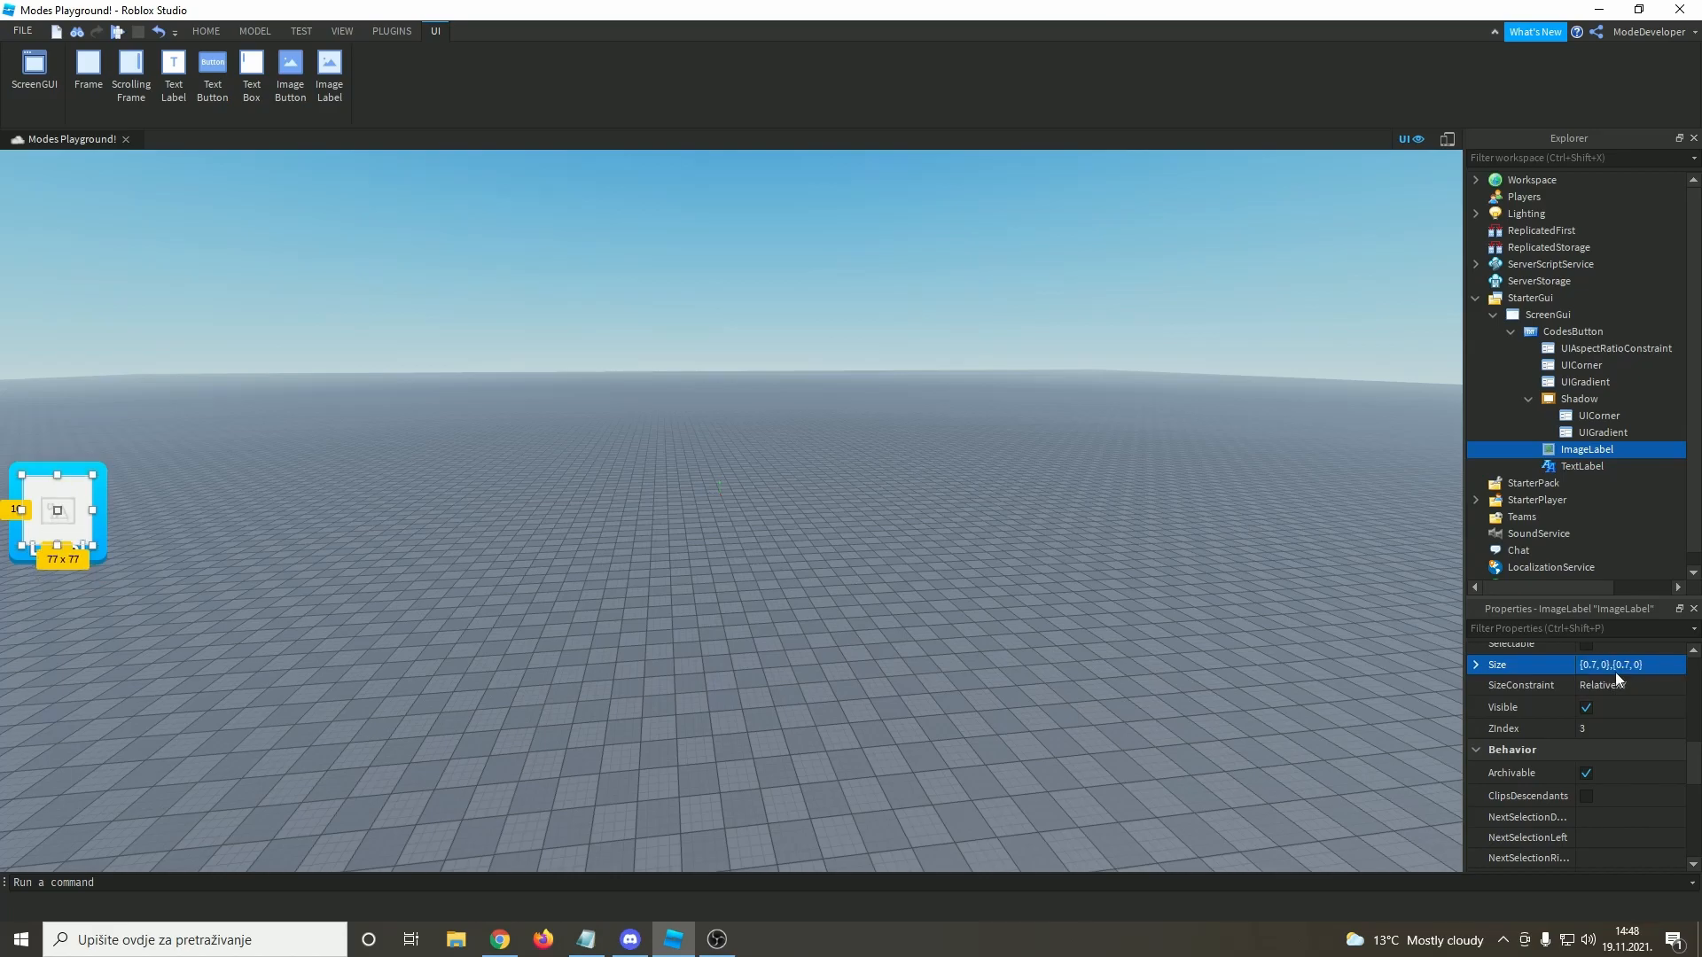
click(834, 550)
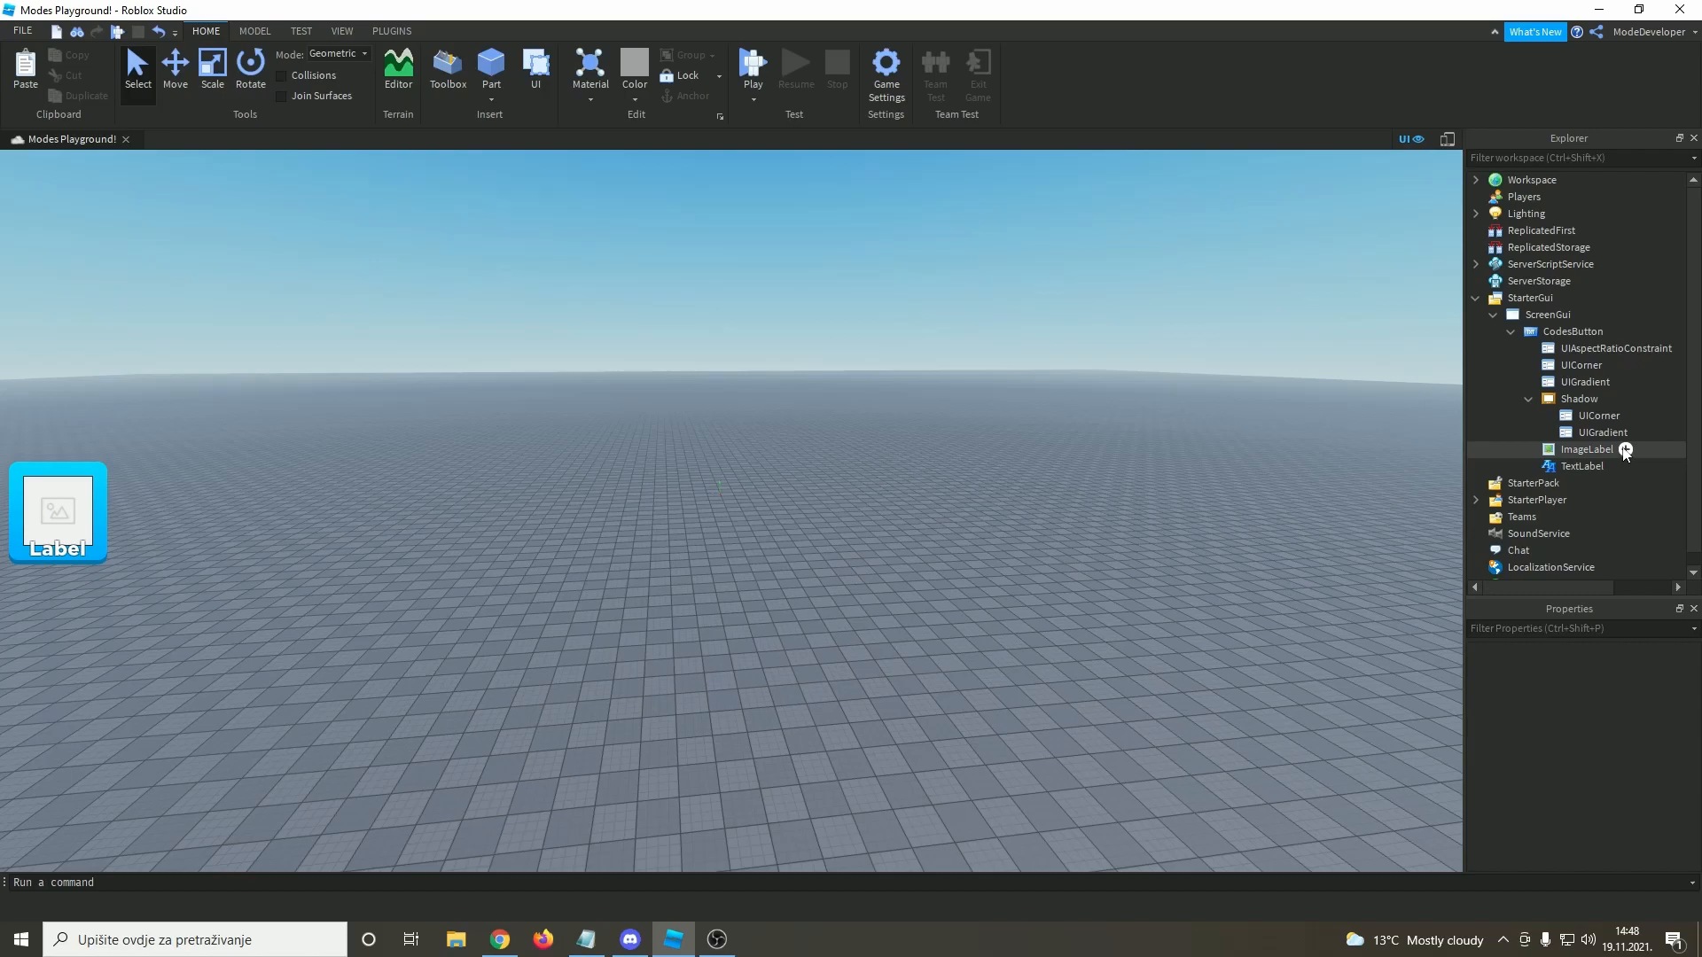
- Hide the ImageLabel's background and border by setting BackgroundTransparency to 1 and BorderSizePixel to 0
click(1586, 450)
click(1613, 742)
text(1)
click(1609, 805)
text(0)
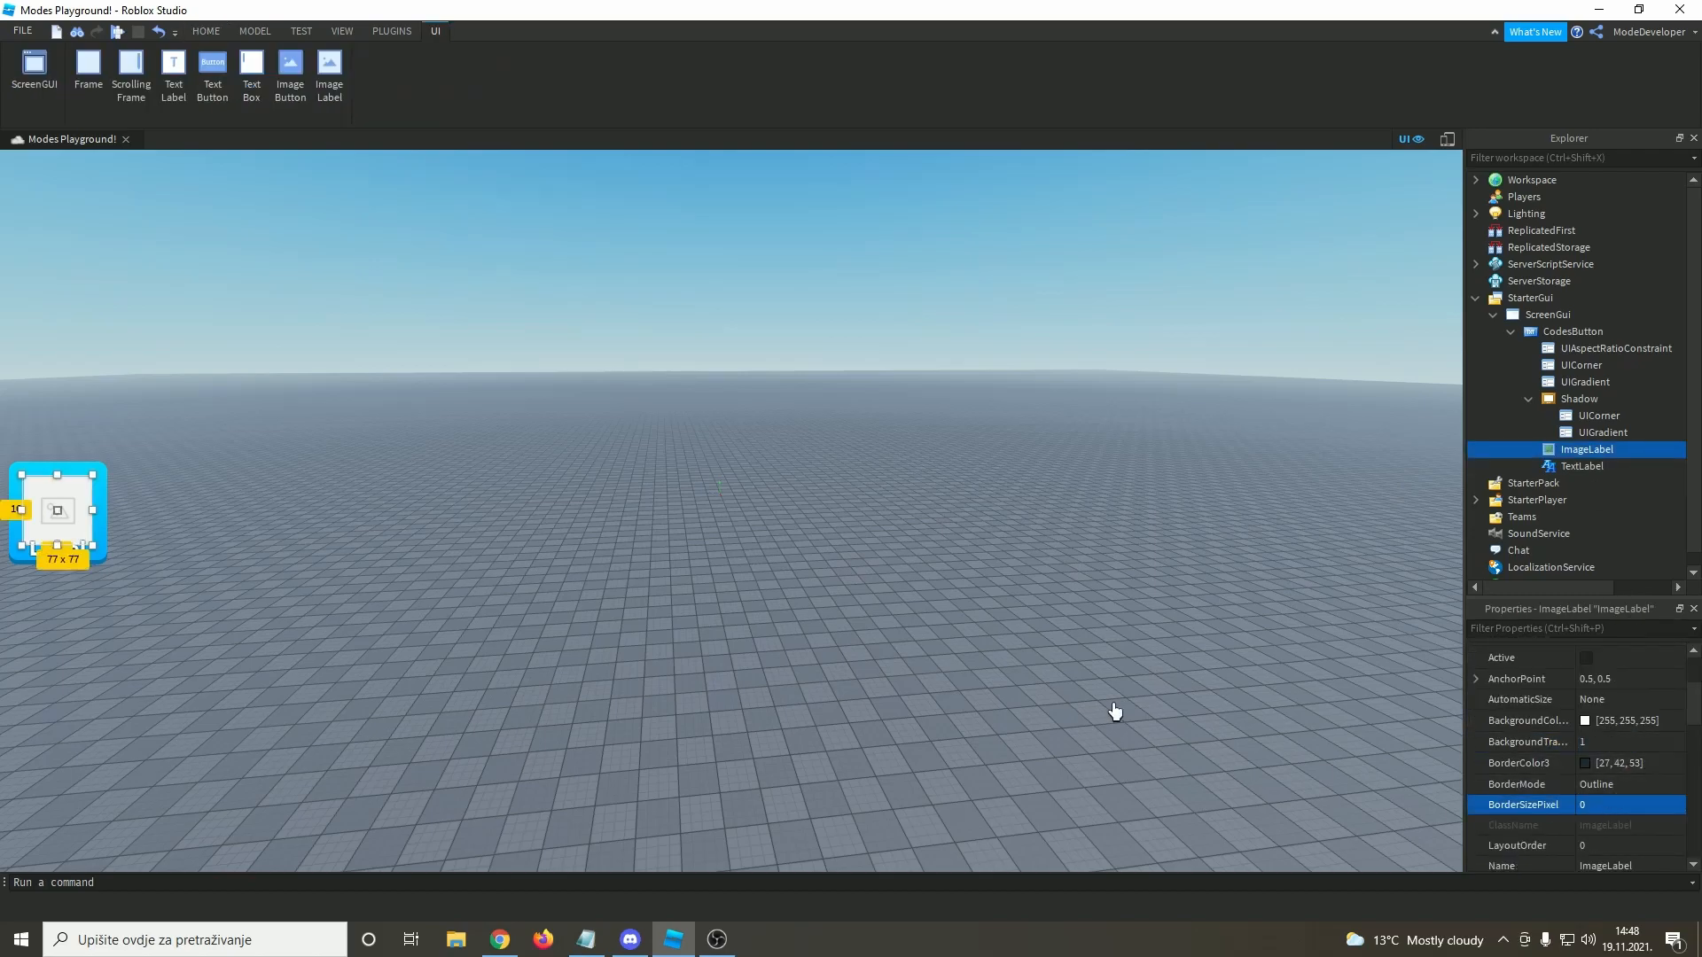
click(834, 566)
- Assign the RewardsUnquie bird picture as the ImageLabel's Image
click(1553, 450)
scroll(1607, 780, down, 8)
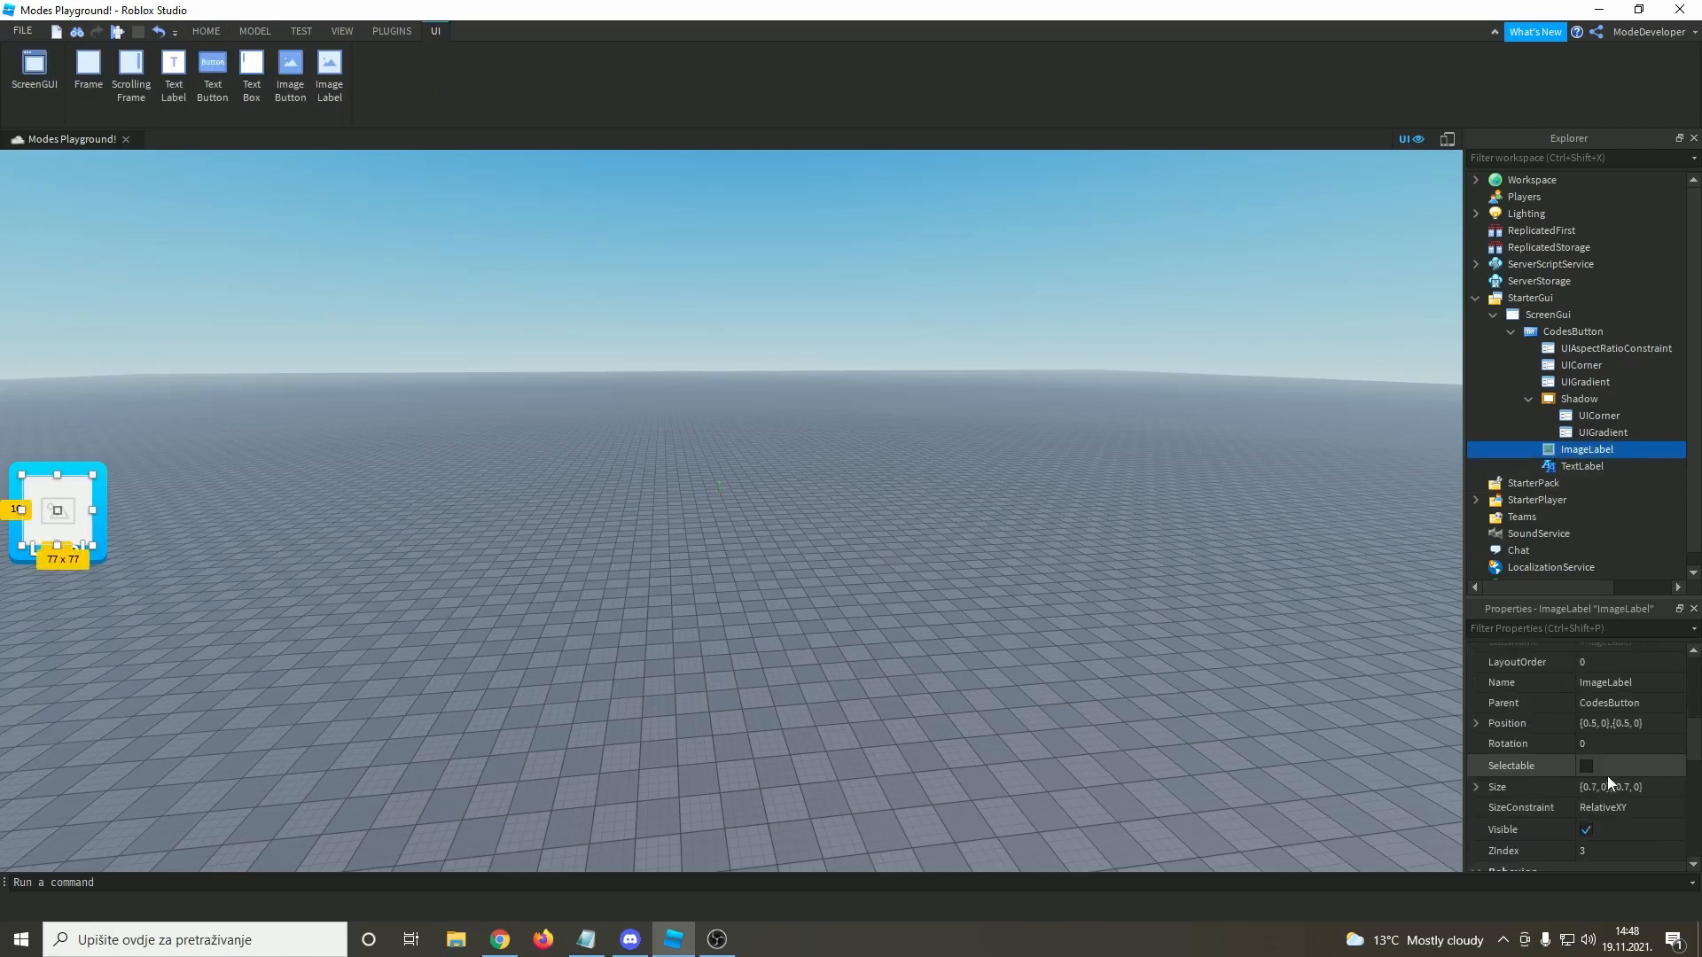
click(1628, 736)
scroll(1614, 788, down, 2)
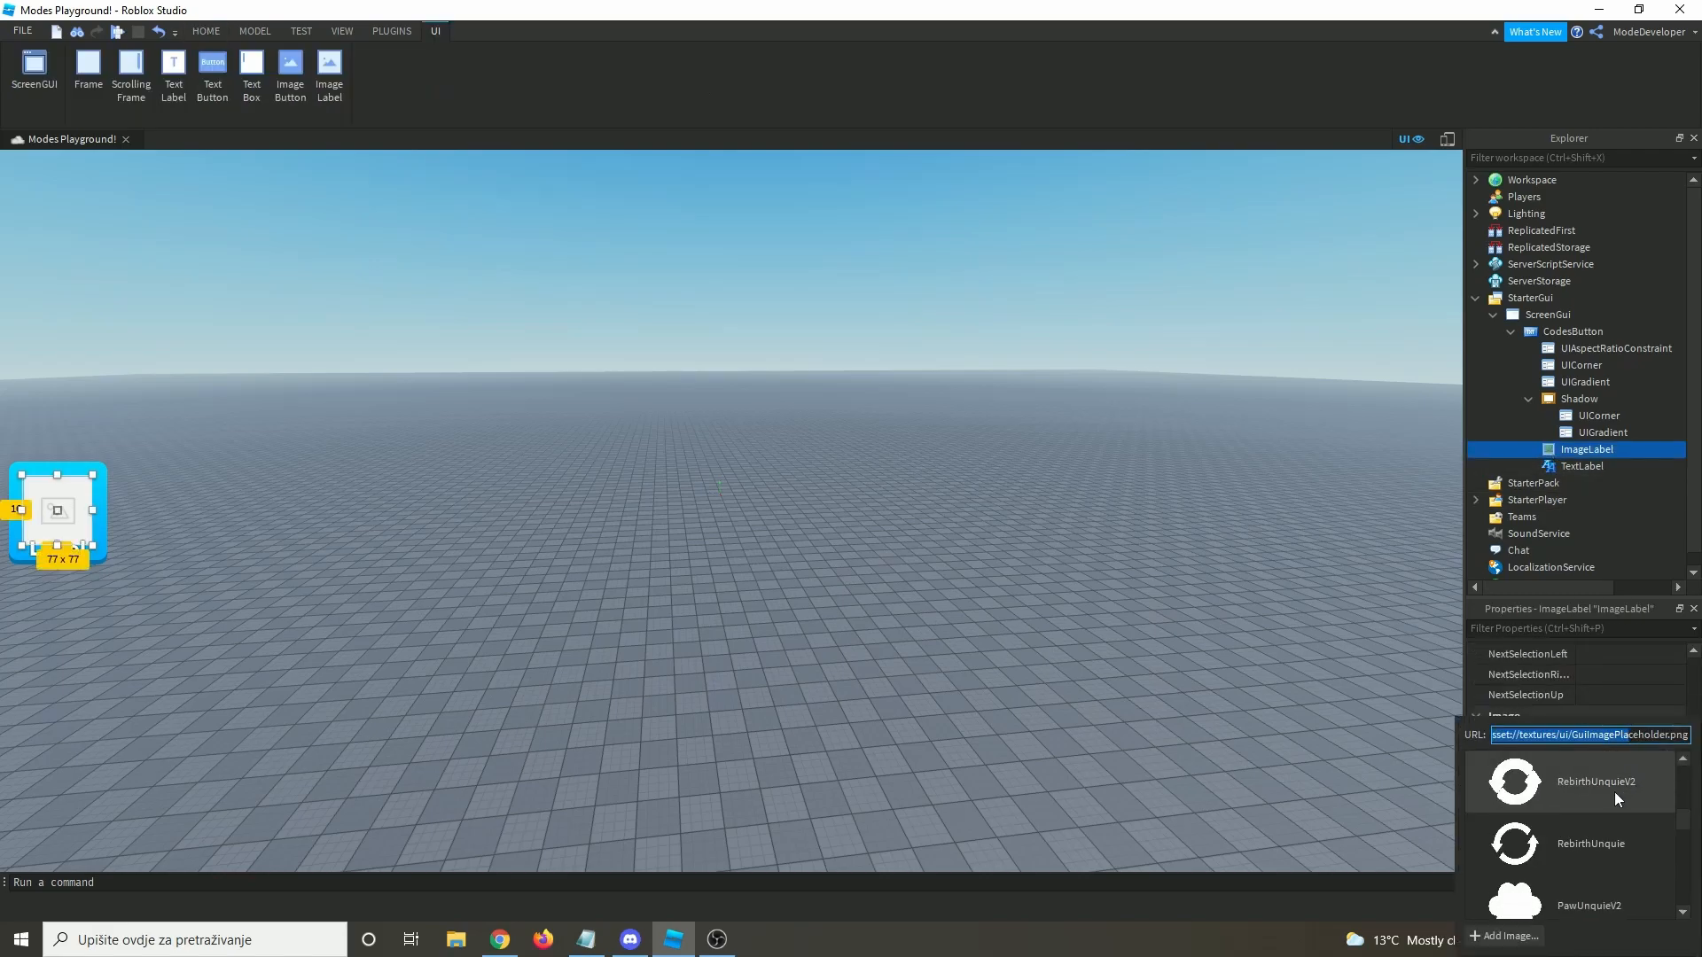
scroll(1609, 816, up, 1)
scroll(1572, 850, down, 3)
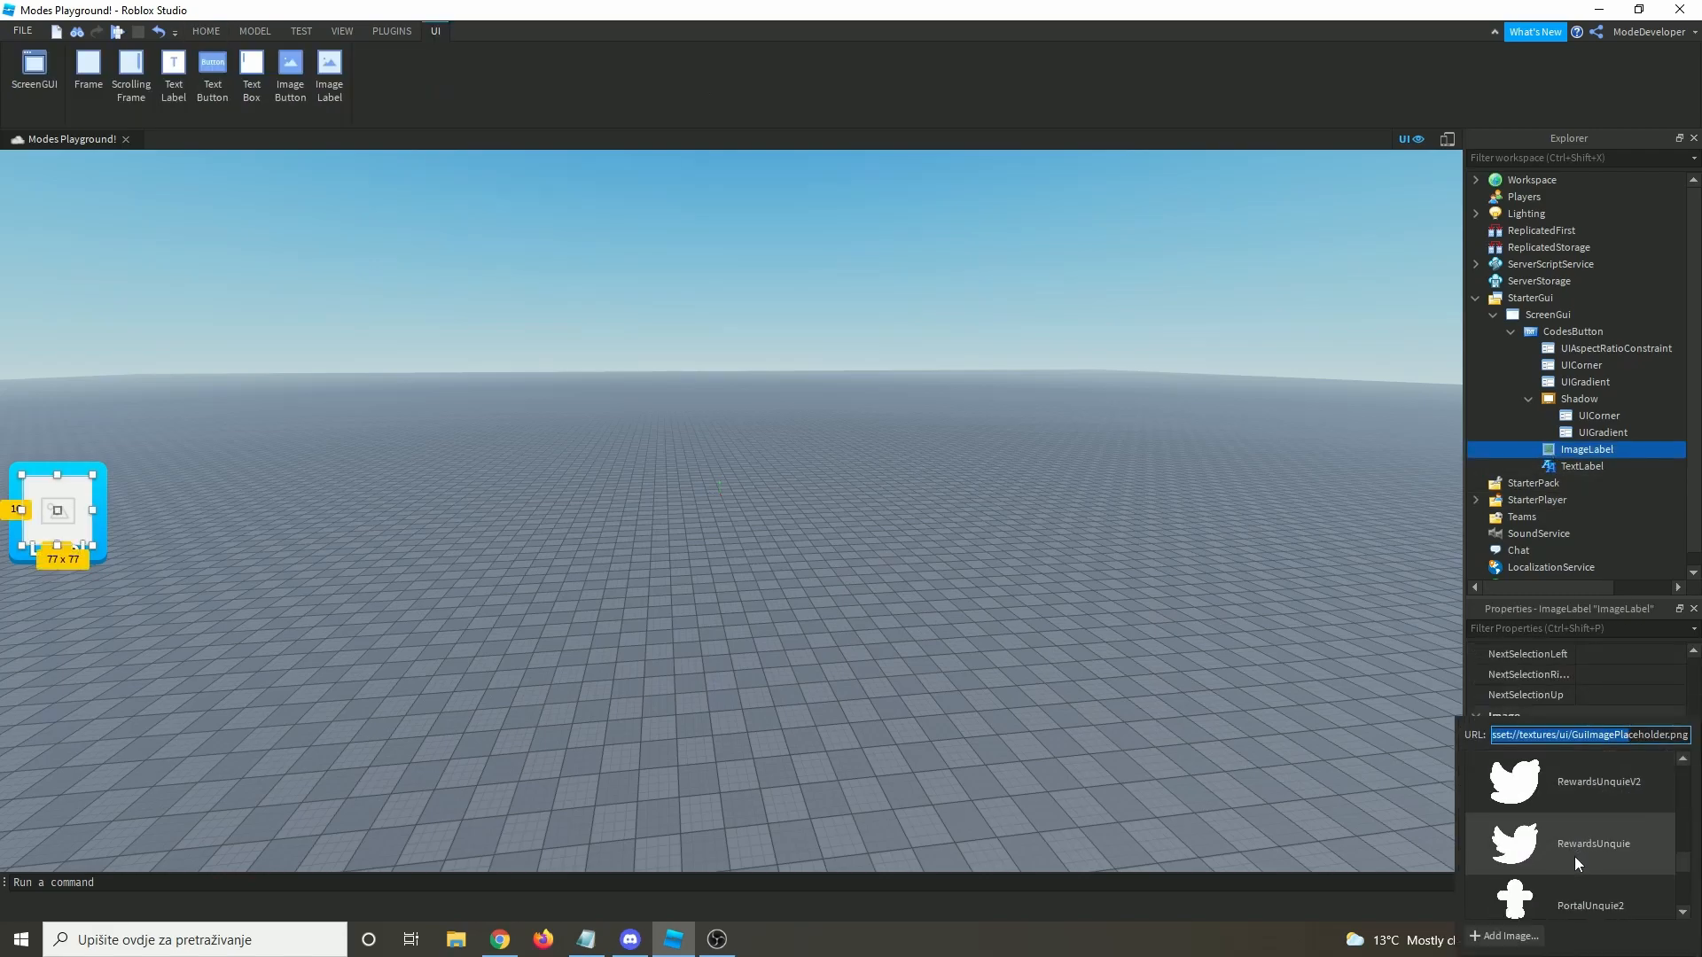
click(1575, 856)
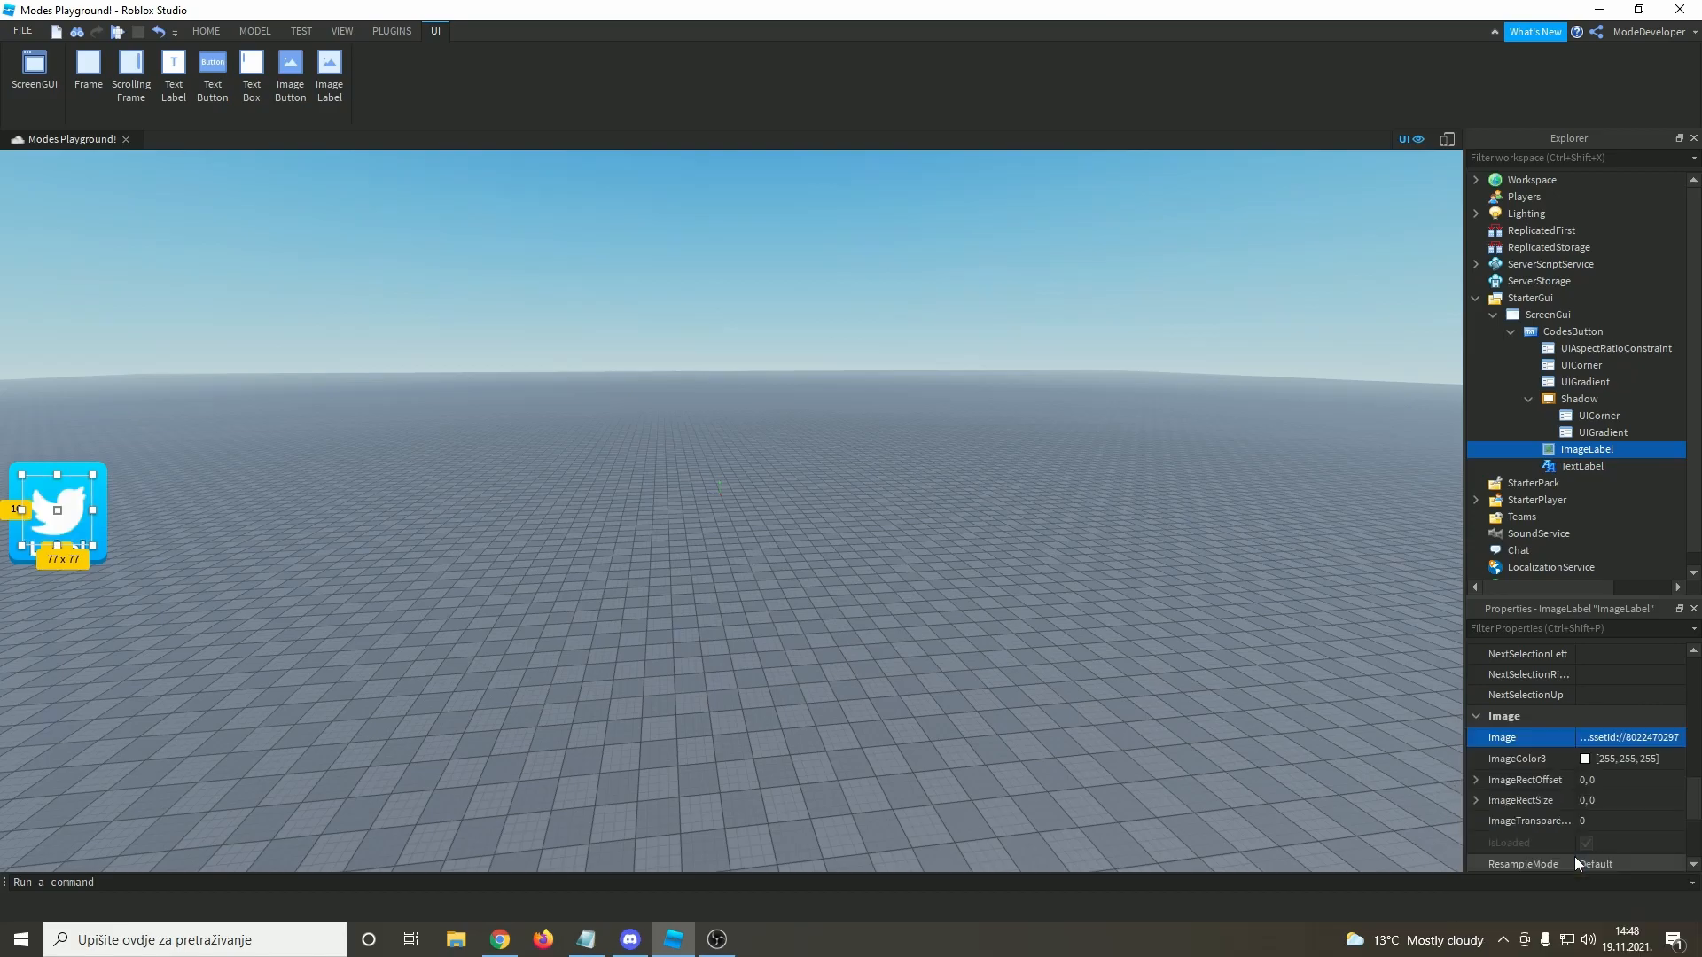
click(876, 705)
- Change the ImageLabel's ImageColor3 to black (#000000)
click(1529, 468)
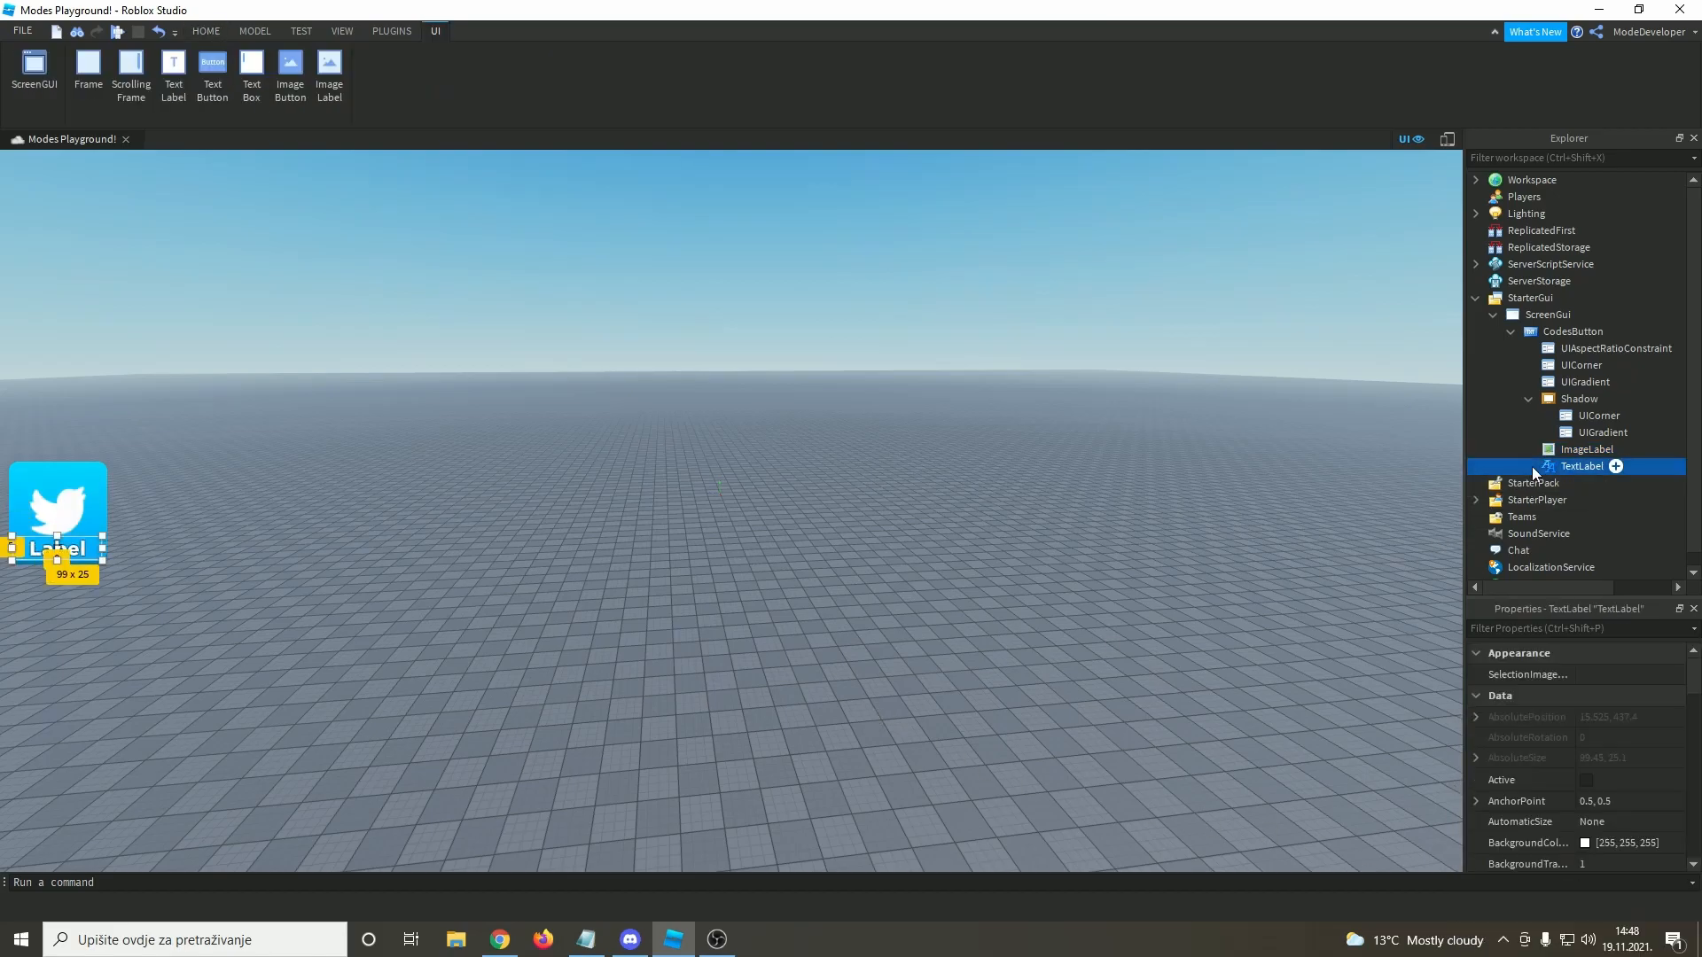
click(1529, 452)
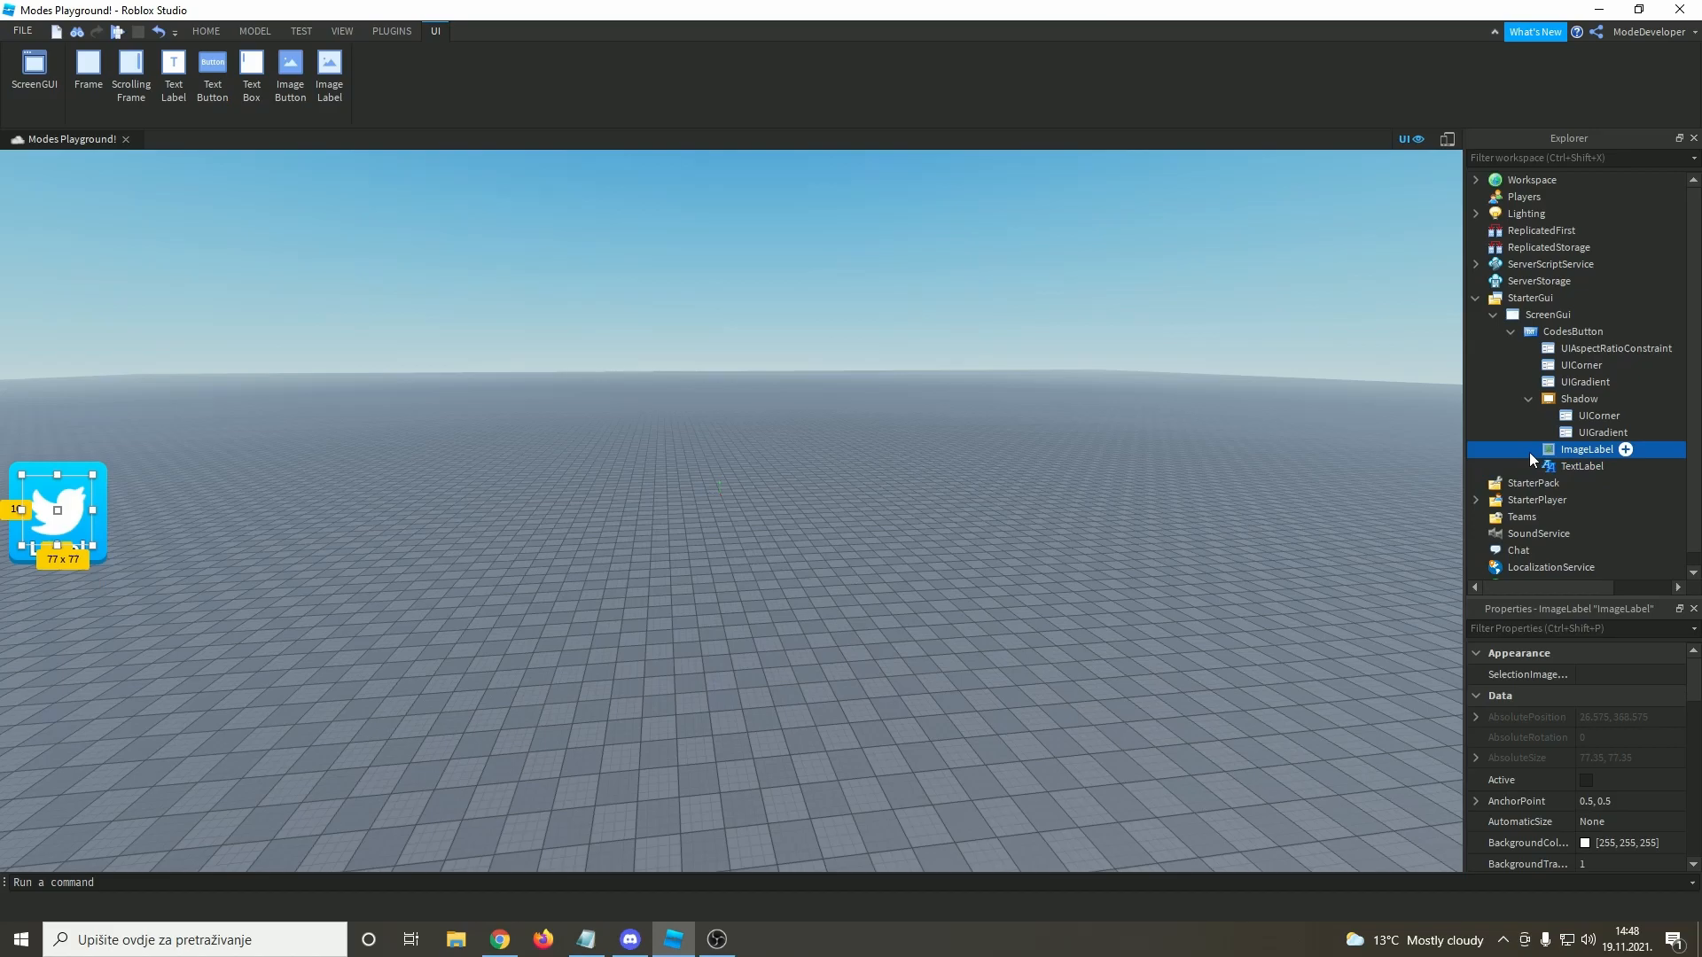
scroll(1519, 768, down, 10)
scroll(1603, 748, up, 3)
click(1585, 758)
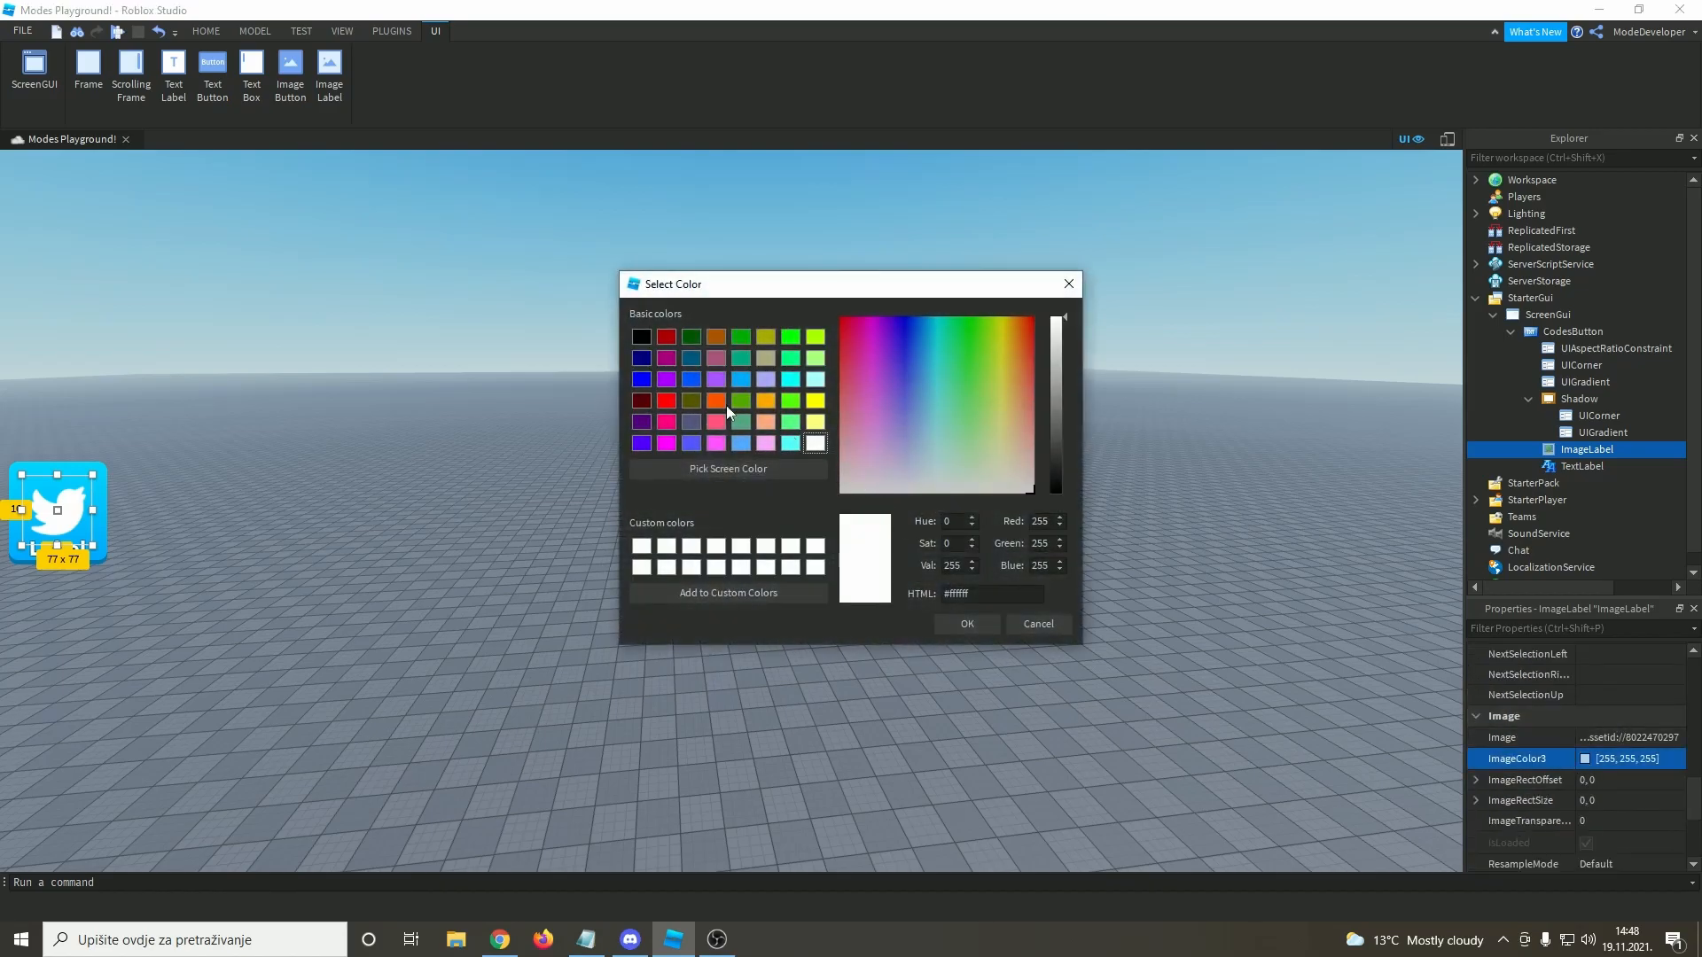
click(647, 335)
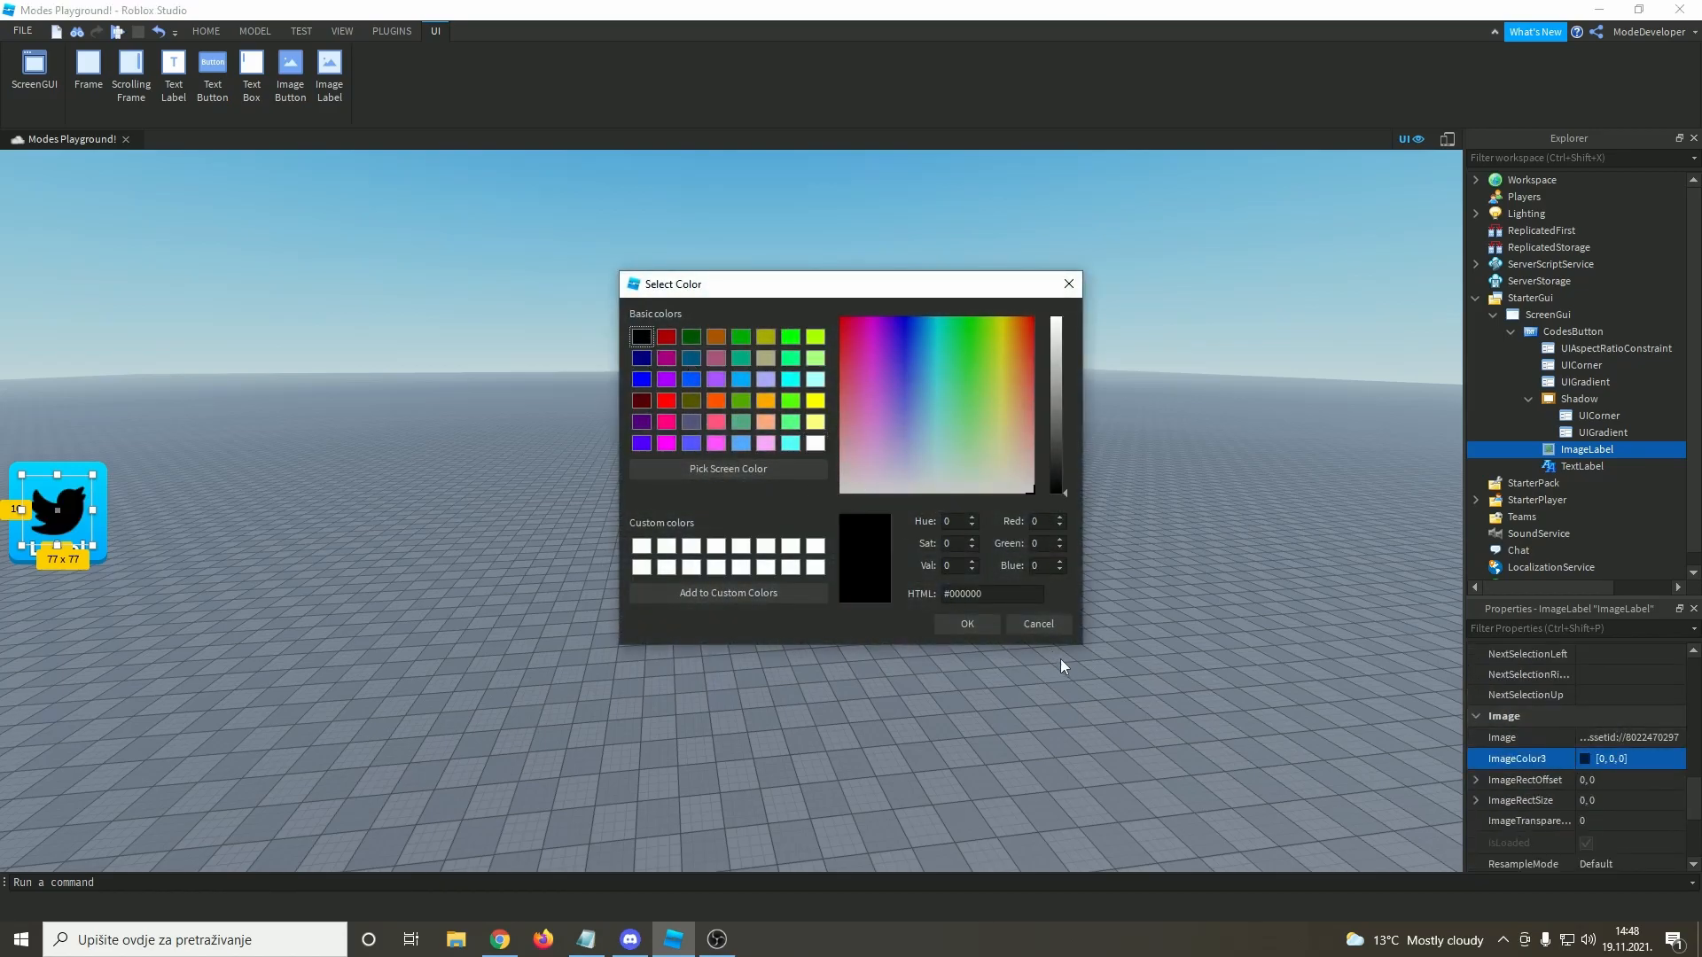
click(966, 623)
- Set the ImageLabel's ImageTransparency to 0.7 to fade the bird icon
scroll(1619, 785, down, 1)
click(1604, 759)
text(0.7)
key(Return)
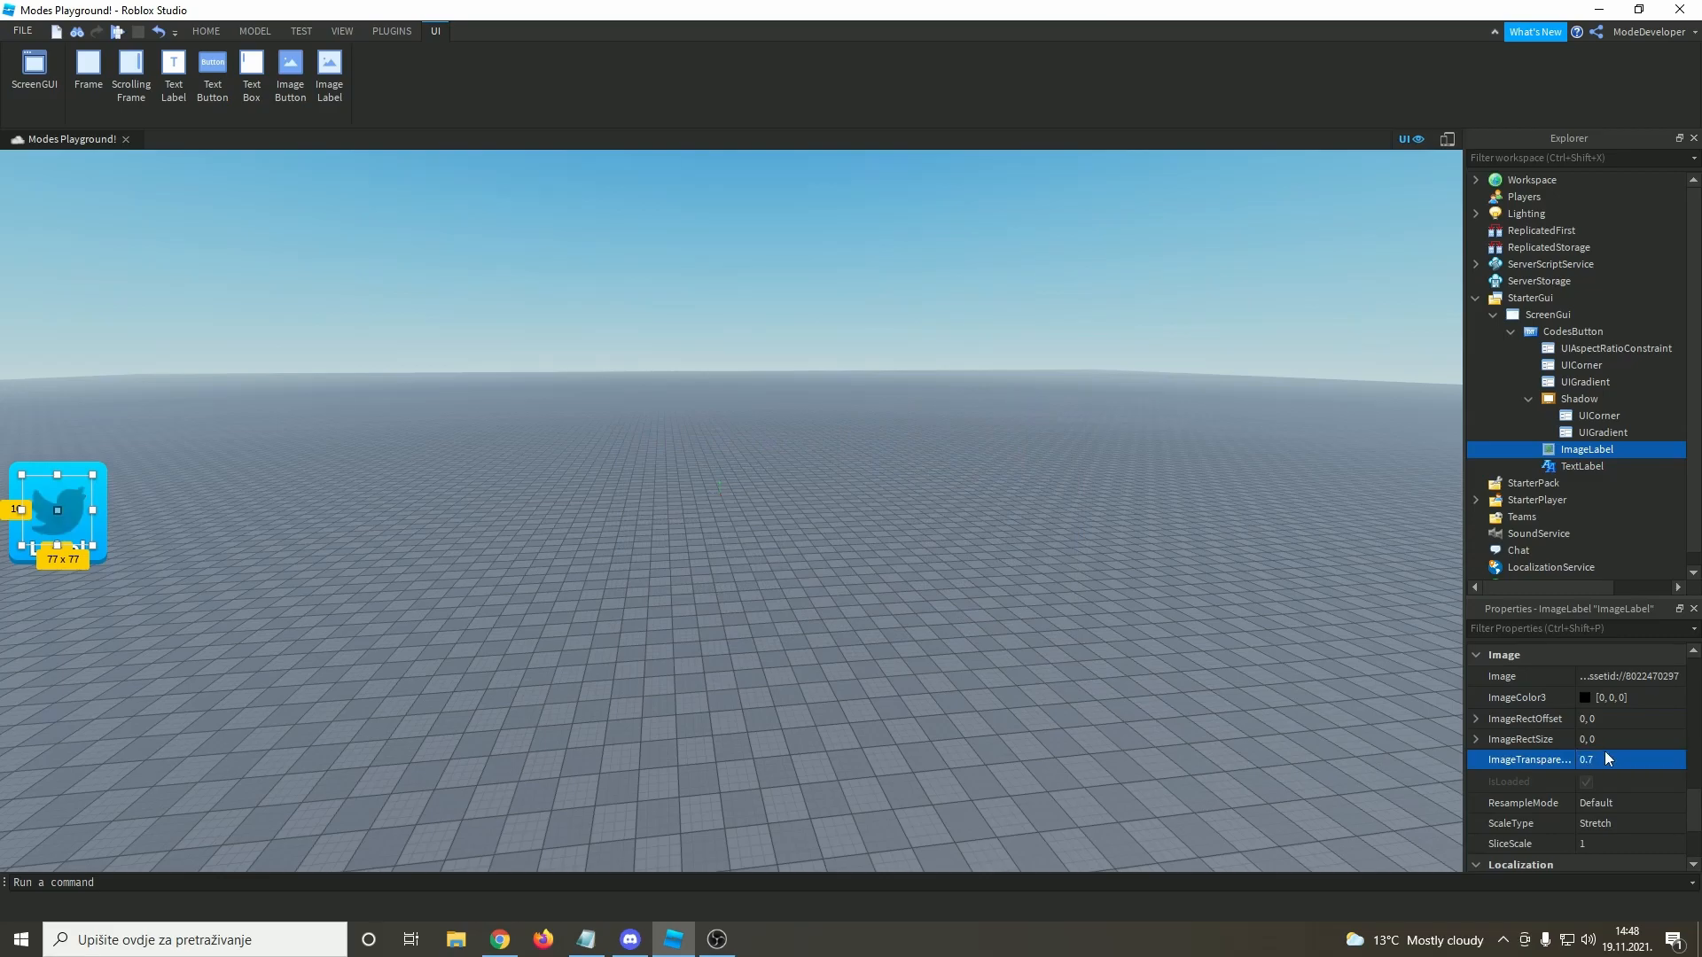
click(1005, 708)
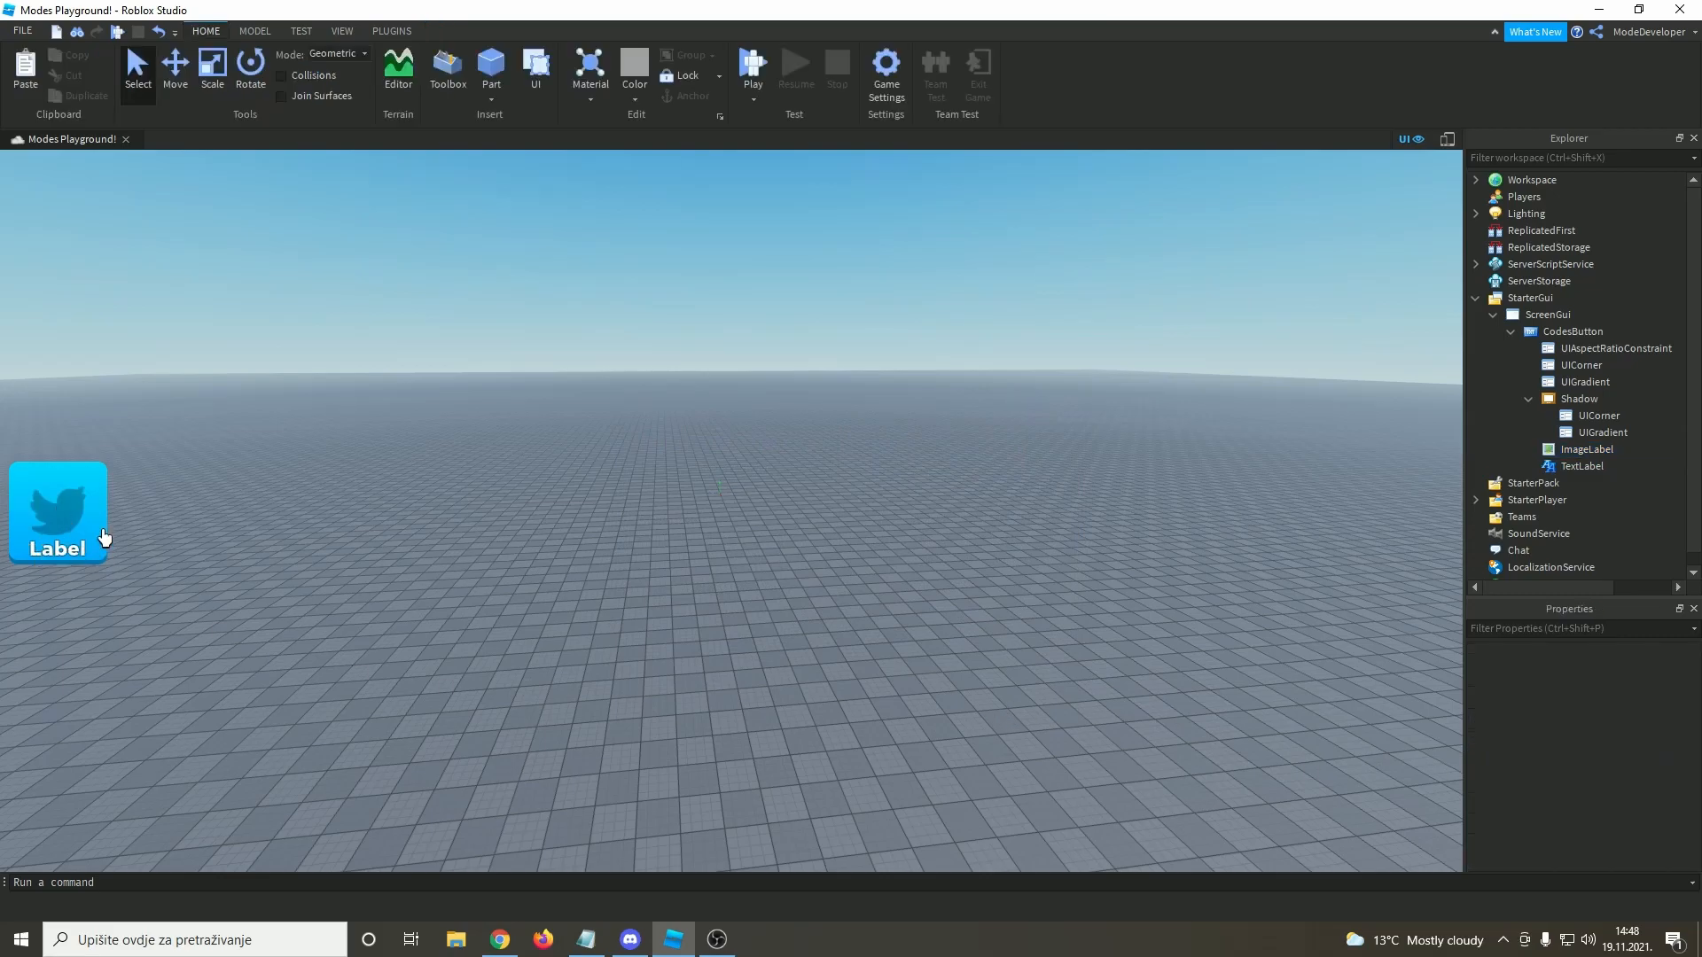
- Rename the TextLabel inside CodesButton as Text
click(1564, 471)
scroll(1621, 722, down, 8)
scroll(1631, 745, up, 5)
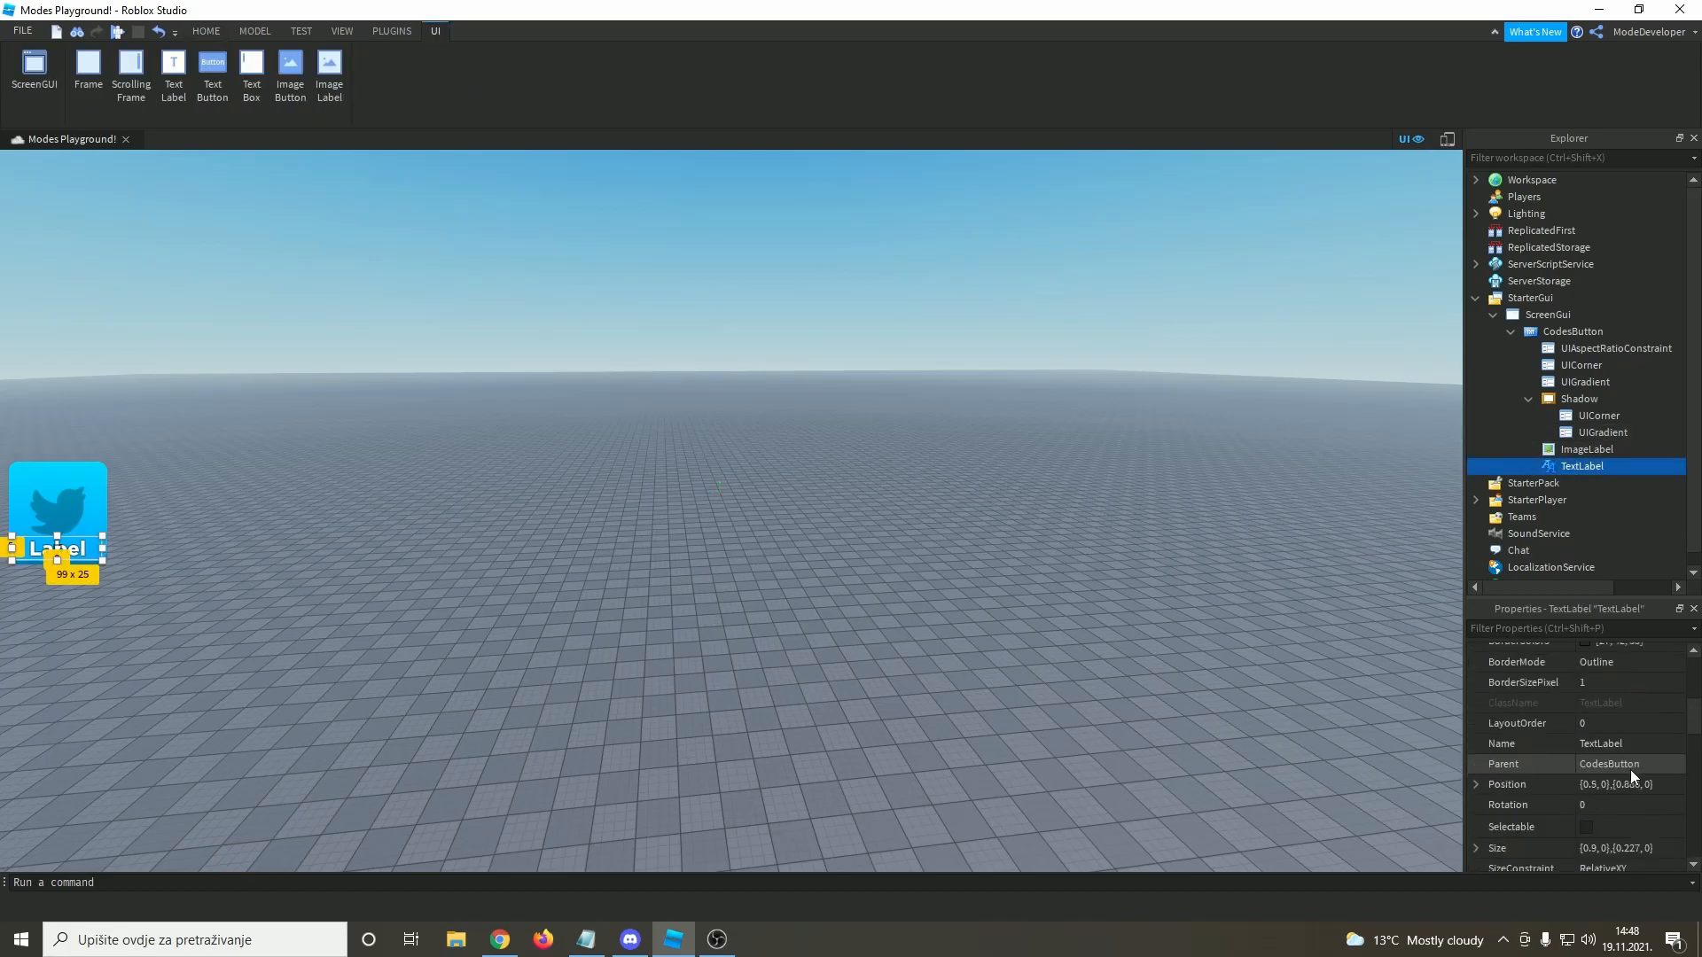
click(1622, 864)
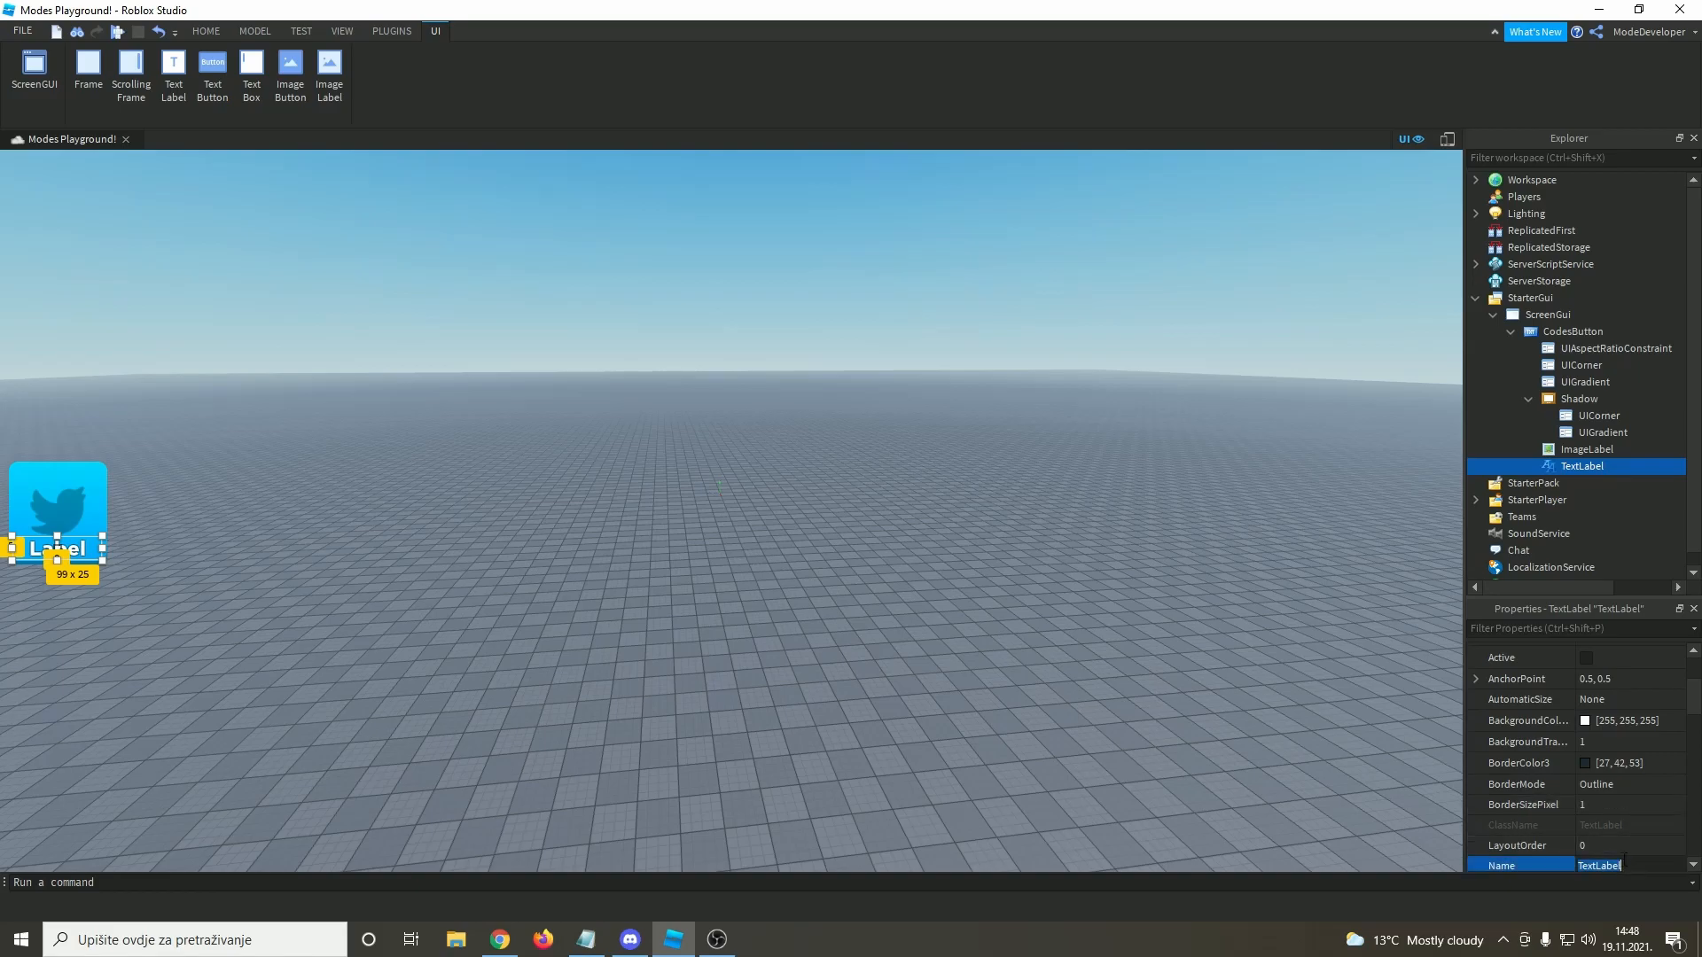
drag(1599, 864, 1622, 864)
key(BackSpace)
key(Return)
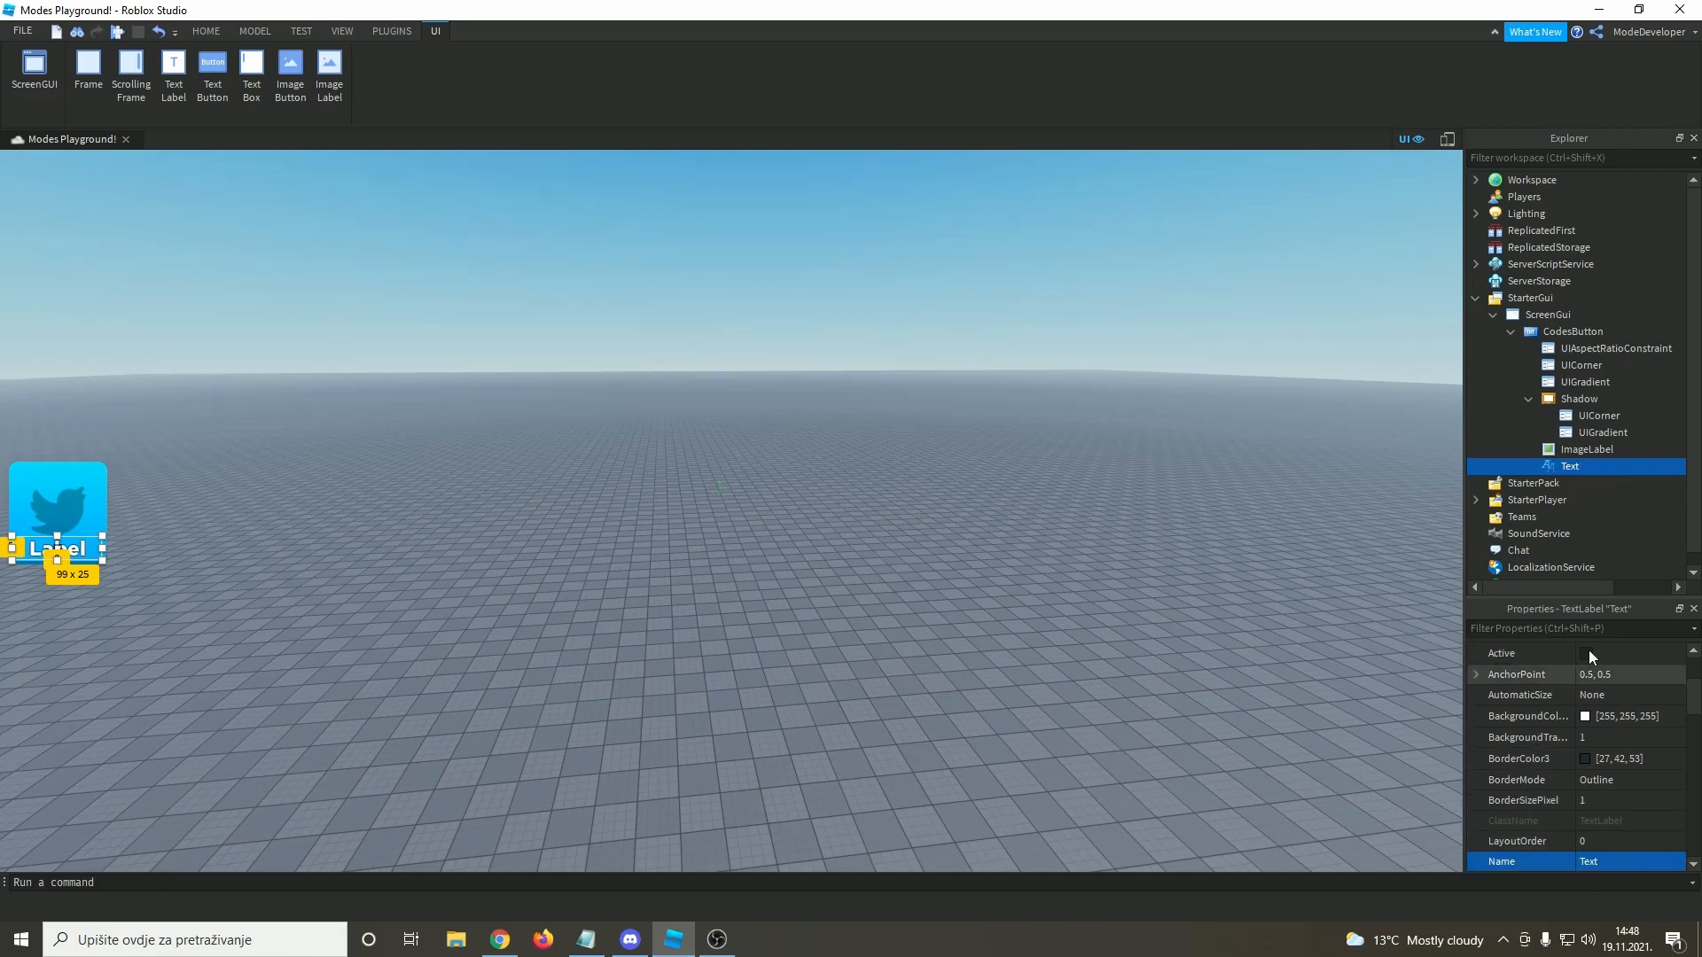
- Rename the ImageLabel inside CodesButton as Image
click(1586, 450)
click(1604, 861)
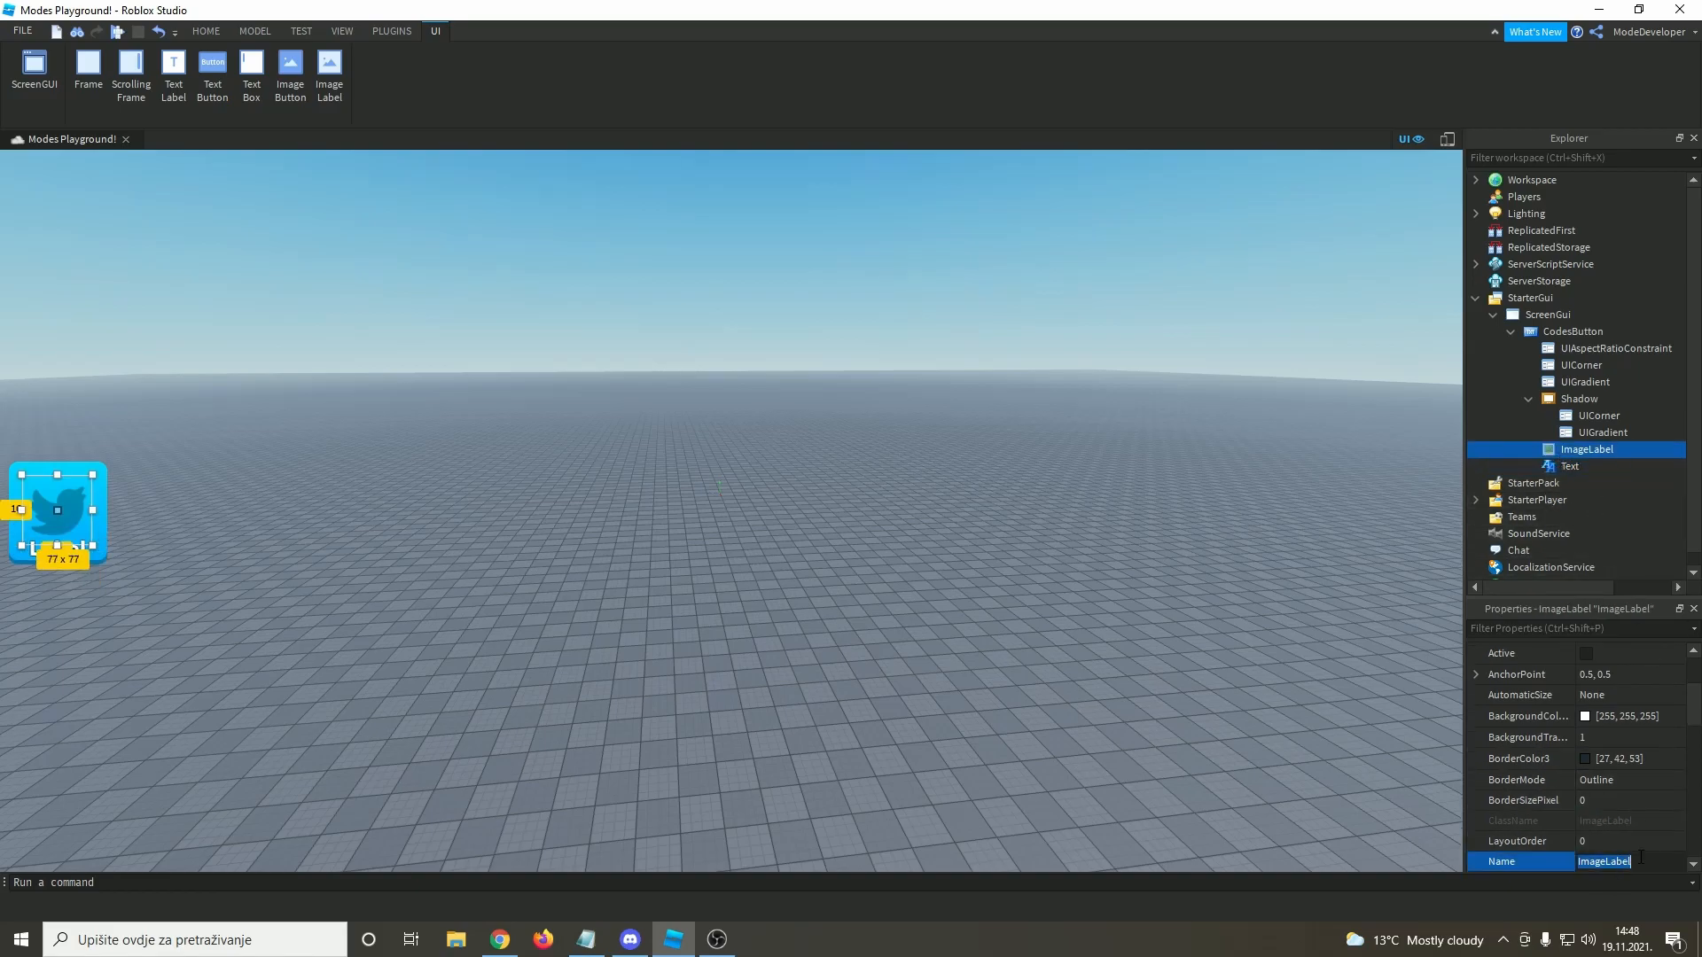
drag(1641, 866, 1606, 866)
key(BackSpace)
key(Return)
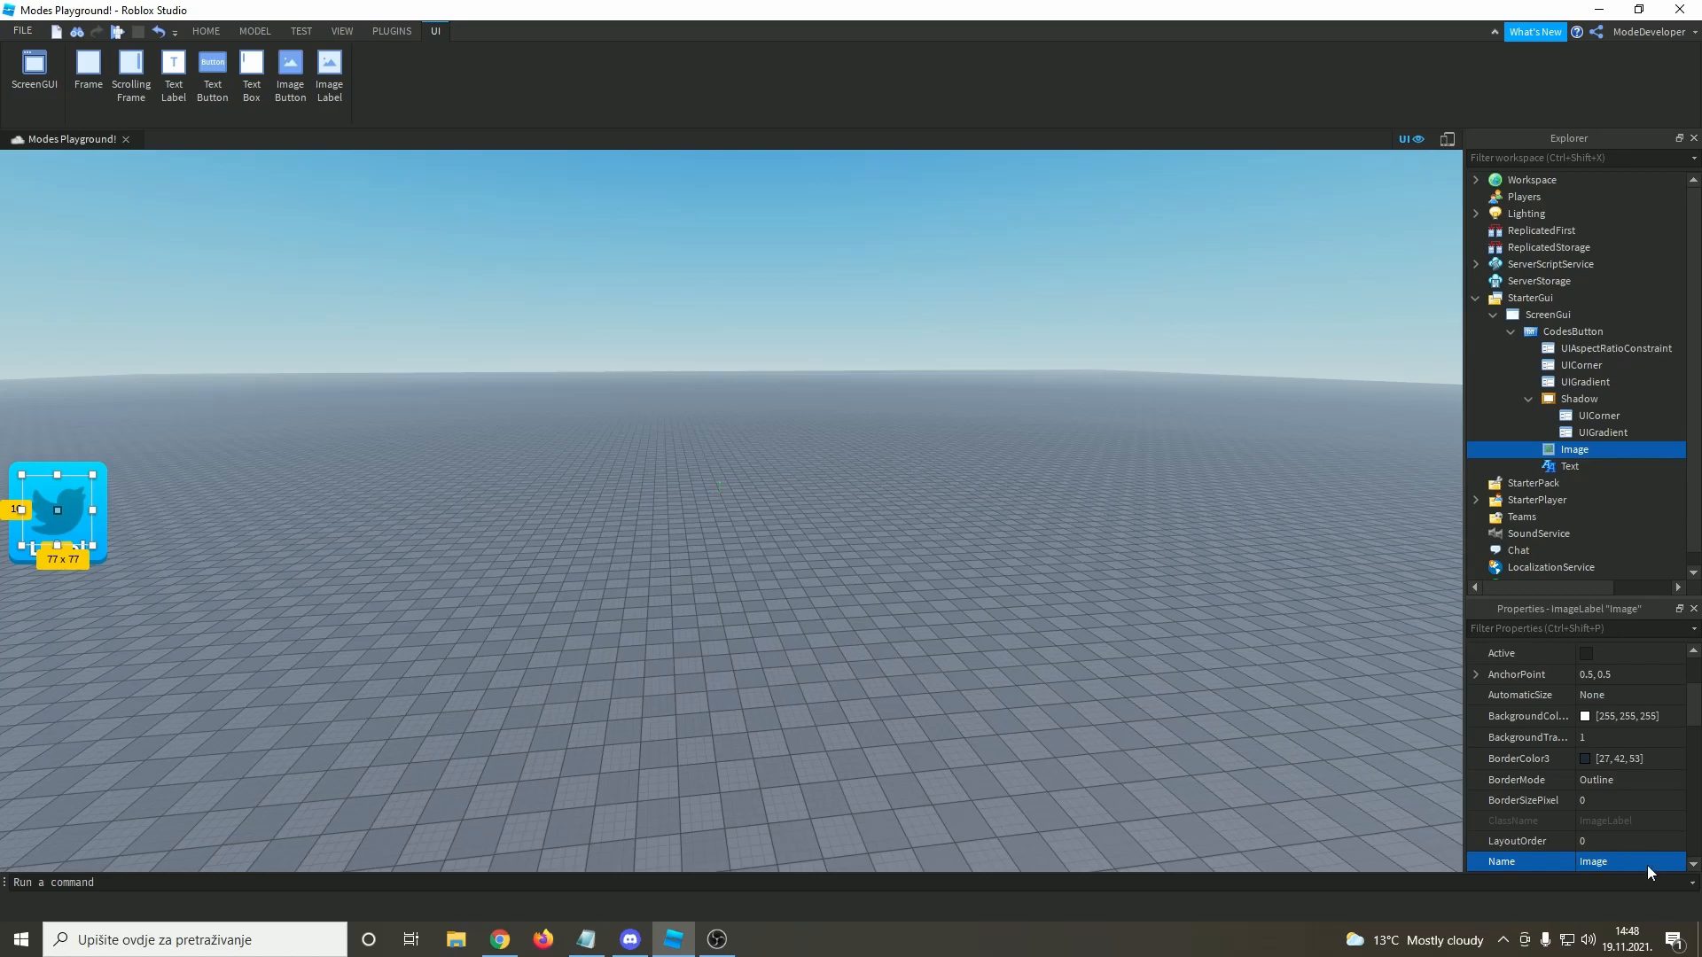
- Change the wording displayed by the button's Text label to "Codes"
click(1569, 466)
scroll(1601, 743, down, 10)
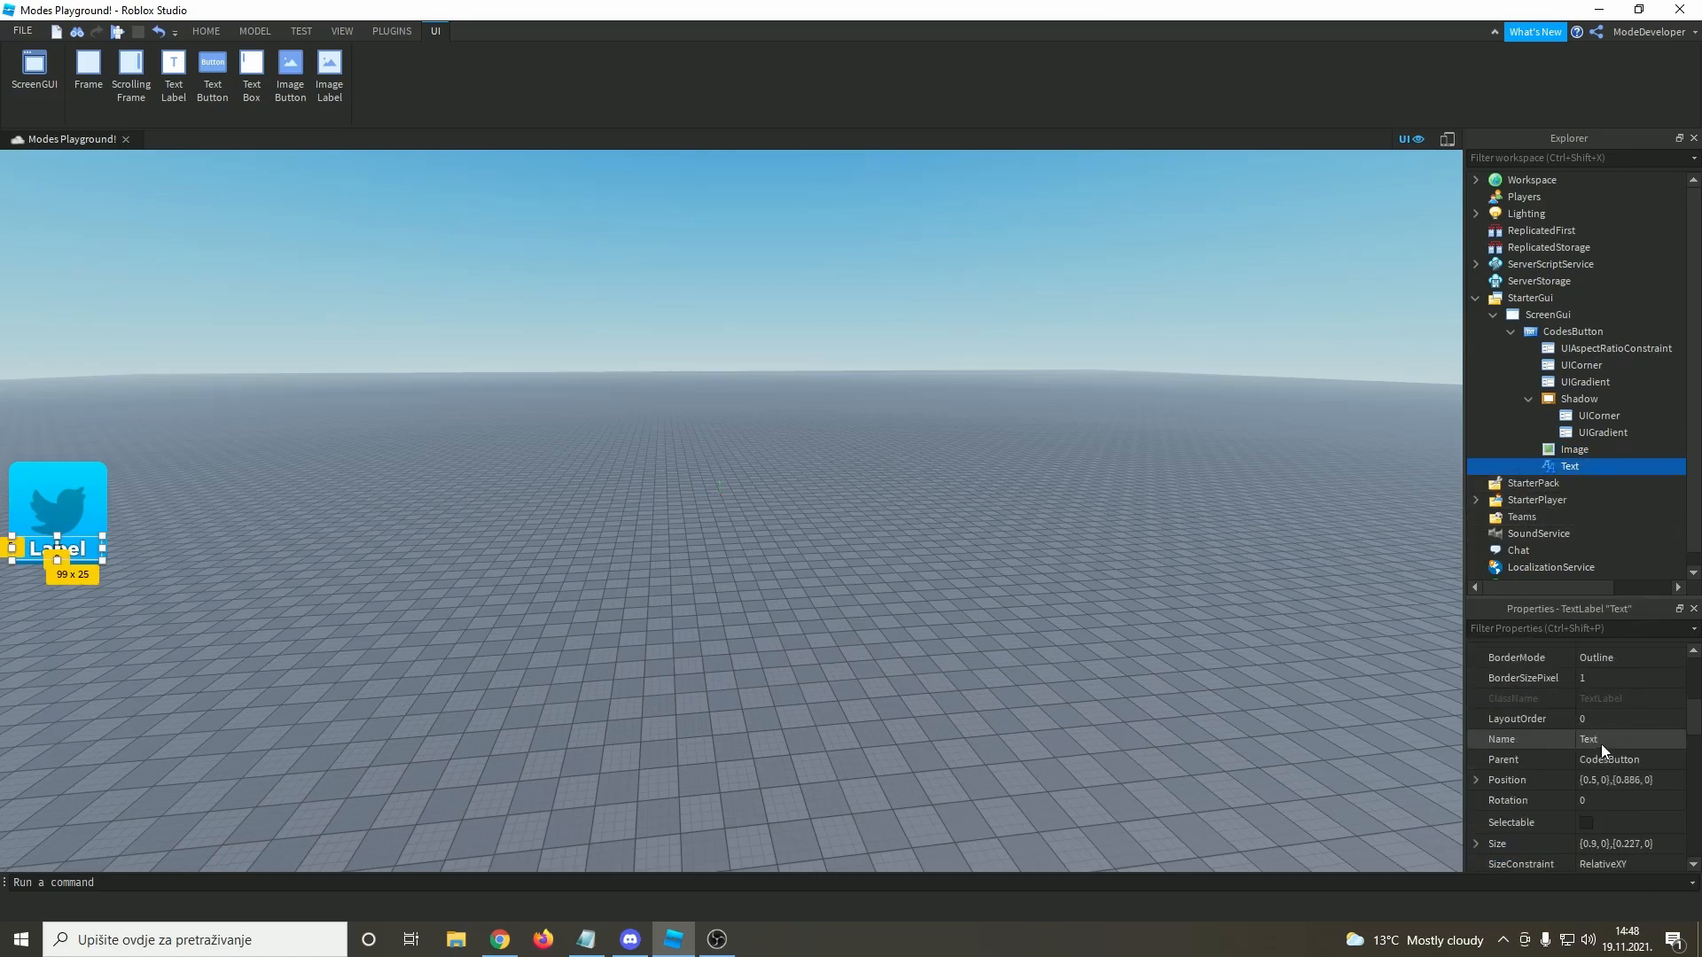
scroll(1601, 743, down, 3)
click(1626, 665)
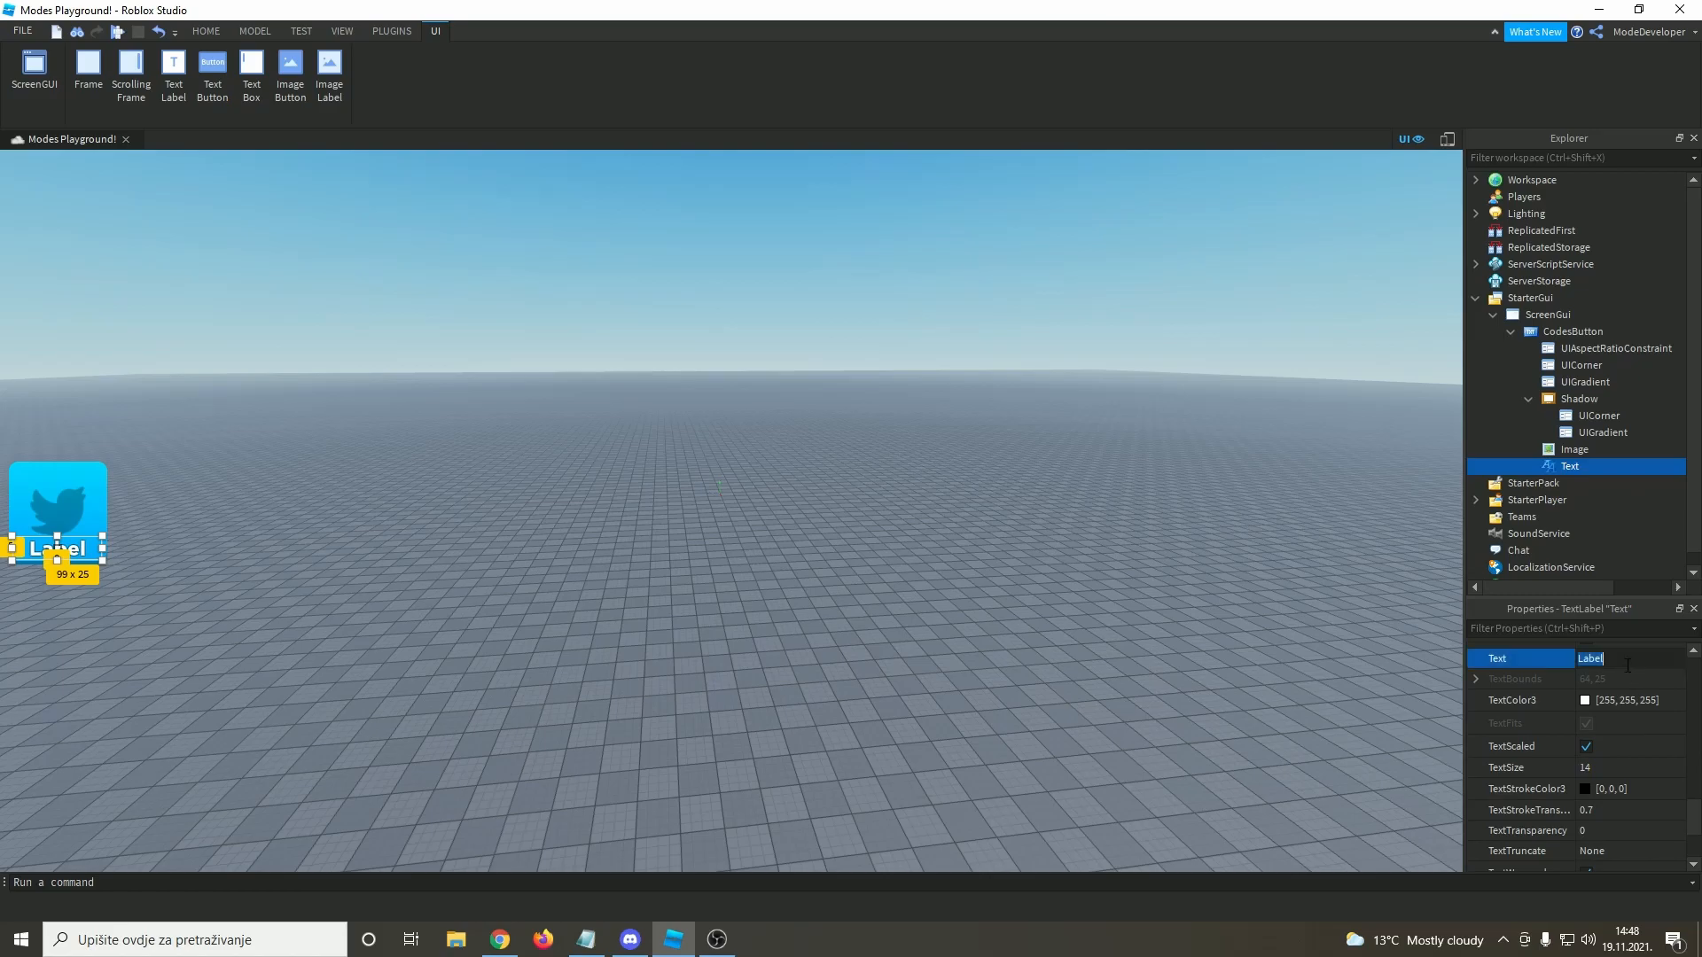
text(Codes)
key(Return)
- Enlarge the bird Image by setting its Size to {0.8, 0},{0.8, 0}
click(1566, 450)
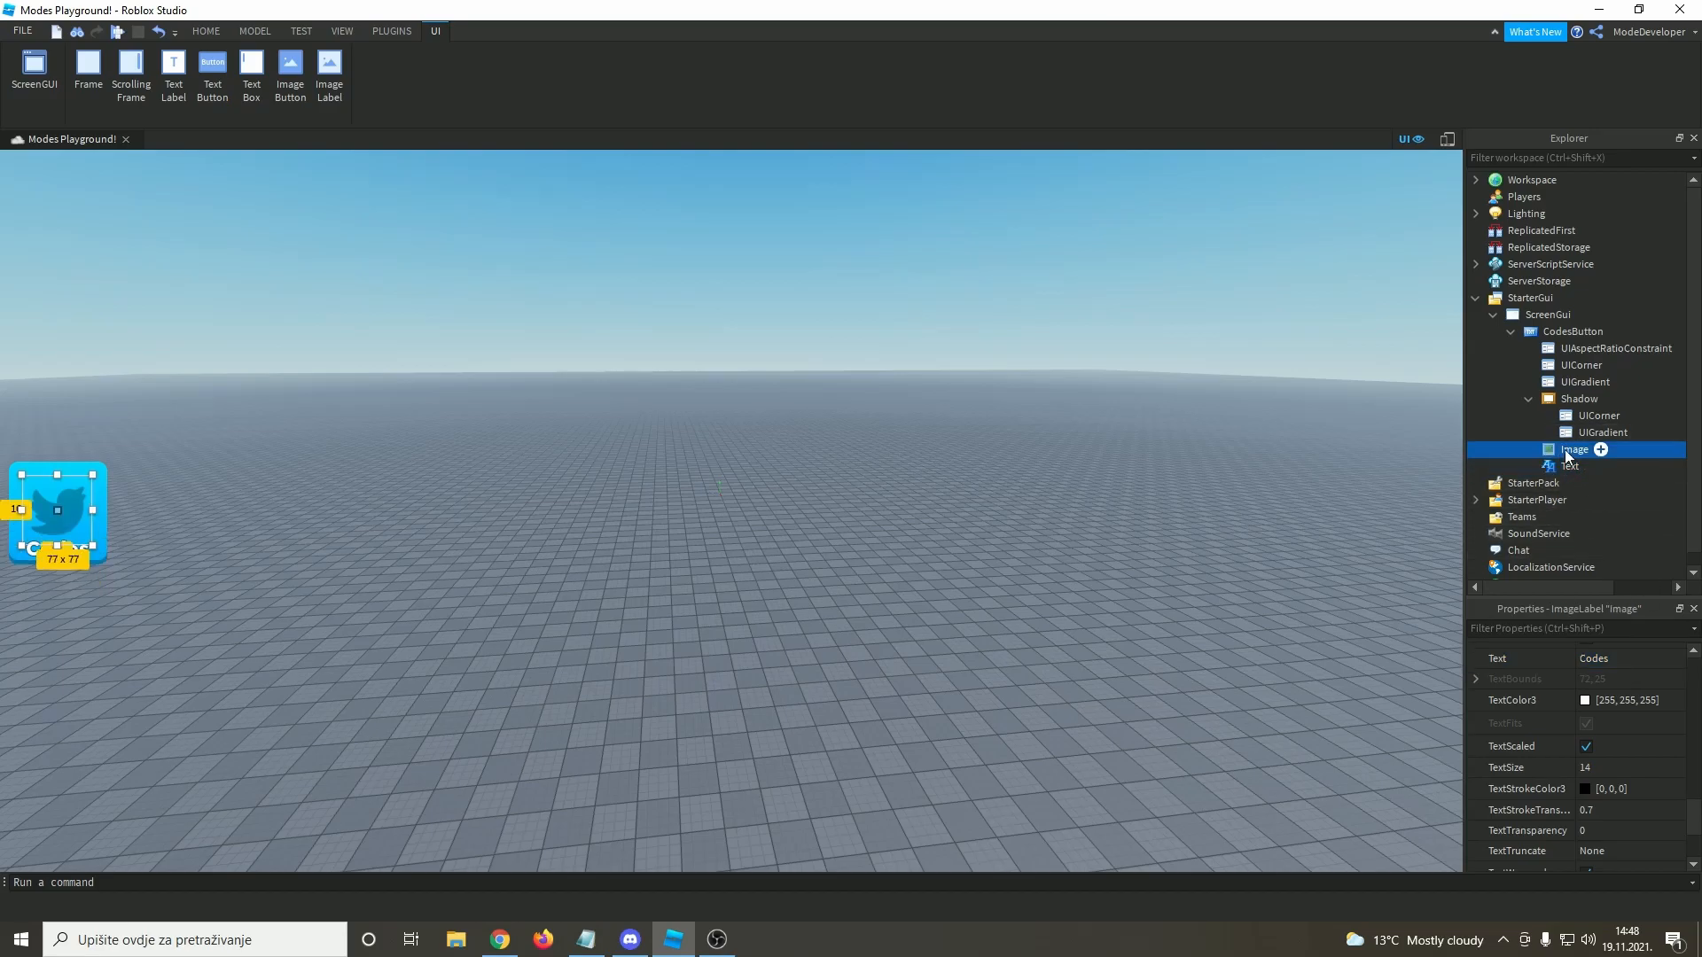
scroll(1612, 812, up, 10)
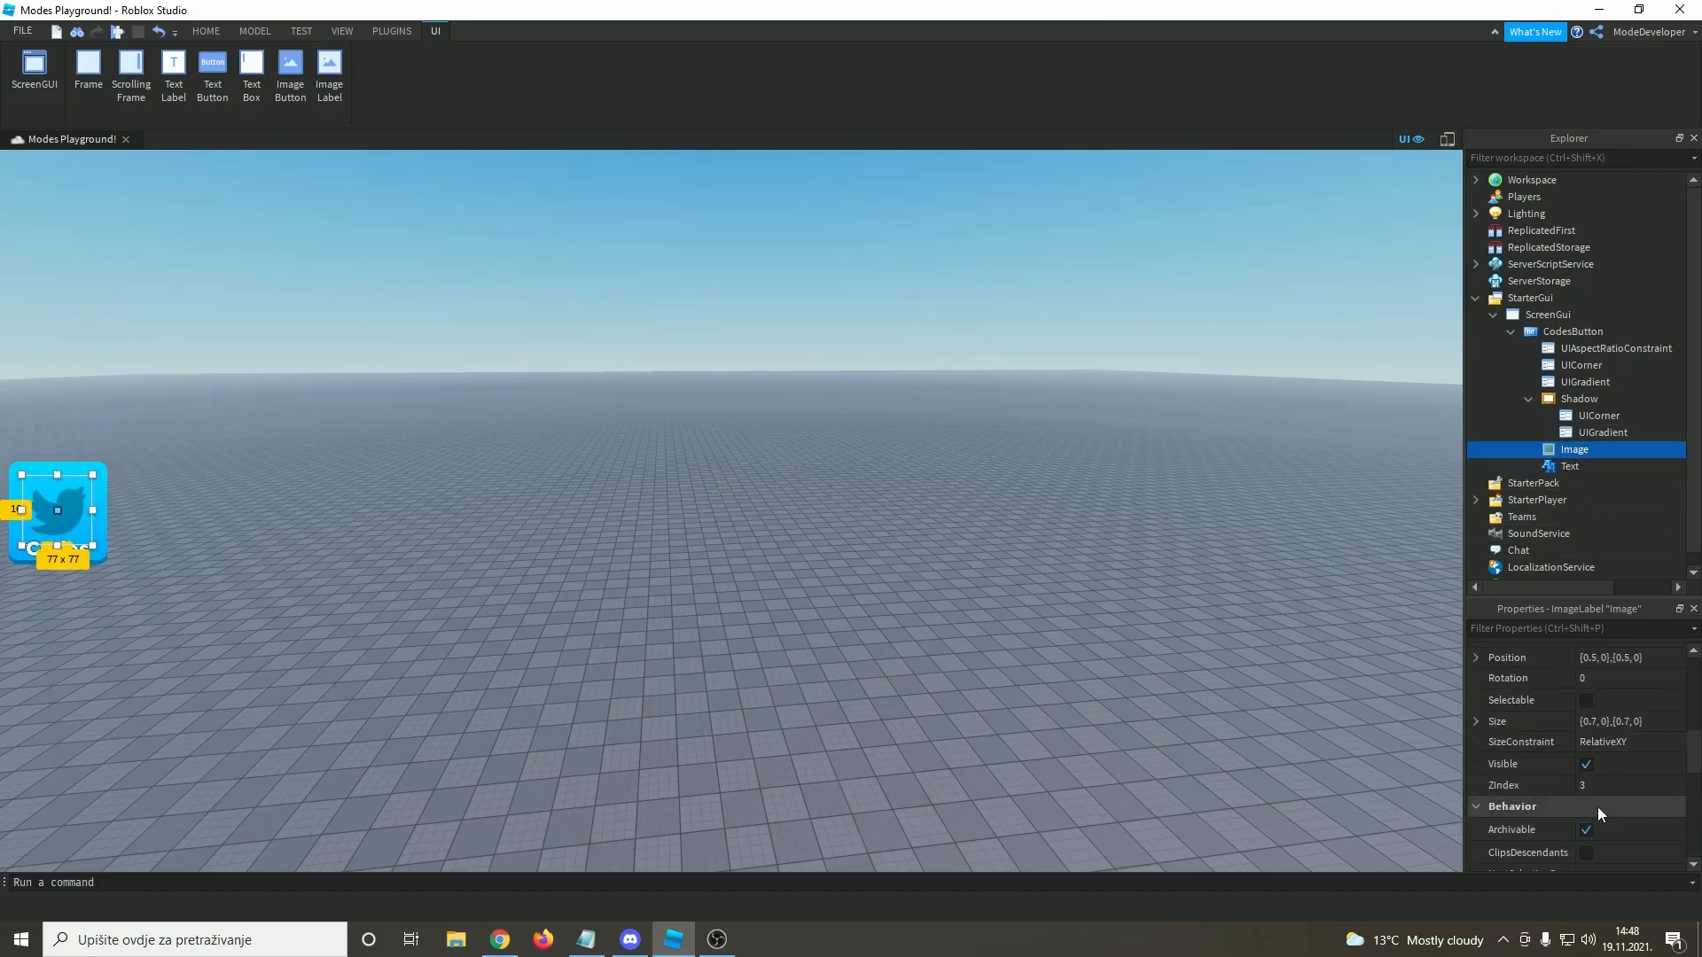
click(1591, 725)
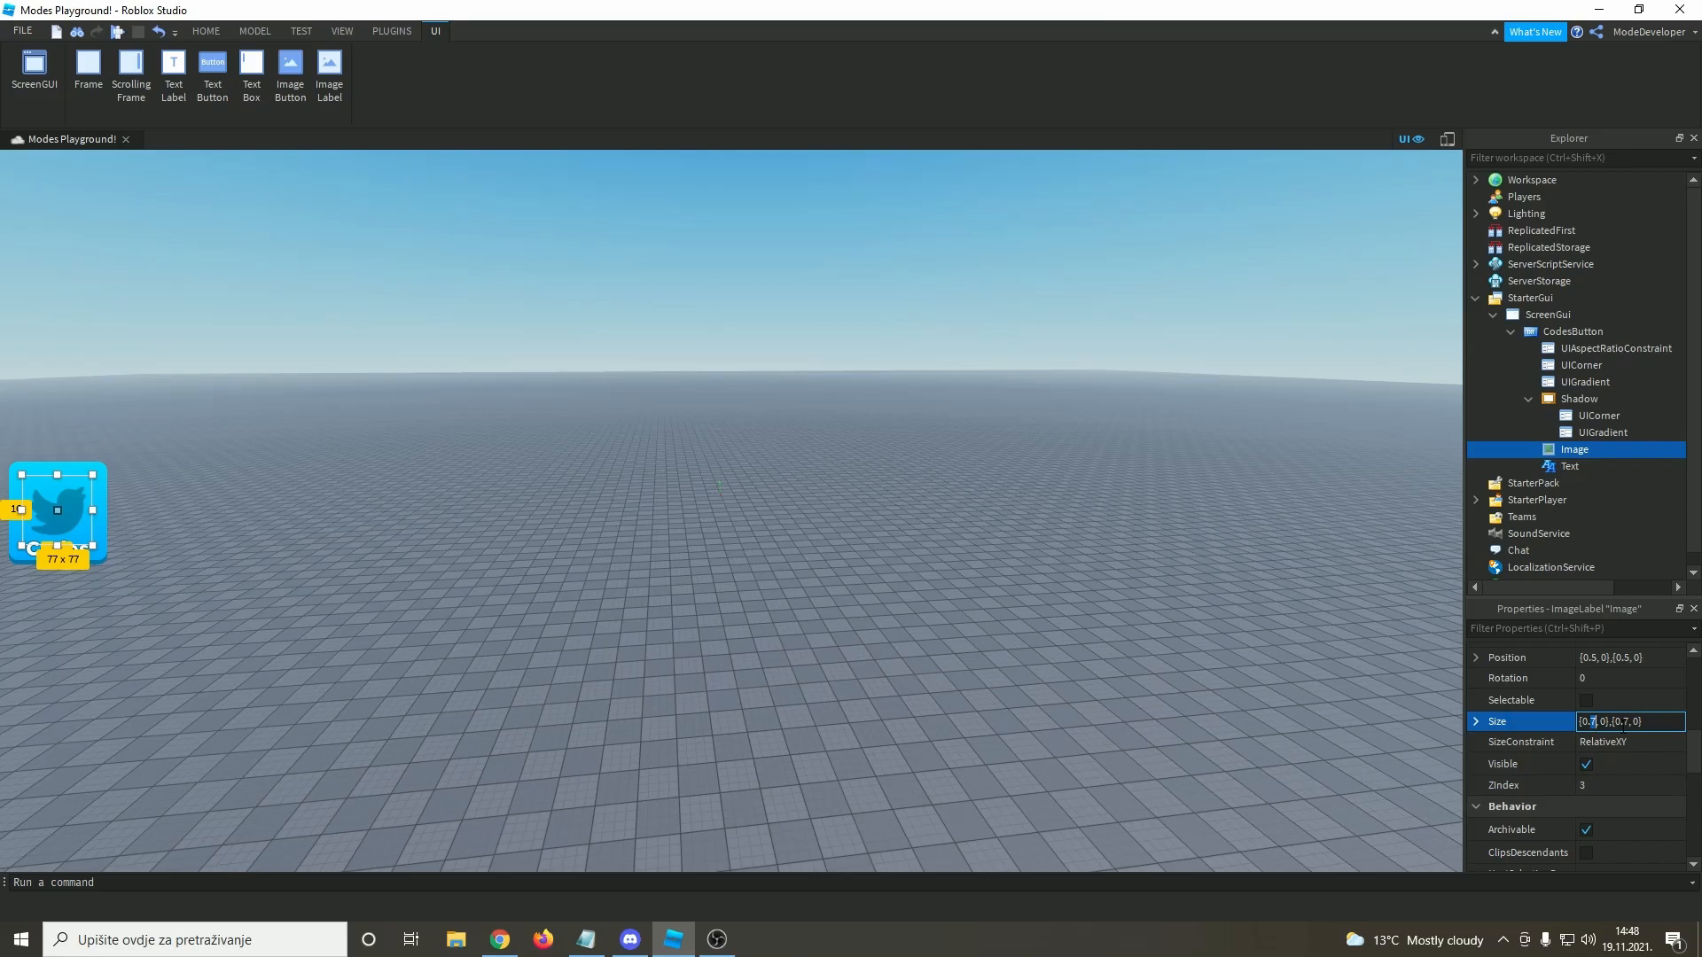
key(Delete)
text(8)
key(Return)
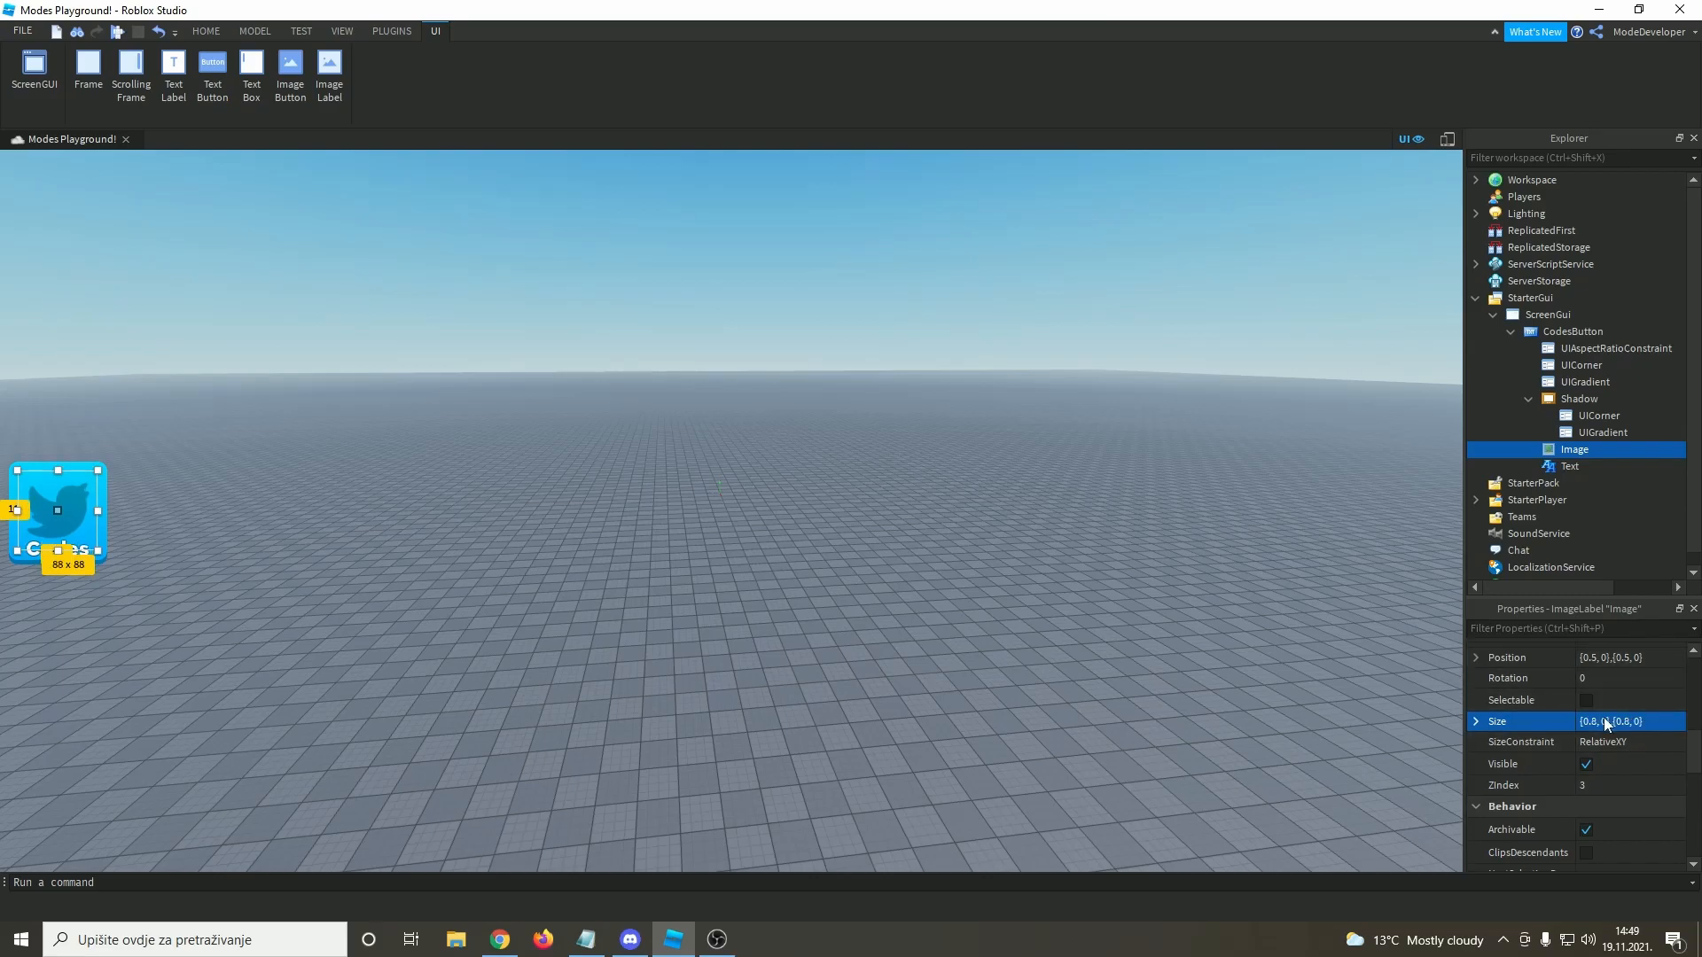
- Try an AnchorPoint of 0, 0 on the bird Image and undo the change
scroll(1656, 722, up, 5)
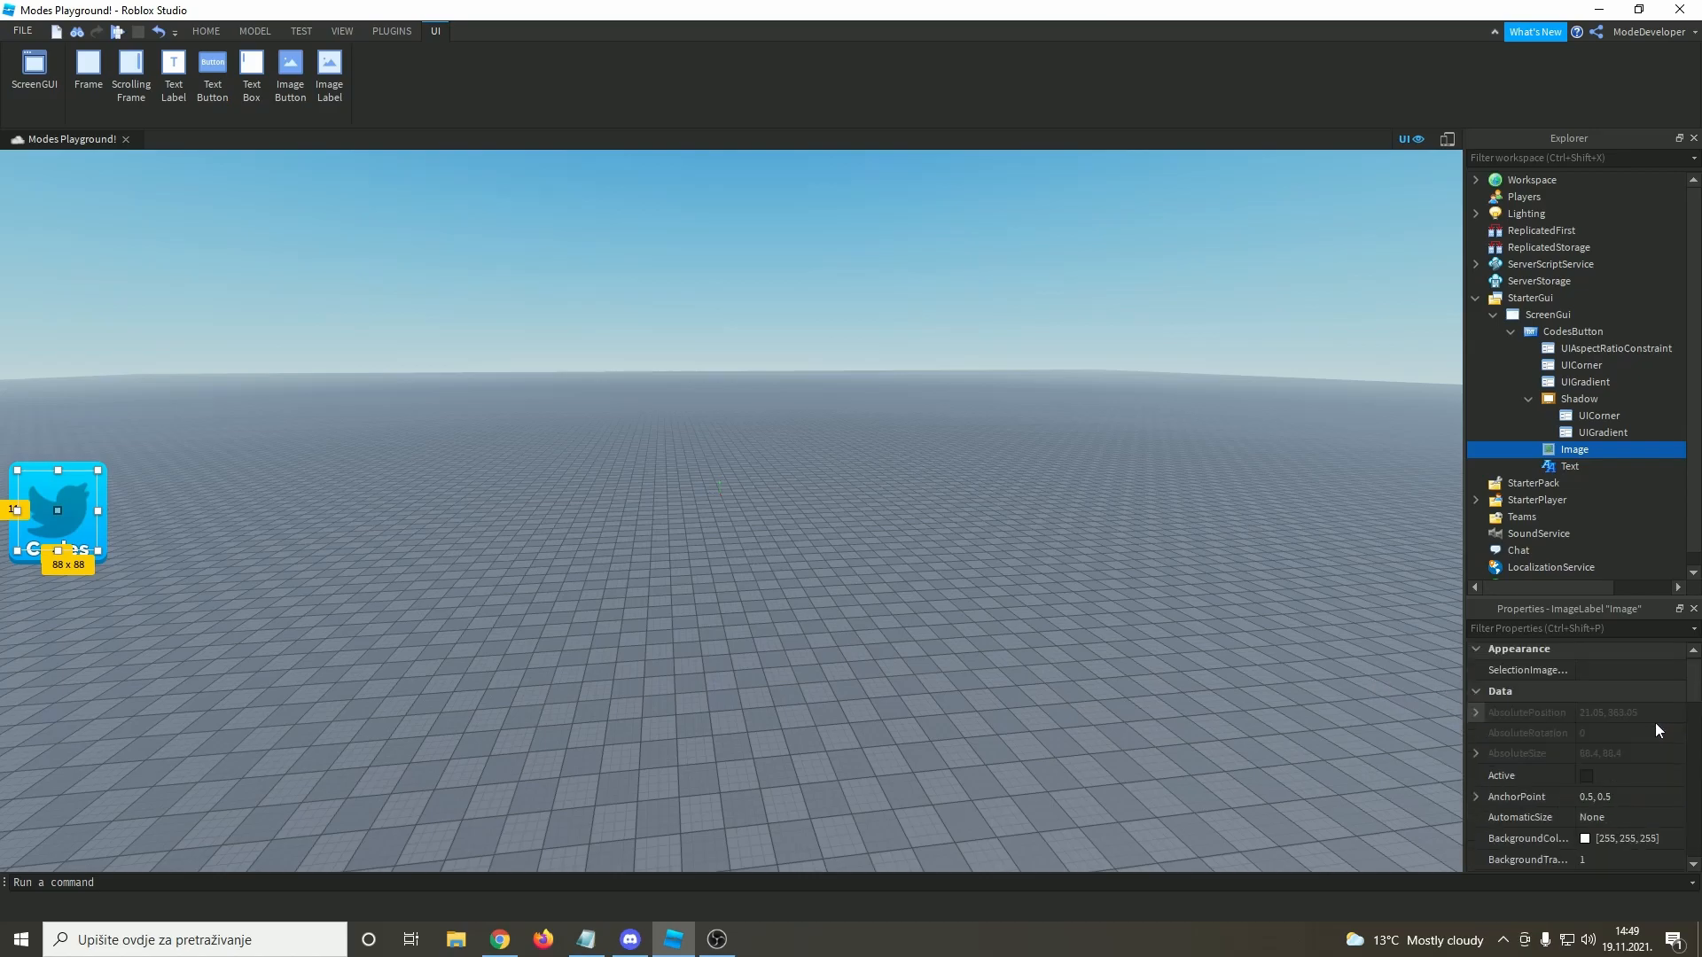
click(1621, 797)
text(0)
key(Return)
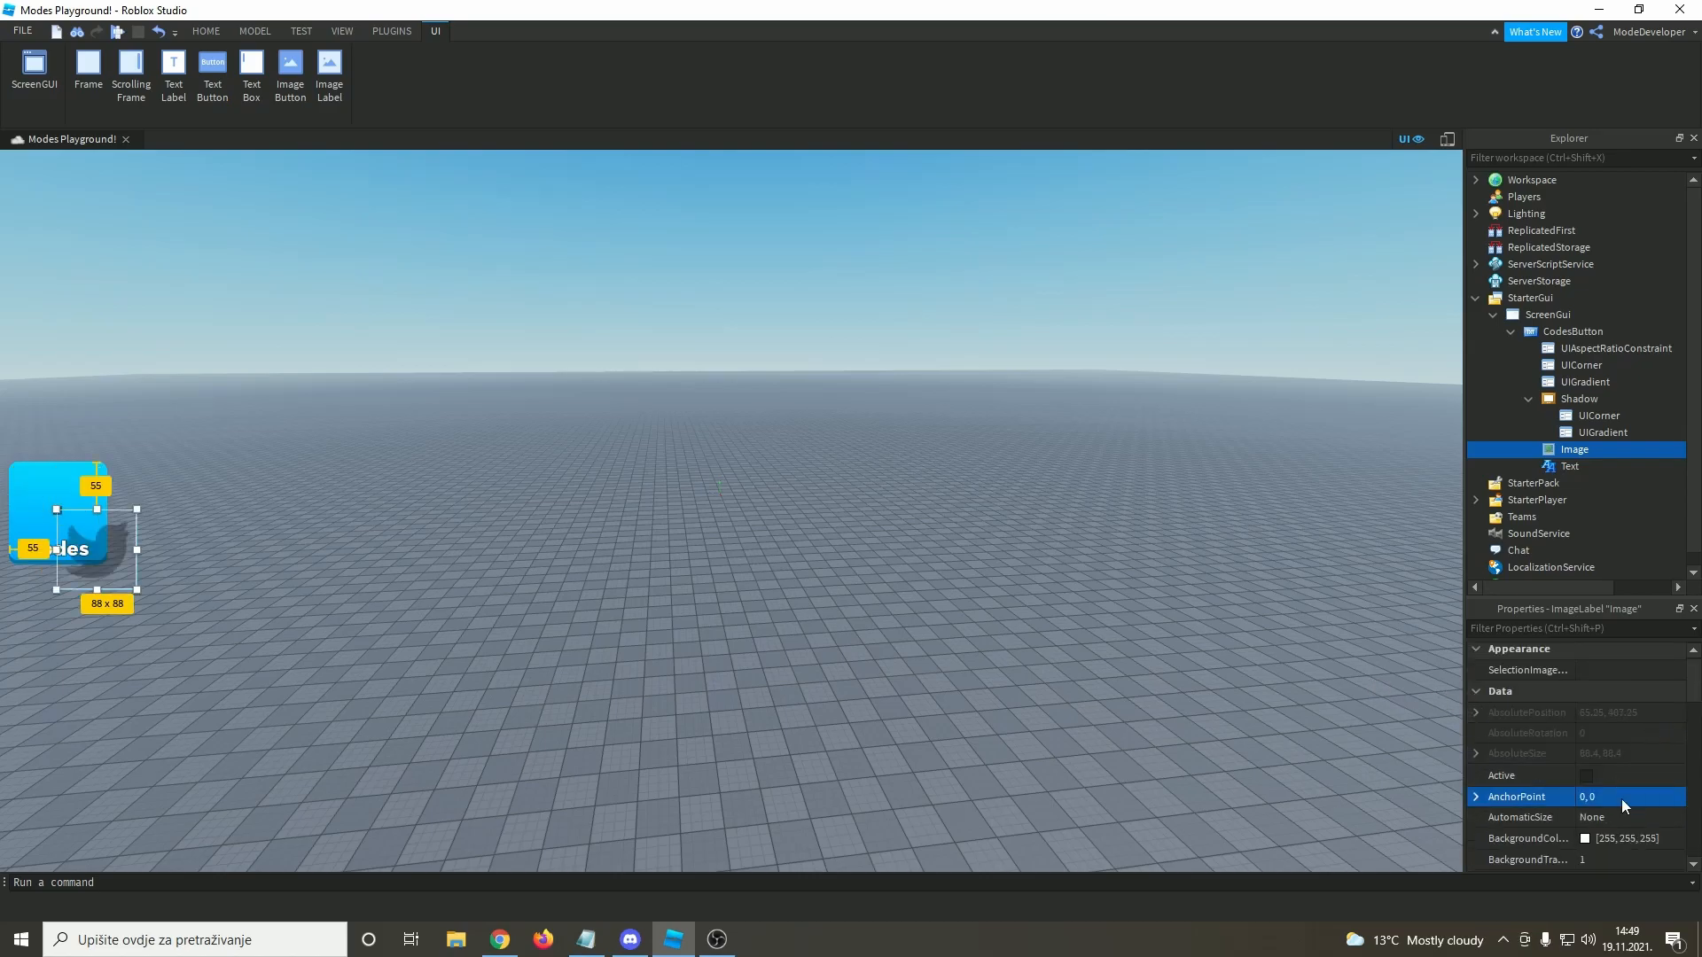
key(ctrl+z)
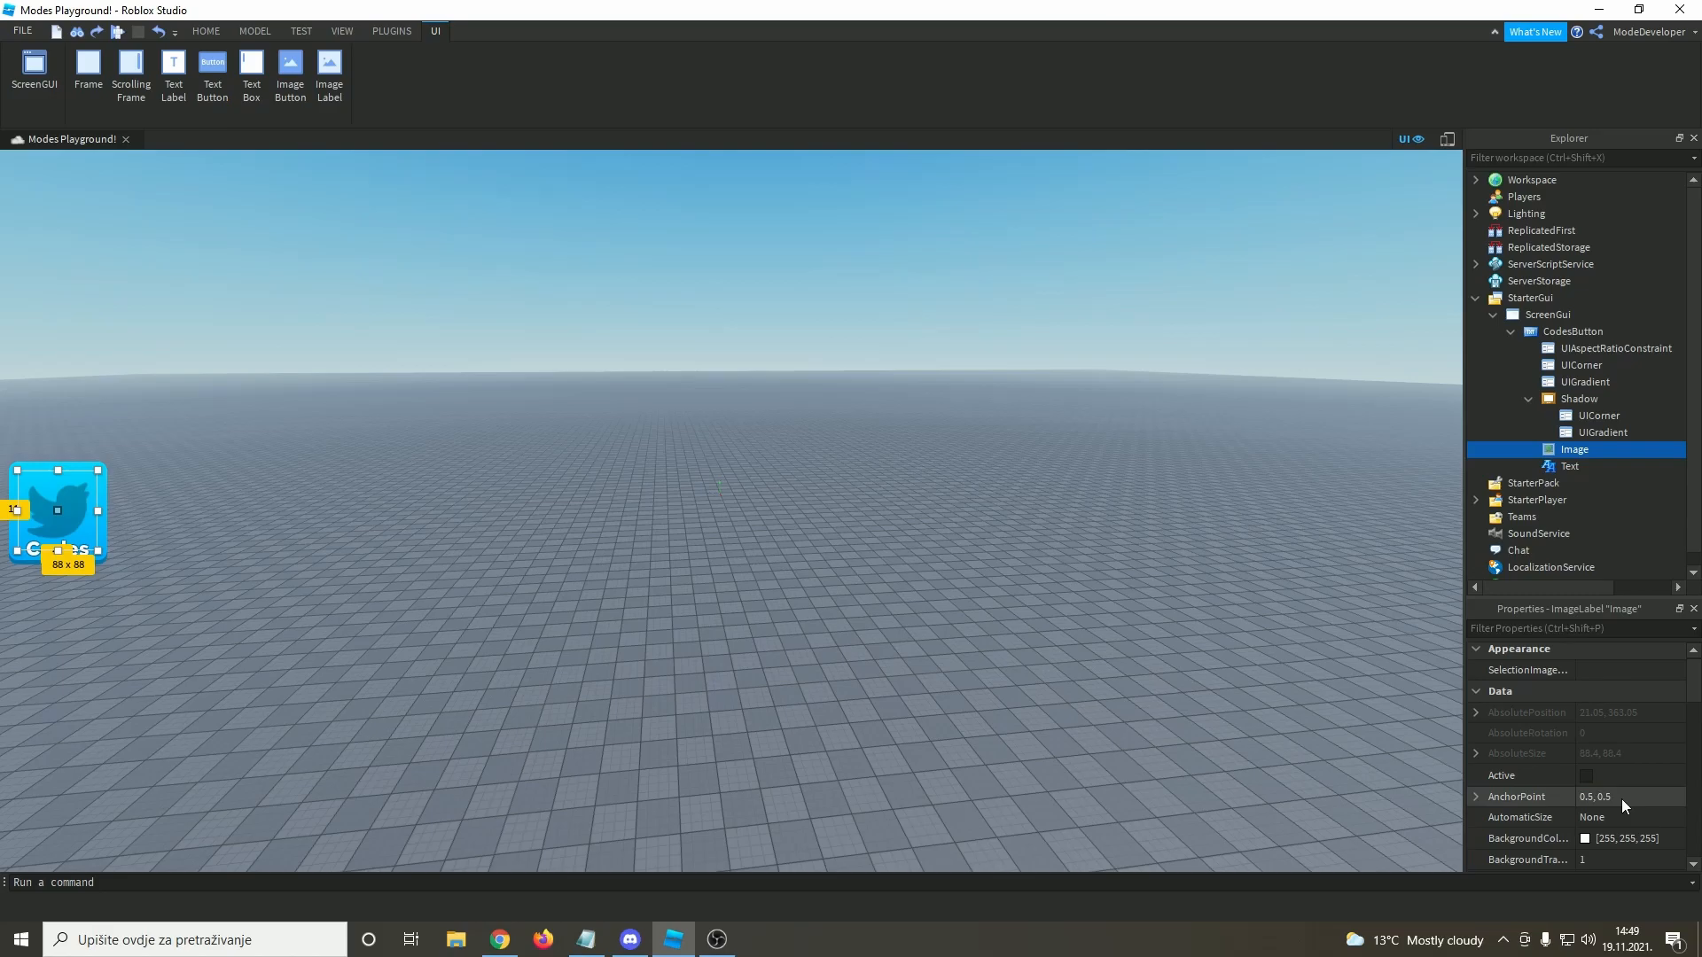
click(1087, 725)
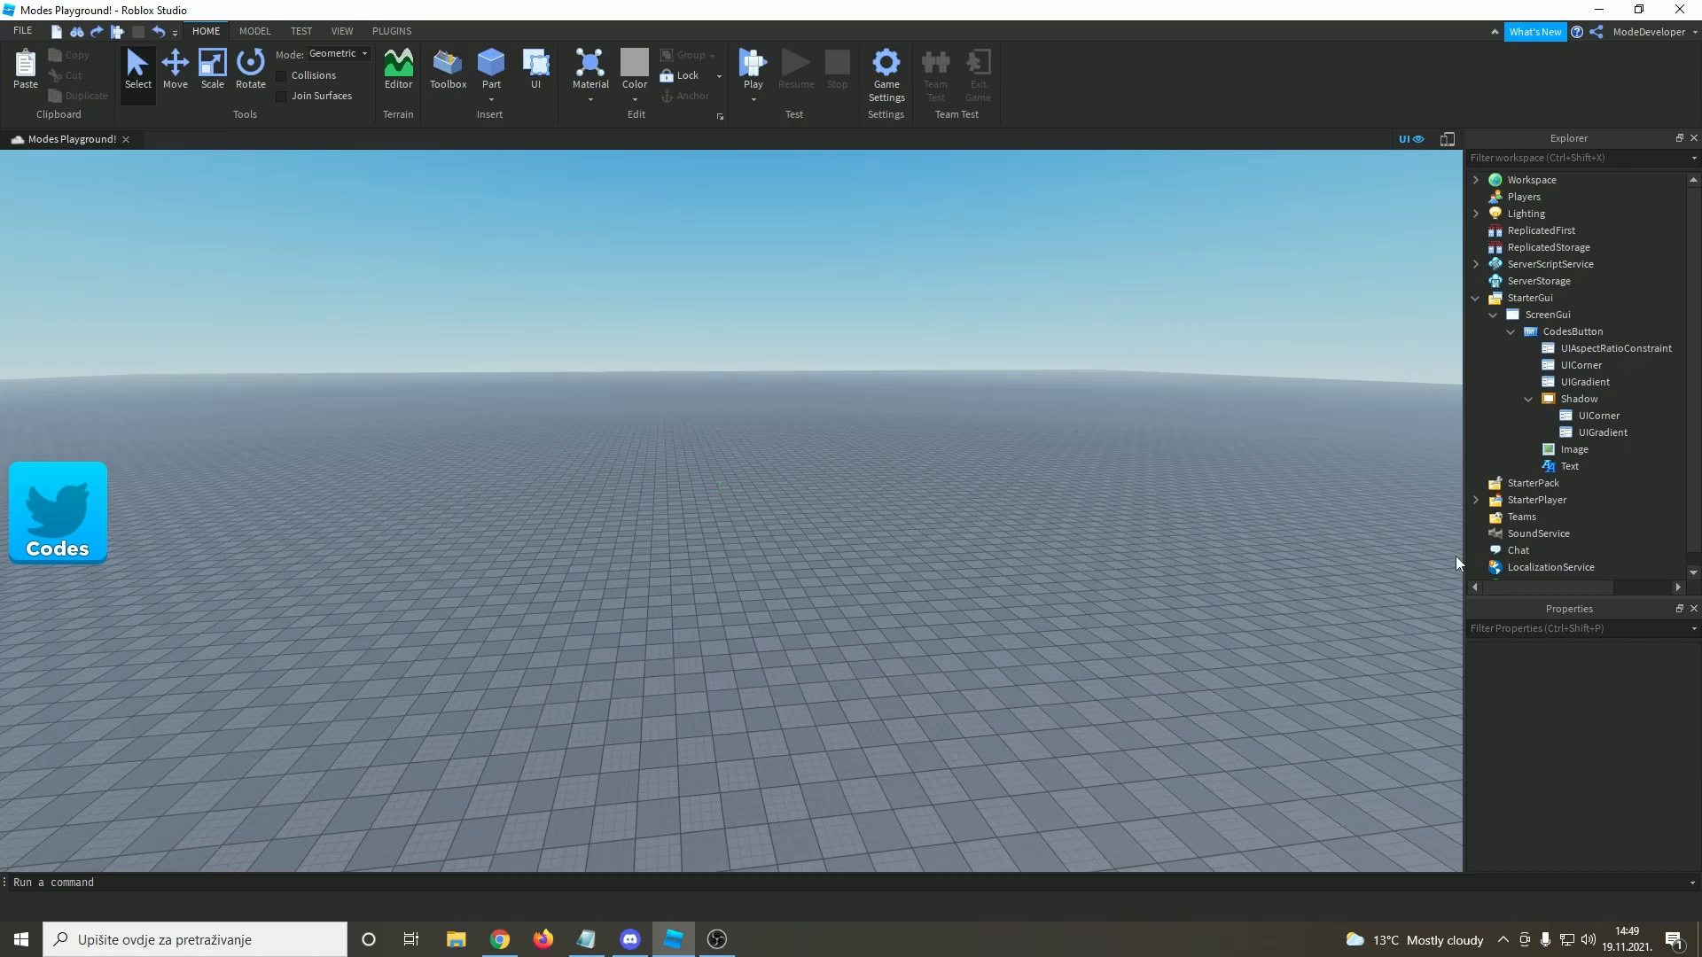
- Collapse CodesButton in the hierarchy and add a Frame to the ScreenGui
click(1556, 467)
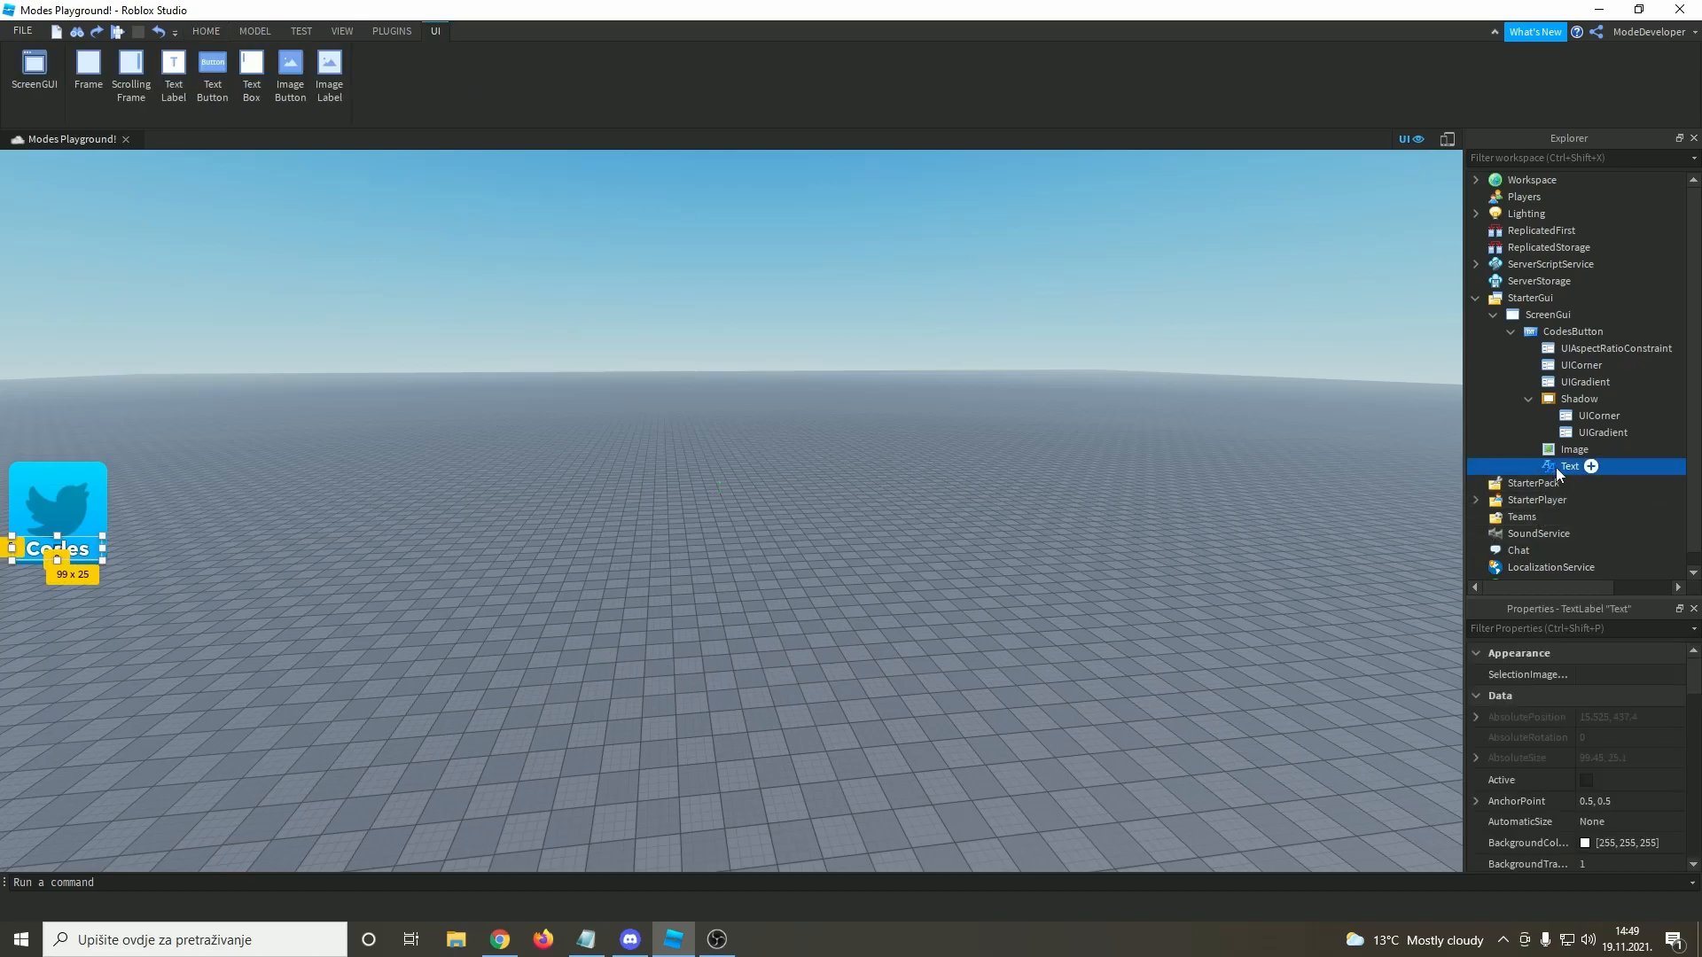
click(1509, 333)
click(1505, 335)
click(1574, 318)
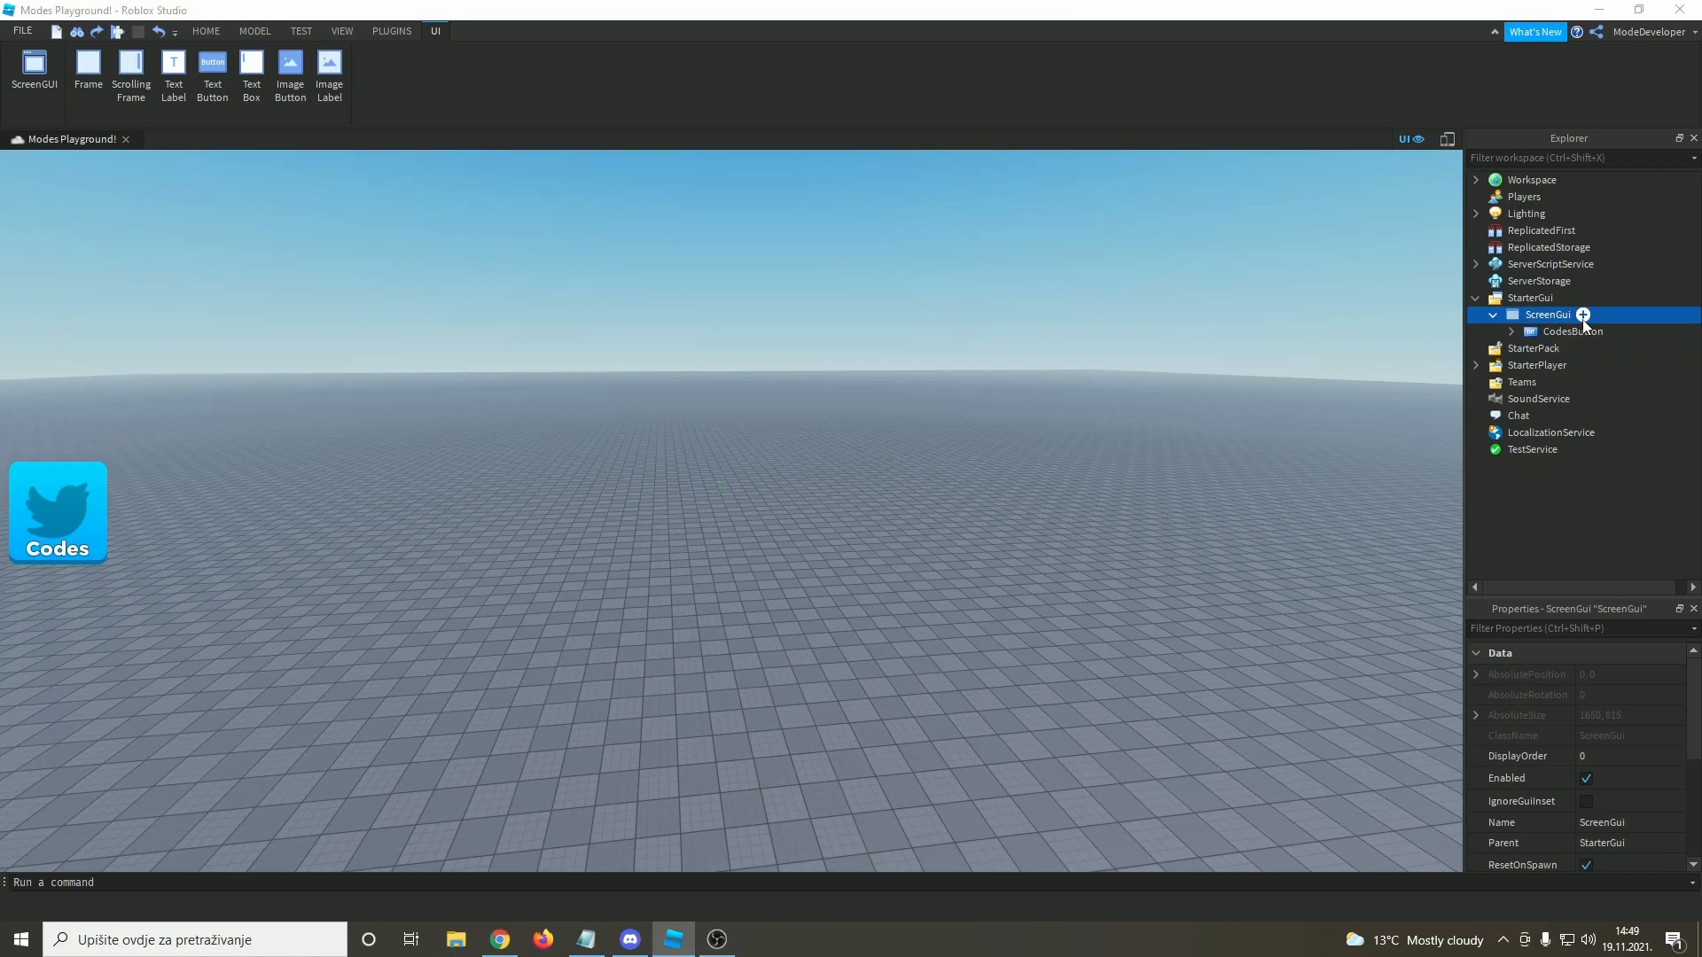
click(1583, 315)
click(1514, 392)
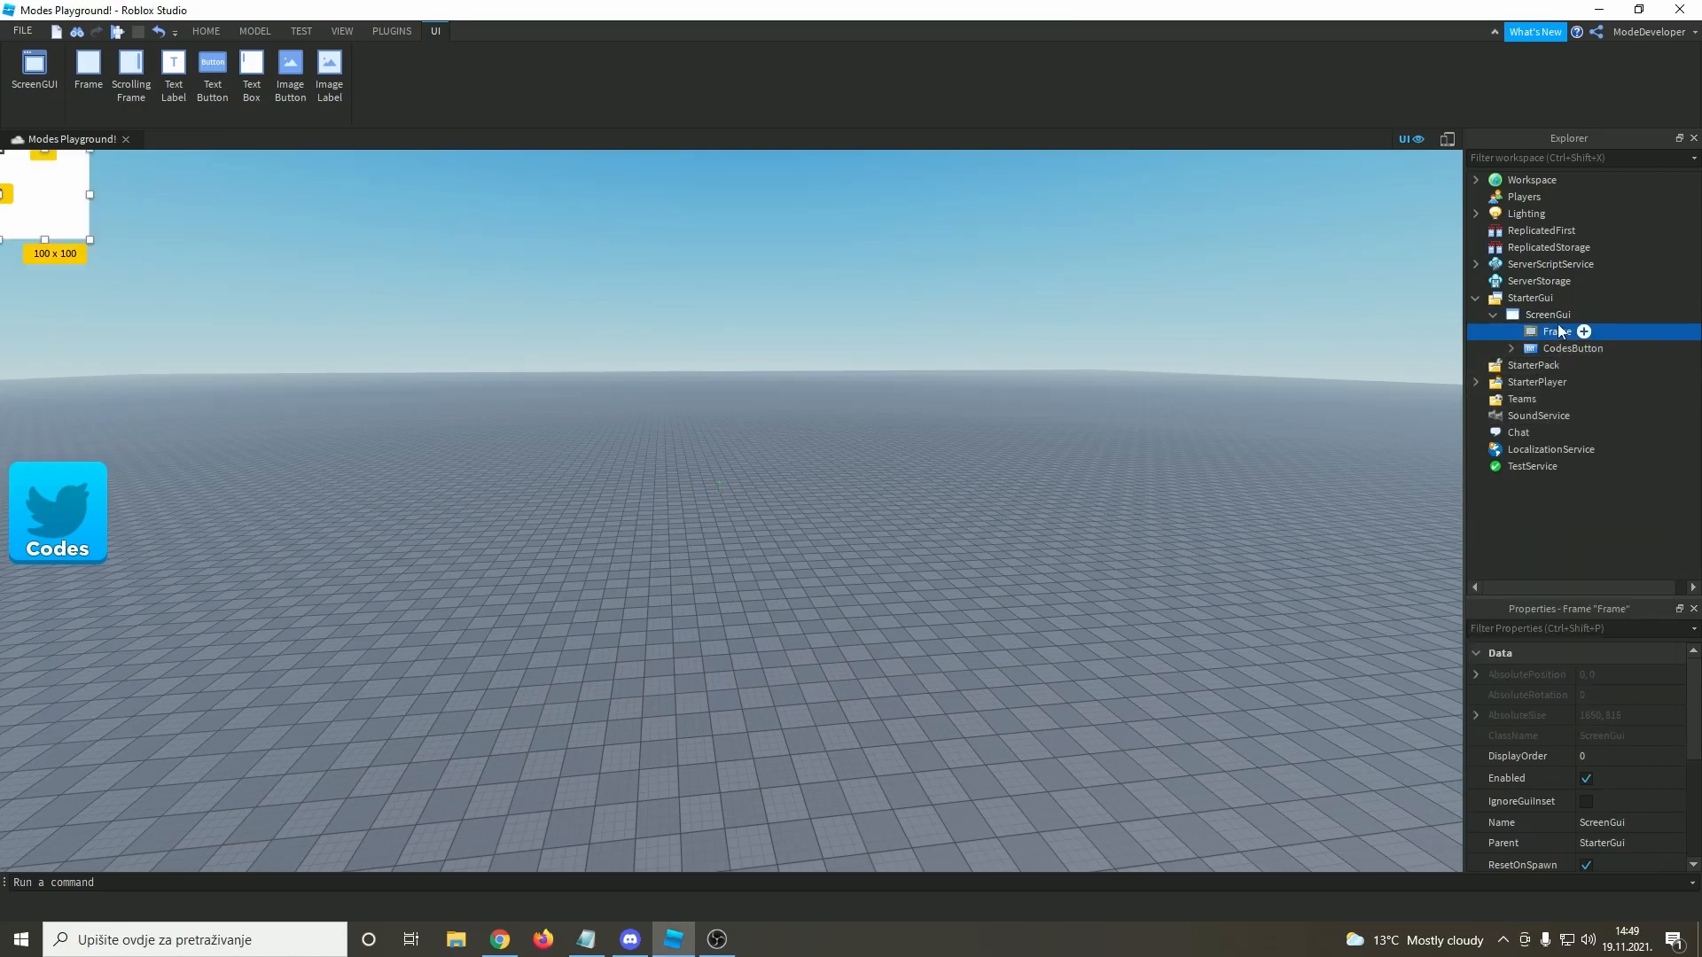
- Set the new Frame's Size to {1, 0},{1, 0} so it uses scale instead of pixels
scroll(1626, 726, down, 6)
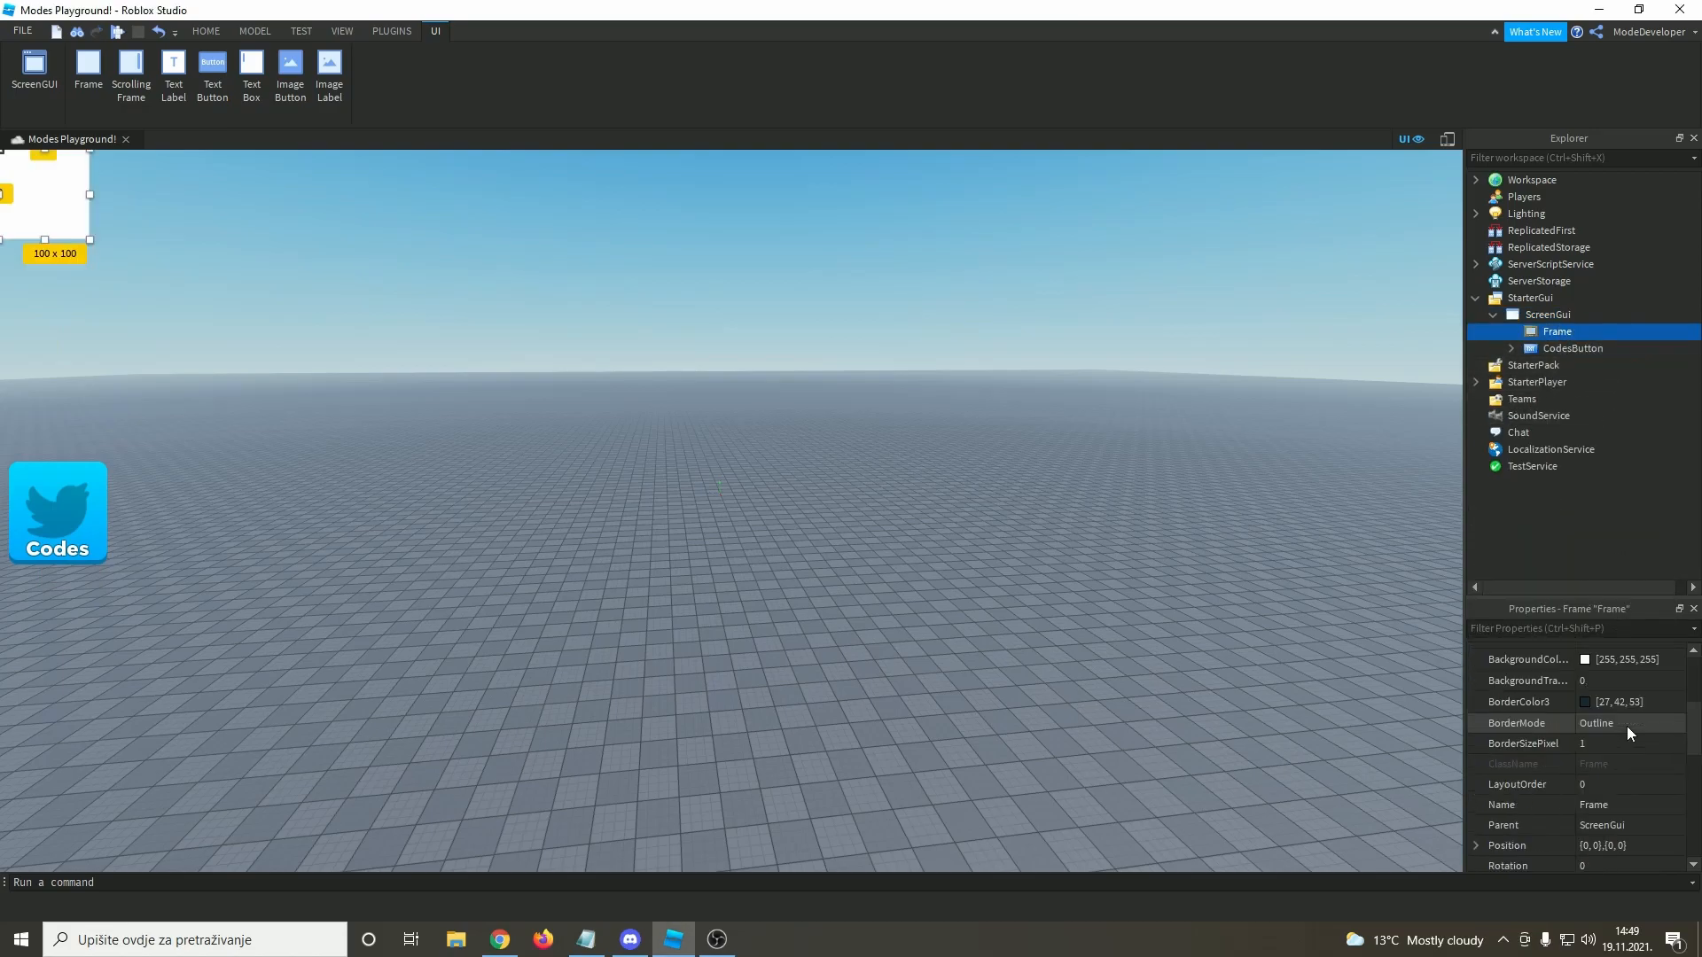
double_click(1600, 787)
text(0)
double_click(1625, 787)
text(0)
double_click(1584, 787)
text(1)
double_click(1615, 787)
text(1)
key(Return)
- Add a UIAspectRatioConstraint to the Frame and set its AspectRatio to 1.75
click(1586, 335)
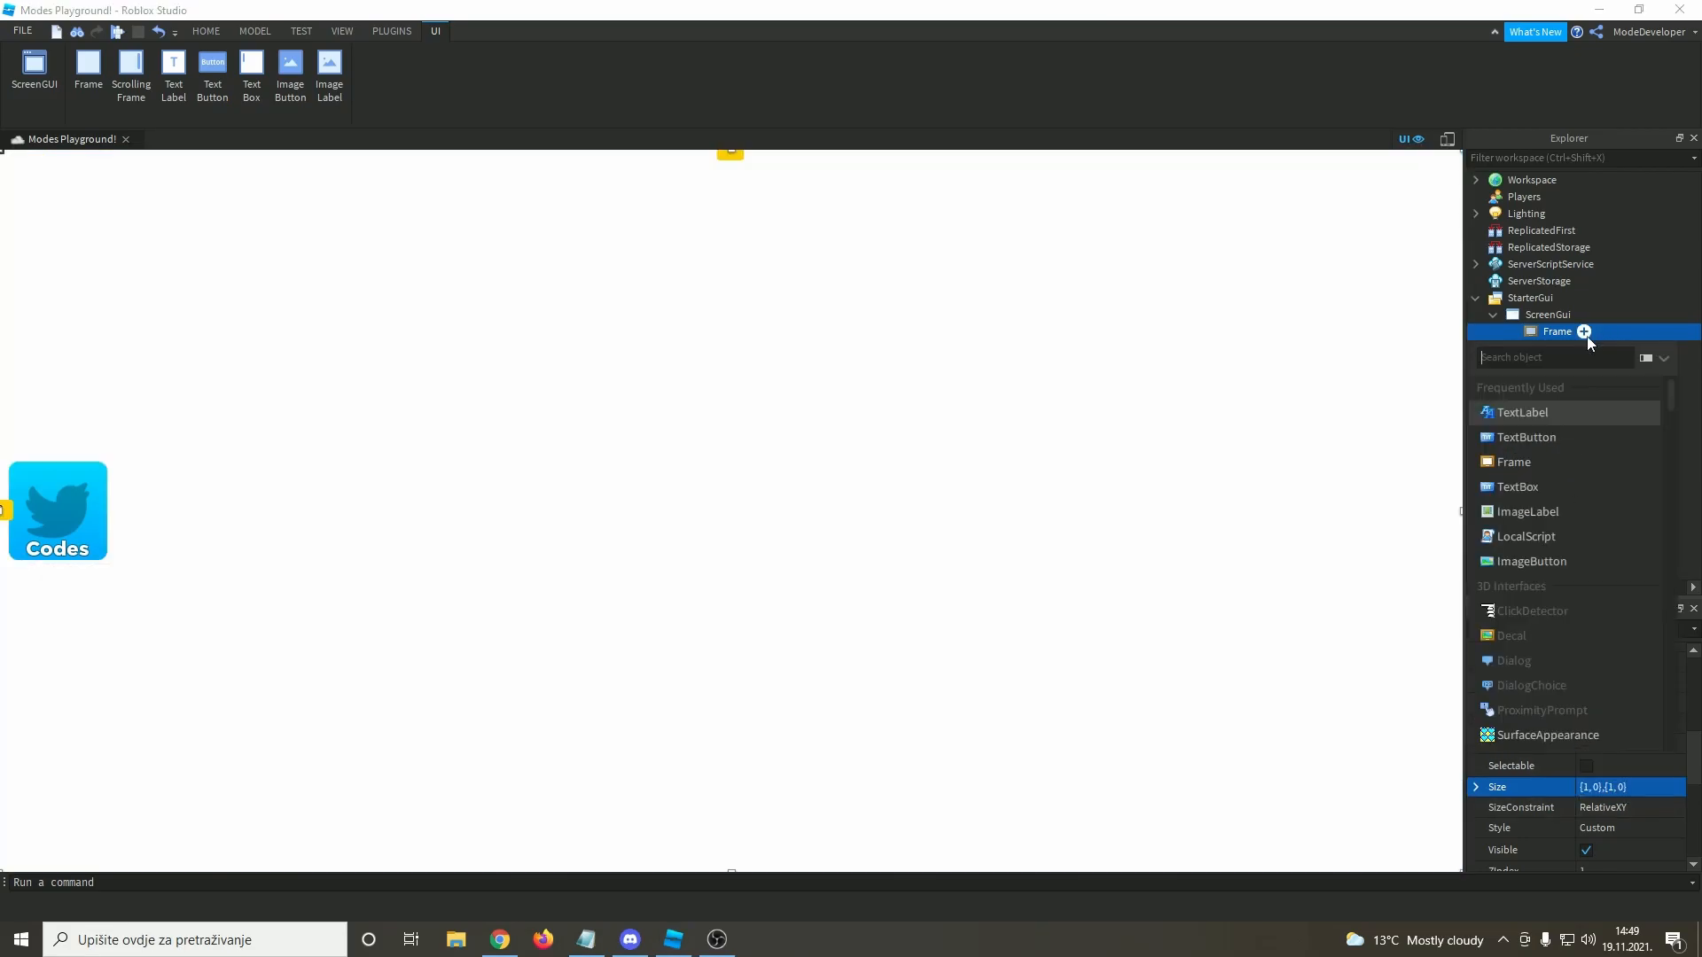
text(ui)
key(Up)
key(Return)
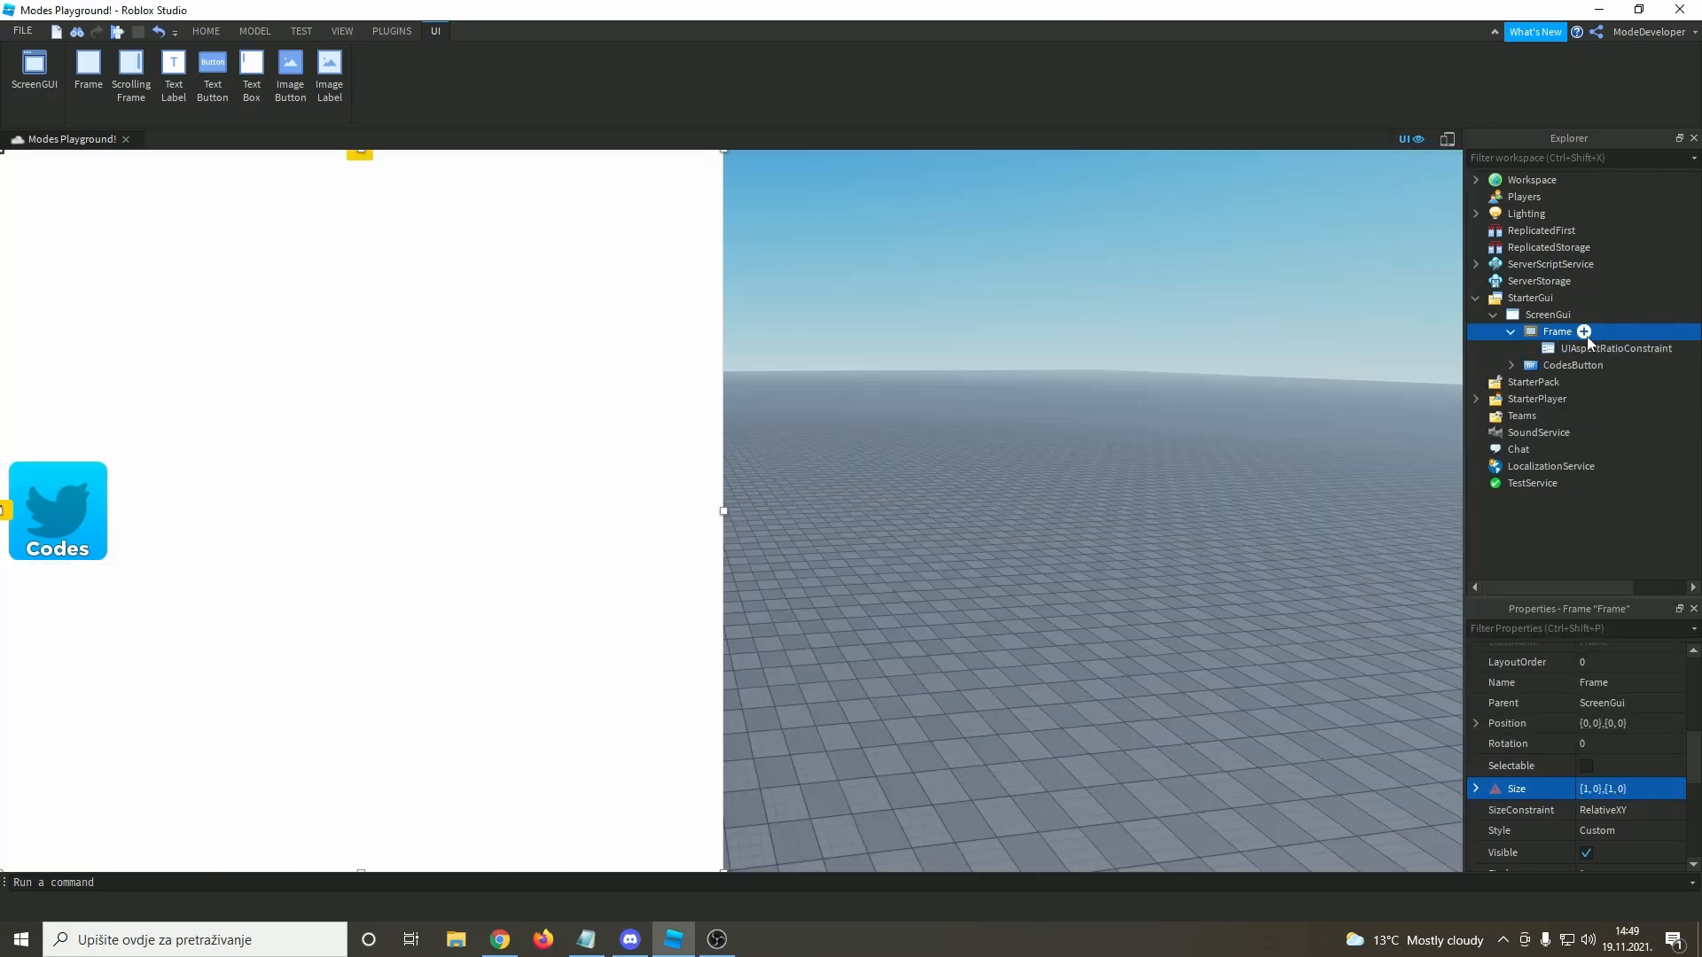
click(1565, 351)
double_click(1603, 742)
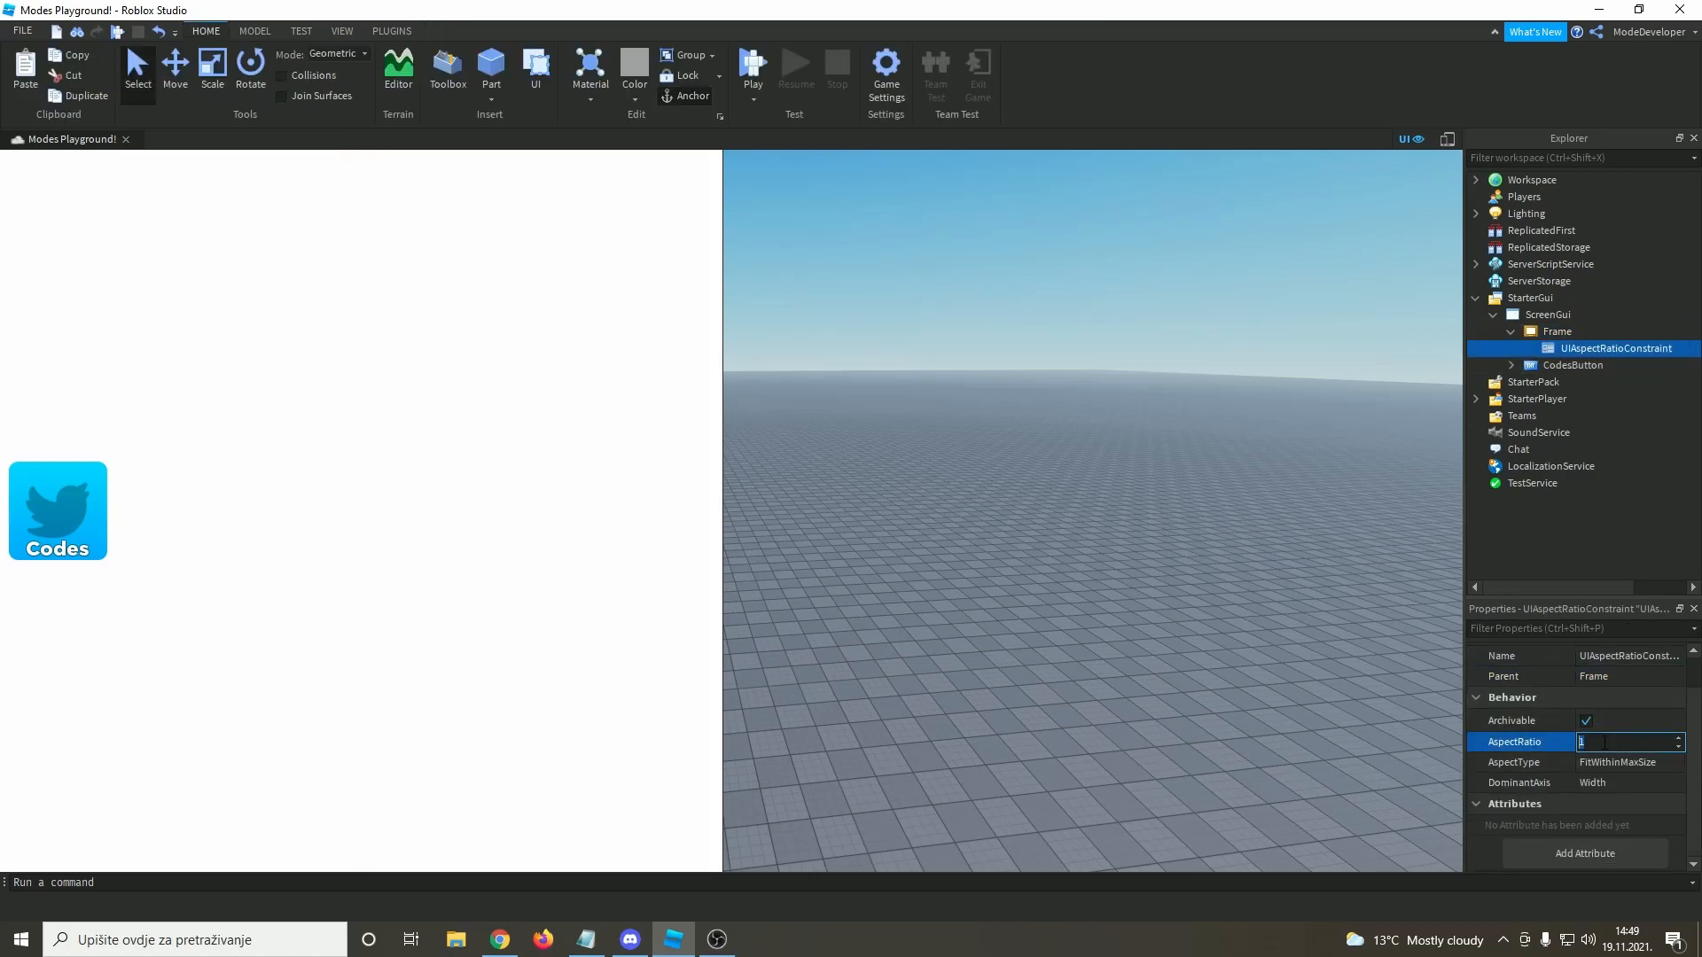
text(1.75)
key(Return)
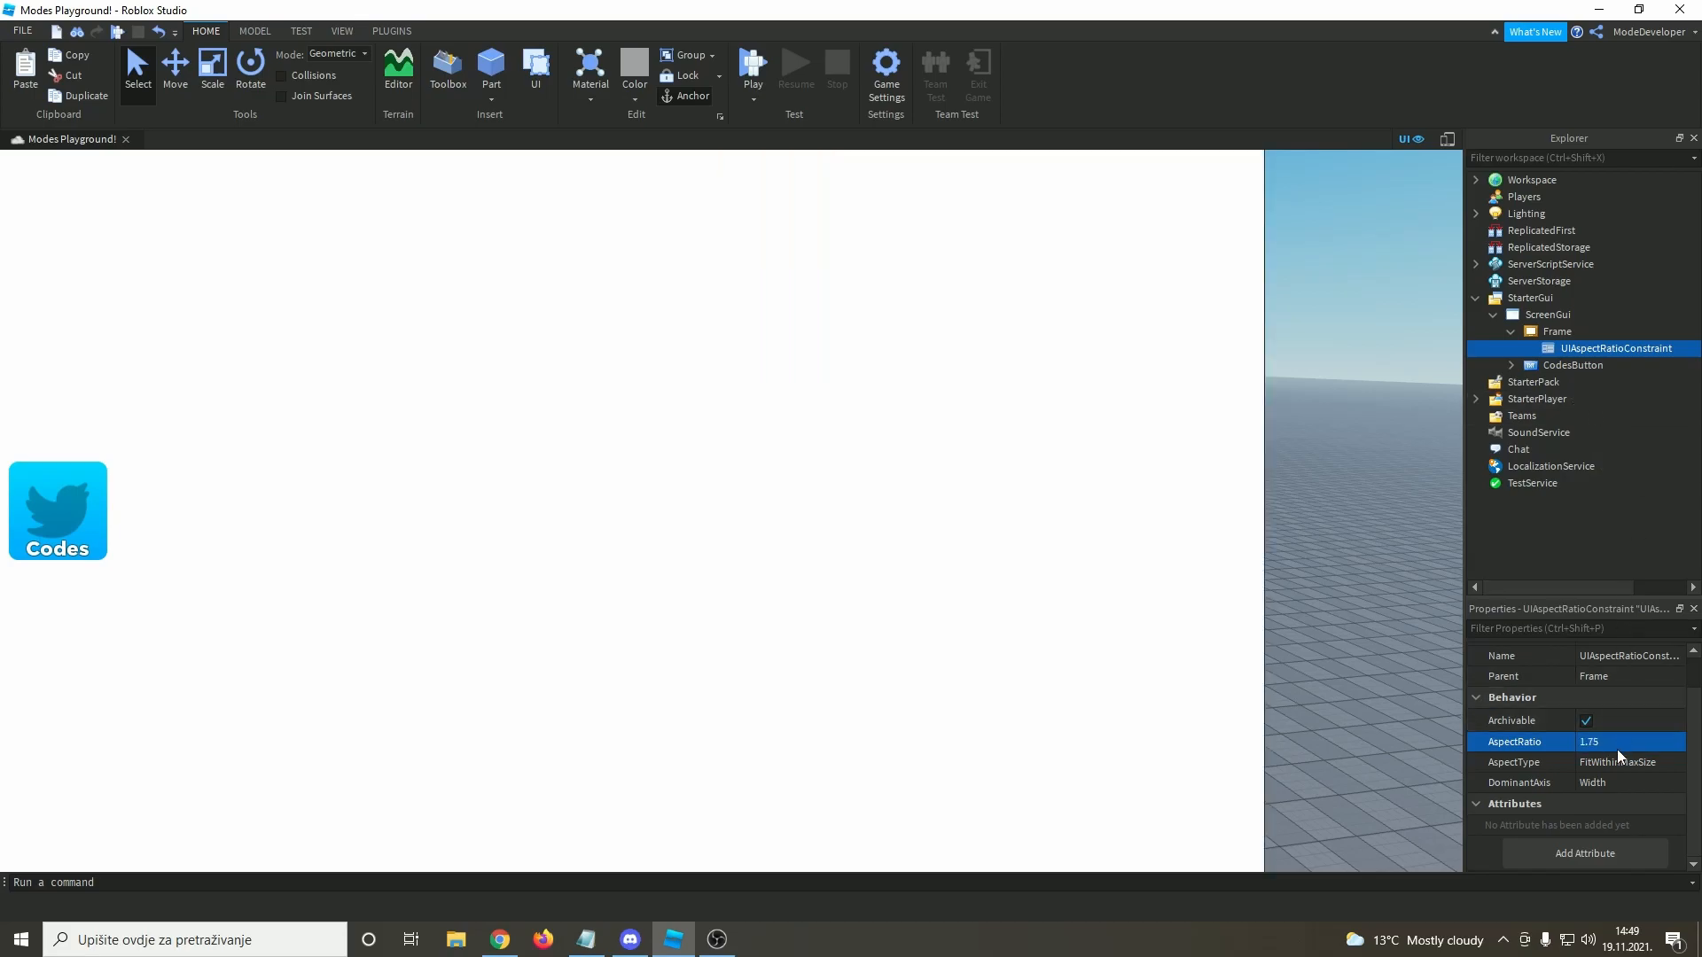
- Shrink the Frame to about 457 x 261 pixels and move it near the middle of the viewport
click(1552, 333)
drag(1265, 513, 408, 415)
drag(284, 274, 798, 521)
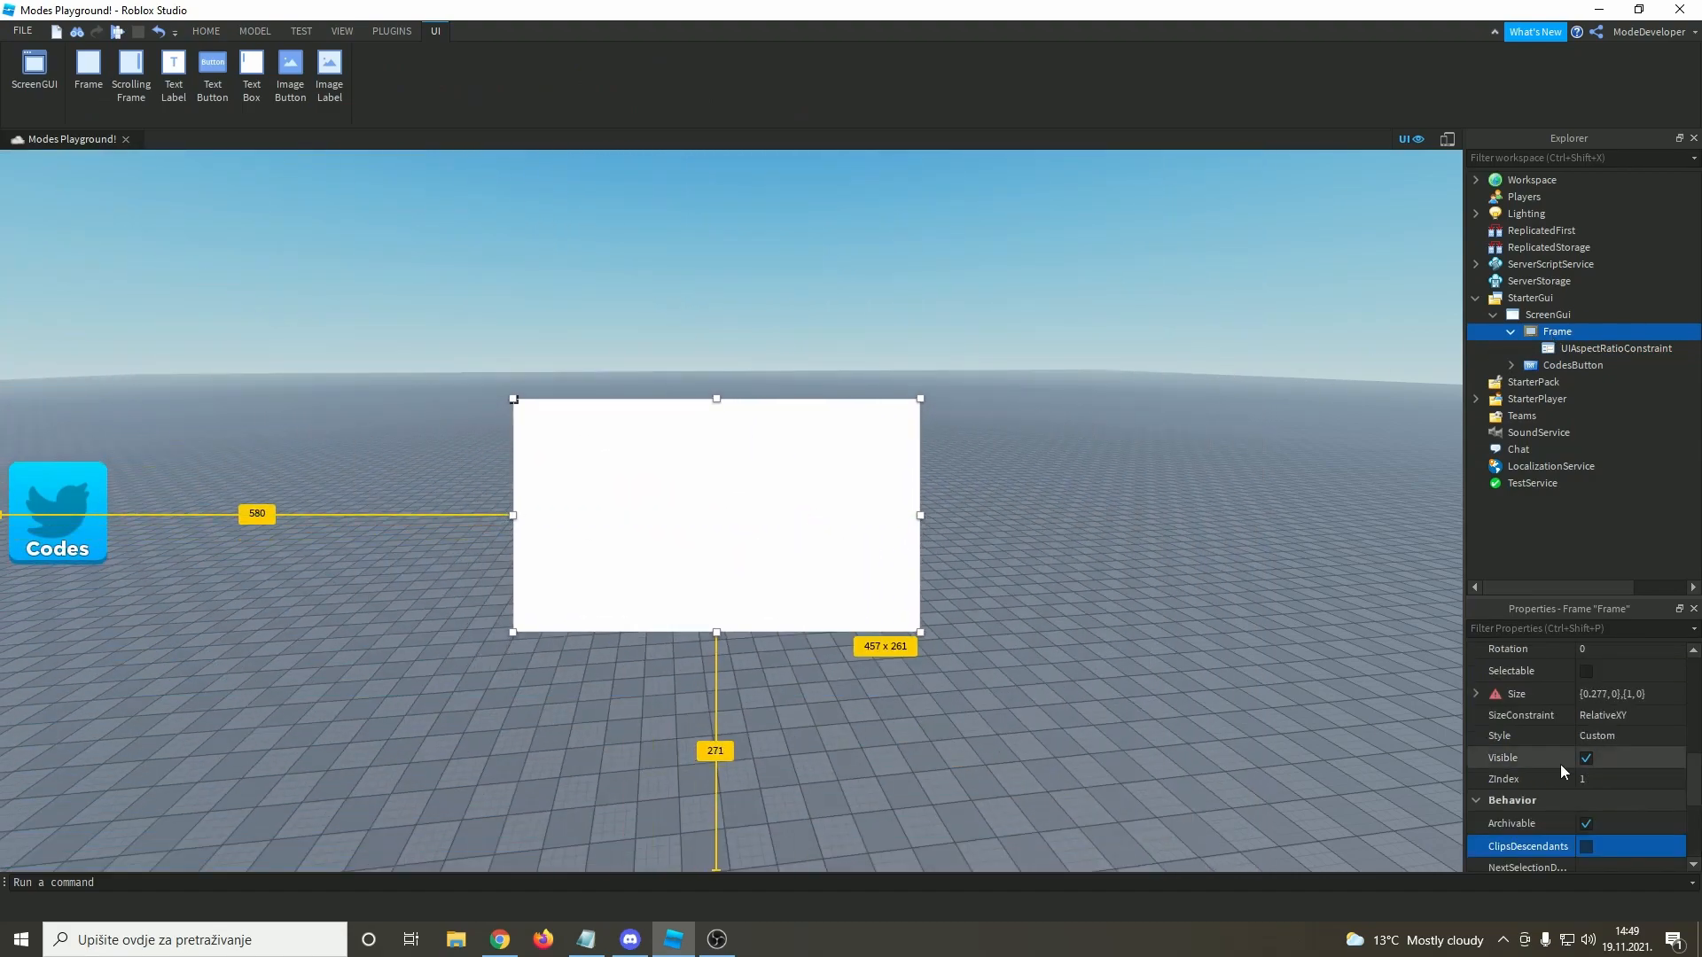
- Set the Frame's AnchorPoint to 0.5, 0.5
scroll(1622, 709, up, 5)
click(1629, 711)
text(0.5, 0.5)
key(Return)
- Center the Frame in the viewport by setting both scale values of its Position to 0.5
scroll(1622, 708, down, 5)
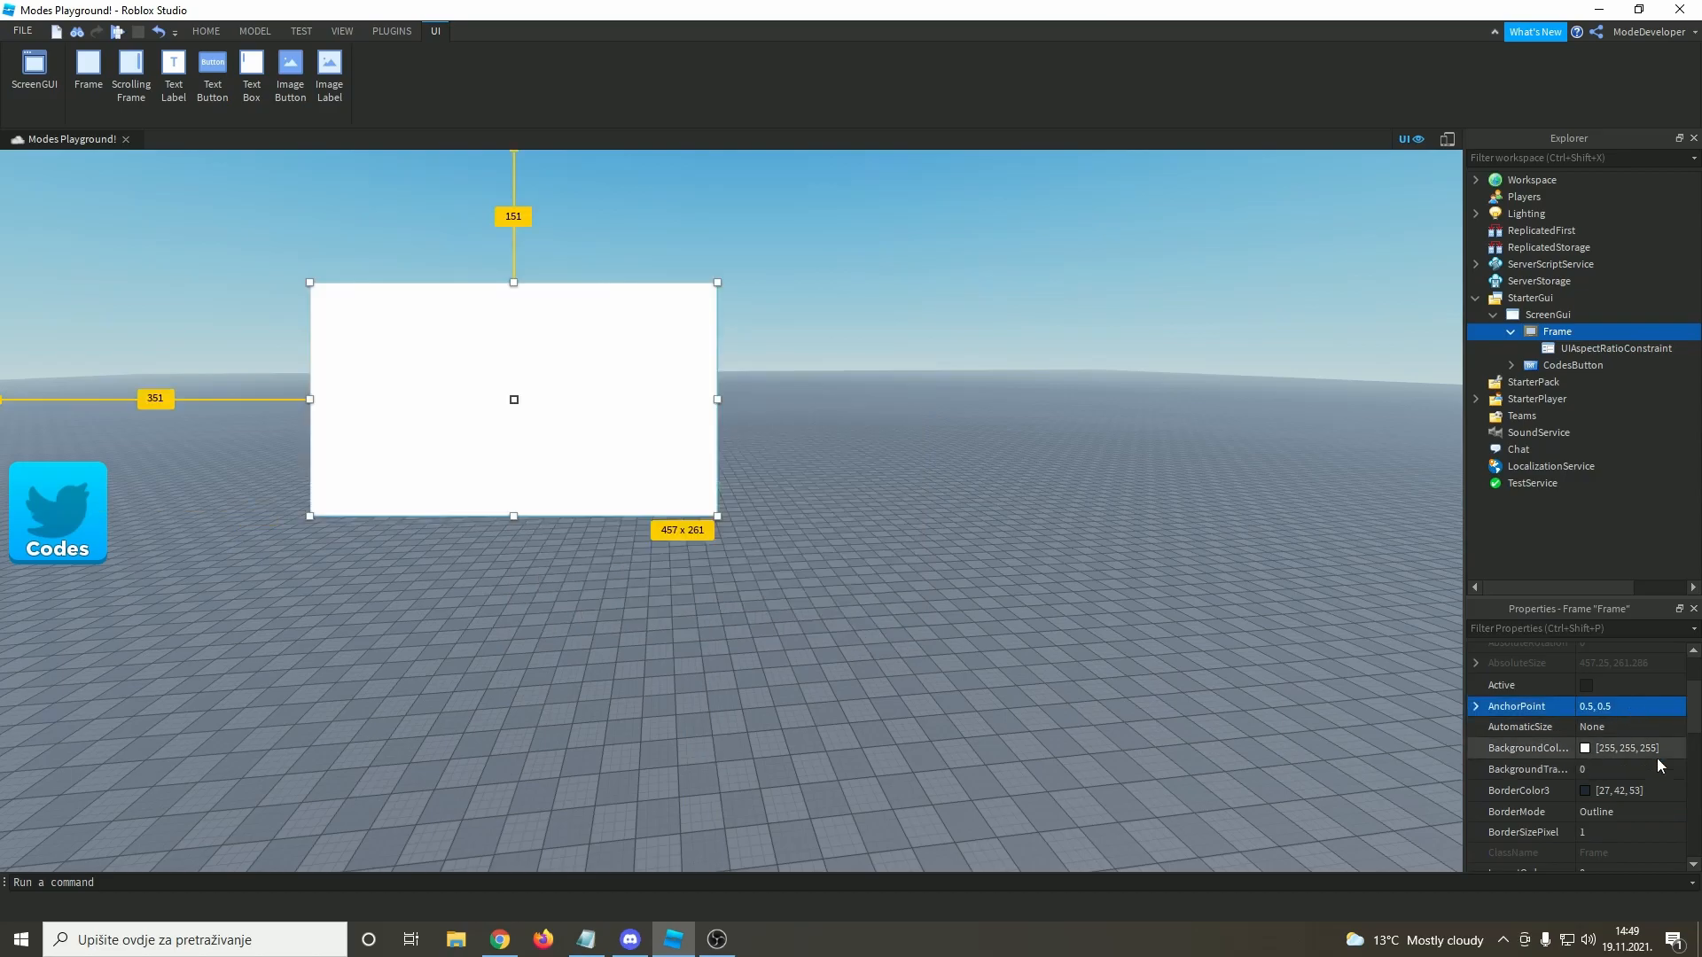
scroll(1612, 704, up, 2)
click(1596, 751)
drag(1589, 751, 1641, 751)
text(5)
text(5)
key(Return)
click(961, 354)
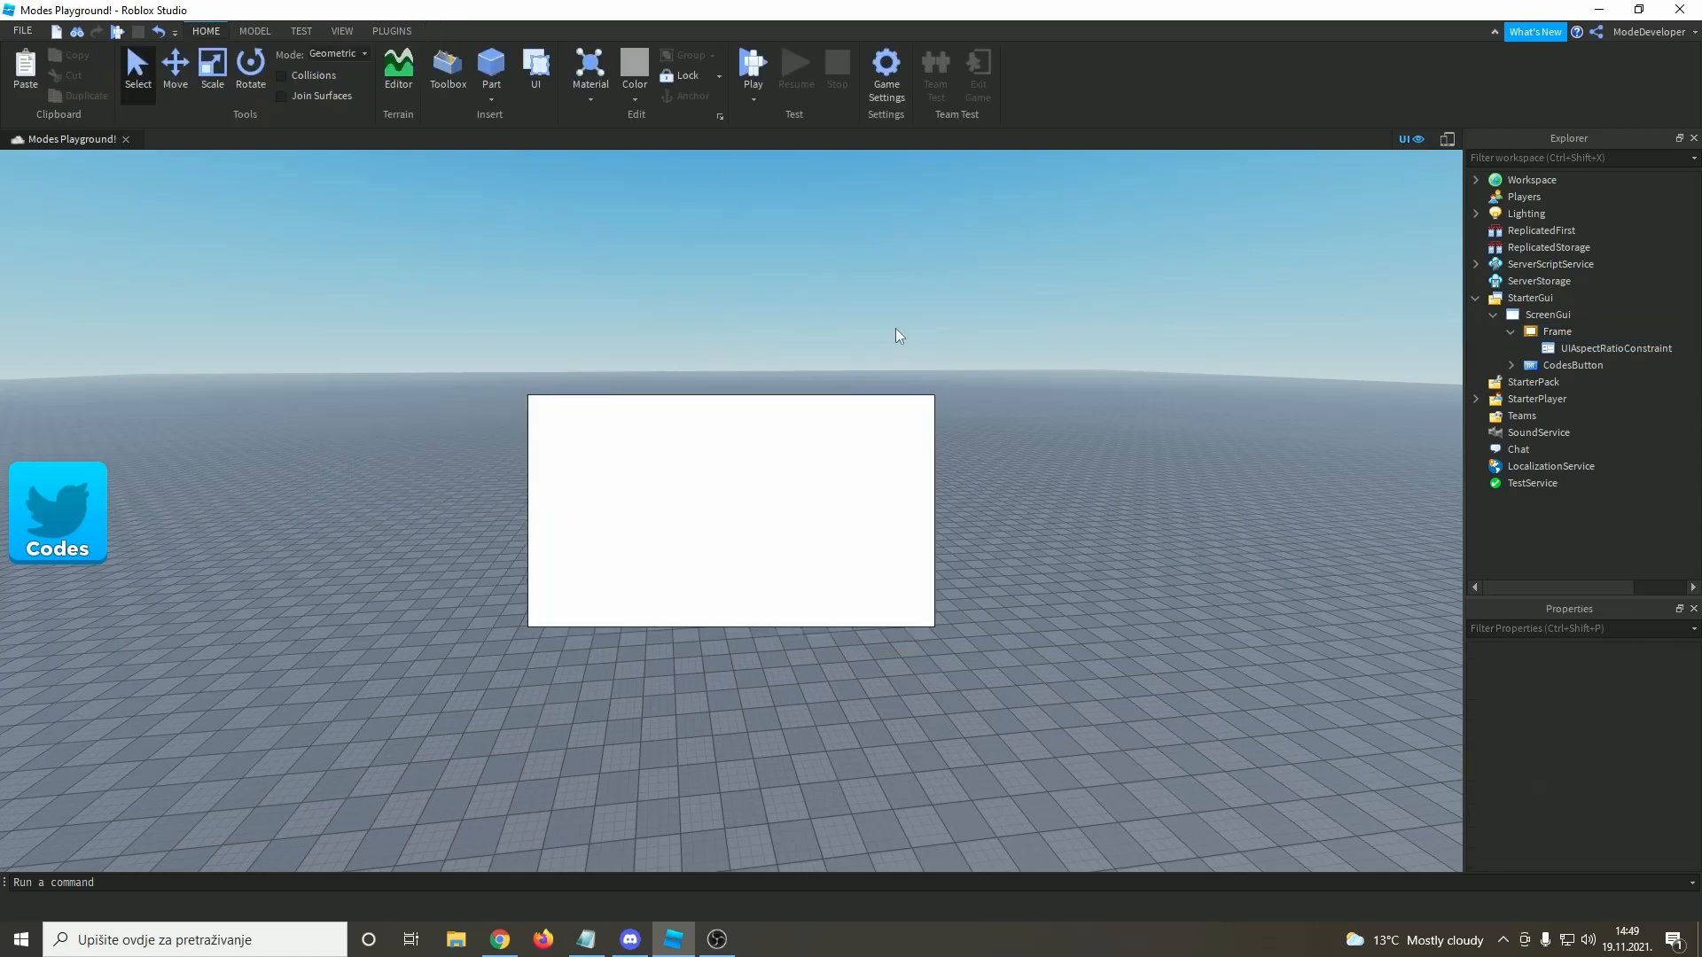
click(1571, 337)
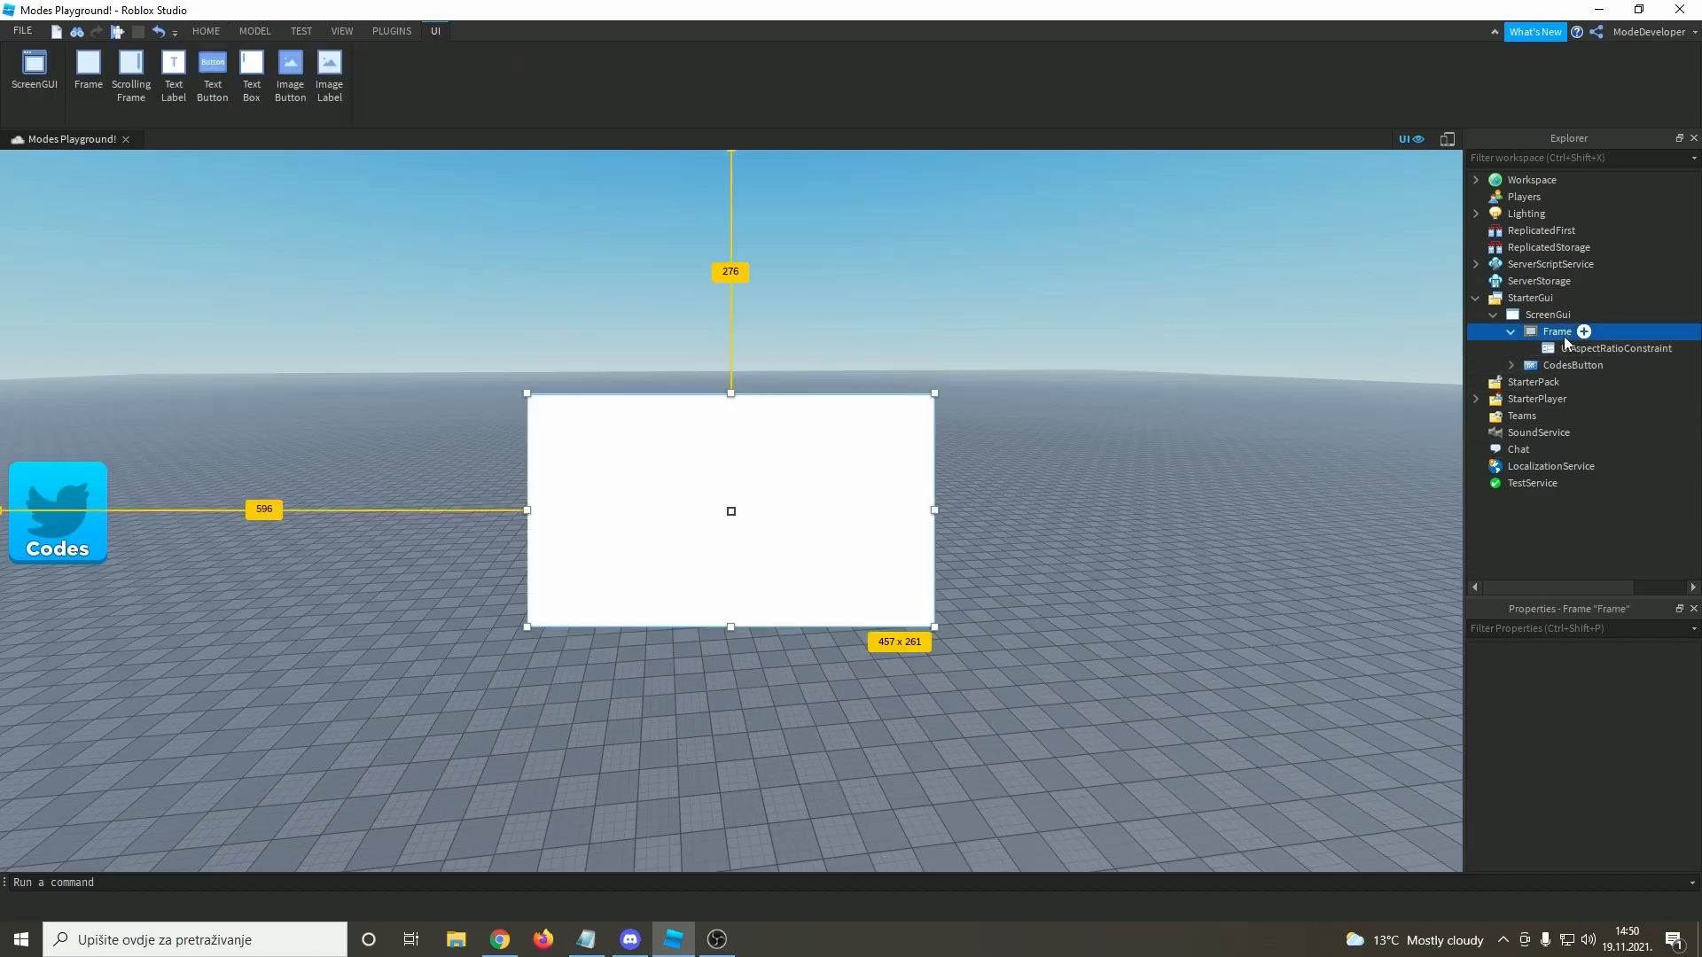
click(1584, 332)
click(1378, 446)
- Copy the UICorner from CodesButton and paste it into the Frame
click(1512, 364)
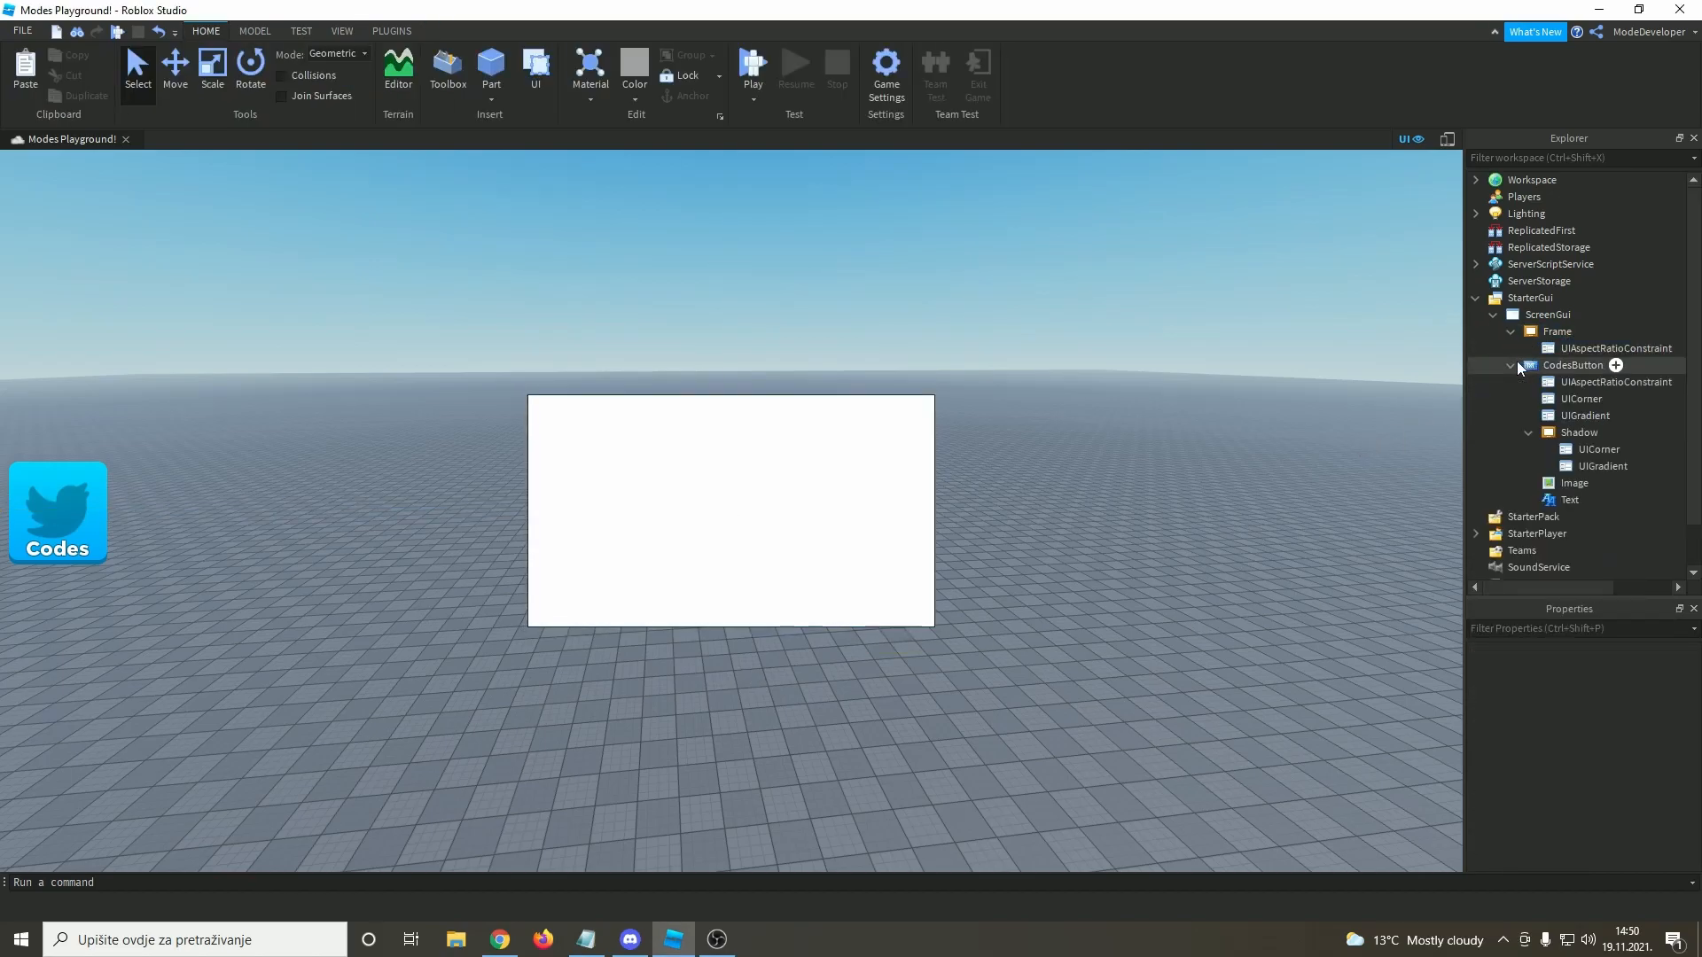
right_click(1576, 402)
click(1562, 438)
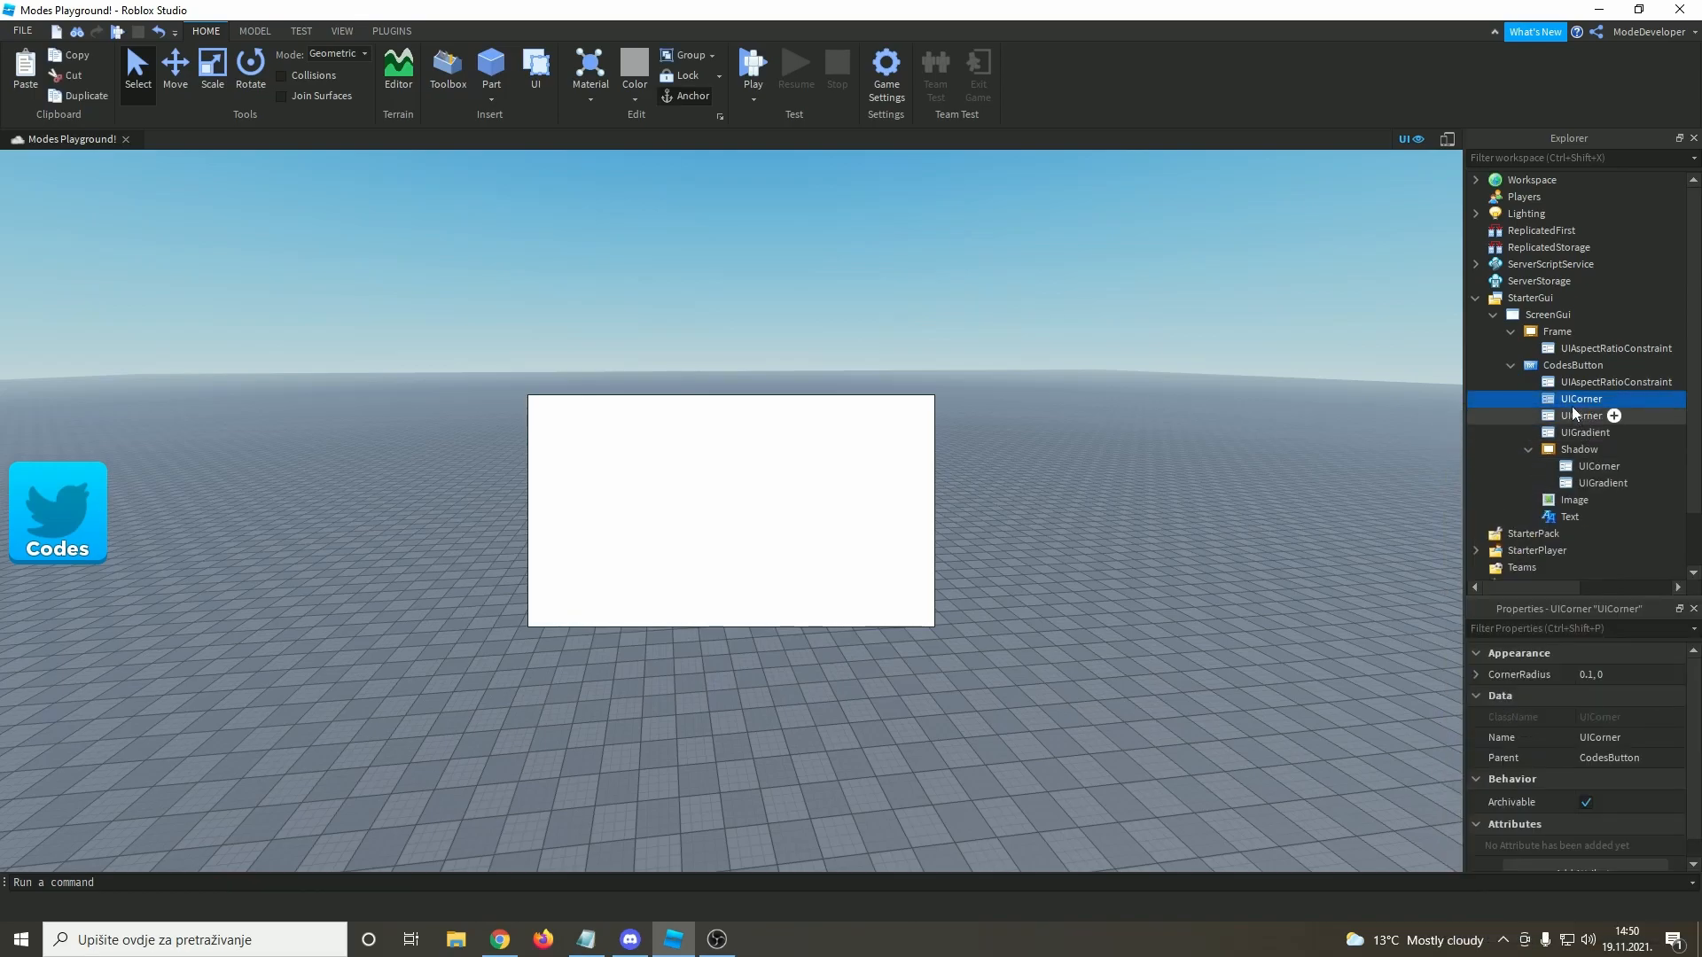
click(1576, 336)
key(ctrl+shift+v)
click(1128, 515)
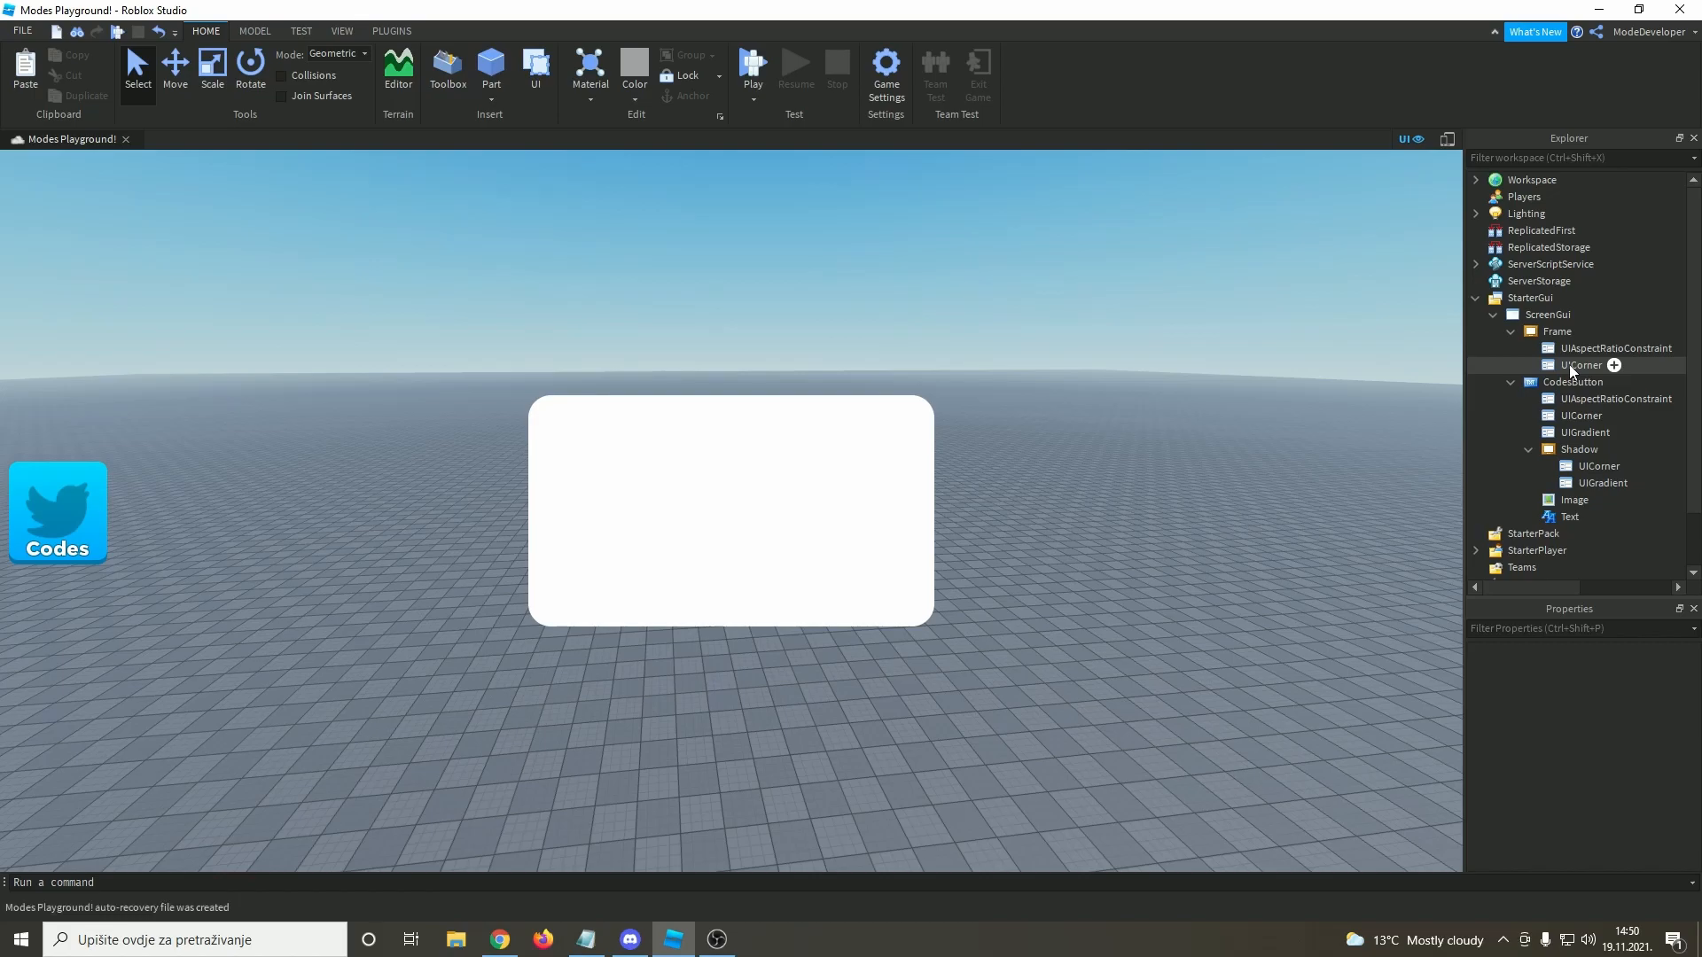
- Set the CornerRadius of the Frame's UICorner to 0.05, 0
click(1564, 415)
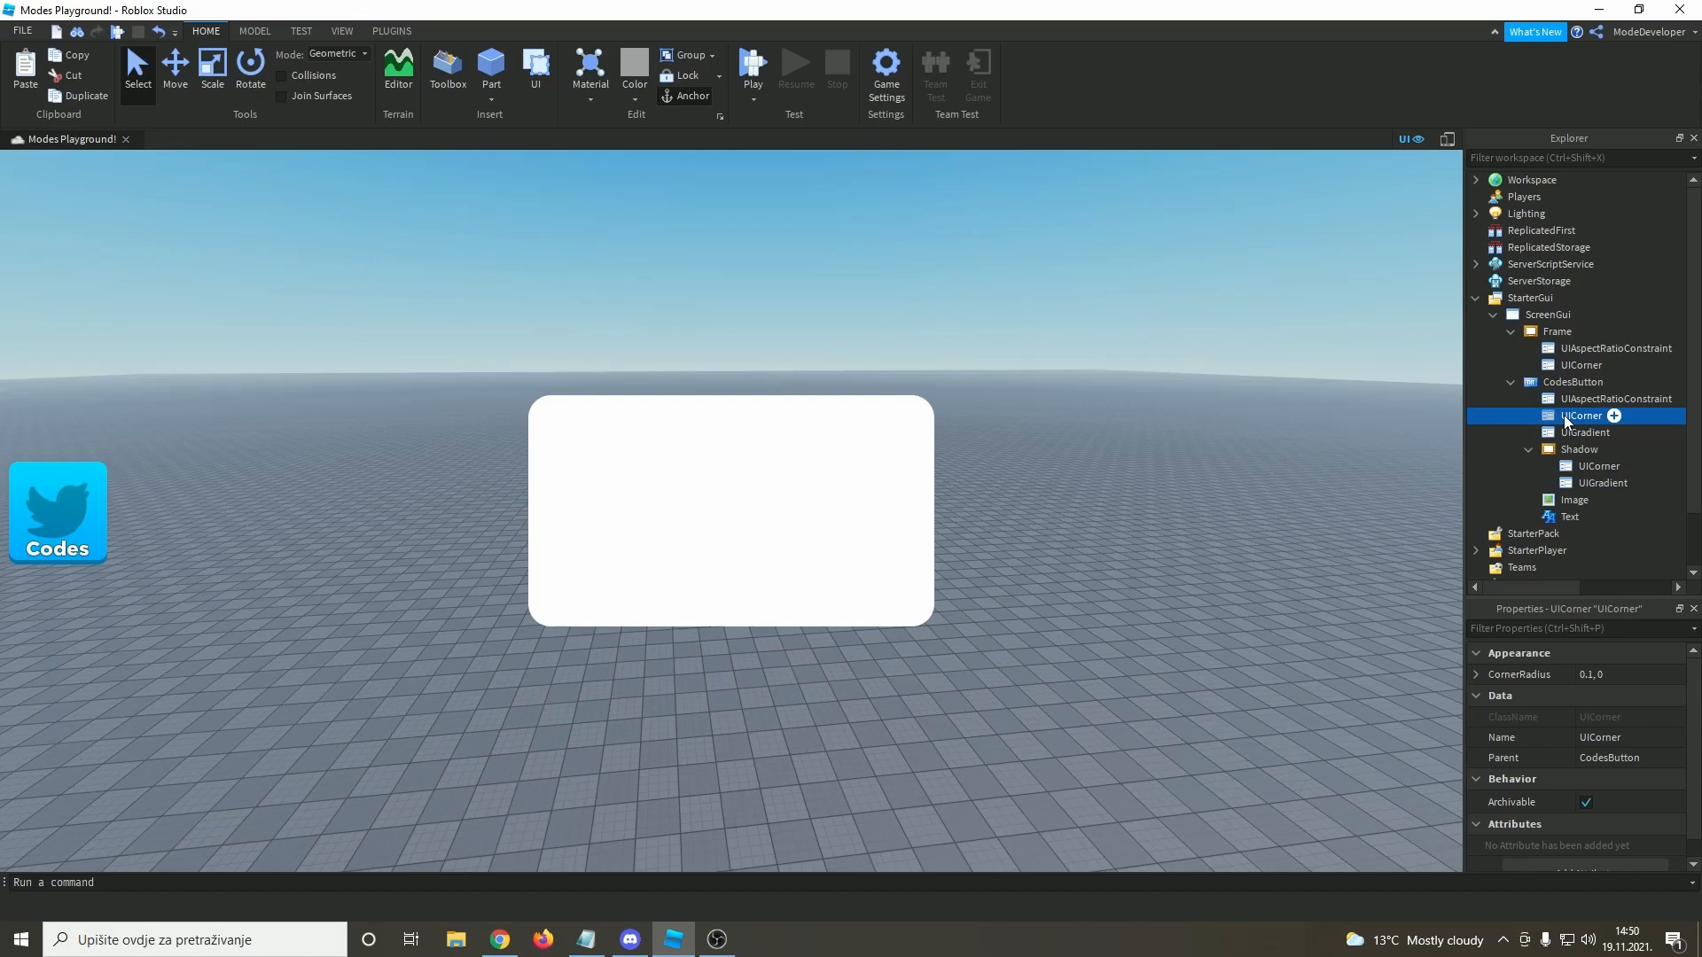
click(1571, 368)
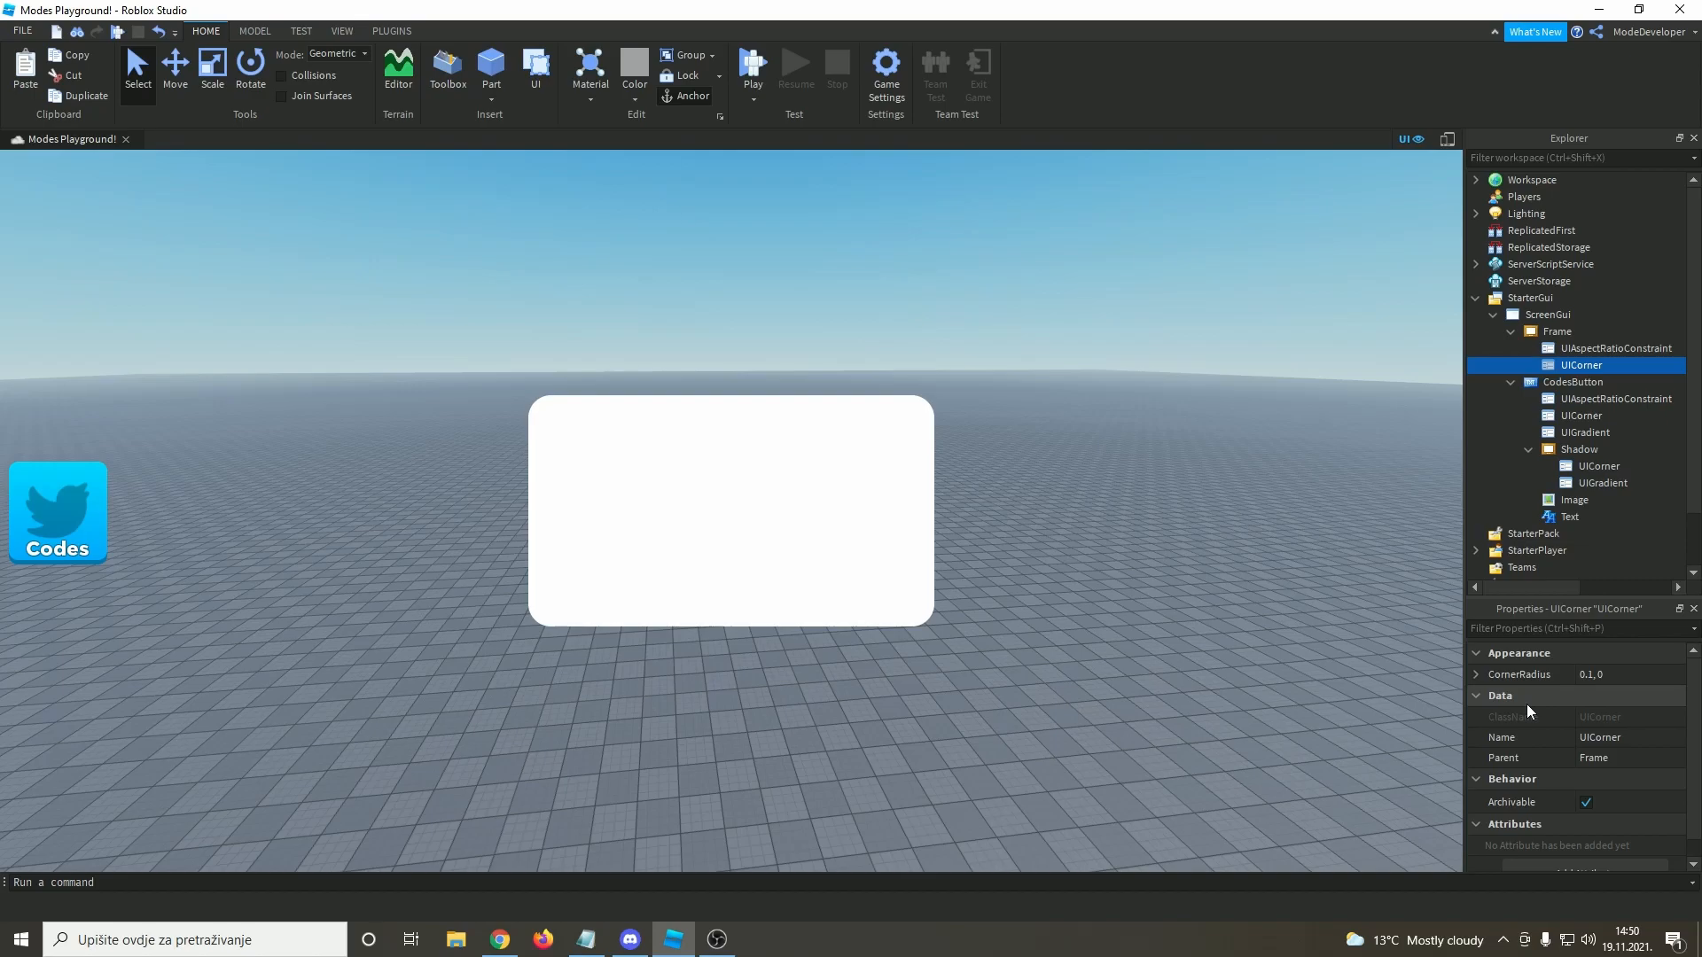
click(1587, 677)
text(0)
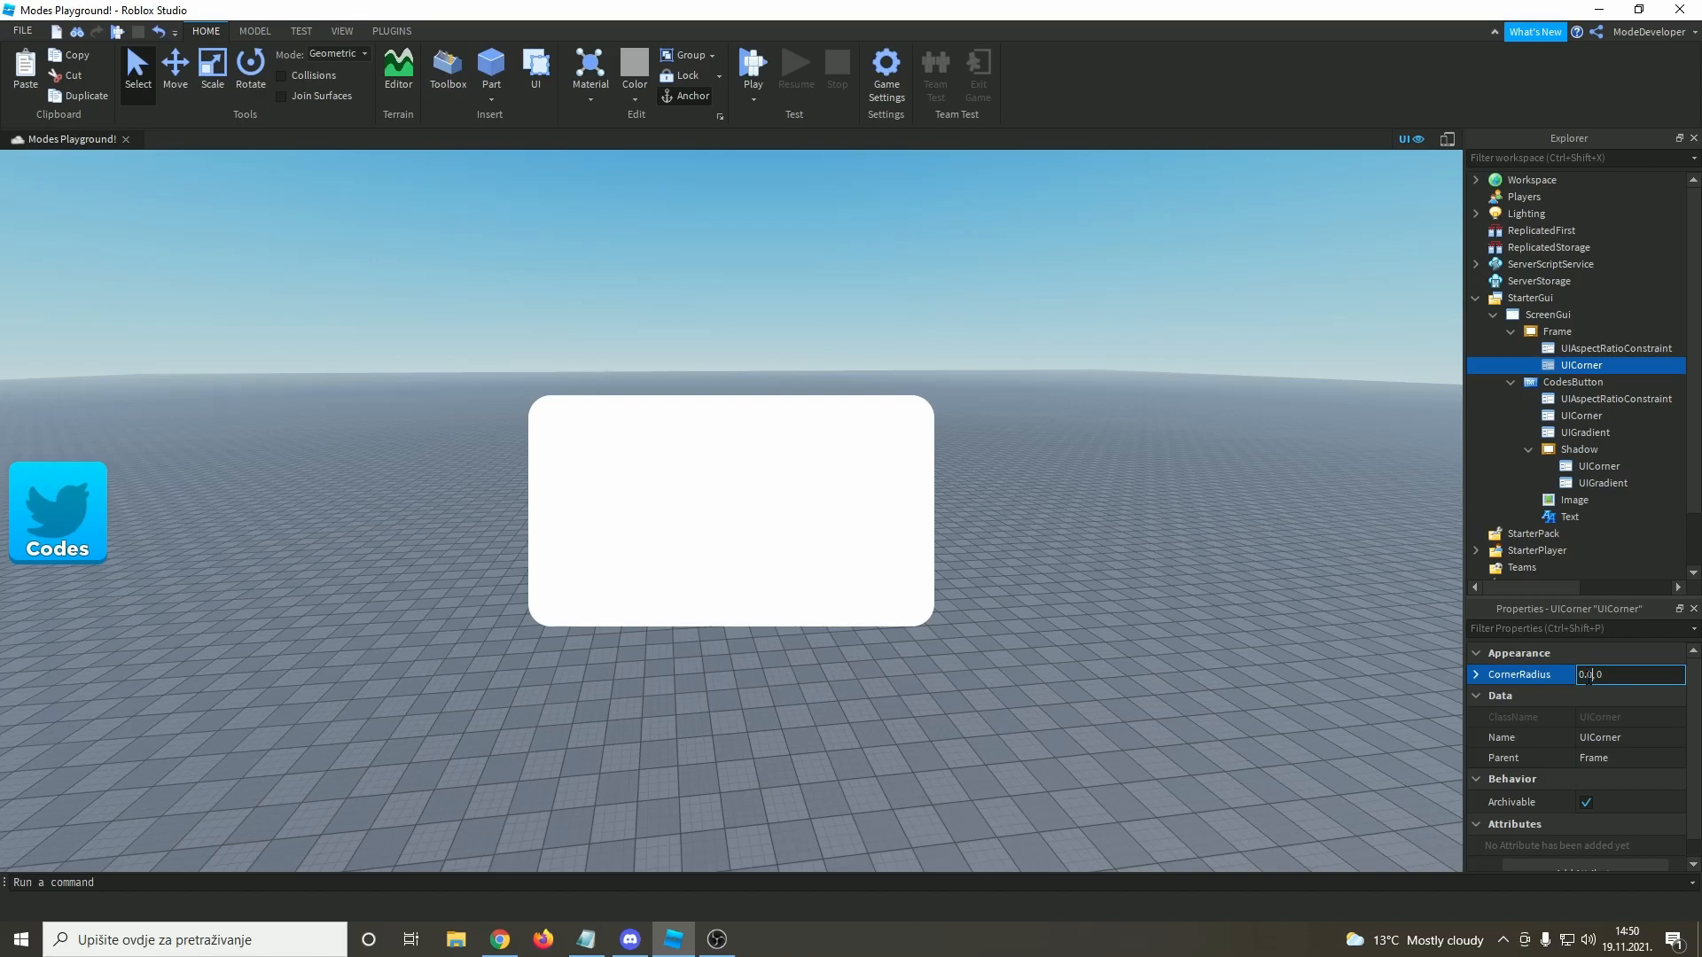
text(5)
key(Return)
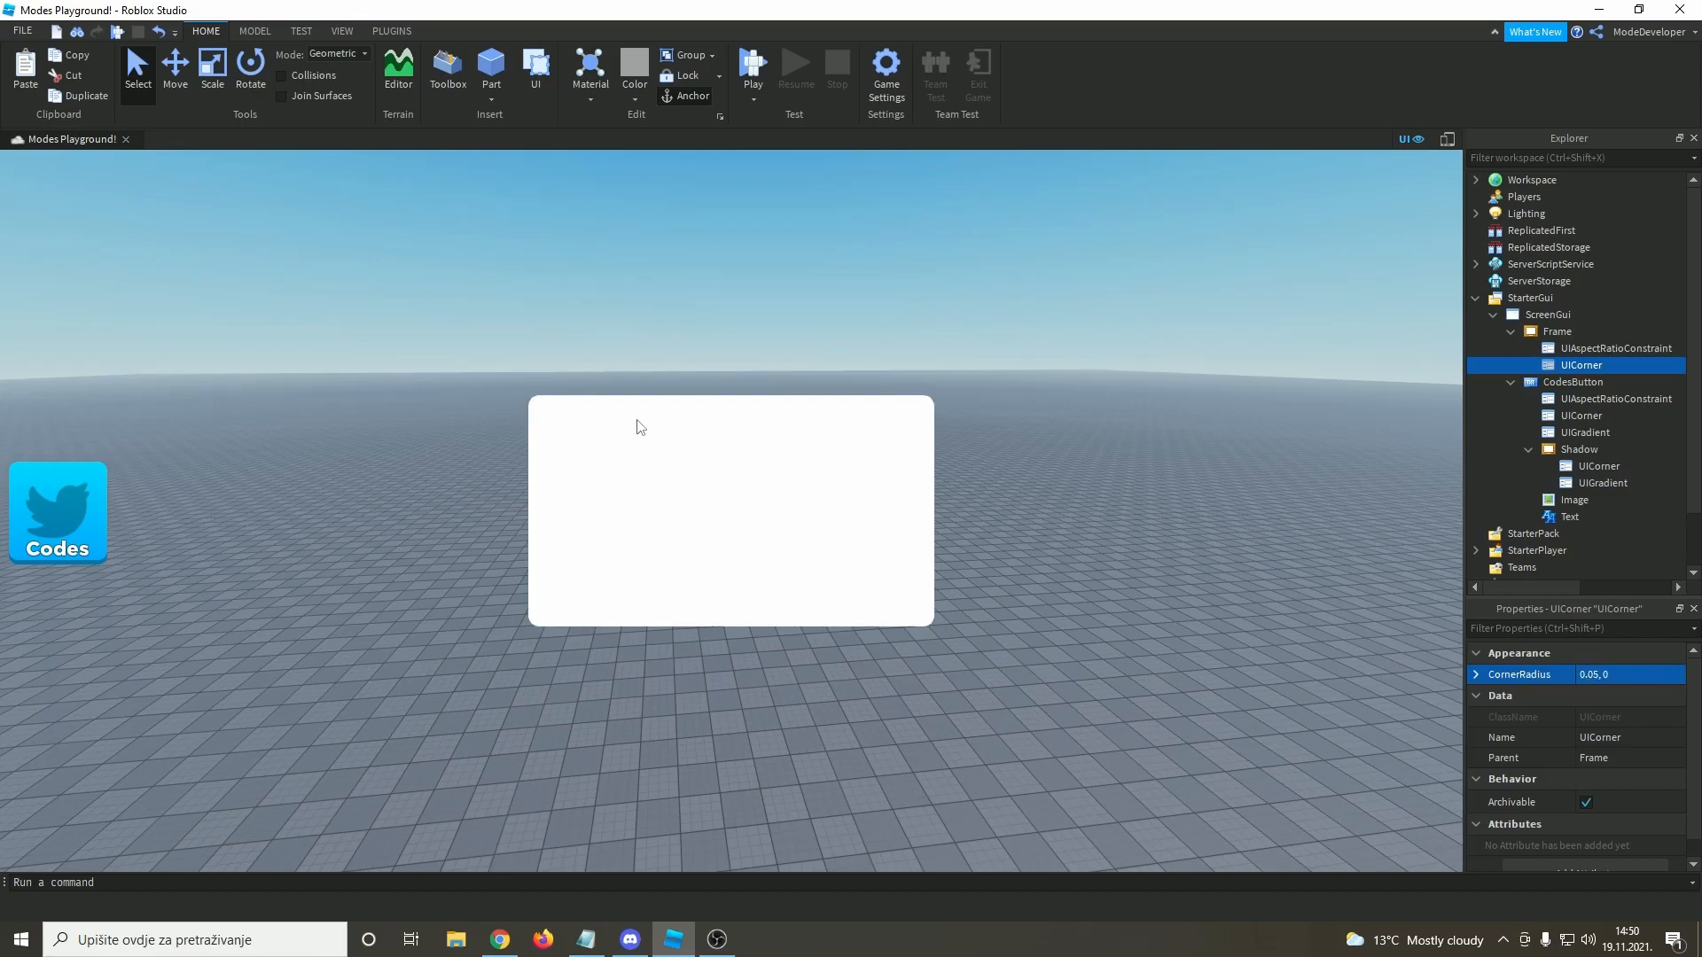
- Move the Frame behind the Codes button so that their upper-left corners line up
mouse_move(1564, 369)
click(1558, 331)
drag(615, 426, 99, 492)
click(553, 486)
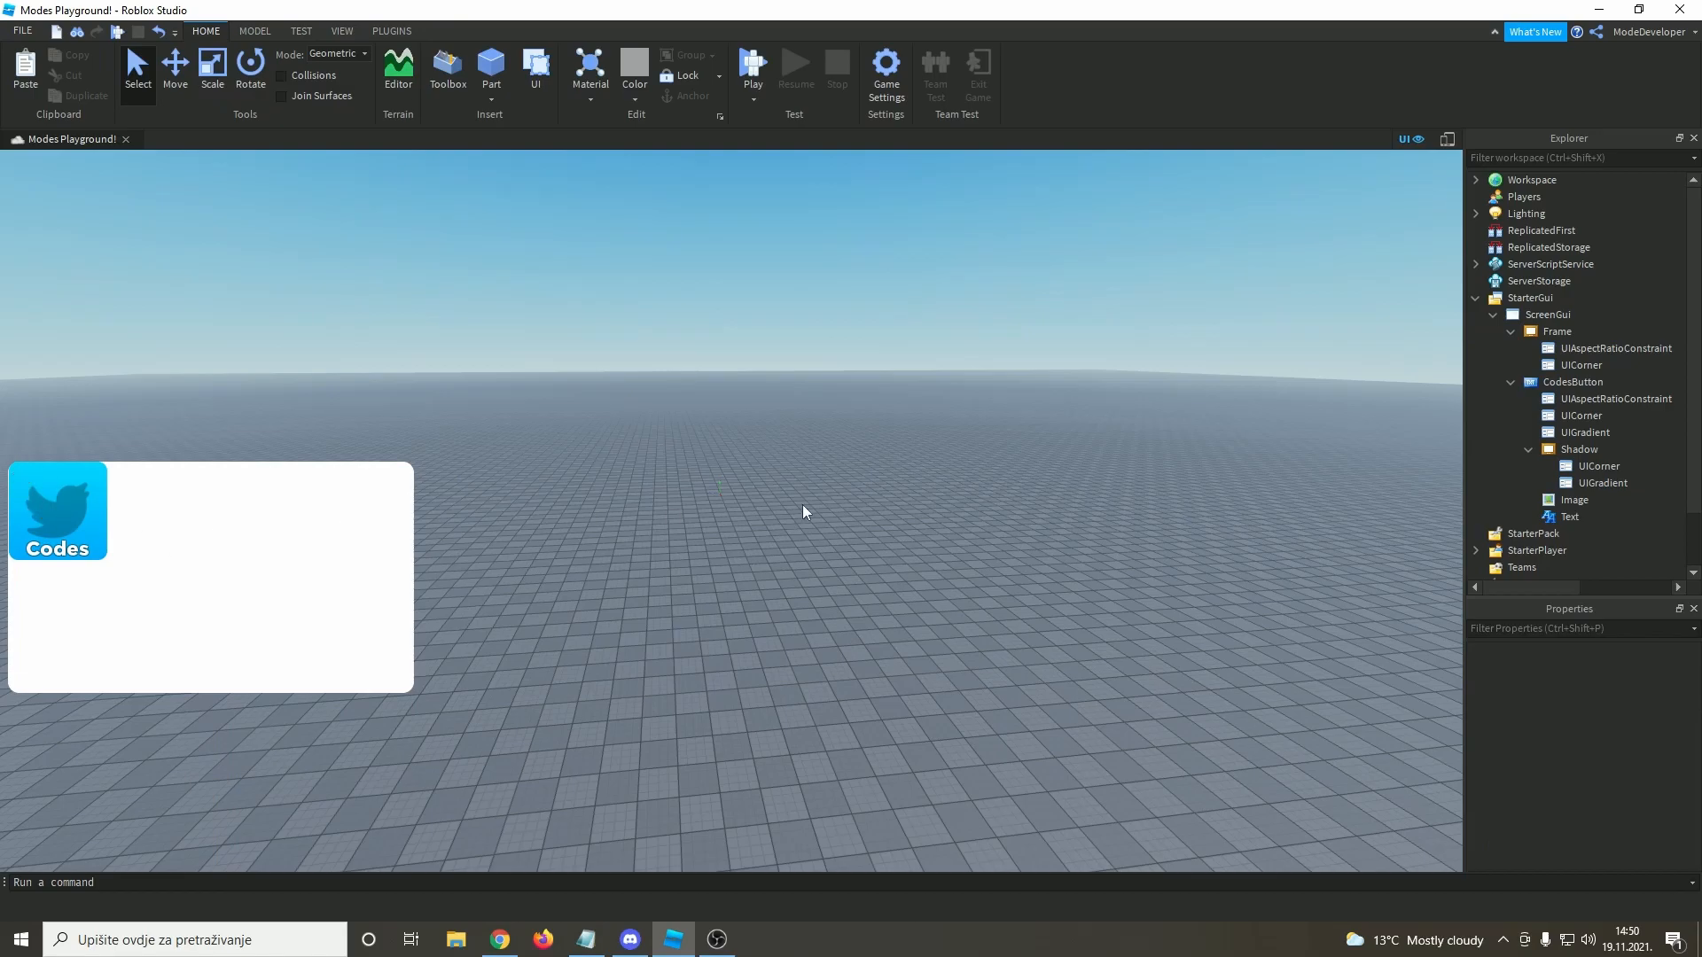
- Undo the Frame's last move and put a duplicate of the CodesButton's UIGradient into the Frame
key(ctrl+z)
click(1211, 380)
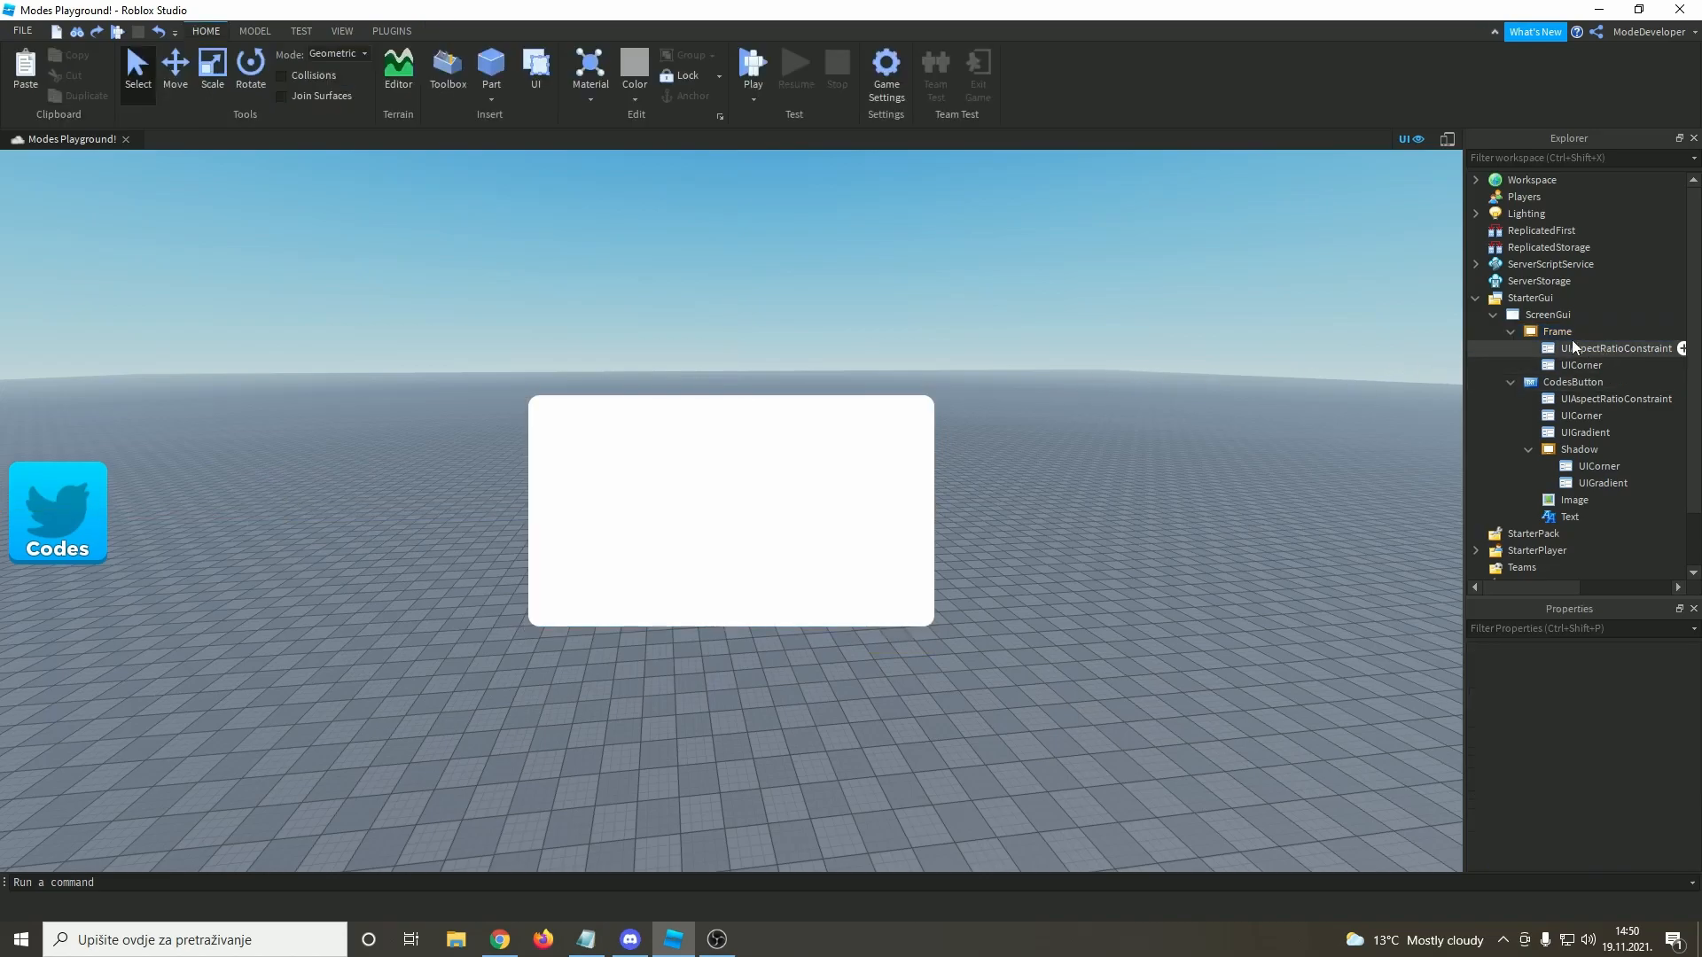
click(1559, 331)
click(1614, 415)
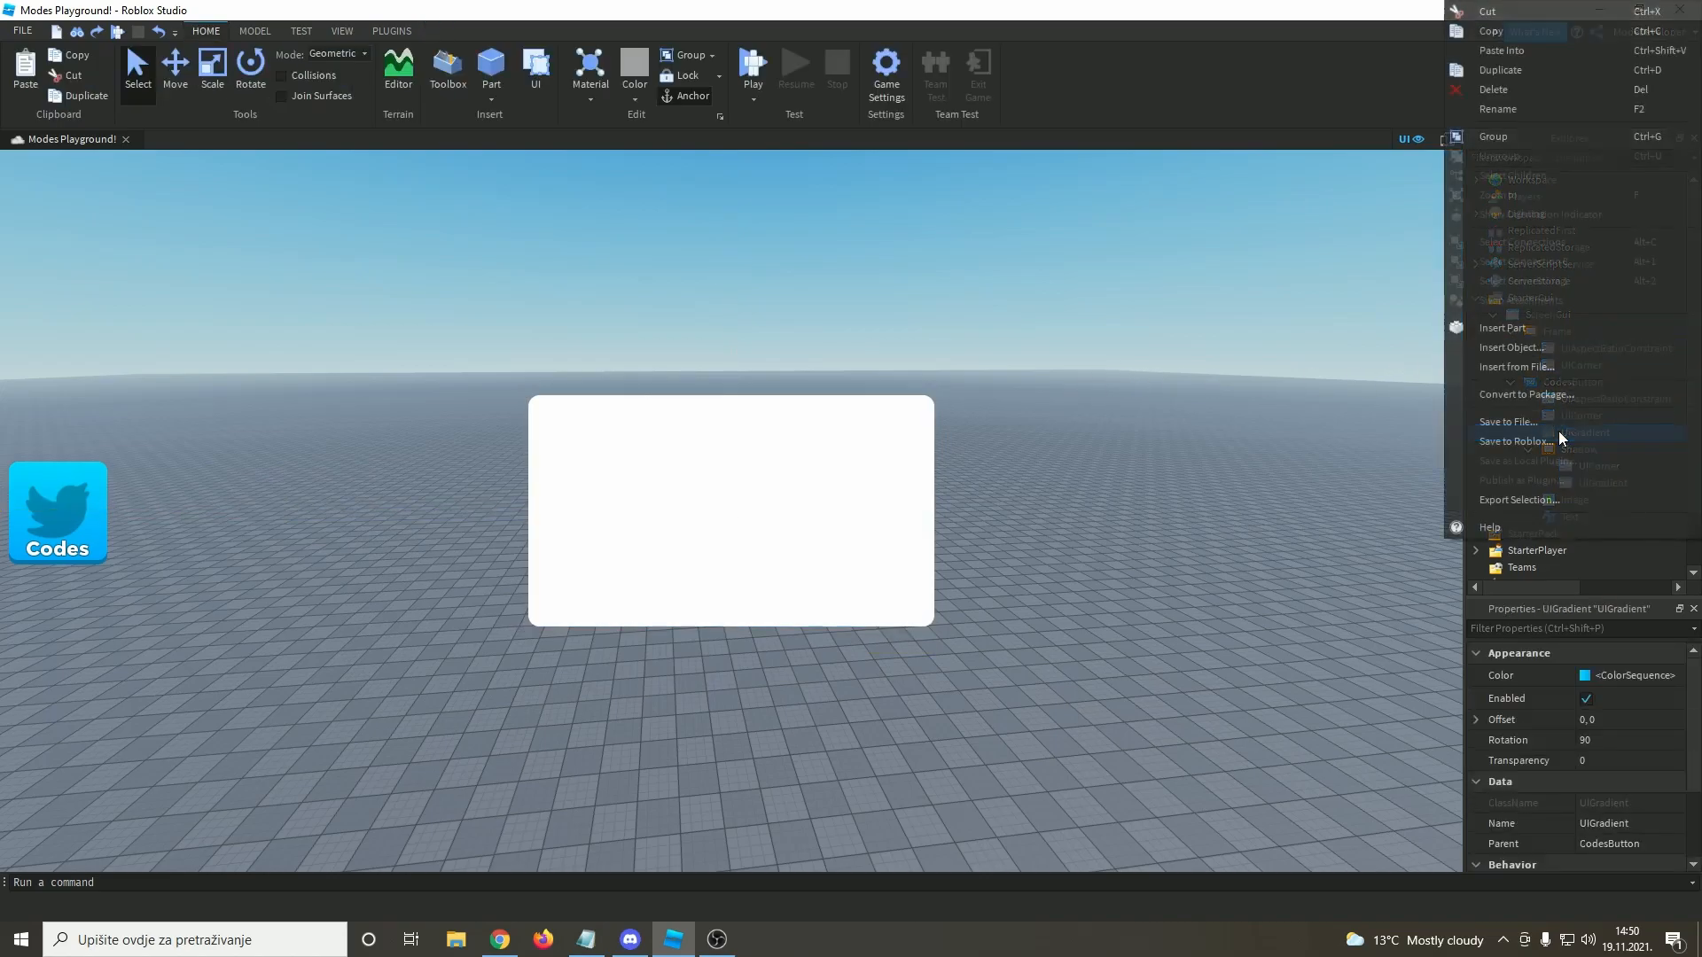
click(1541, 79)
drag(1575, 448, 1564, 337)
- Copy the Shadow from CodesButton and paste it into the Frame
scroll(1629, 502, down, 1)
click(1575, 420)
right_click(1574, 420)
click(1561, 450)
click(1542, 285)
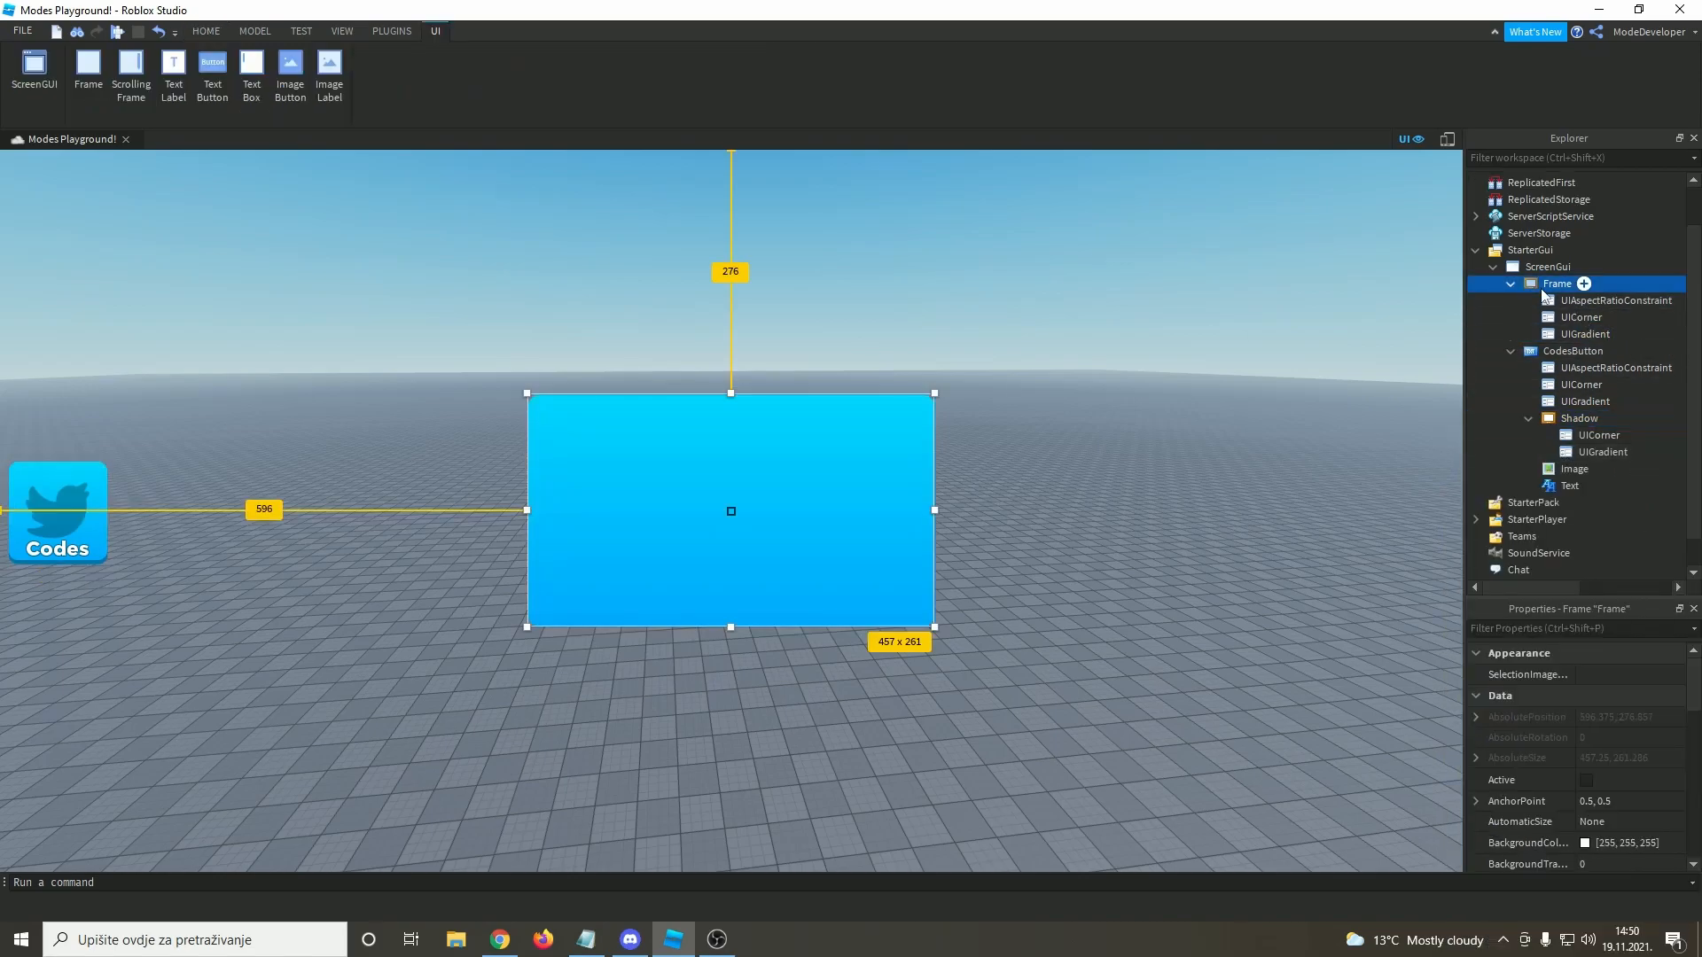
right_click(1541, 289)
click(1529, 338)
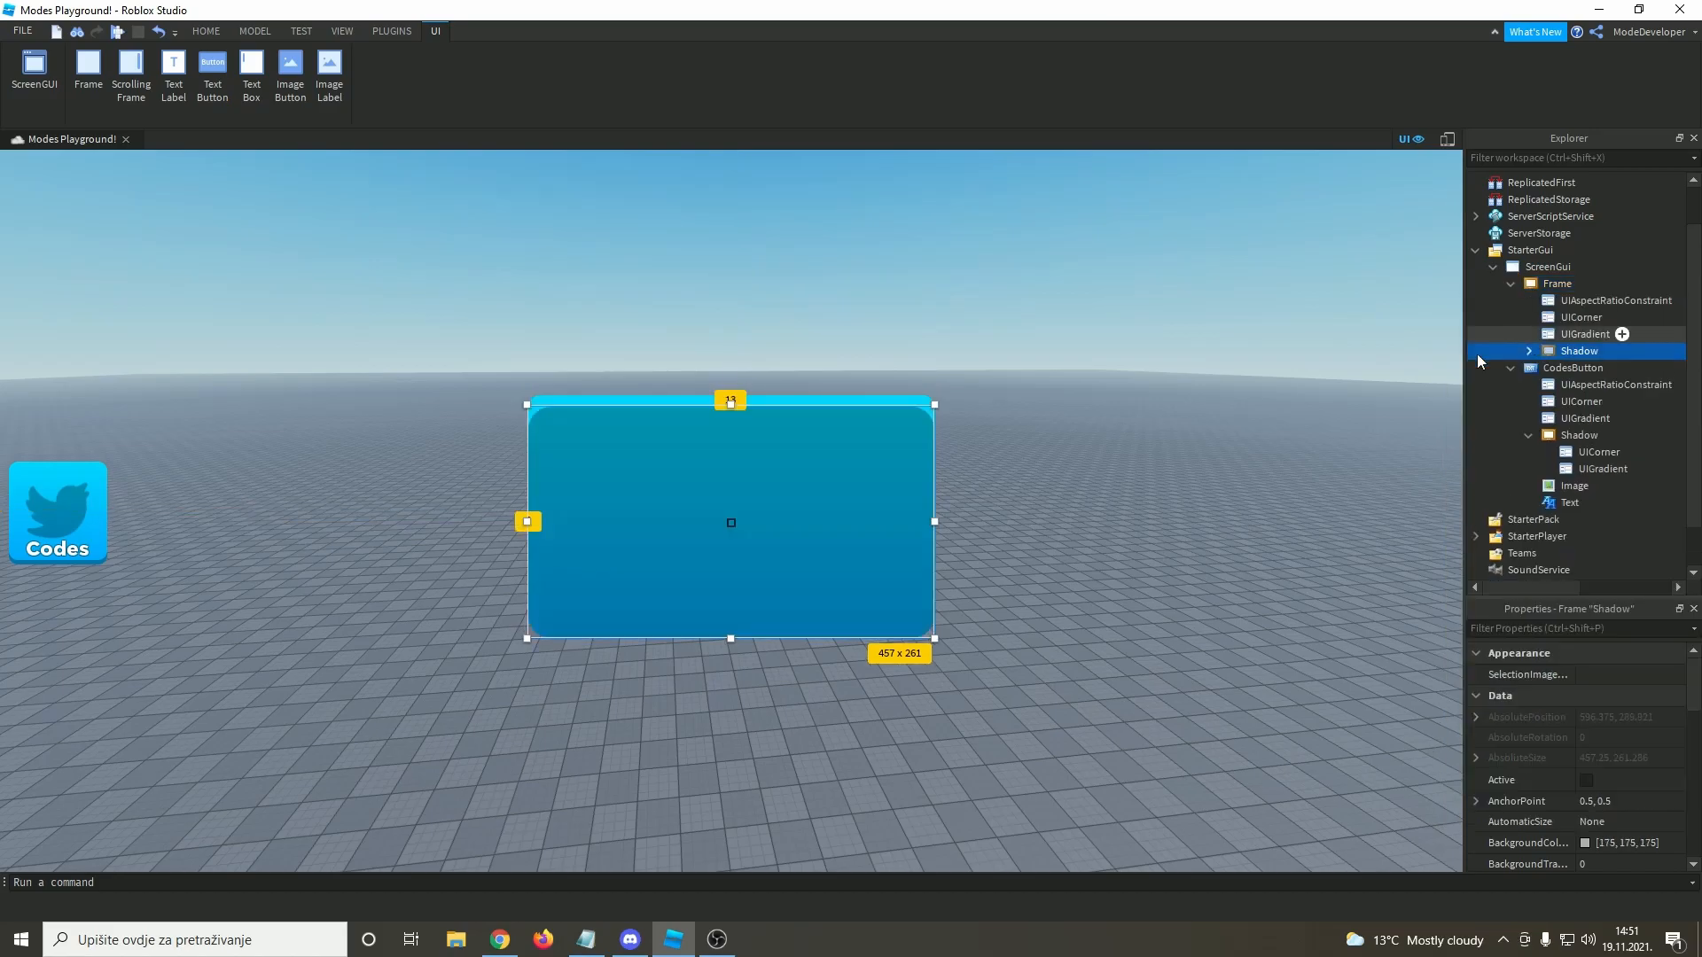
click(1021, 391)
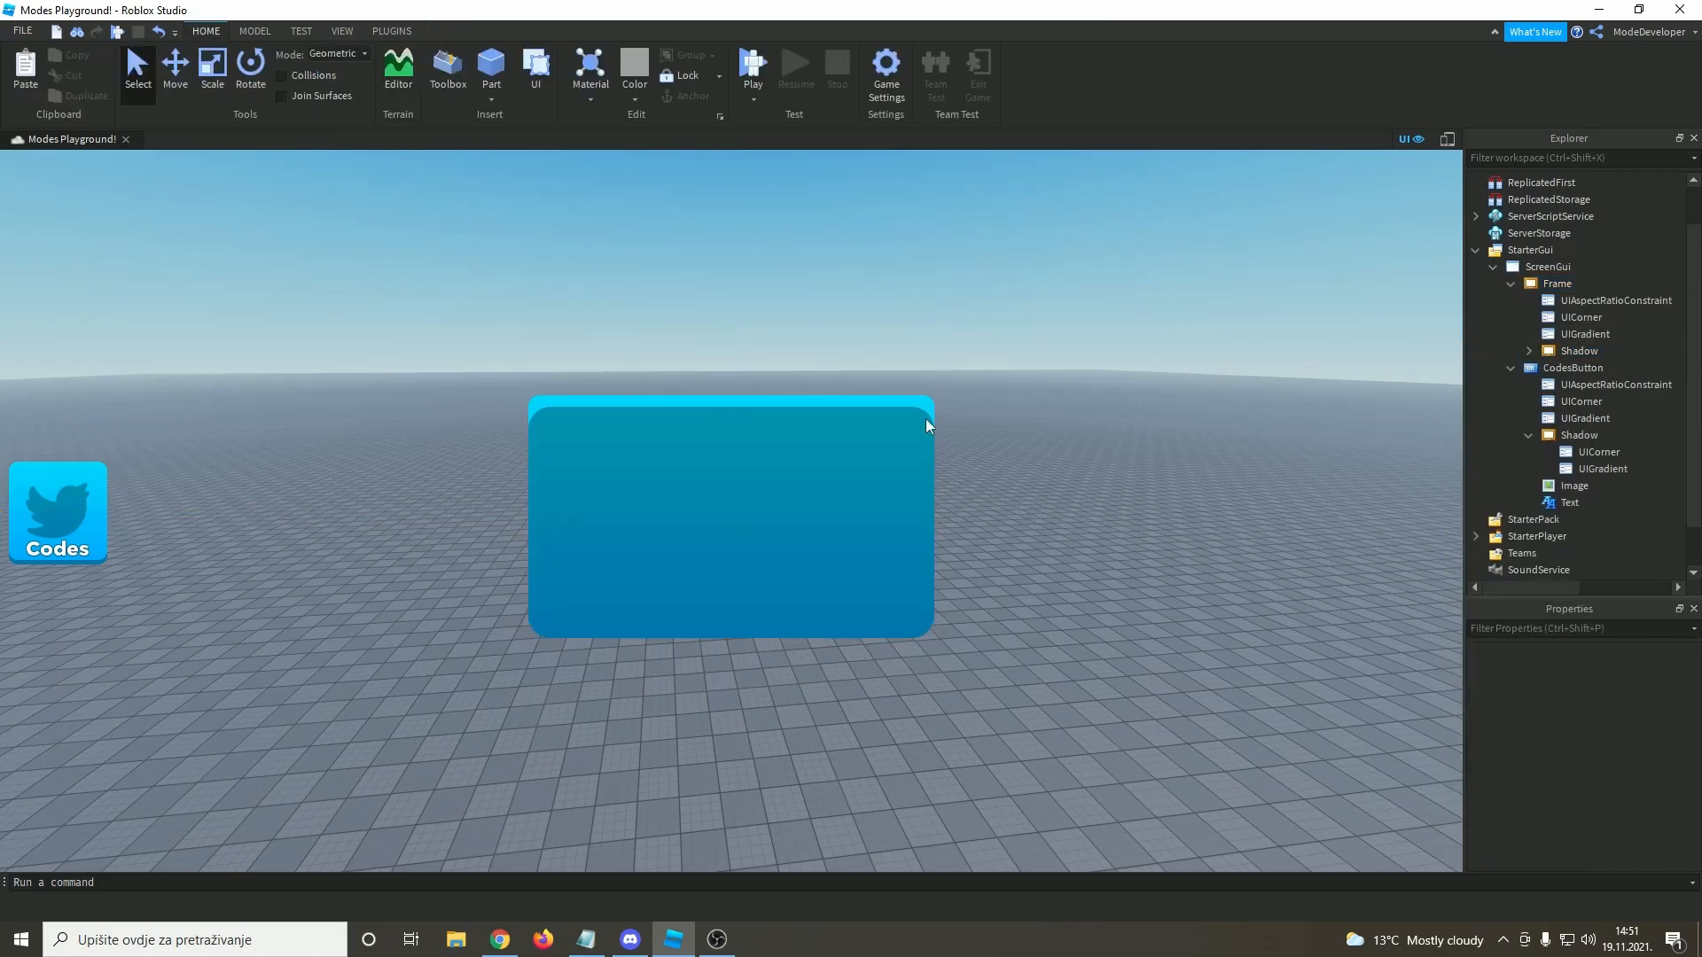
- Try Sibling as the ScreenGui's ZIndexBehavior and switch it back to Global
click(1547, 267)
scroll(1693, 811, down, 1)
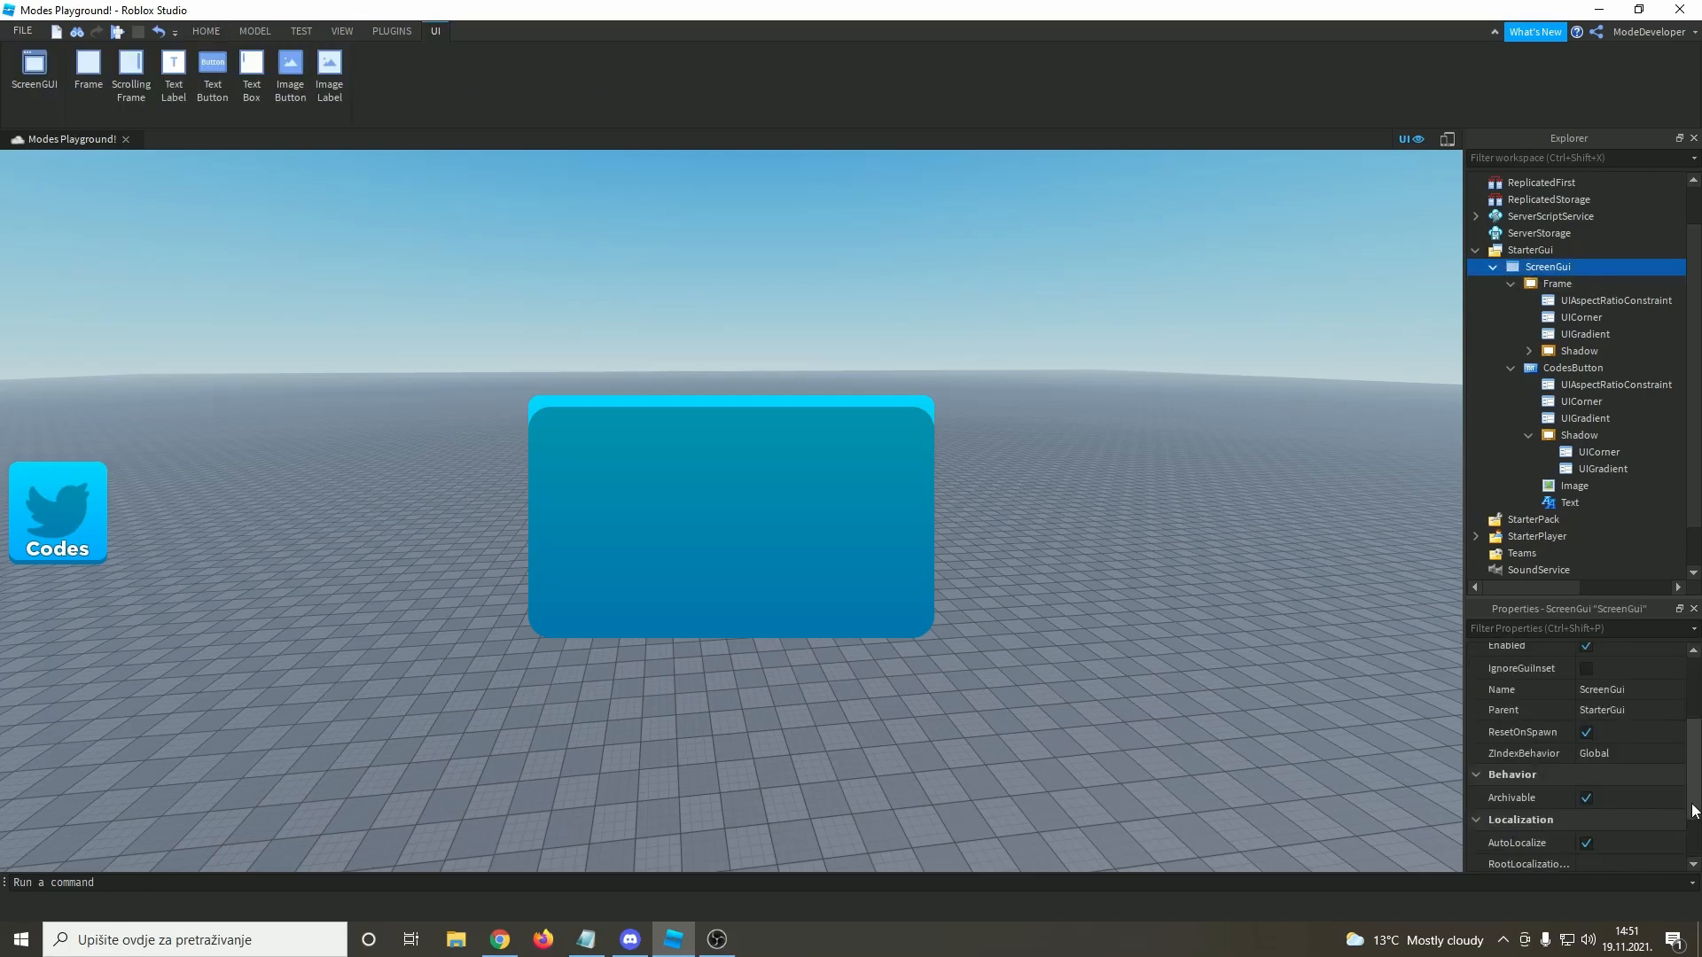
click(1599, 754)
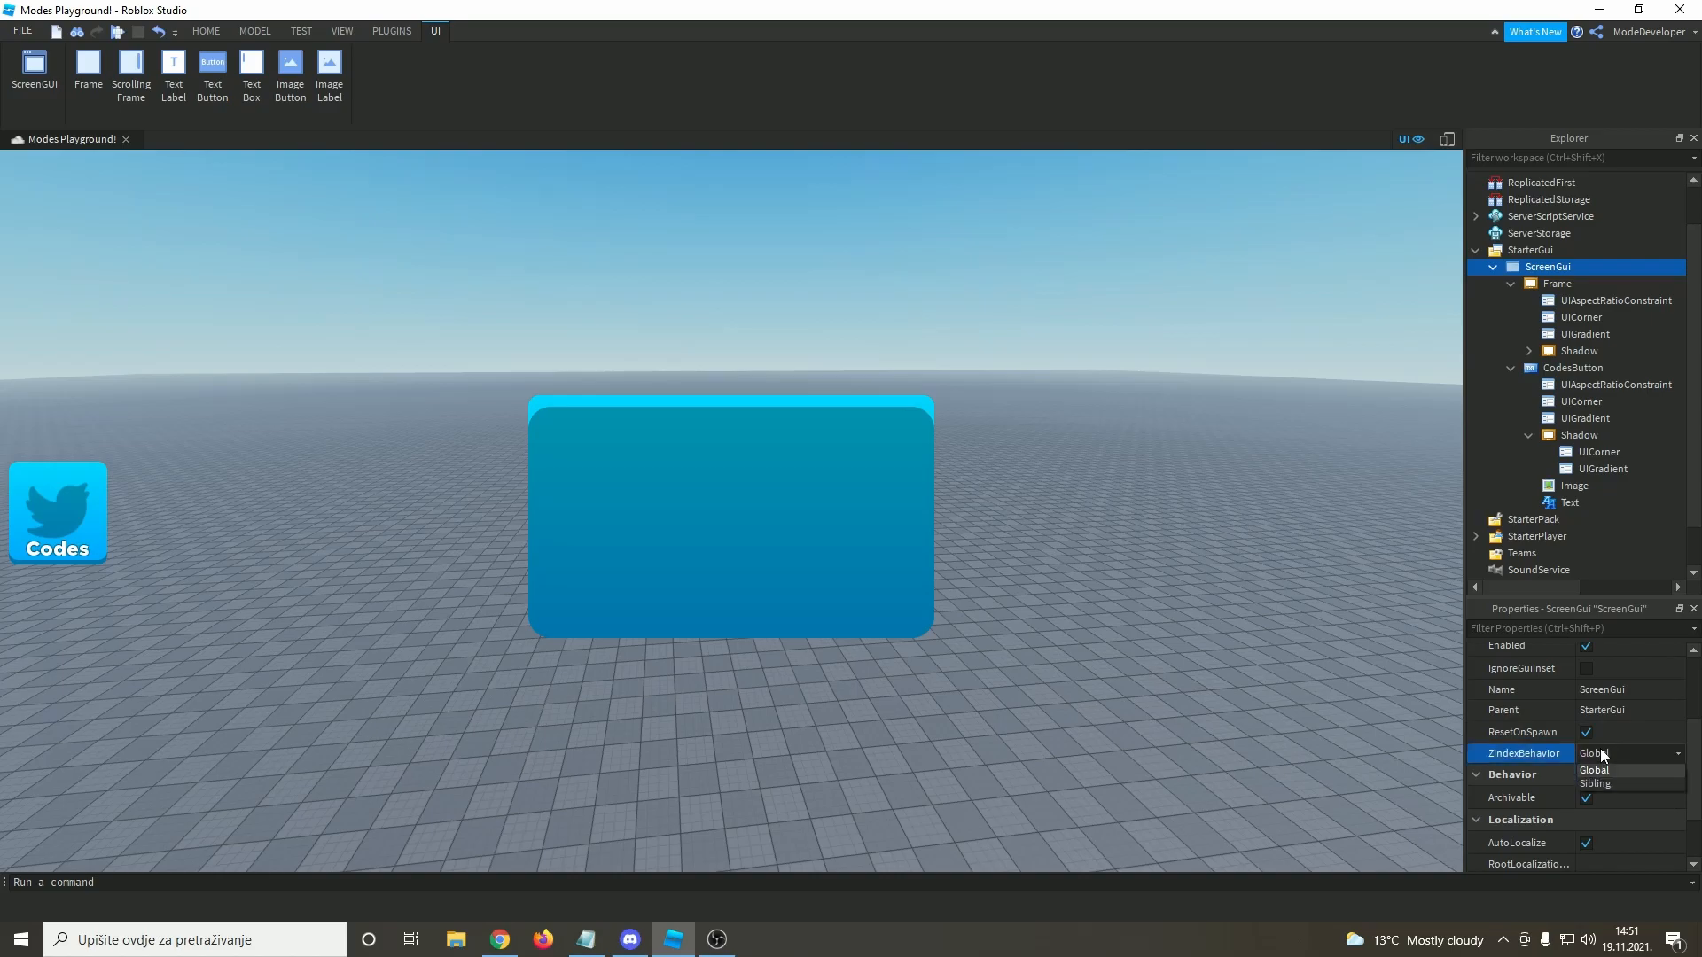
click(1613, 783)
click(1626, 754)
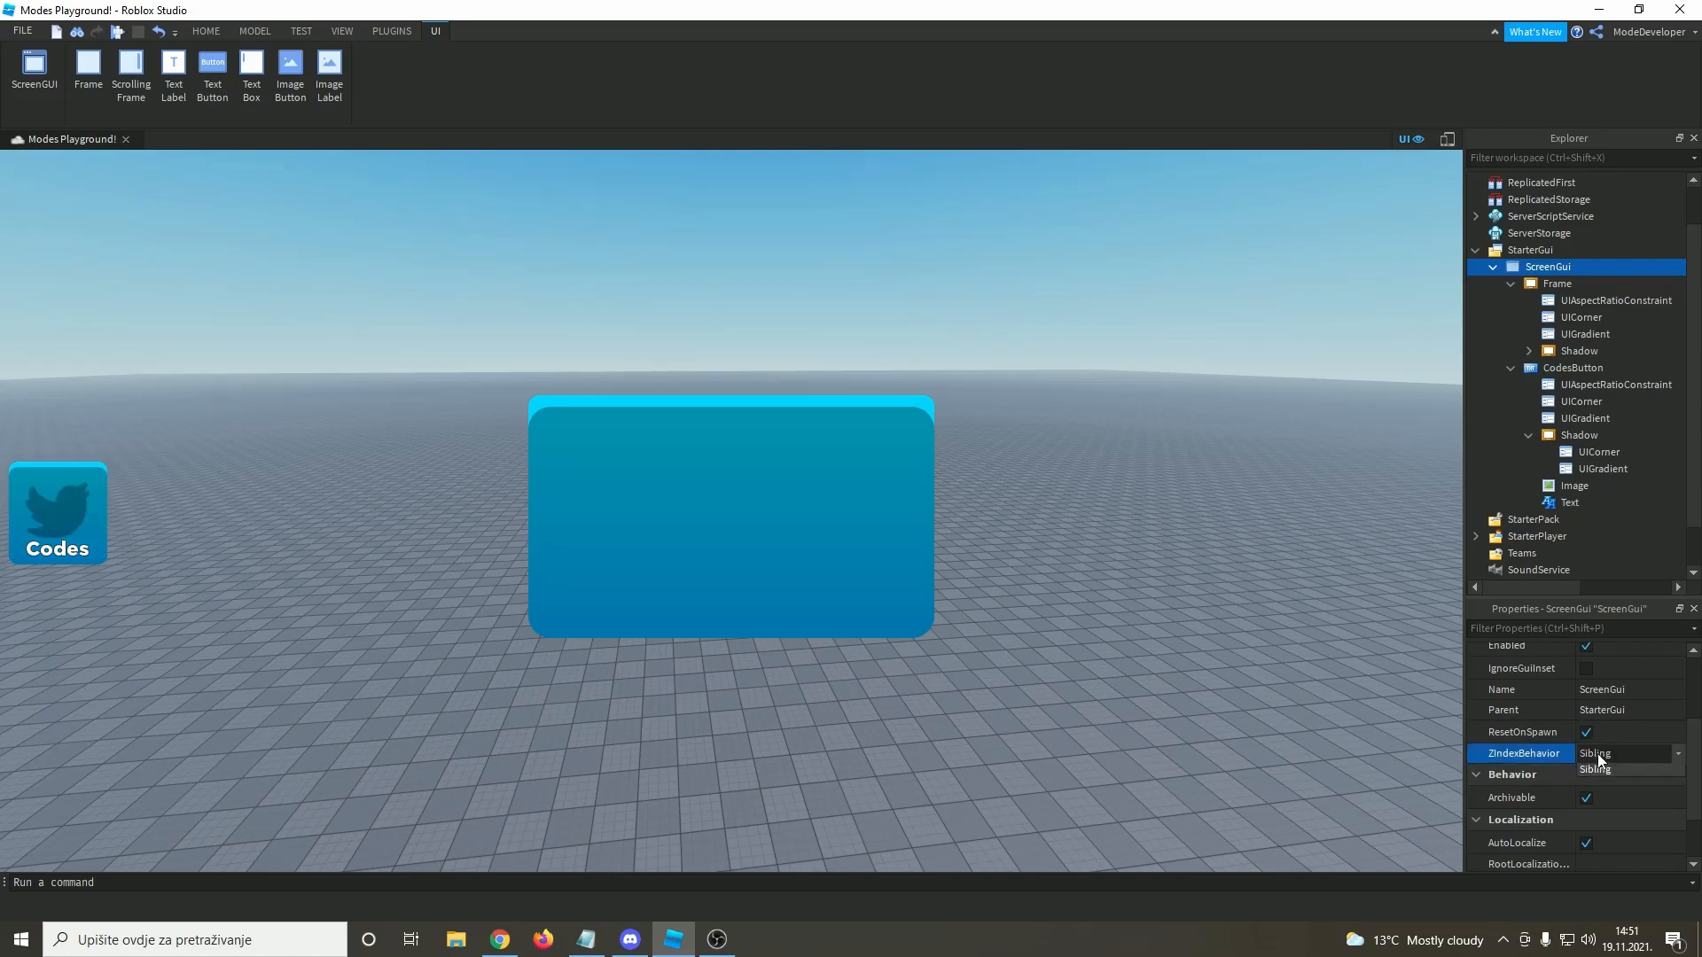
click(1597, 768)
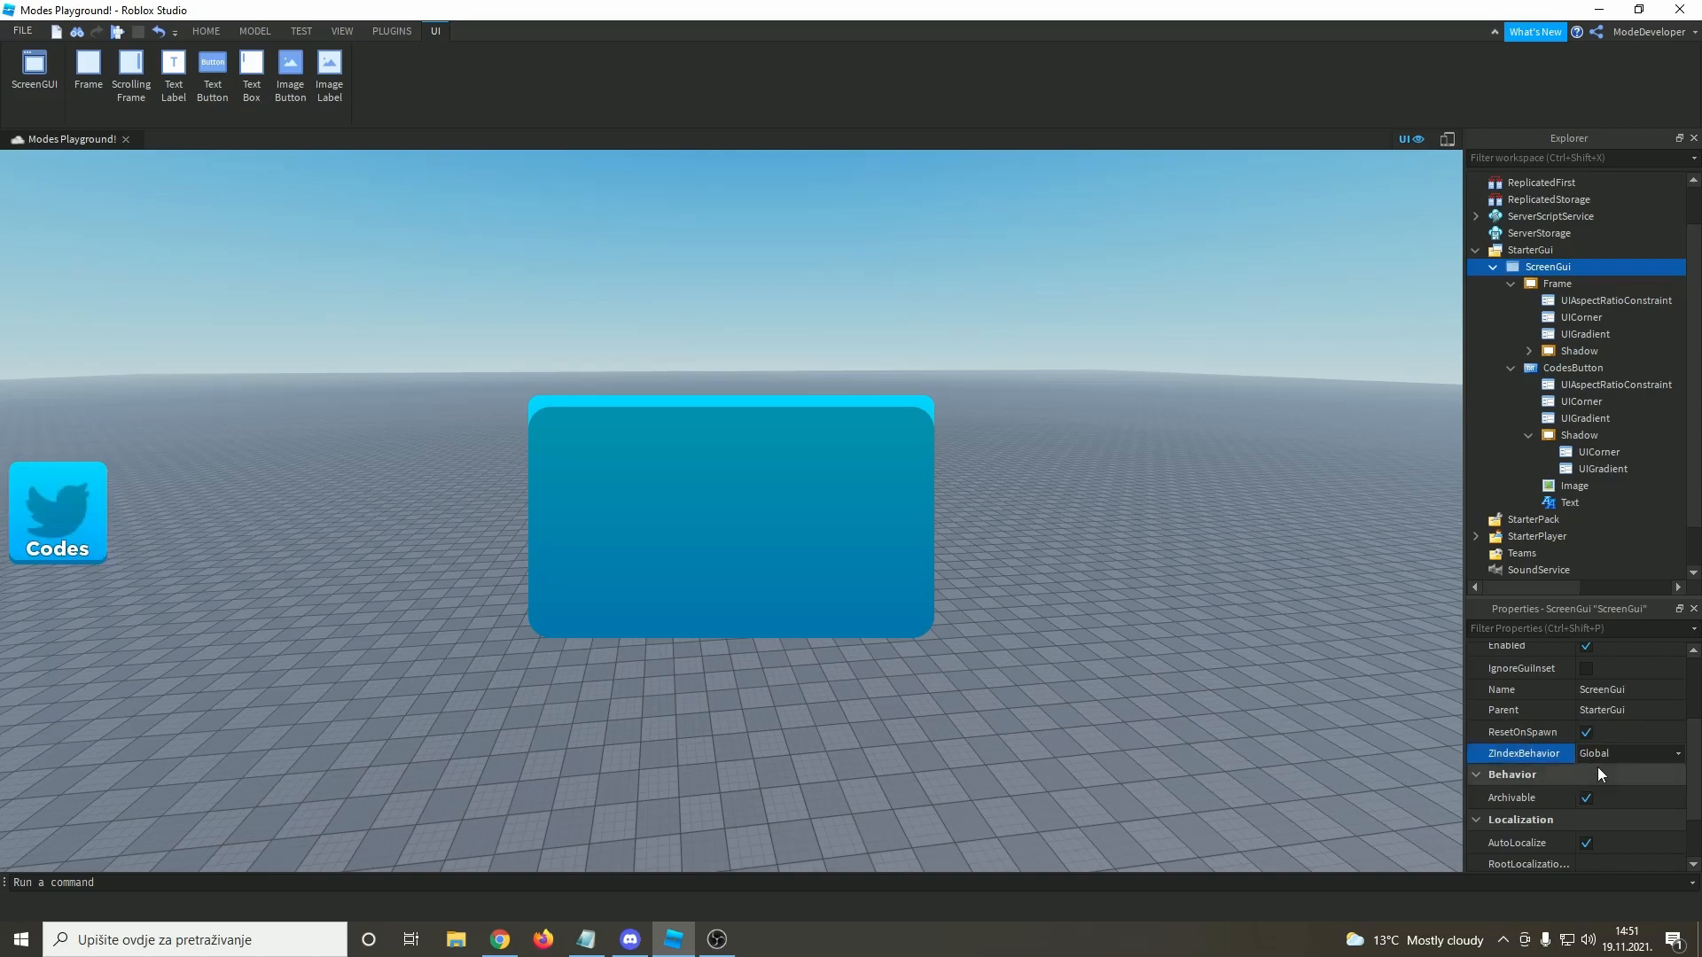
- Set the Frame's ZIndex to 2 so that it is drawn in front of its Shadow
click(1573, 348)
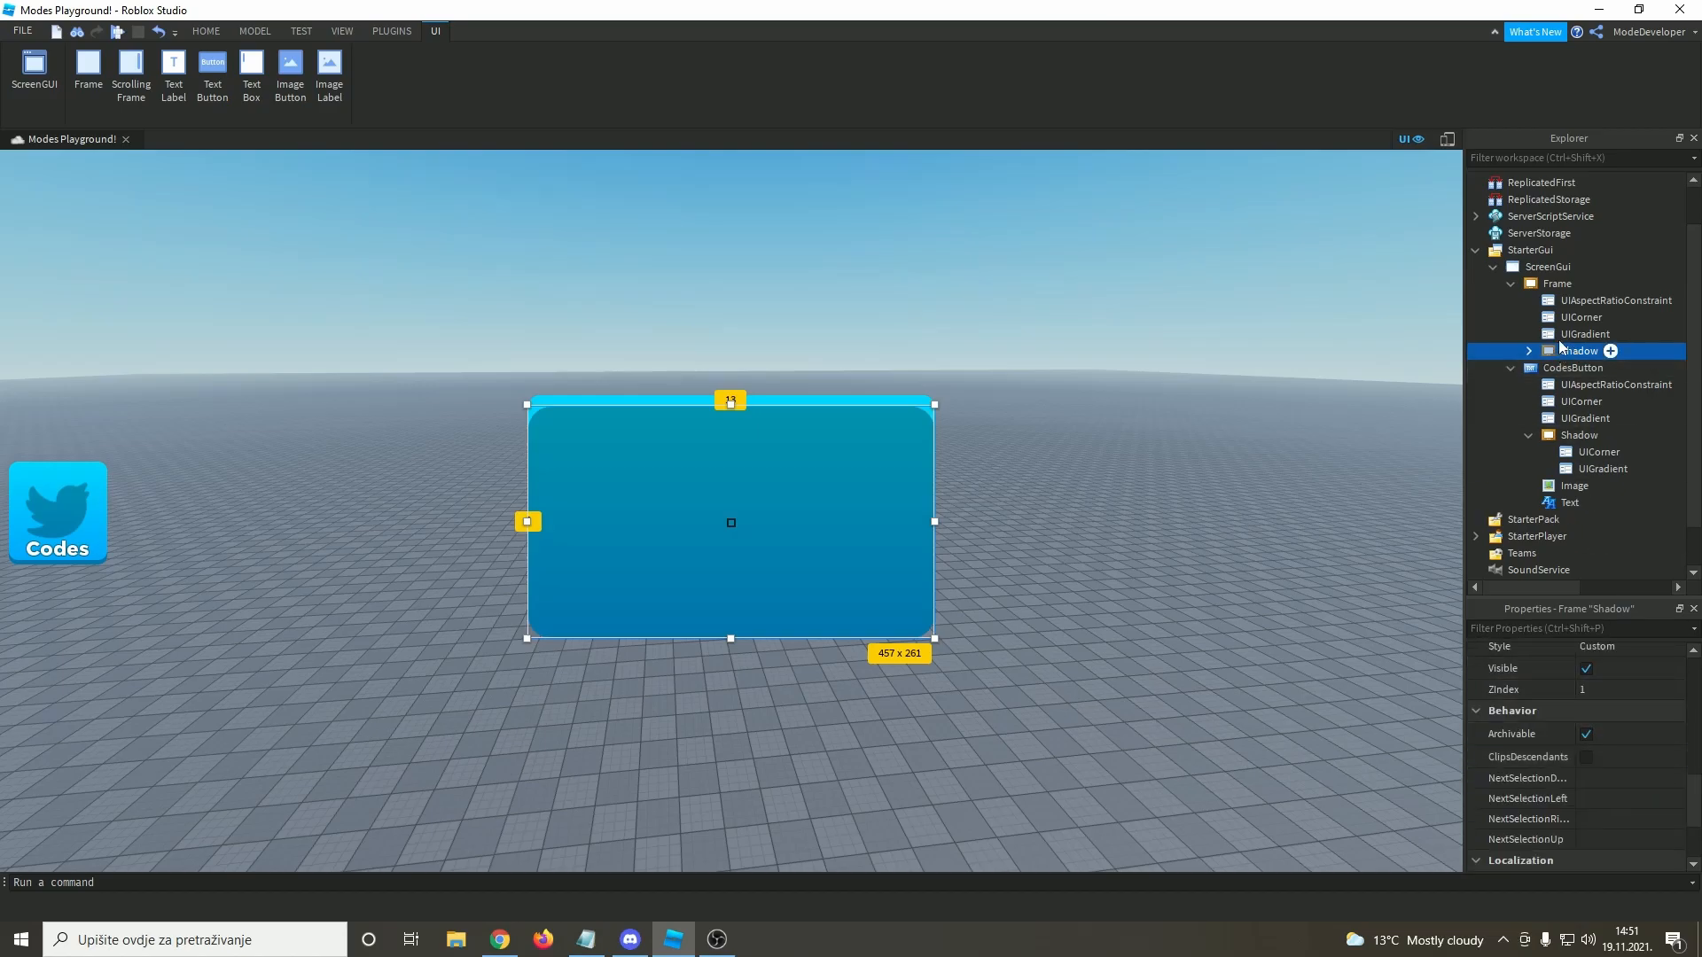
click(1557, 283)
scroll(1625, 796, down, 2)
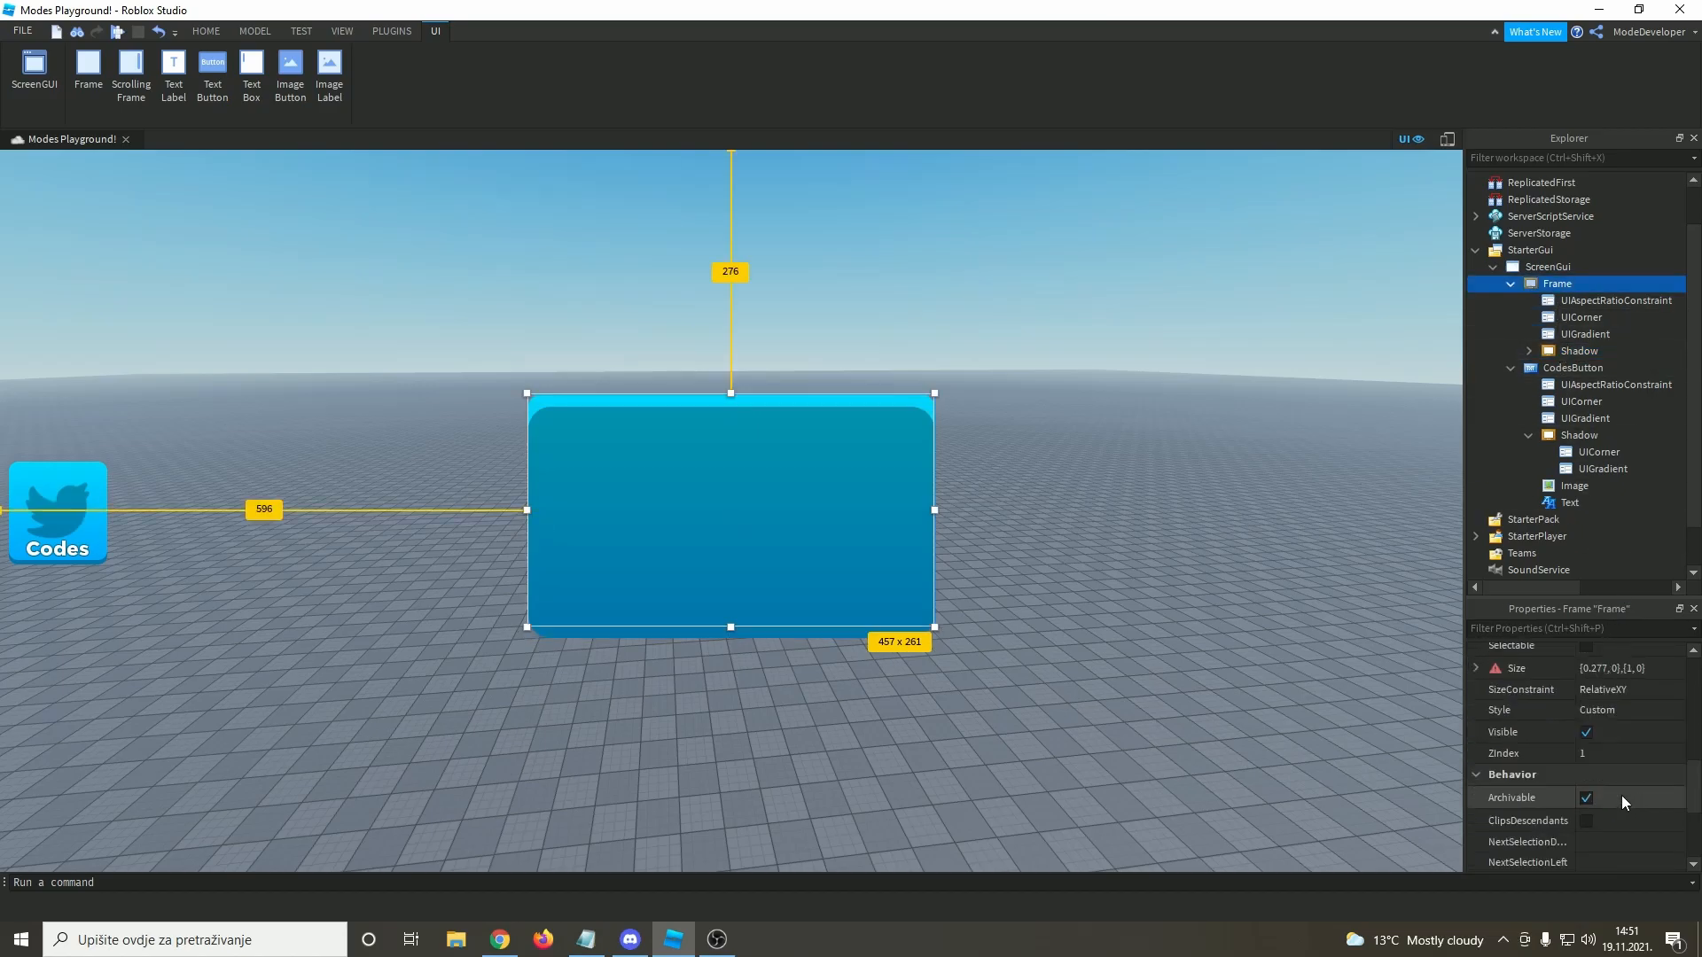
click(1598, 762)
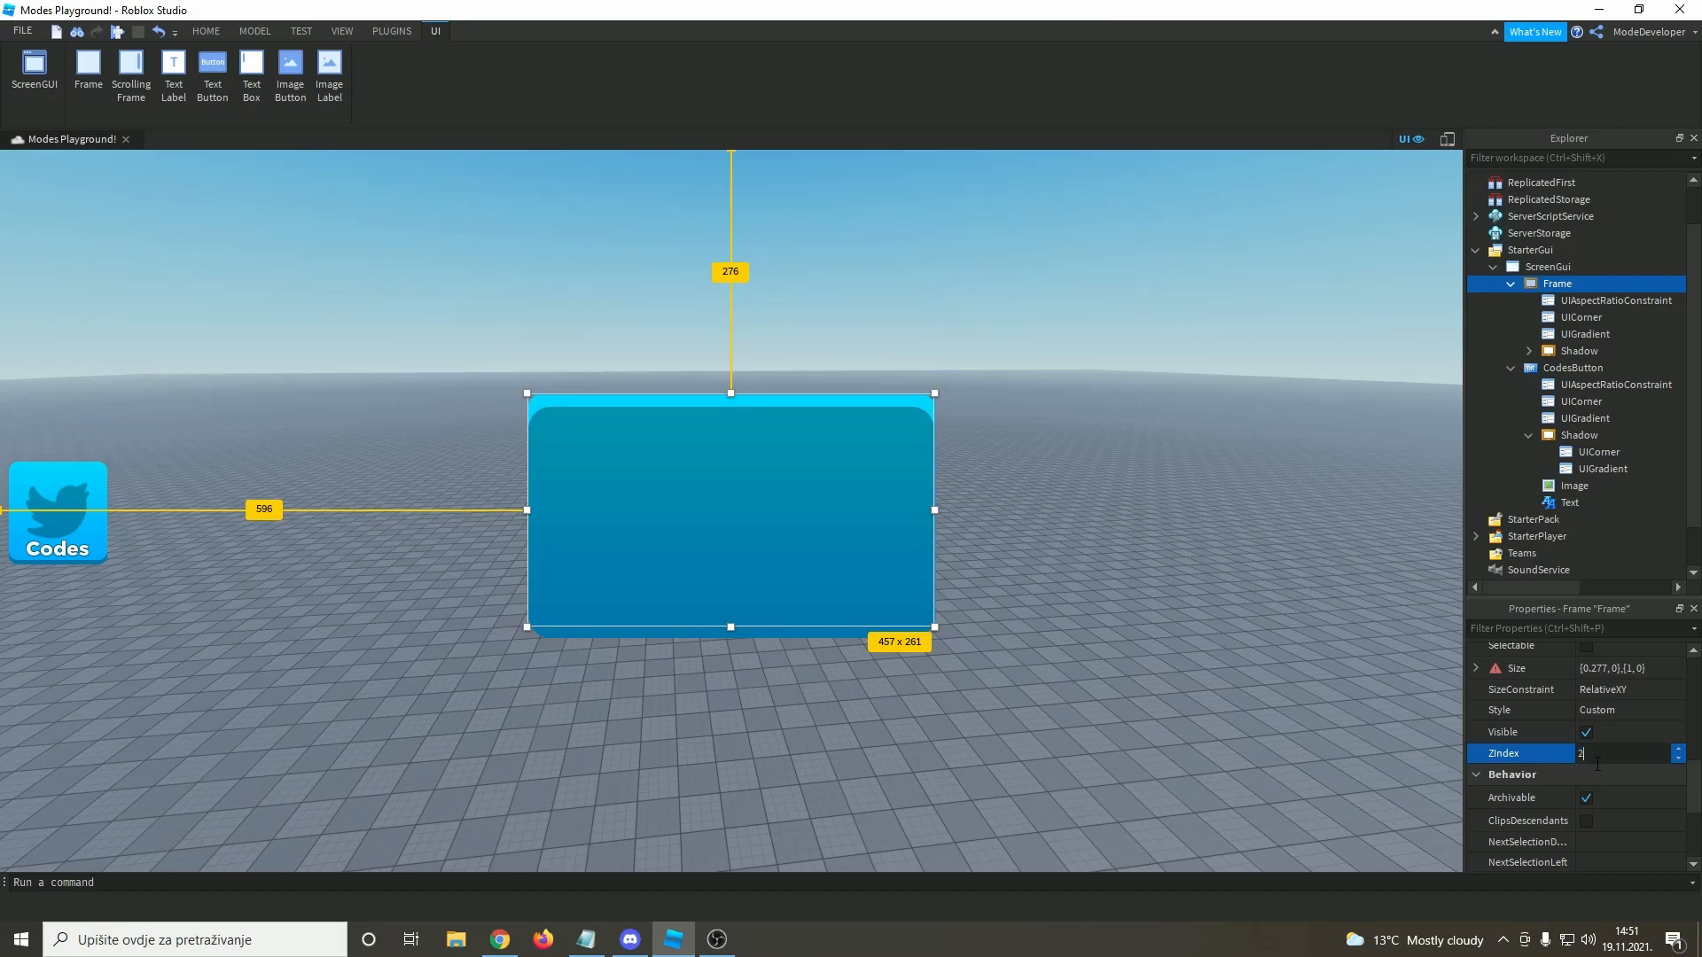
text(2)
key(Return)
click(1296, 729)
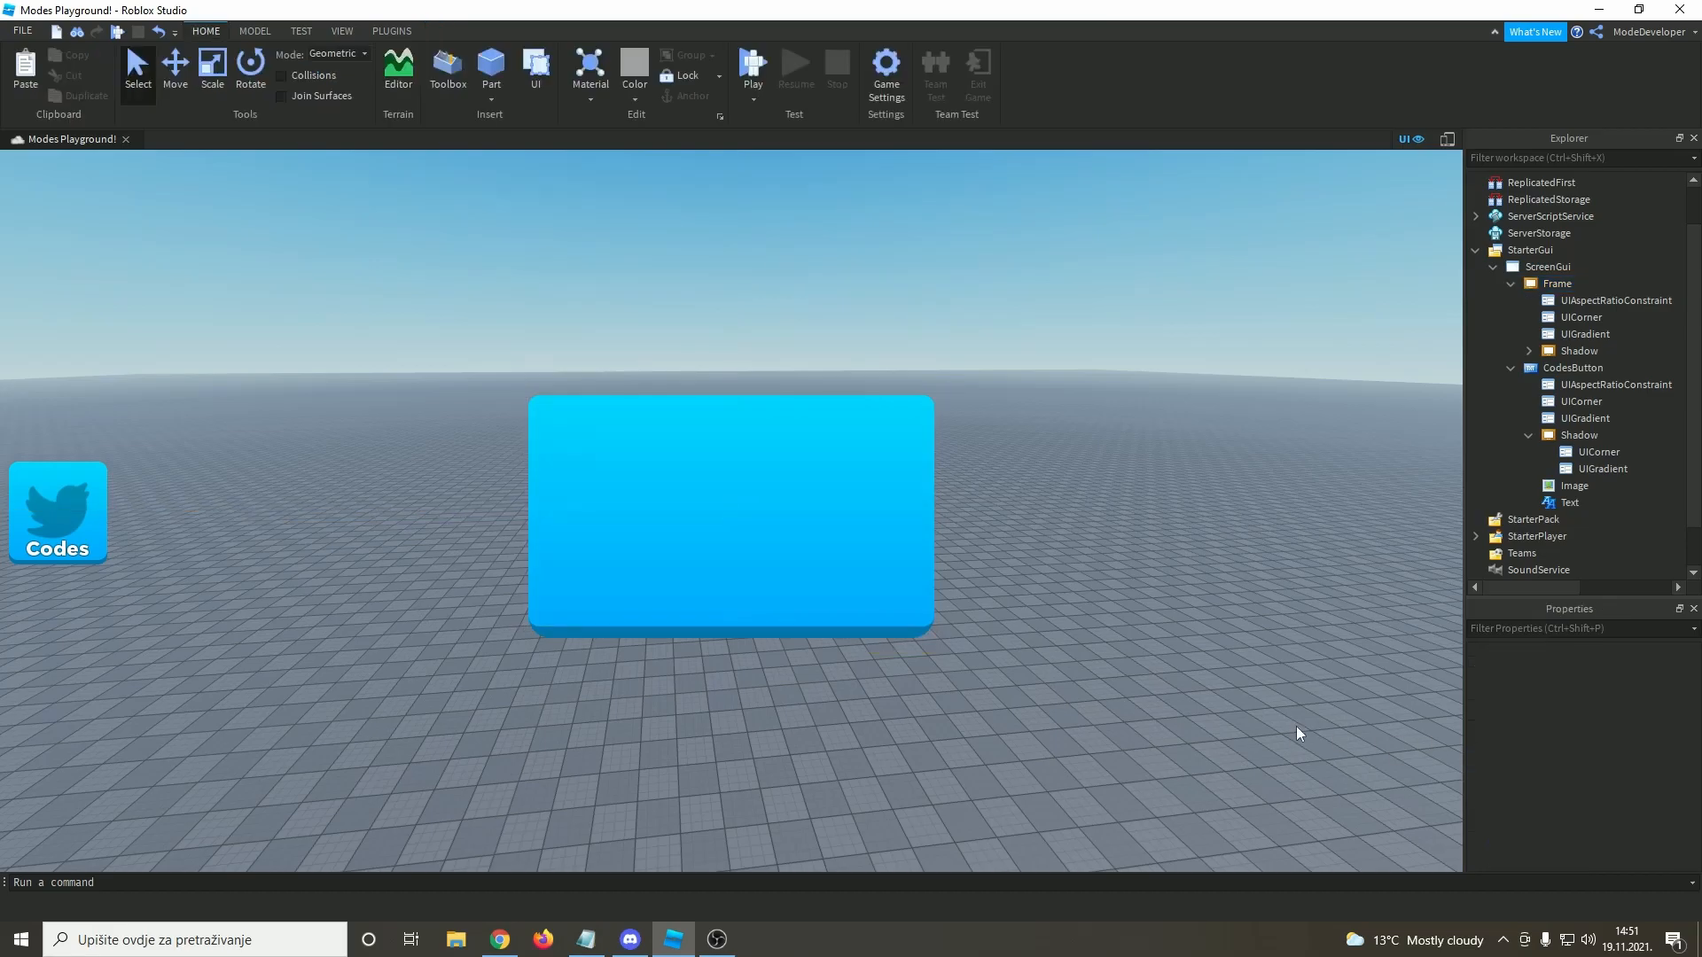
- Set the CornerRadius of the UICorner in the Frame's Shadow to 0.05, 0
click(1529, 351)
click(1568, 368)
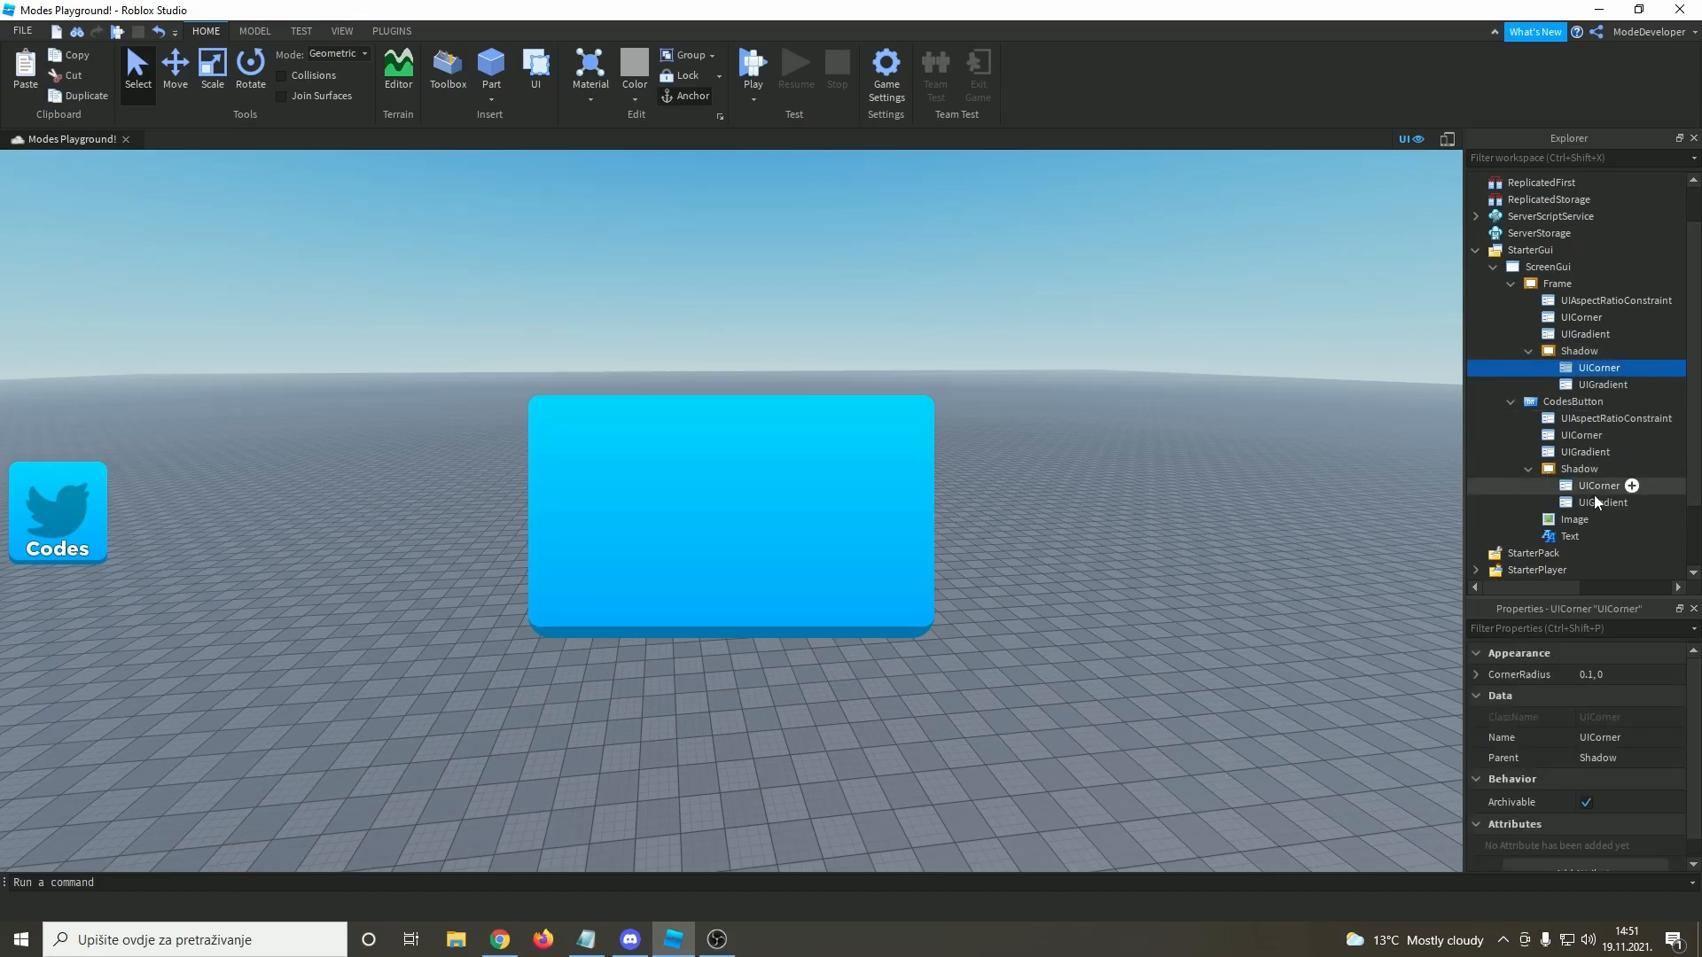
click(1596, 675)
double_click(1590, 676)
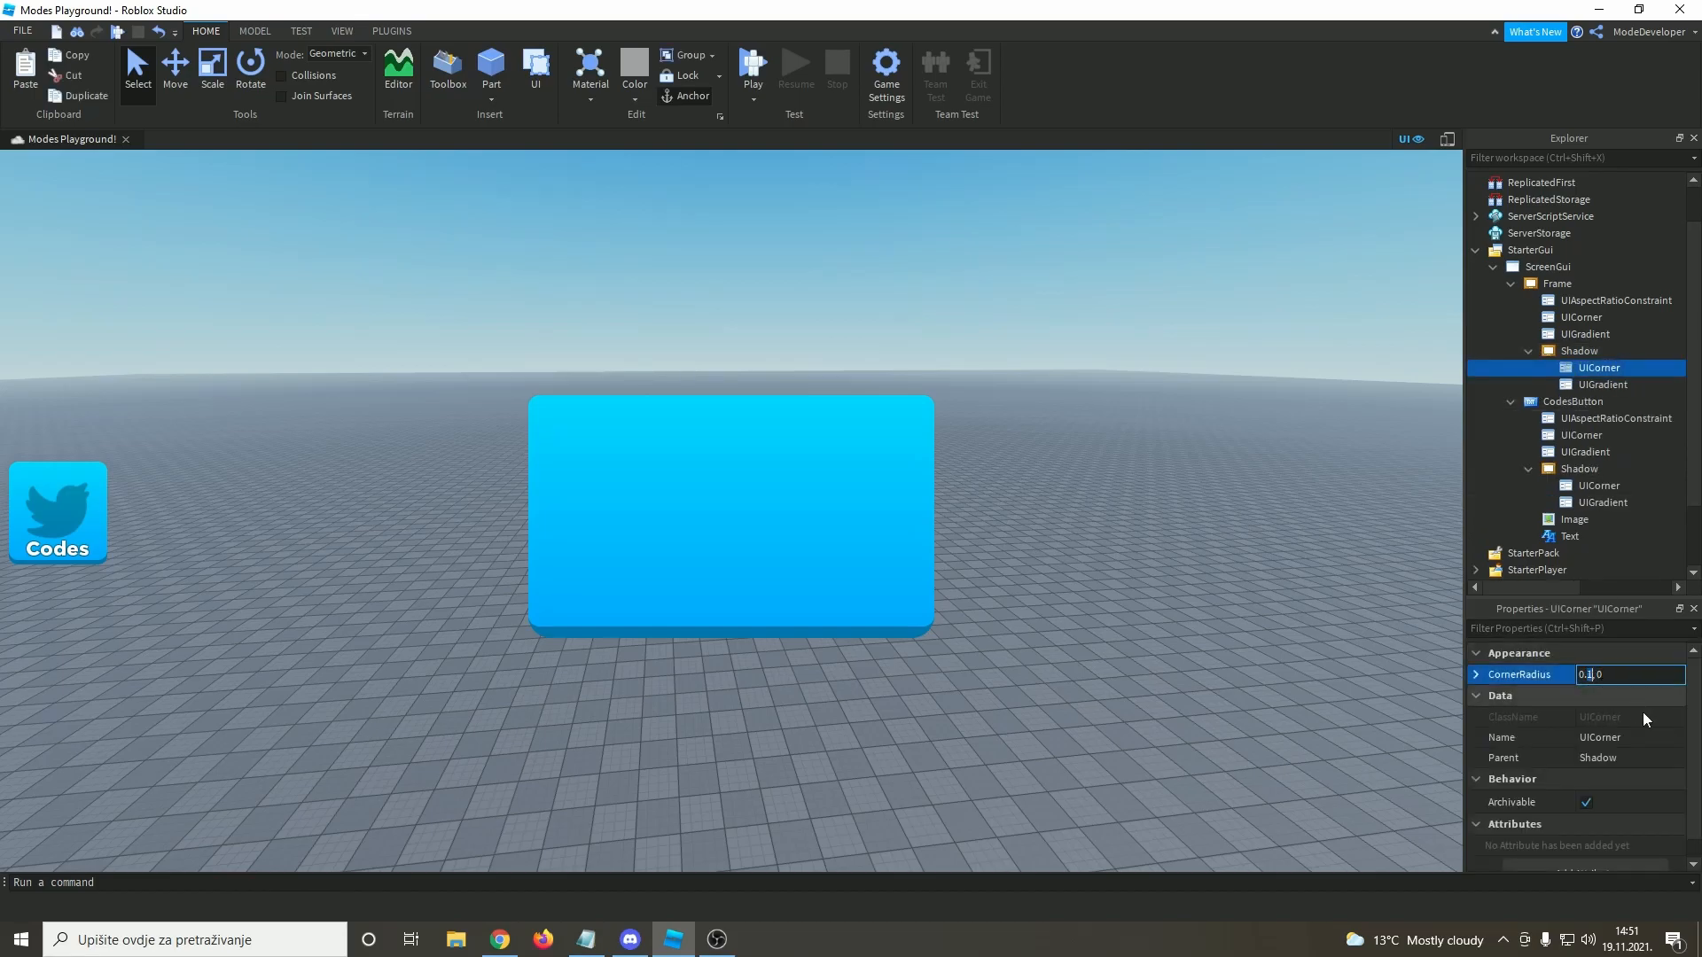
text(05)
key(Return)
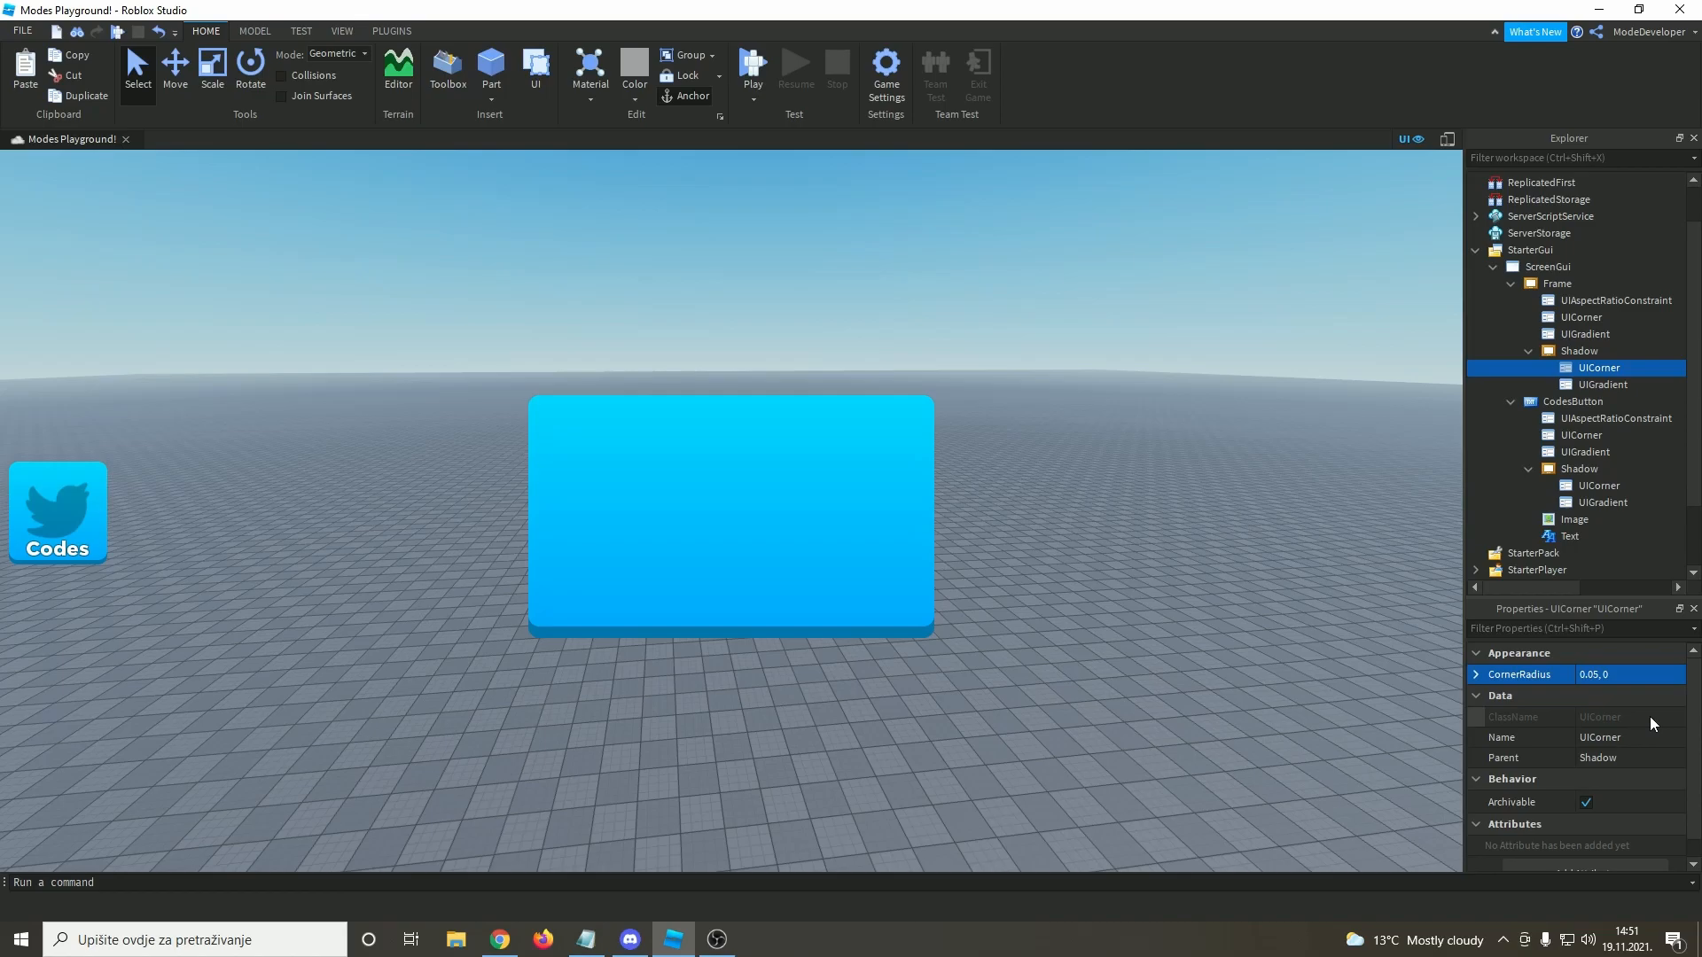
- Reduce the vertical scale value in the Position of the Frame's Shadow so that less of it shows below the Frame
click(1578, 350)
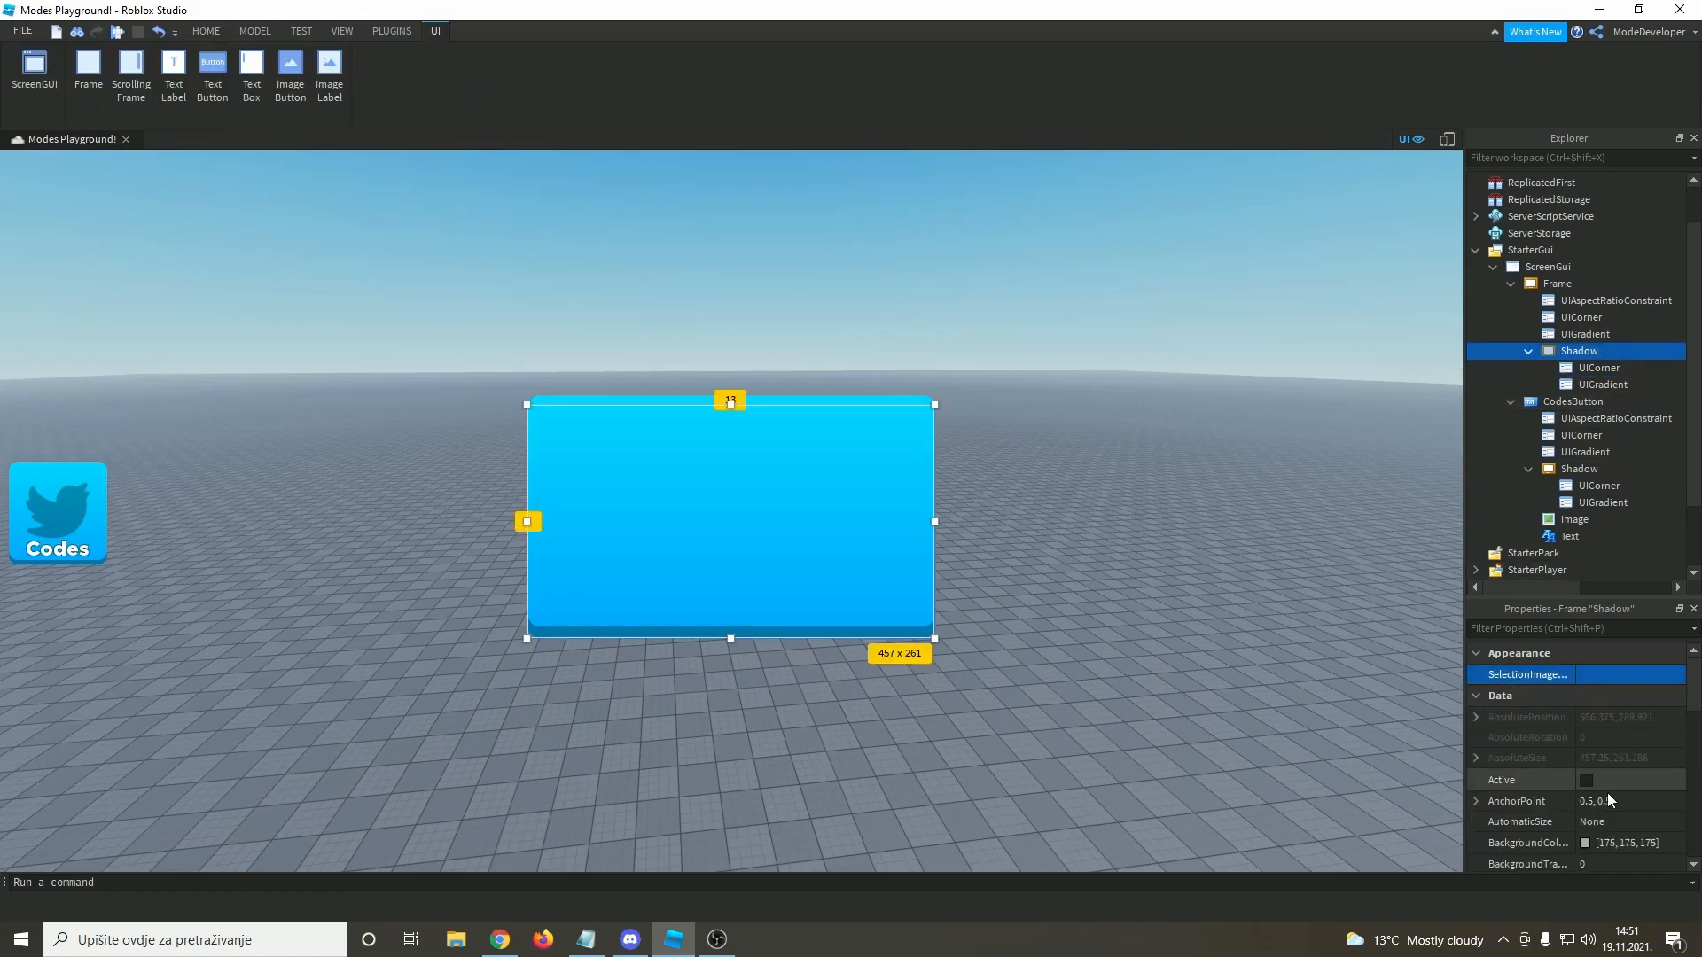
scroll(1615, 803, down, 3)
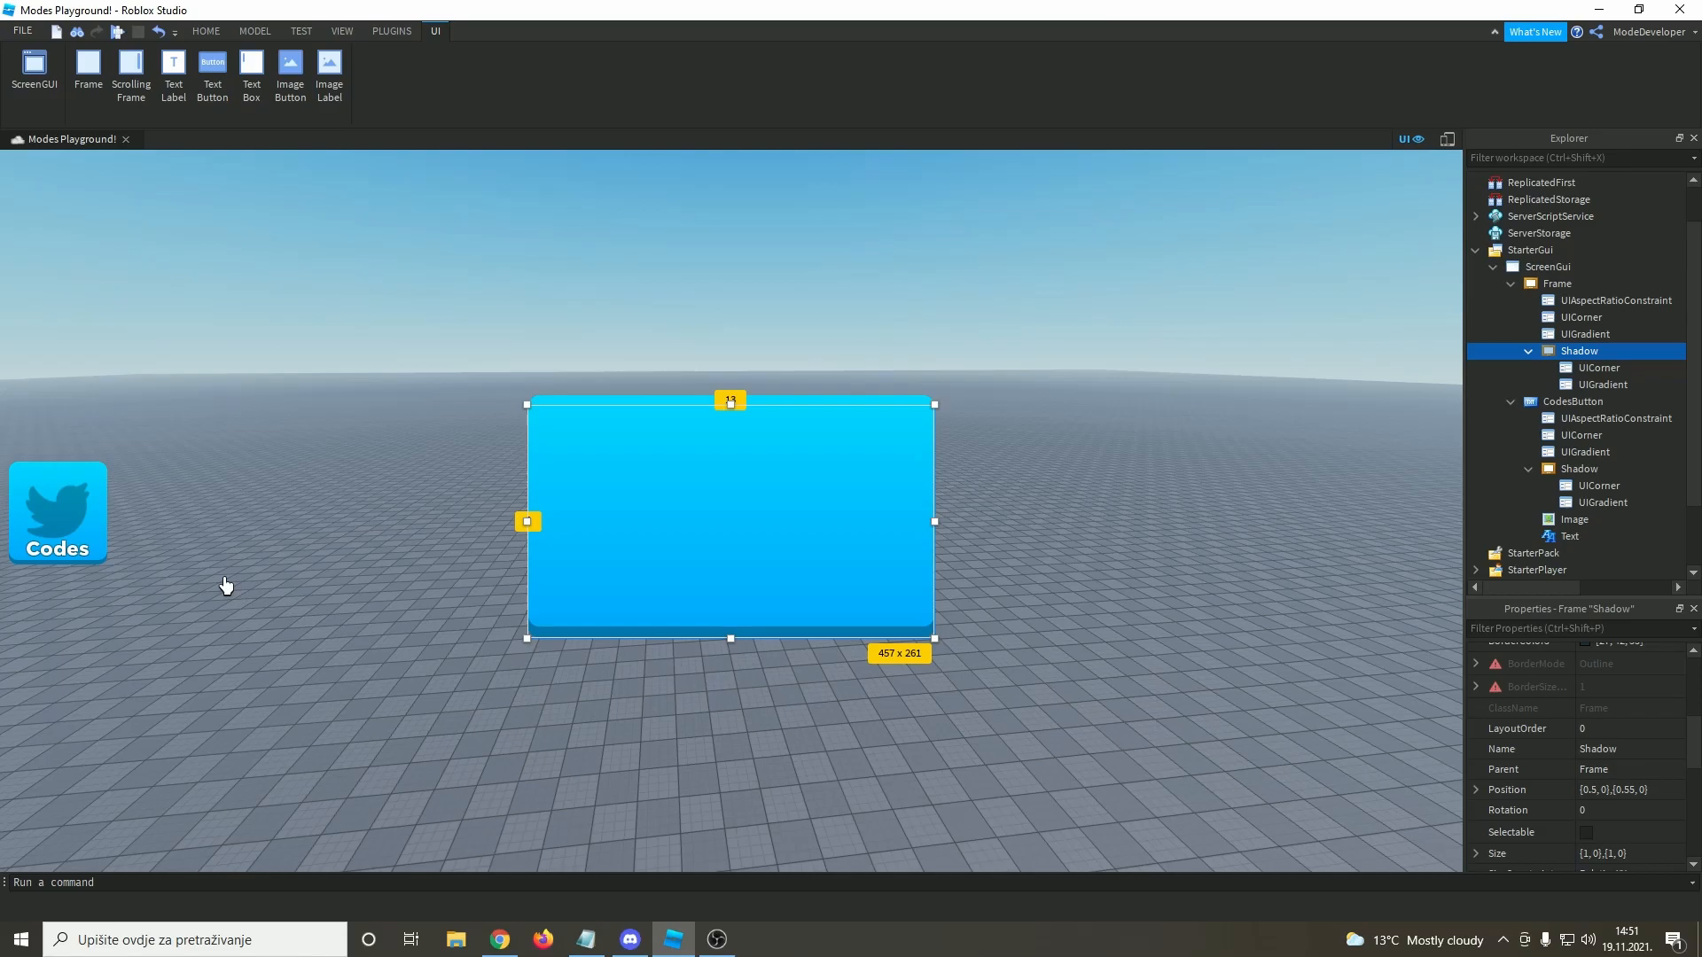
scroll(1634, 786, down, 3)
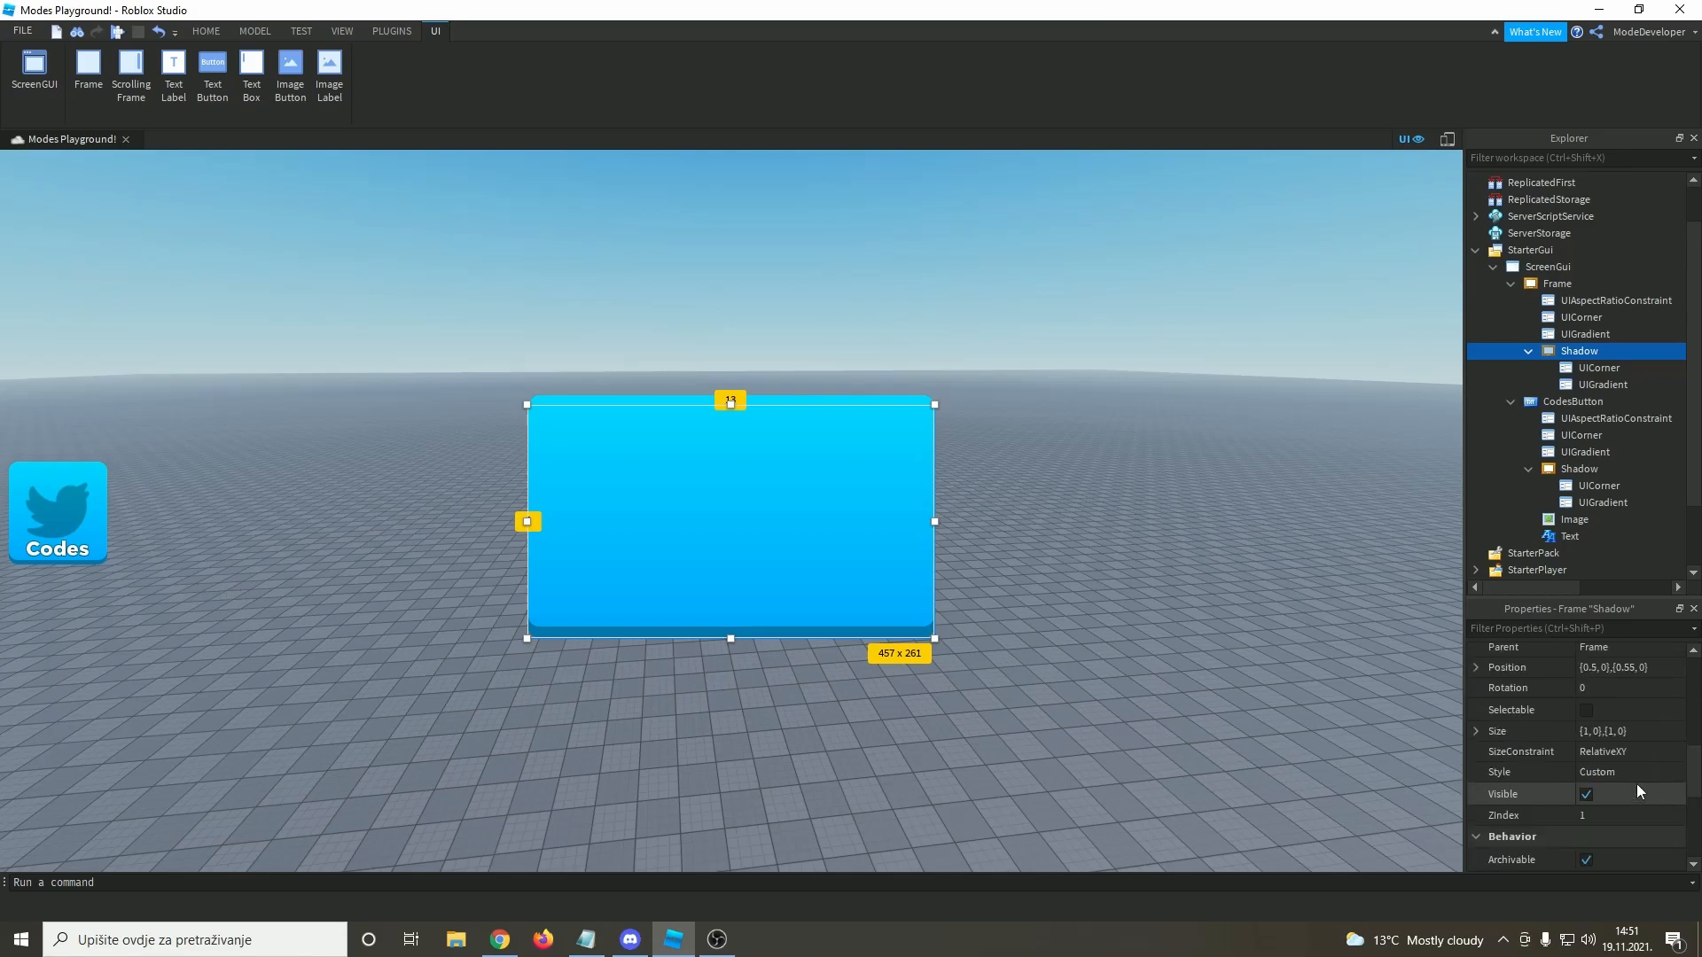
click(1631, 667)
click(1631, 667)
text(6)
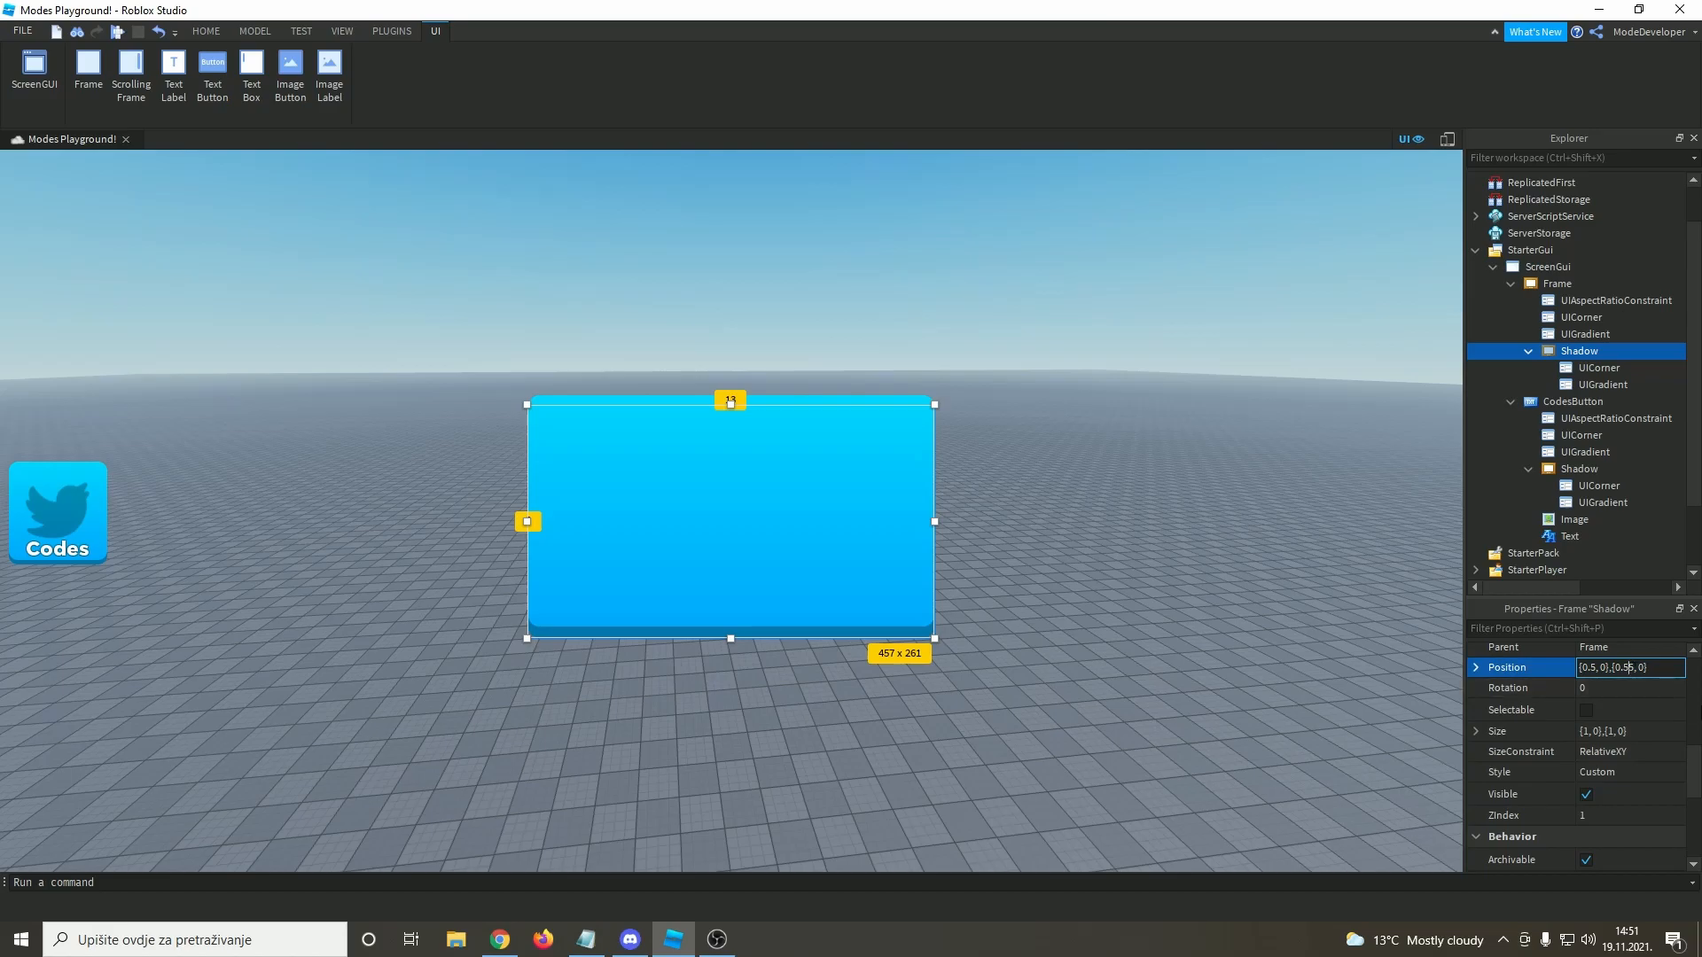
key(Return)
click(1251, 705)
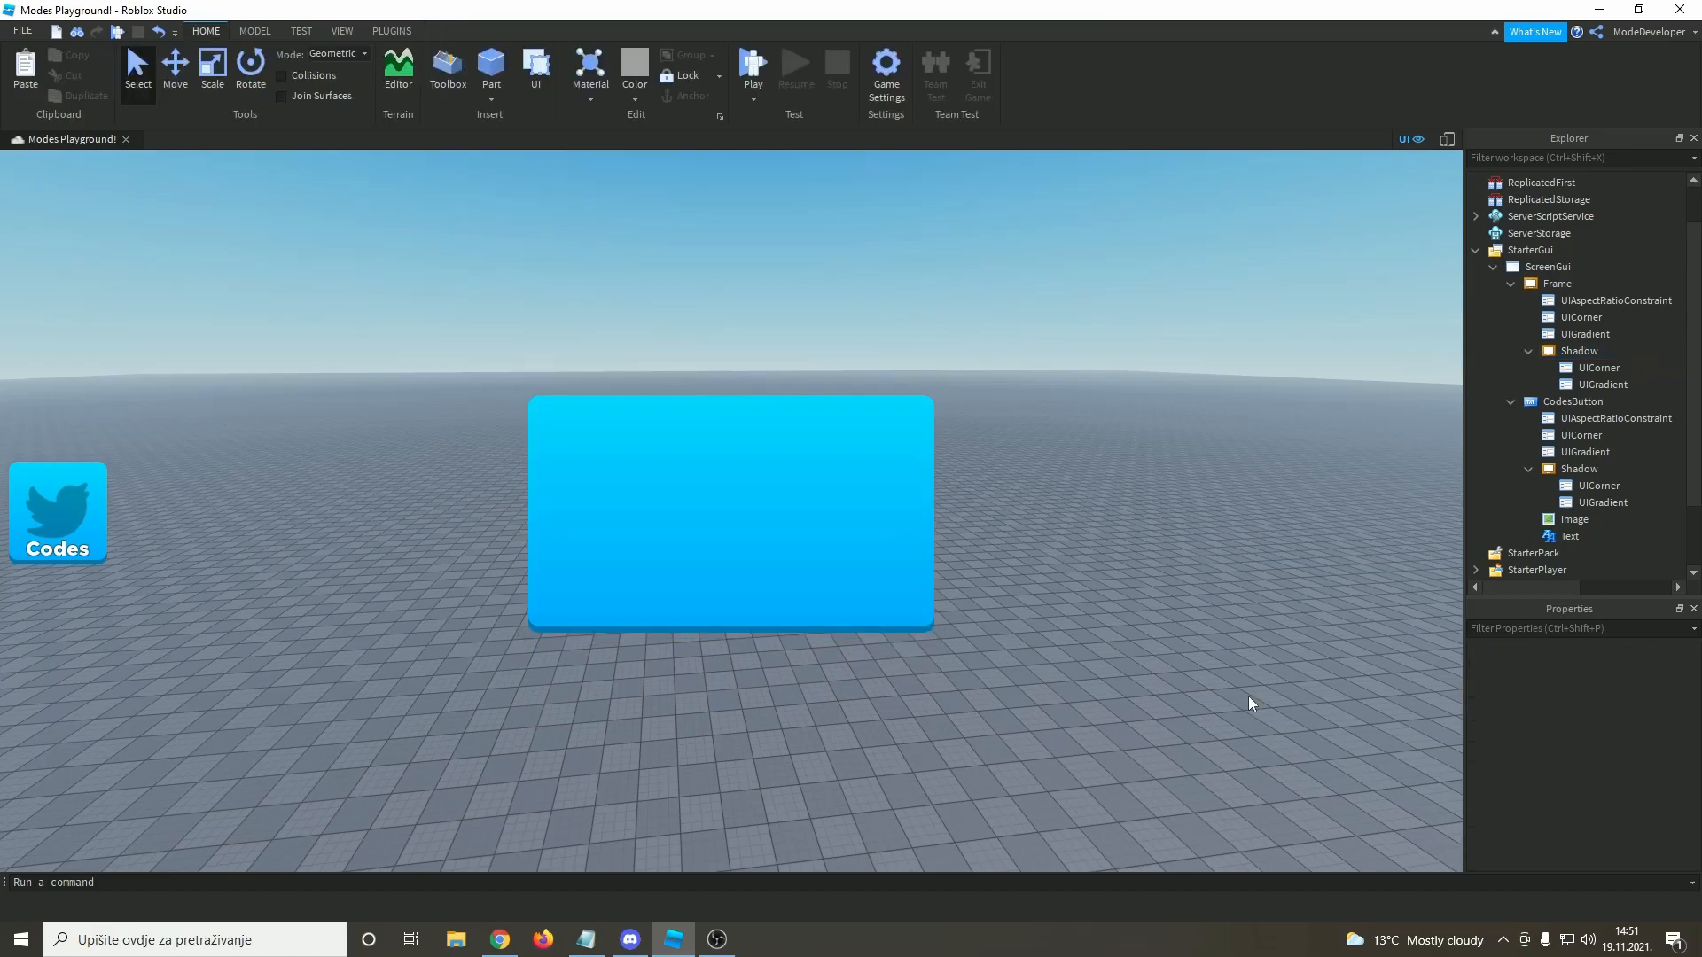
- Duplicate CodesButton into the Frame and place the copy, sized about 103 x 103 pixels, just outside the Frame's upper-right corner
click(1558, 401)
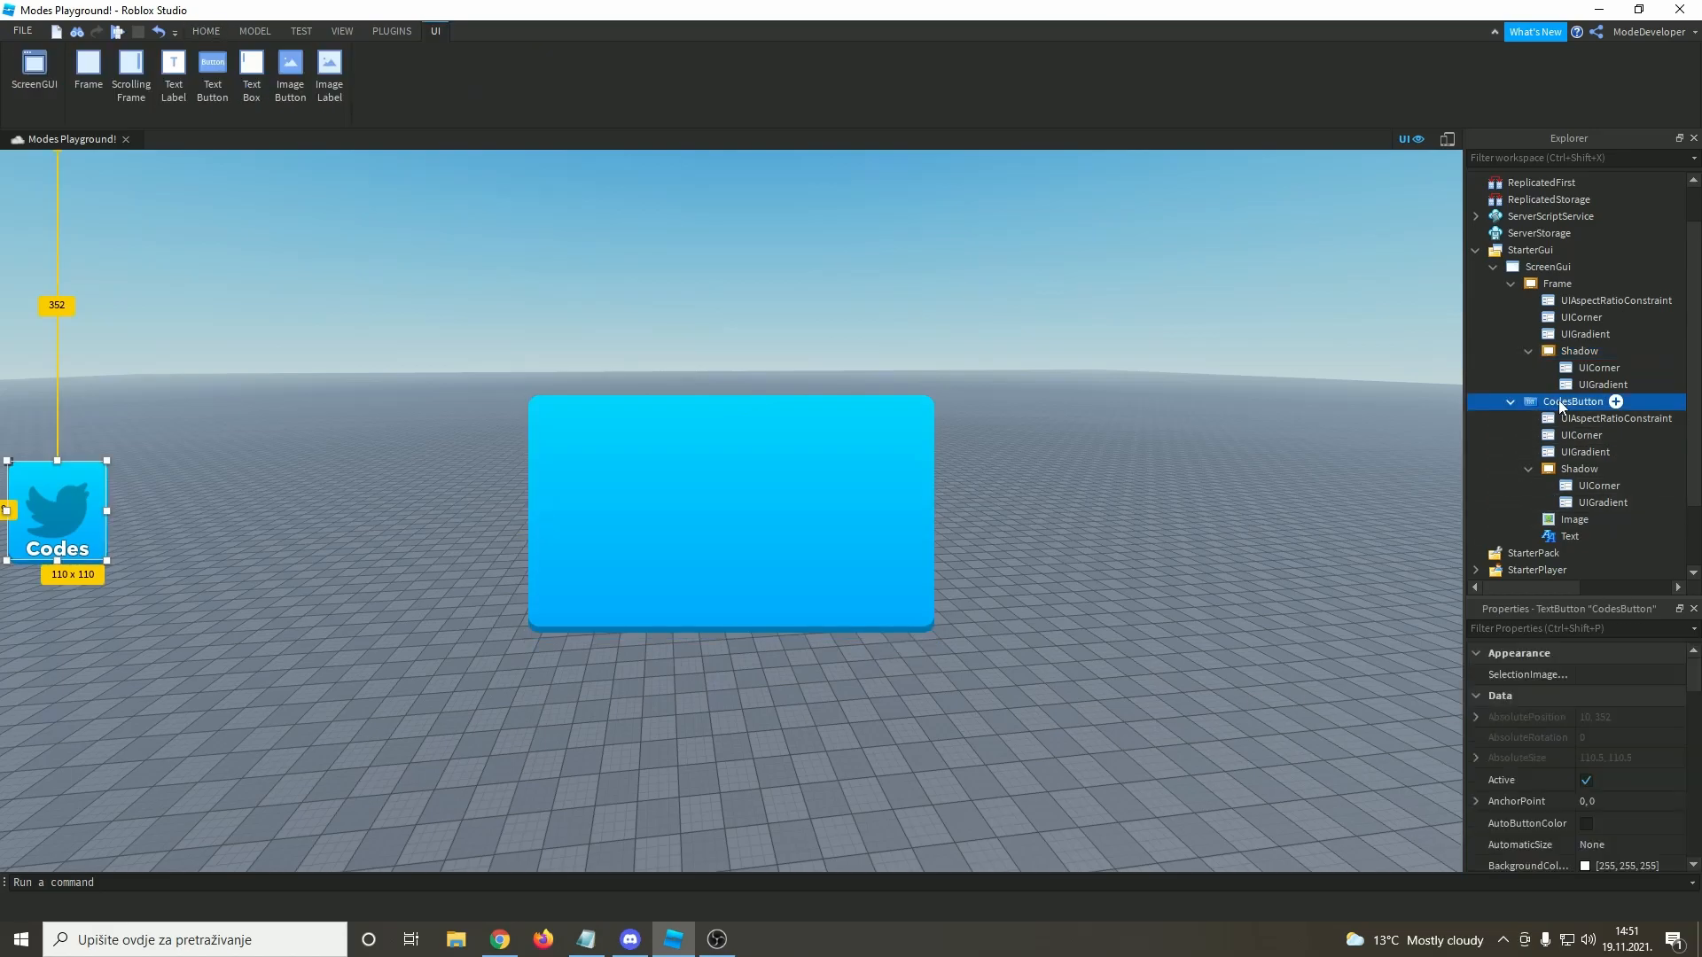
right_click(1558, 401)
click(1533, 469)
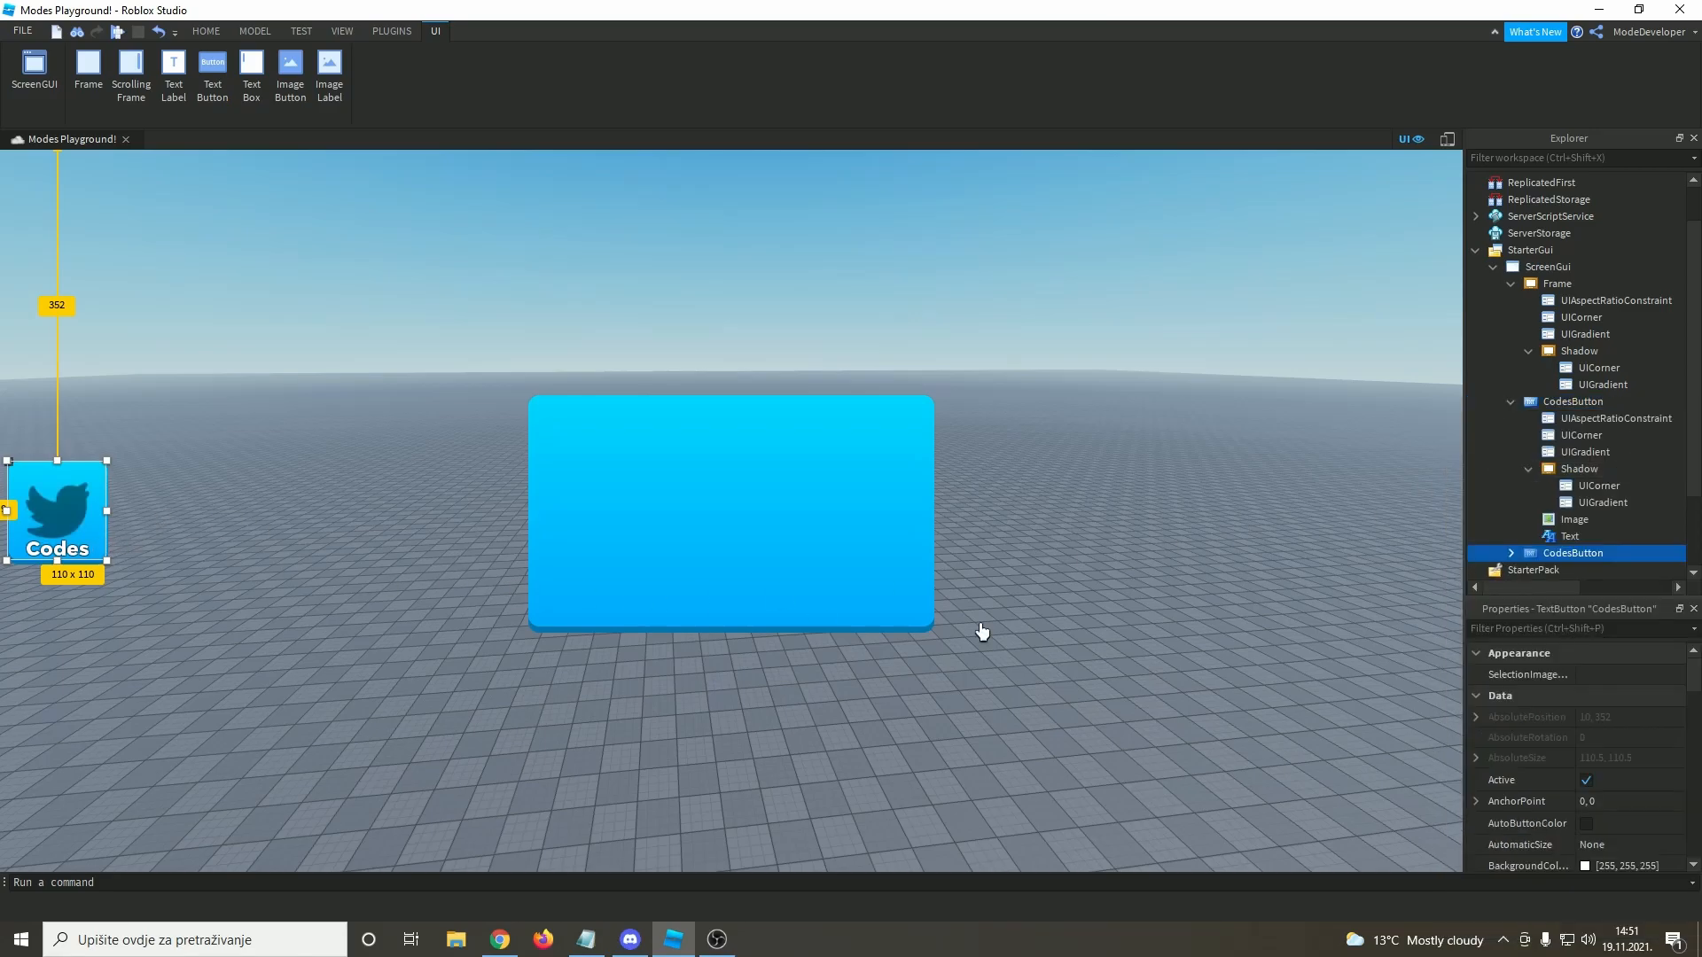
drag(1566, 553, 1571, 289)
drag(560, 493, 684, 429)
drag(622, 496, 1038, 427)
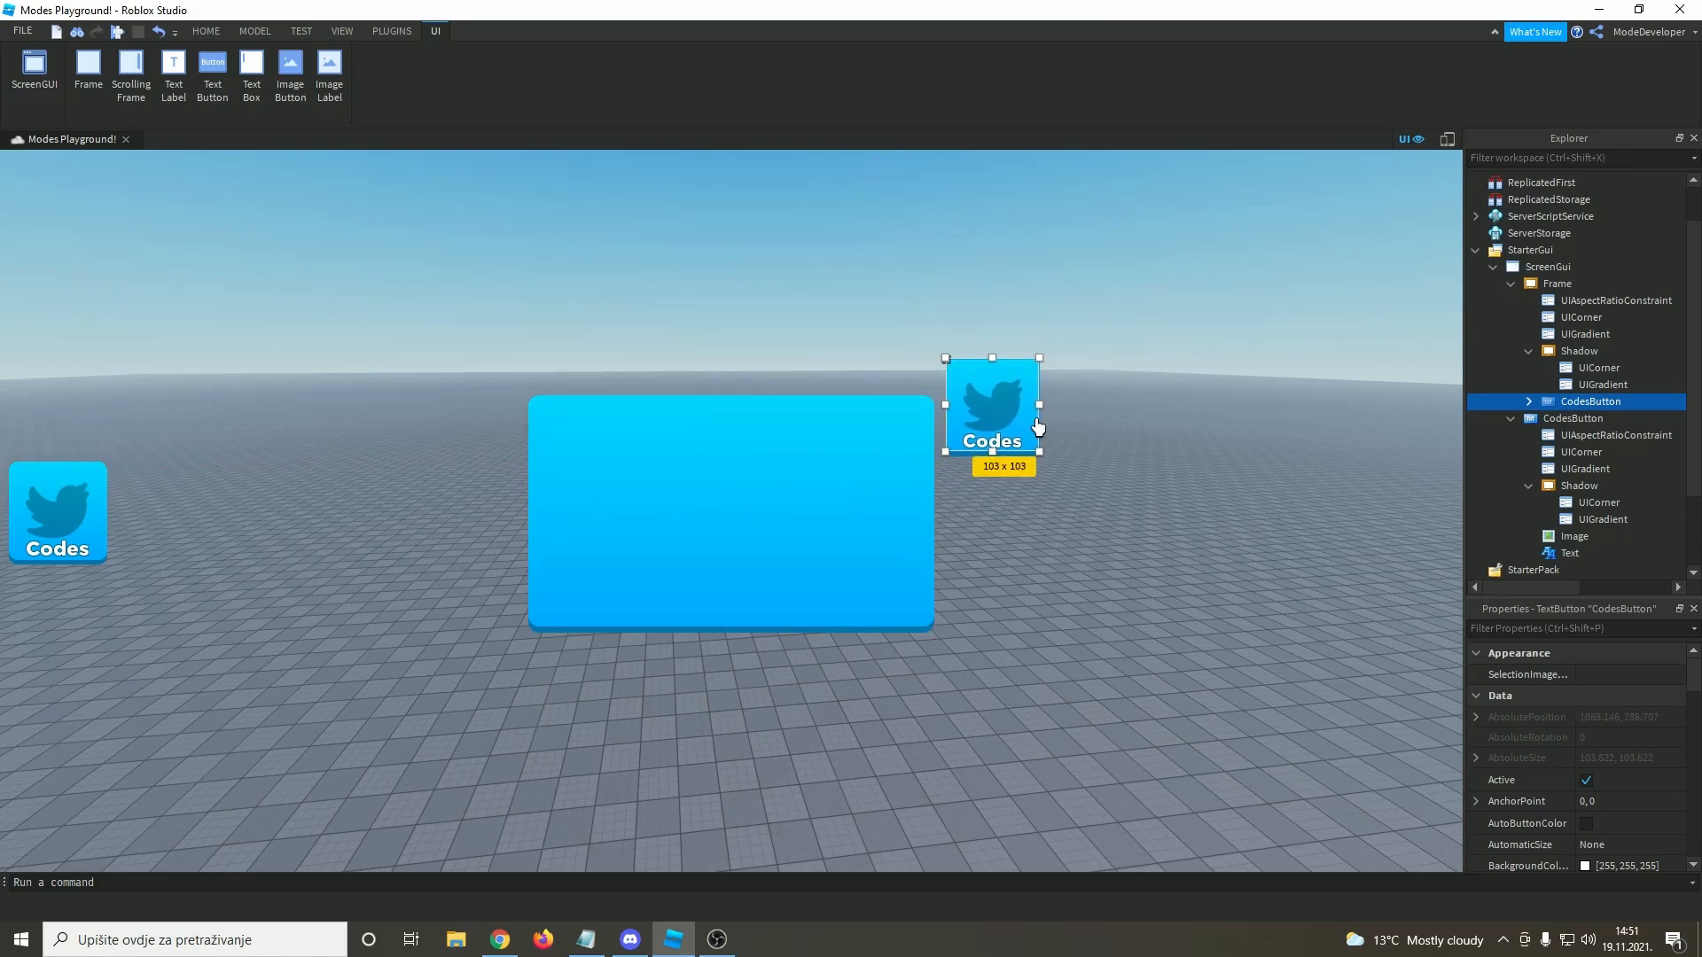
- Set the ZIndex of the Shadow in the Frame's copied CodesButton to 3
click(1530, 403)
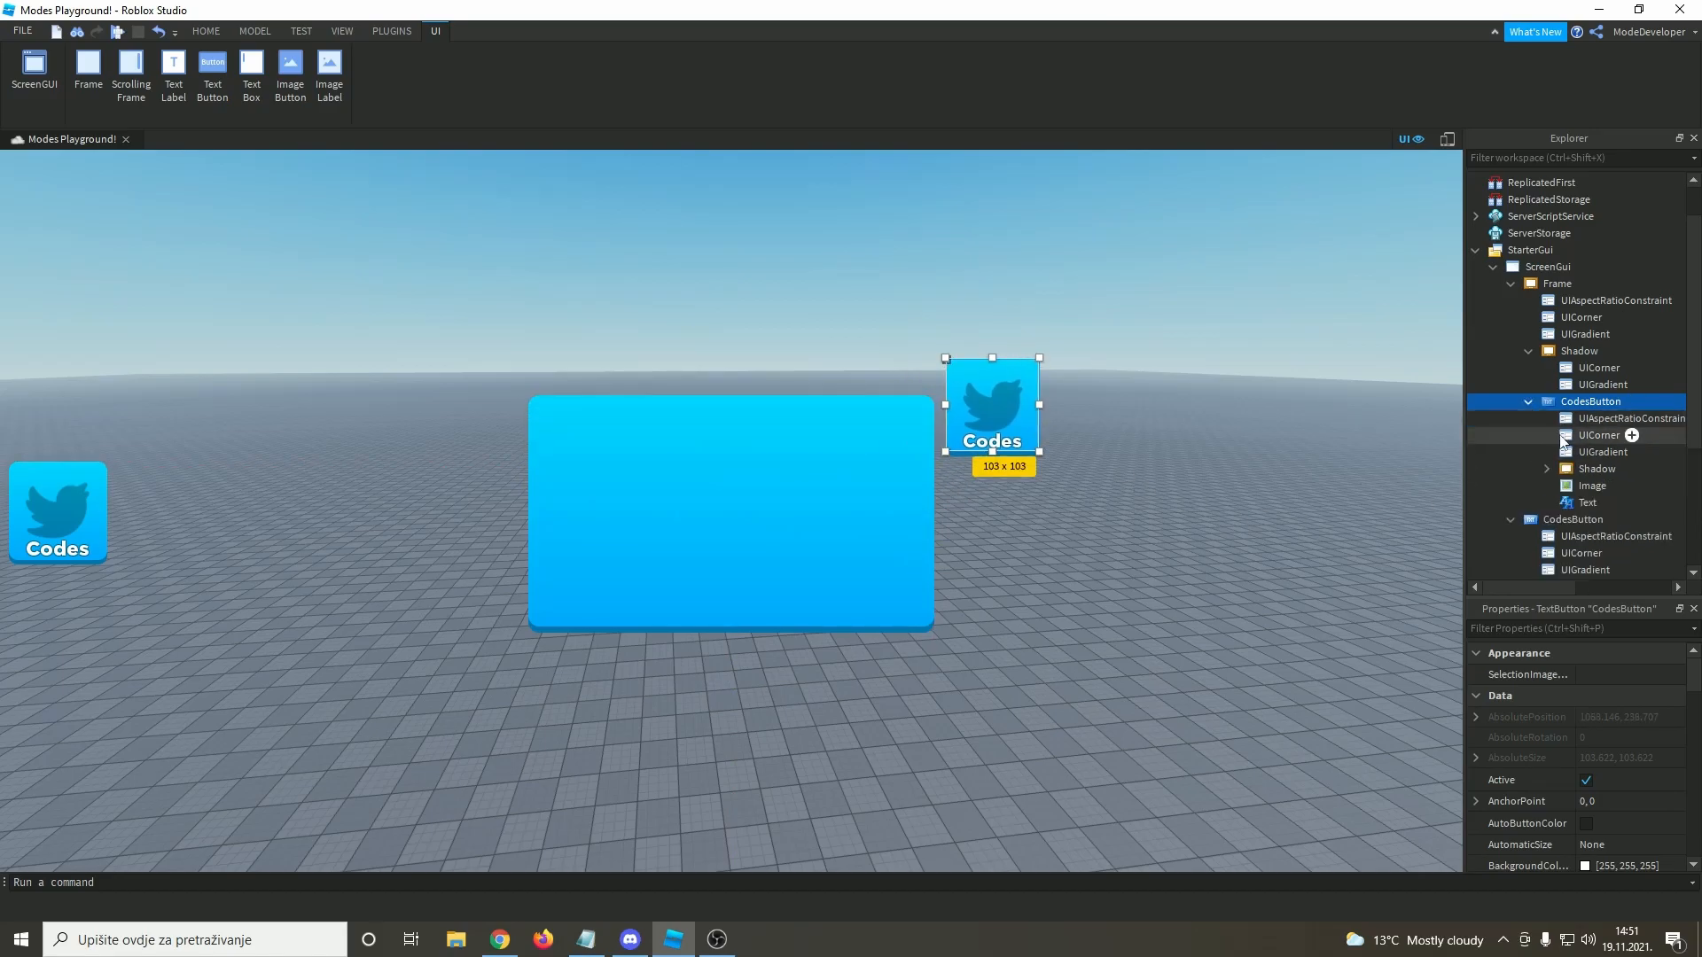
click(1592, 482)
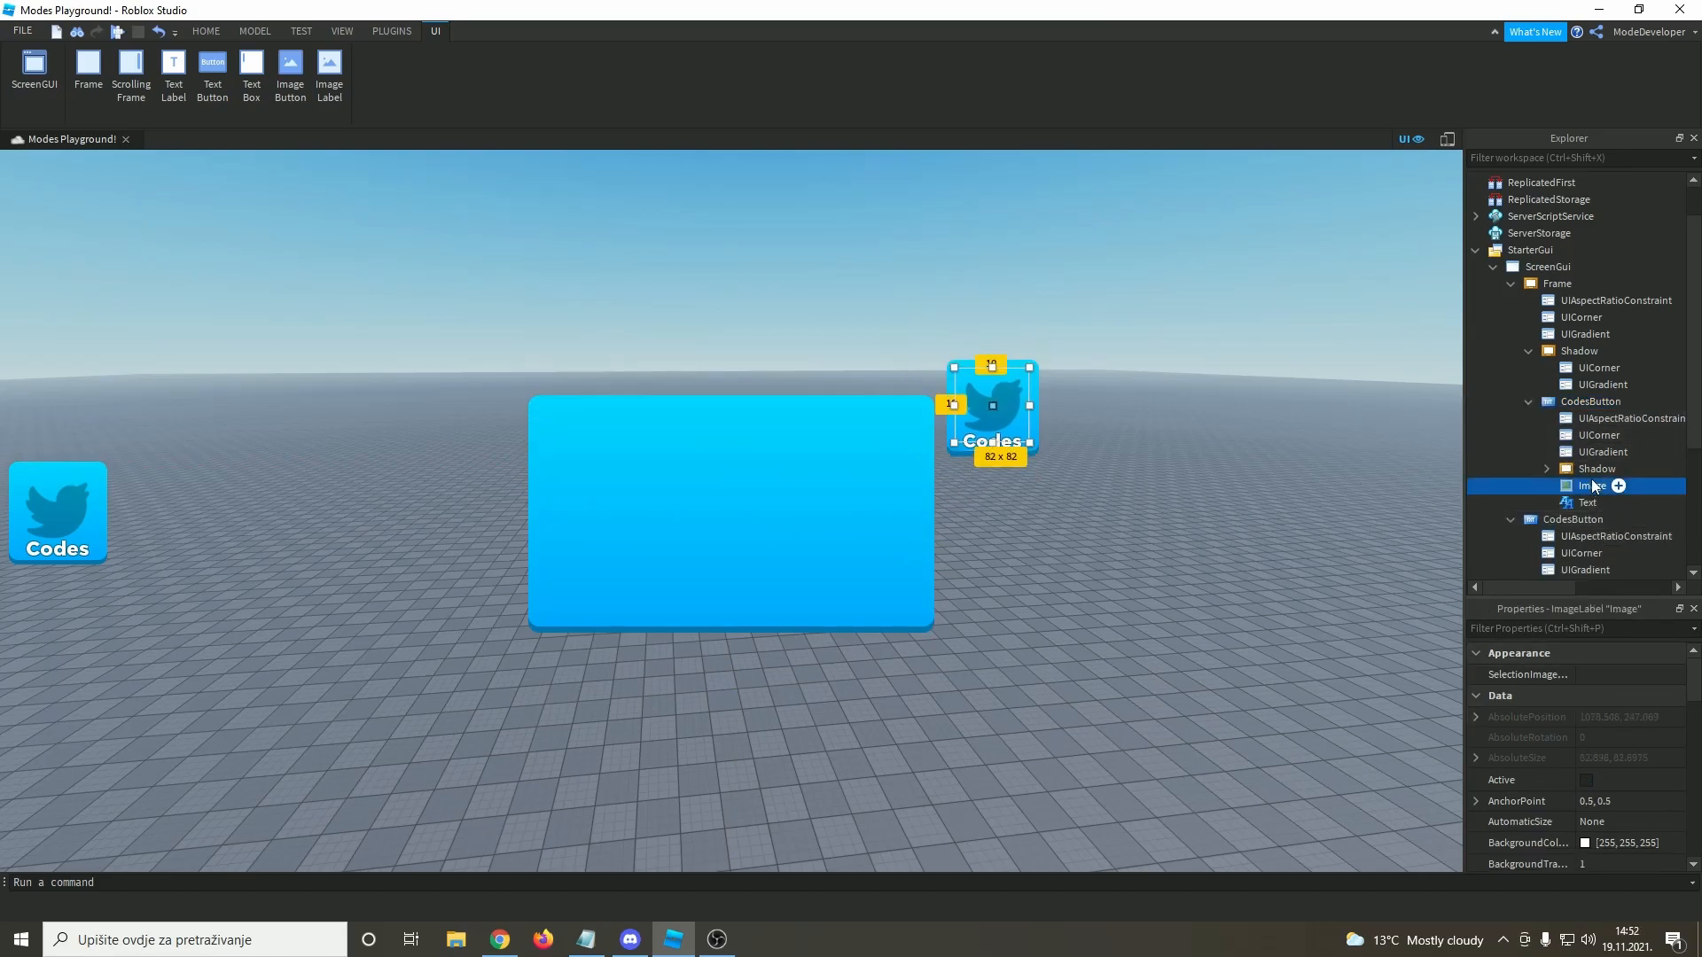
click(1596, 469)
scroll(1662, 742, down, 5)
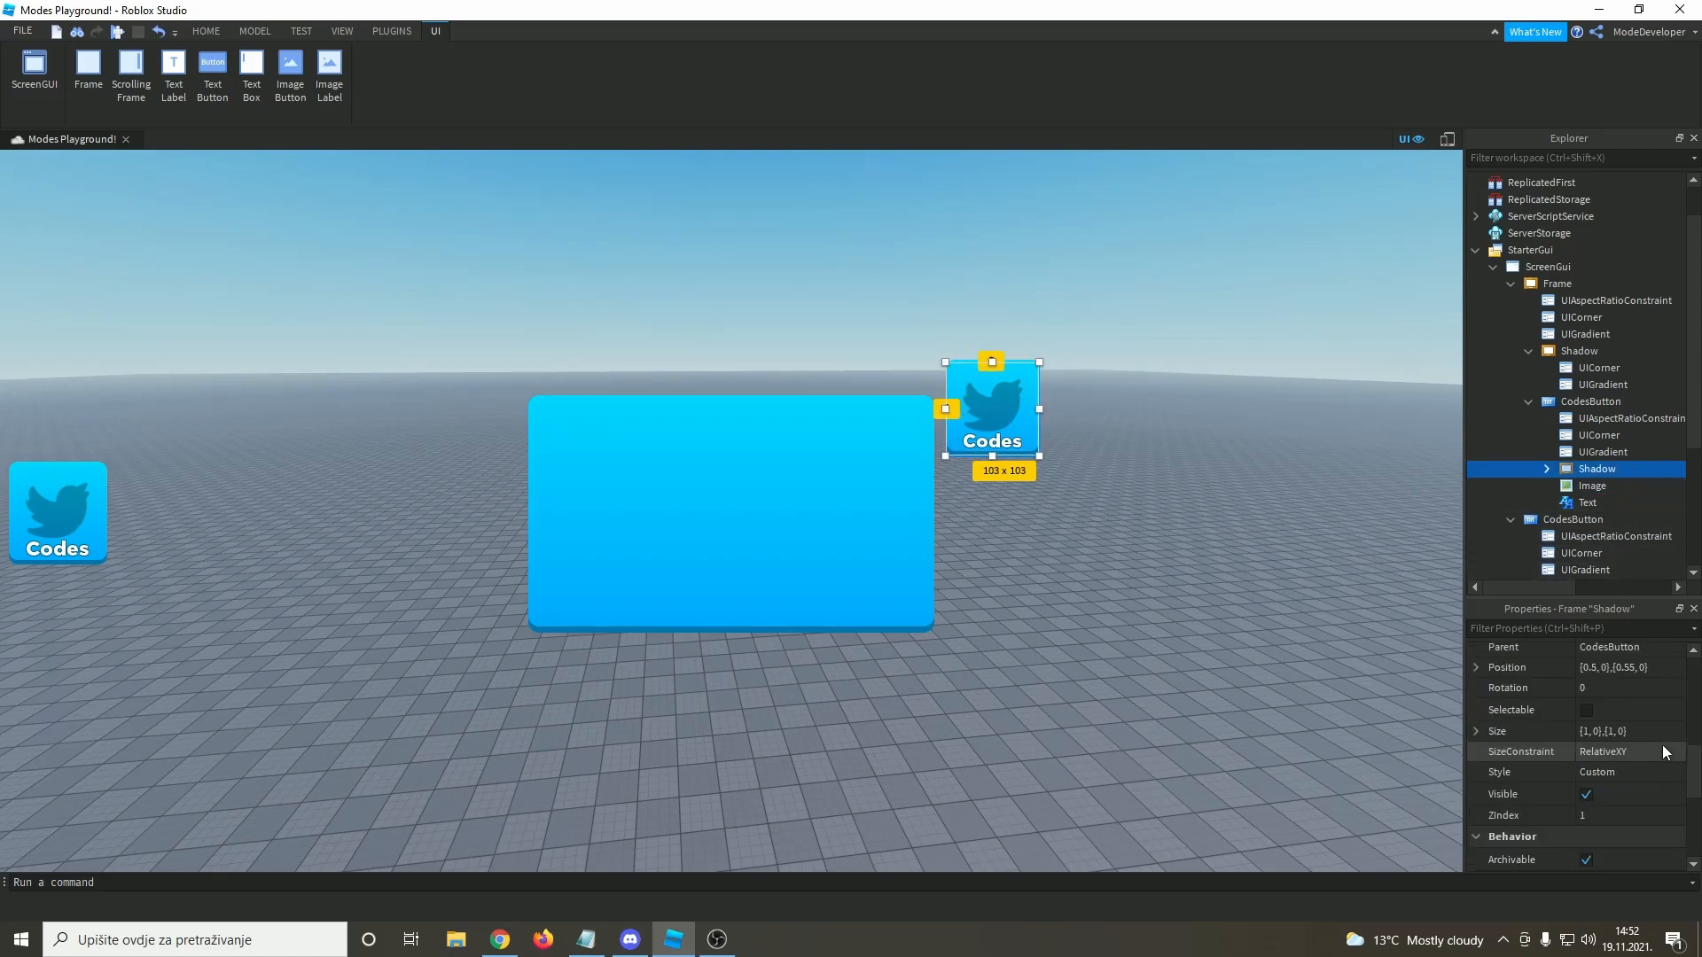
click(1611, 815)
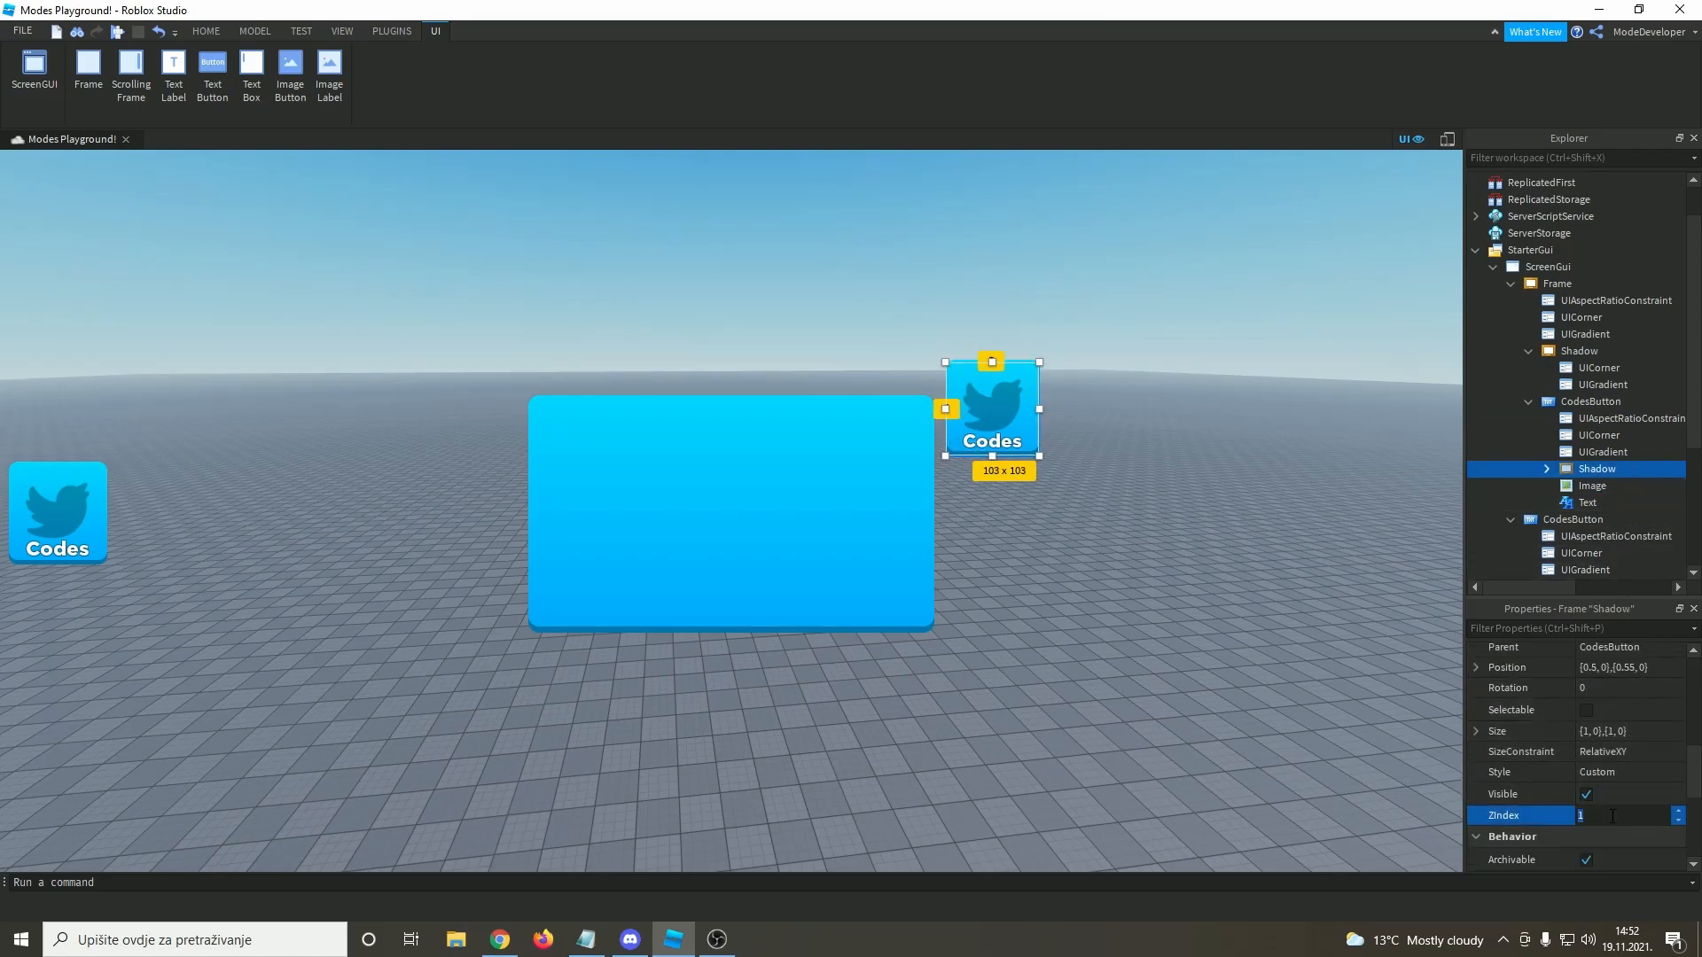
text(3)
key(Return)
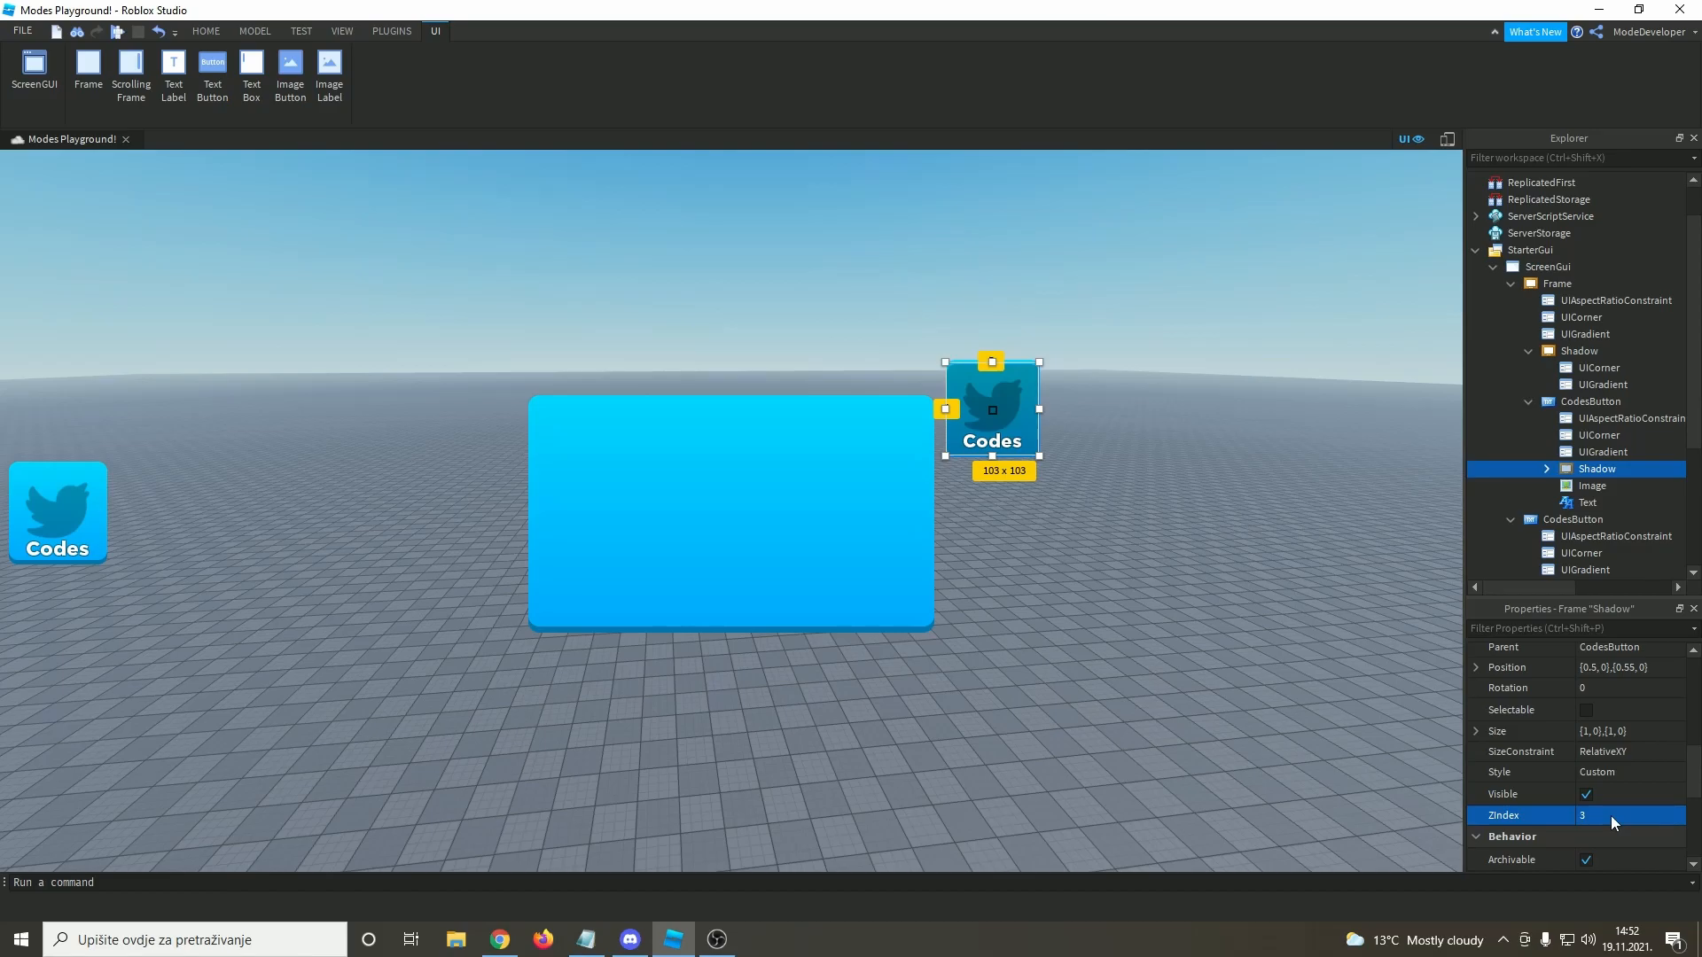
- Set the ZIndex of the copied CodesButton inside the Frame to 4
click(1590, 401)
click(1612, 704)
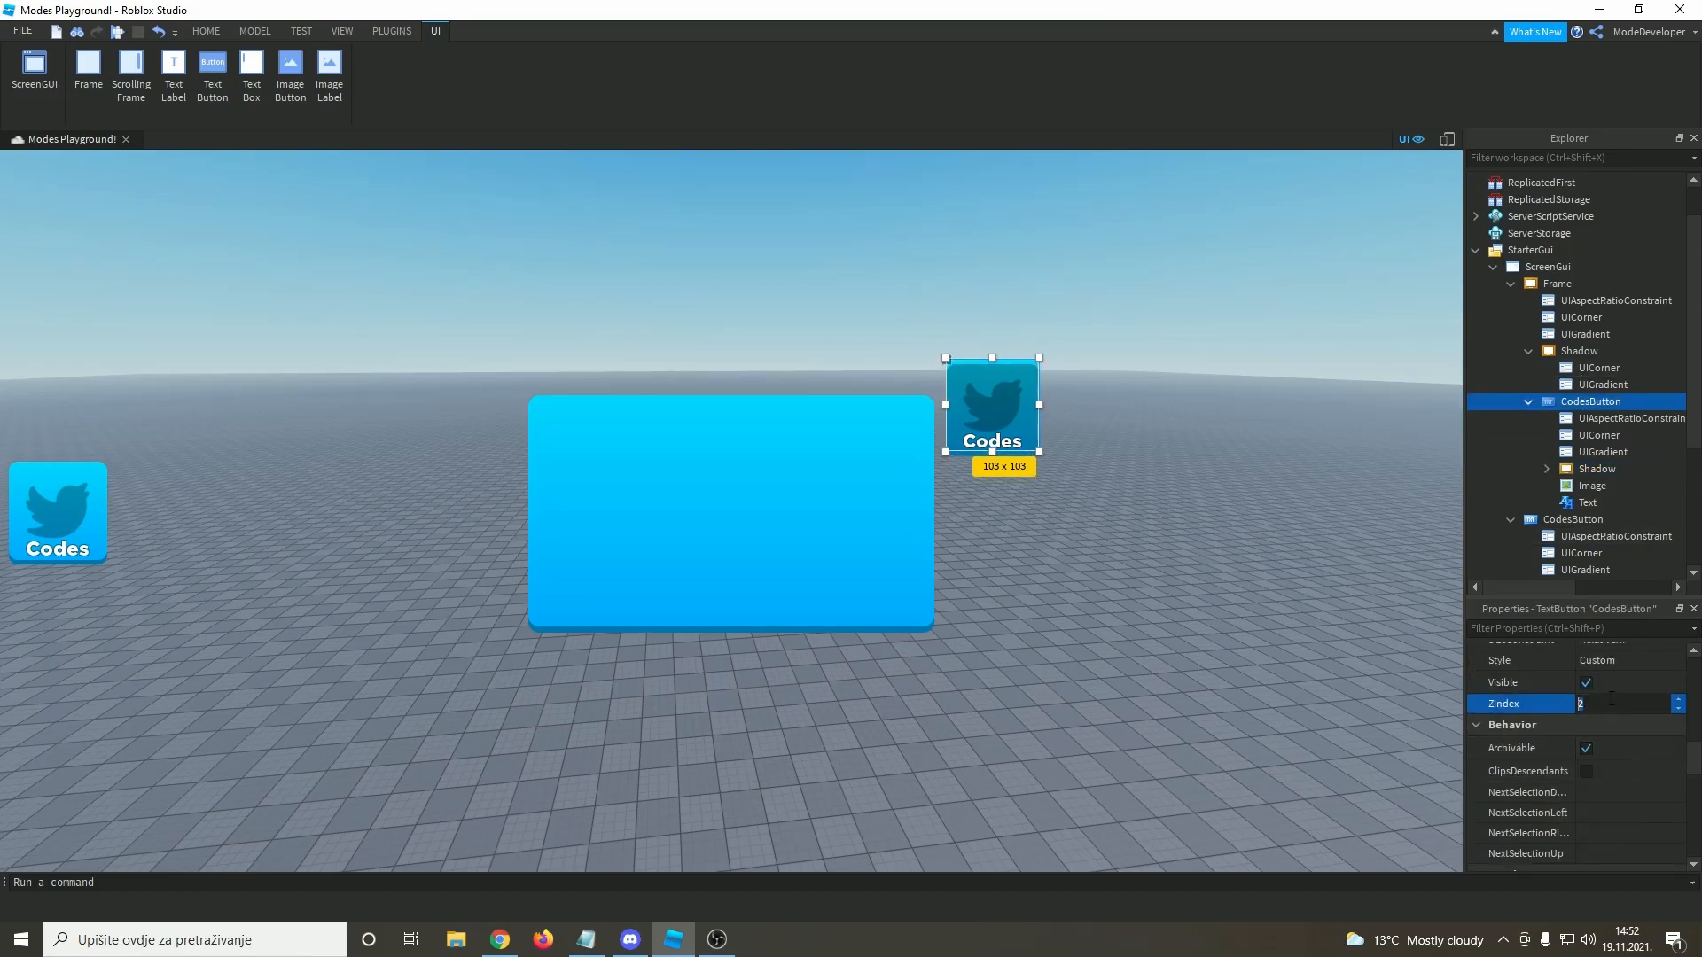
text(4)
key(Return)
- Set the ZIndex of the copied button's Image to 5
click(1592, 486)
scroll(1613, 807, down, 2)
scroll(1613, 802, up, 3)
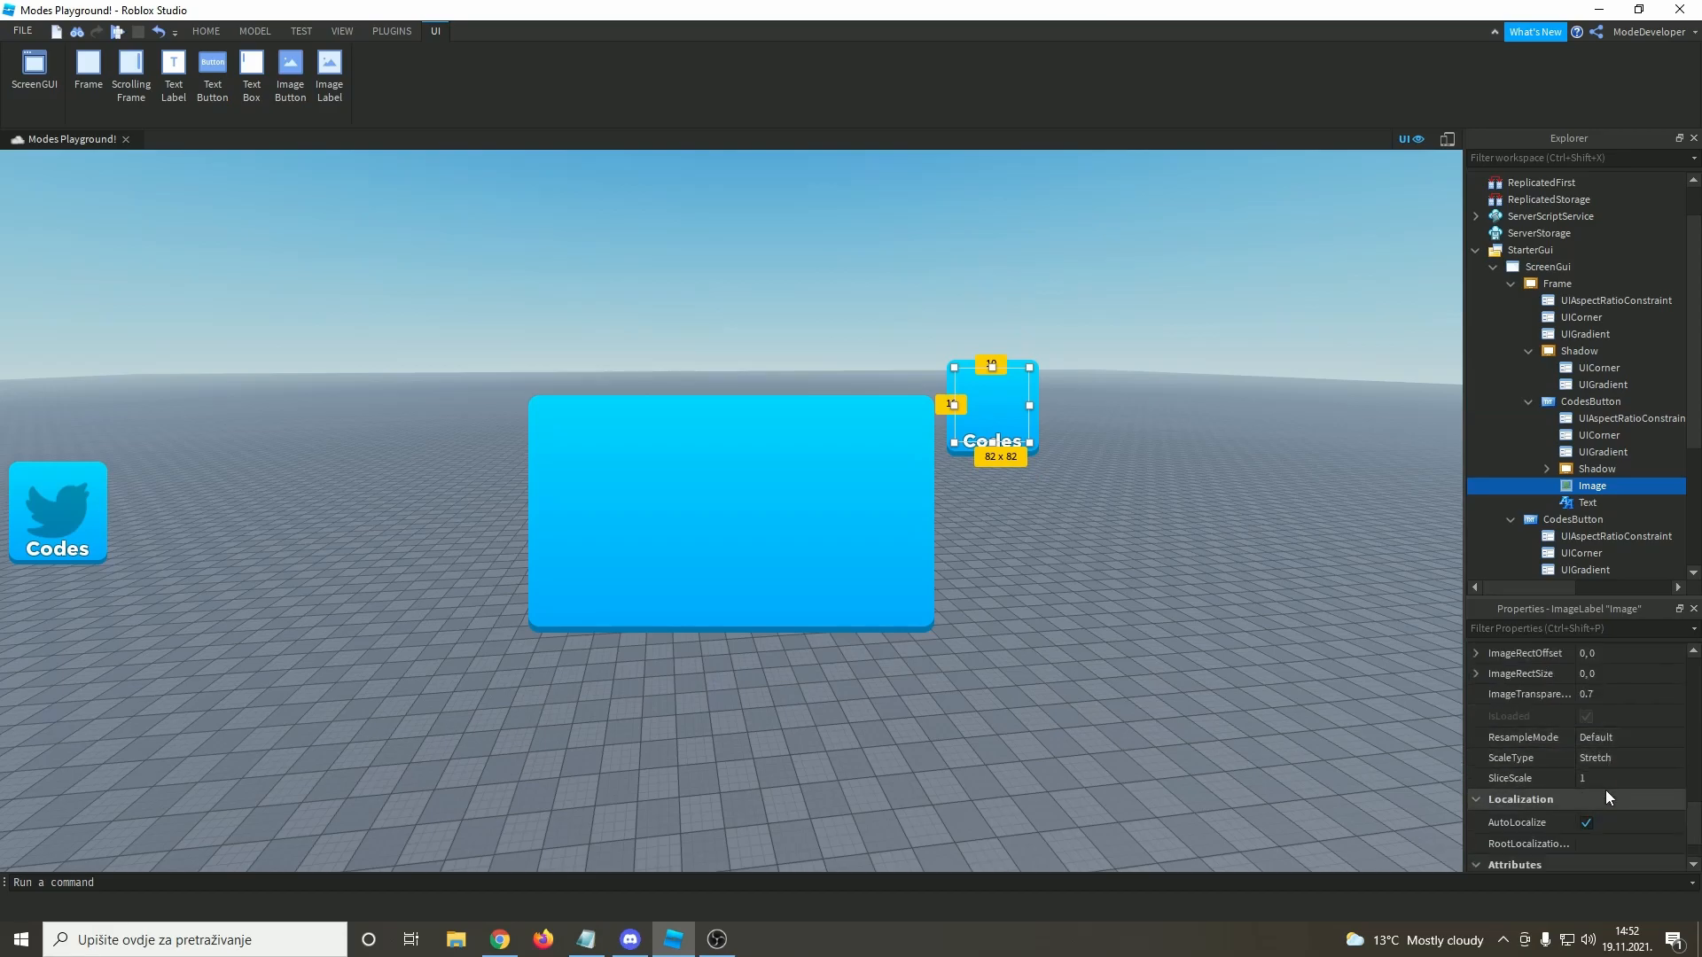
click(1588, 725)
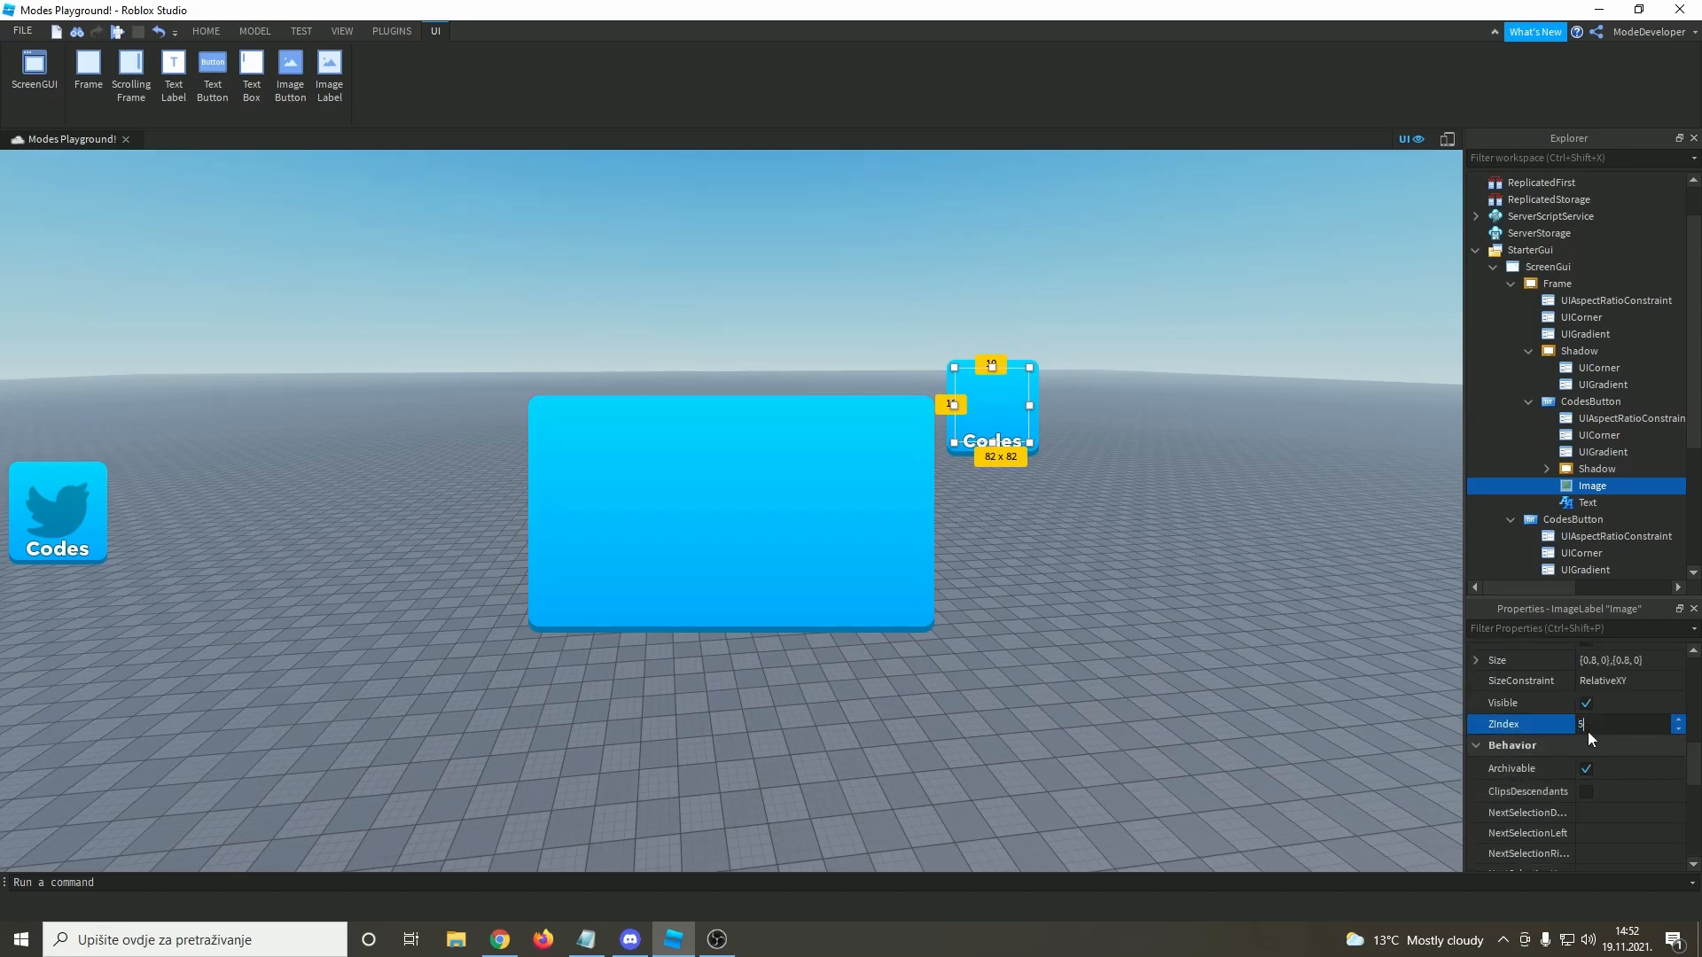
key(Return)
- Set the ZIndex of the copied button's Text label to 5
click(1586, 502)
click(1606, 723)
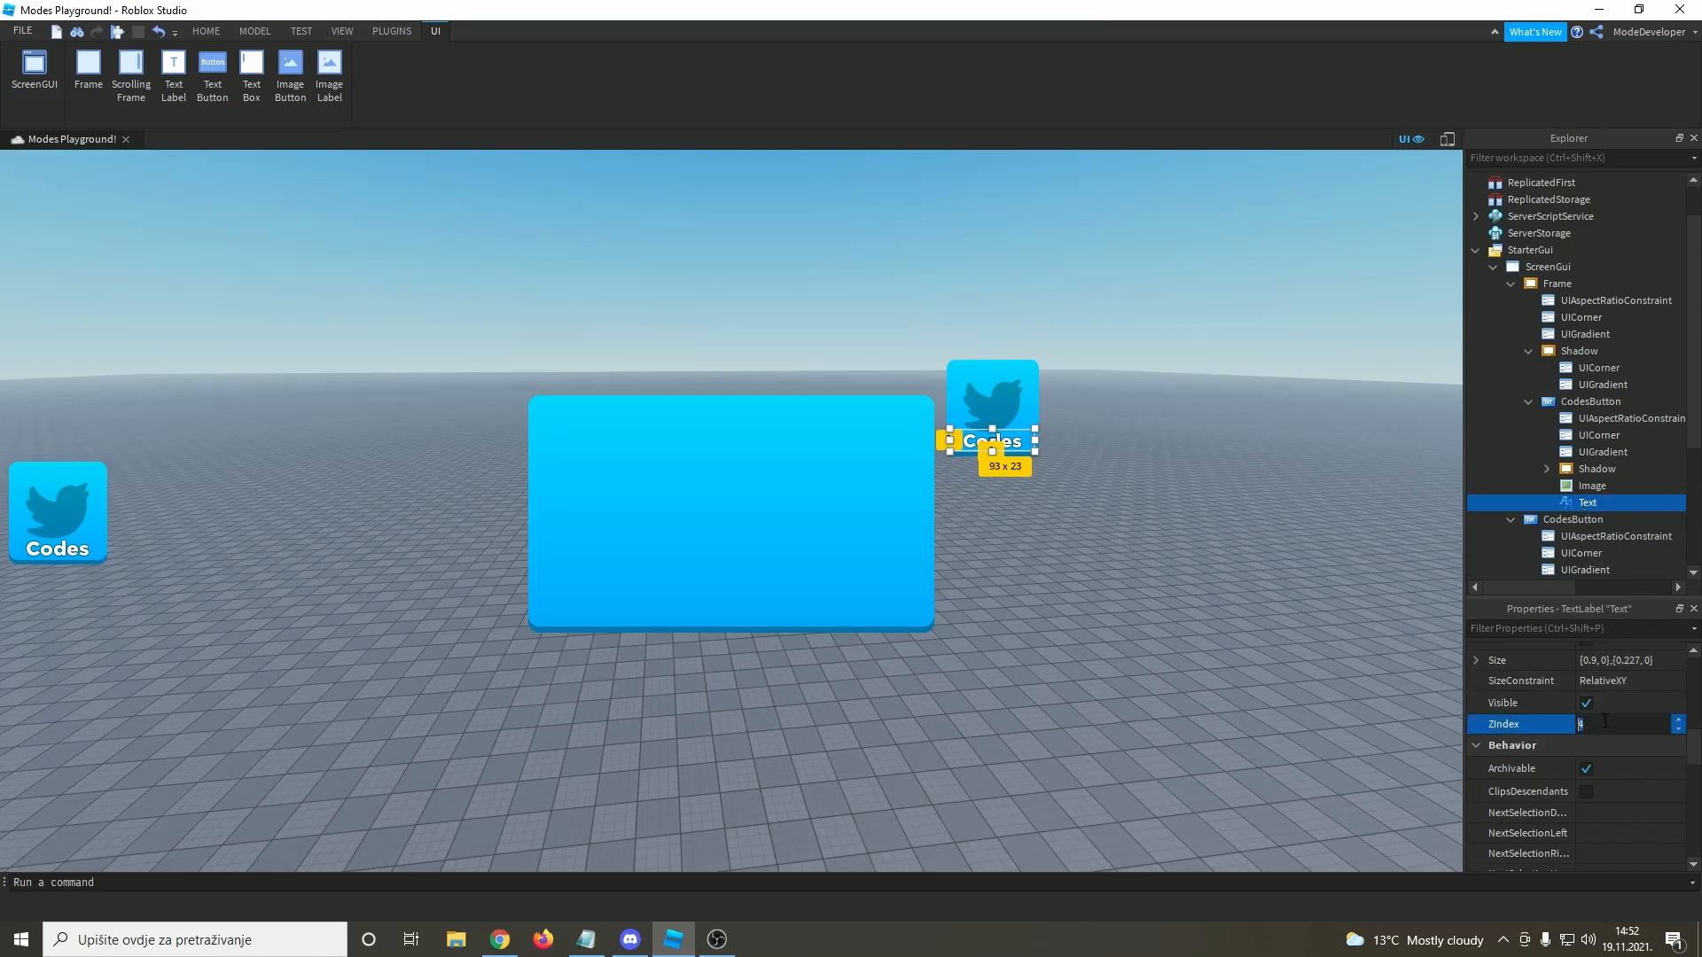
text(6)
key(Return)
click(1583, 726)
text(5)
key(Return)
- Delete the bird Image from the Frame's copied CodesButton and select that button
click(1588, 486)
key(Delete)
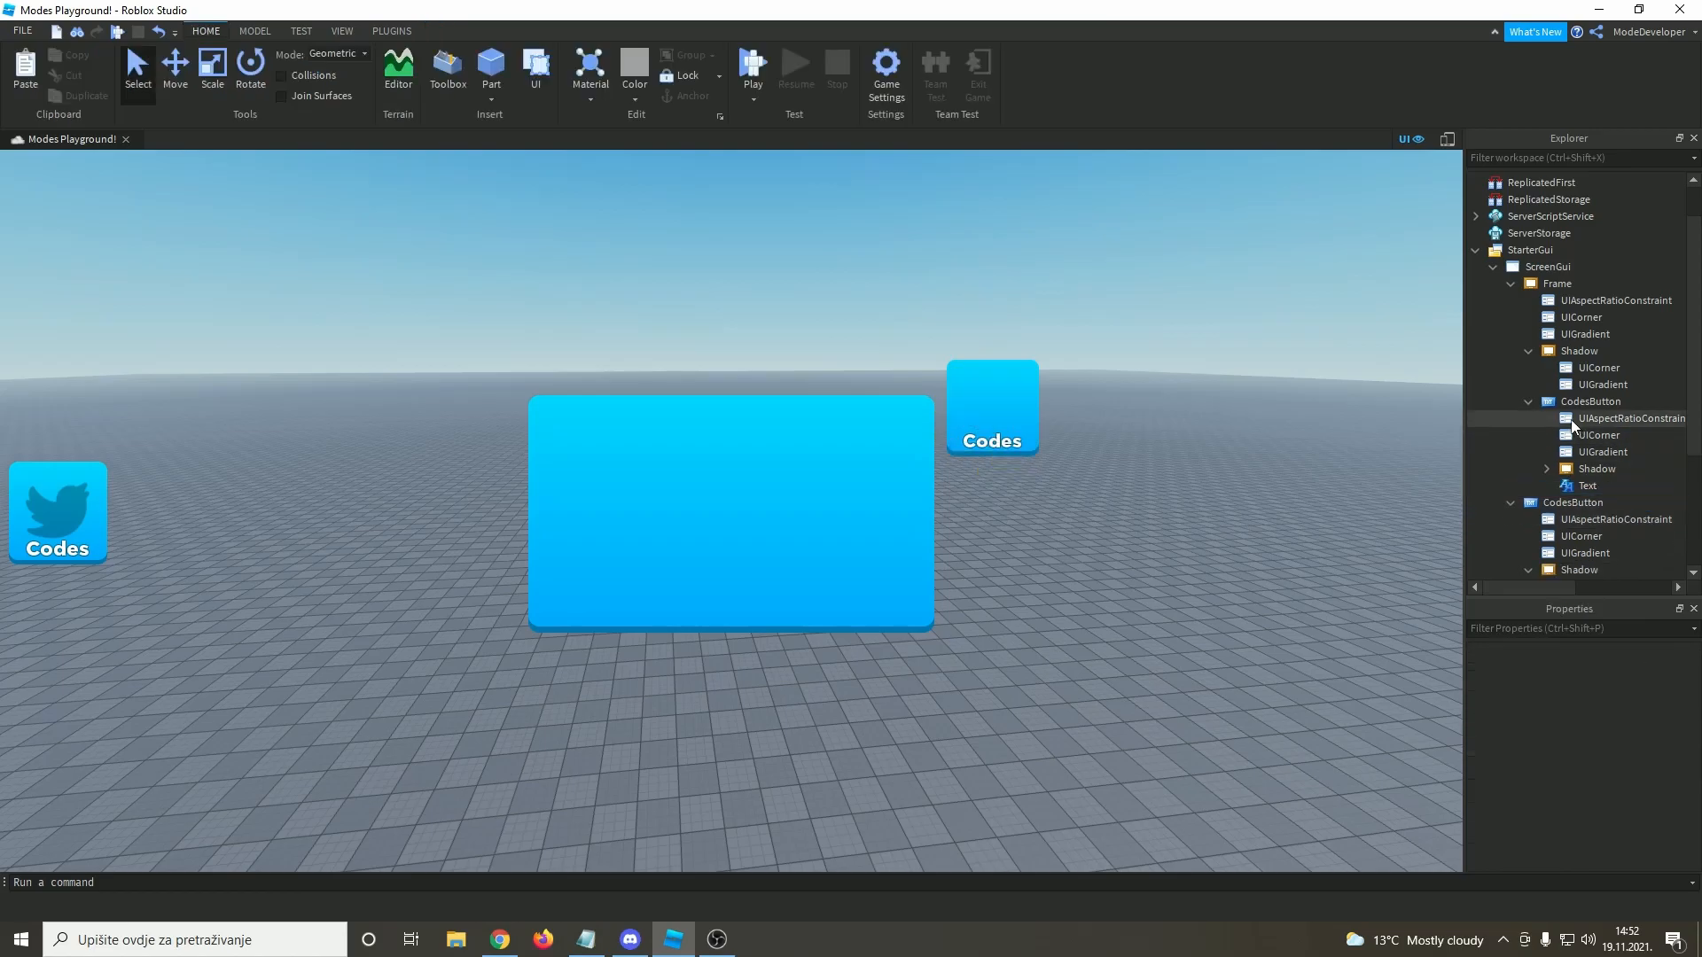
click(1571, 401)
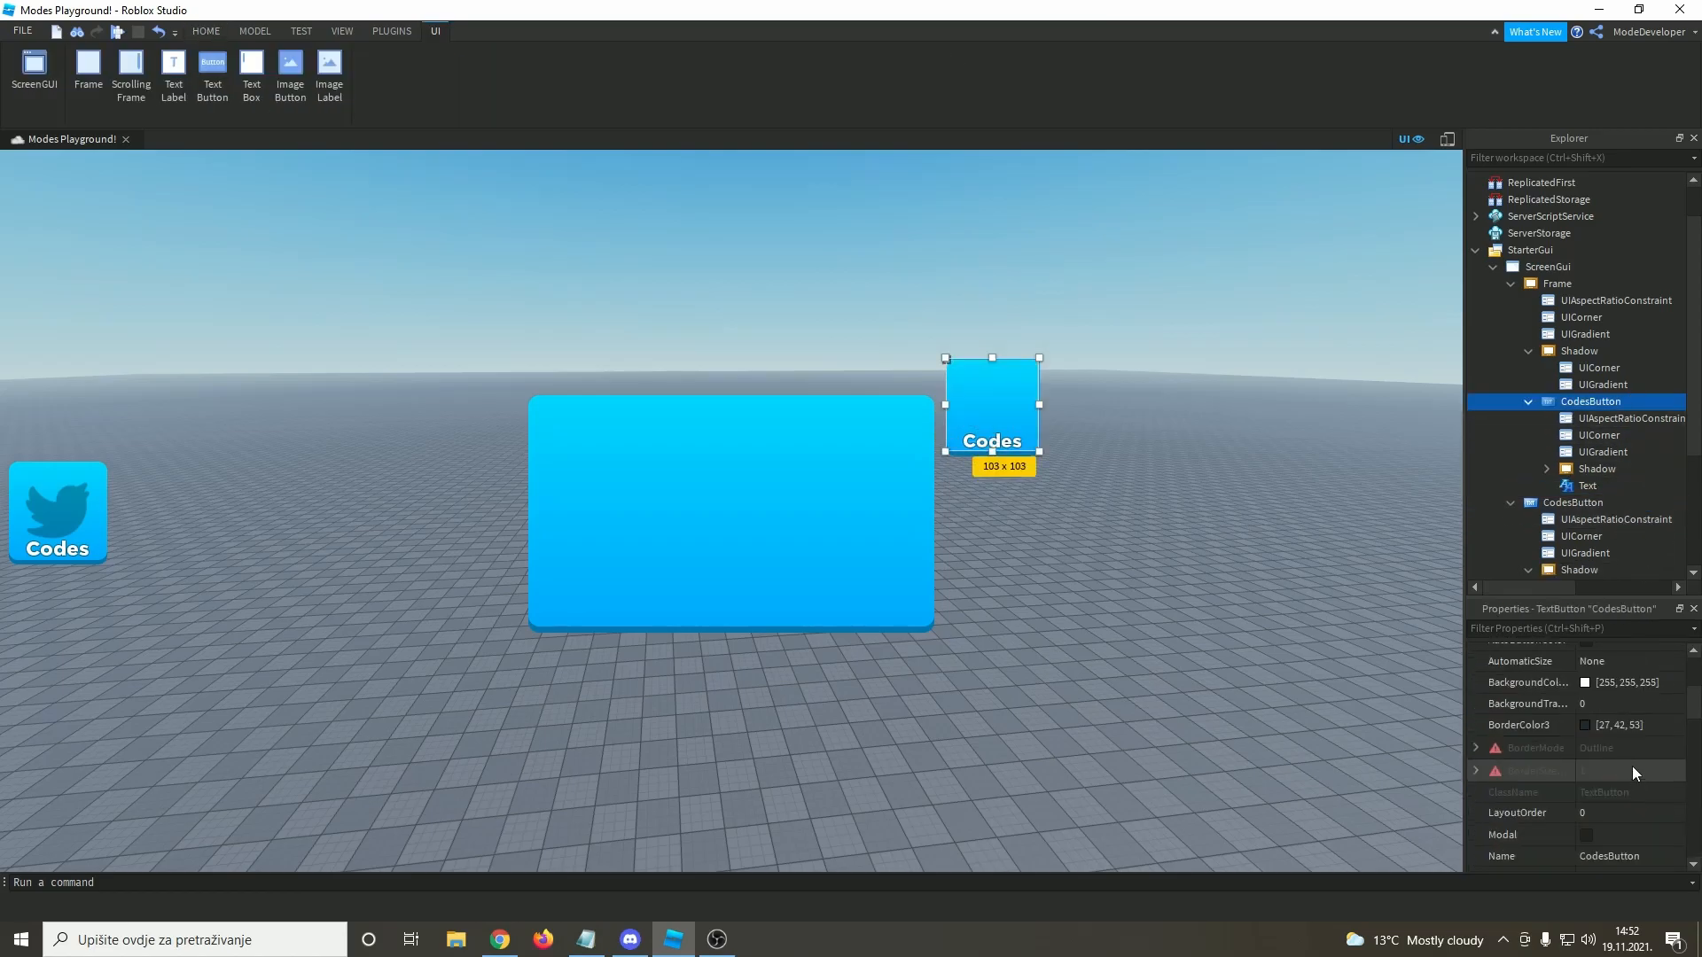
- Rename the Frame's copied CodesButton as ExitButton
scroll(1632, 769, down, 3)
click(1606, 733)
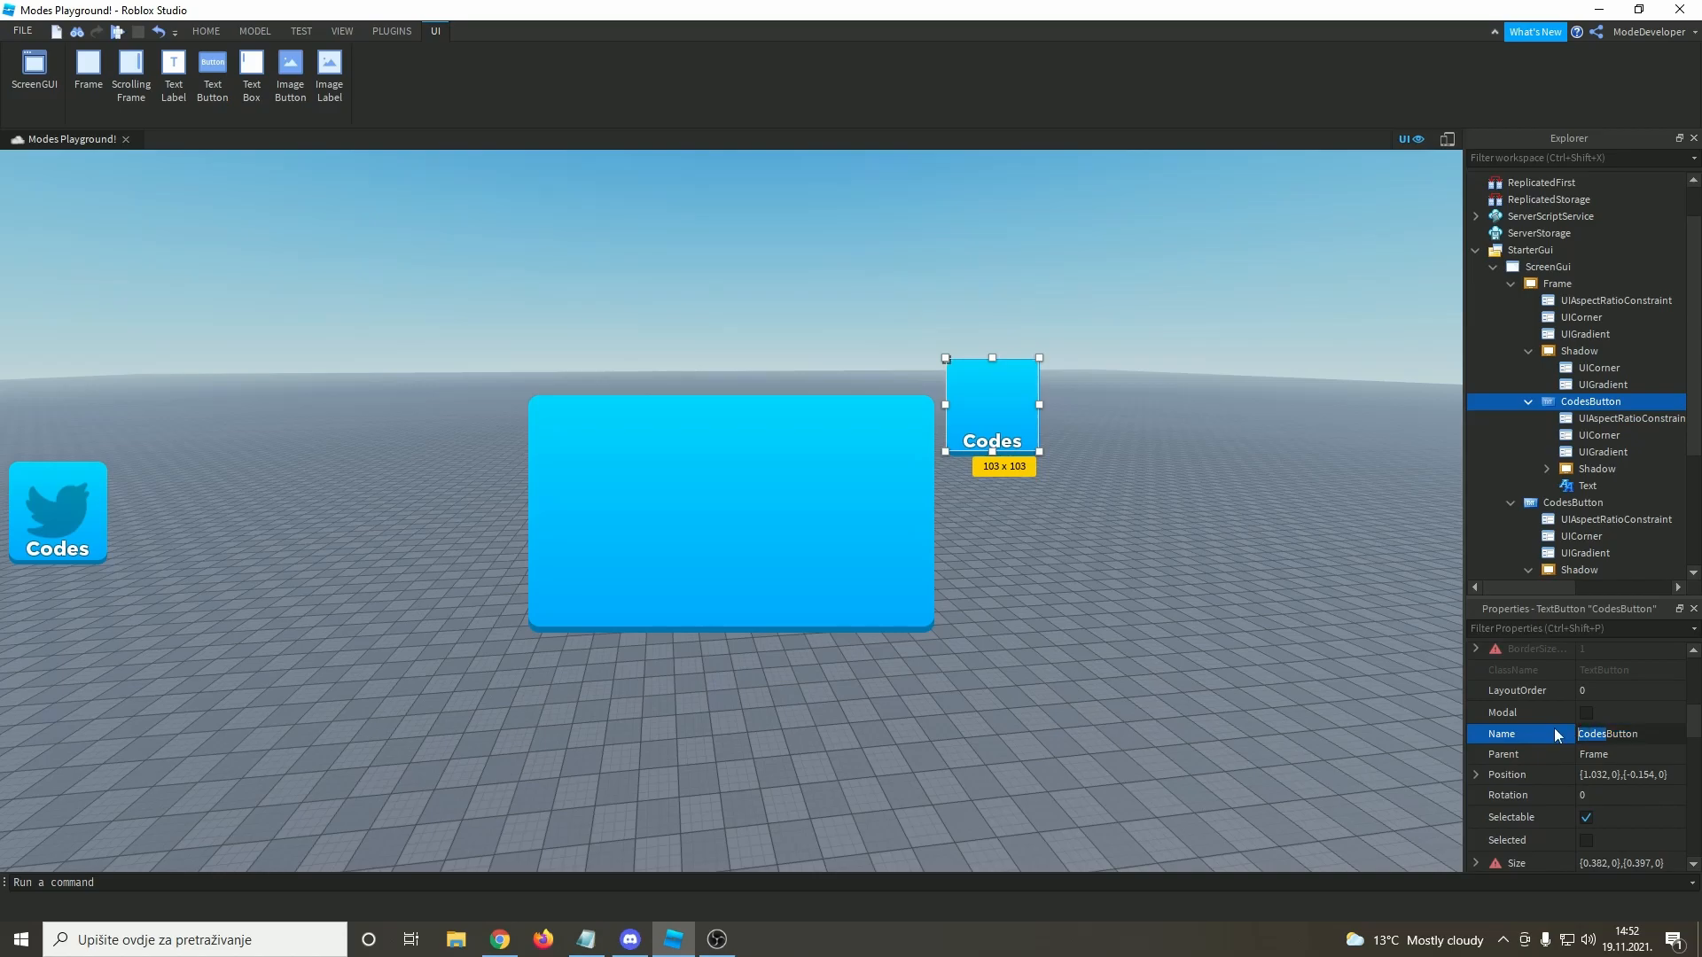
text(Exit)
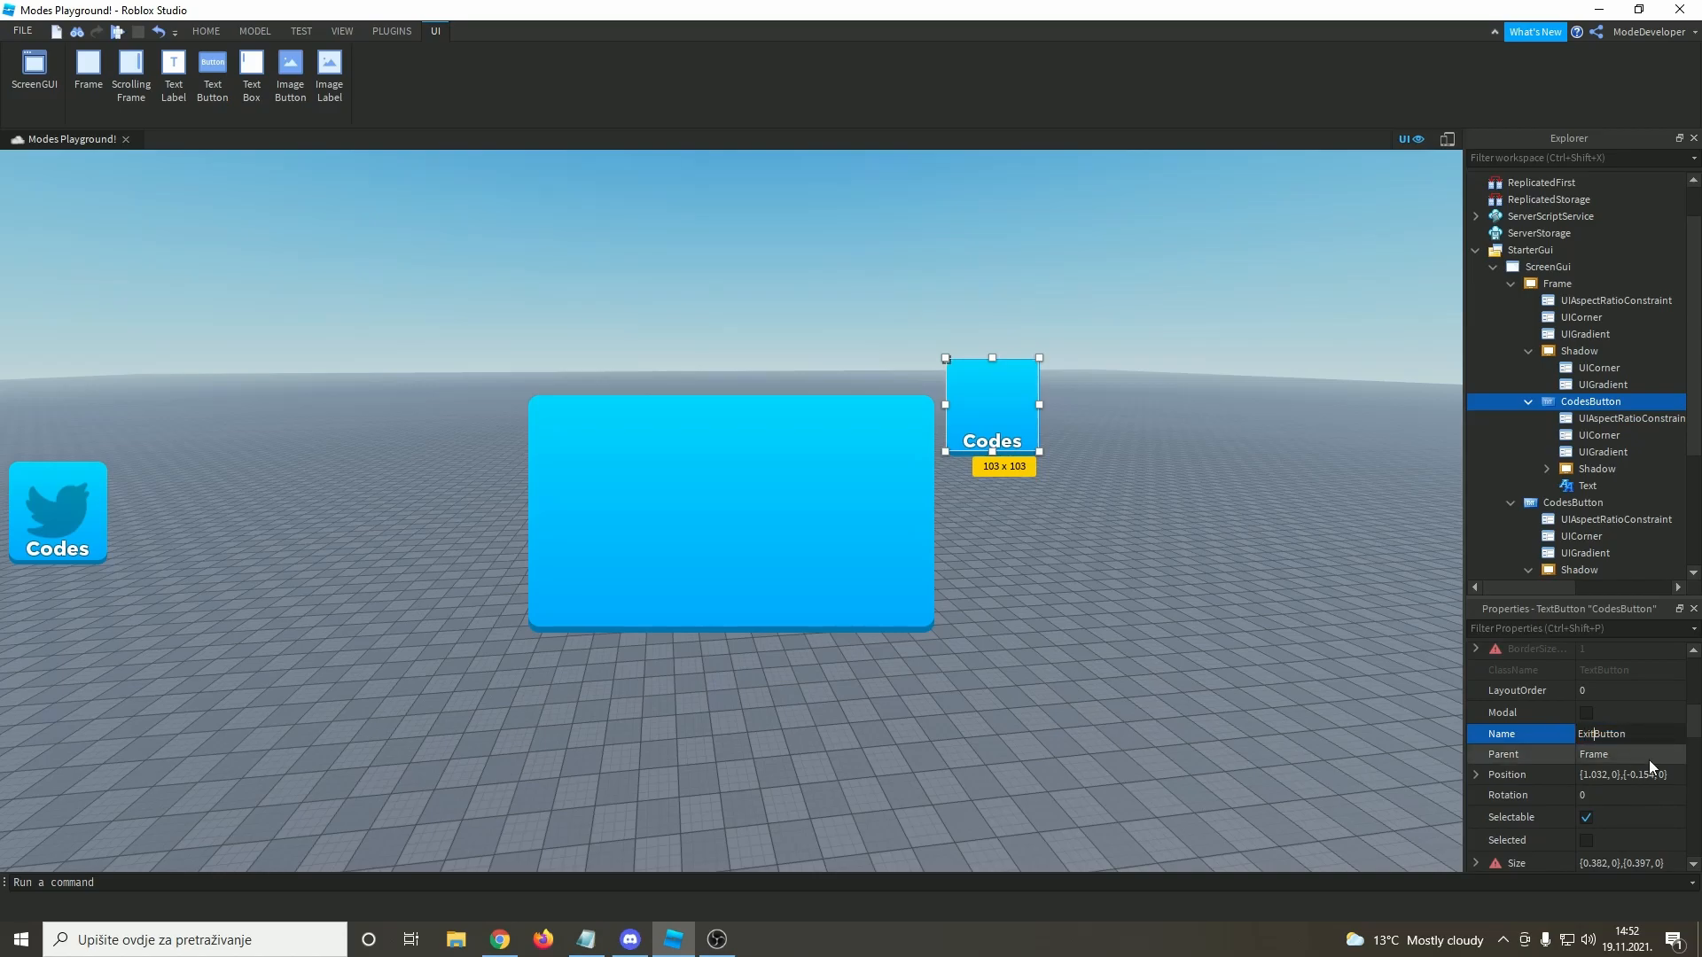
key(Return)
- Set the ExitButton Text label's Y position scale to 0.5 and its Y size scale to 0.9
click(1578, 485)
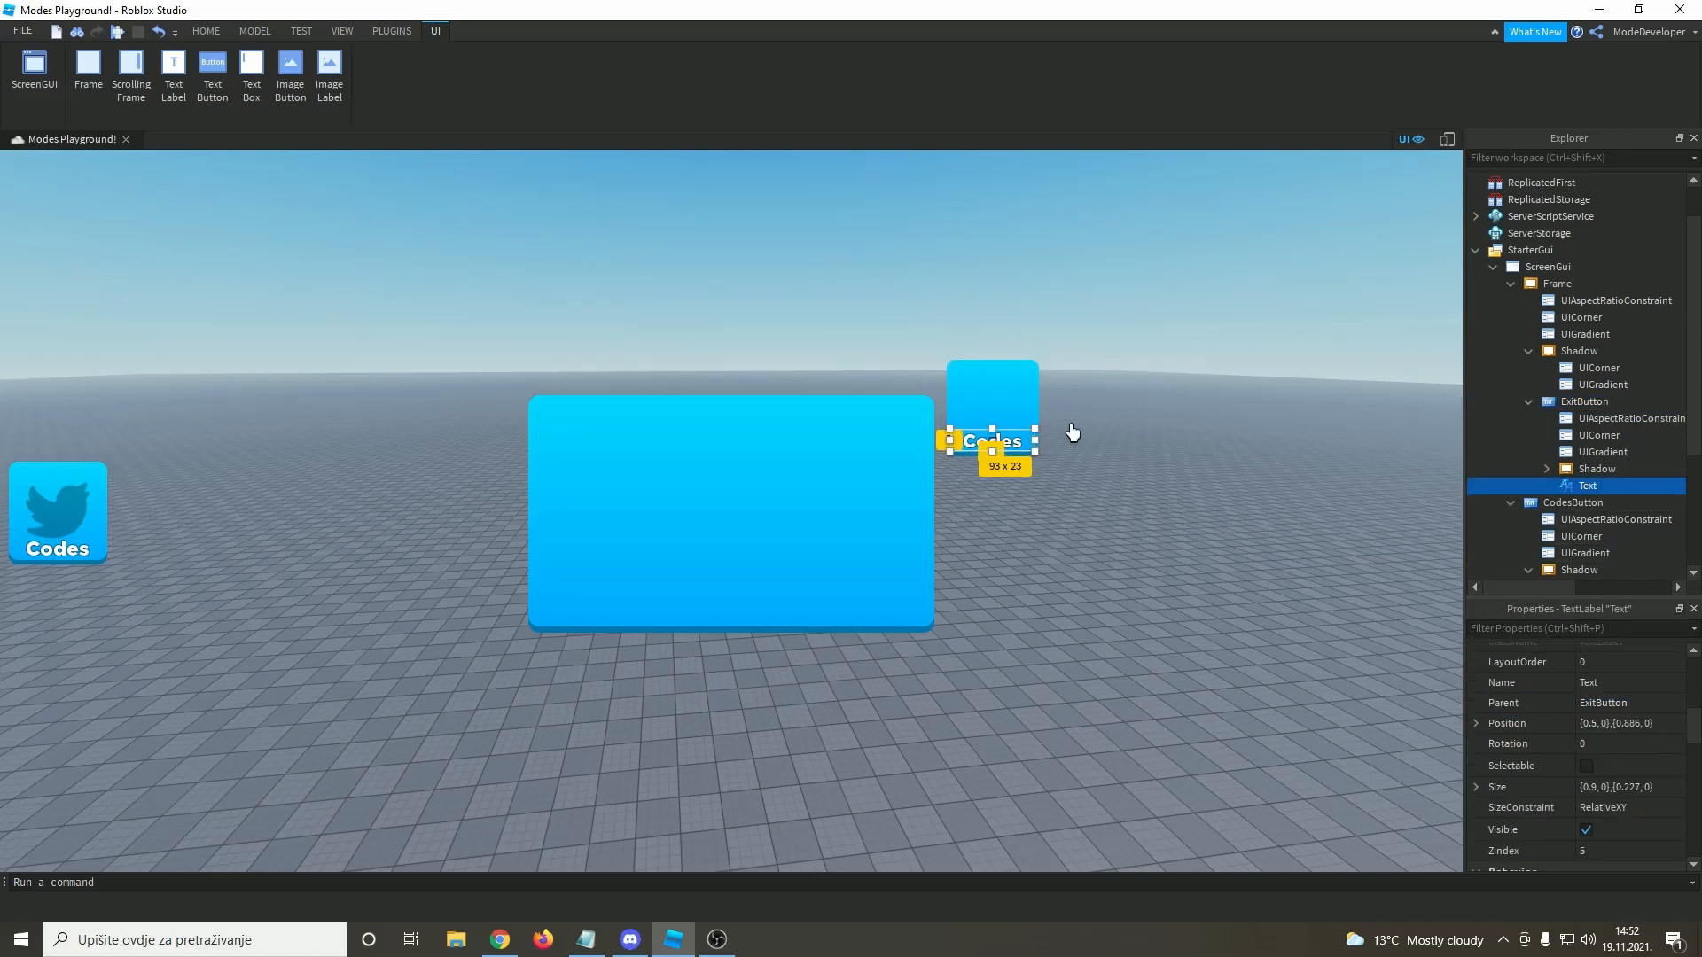
double_click(1630, 723)
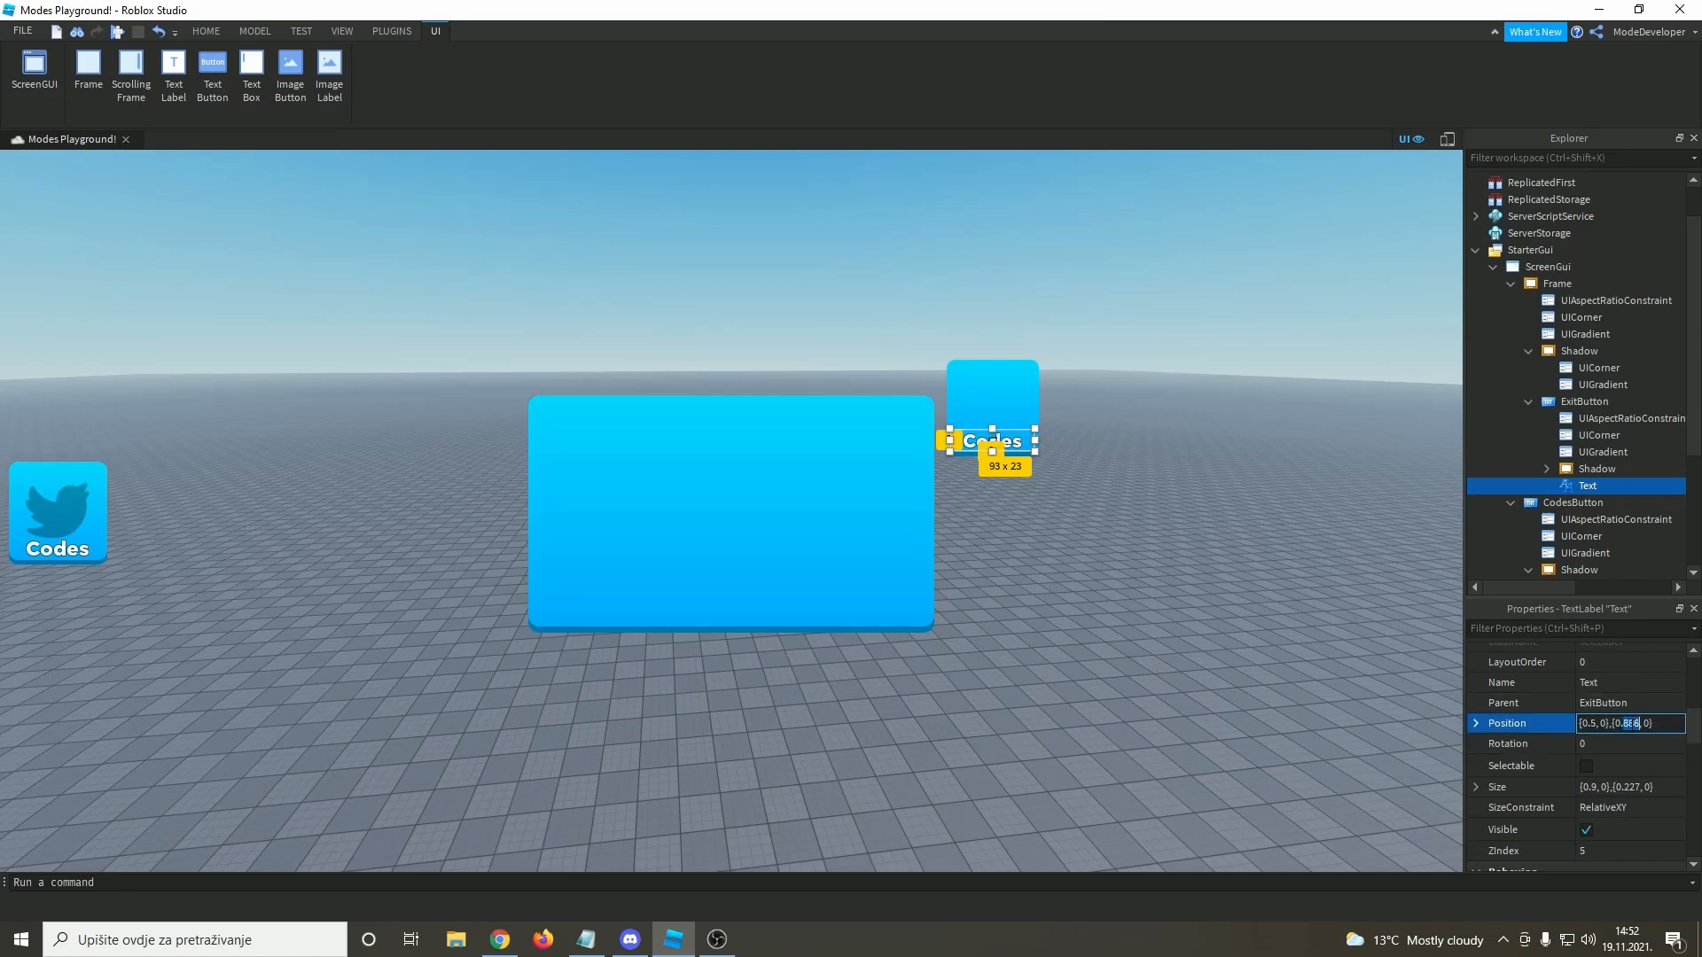
text(5)
double_click(1631, 787)
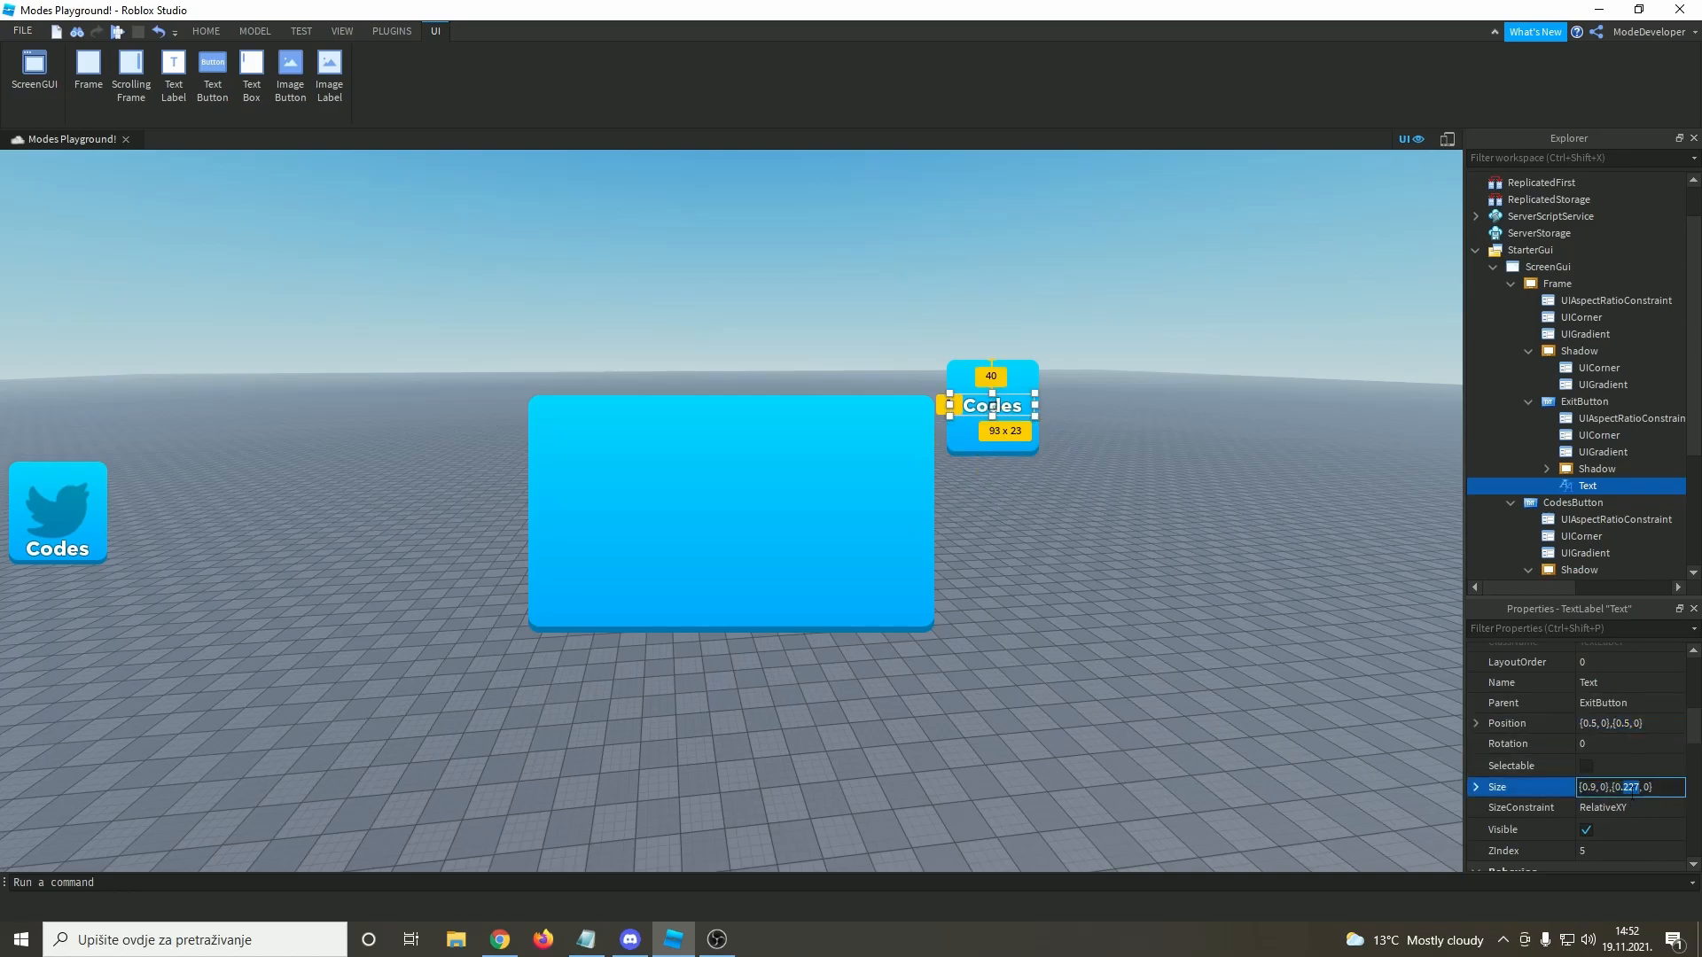
text(9)
key(Return)
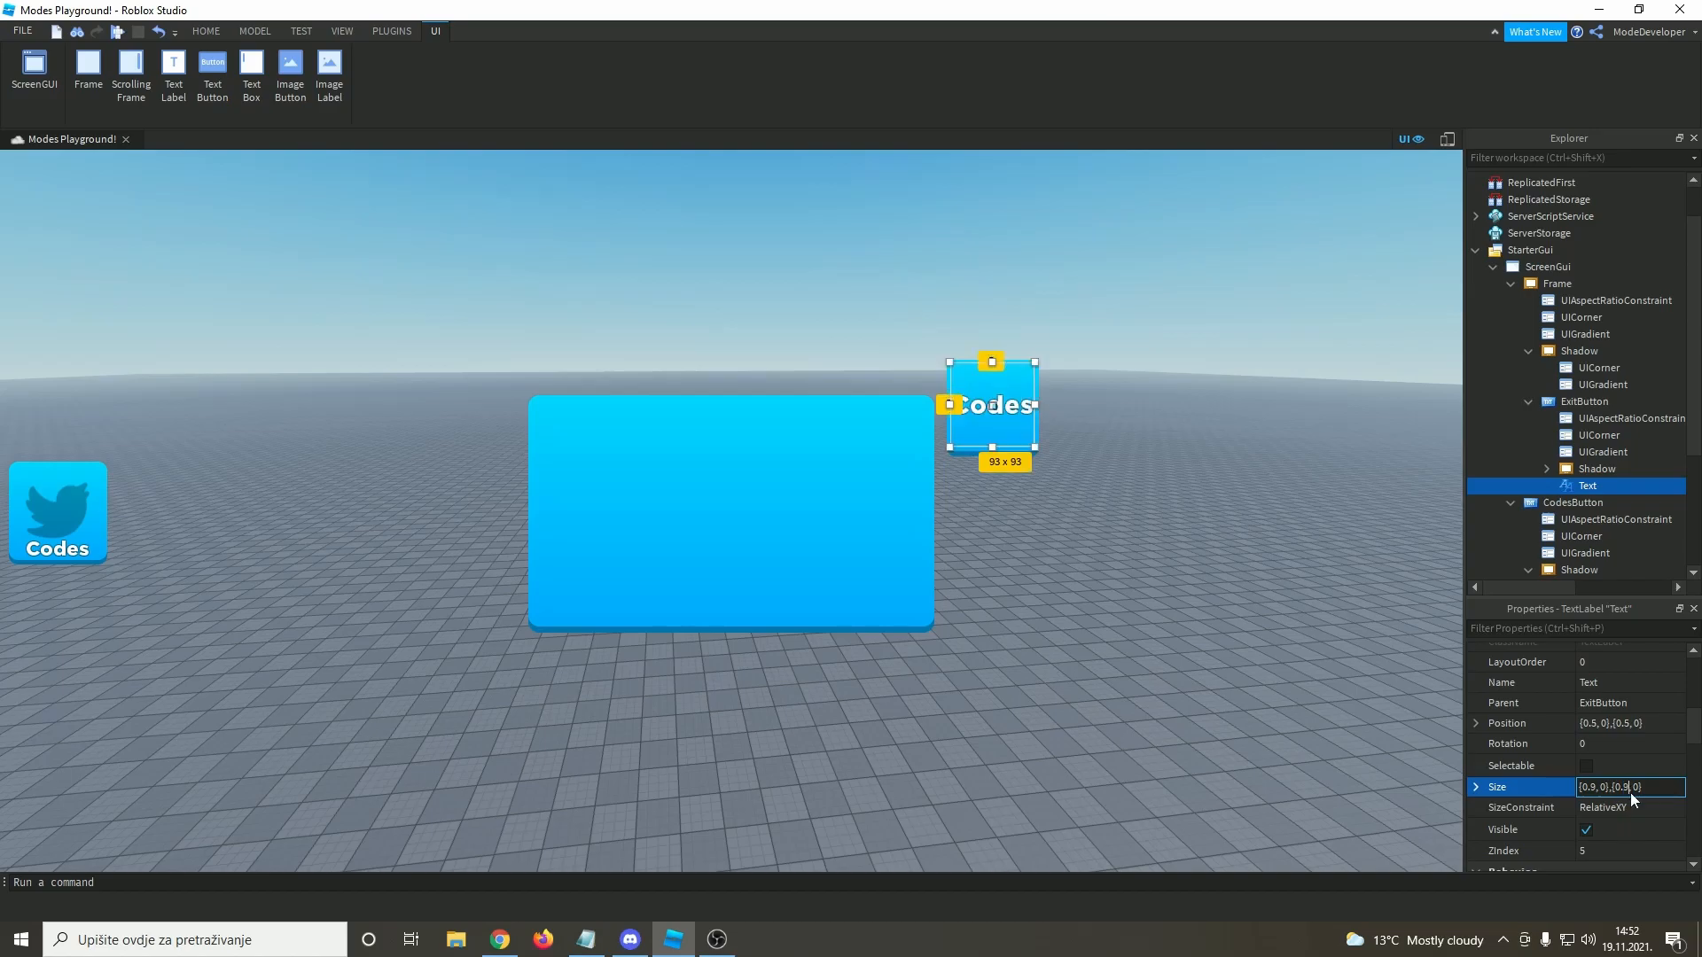
- Change the ExitButton label's displayed text to X
scroll(1641, 801, down, 5)
double_click(1625, 786)
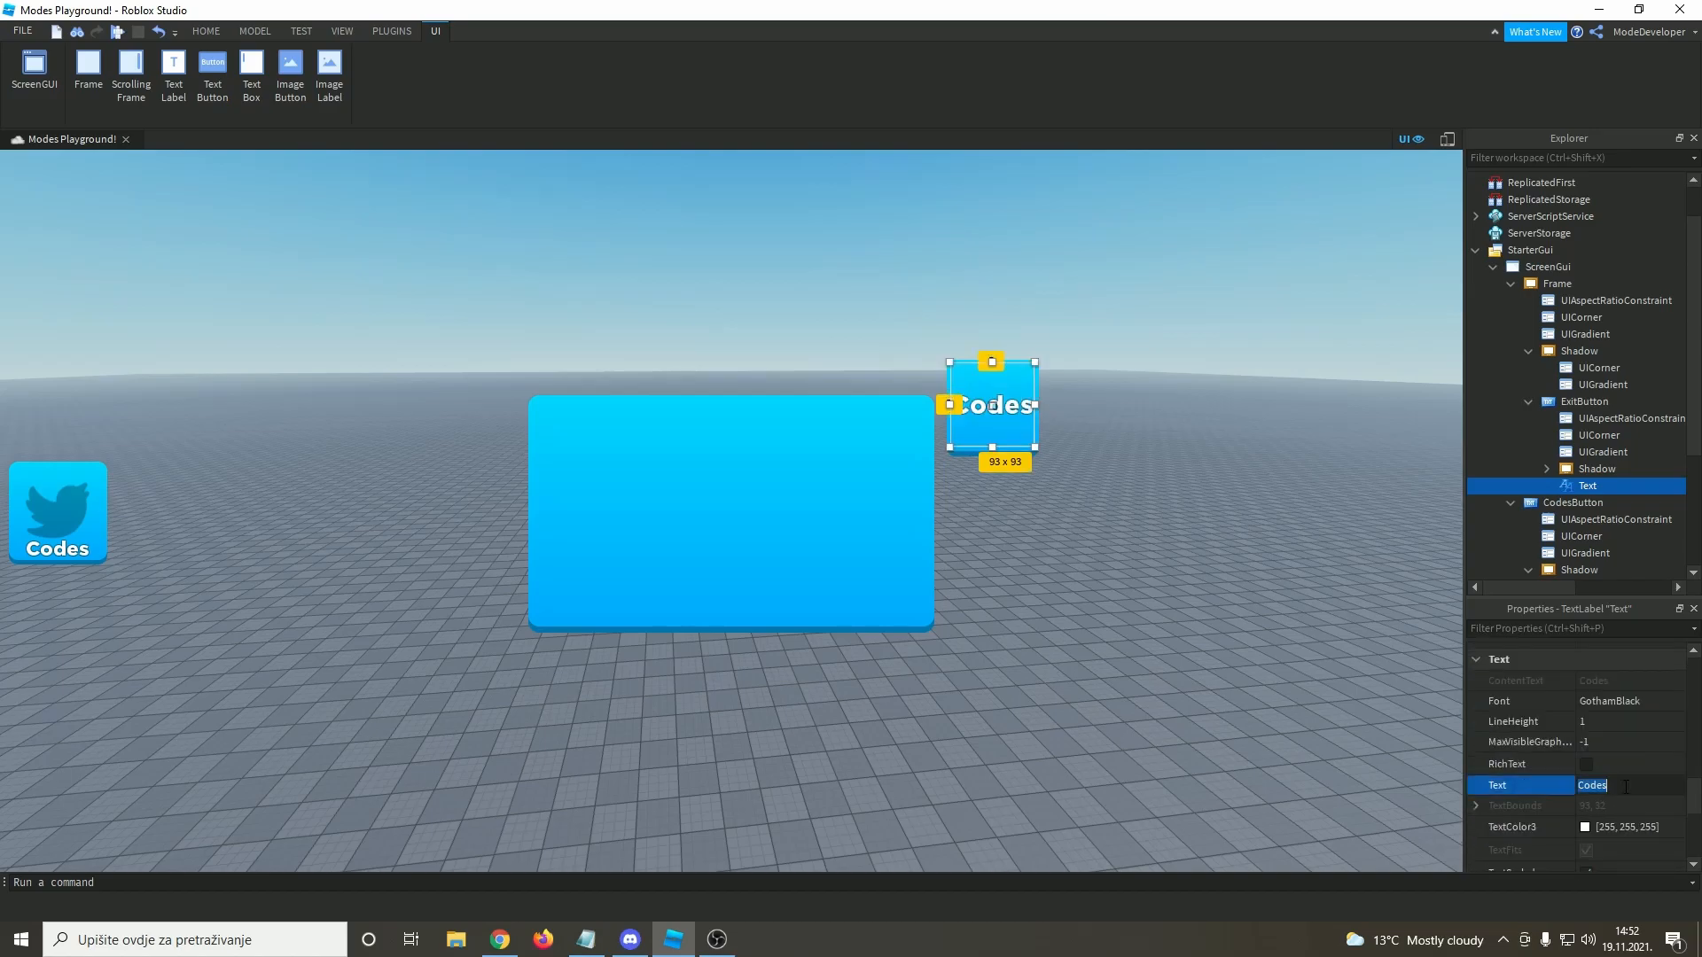
text(X)
key(Return)
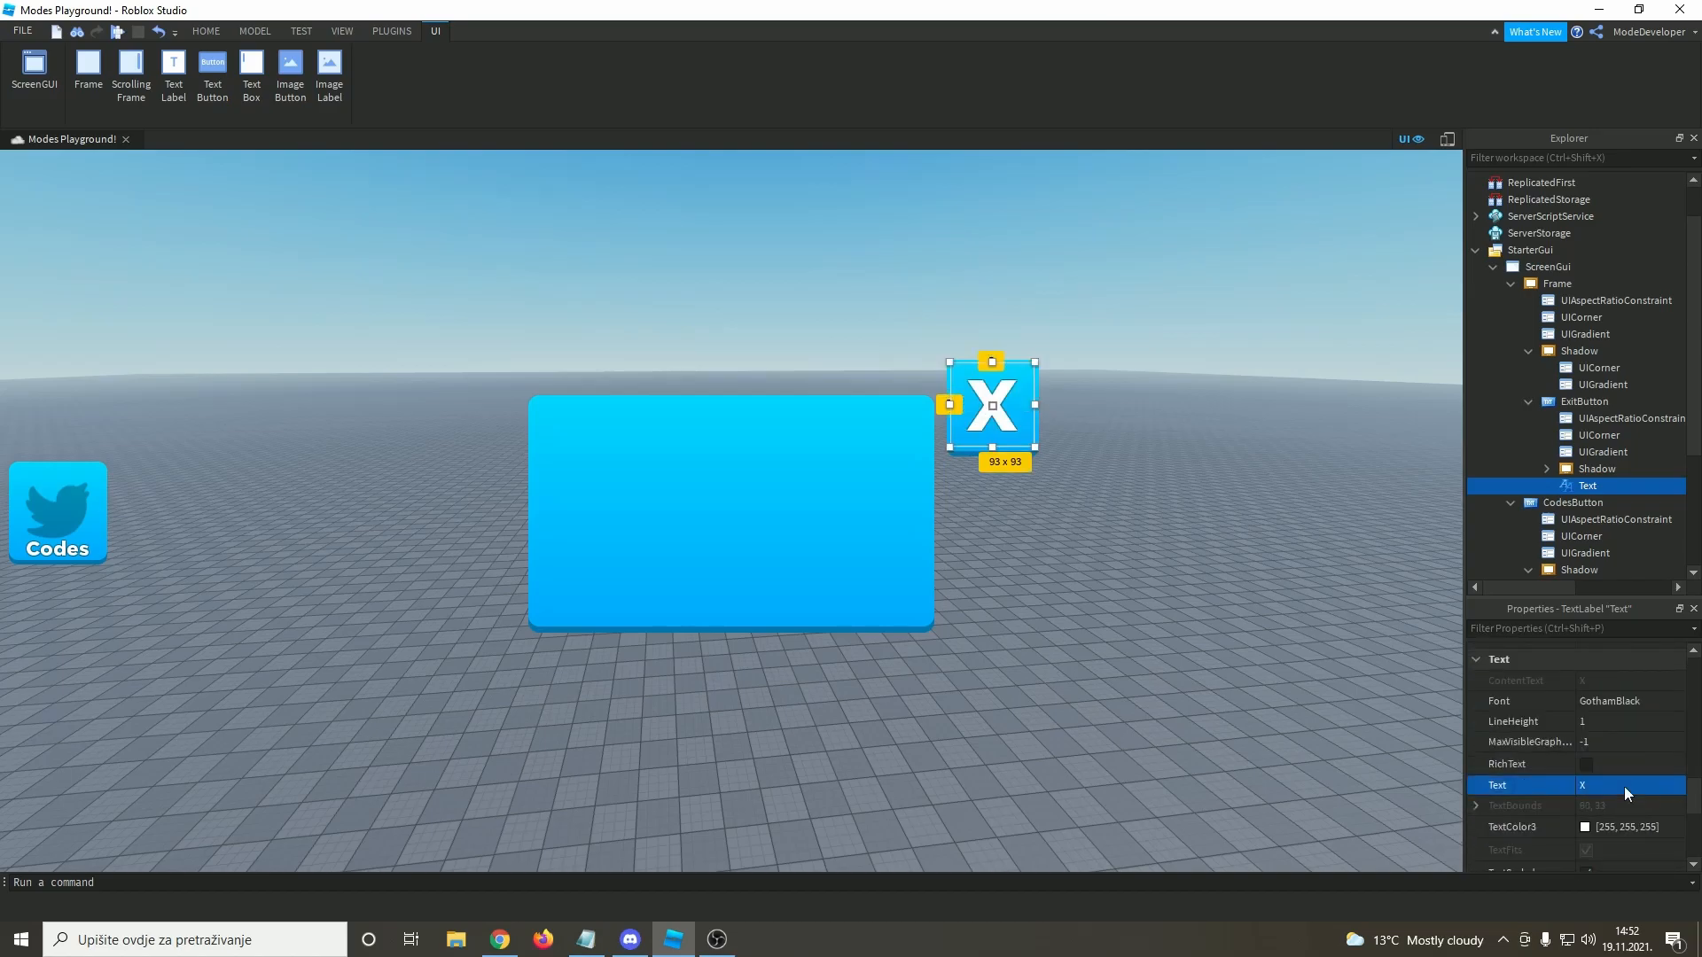
- Delete the UIGradient from the ExitButton's Shadow
click(1585, 452)
click(1547, 469)
click(1595, 501)
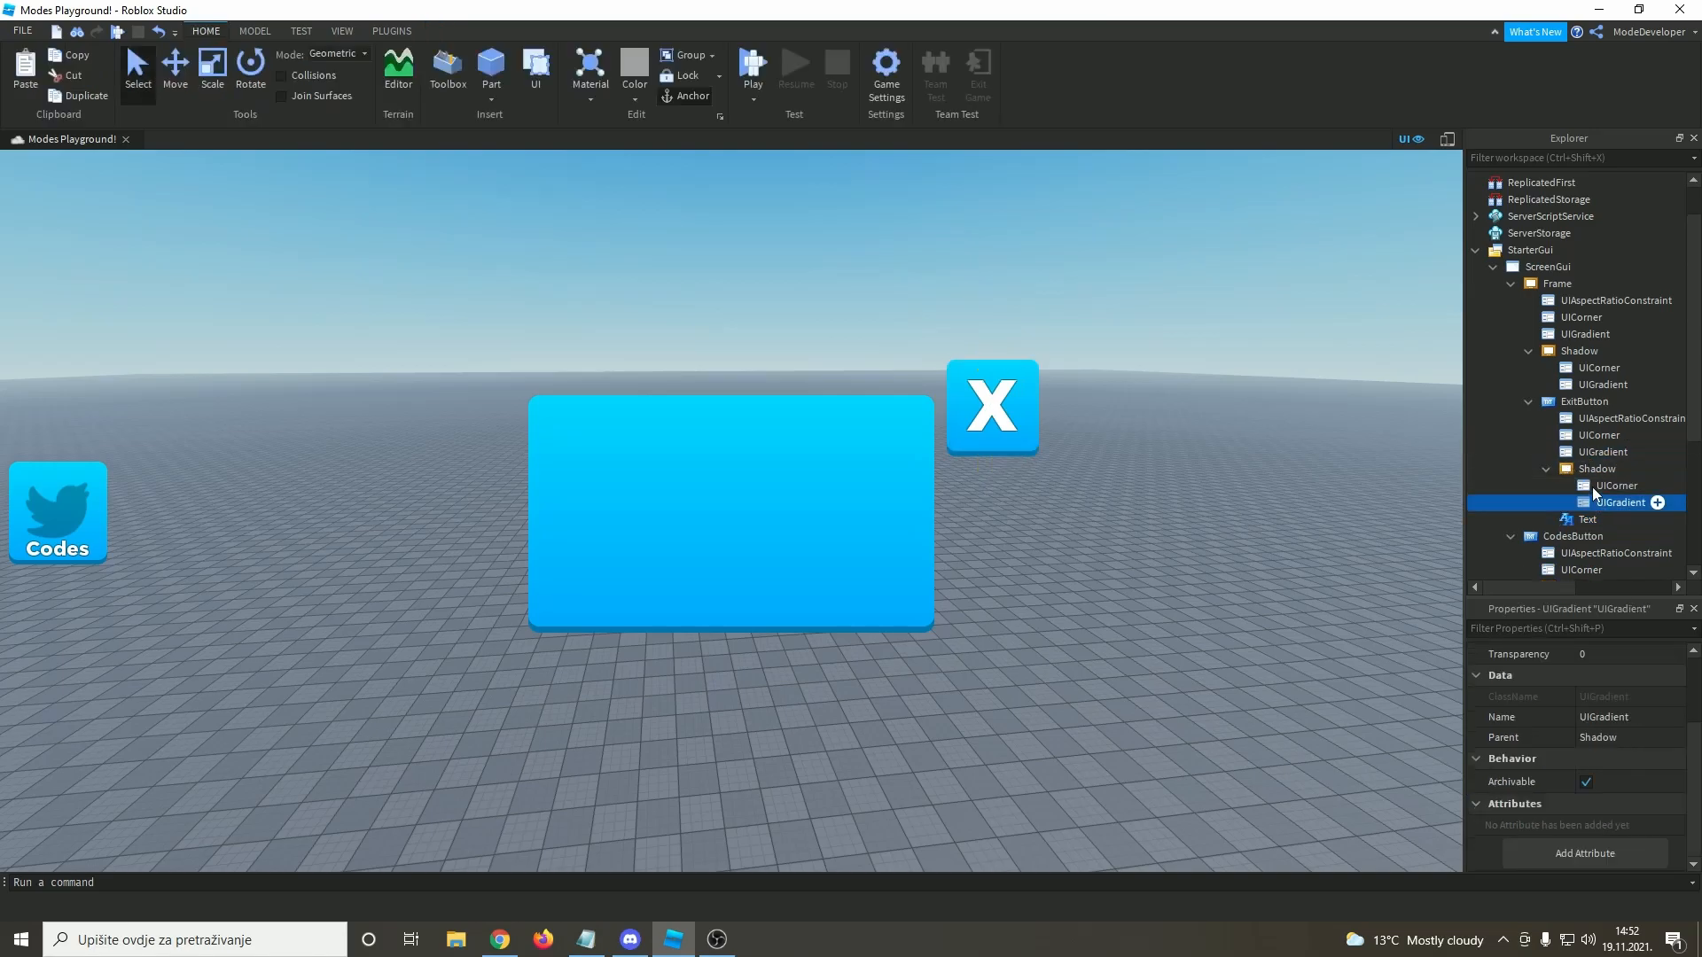
key(ctrl+z)
- Set the start colour of the ExitButton's UIGradient to red #ff0000
click(1675, 678)
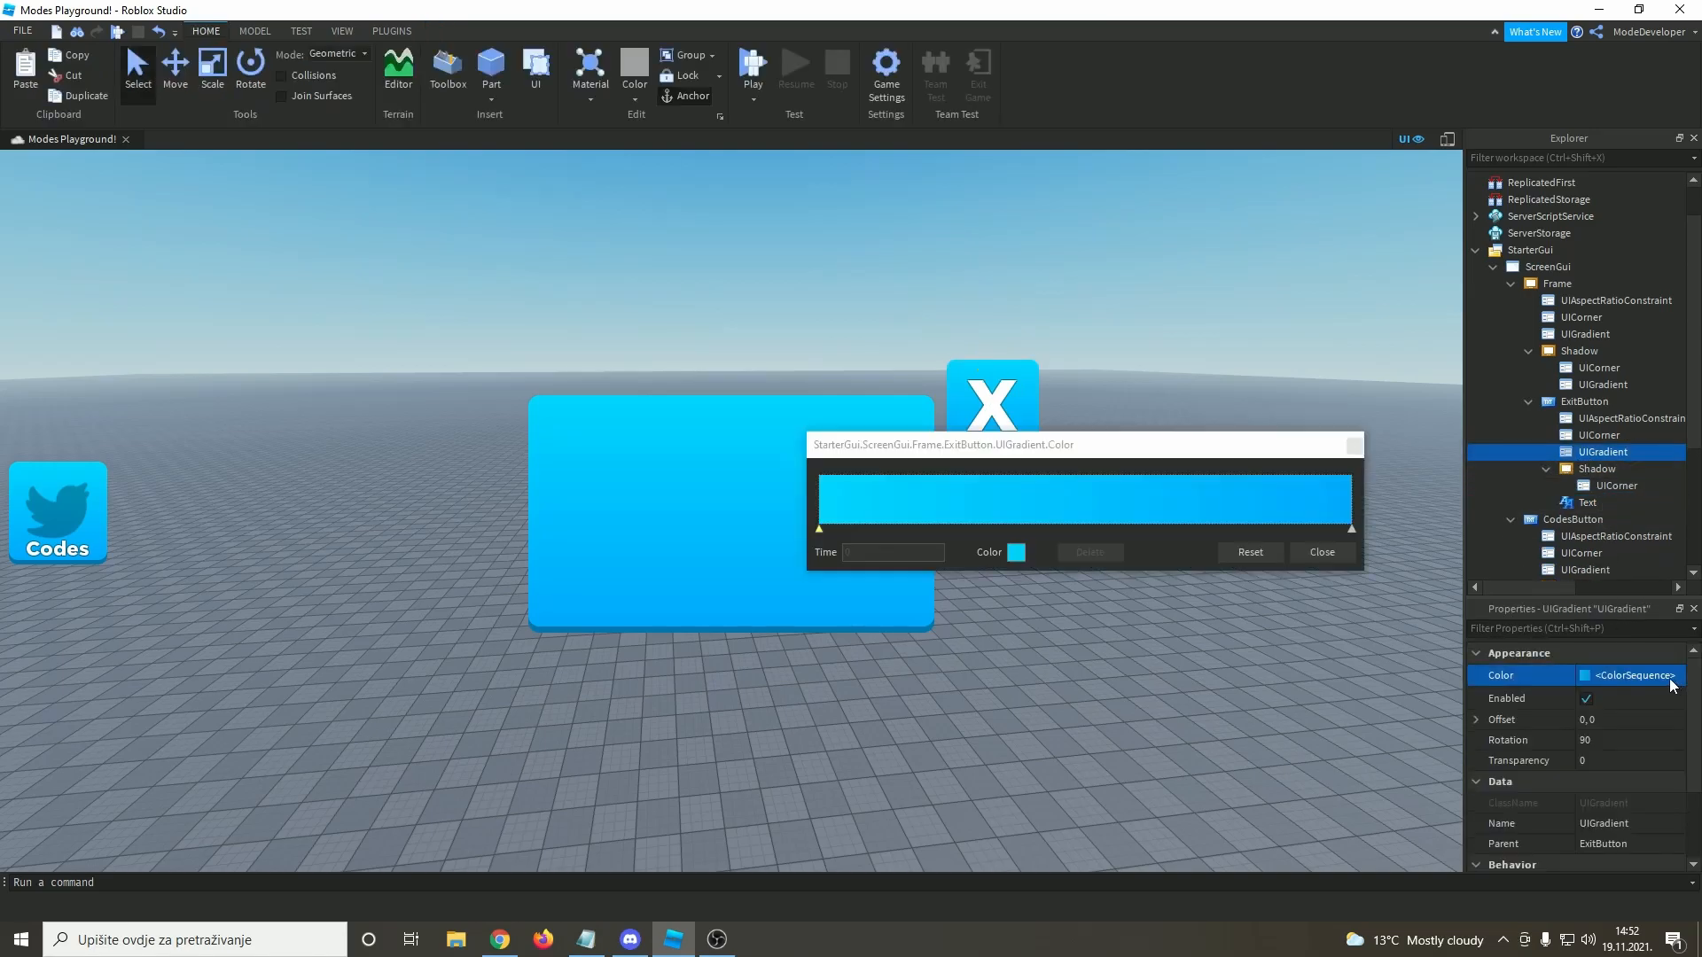
click(1017, 555)
drag(895, 278, 559, 445)
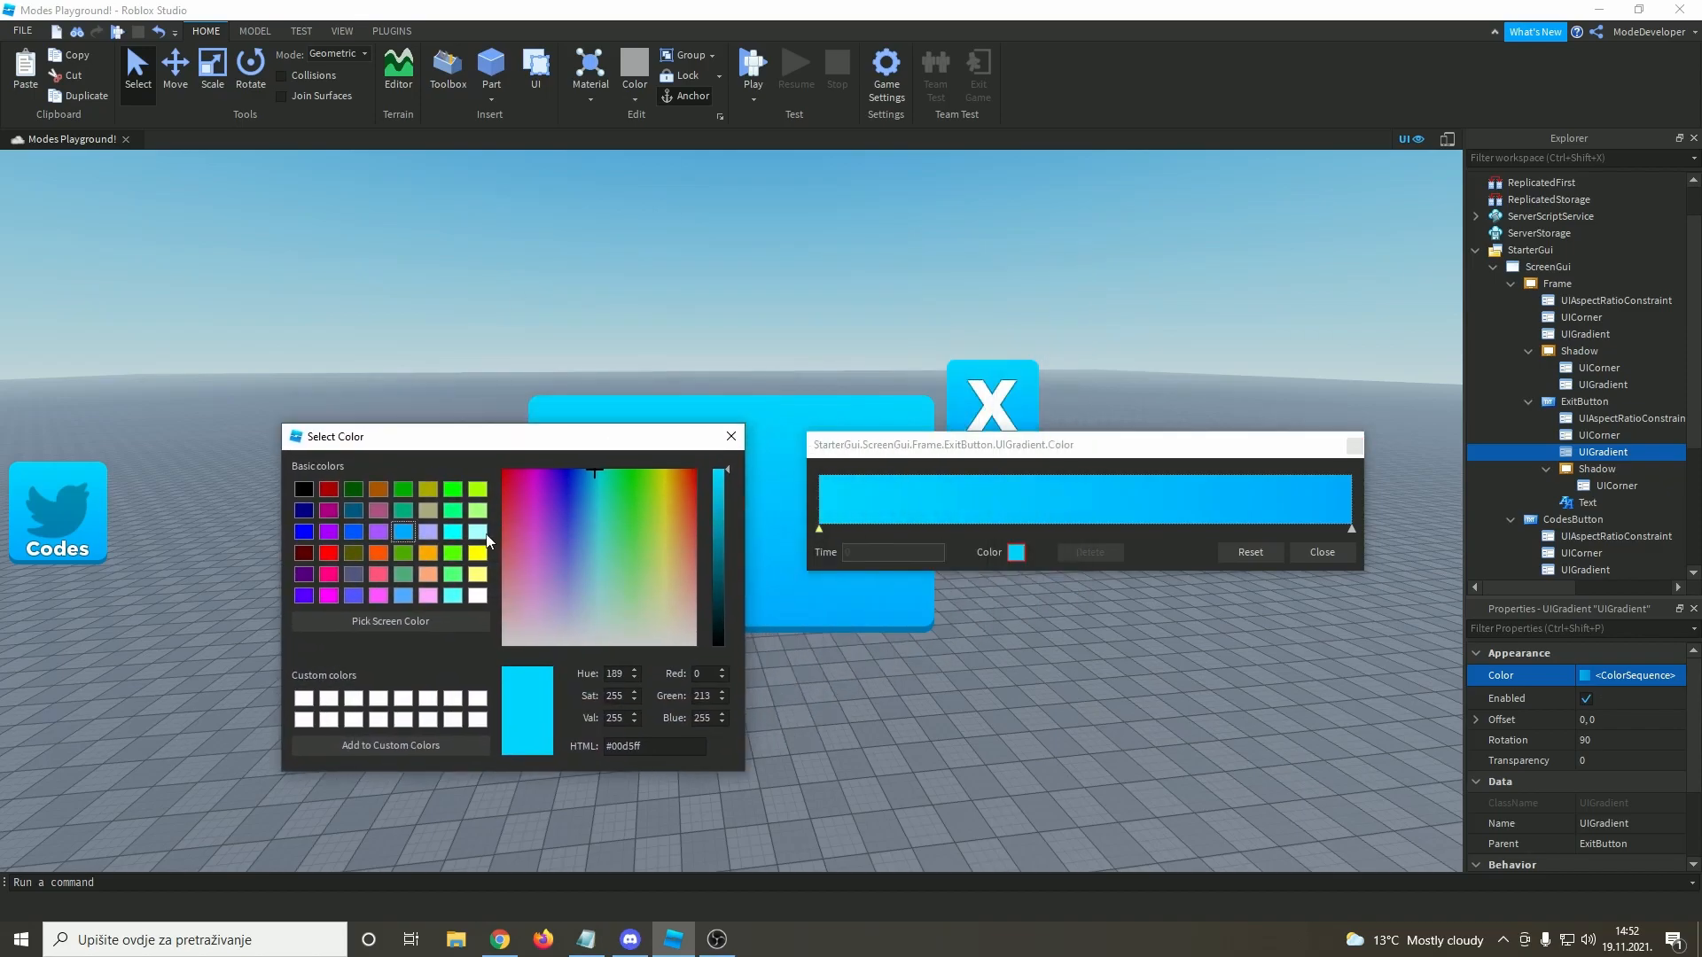
click(330, 554)
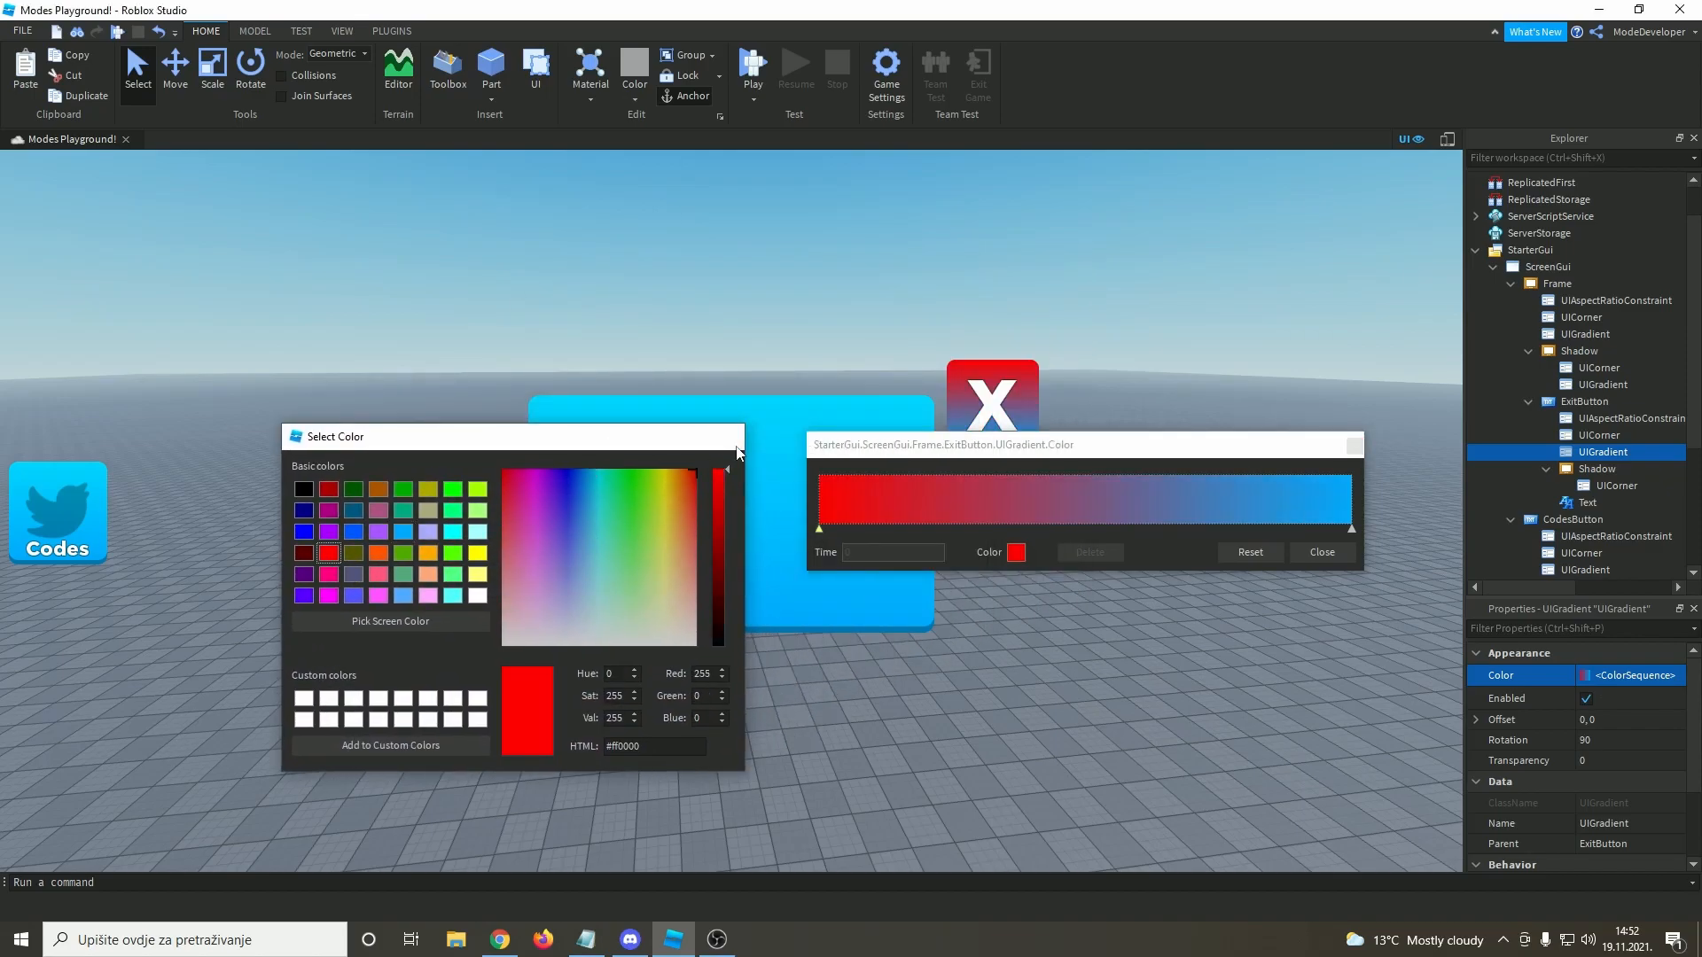
click(731, 436)
- Set the end colour of the ExitButton's UIGradient to dark red #9e0000 and close the gradient editor
click(1352, 531)
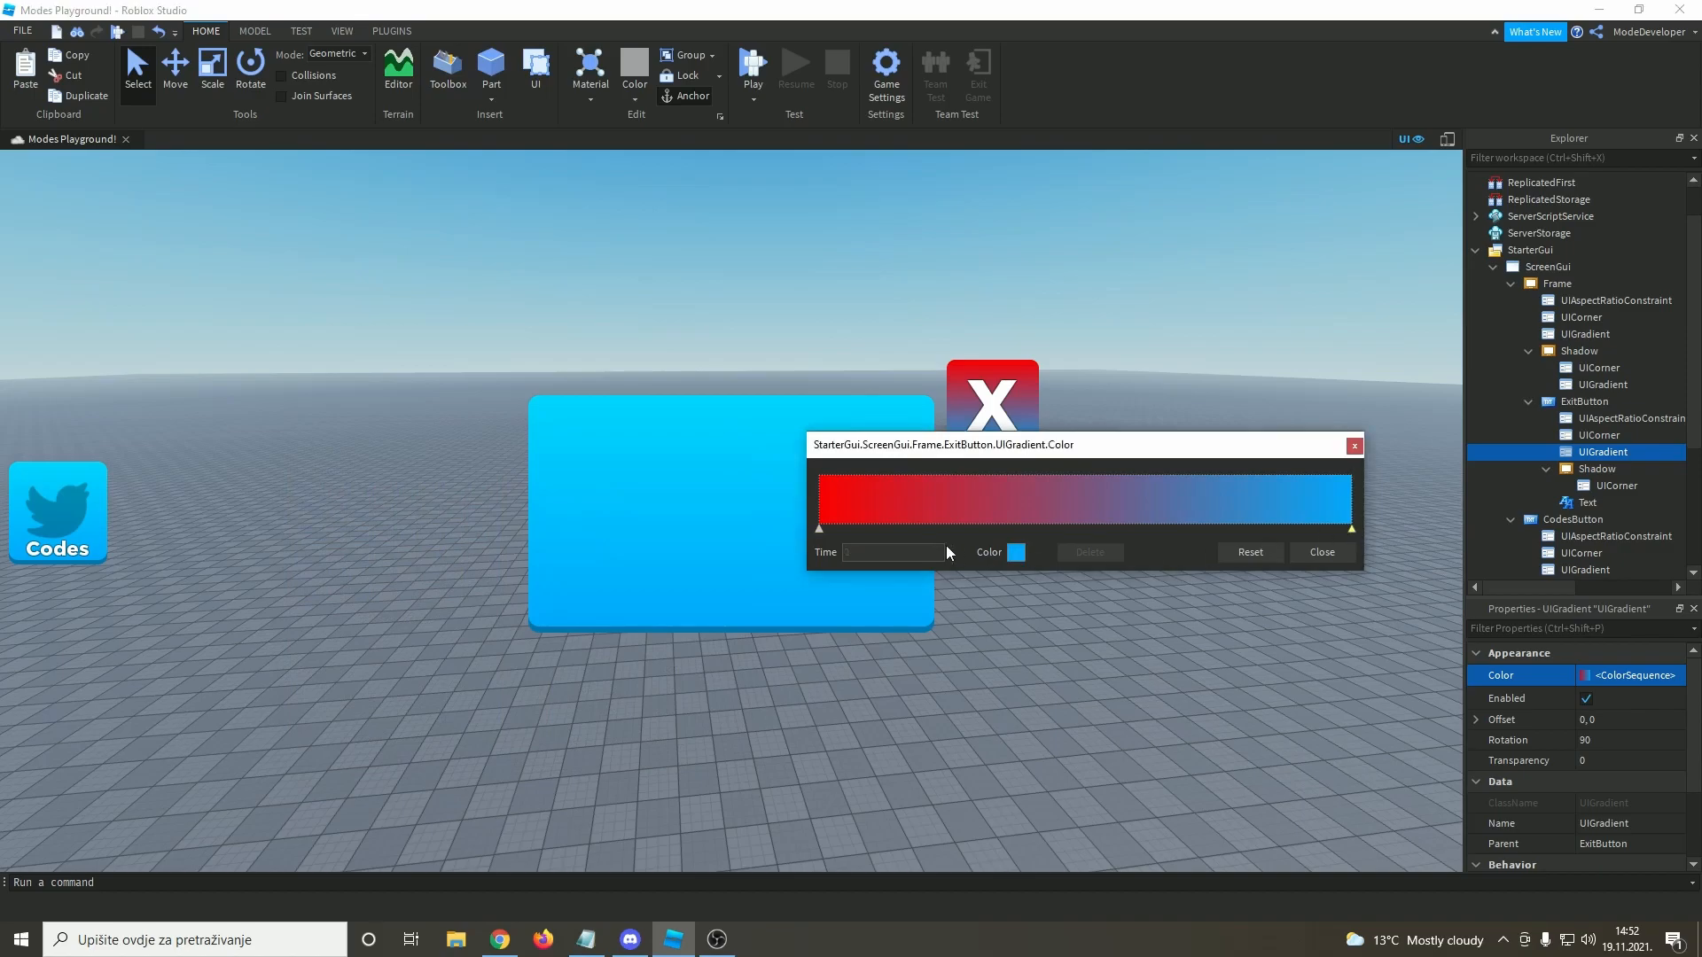
click(1016, 553)
click(641, 385)
click(664, 385)
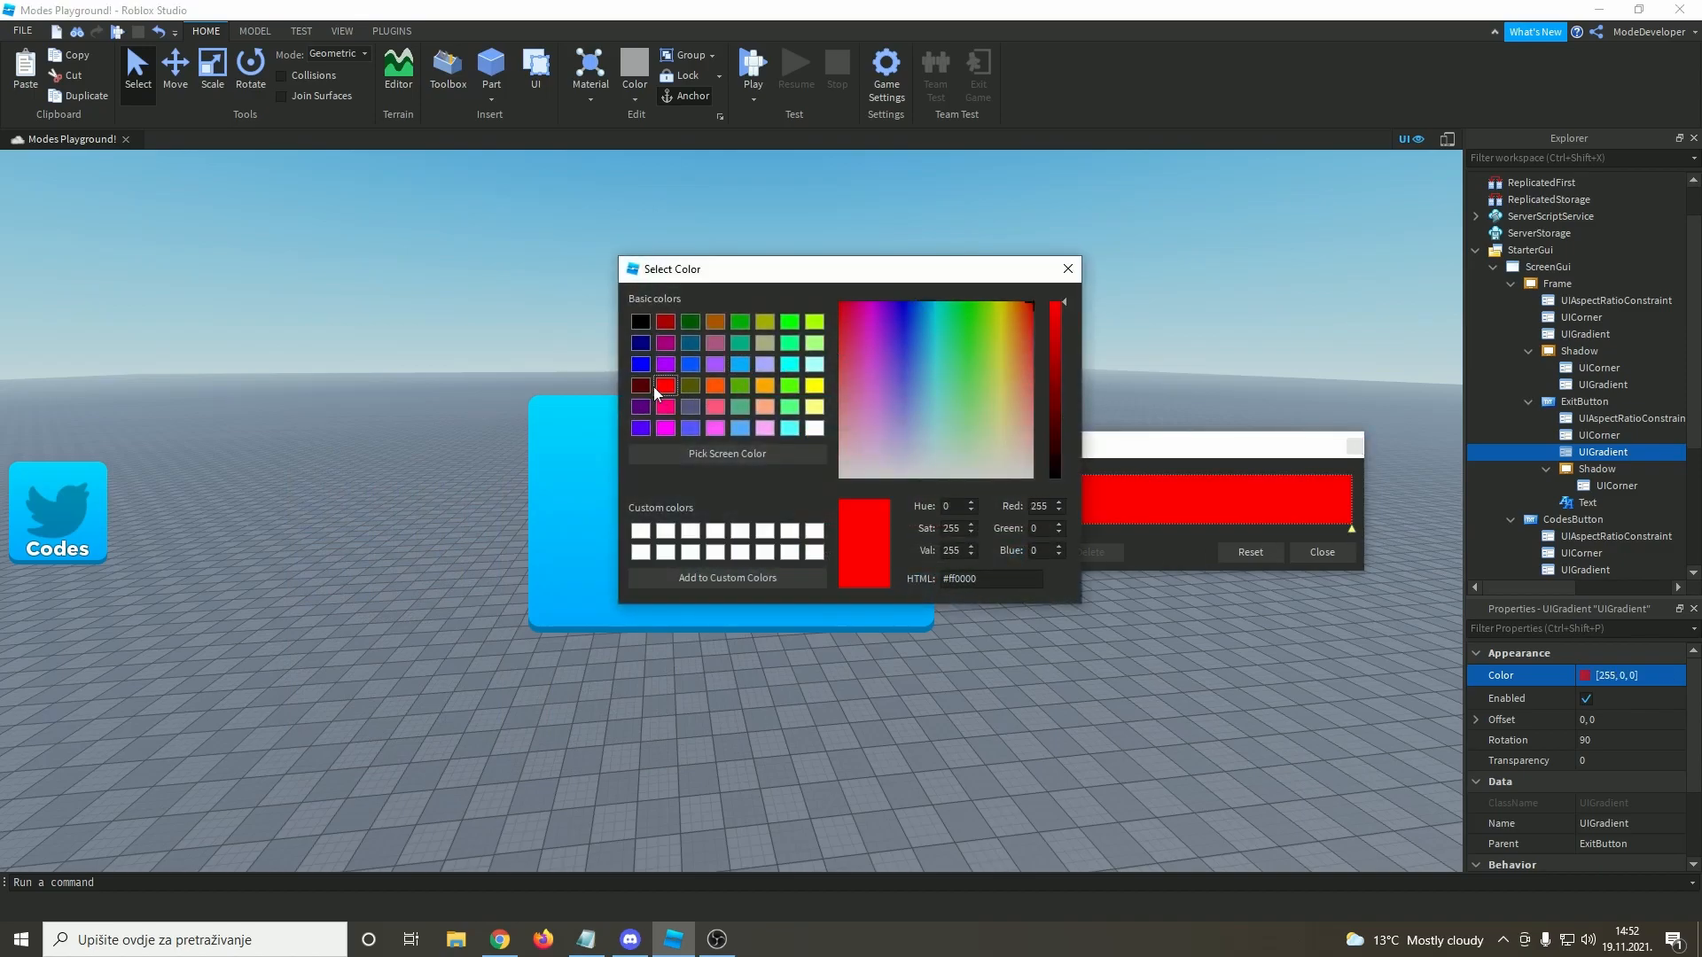
drag(1064, 306, 1058, 368)
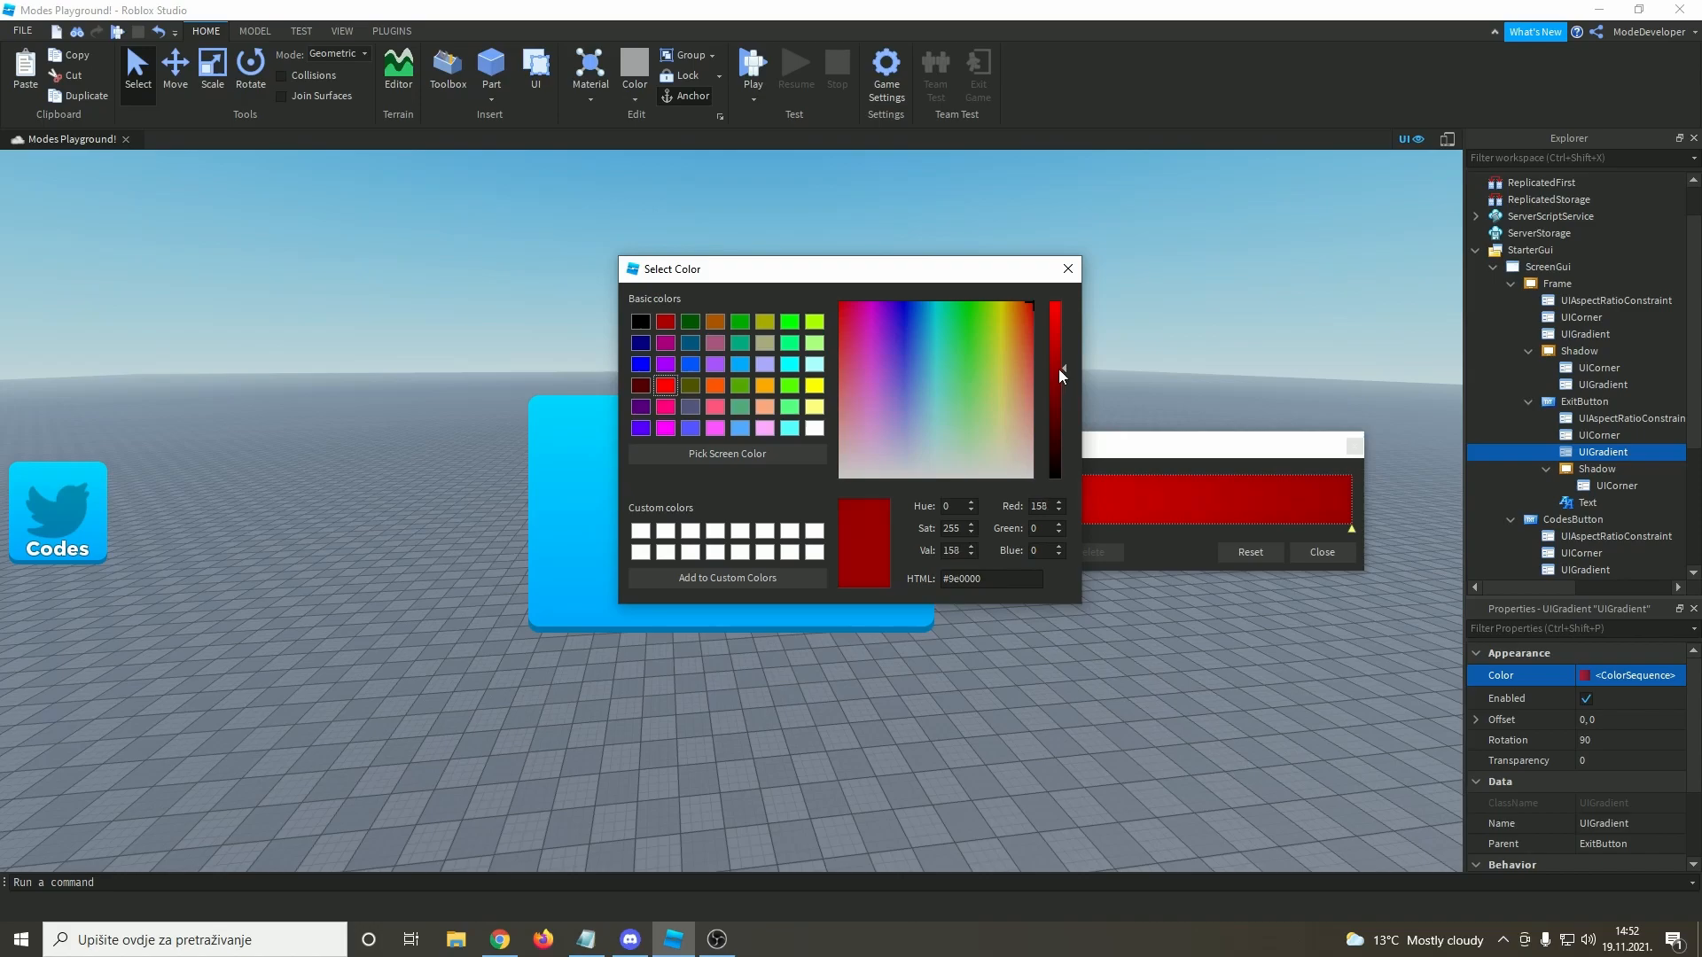
click(1068, 267)
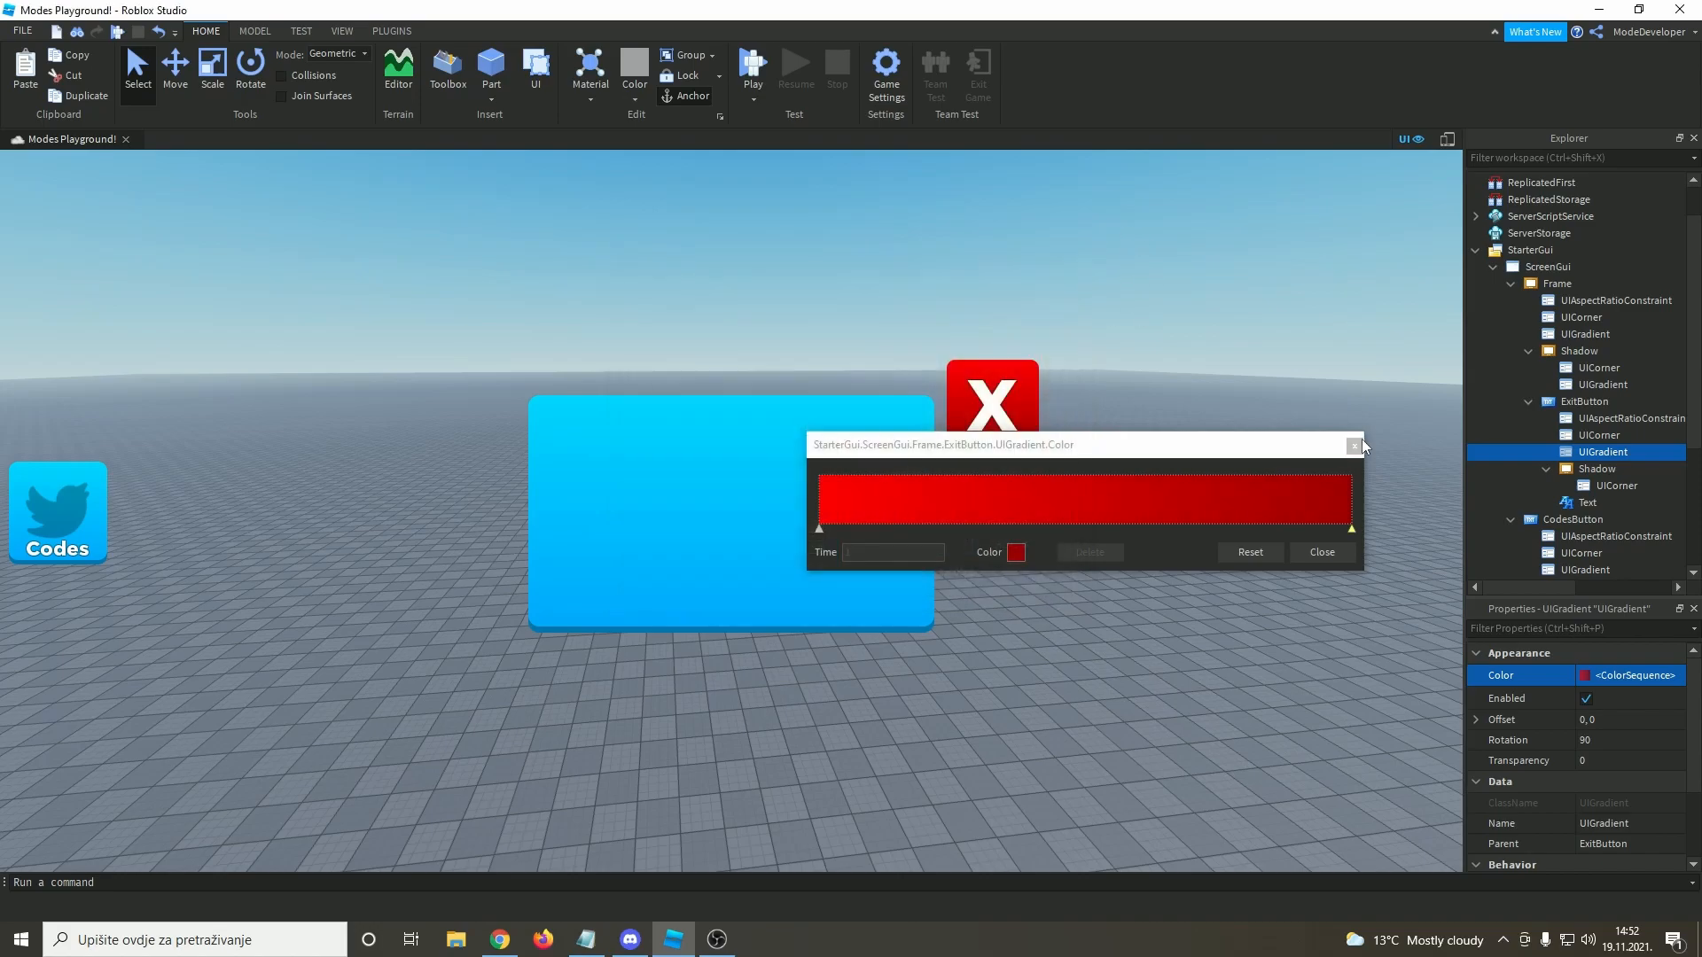
click(1354, 446)
- Copy the ExitButton's red UIGradient and paste it into the button's Shadow
right_click(1568, 454)
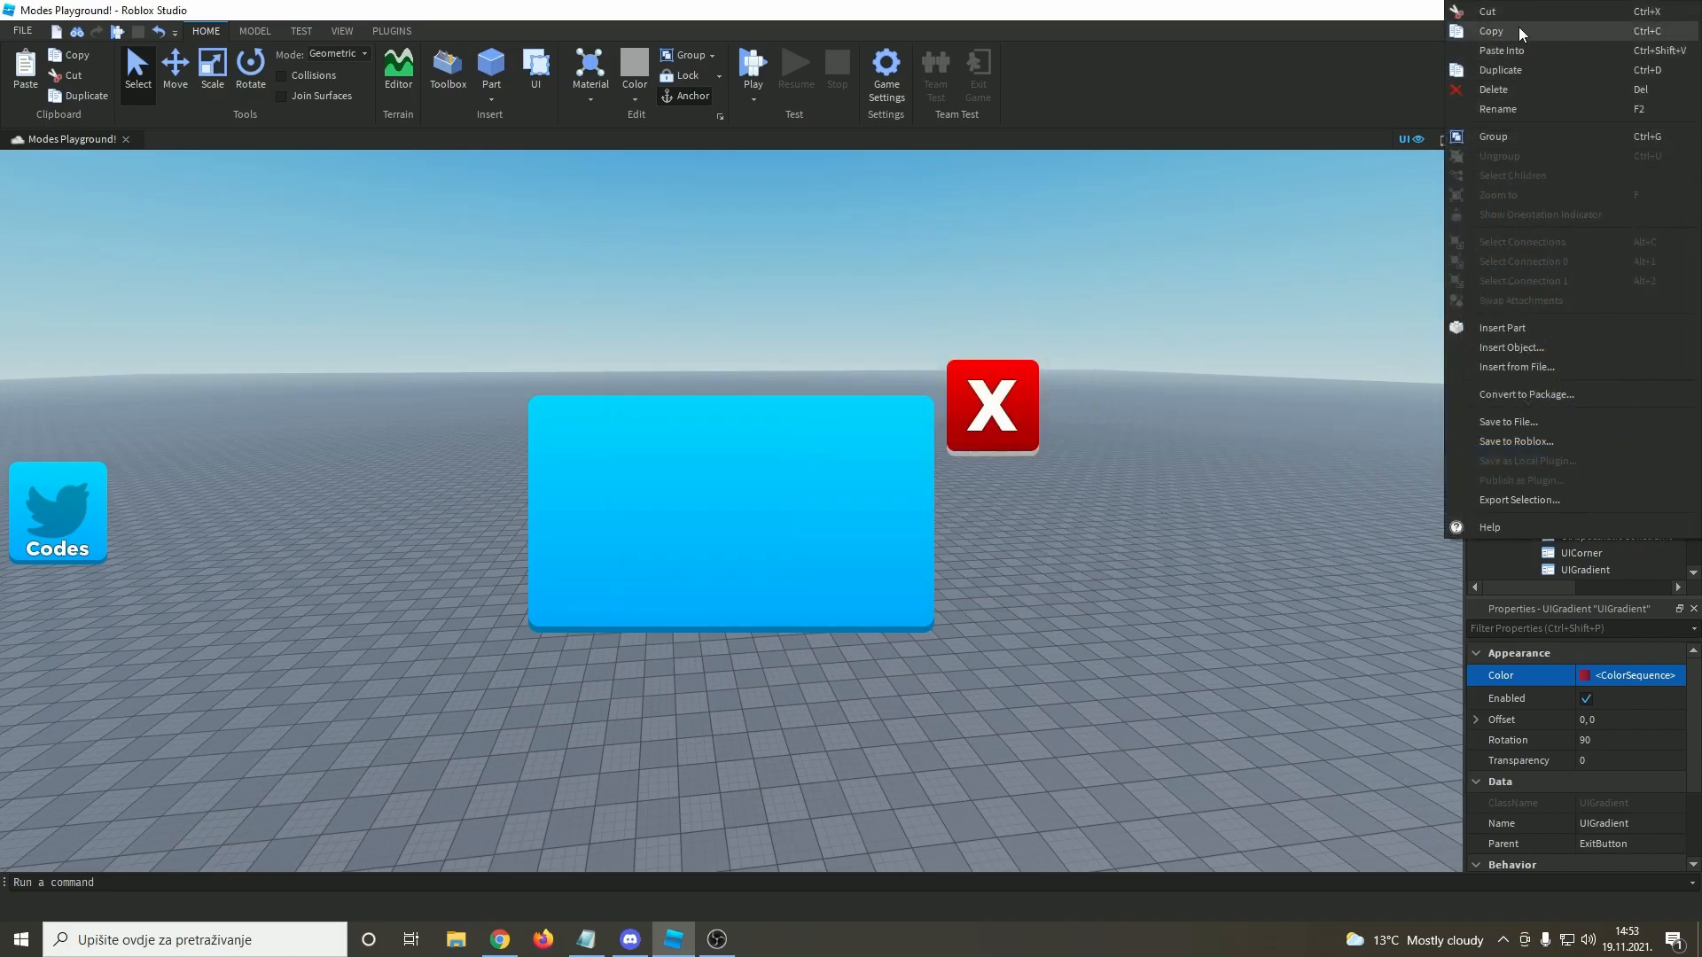
click(1584, 470)
right_click(1584, 470)
click(1549, 48)
- Shrink the ExitButton to about 56 x 56 and centre it on the blue Frame's upper-right corner
click(1595, 401)
drag(1038, 359, 997, 395)
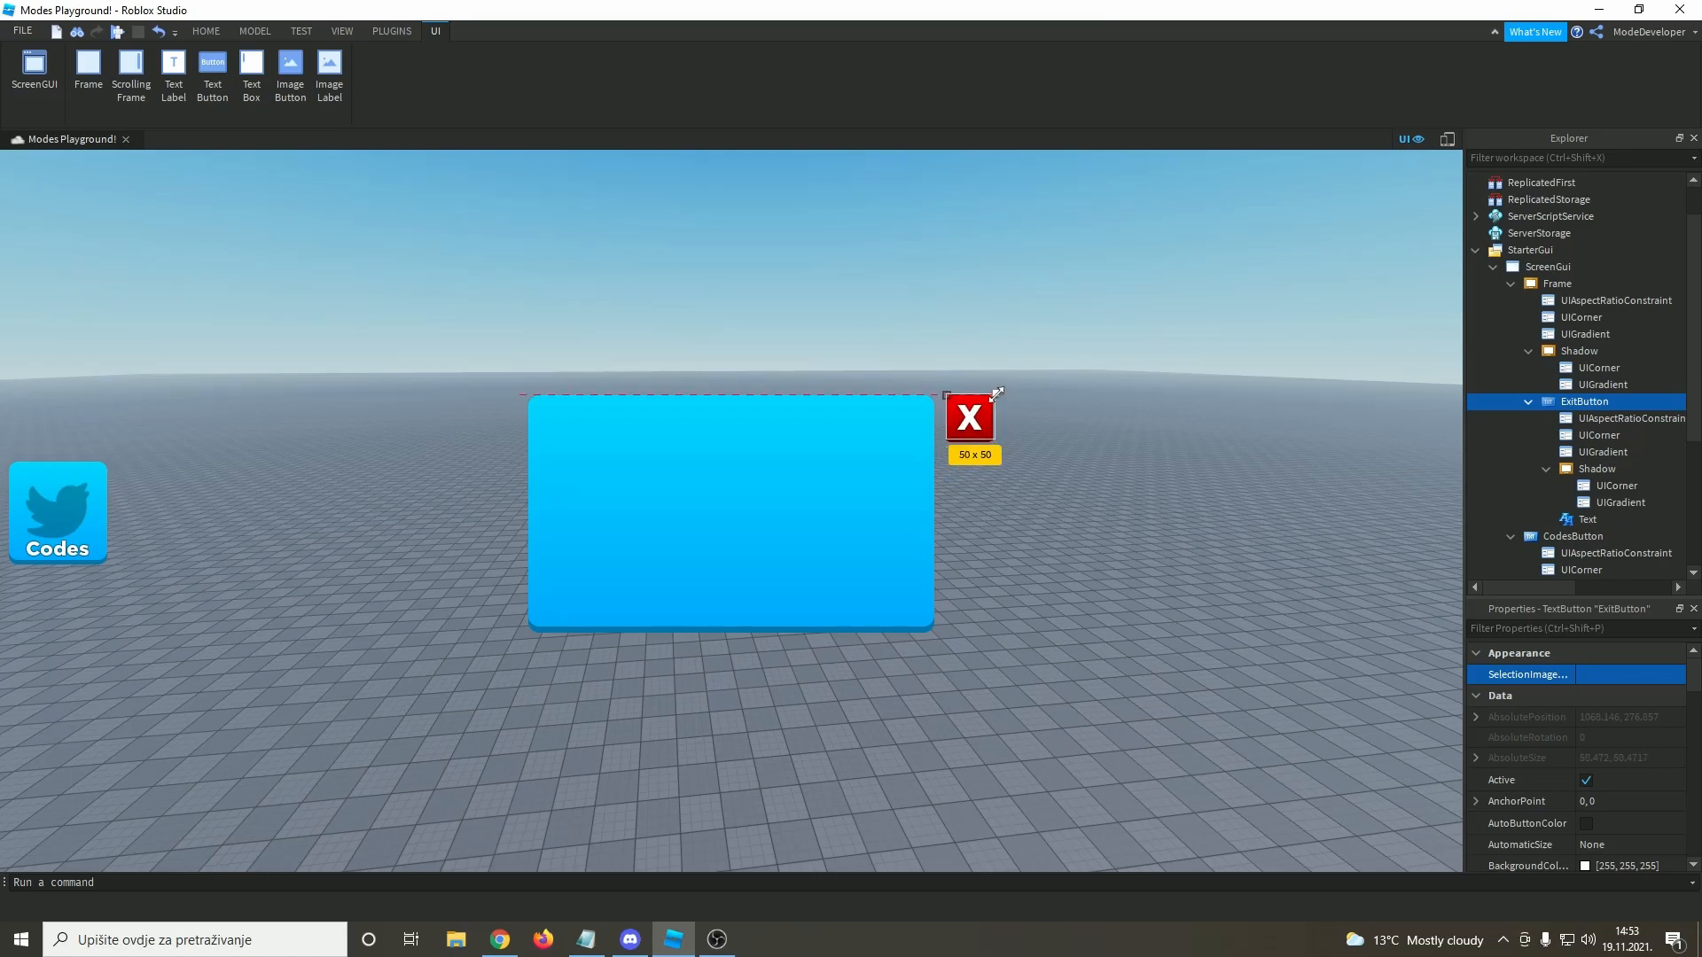
drag(1001, 389, 959, 418)
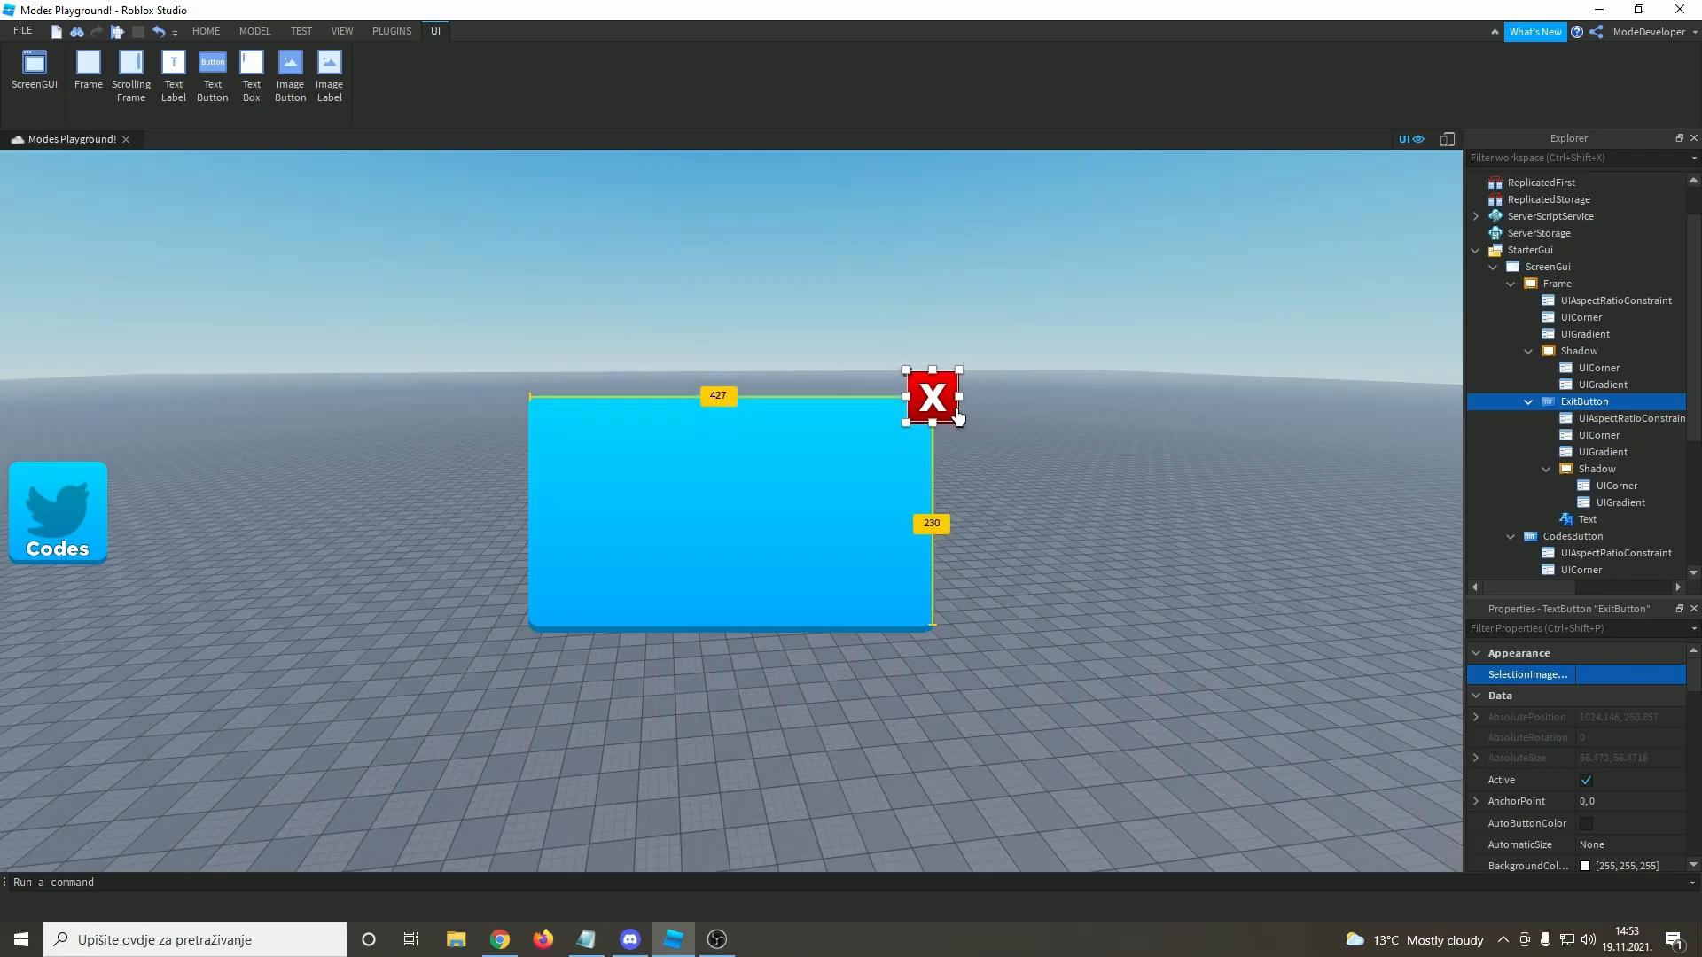
click(1108, 448)
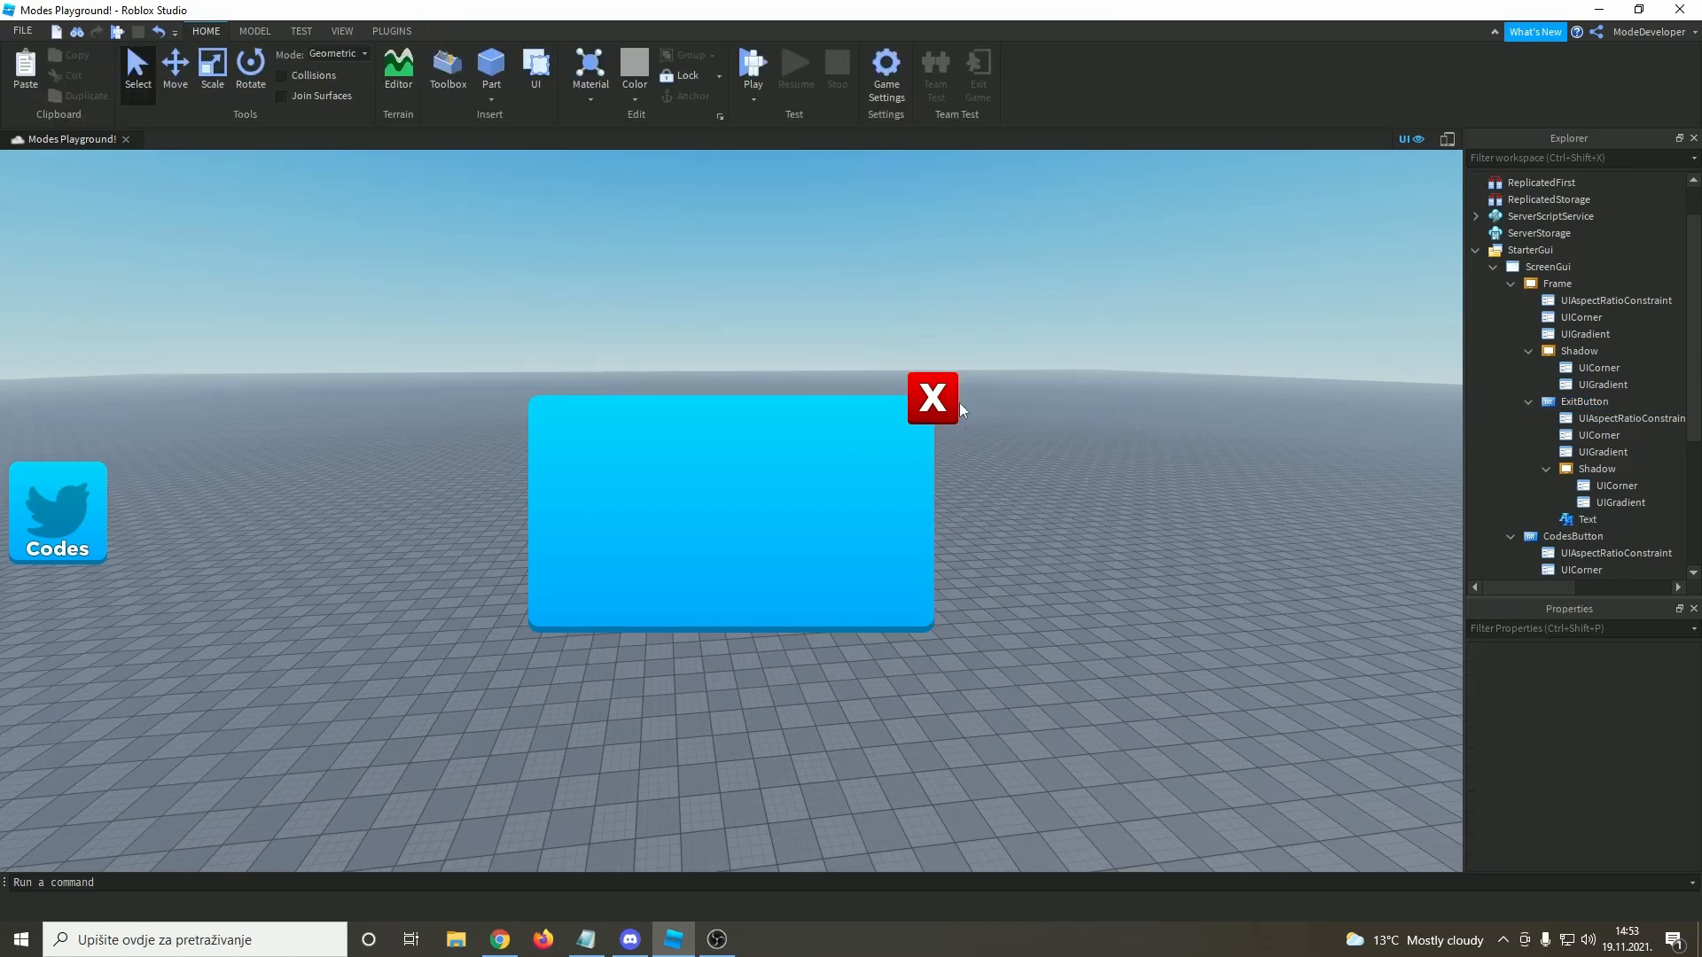
- Collapse the ExitButton, CodesButton and Frame Shadow branches in the Explorer
click(1528, 402)
click(1510, 419)
click(1528, 396)
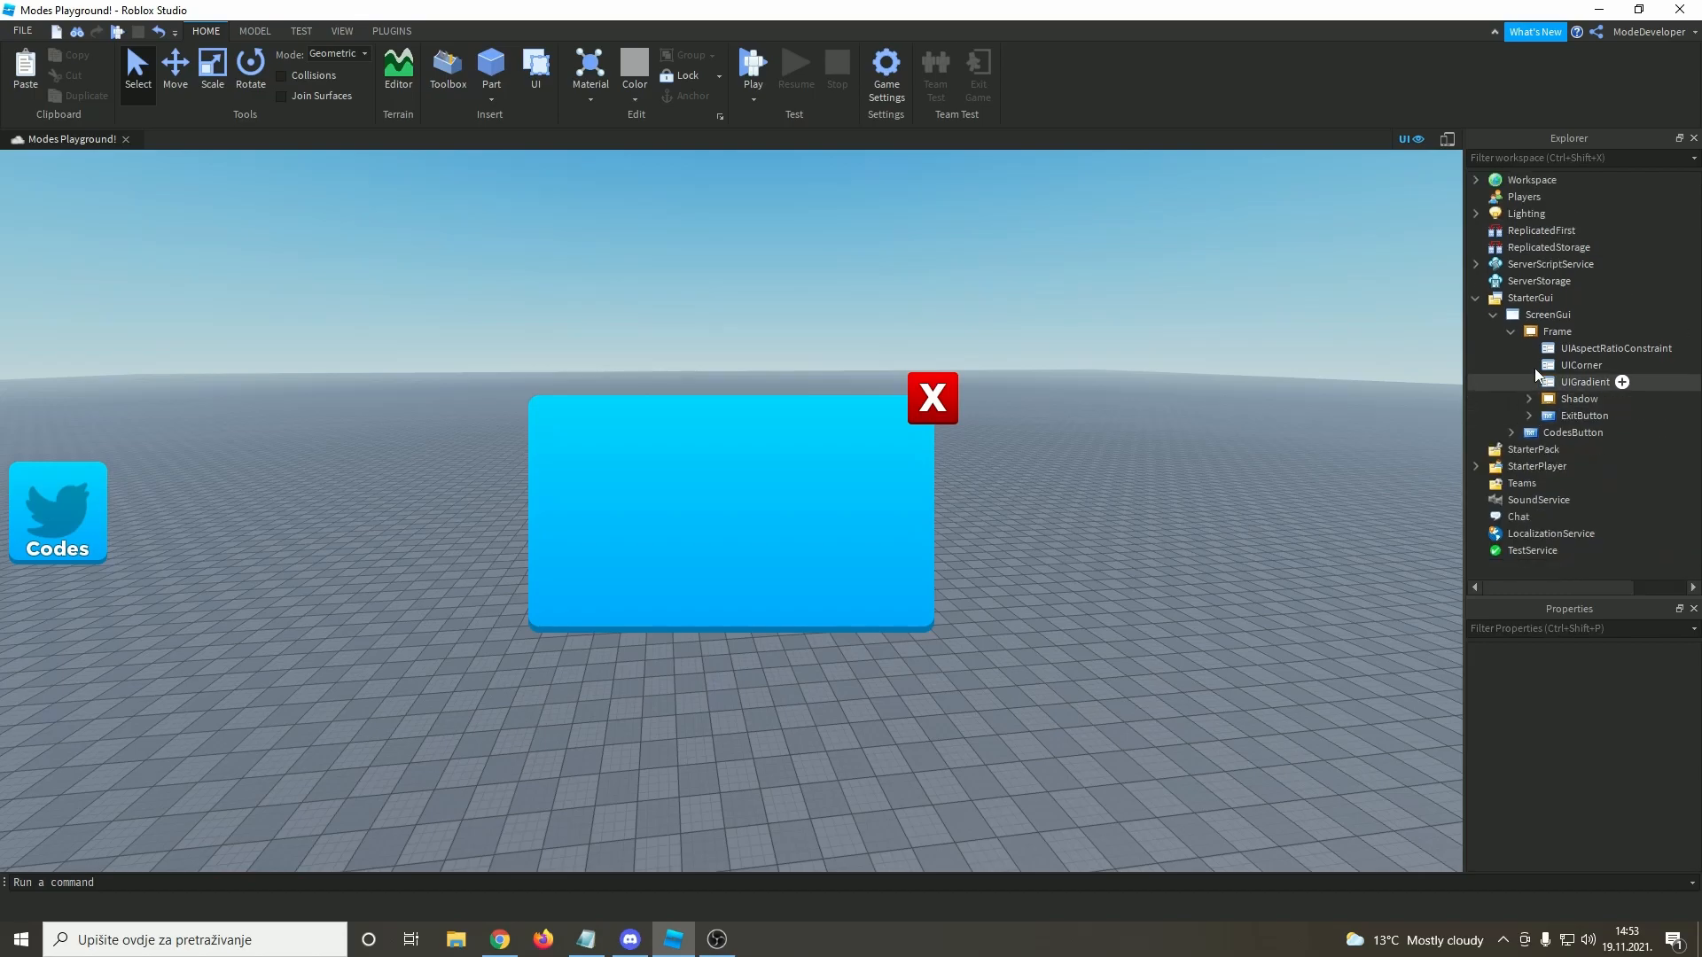
click(1583, 332)
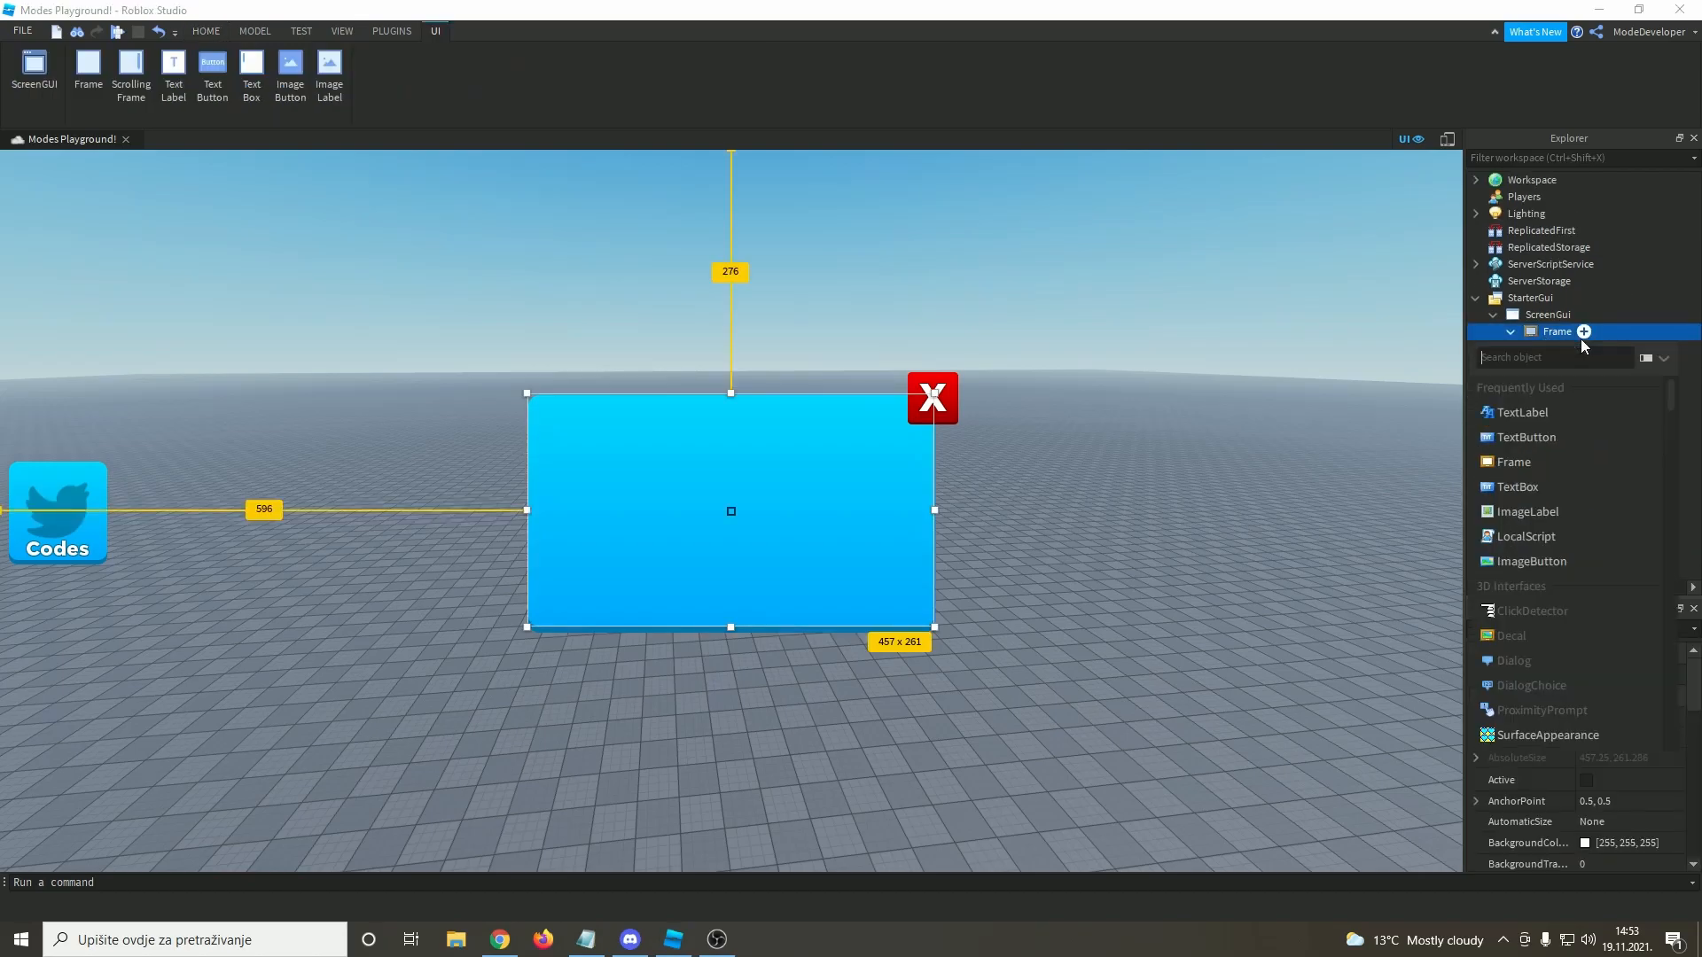
click(1554, 420)
click(1558, 428)
key(Delete)
- Copy the Text label from the CodesButton and paste it into the Frame
click(1511, 433)
right_click(1556, 562)
click(1520, 59)
click(1512, 433)
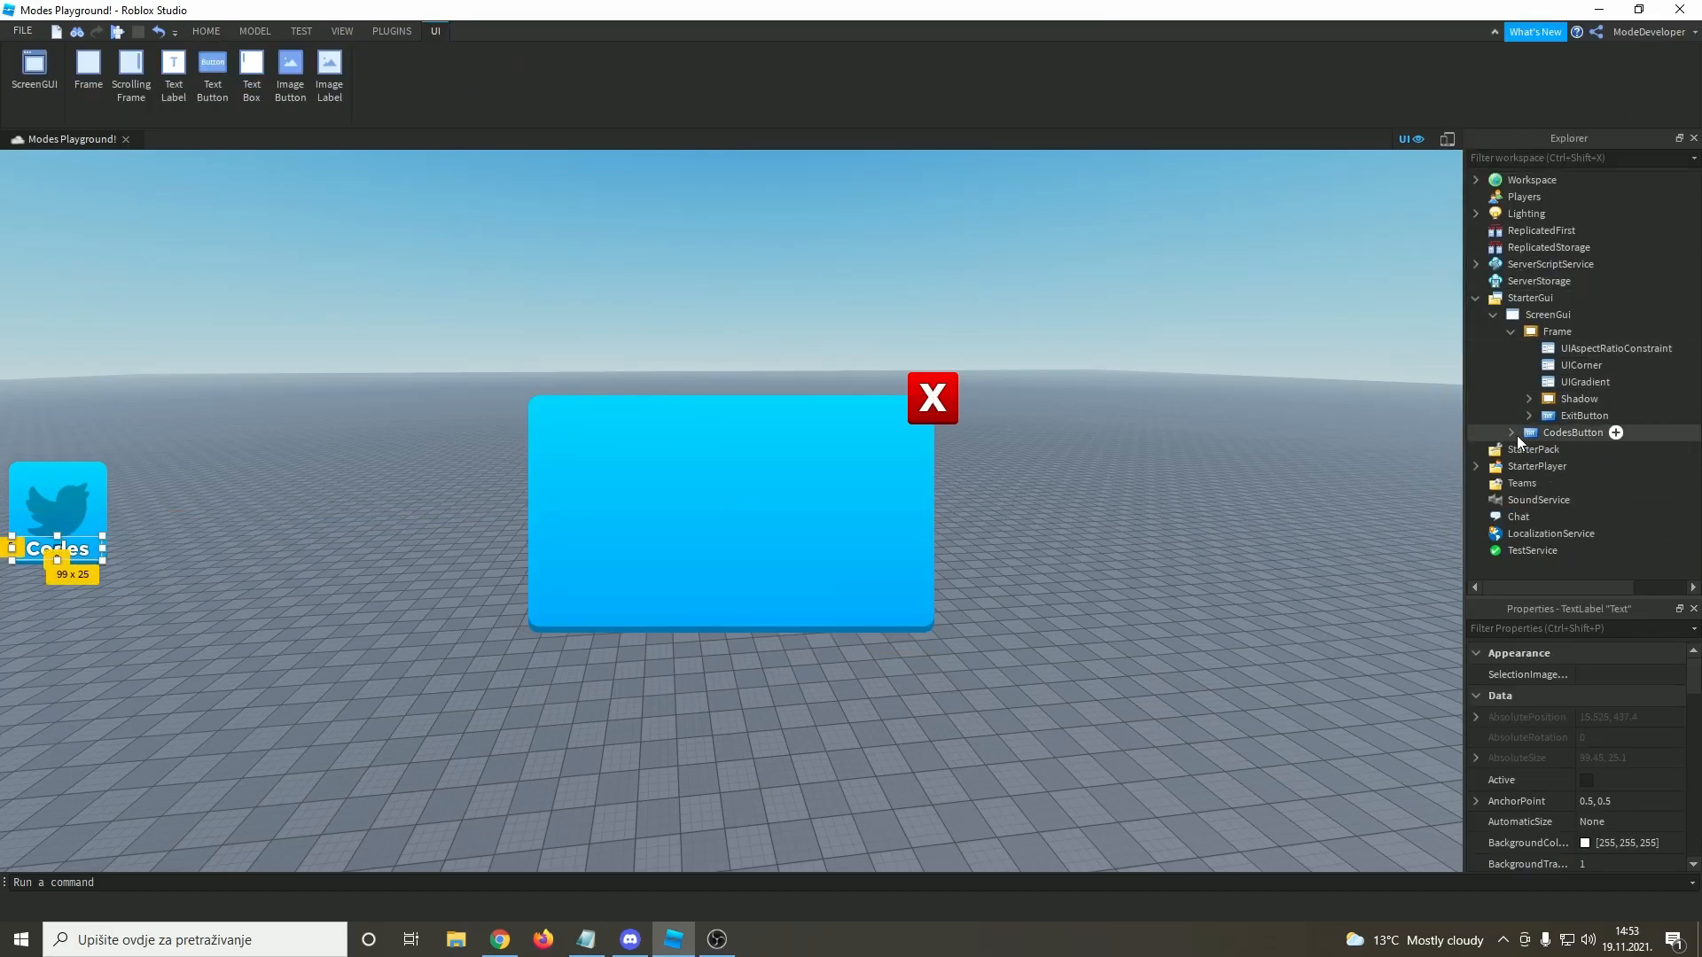
right_click(1548, 332)
click(1546, 375)
- Move the pasted Codes label to the Frame's upper edge and set its X position scale to 0.5
drag(754, 612, 751, 434)
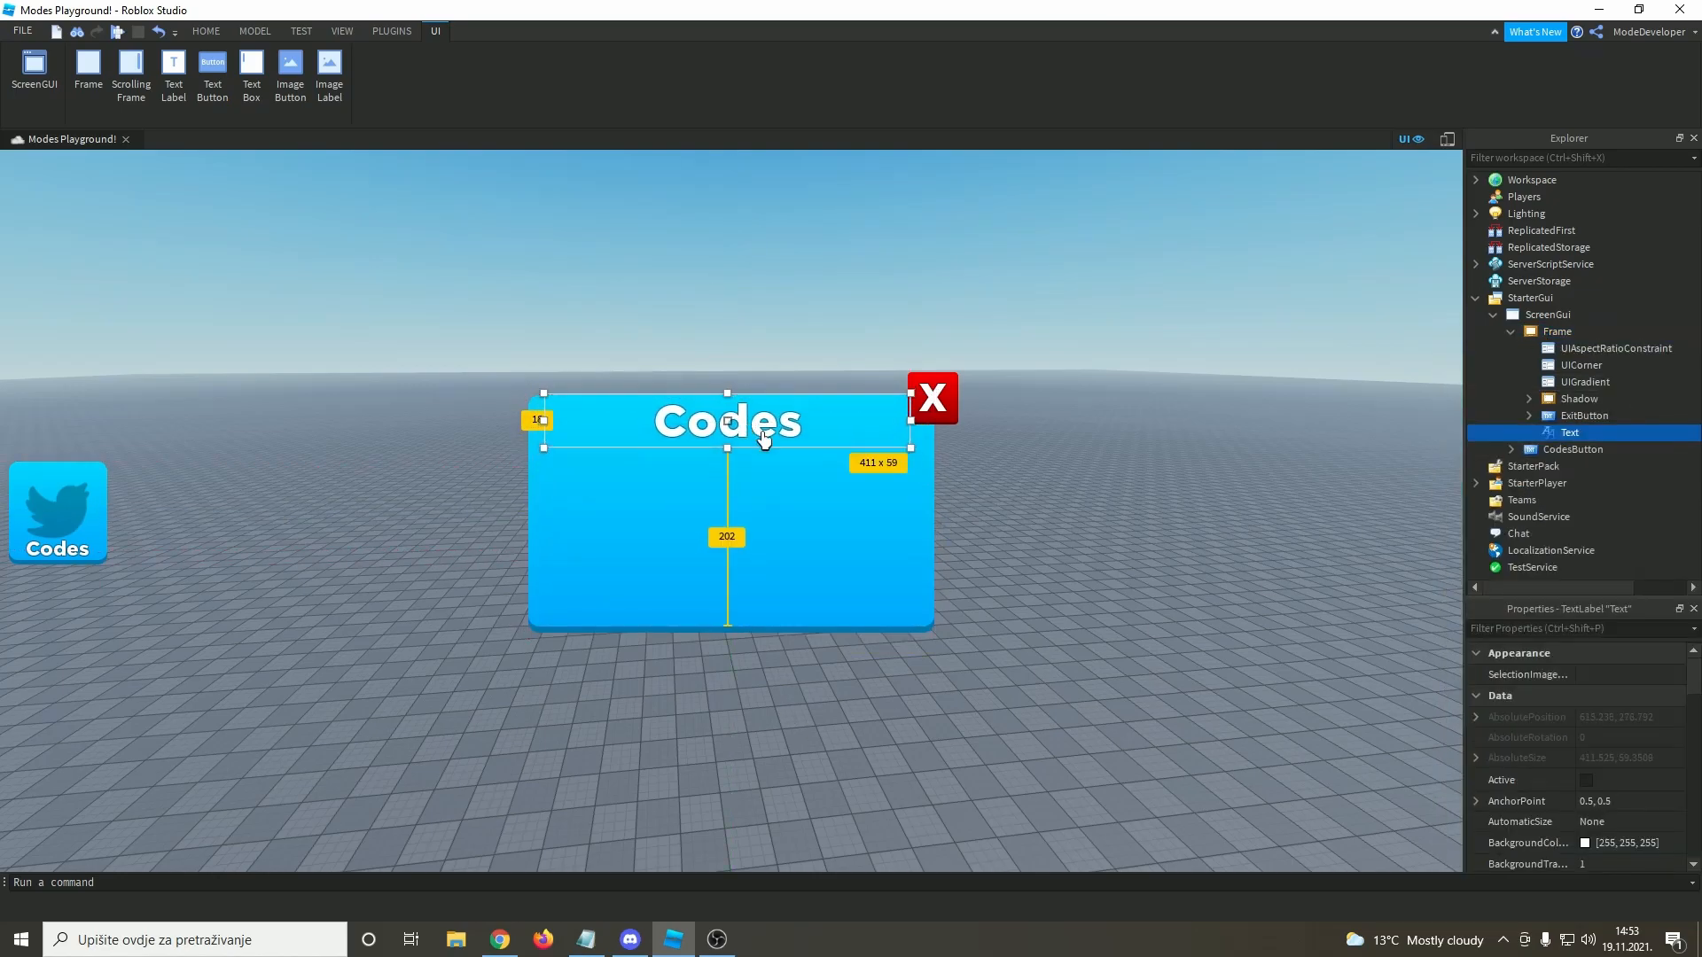
scroll(1597, 709, down, 5)
double_click(1594, 723)
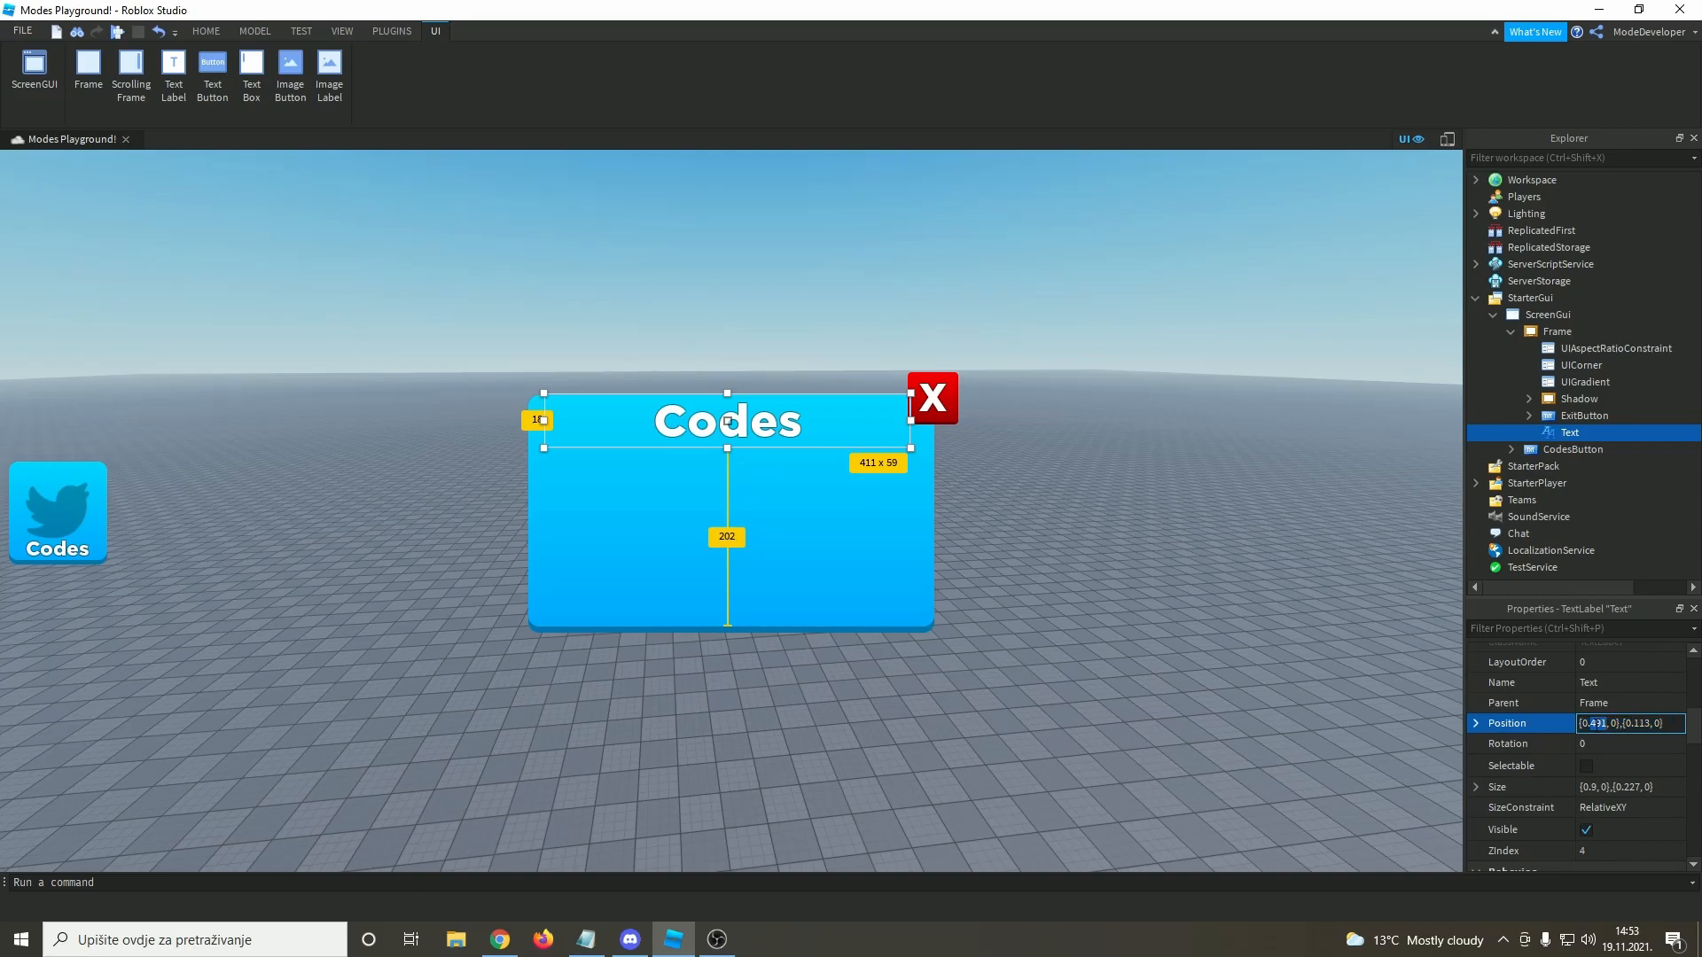
key(Return)
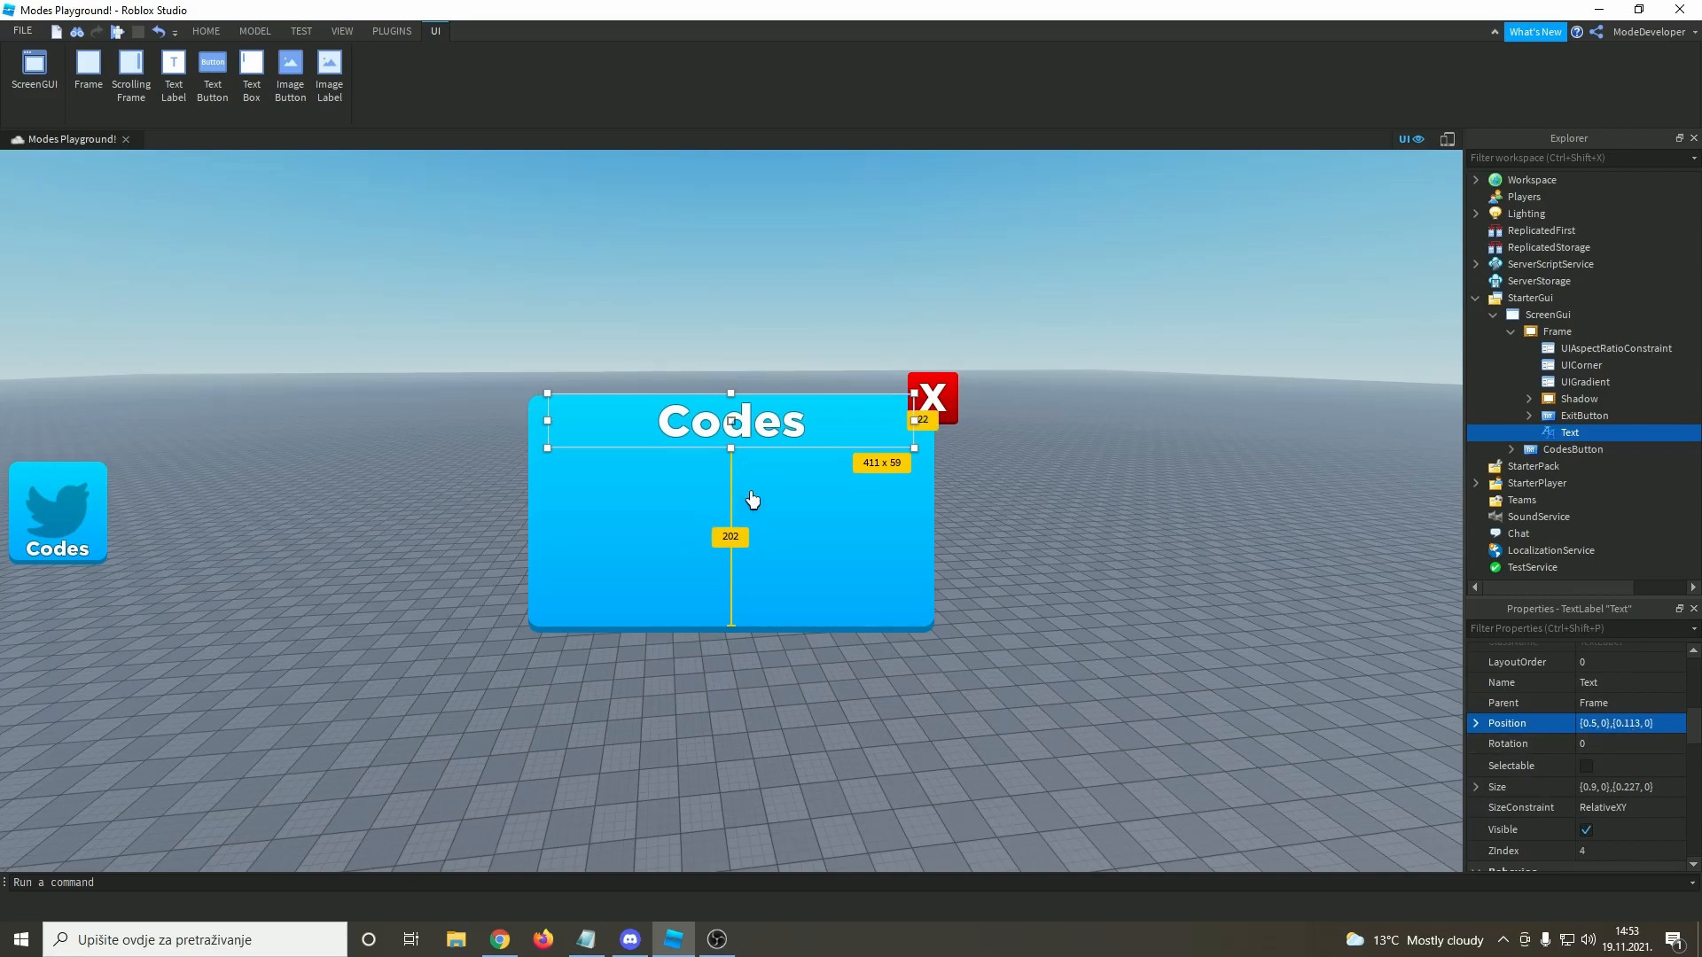
- Shrink the Codes title label to about 411 x 46 and place a duplicate of about 411 x 98 below it
drag(730, 447, 733, 538)
right_click(774, 427)
click(815, 562)
scroll(1623, 798, down, 6)
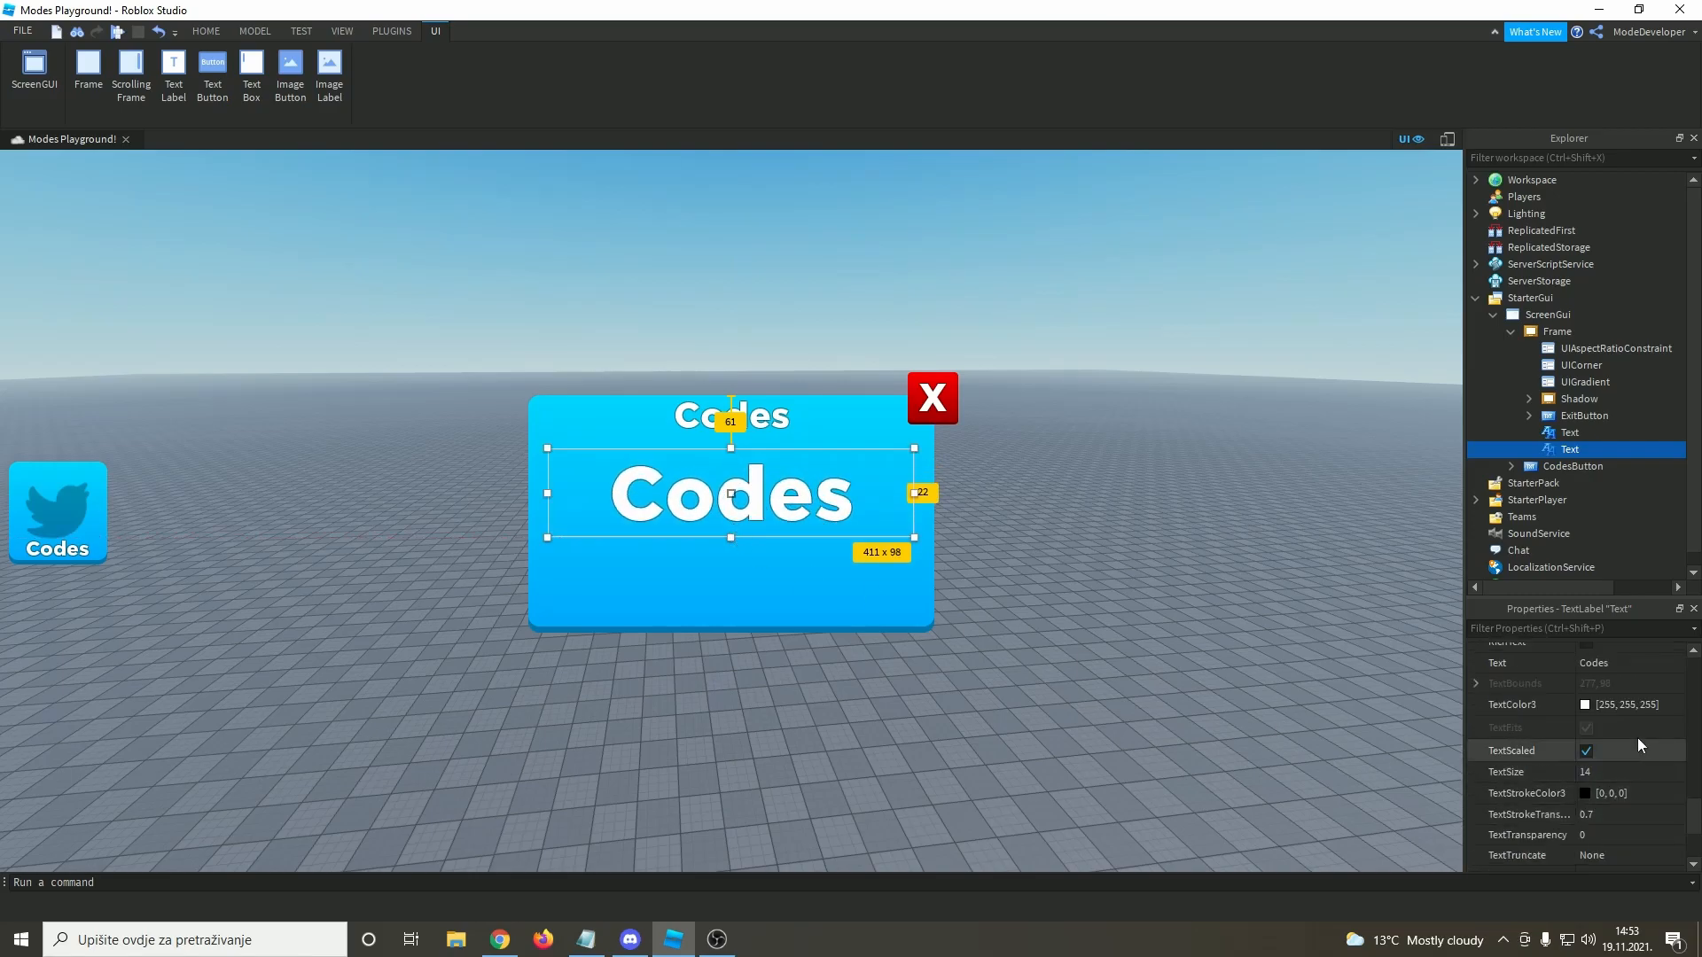
click(1609, 667)
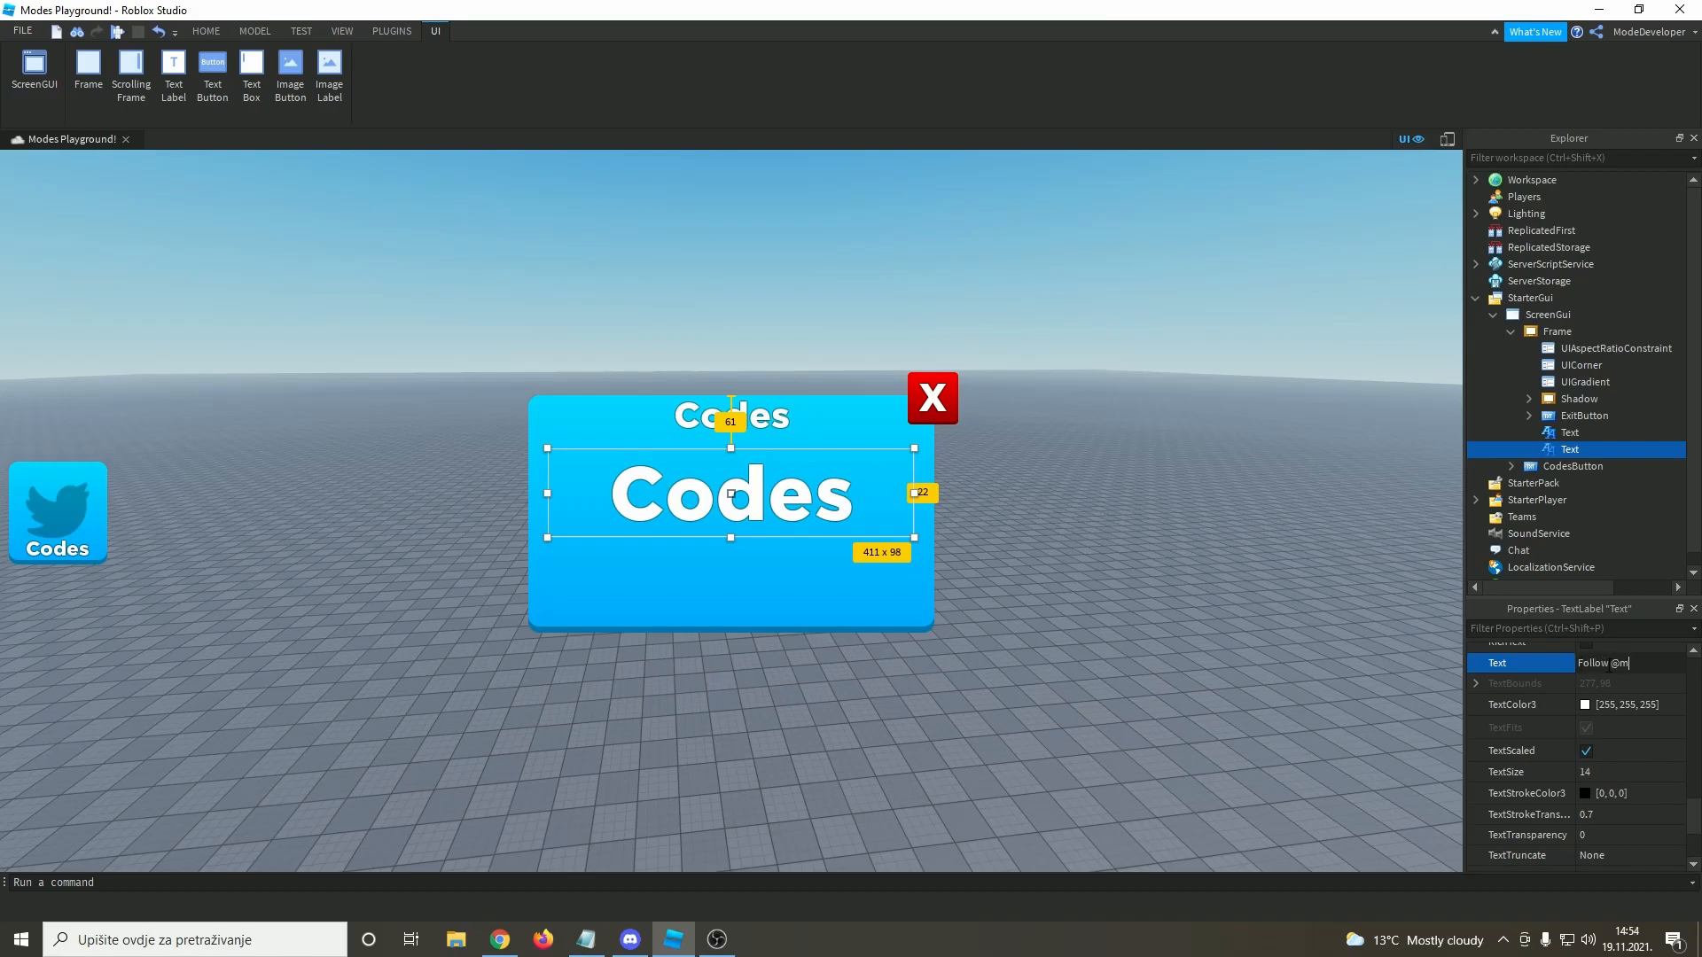
text(Follow @ModeDeveloper)
text(co)
key(BackSpace)
key(BackSpace)
text(codes and update)
key(Return)
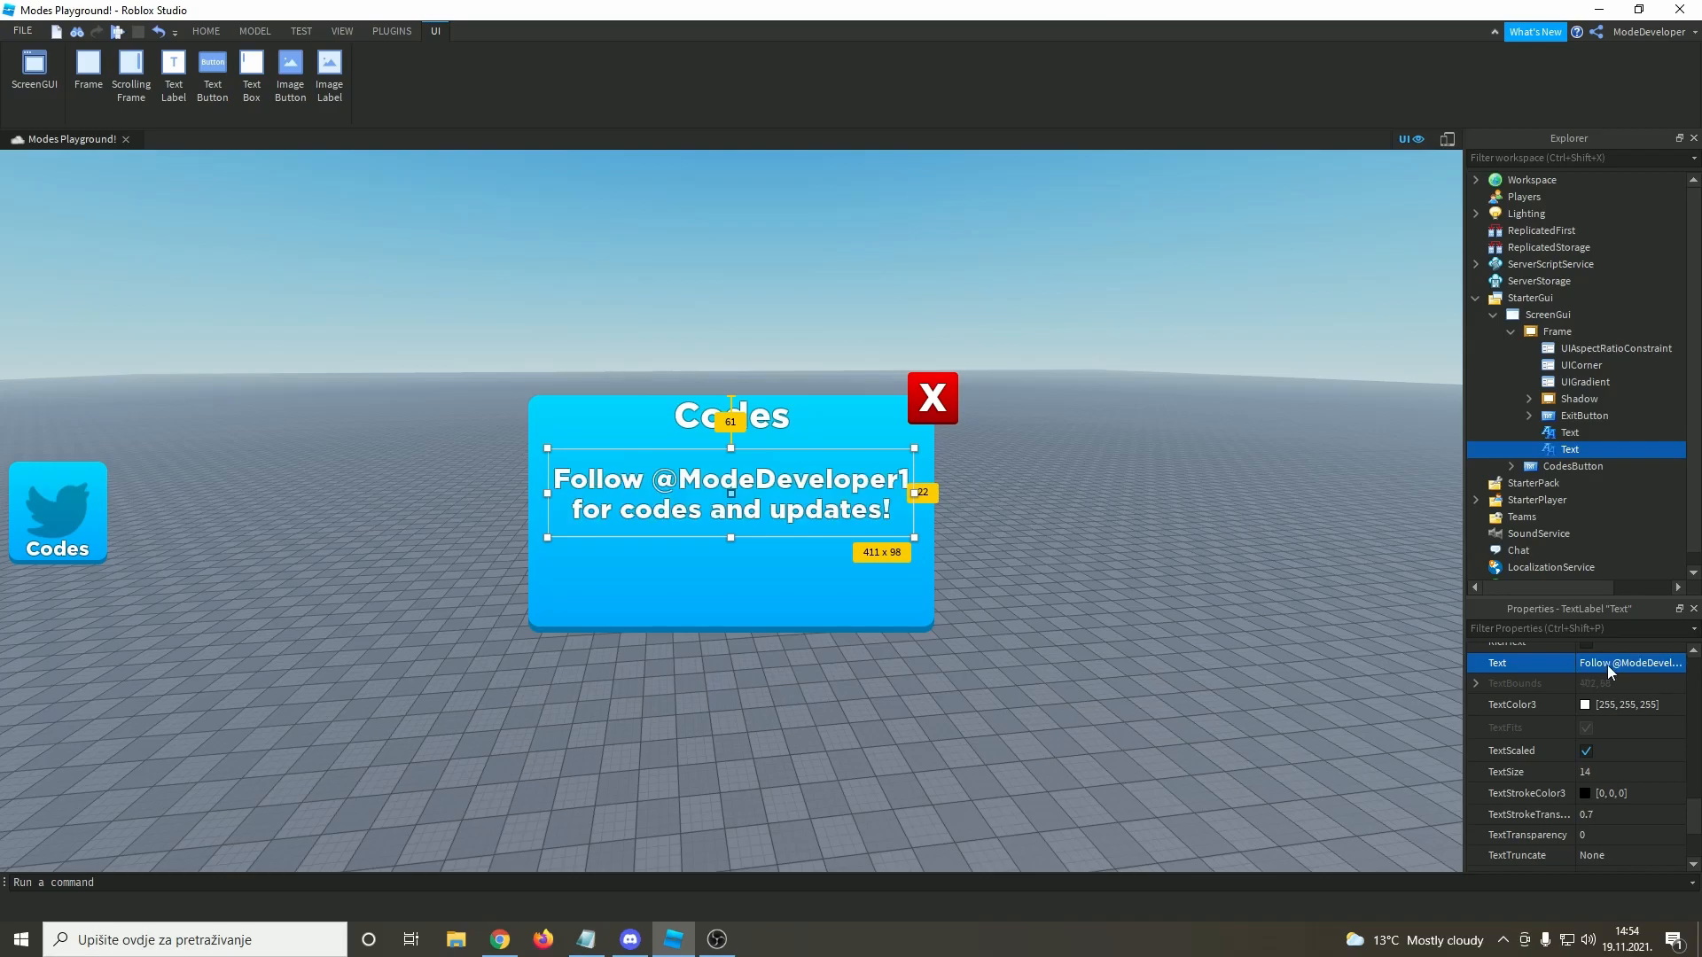
- Insert a TextBox into the Frame and select it
click(1560, 331)
click(1584, 331)
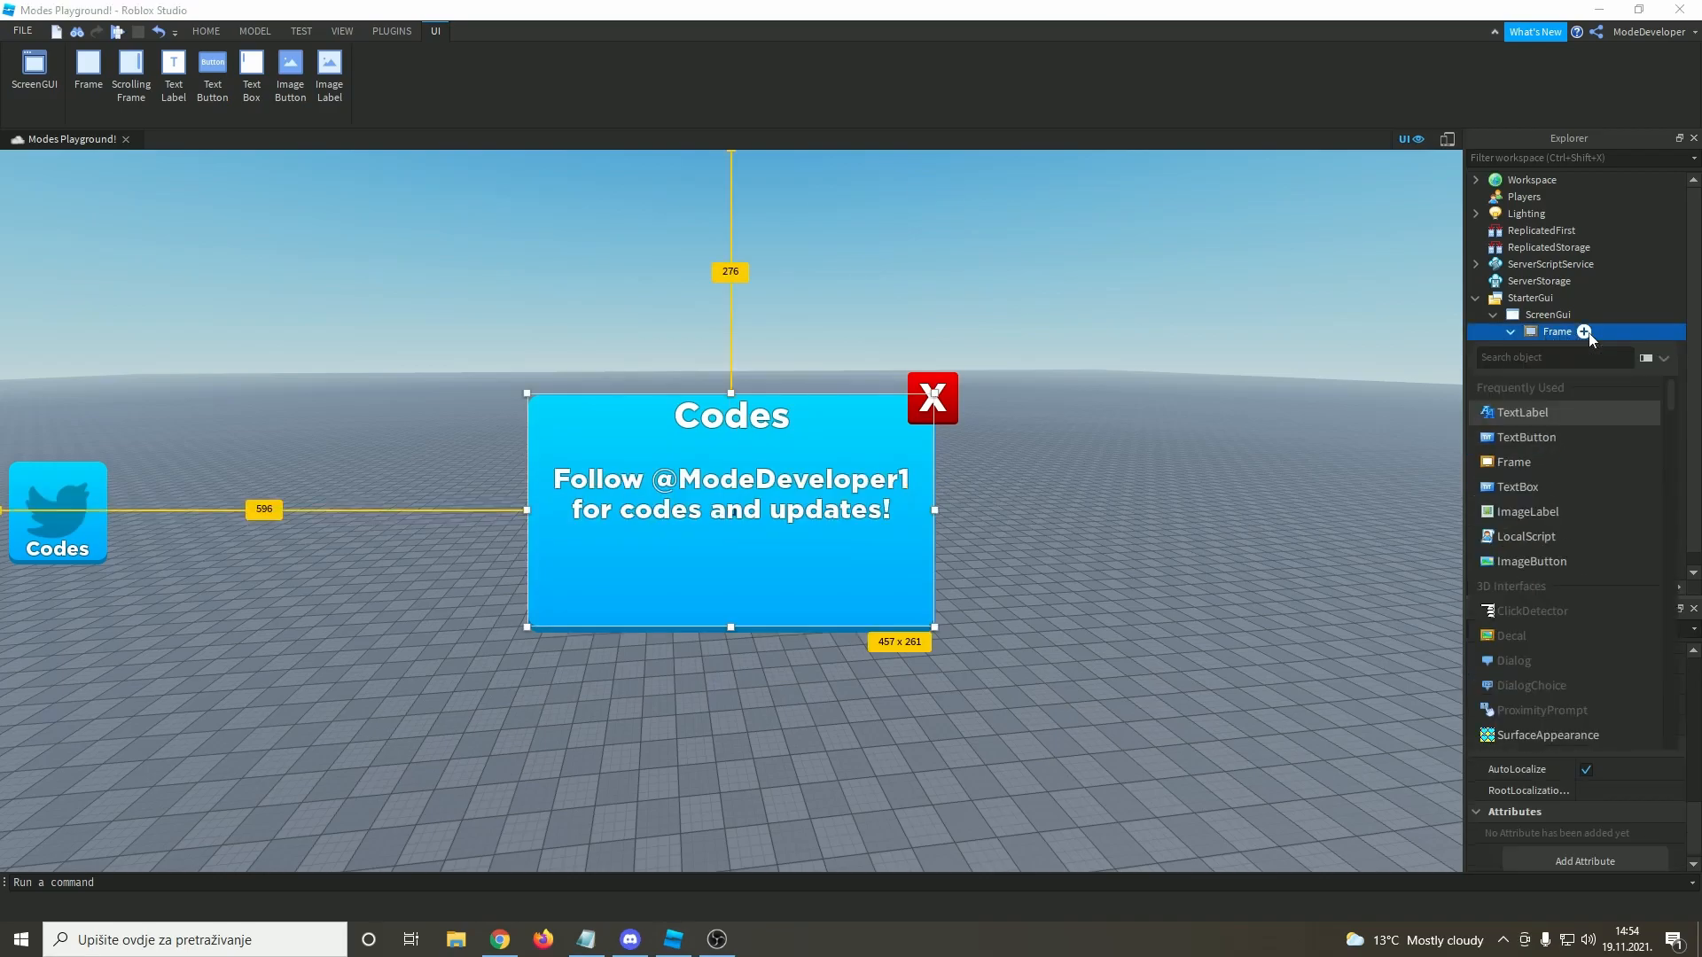
key(Escape)
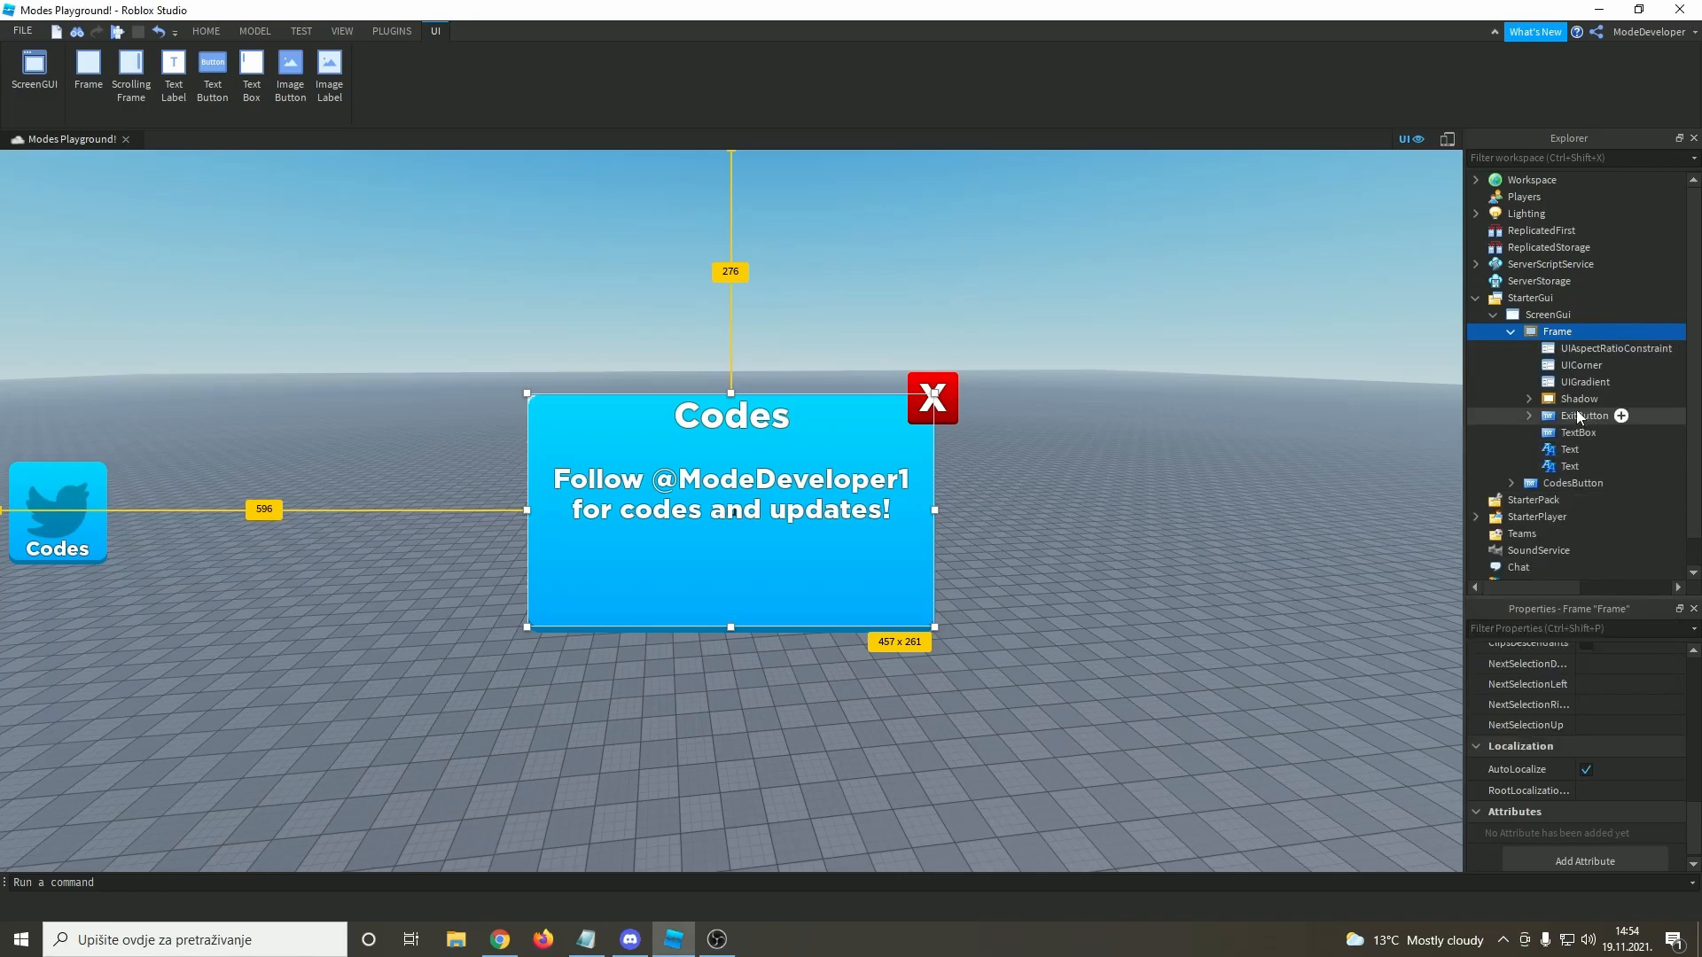
click(1566, 438)
- Rename the Frame's upper Codes label as Title
click(1549, 465)
scroll(1625, 842, down, 3)
click(1560, 448)
scroll(1624, 709, up, 10)
click(1621, 684)
text(Titl)
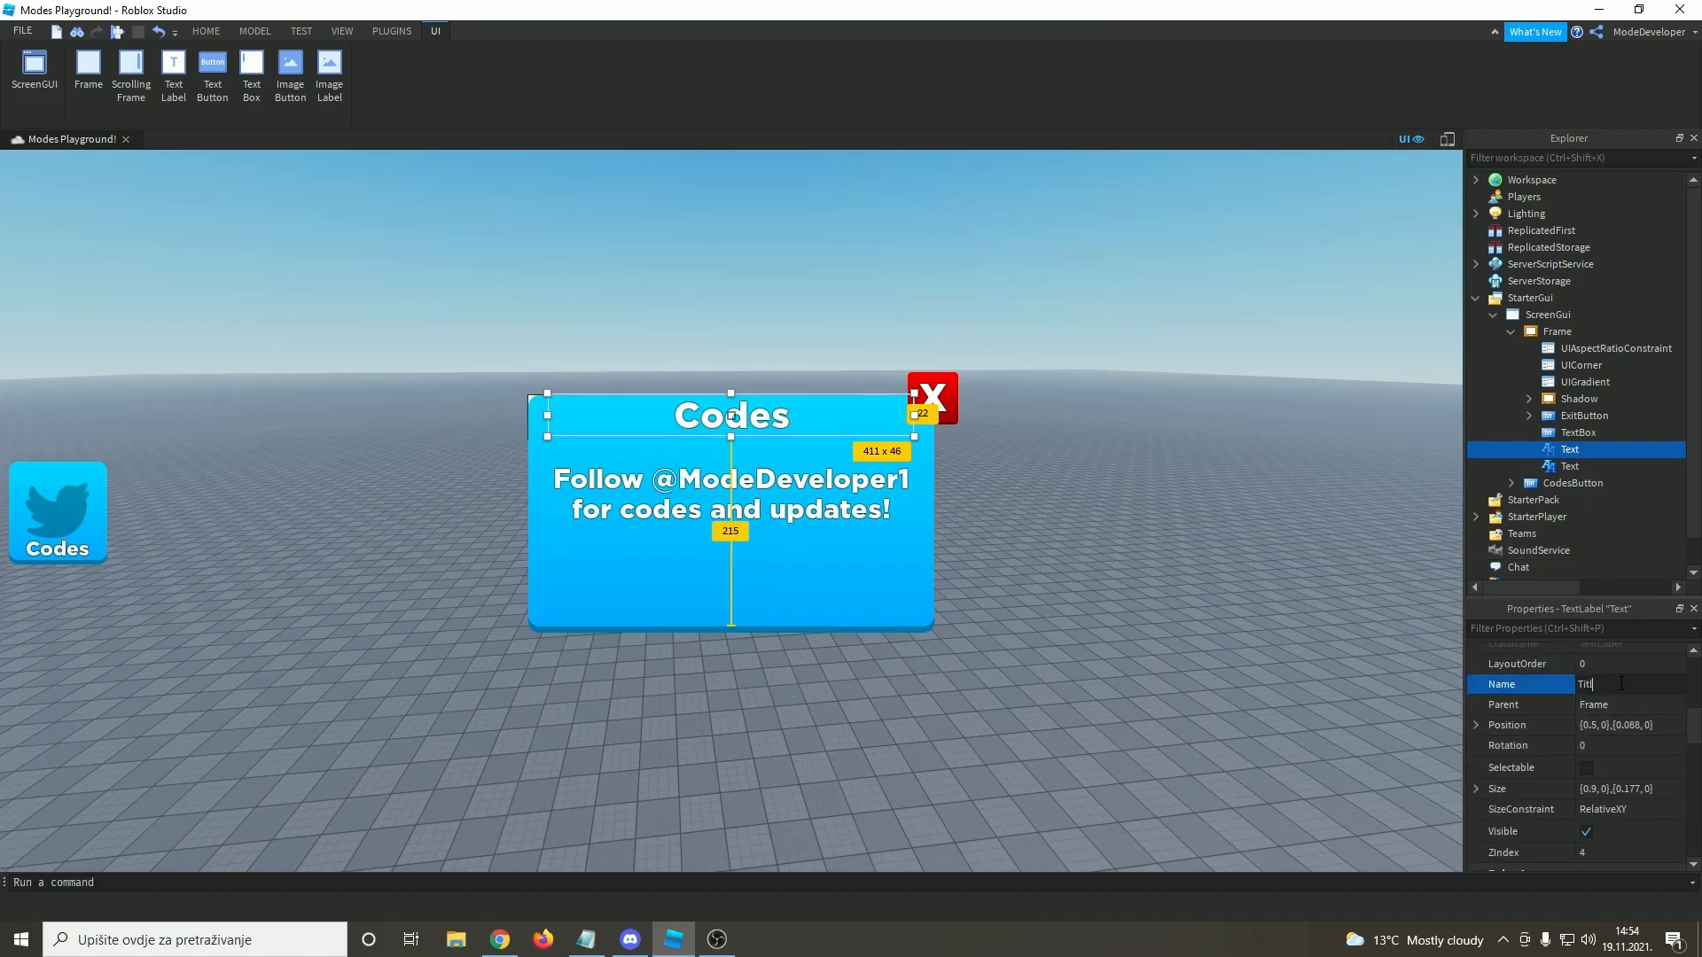
text(e)
key(Return)
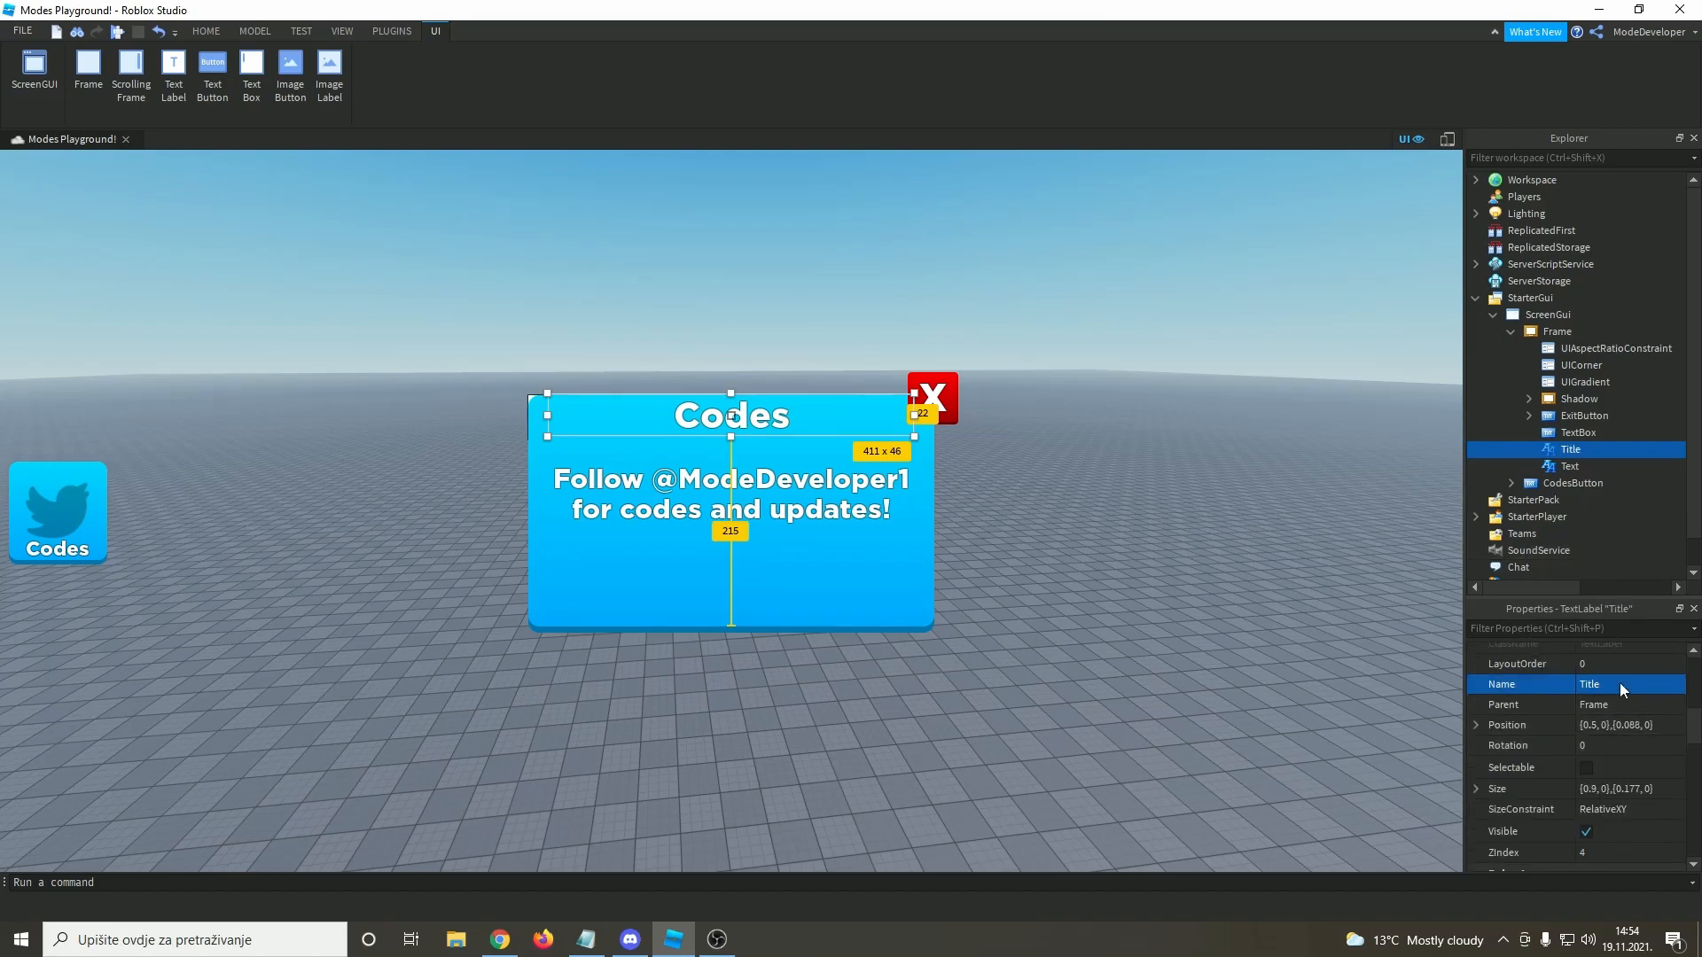
- Set the TextBox's ZIndex to 3
click(1560, 434)
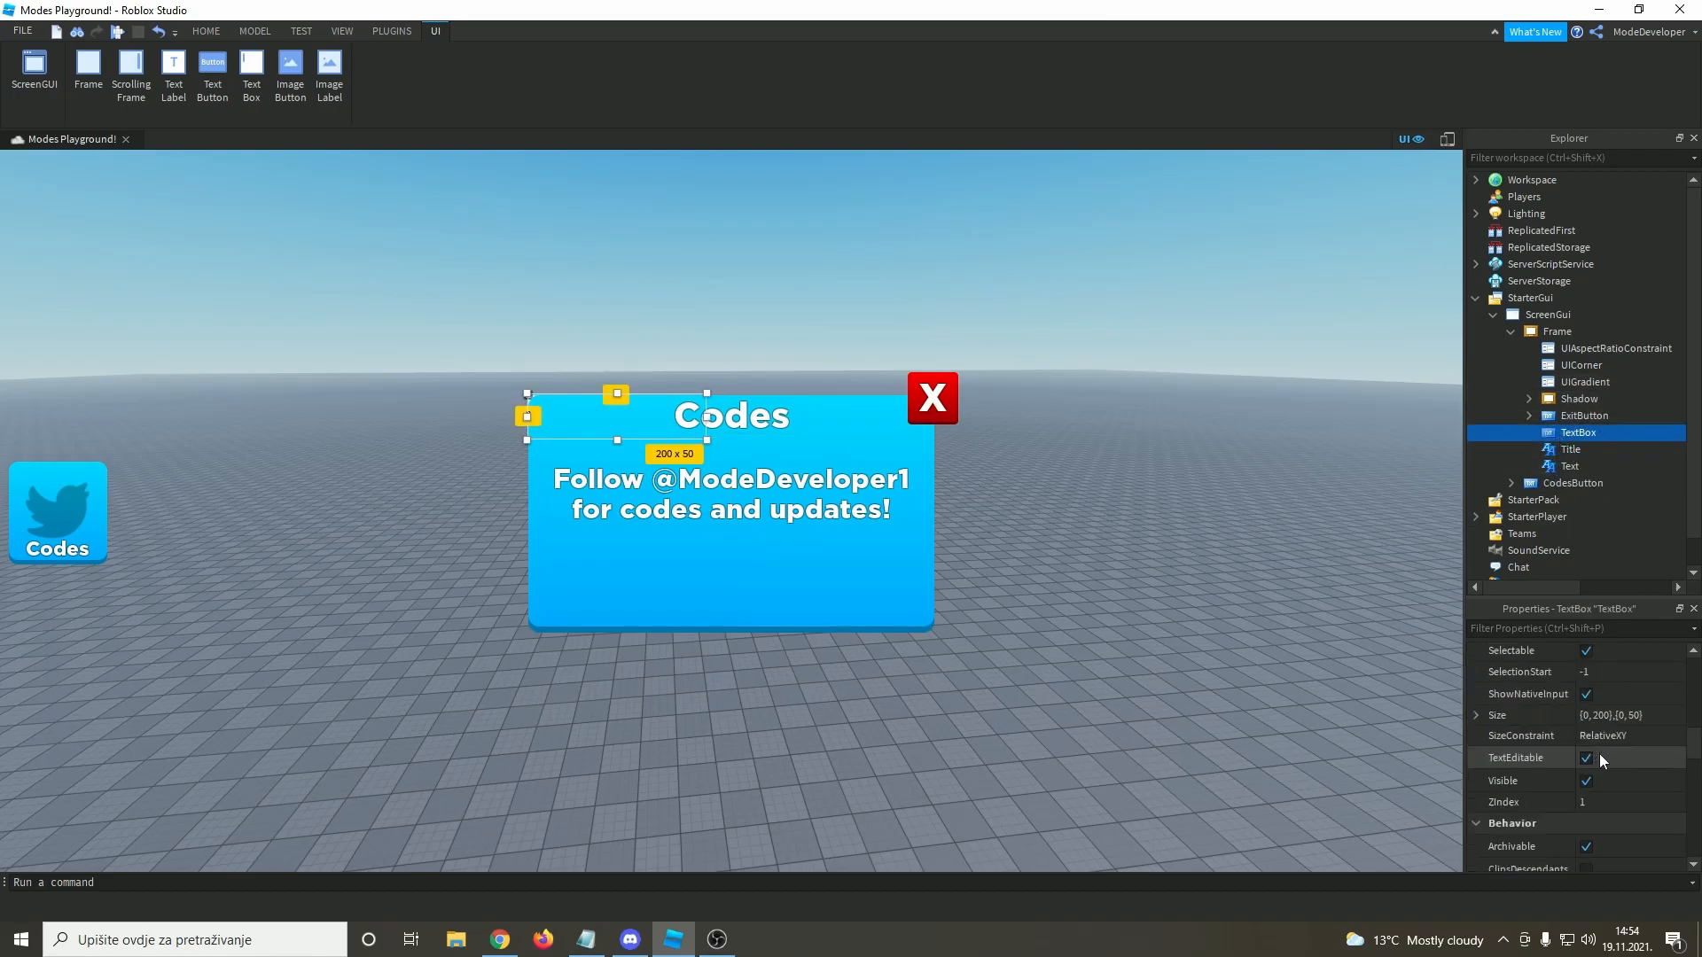
click(1628, 801)
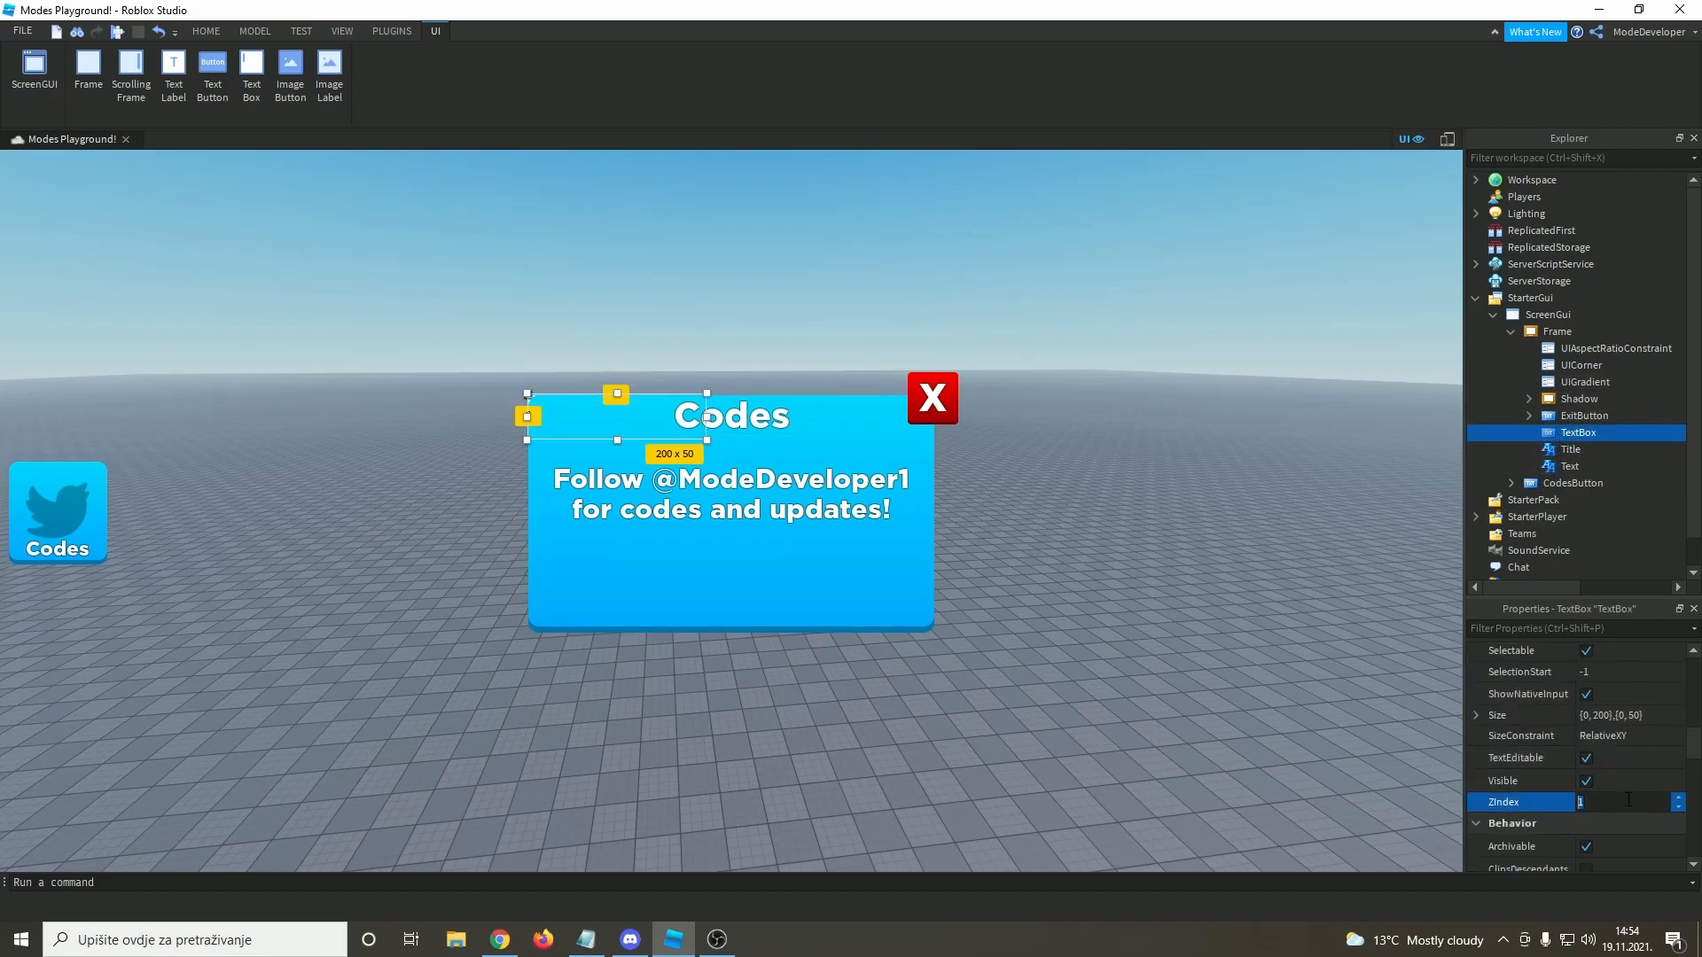
text(3)
key(Return)
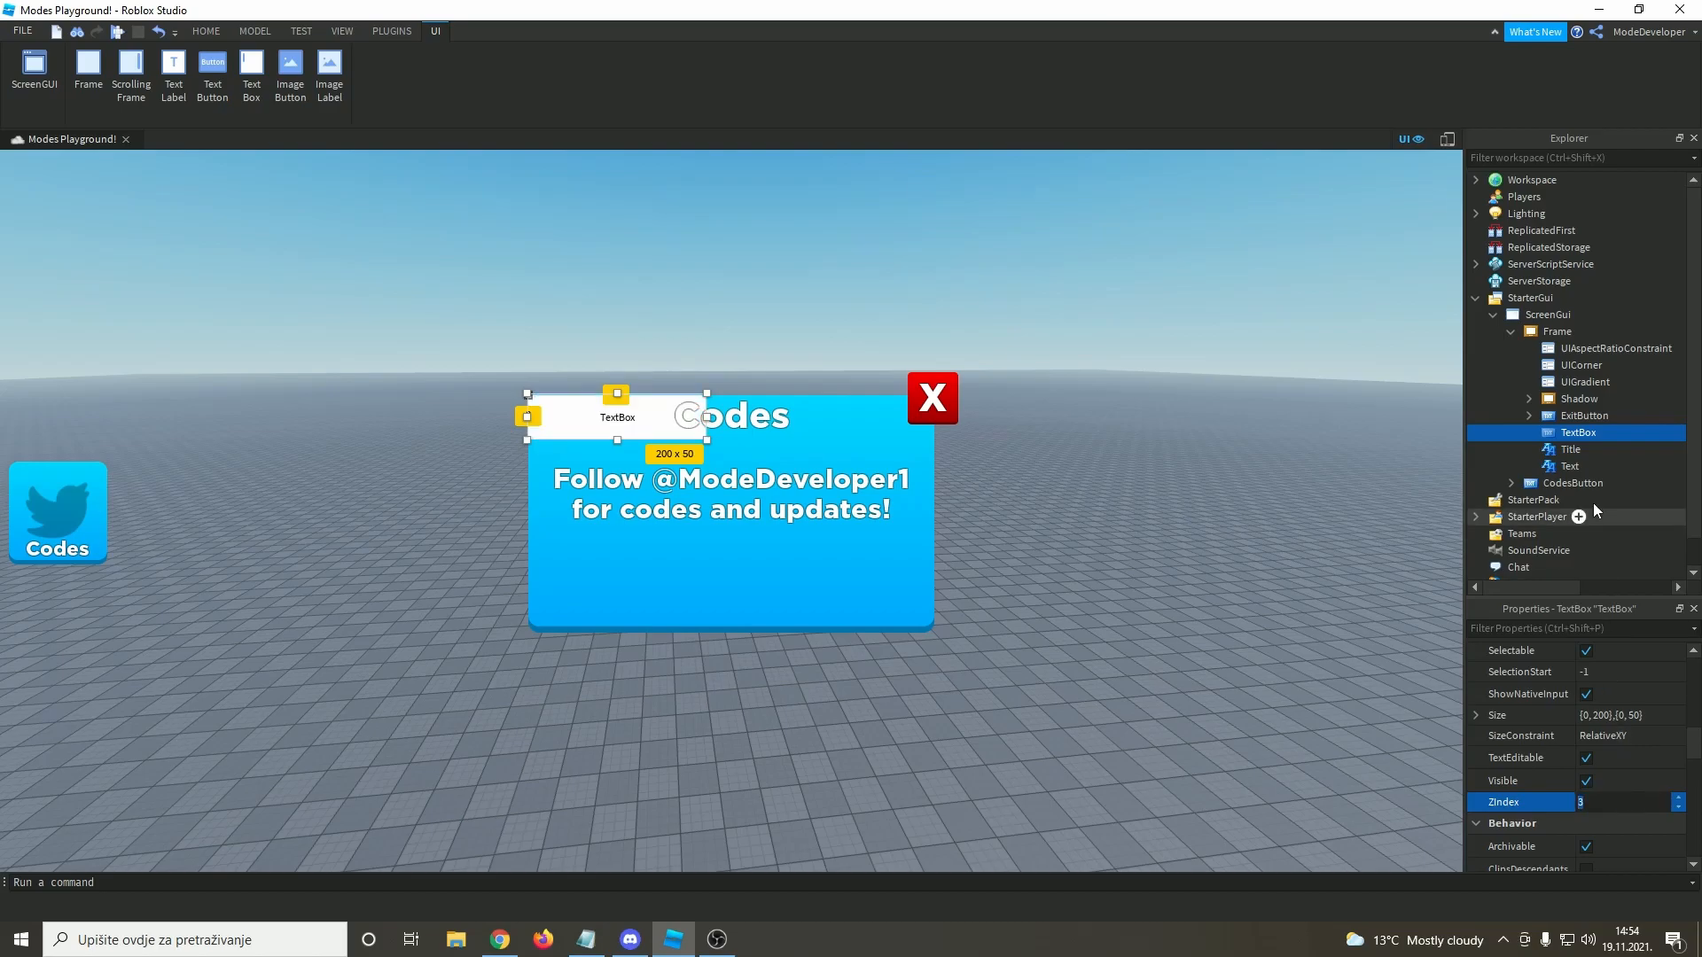
- Set the TextBox's Size to {1, 0},{1, 0} so that it scales with the Frame
click(1549, 335)
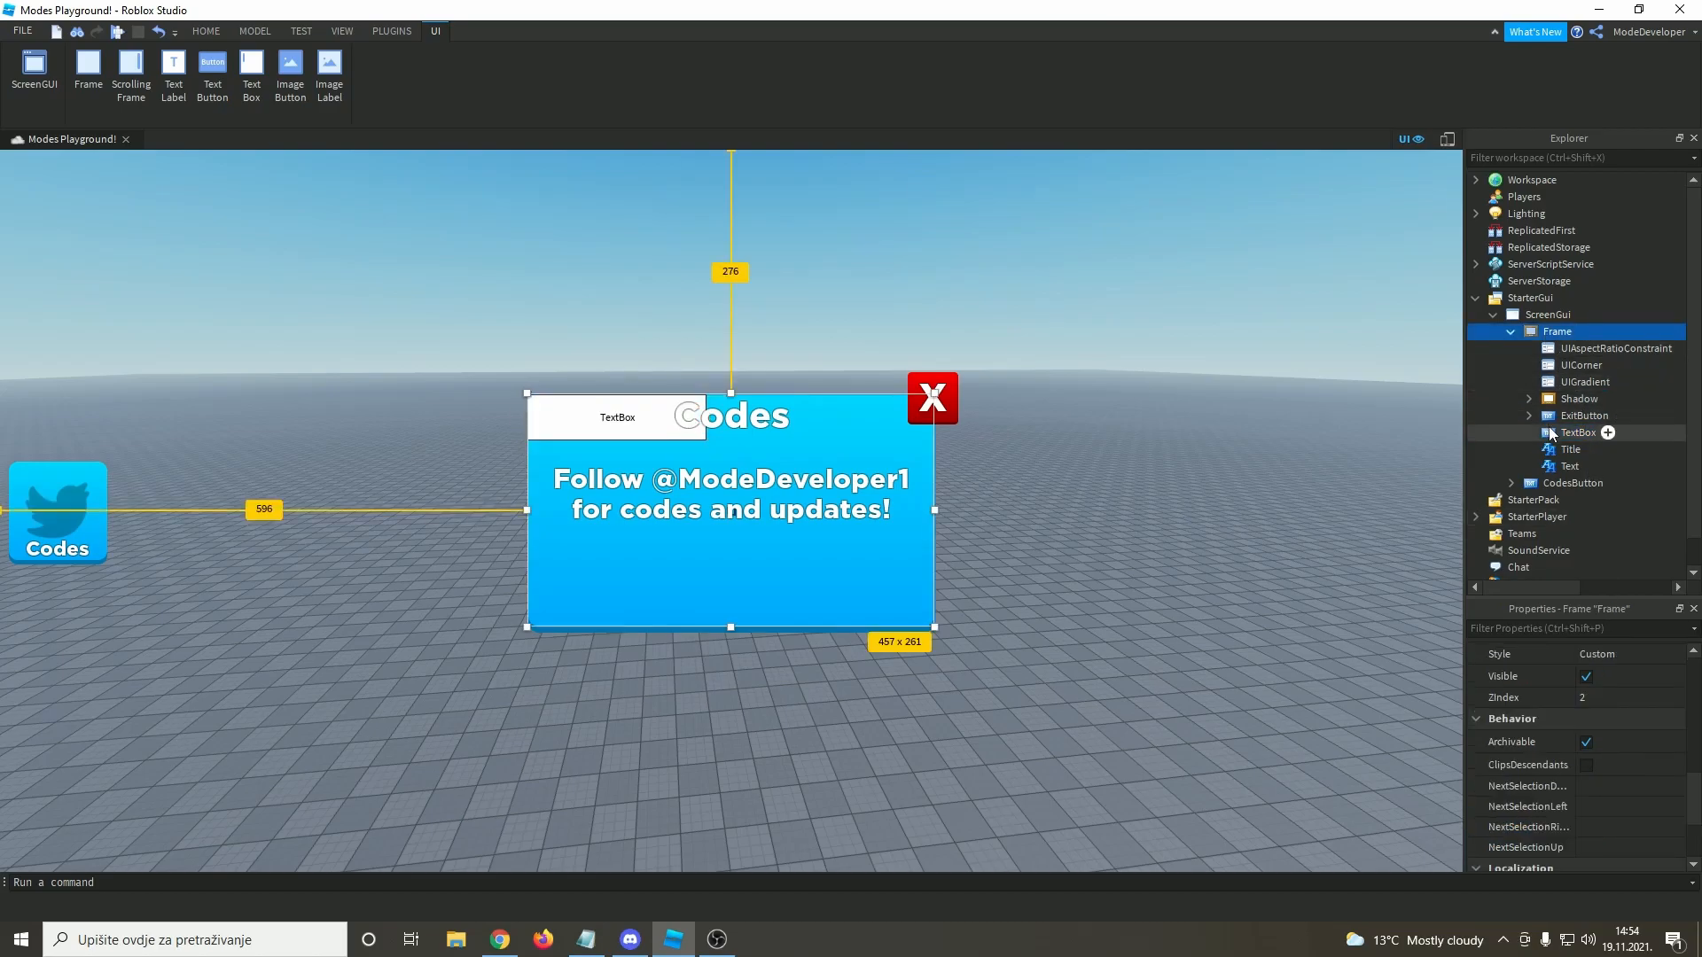
click(1579, 433)
double_click(1601, 716)
text(0)
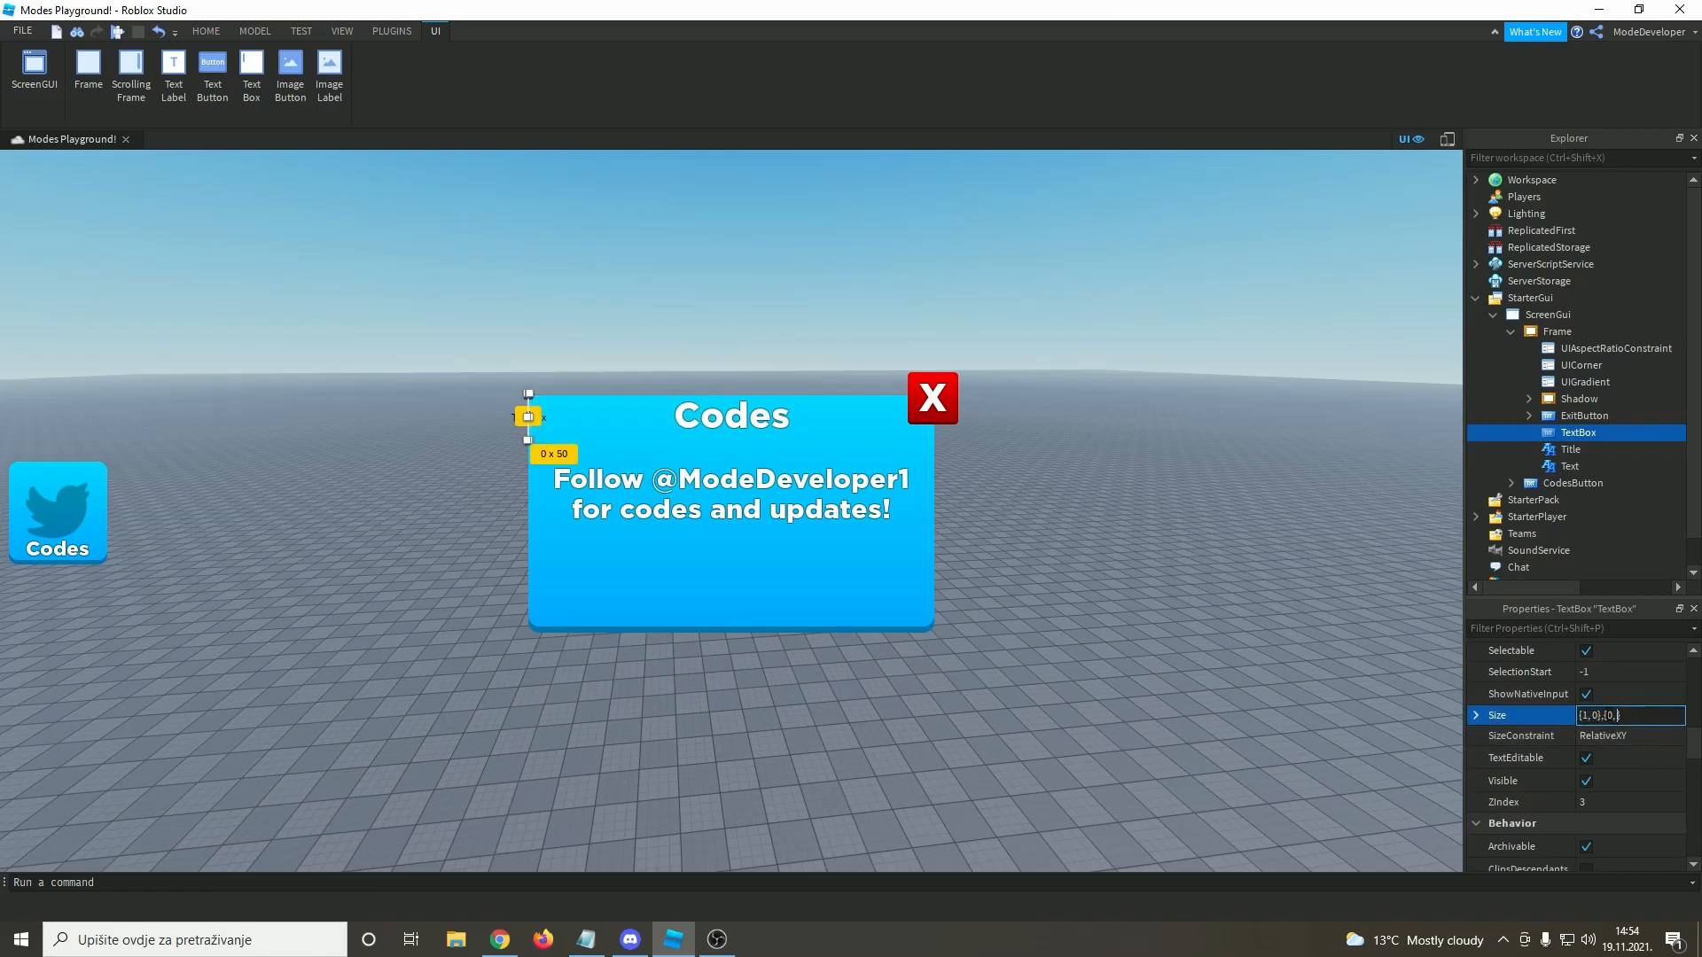
text(0})
key(Return)
- Add a UIAspectRatioConstraint to the TextBox and set its AspectRatio to 5
click(1609, 434)
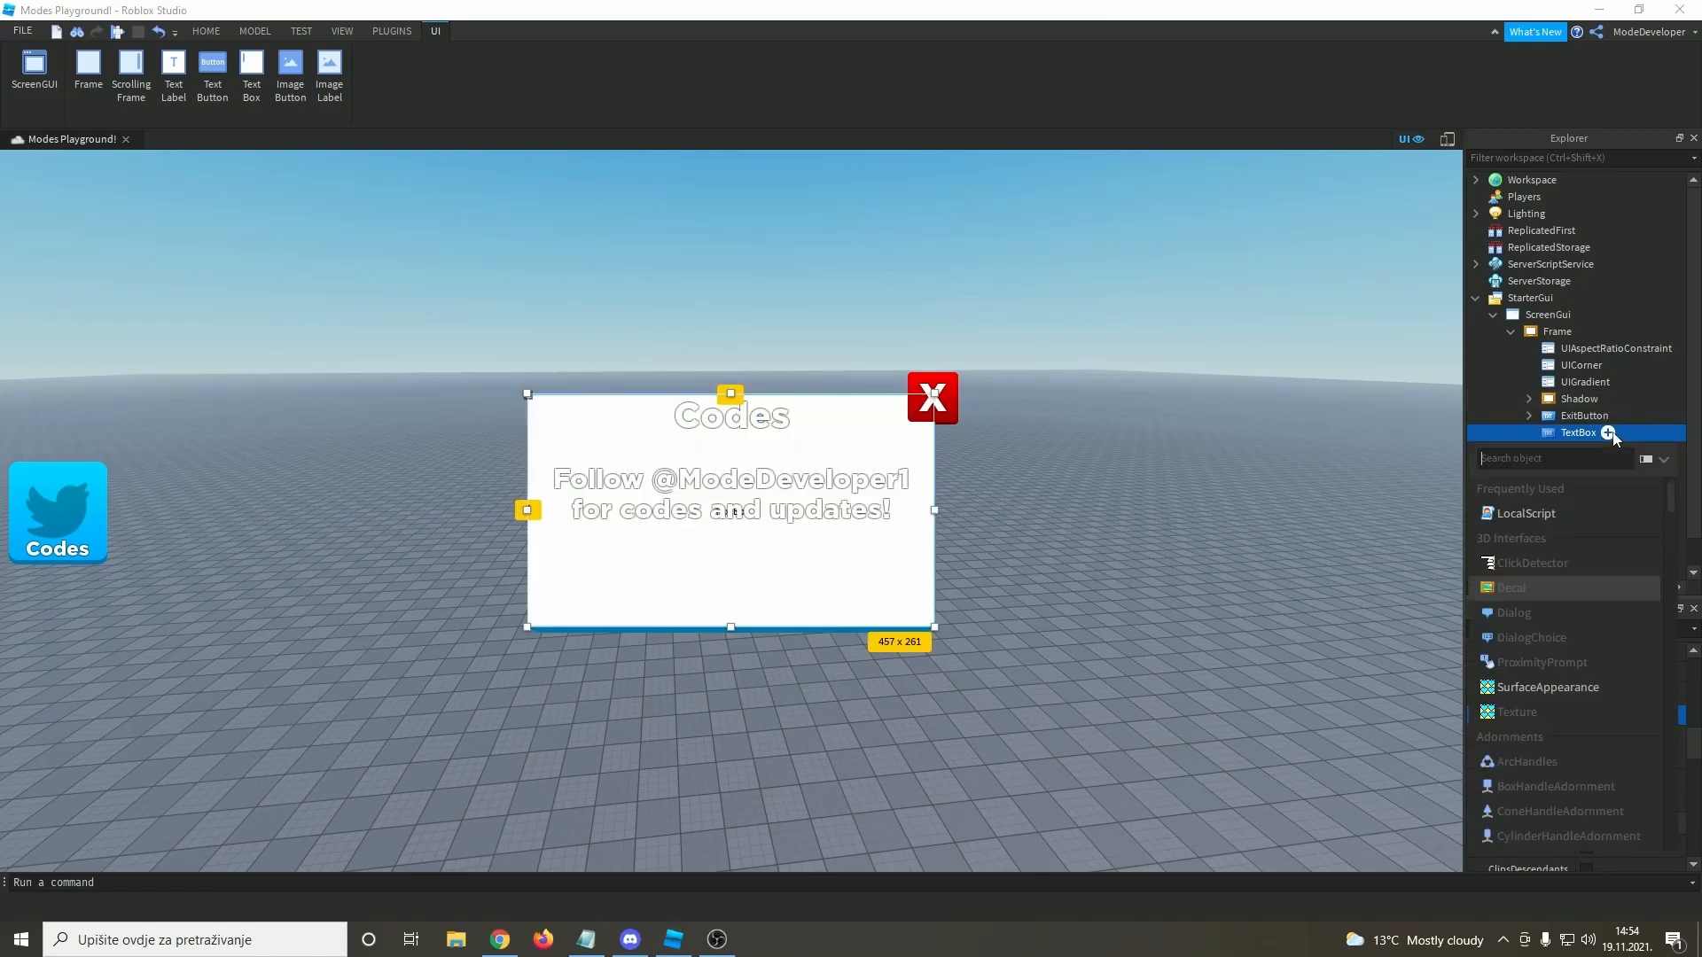
text(ui)
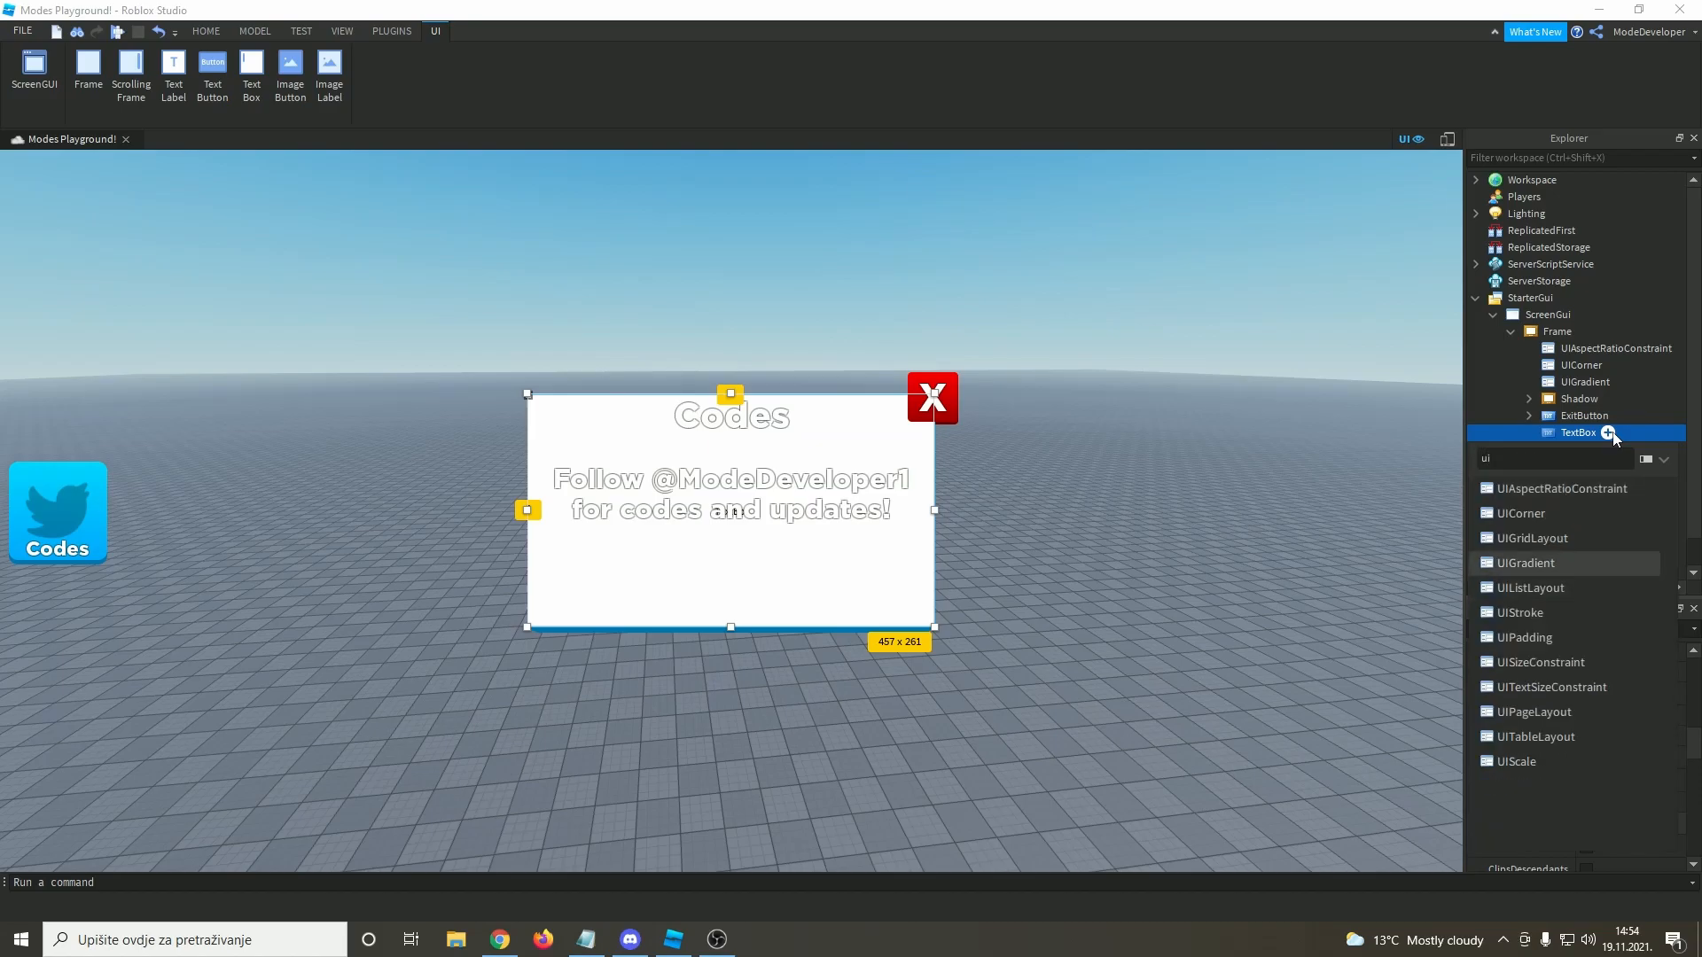
key(Return)
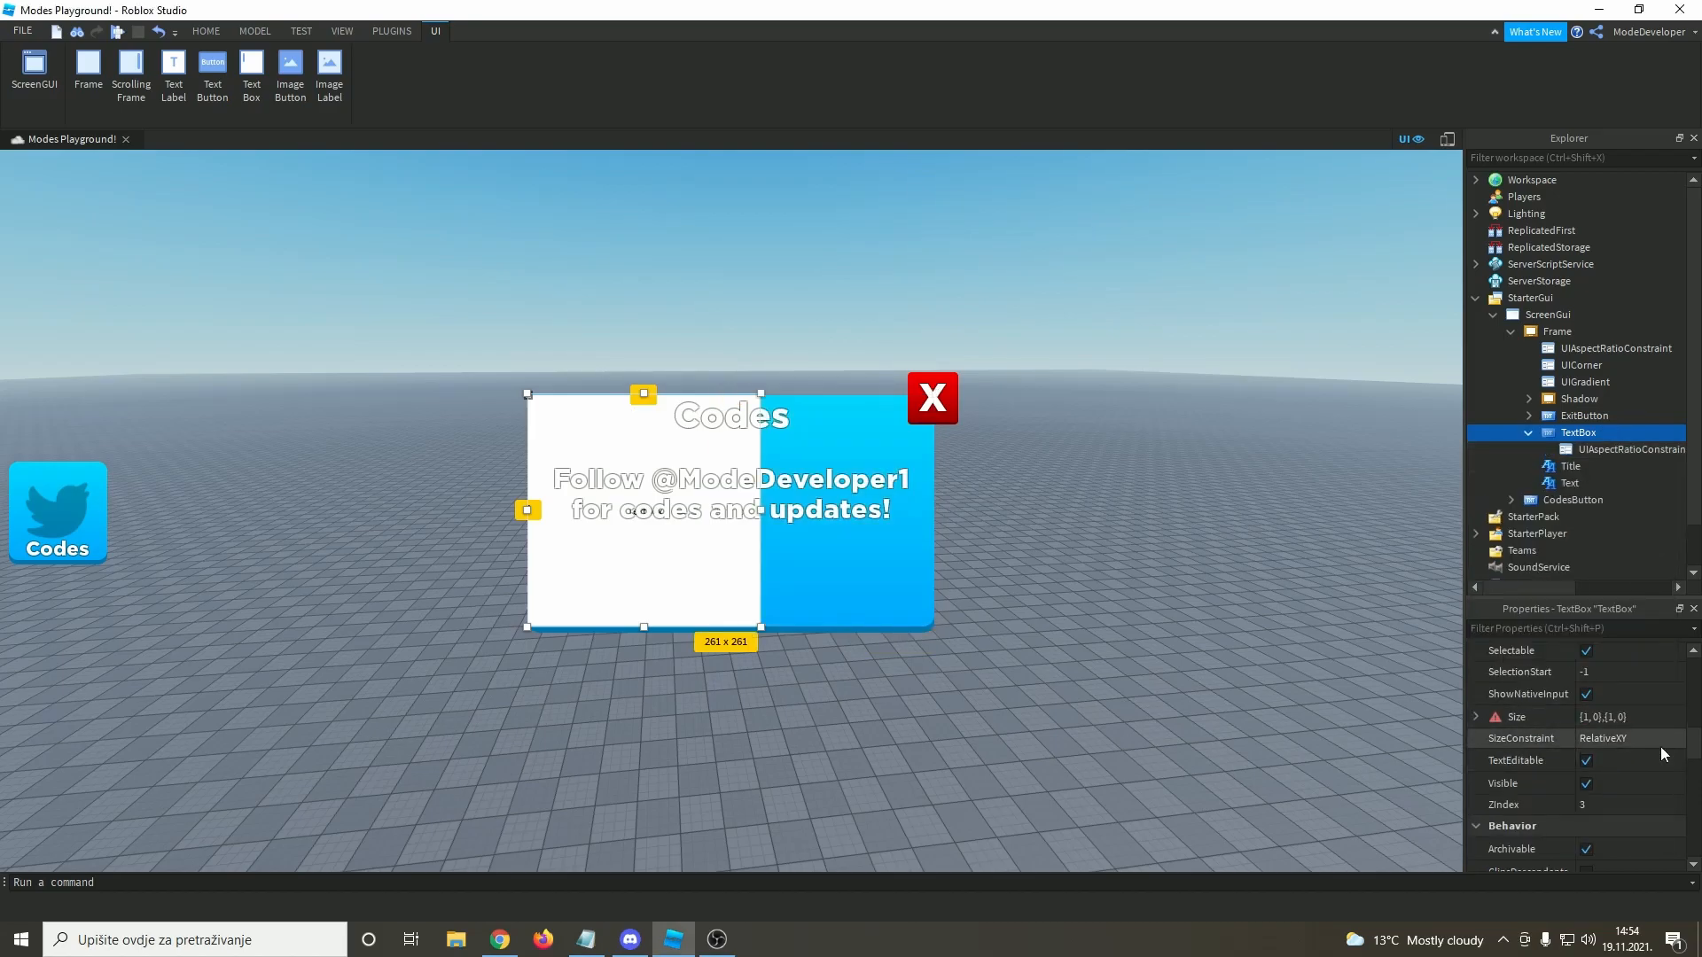
click(1576, 451)
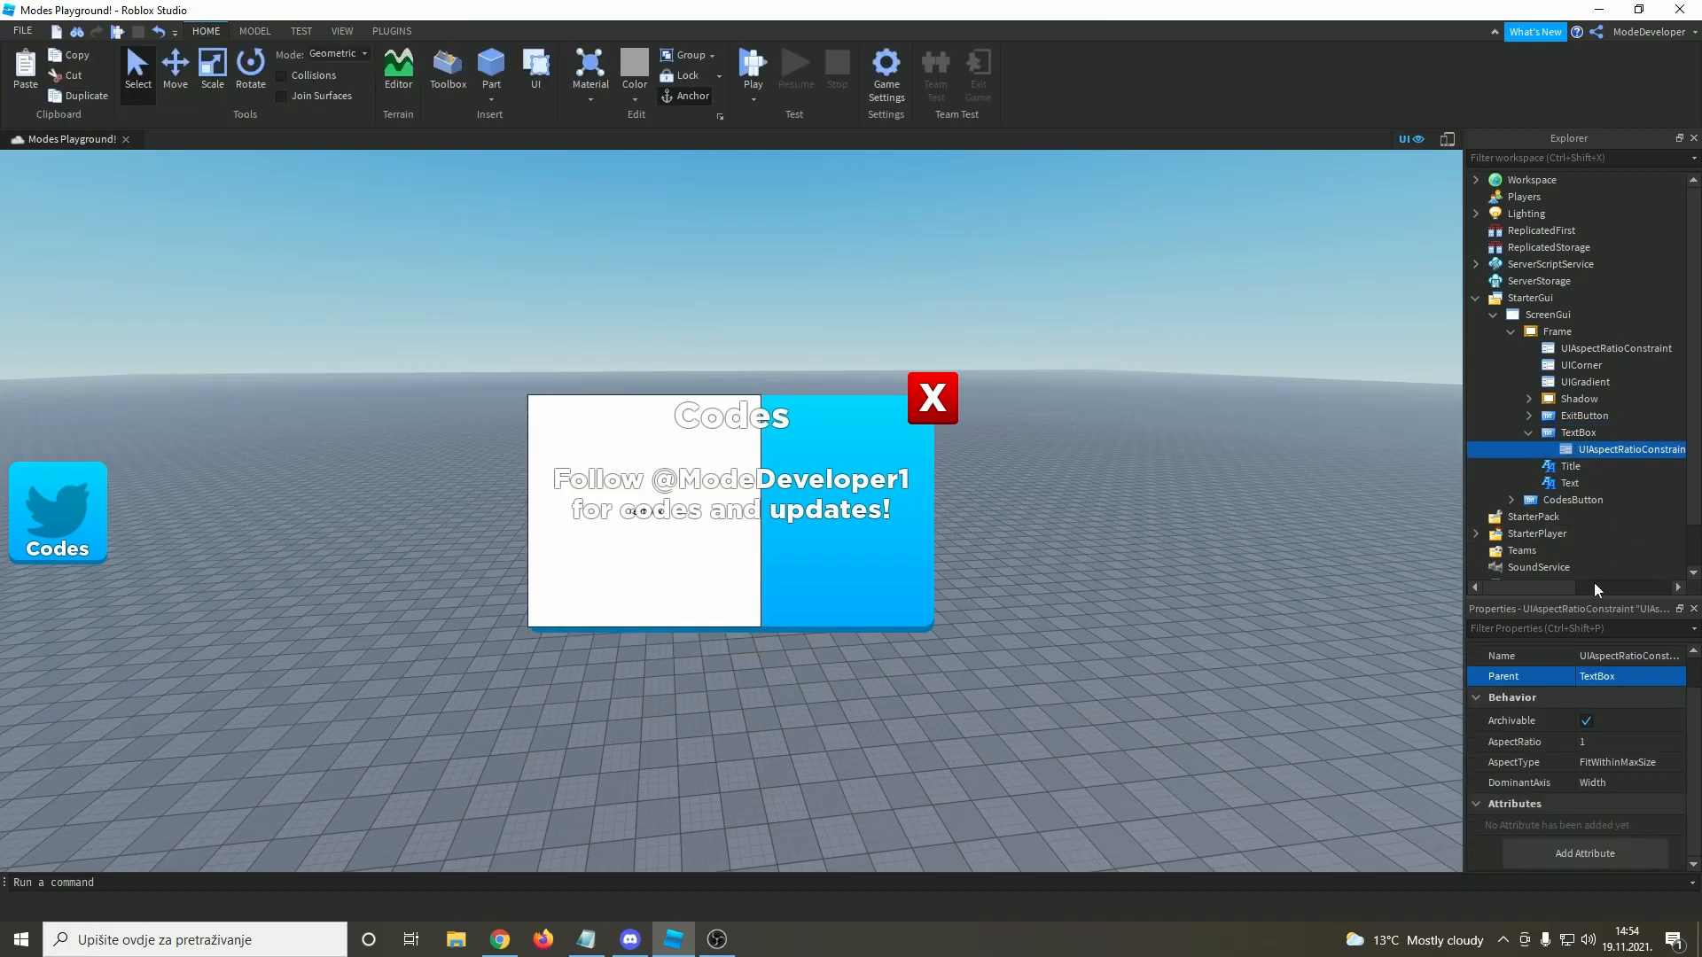
click(1609, 745)
key(Return)
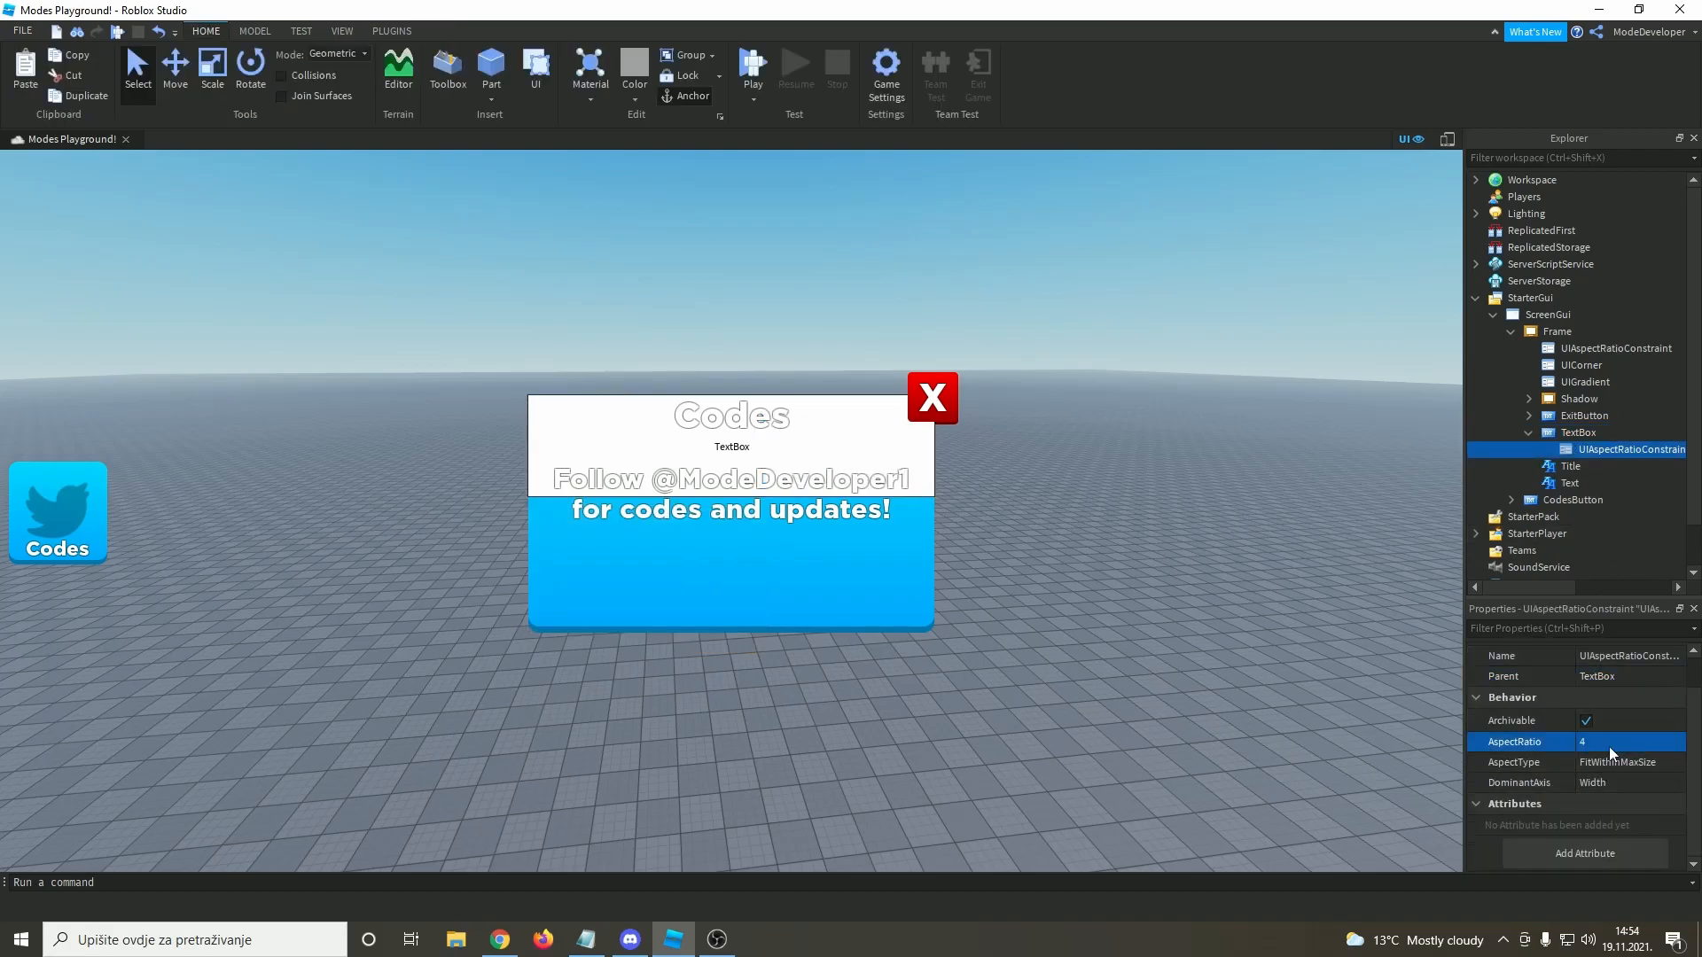
text(5)
key(Return)
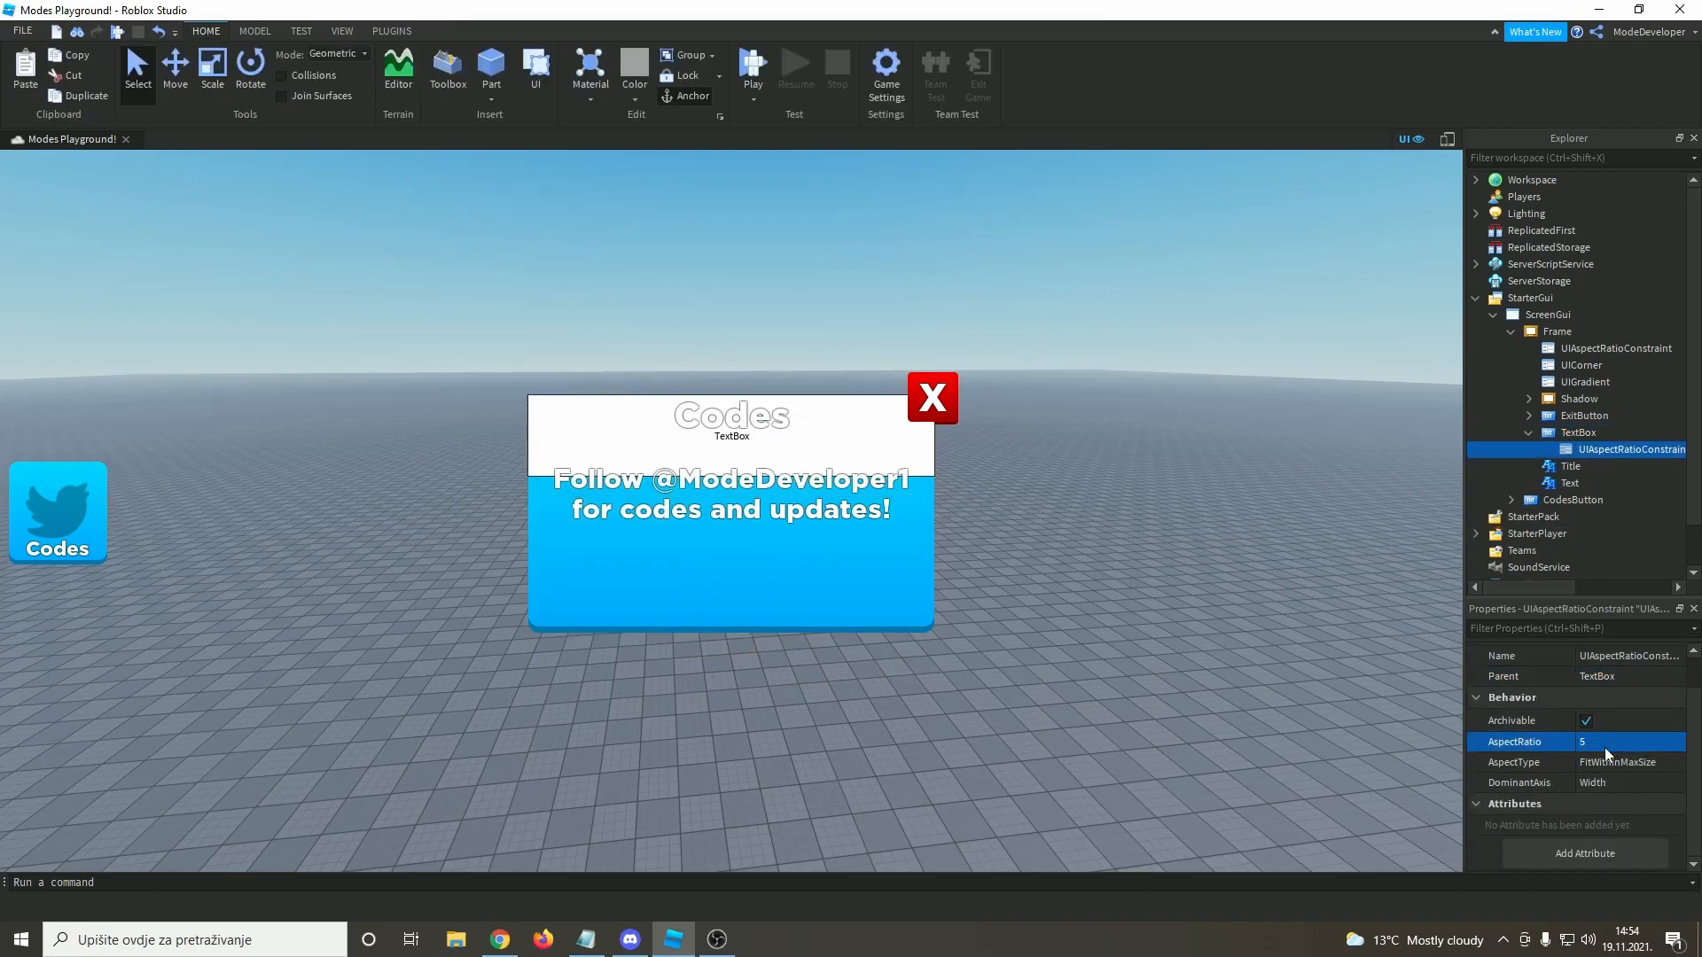
- Set the TextBox's font to GothamBlack
click(1578, 434)
scroll(1583, 716, down, 10)
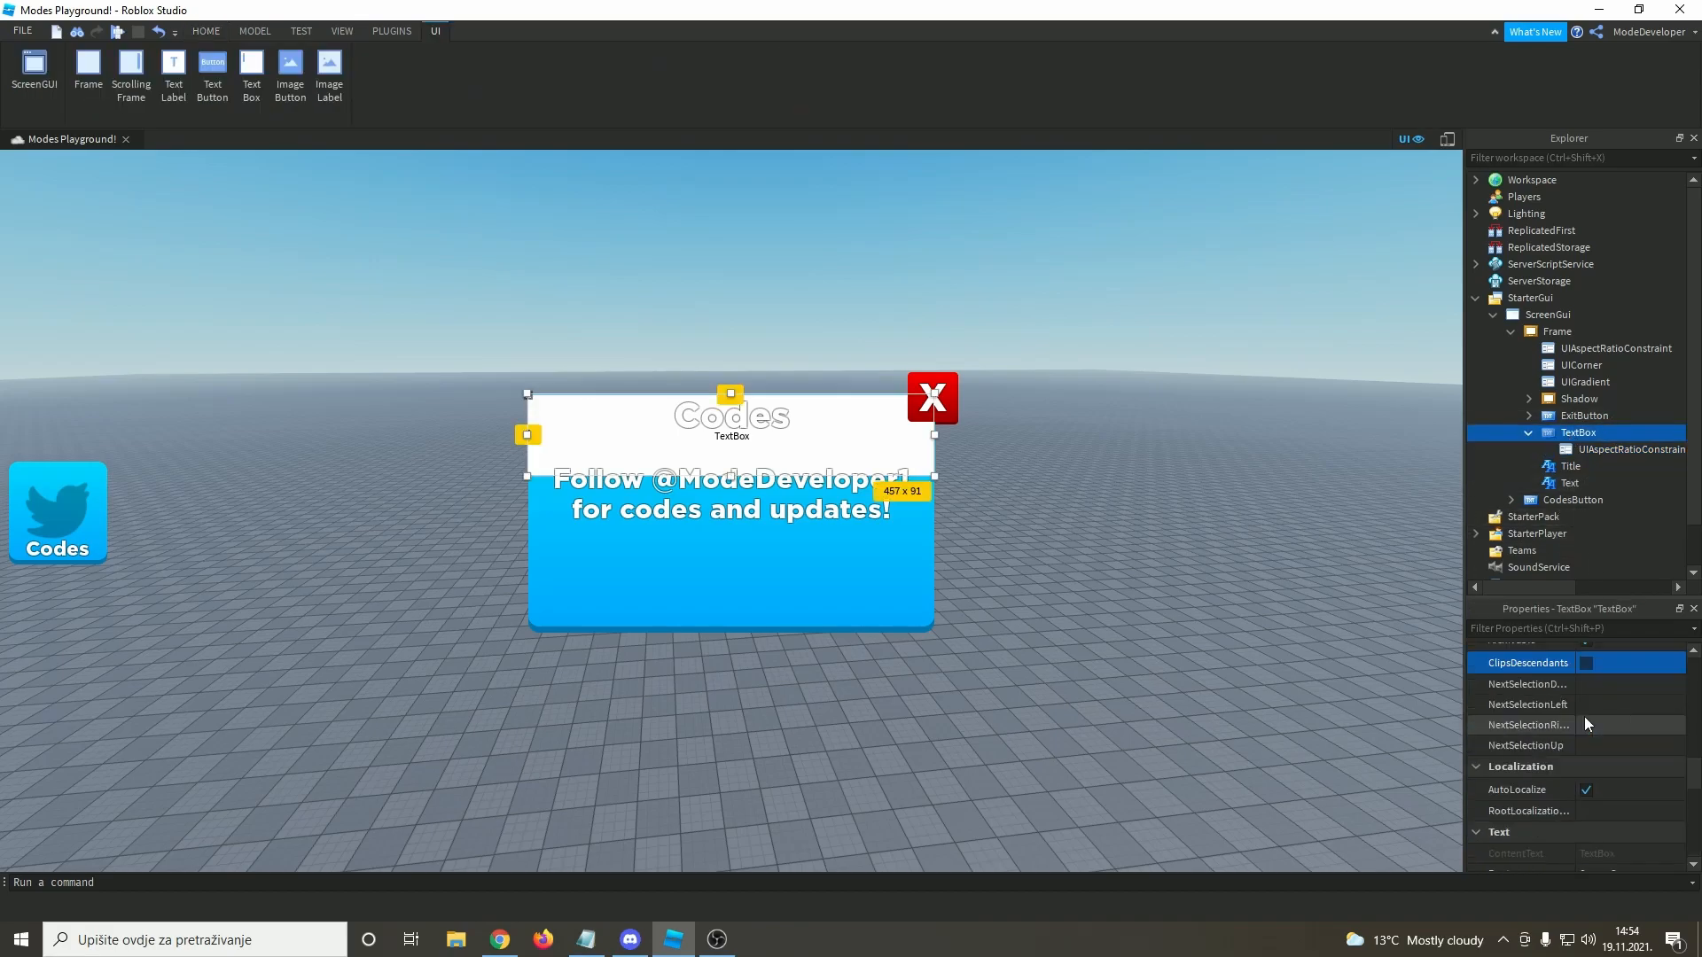
scroll(1658, 730, up, 3)
click(1648, 694)
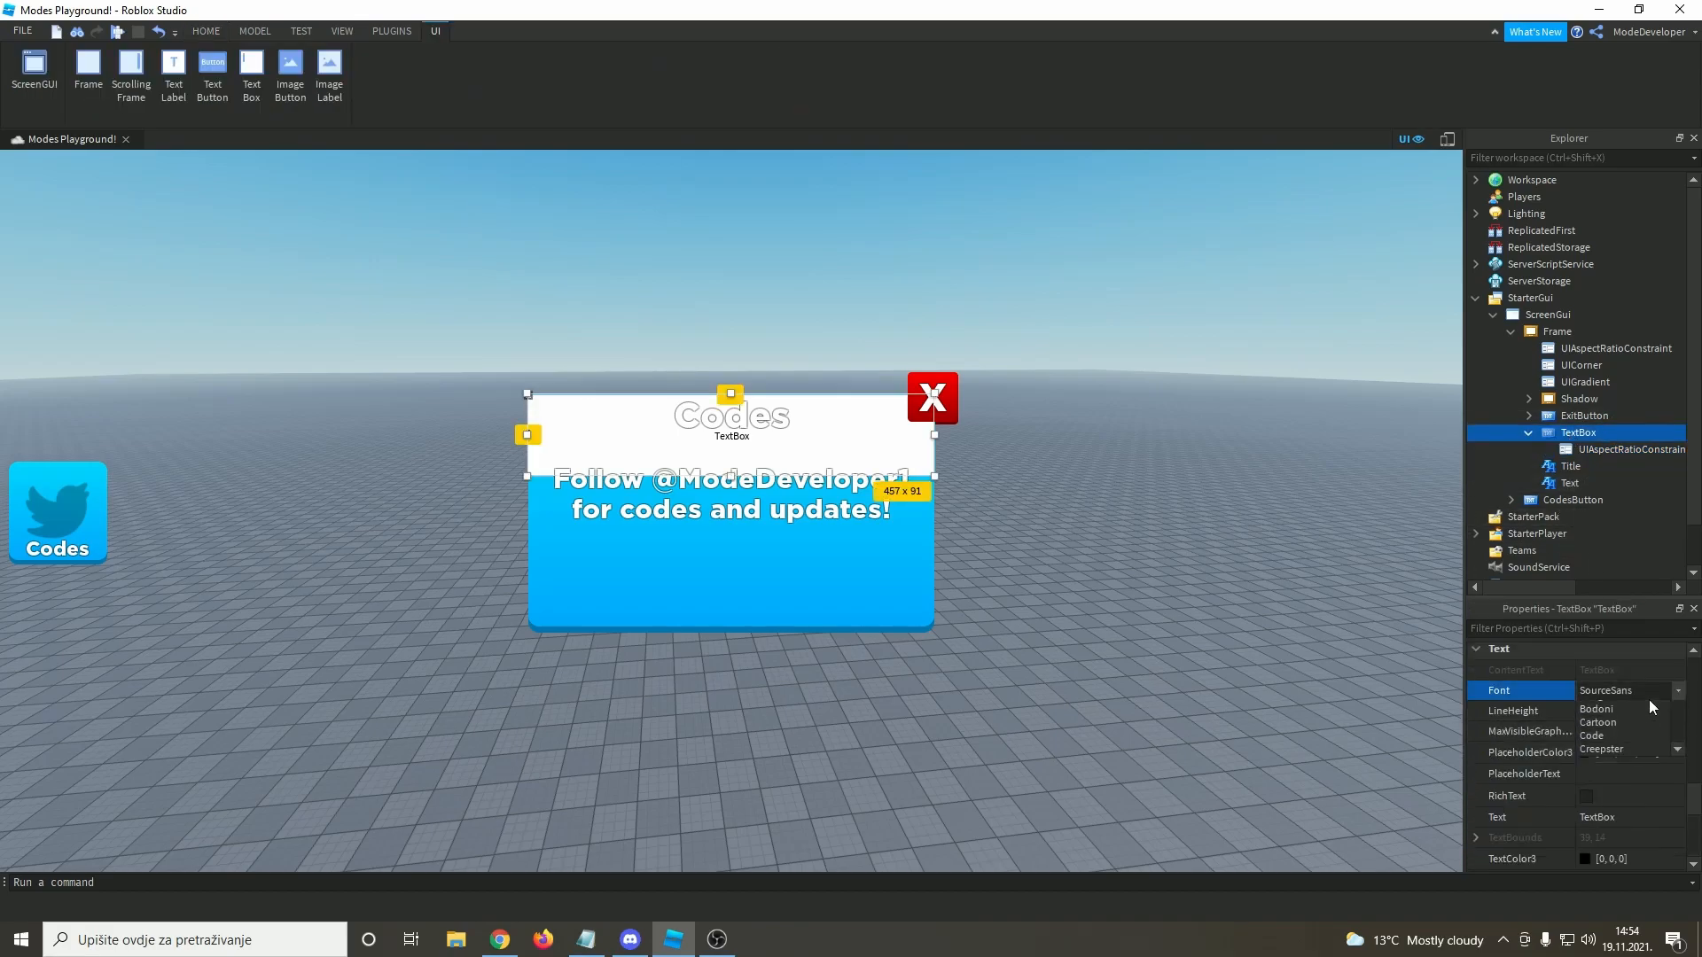
scroll(1642, 800, up, 4)
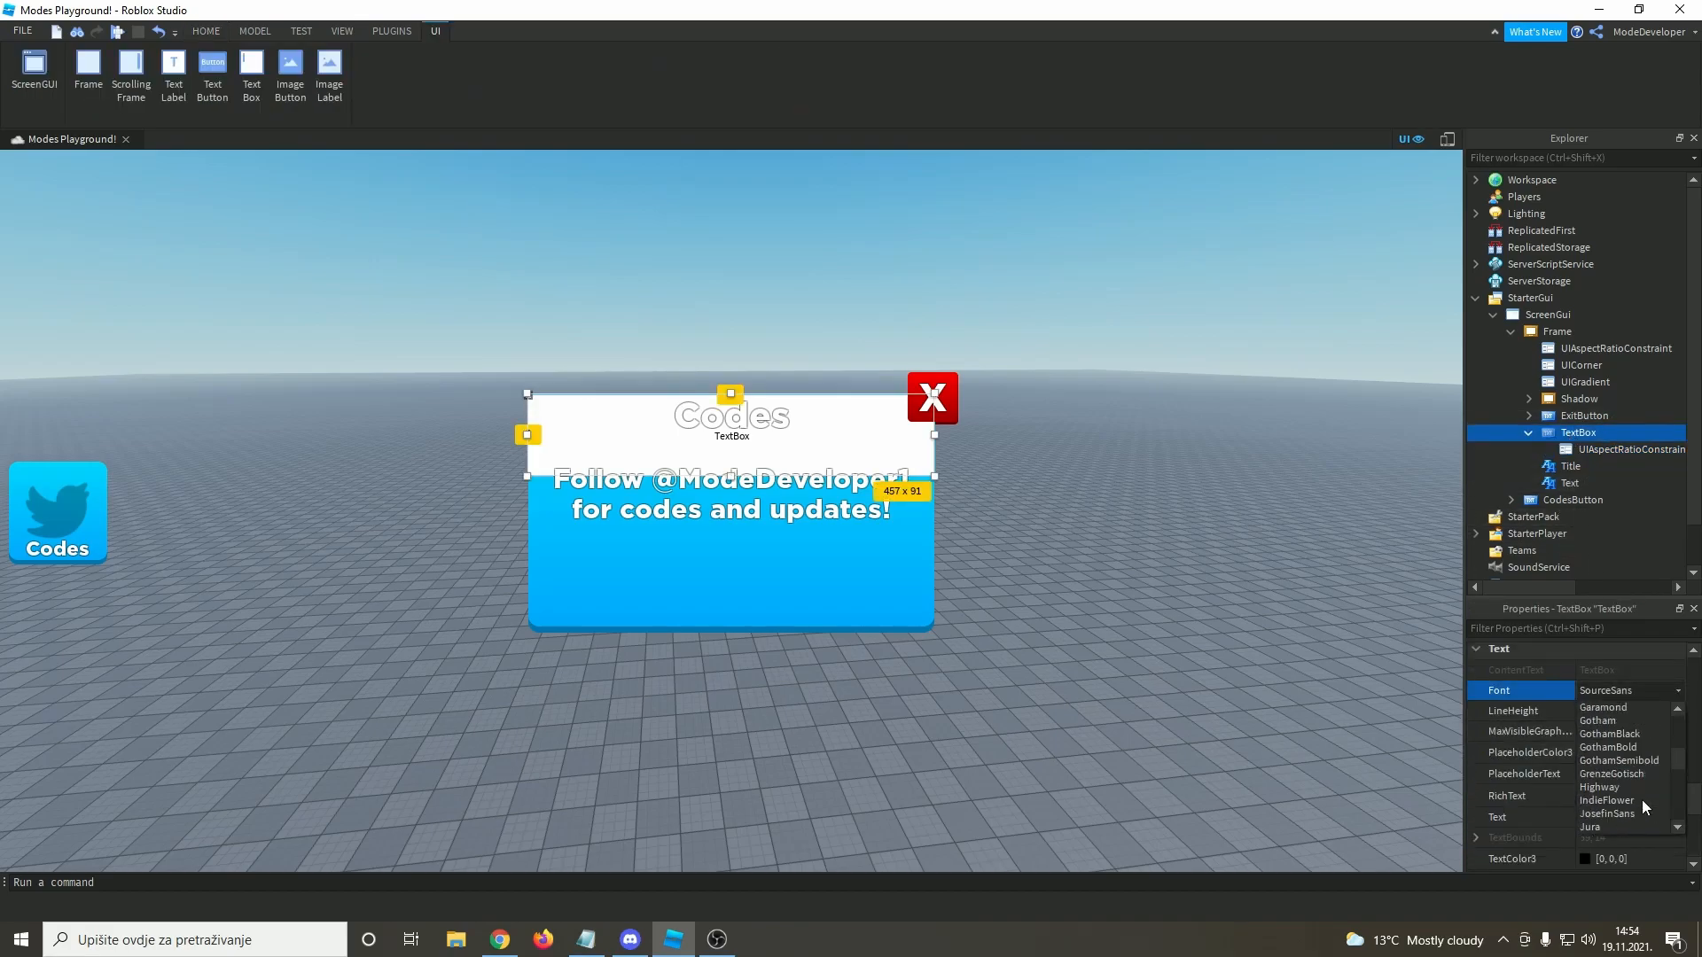
click(1624, 735)
- Set the TextBox's text color to white (255, 255, 255)
scroll(1631, 739, down, 2)
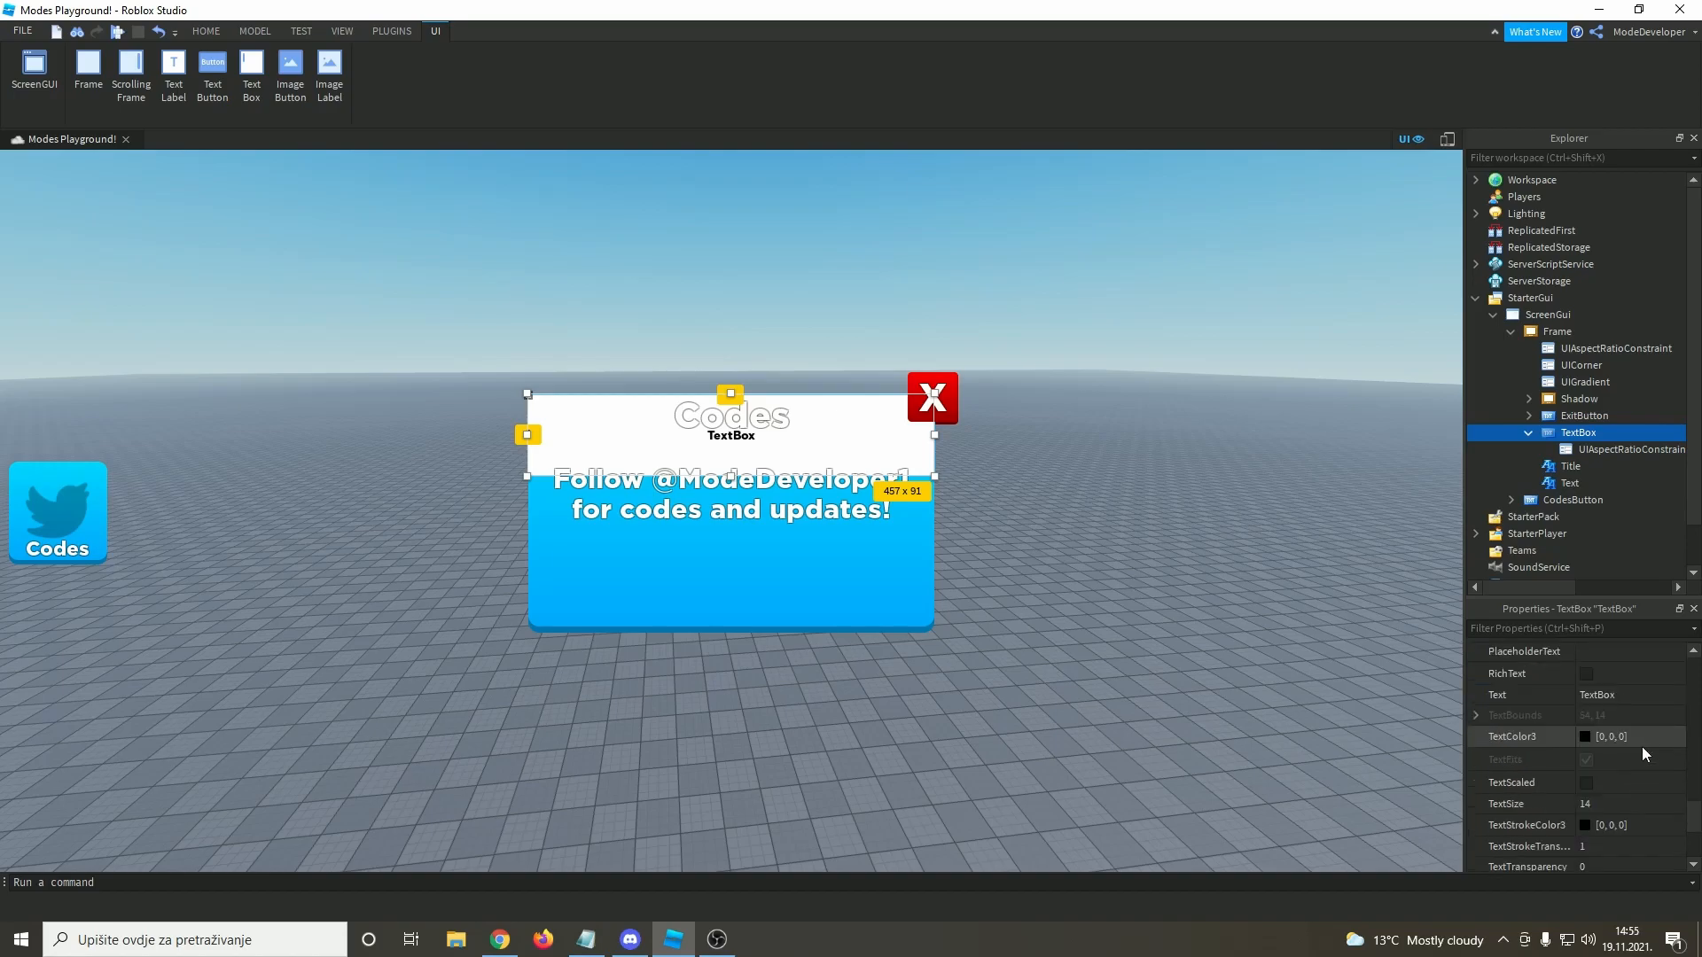
click(1583, 737)
click(815, 444)
click(967, 624)
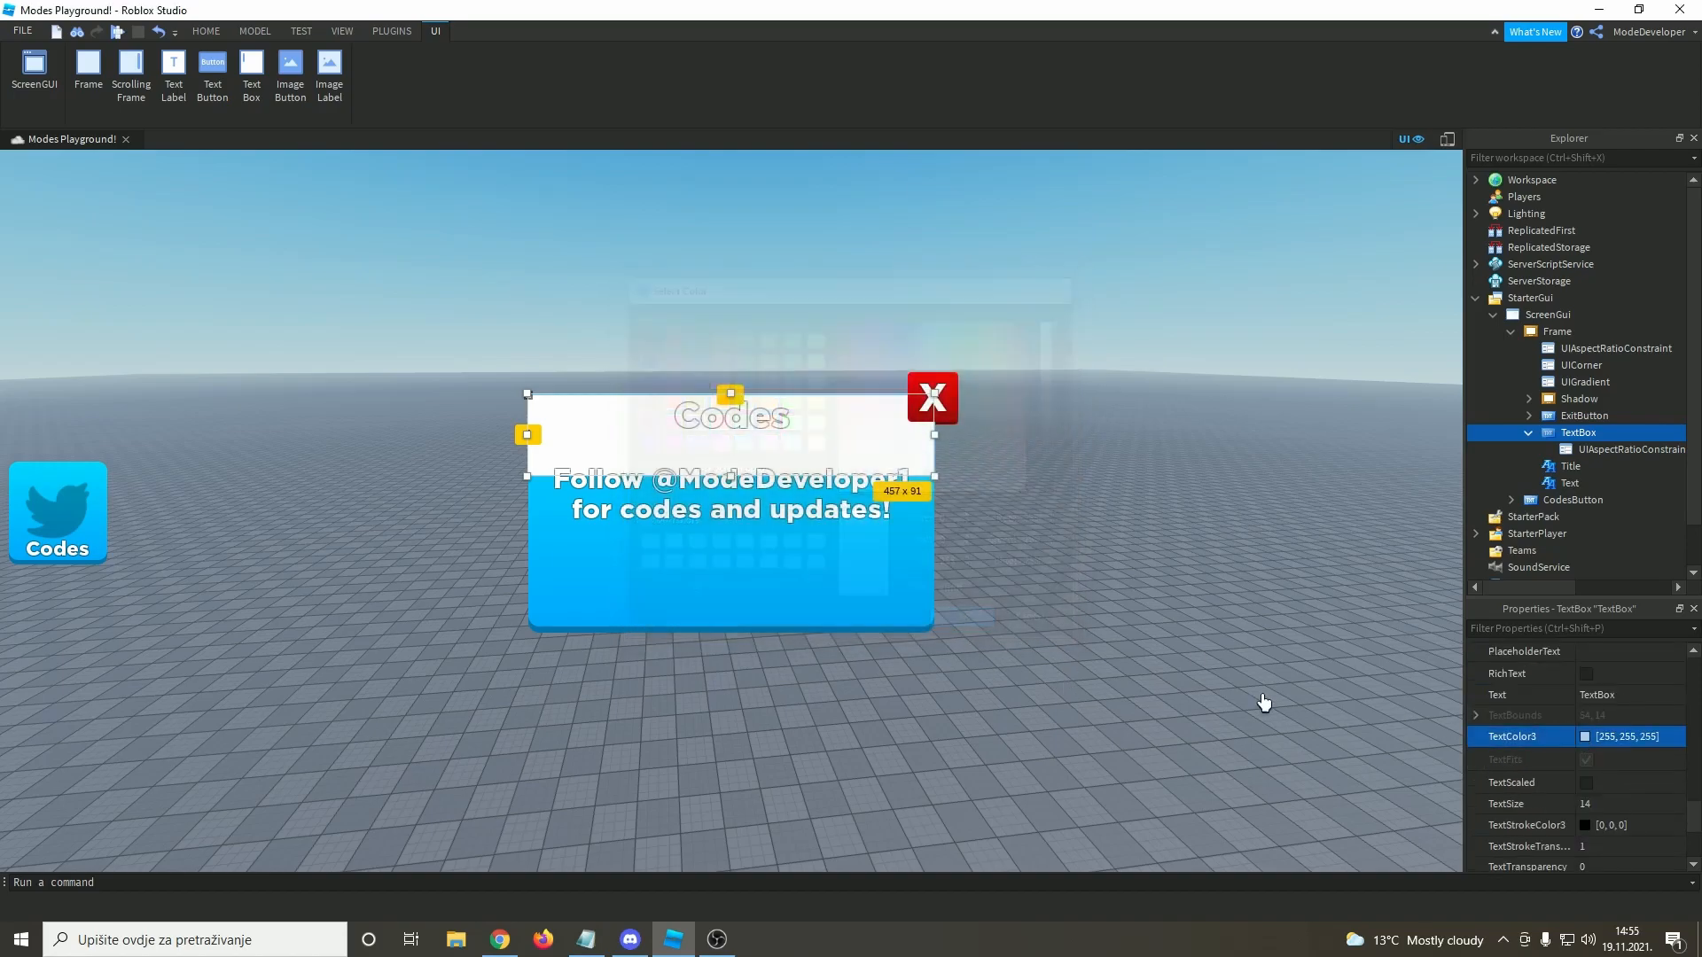
- Enable TextScaled on the TextBox and set its text stroke transparency to 0.7
scroll(1599, 769, down, 2)
click(1598, 721)
click(1587, 721)
click(1599, 786)
text(0.7)
key(Return)
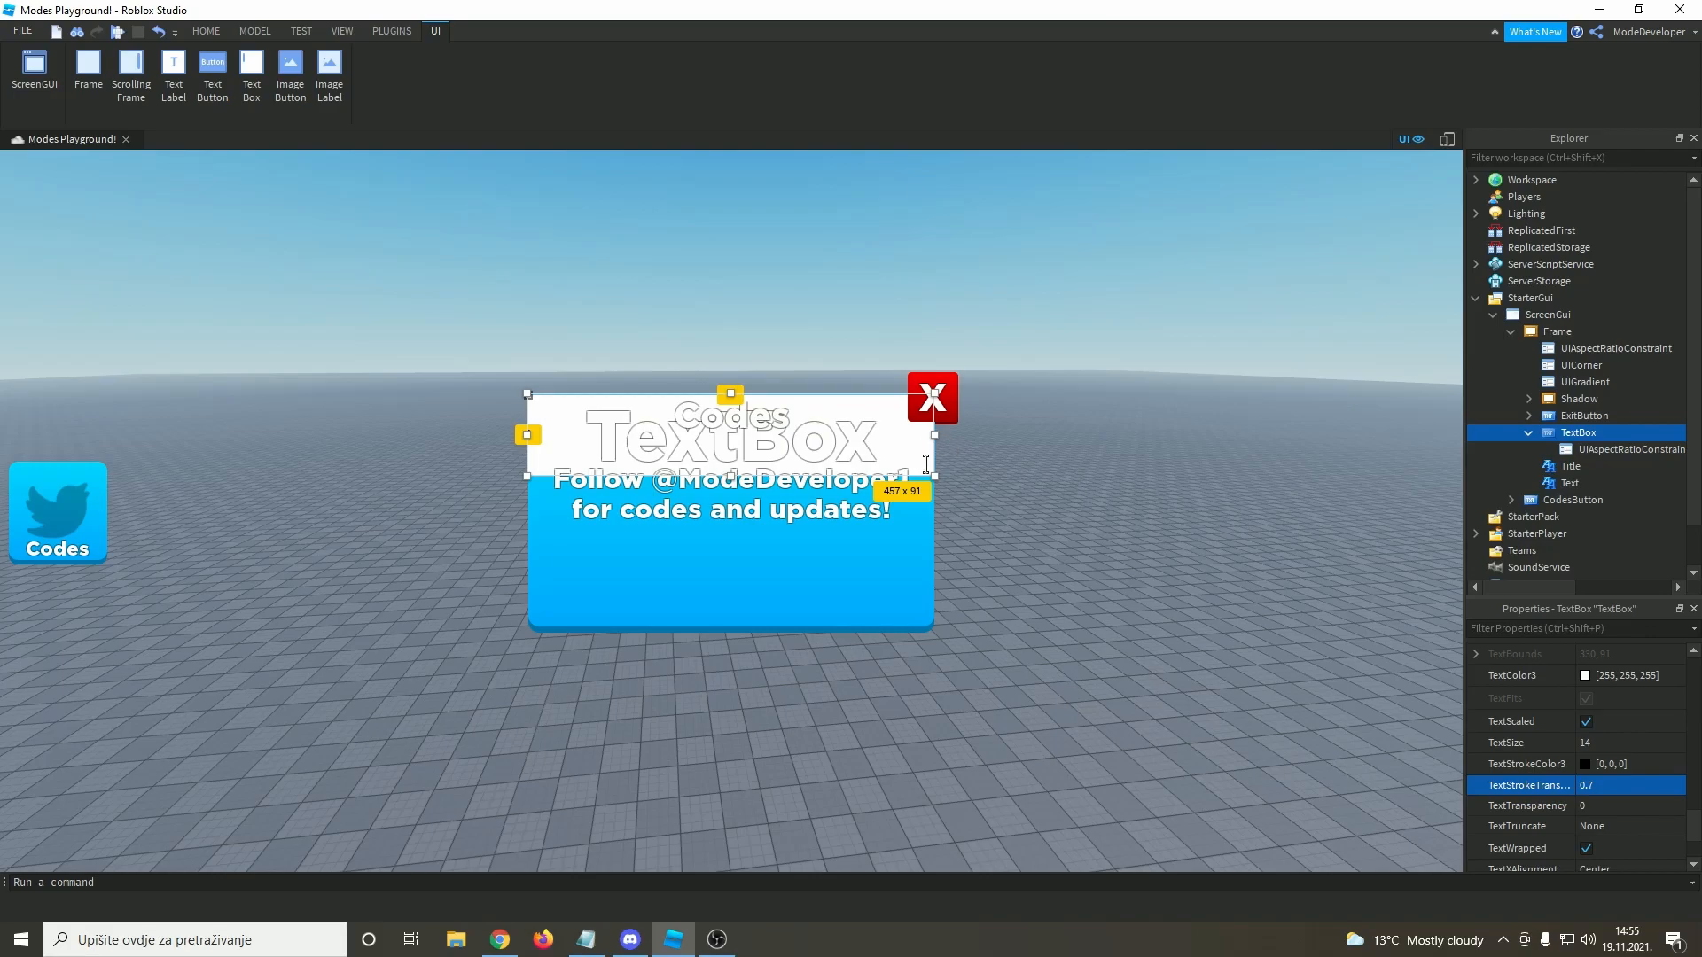
- Move the TextBox below the follow text and shrink it to about 267 x 53
drag(915, 456, 919, 593)
mouse_move(735, 618)
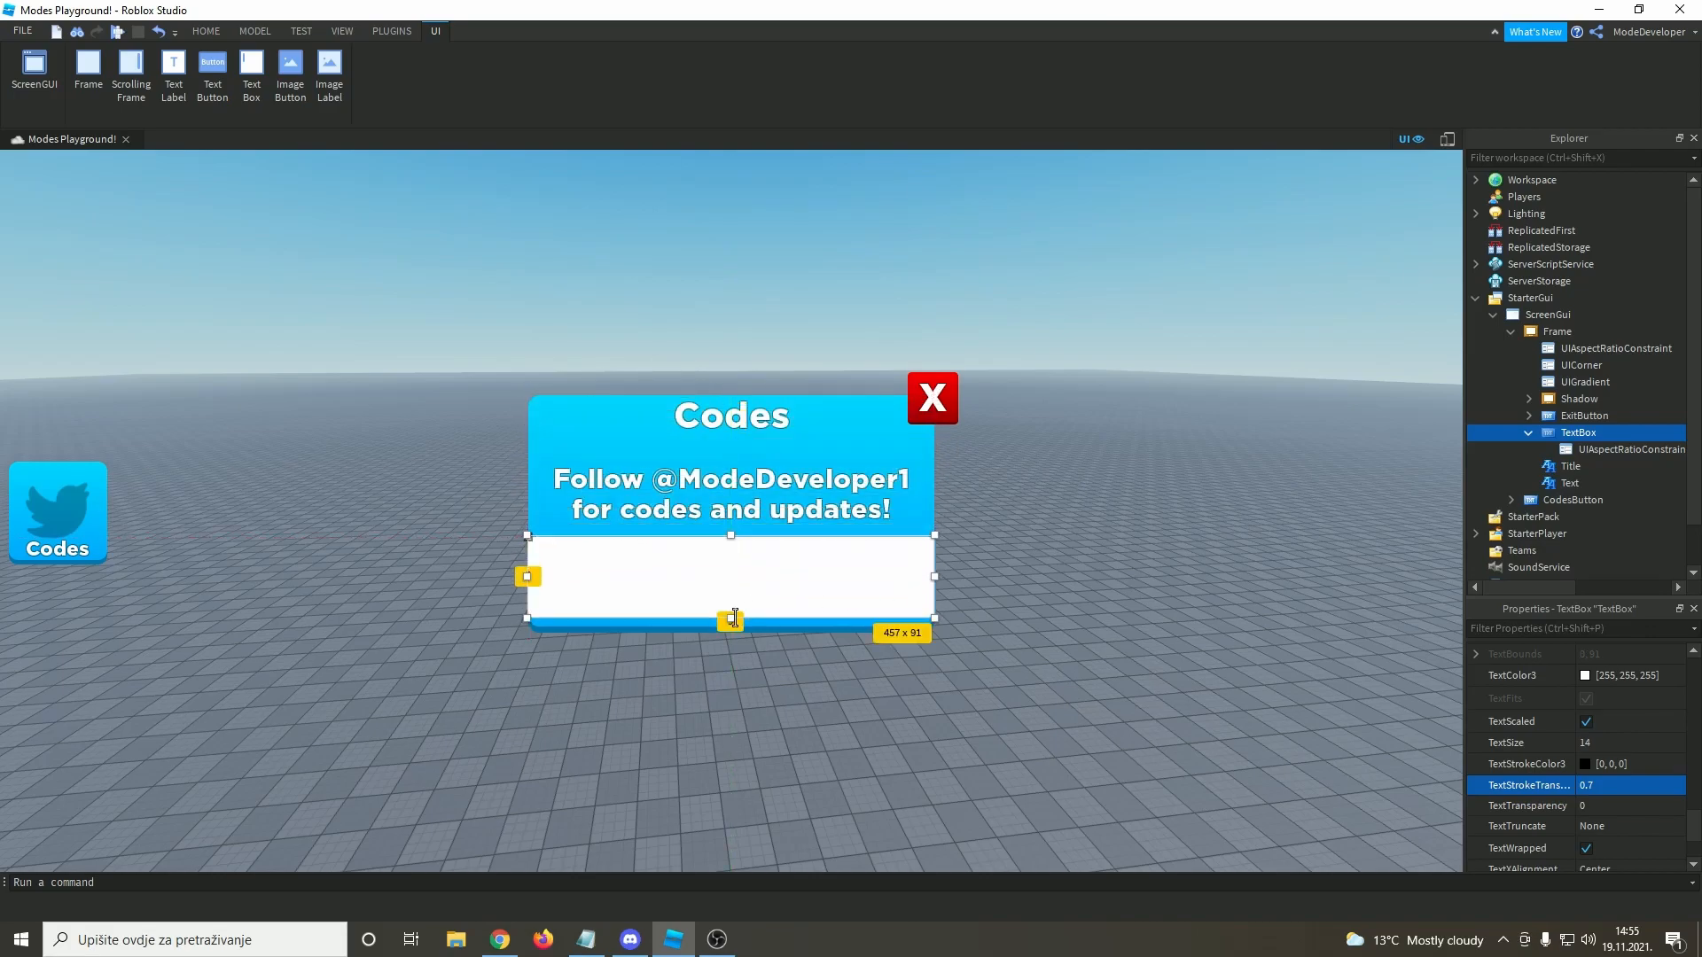
drag(731, 617, 749, 568)
- Set the TextBox's AnchorPoint to 0.5, 0.5
scroll(1655, 757, up, 8)
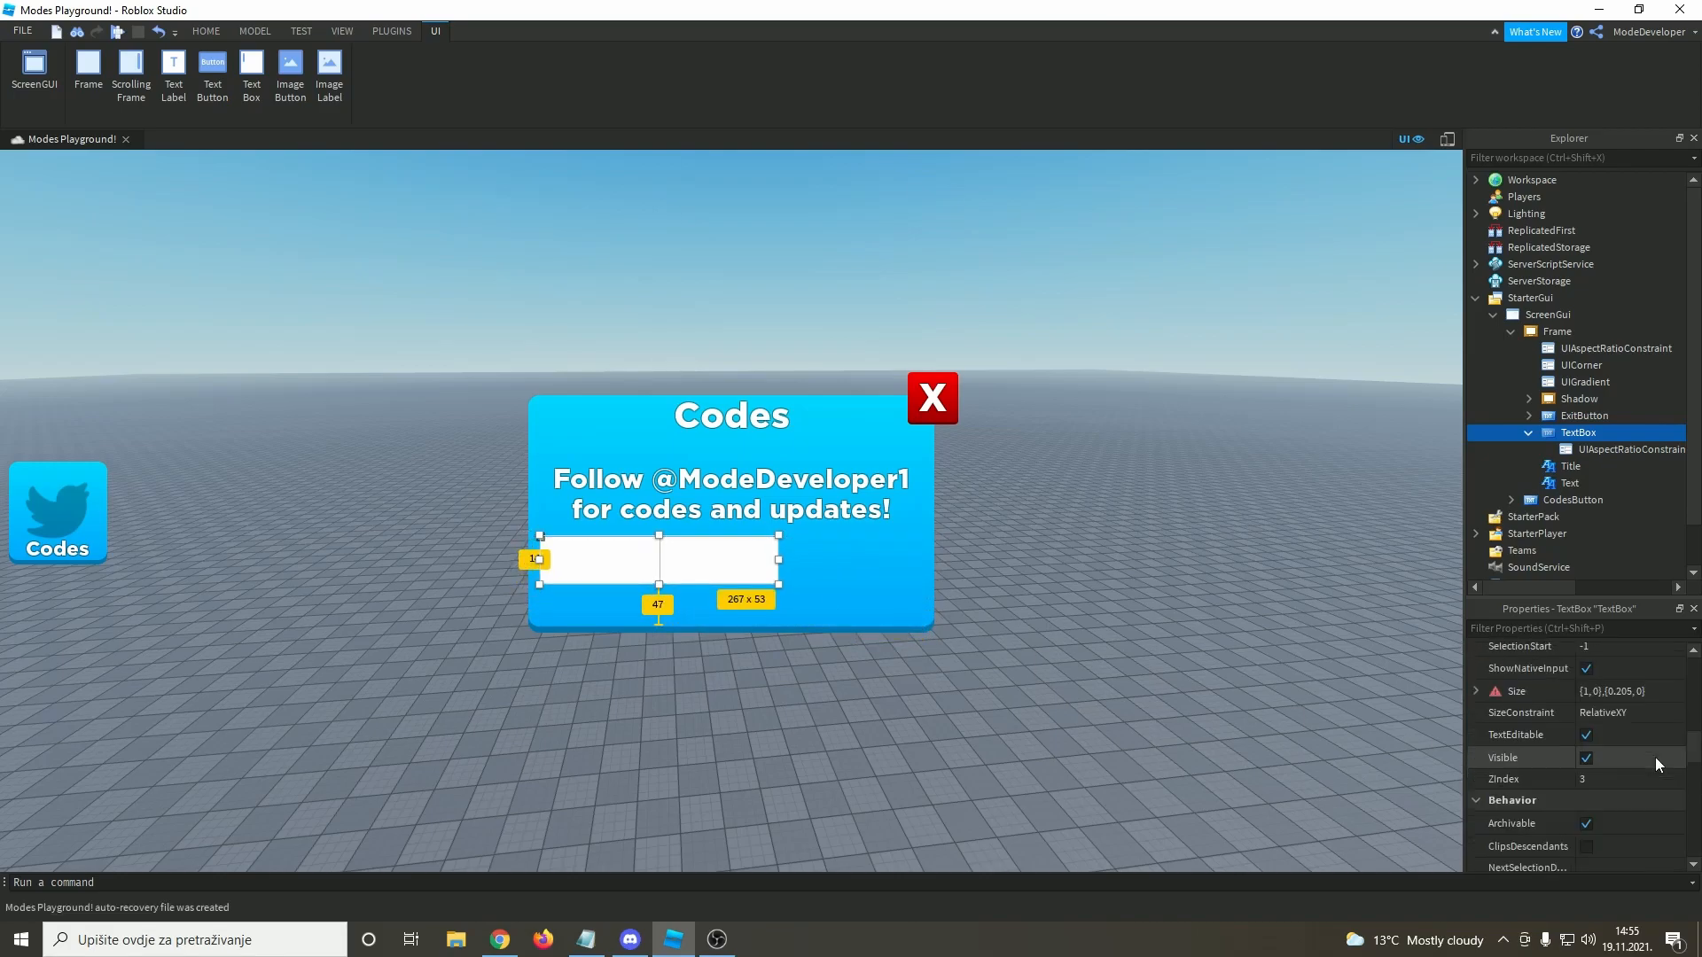
scroll(1624, 705, up, 3)
click(1611, 801)
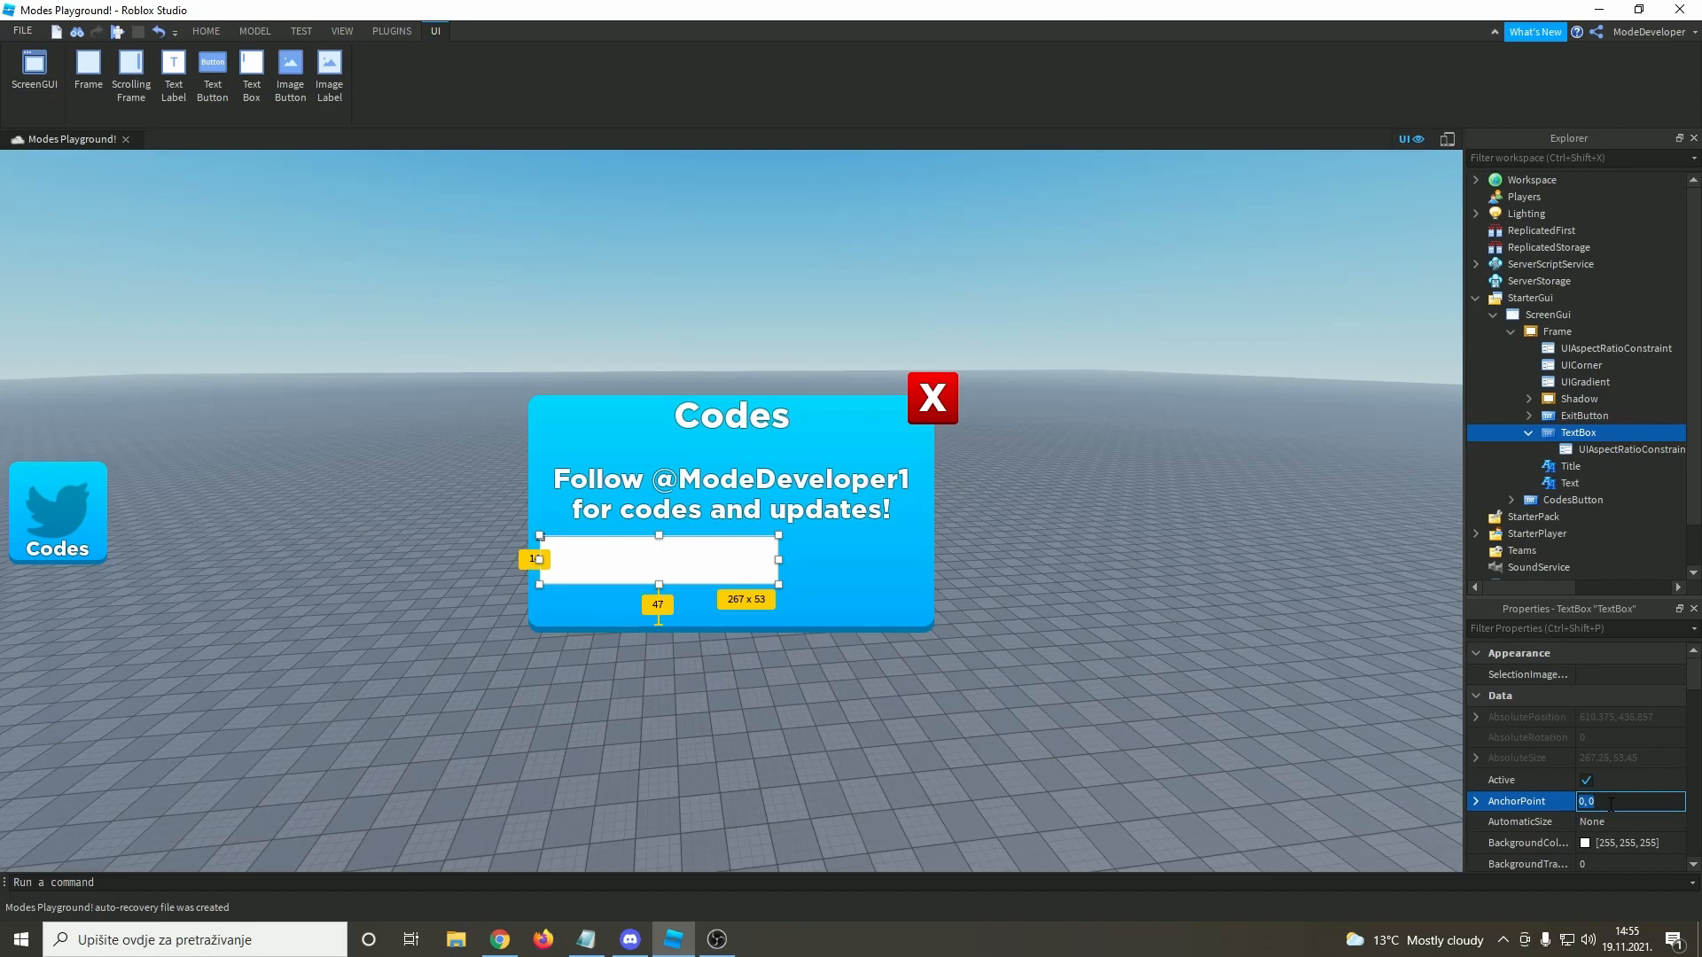
text(0.5,0.5)
key(Return)
- Center the TextBox horizontally in the lower part of the Frame by setting its Position to {0.5, 0},{0.75, 0}
scroll(1608, 805, down, 5)
click(1629, 729)
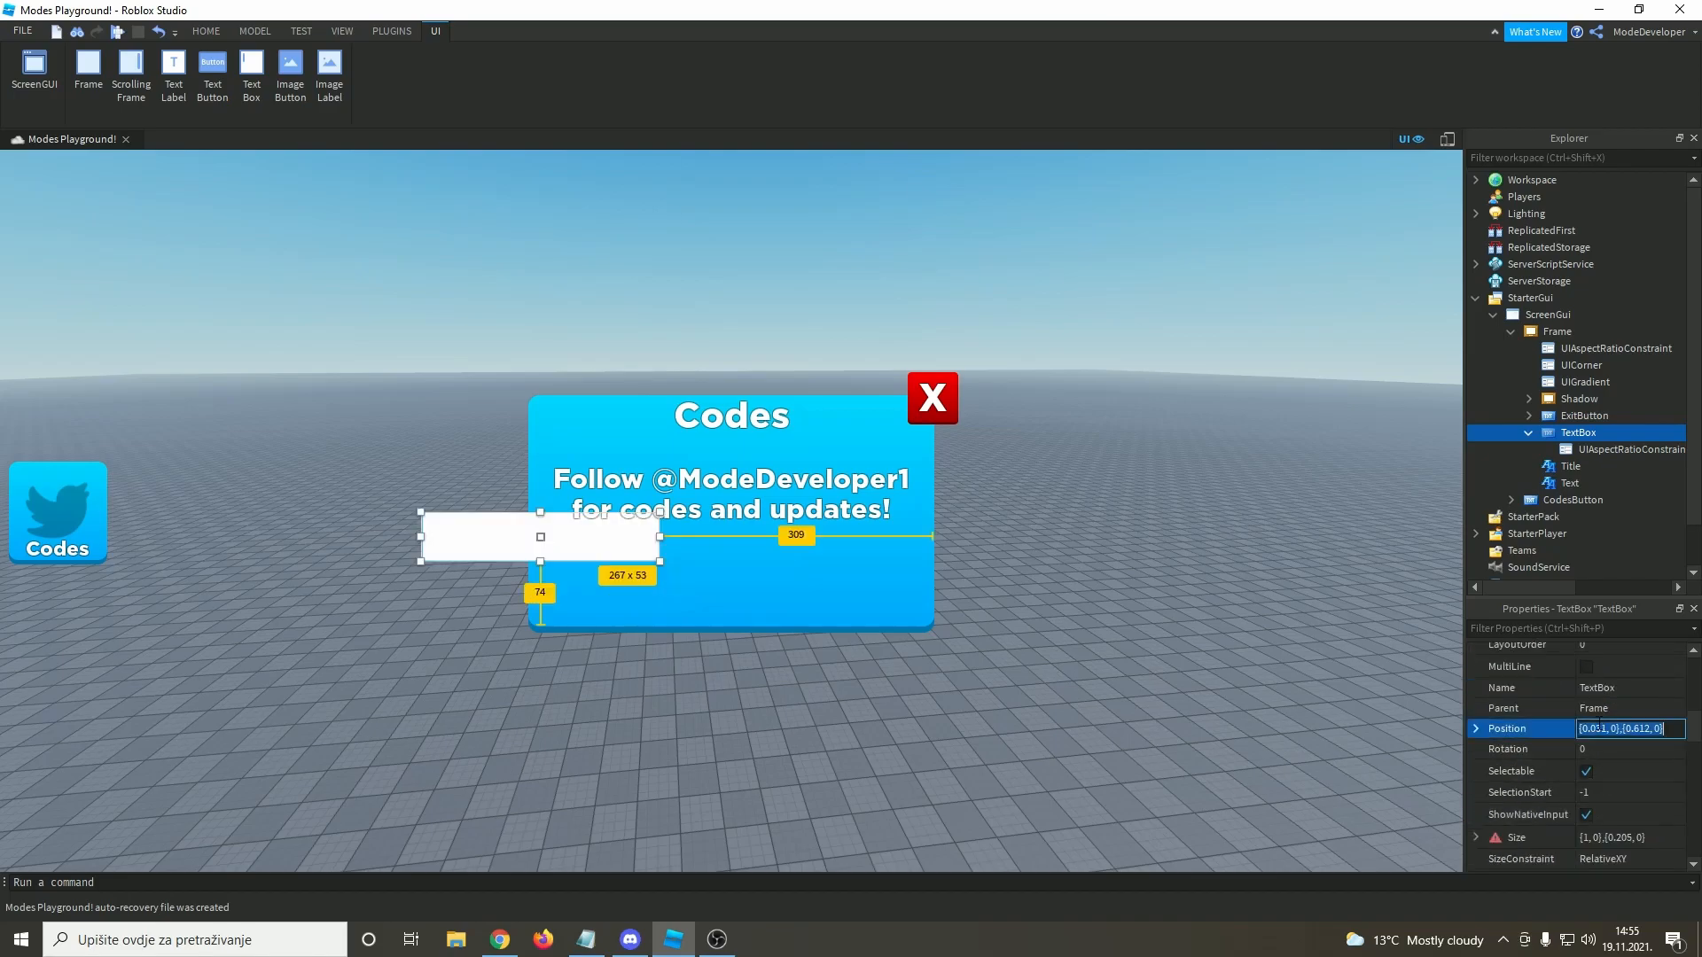
double_click(1630, 729)
text(0.5)
key(Return)
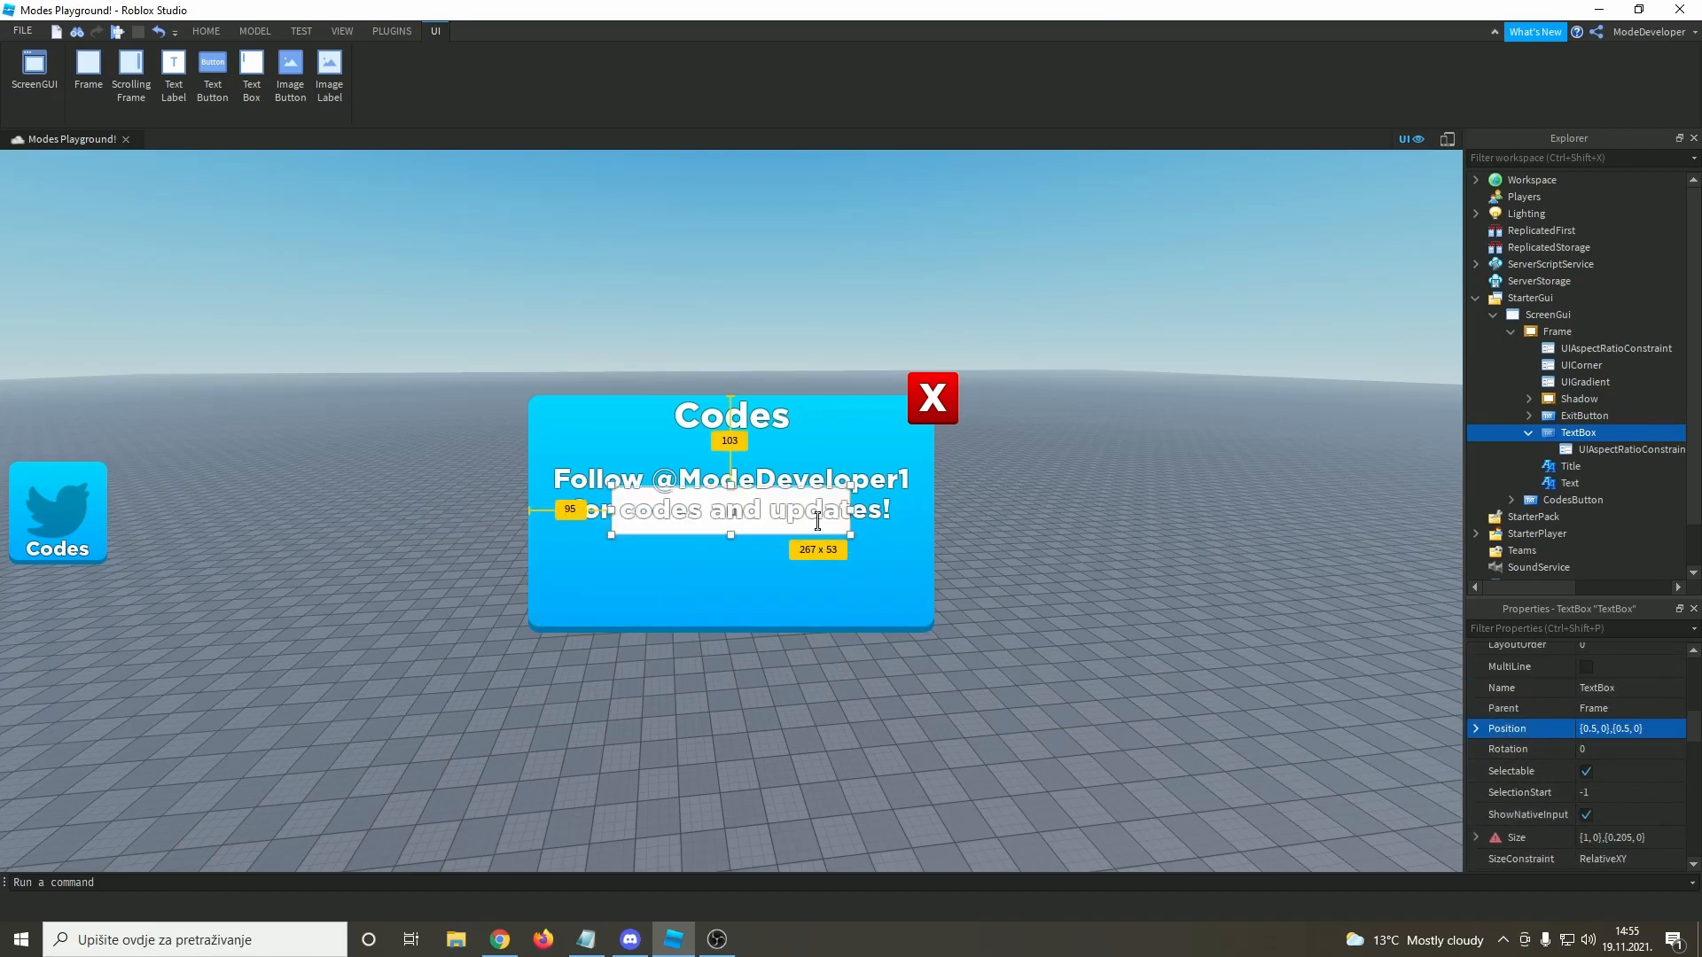
click(1630, 728)
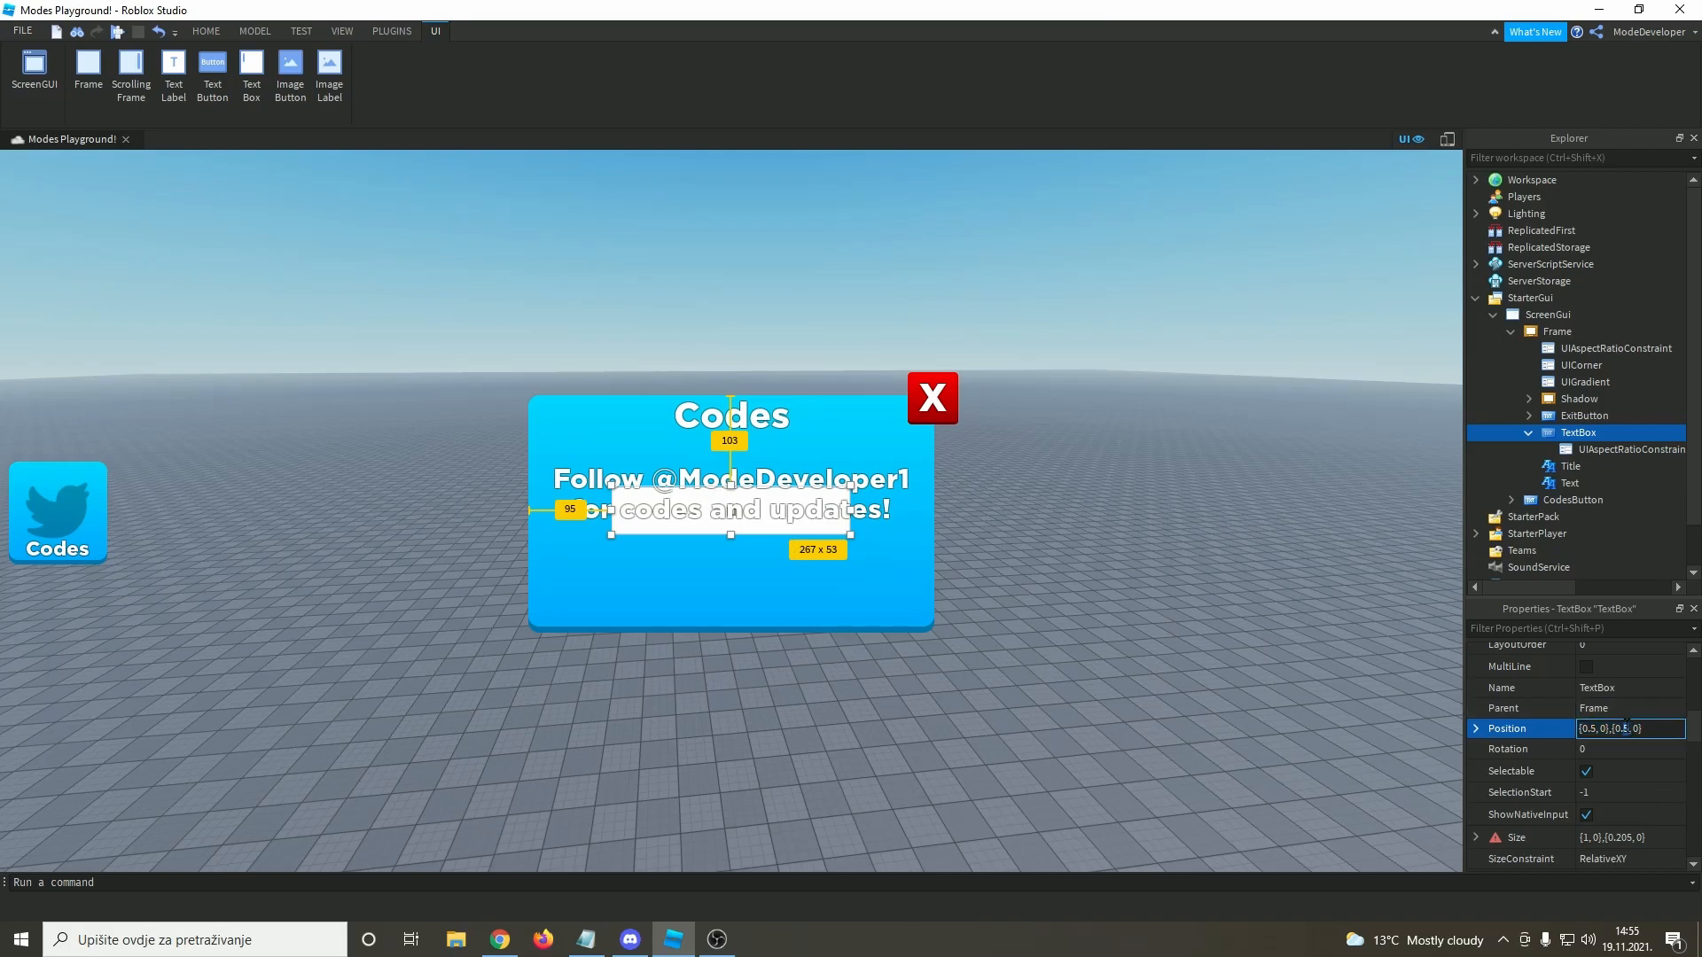
text(7)
key(Return)
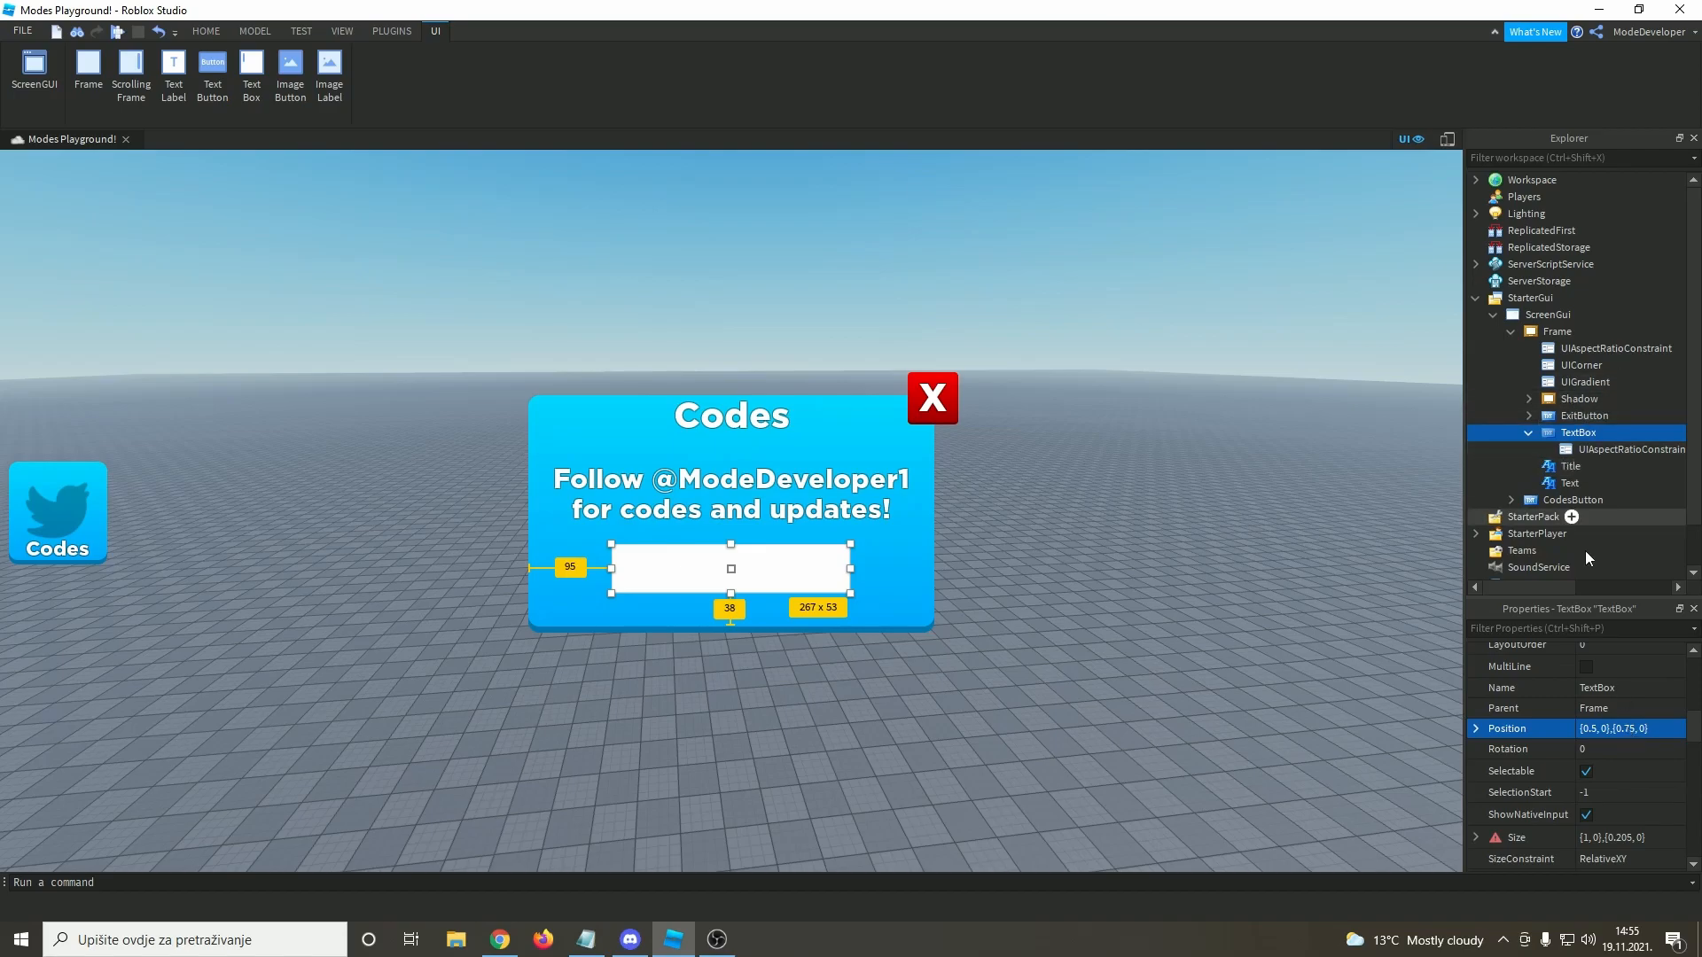
- Copy the Frame's UICorner and paste it into the TextBox
scroll(1598, 727, up, 1)
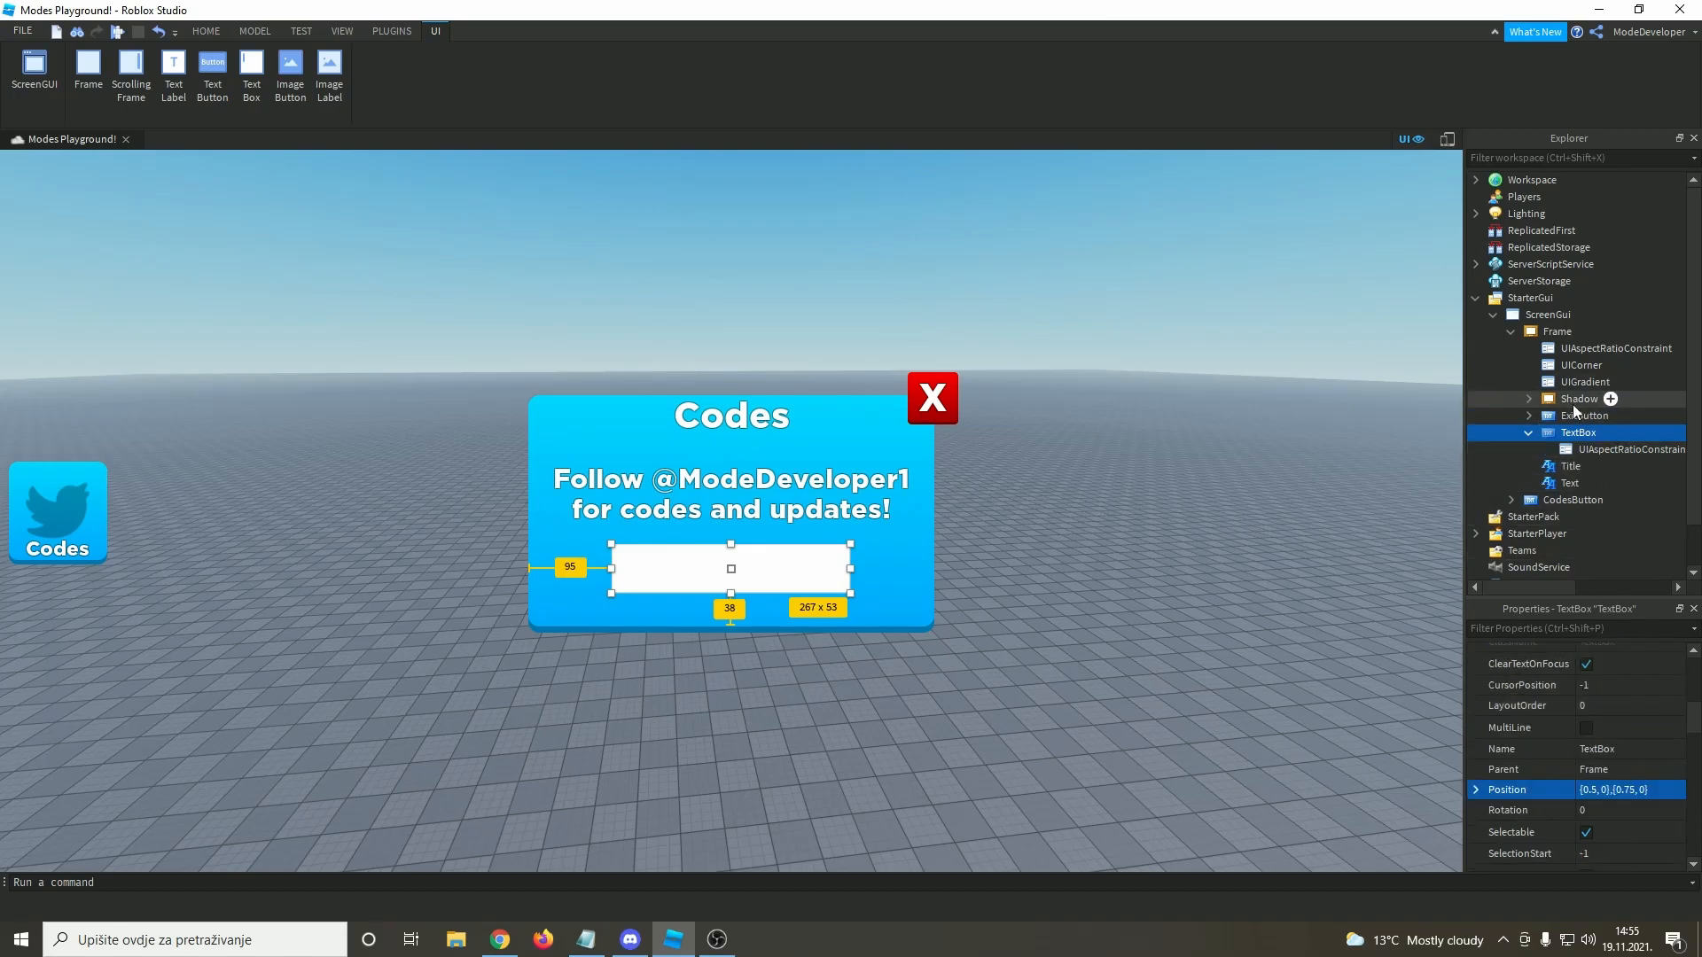
right_click(1567, 366)
click(1573, 369)
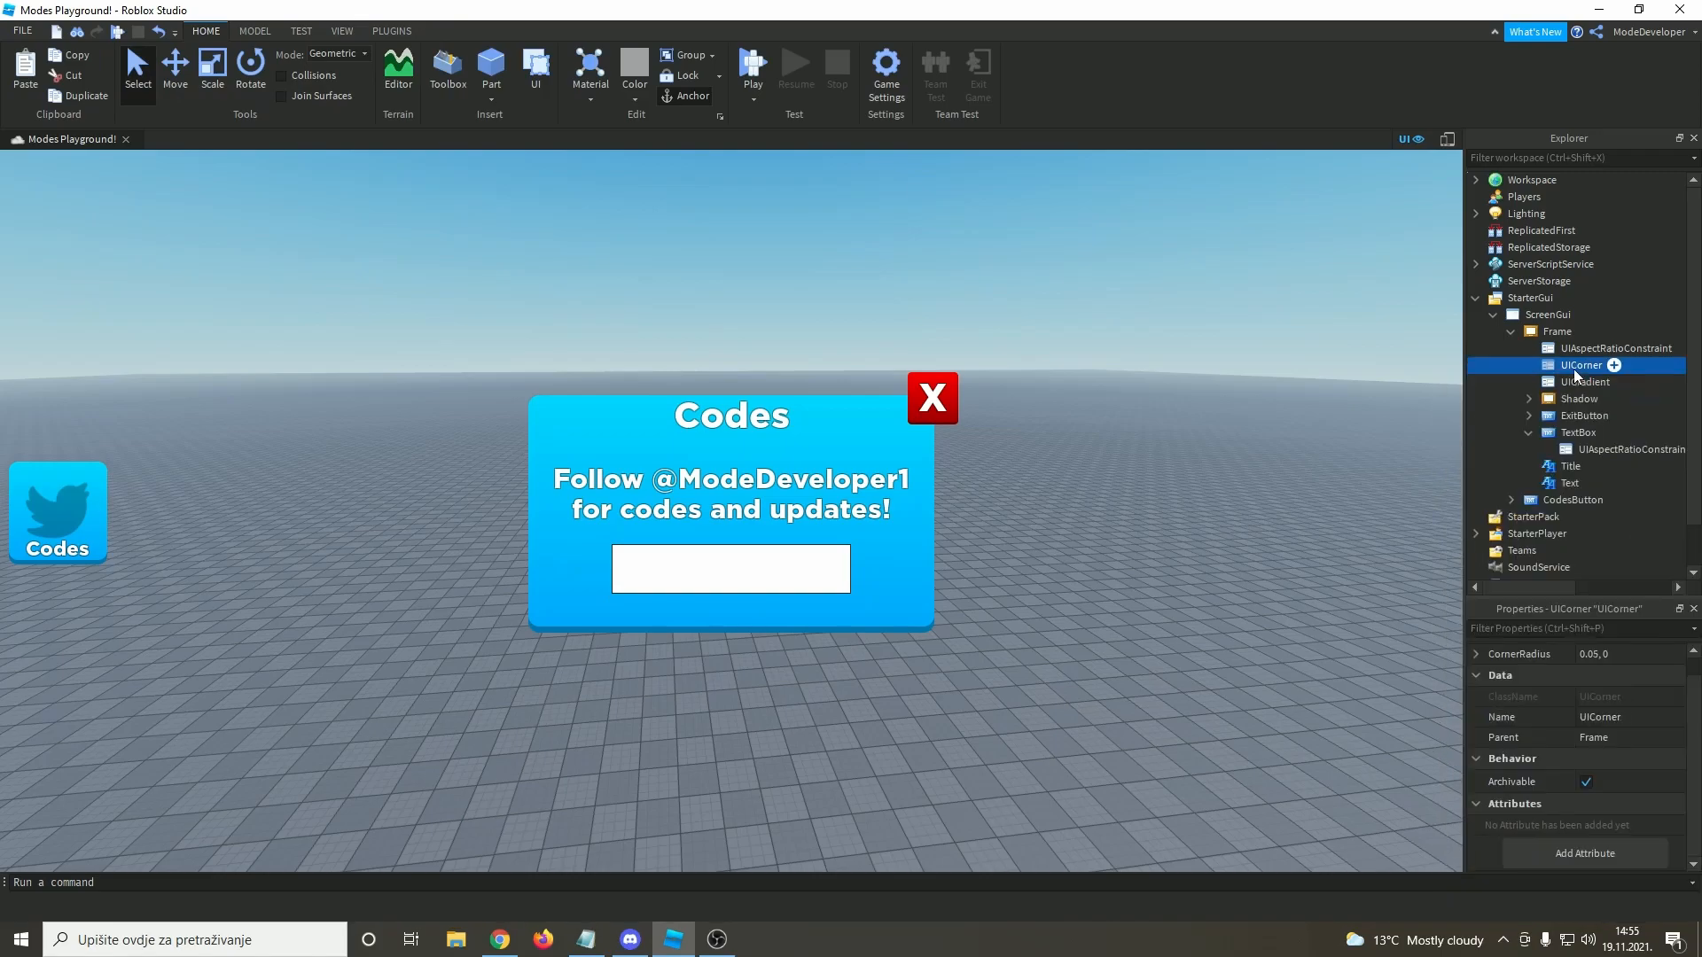
right_click(1572, 369)
click(1568, 432)
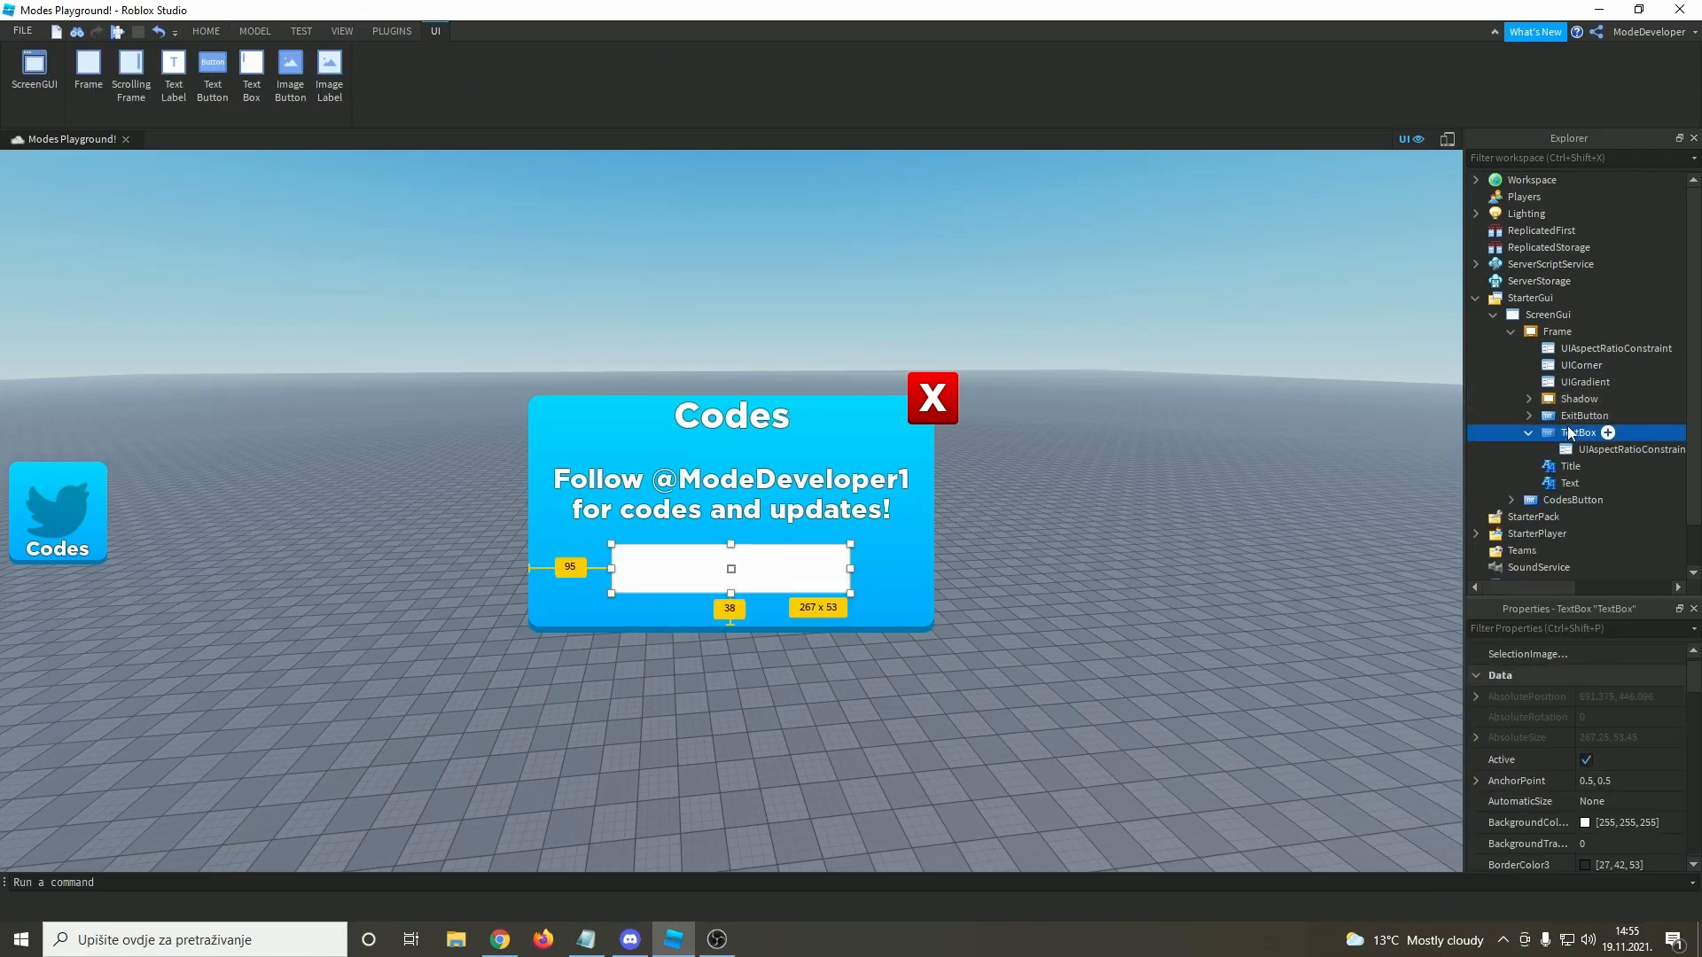
right_click(1567, 432)
click(1534, 56)
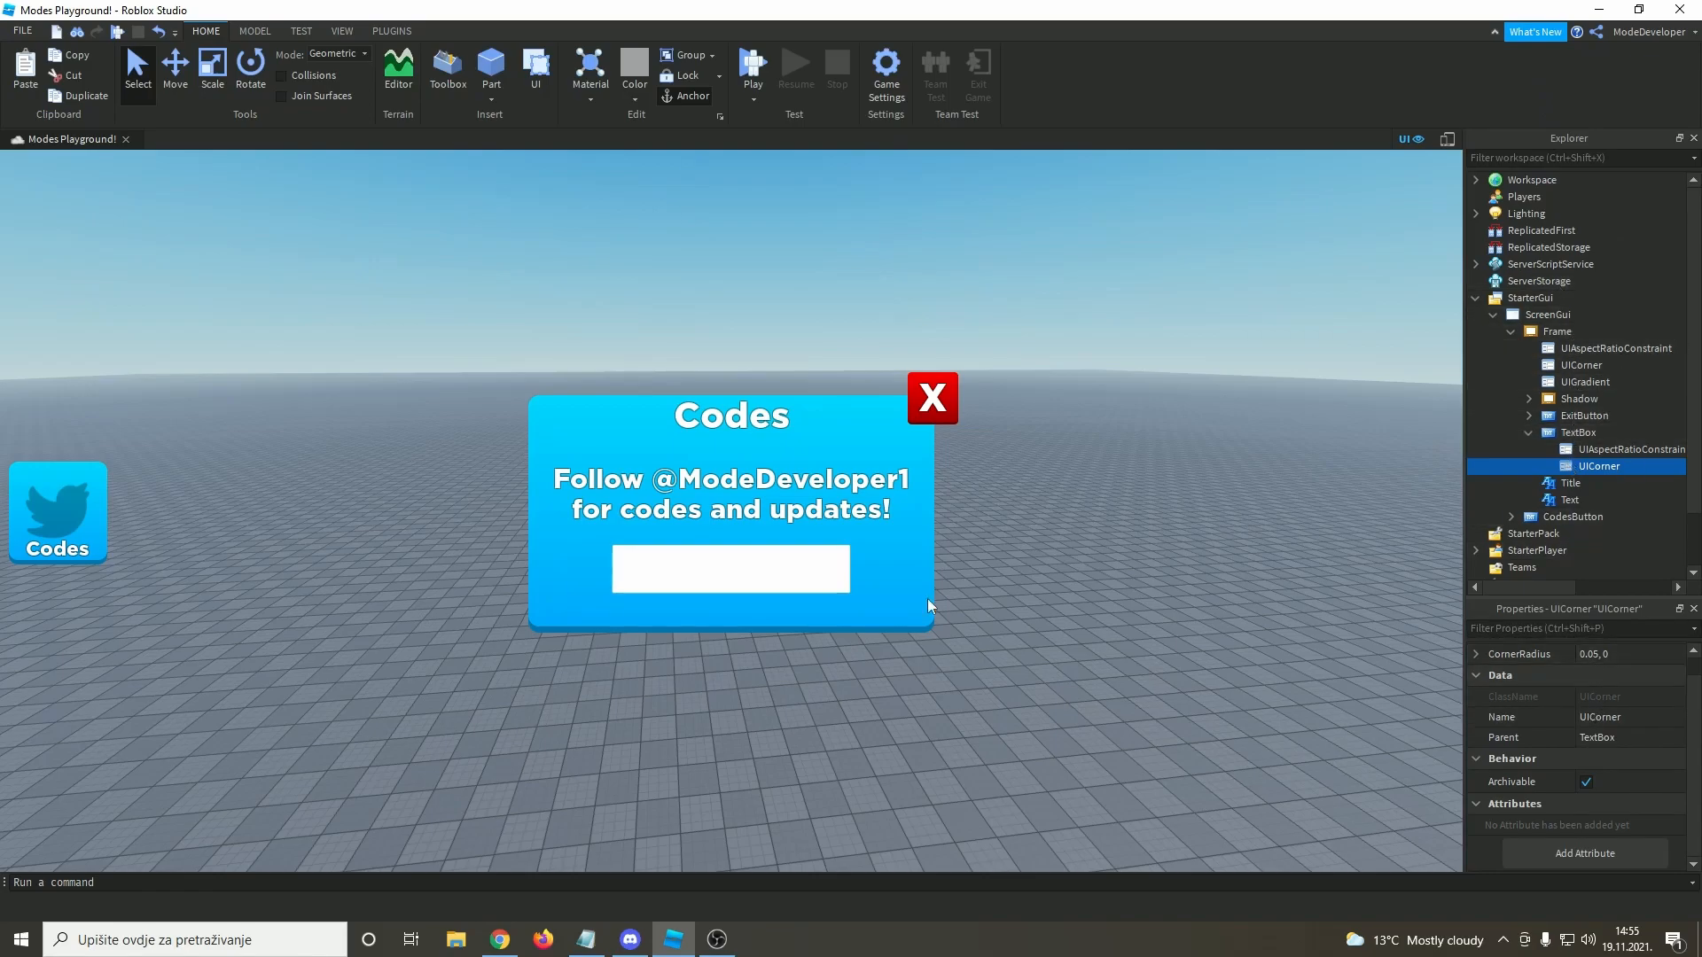
- Increase the CornerRadius of the TextBox's UICorner for slightly rounder corners
double_click(1591, 655)
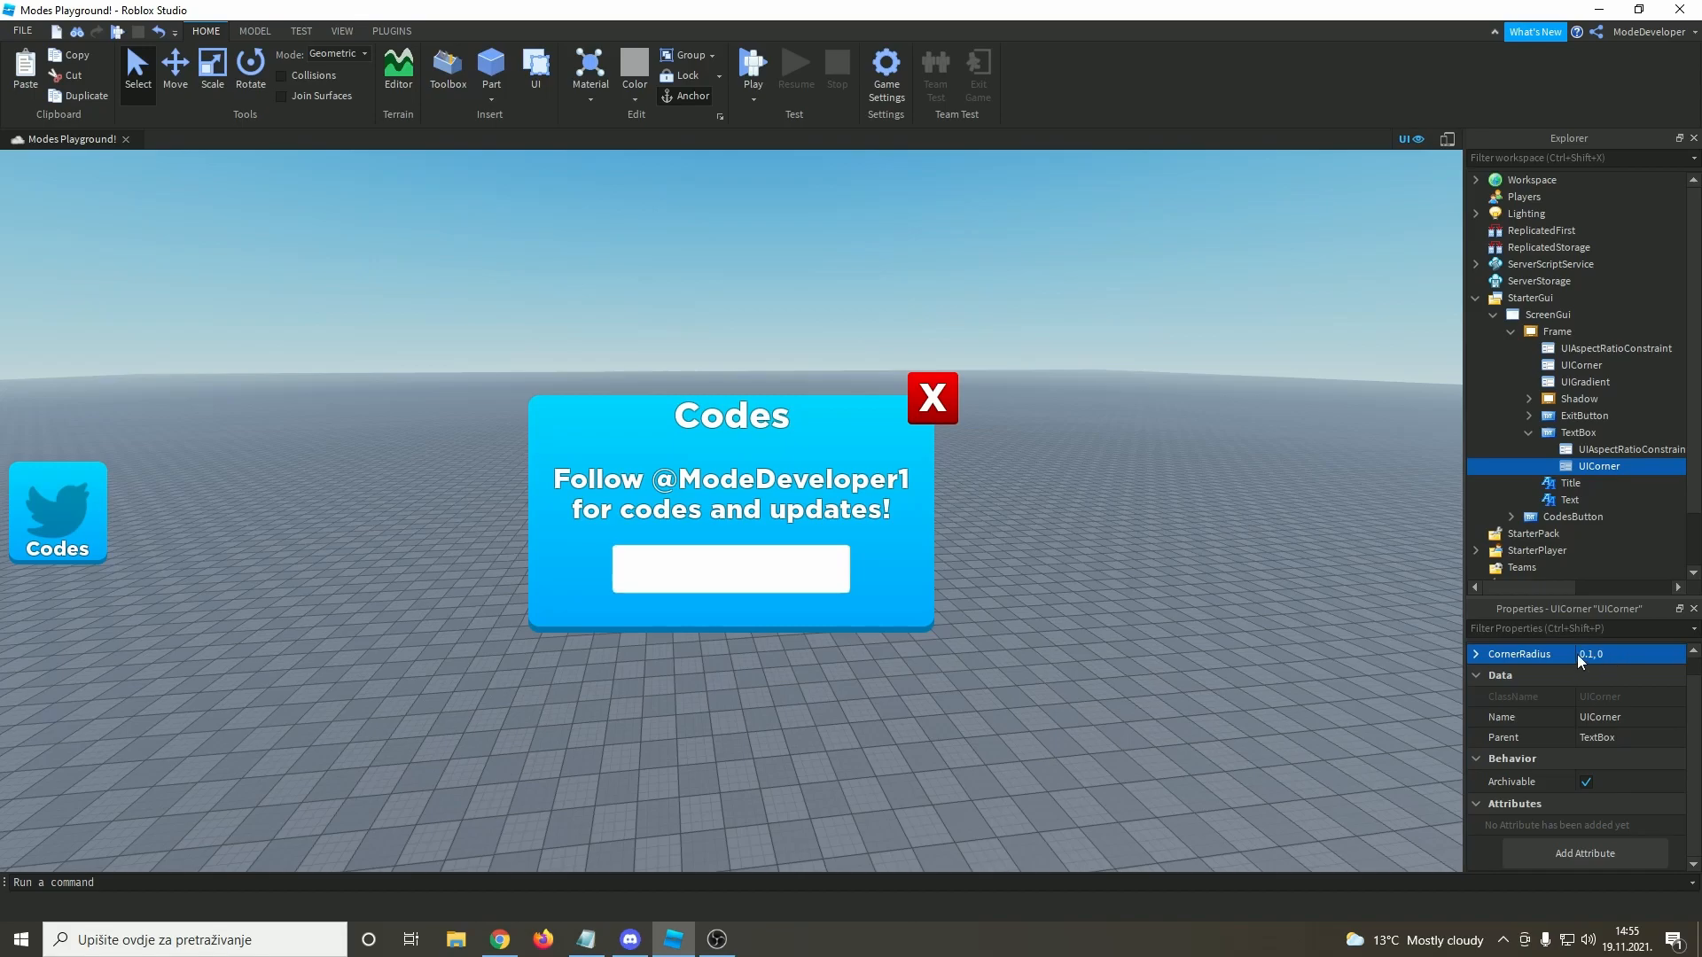
double_click(1587, 655)
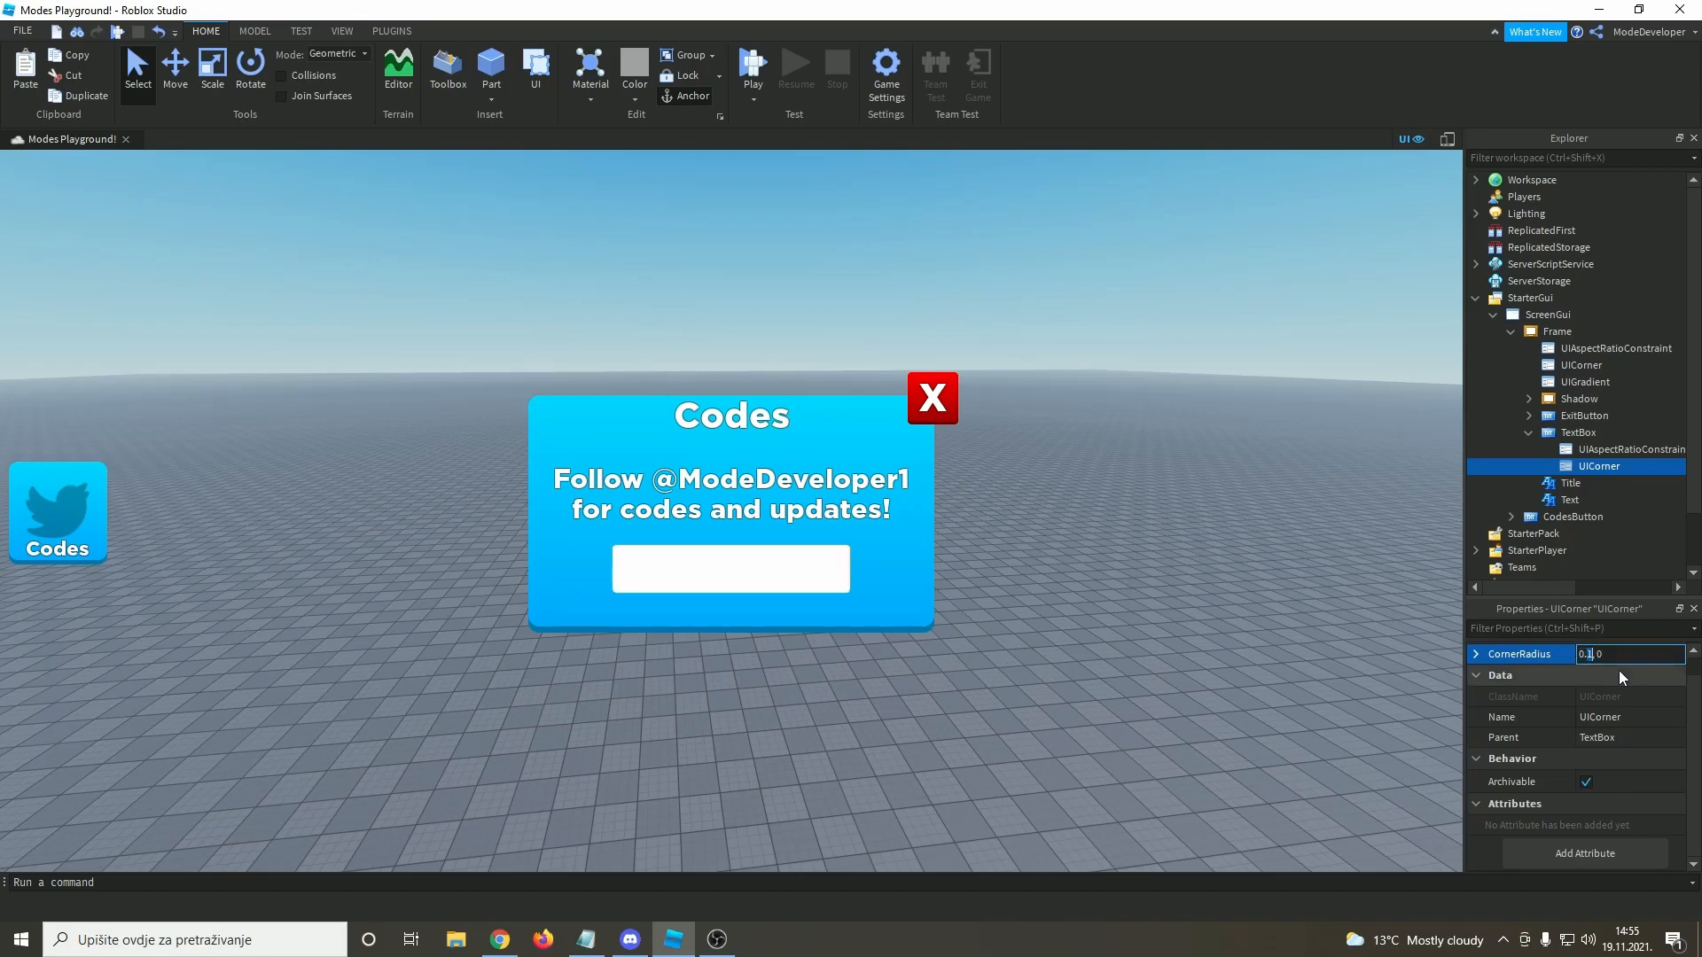
text(5)
key(Return)
- Paste a copy of the Frame's UIGradient into the TextBox and delete that copy
click(1562, 381)
right_click(1561, 382)
click(1539, 413)
click(1576, 433)
right_click(1576, 433)
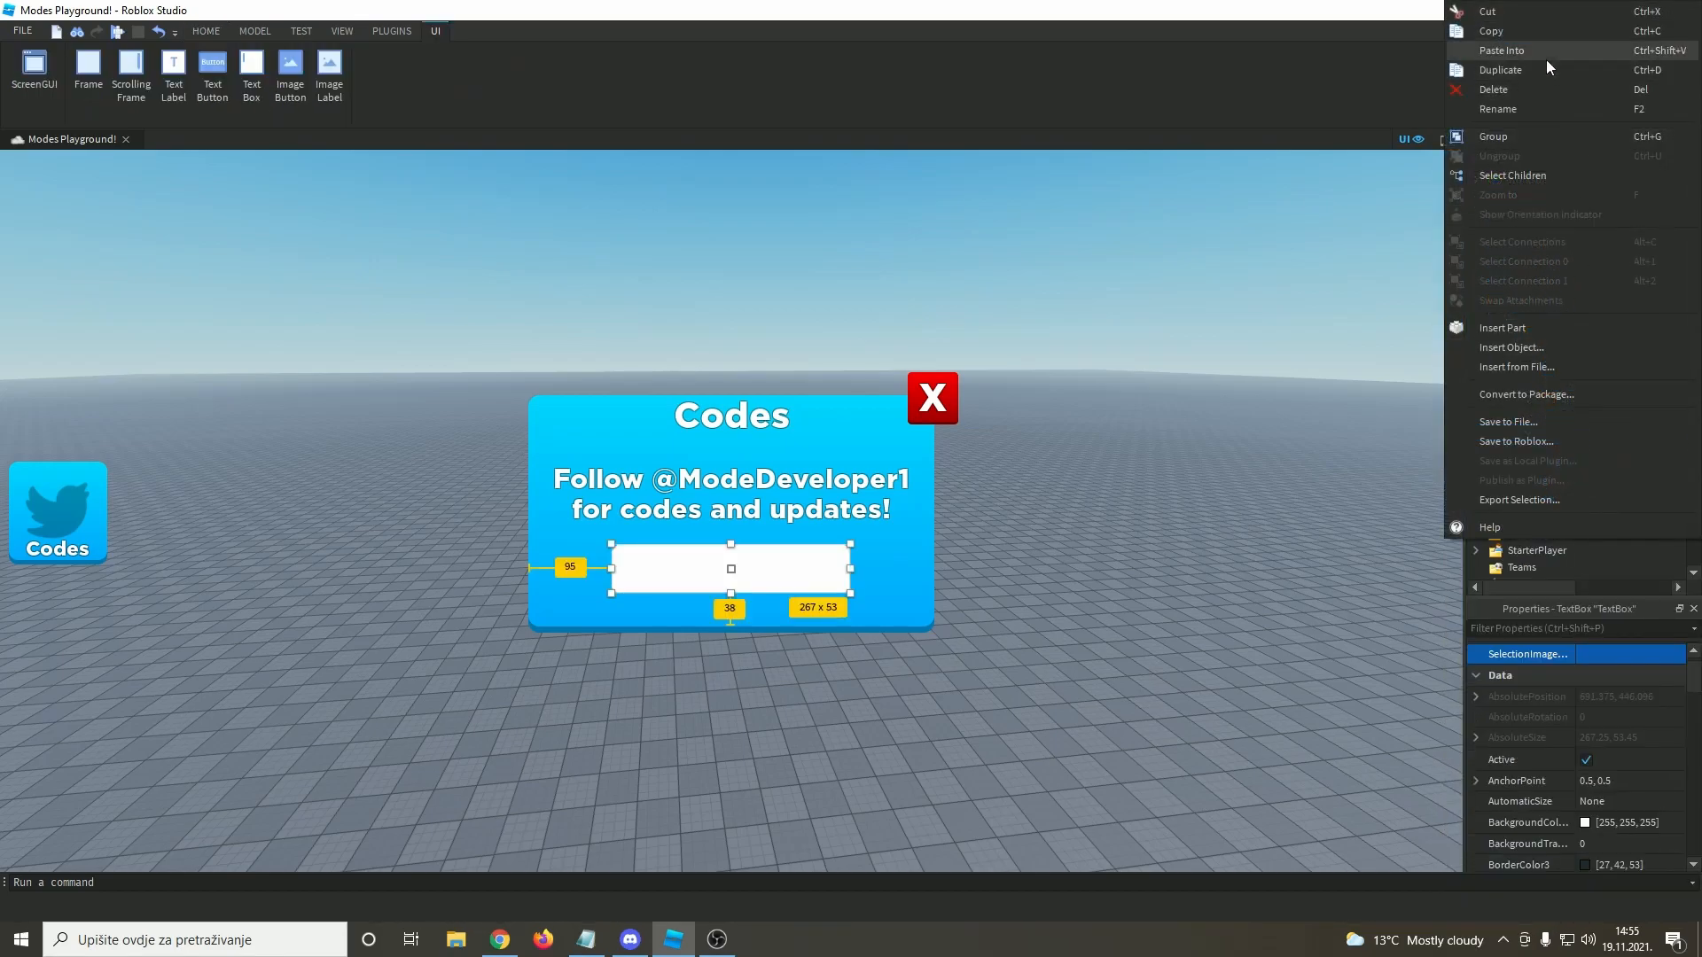
click(1546, 55)
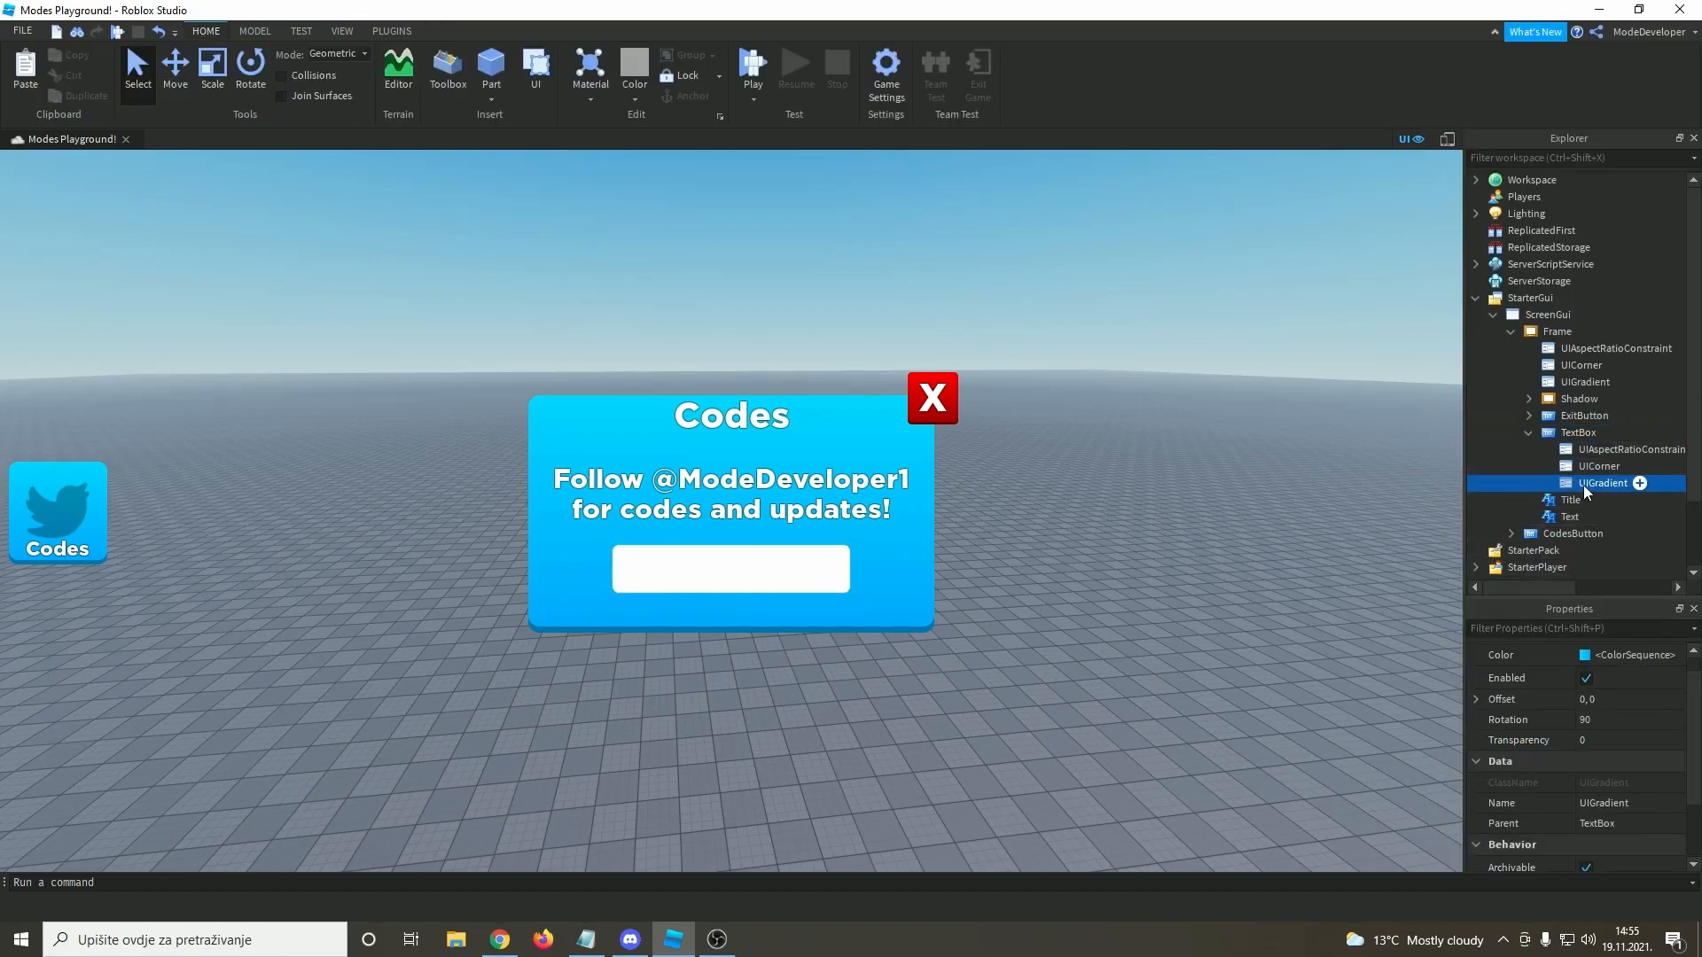
key(Delete)
- Set the TextBox's background color to dark blue (0, 127, 190)
click(1564, 447)
click(1556, 435)
scroll(1611, 758, down, 10)
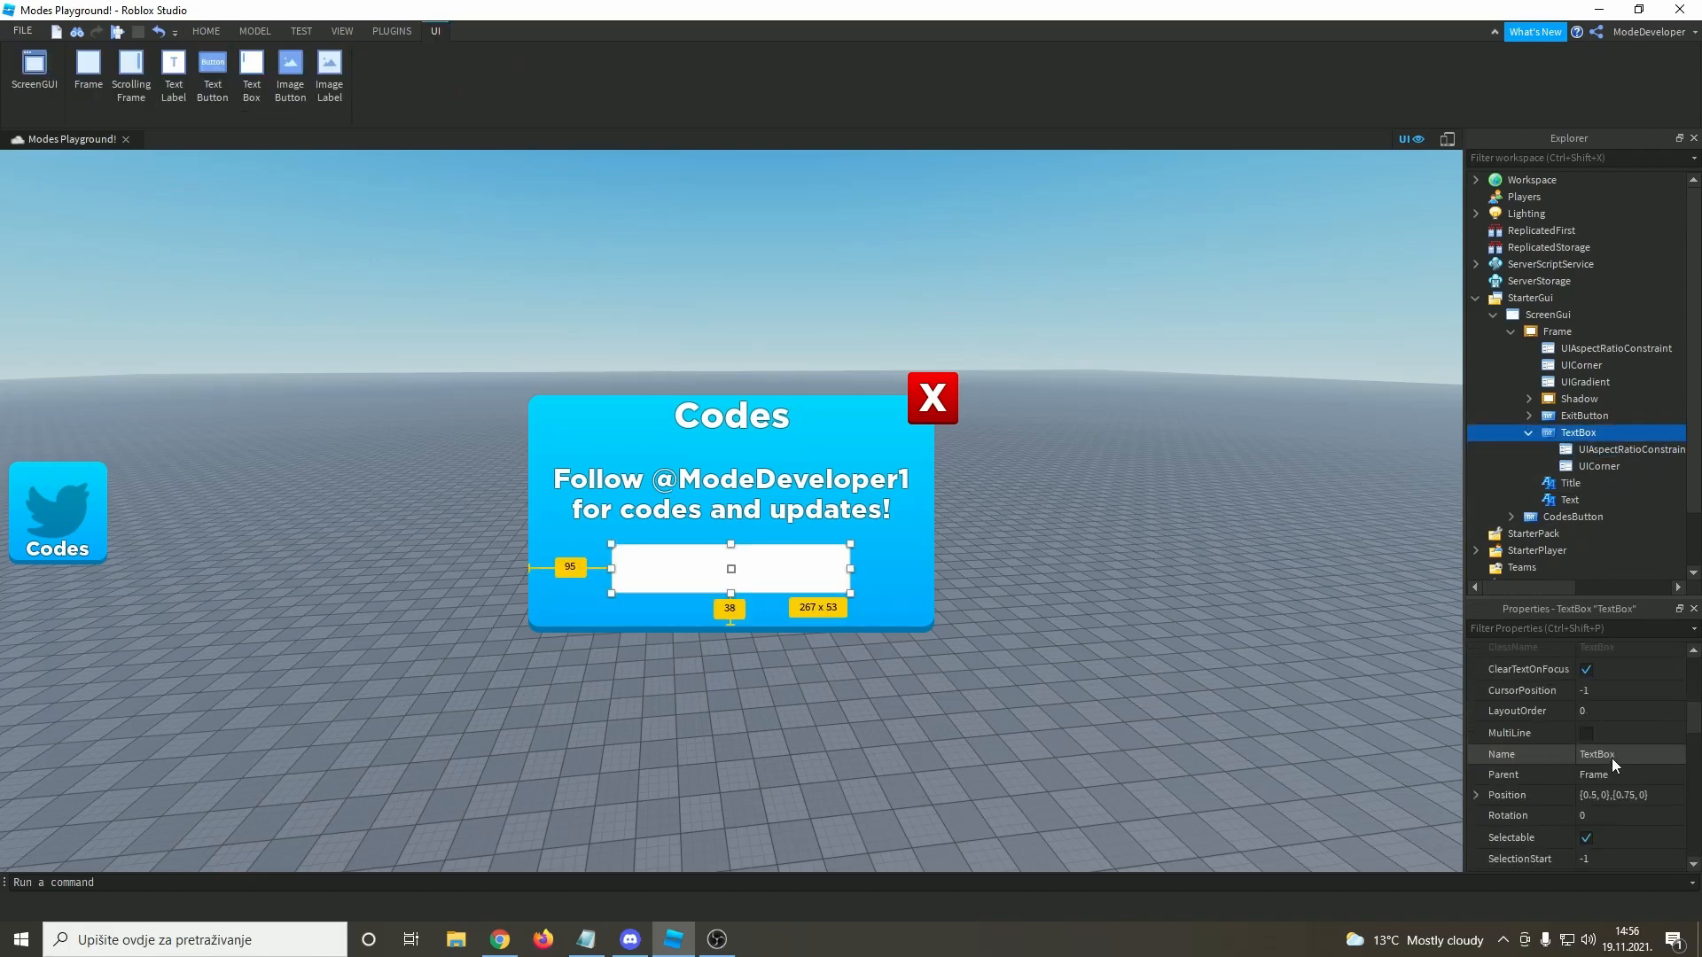
scroll(1612, 757, up, 5)
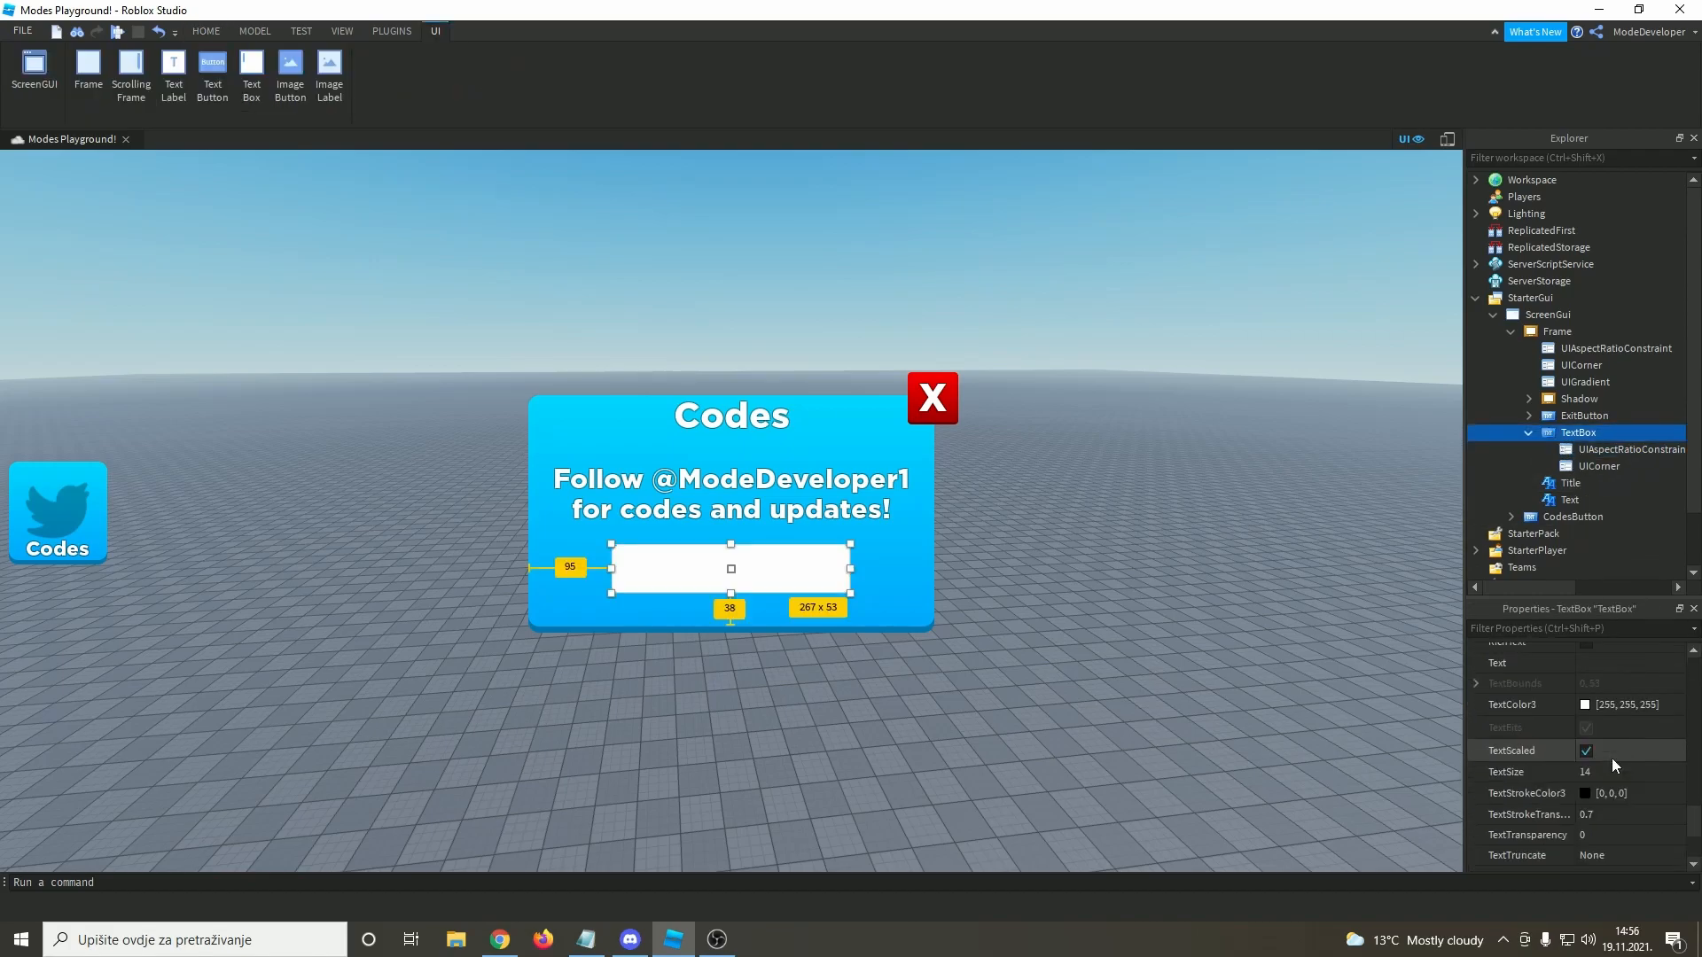
scroll(1611, 757, up, 3)
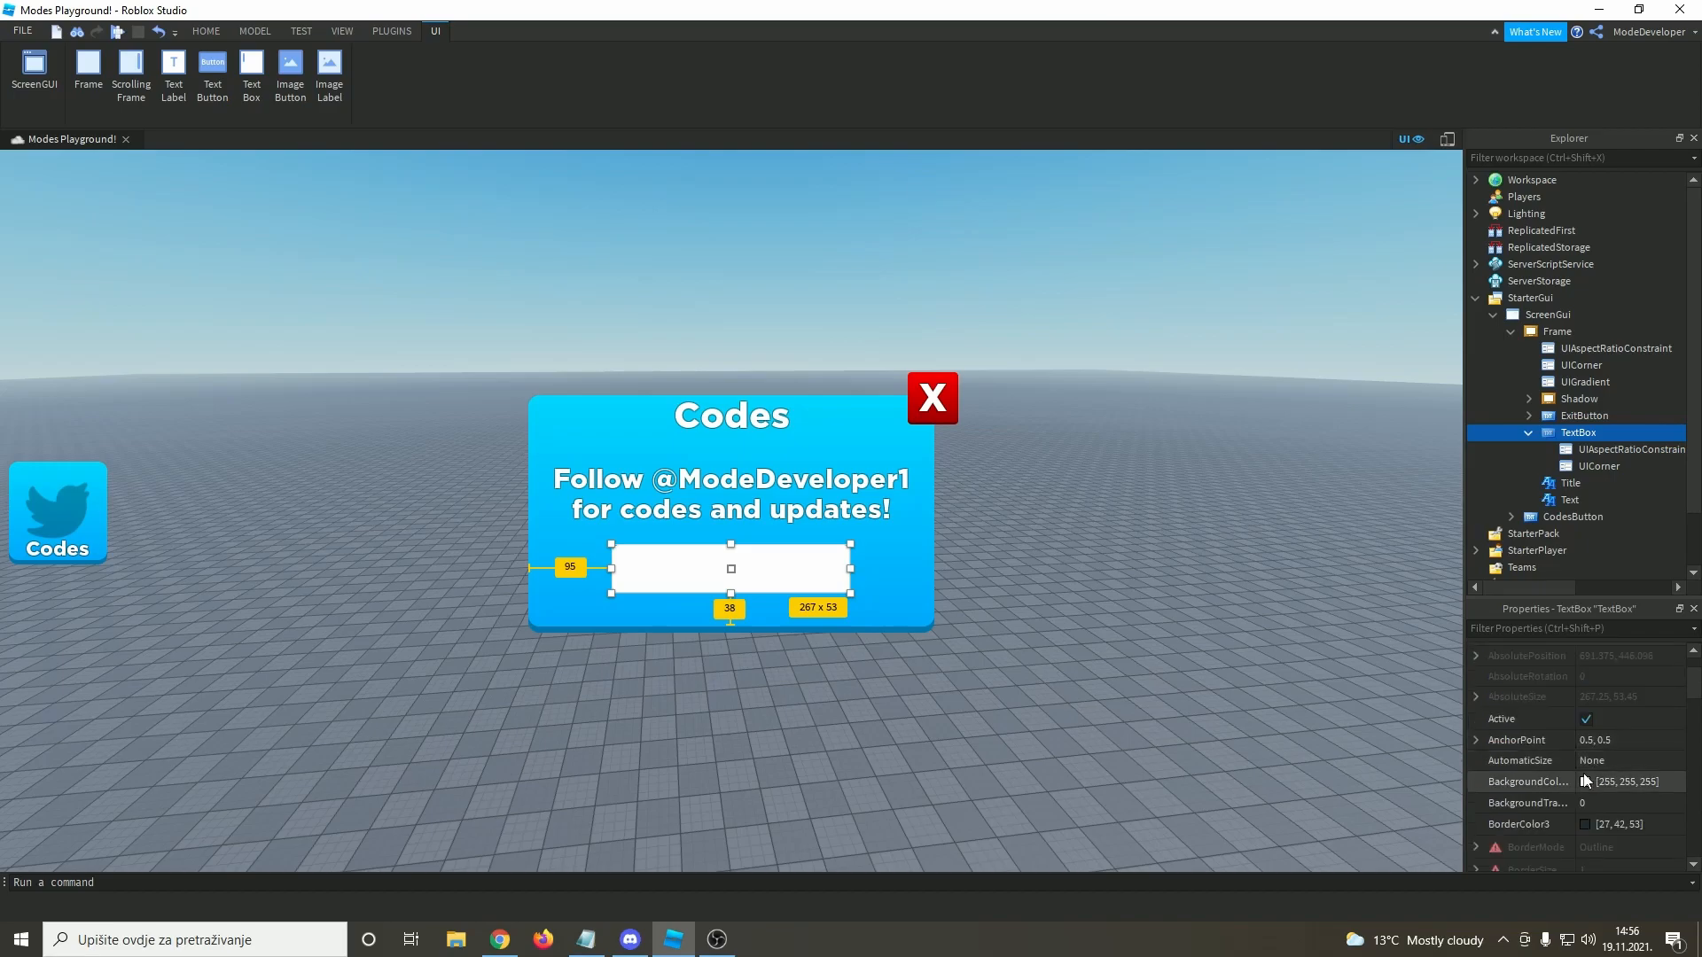
click(1585, 781)
drag(812, 298, 1229, 398)
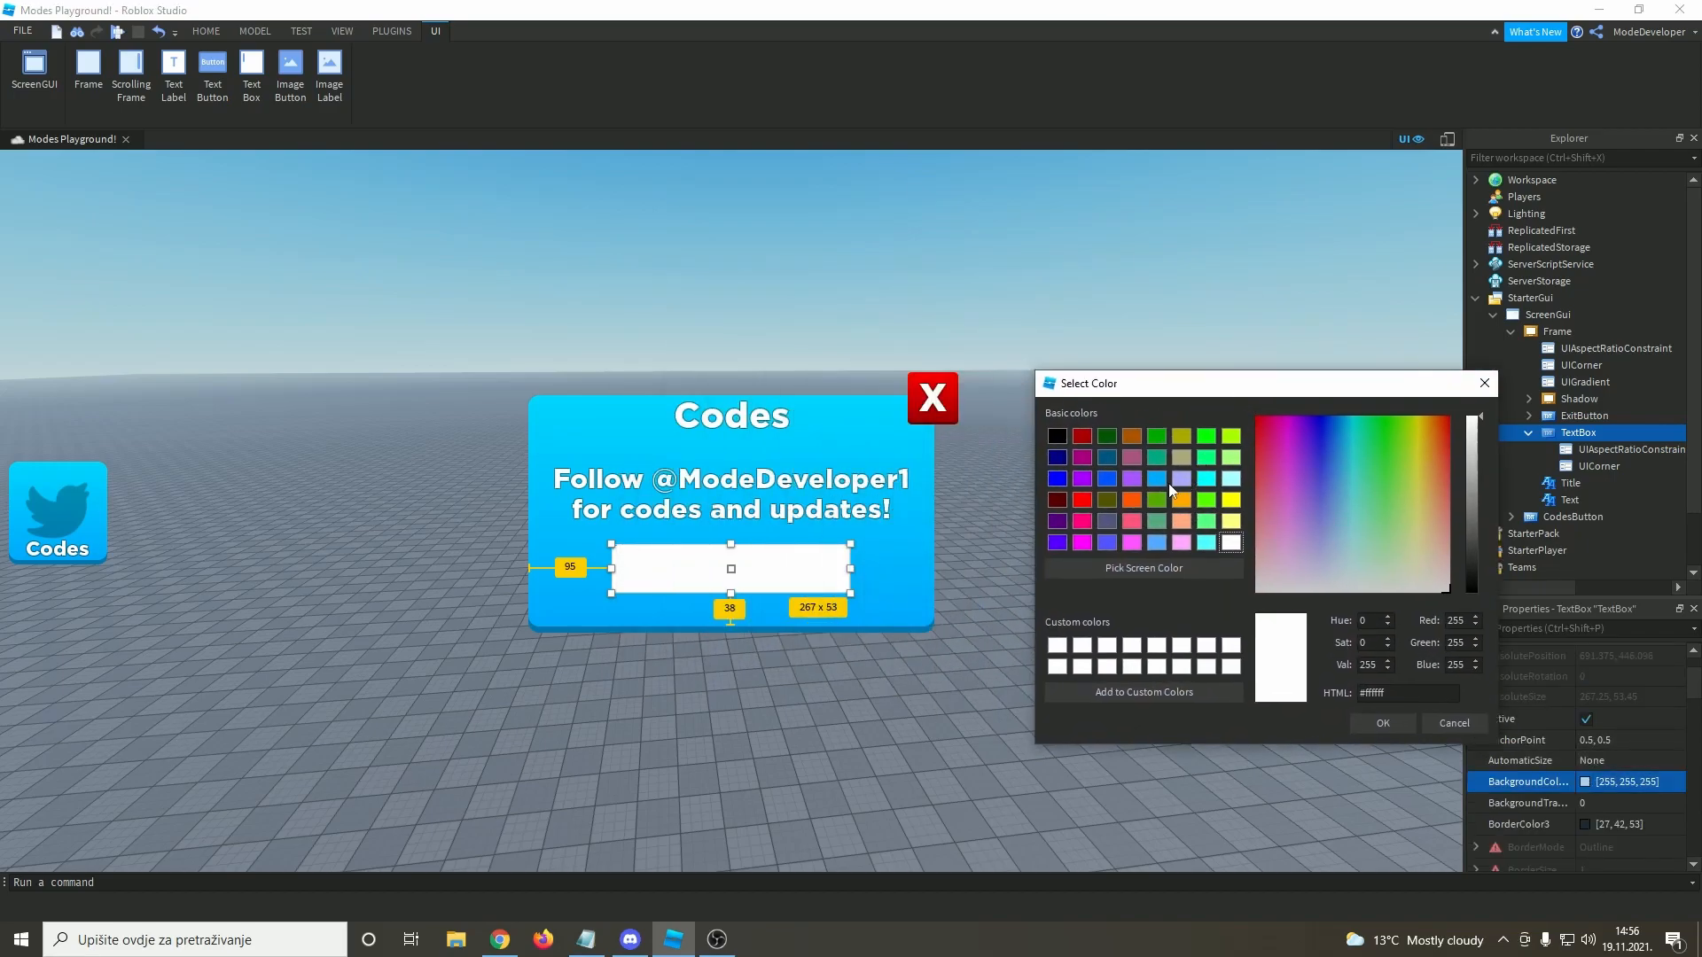
click(1156, 479)
drag(1469, 448, 1472, 463)
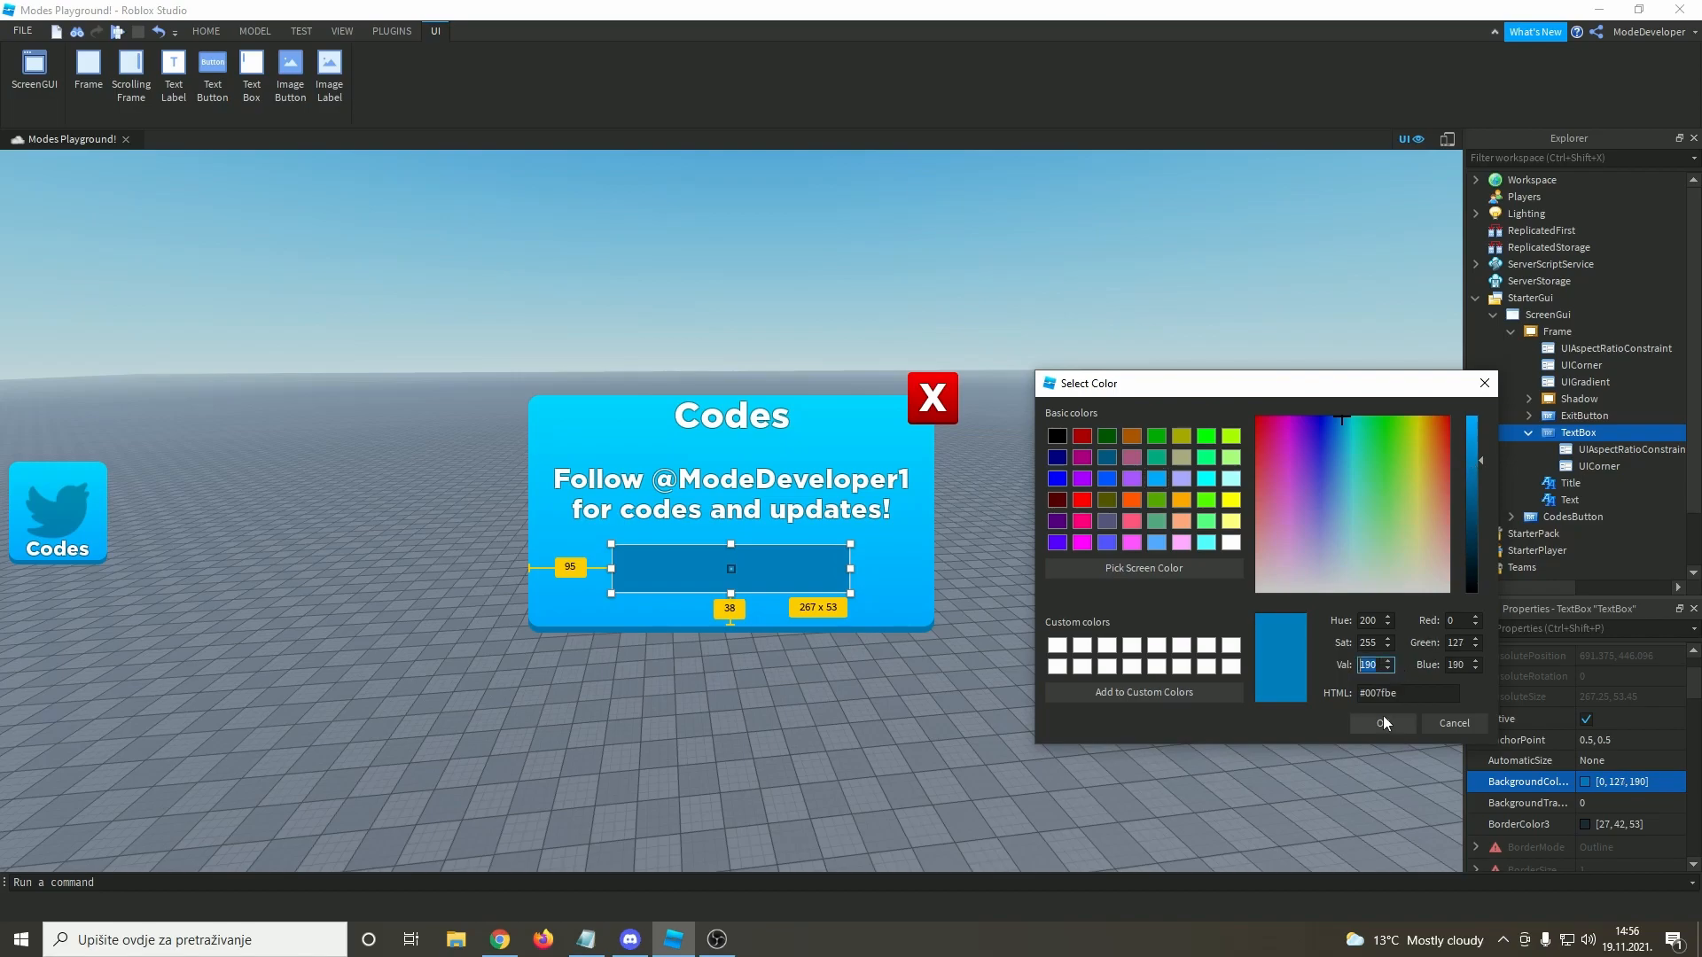
click(1383, 720)
- Set the TextBox's text to "Enter codes here!" and deselect it
scroll(1608, 704, down, 10)
scroll(1613, 705, down, 4)
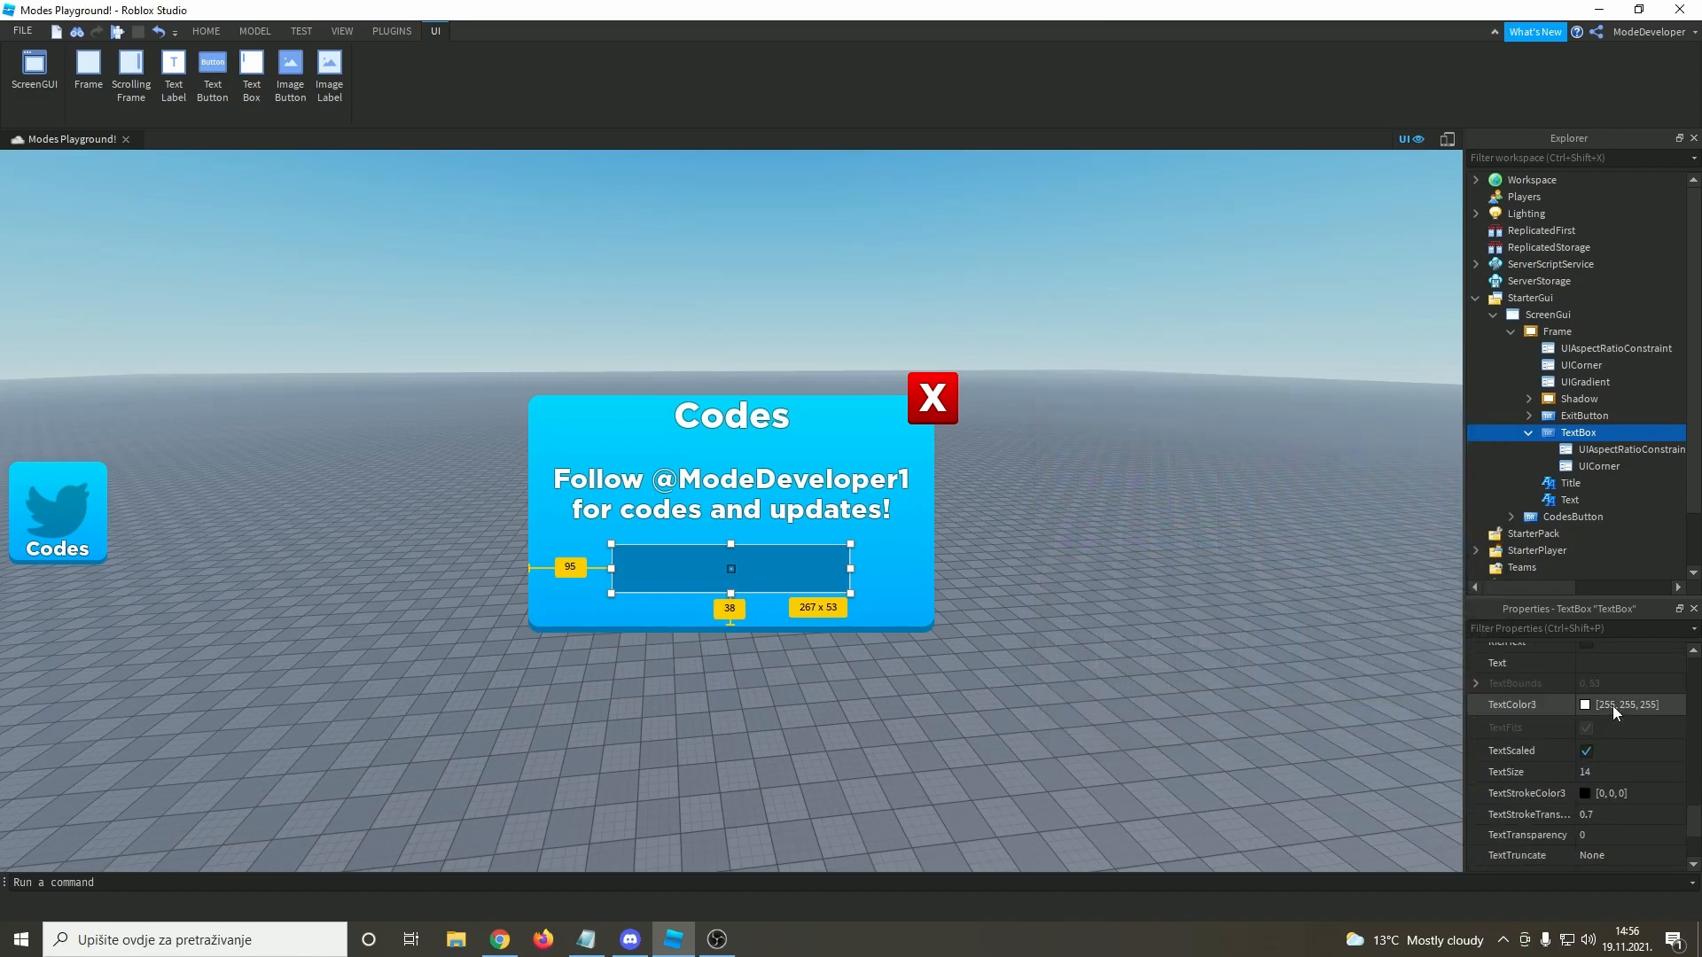
click(1598, 663)
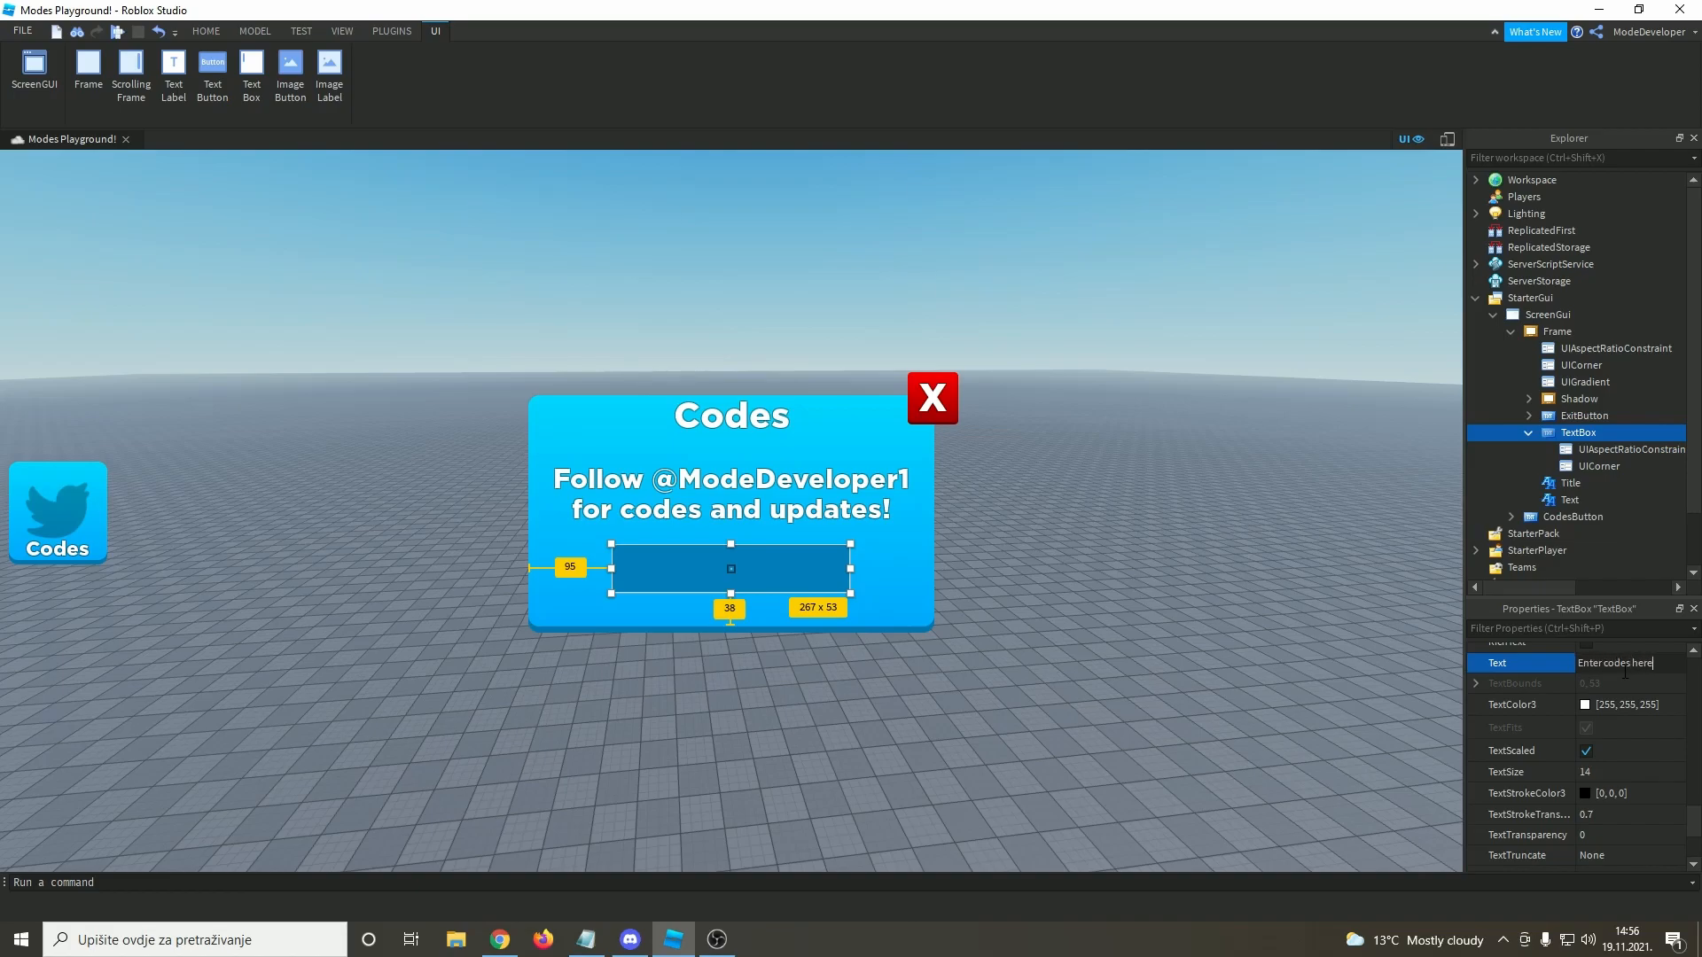
key(Return)
click(1269, 617)
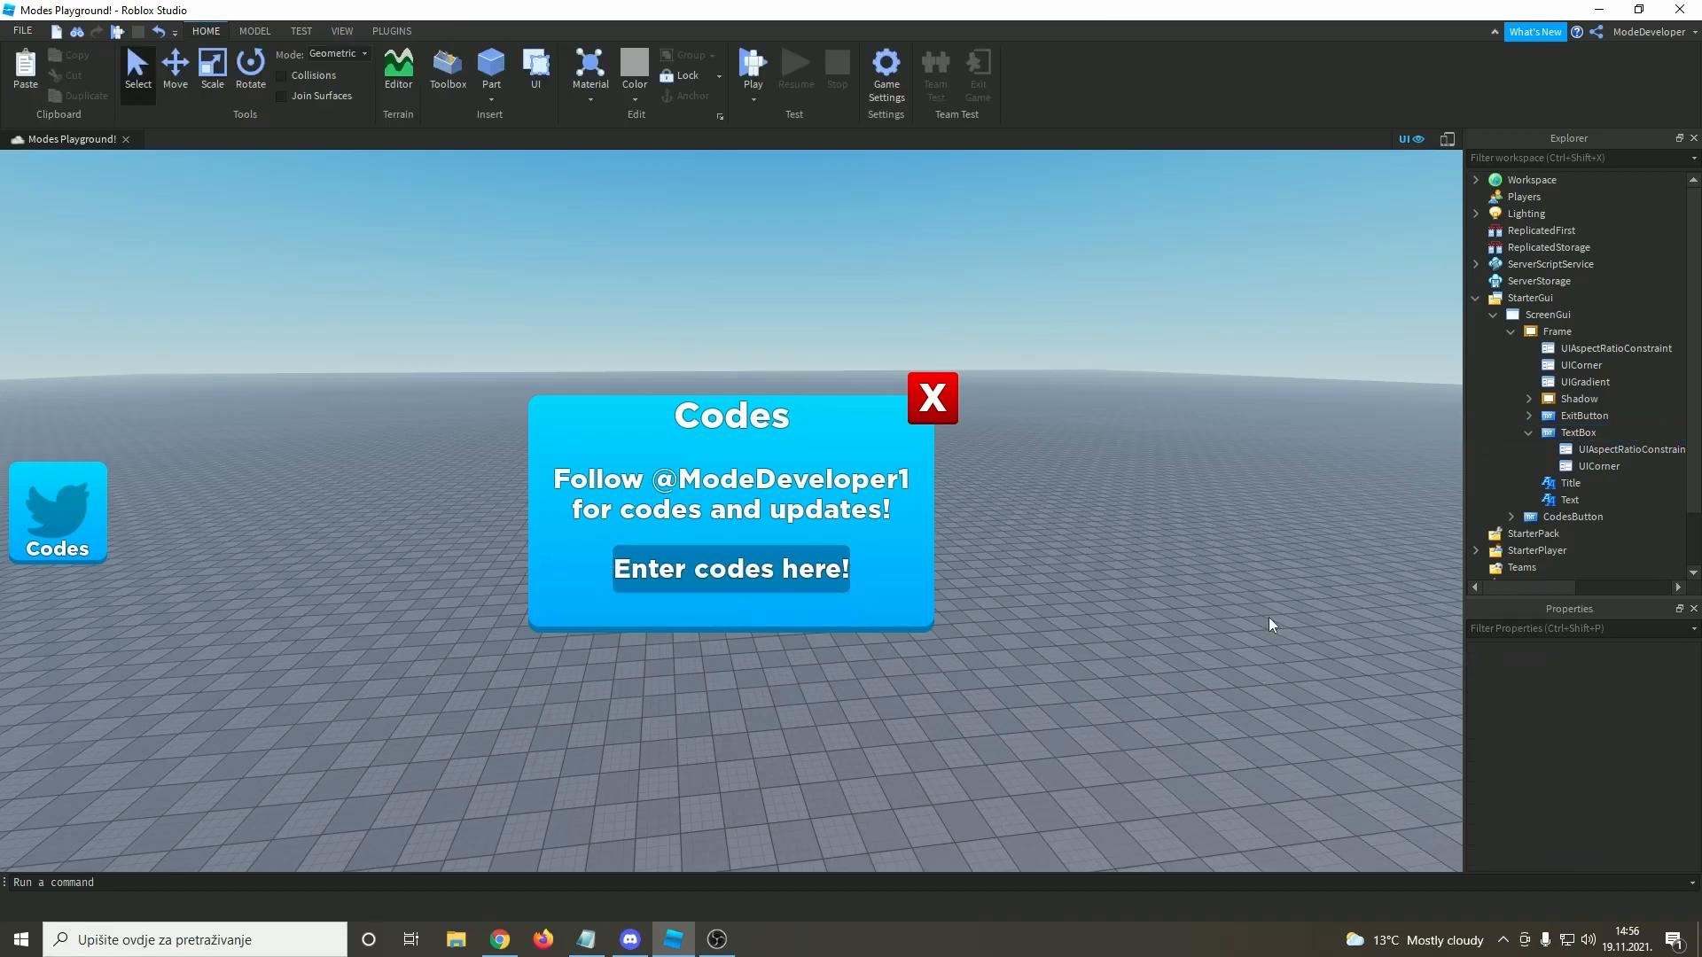